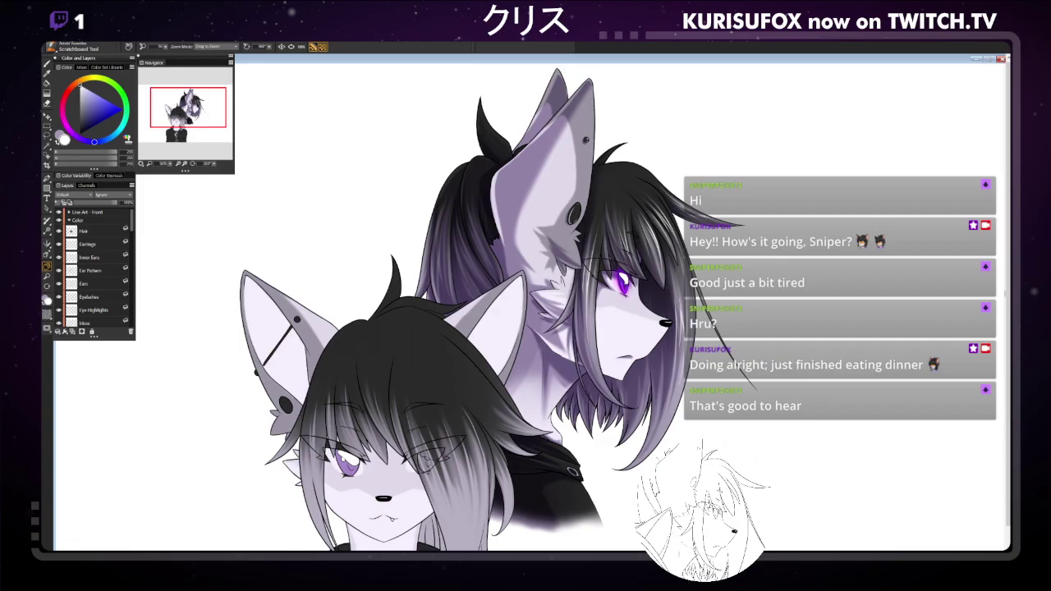
Expand the Line Art - Side layer group to show its layers.
{"action": "left_click_drag", "start_coordinate": [432, 375], "coordinate": [446, 242]}
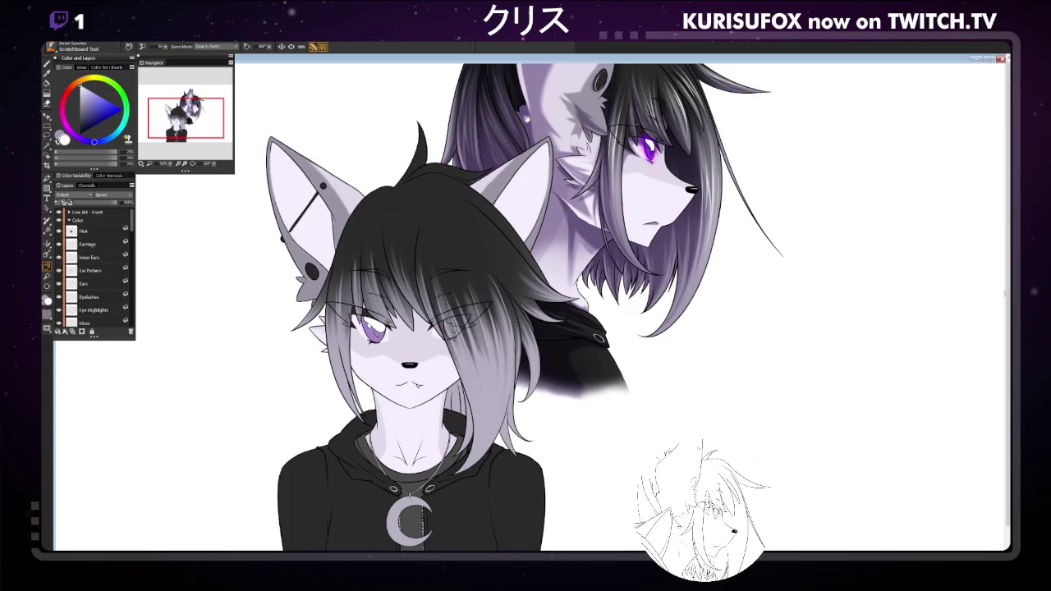
{"action": "left_click_drag", "start_coordinate": [526, 119], "coordinate": [494, 291]}
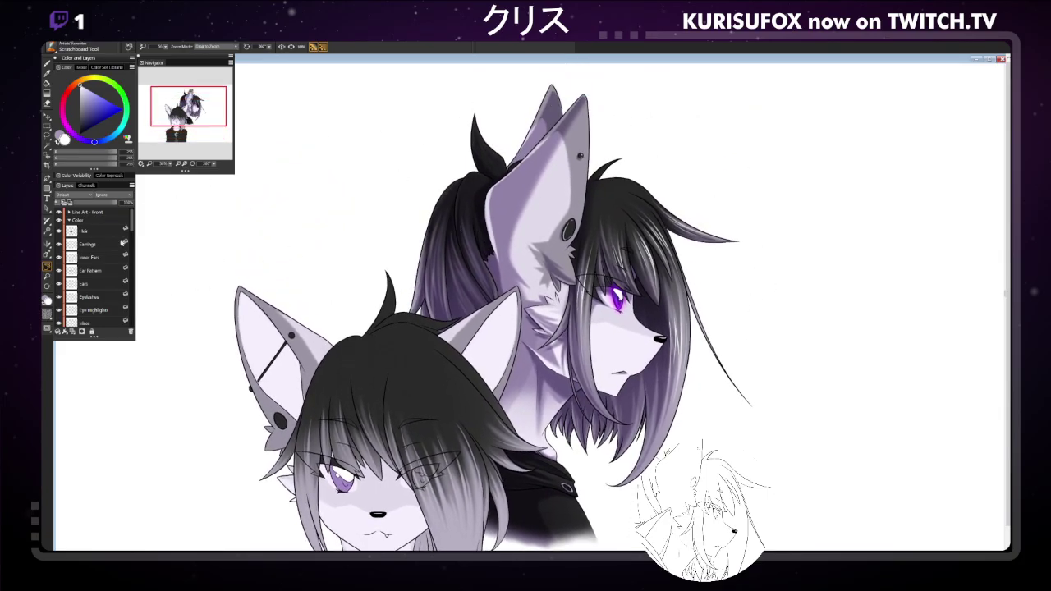
{"action": "scroll", "coordinate": [98, 233], "scroll_direction": "down", "scroll_amount": 10}
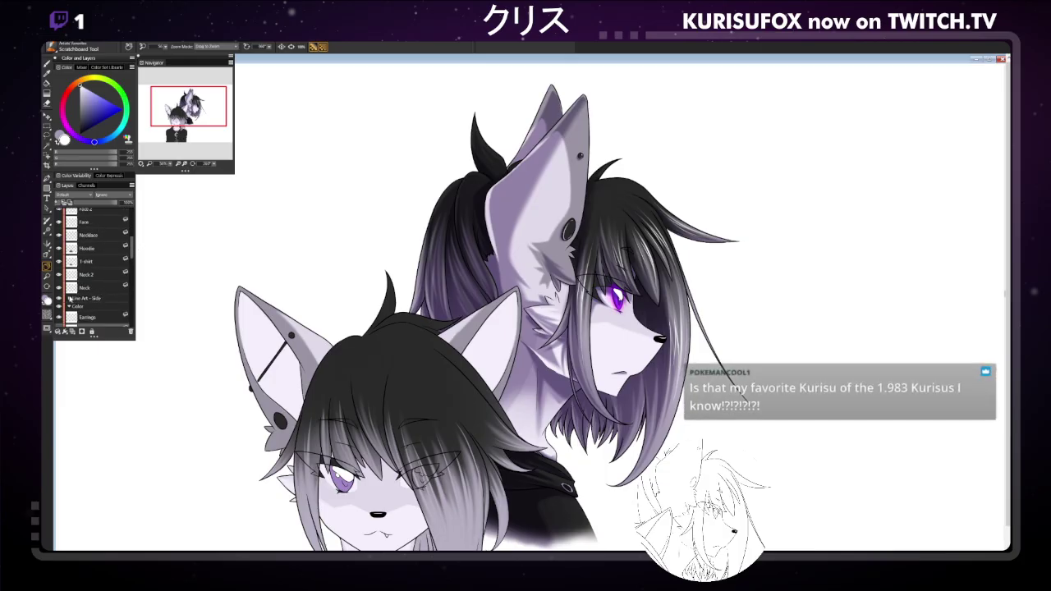
{"action": "left_click", "coordinate": [72, 299]}
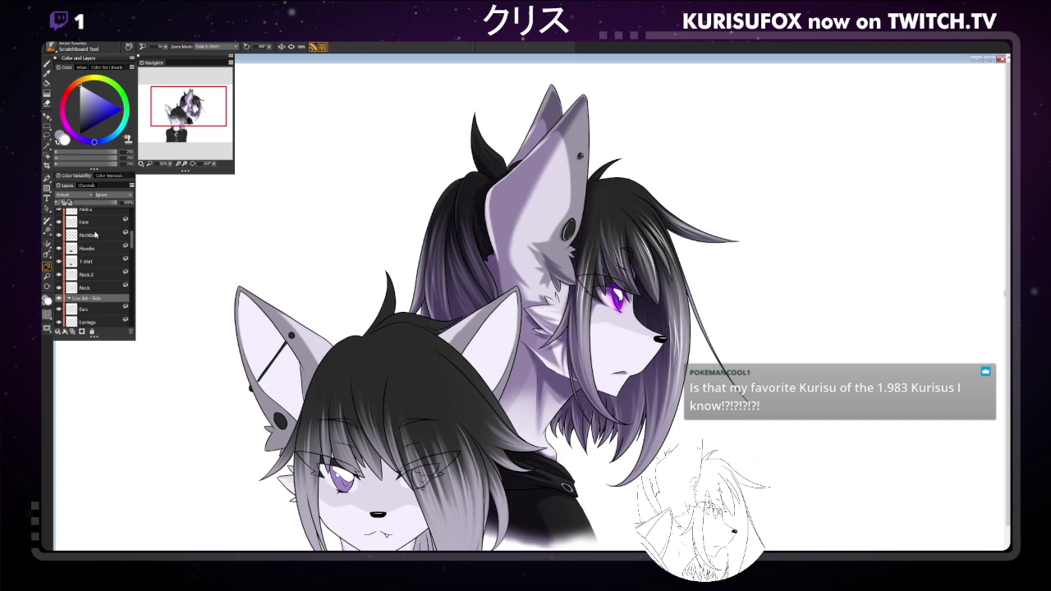
{"action": "scroll", "coordinate": [106, 240], "scroll_direction": "down", "scroll_amount": 3}
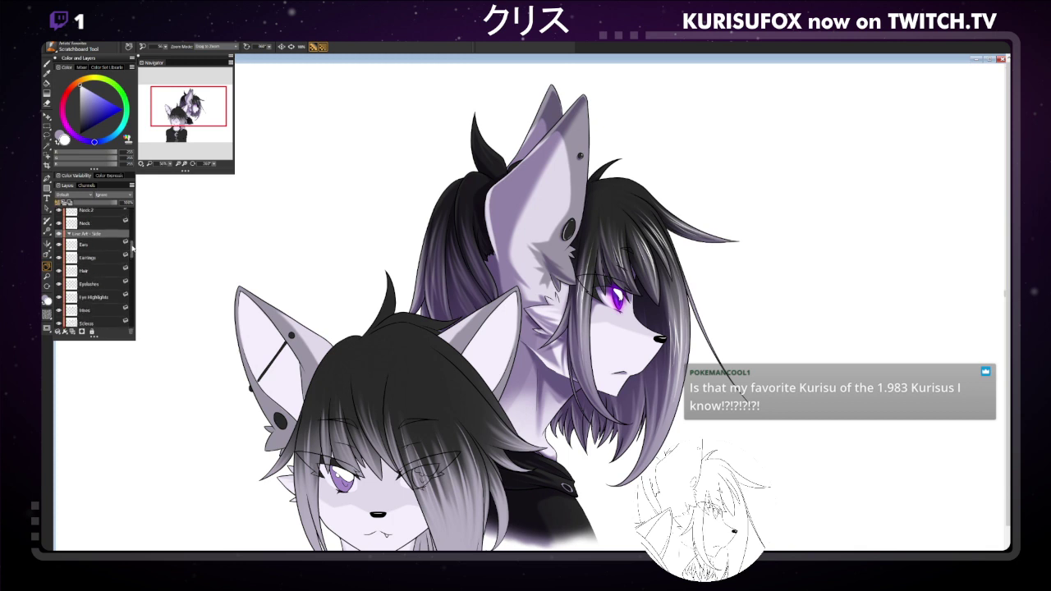
Activate the brush on the Ears layer of the Line Art - Side group and sample a dark greyish purple from the side-view character's ear.
{"action": "key", "text": "ctrl+minus"}
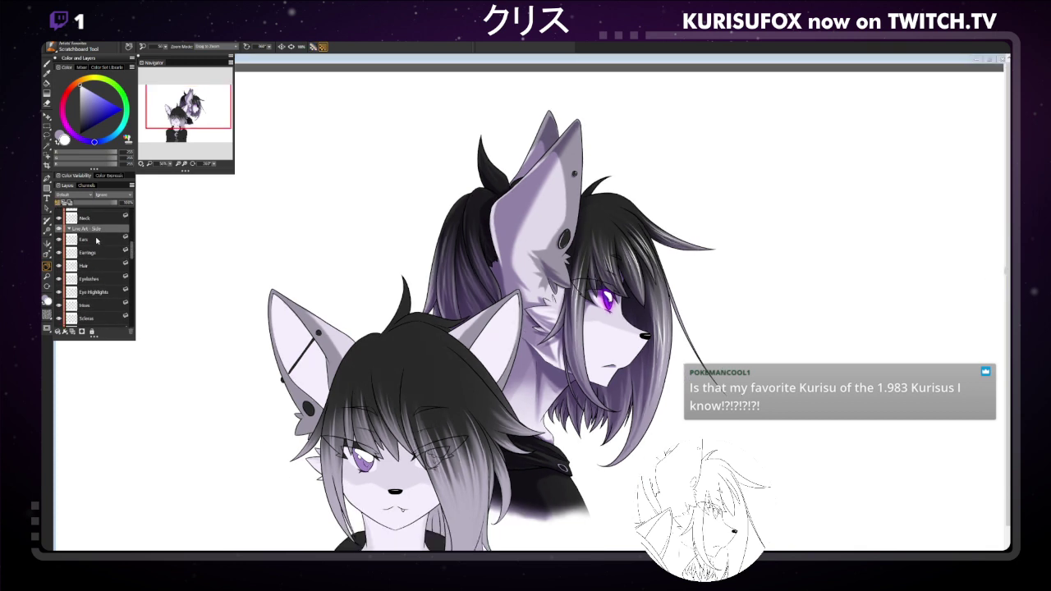
{"action": "key", "text": "ctrl+minus"}
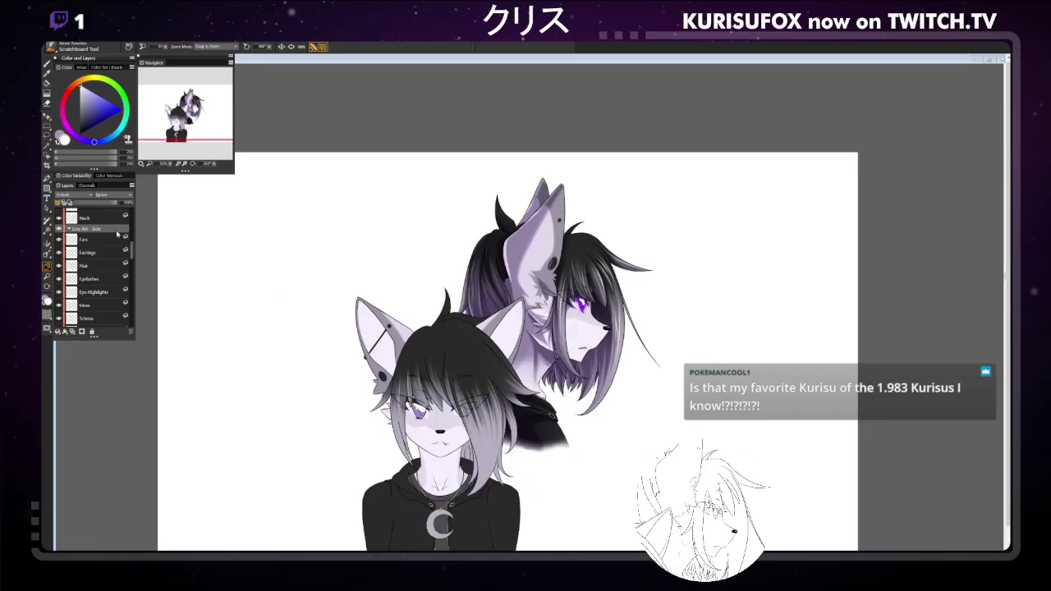
{"action": "scroll", "coordinate": [246, 219], "scroll_direction": "down", "scroll_amount": 2}
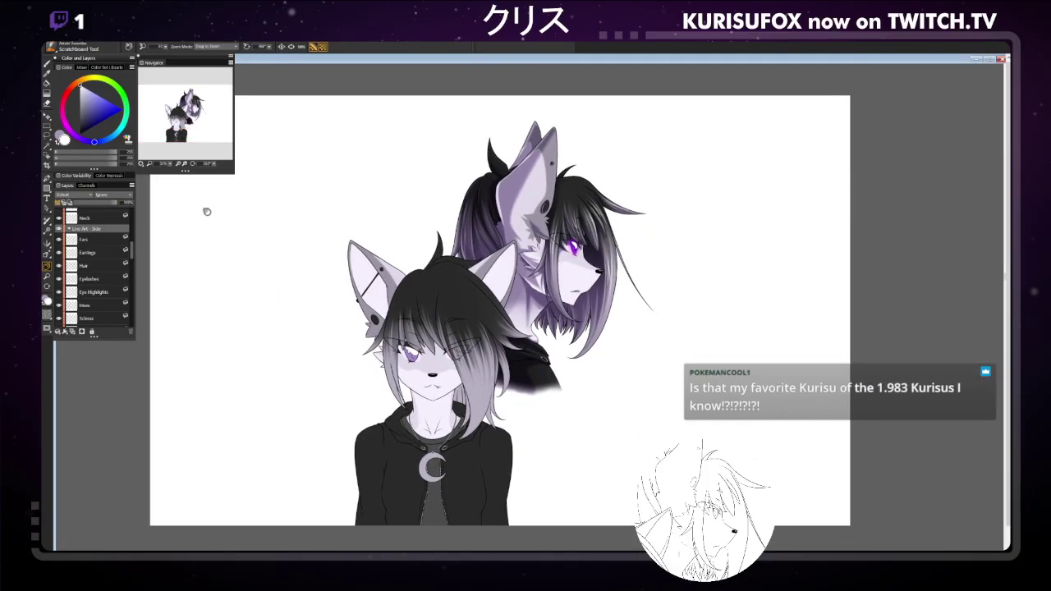
{"action": "left_click", "coordinate": [47, 62]}
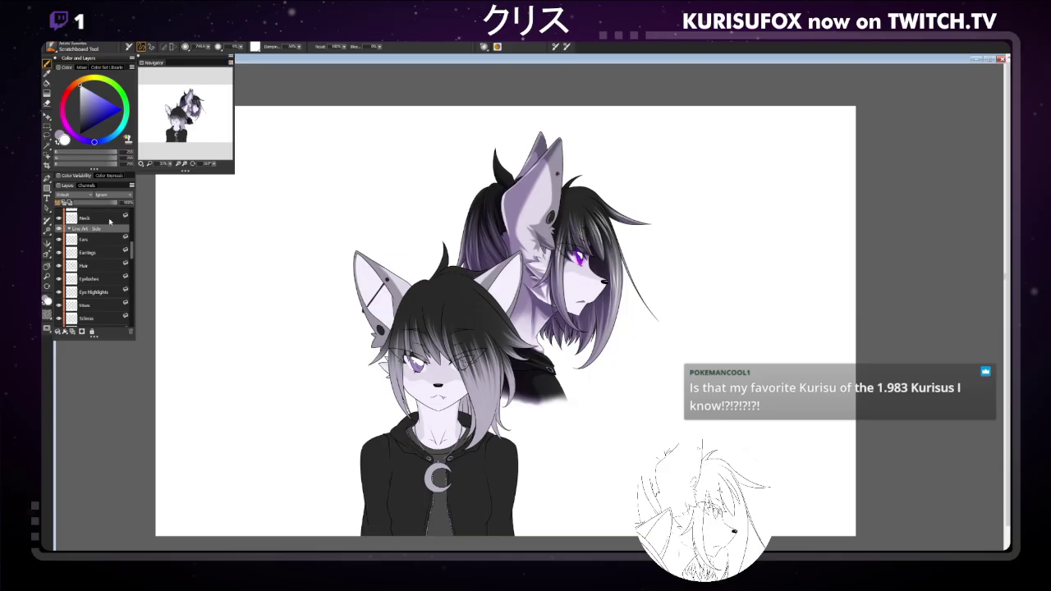
{"action": "left_click", "coordinate": [86, 239]}
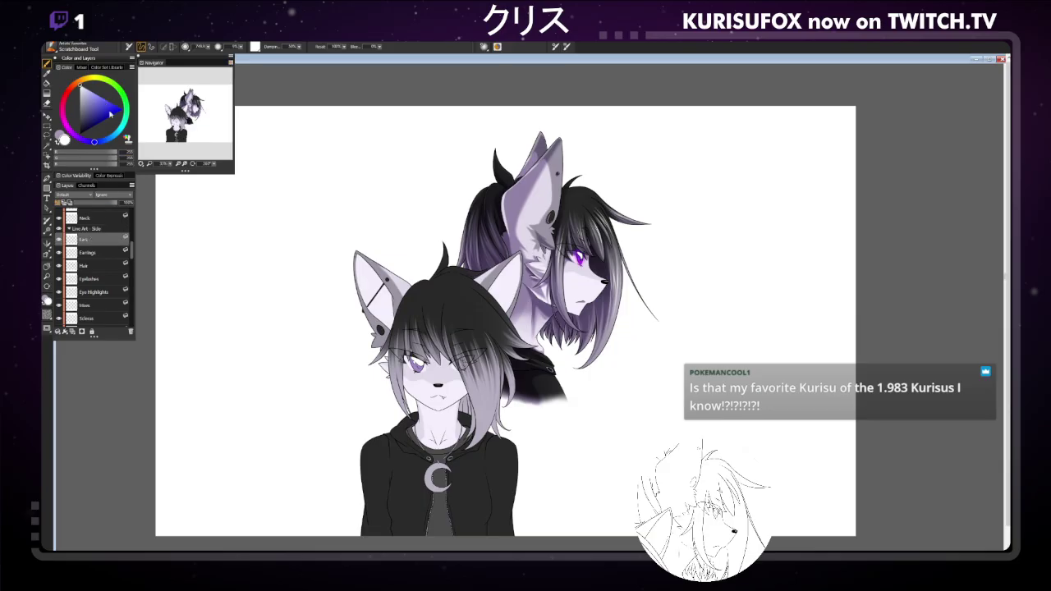
{"action": "left_click", "coordinate": [519, 199], "text": "alt"}
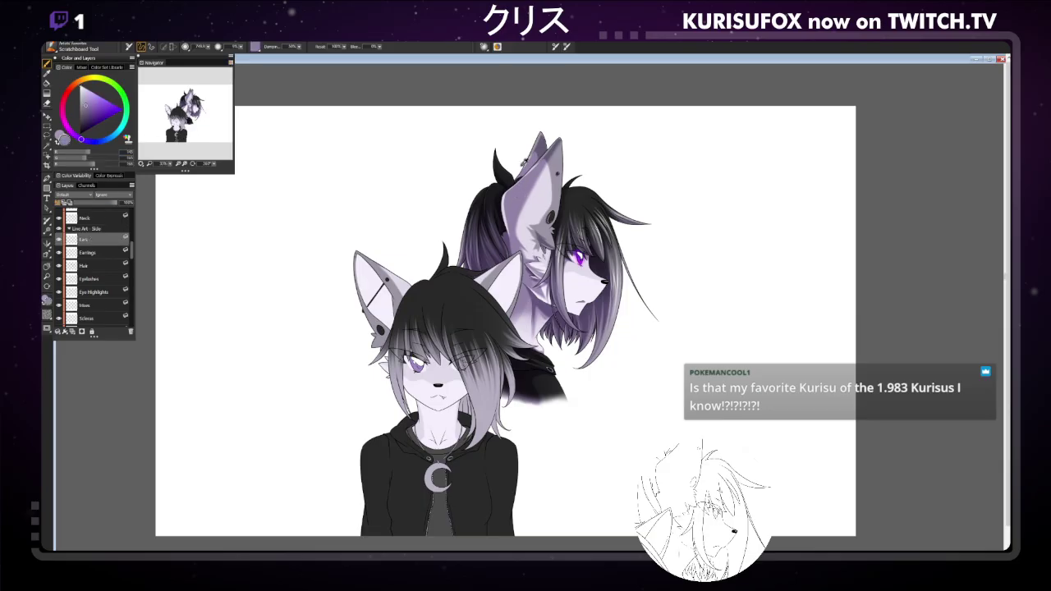
{"action": "left_click", "coordinate": [558, 146], "text": "alt"}
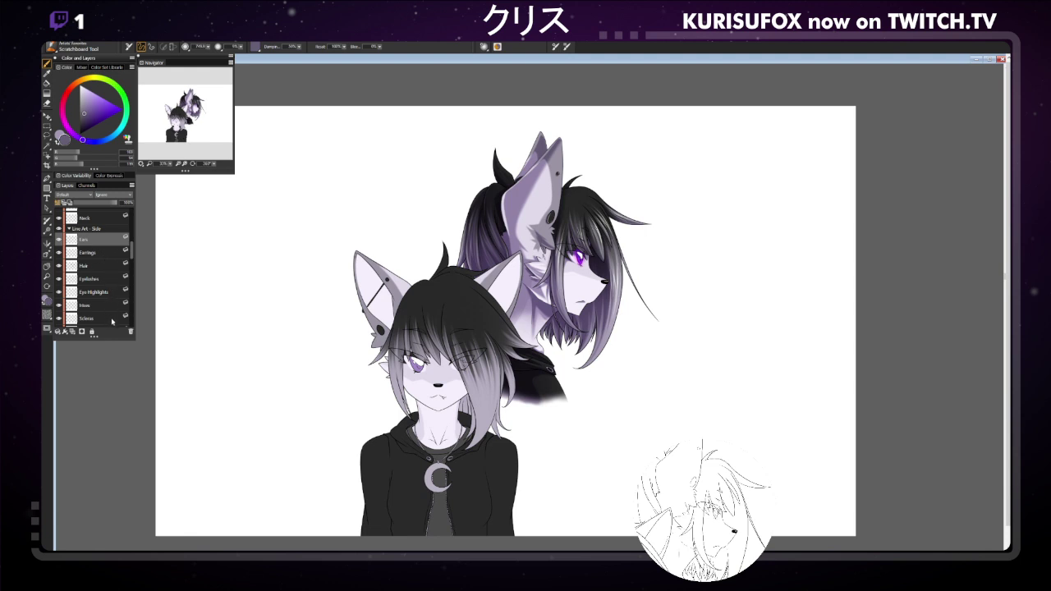
Go through the Face, Necklace and Neck layers of the Line Art - Side group.
{"action": "left_click_drag", "start_coordinate": [134, 252], "coordinate": [131, 269]}
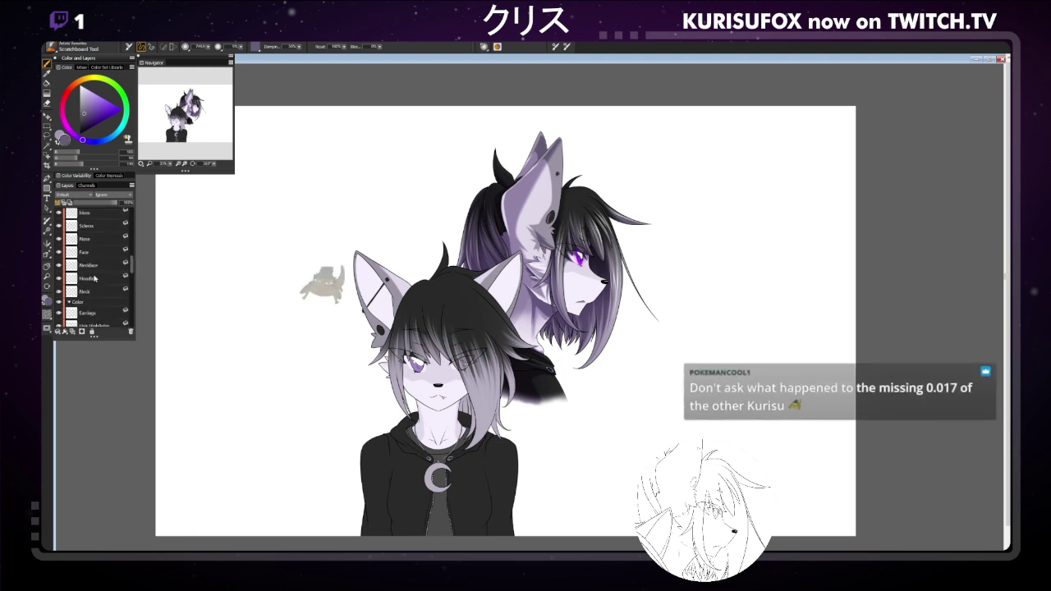
{"action": "left_click", "coordinate": [107, 249]}
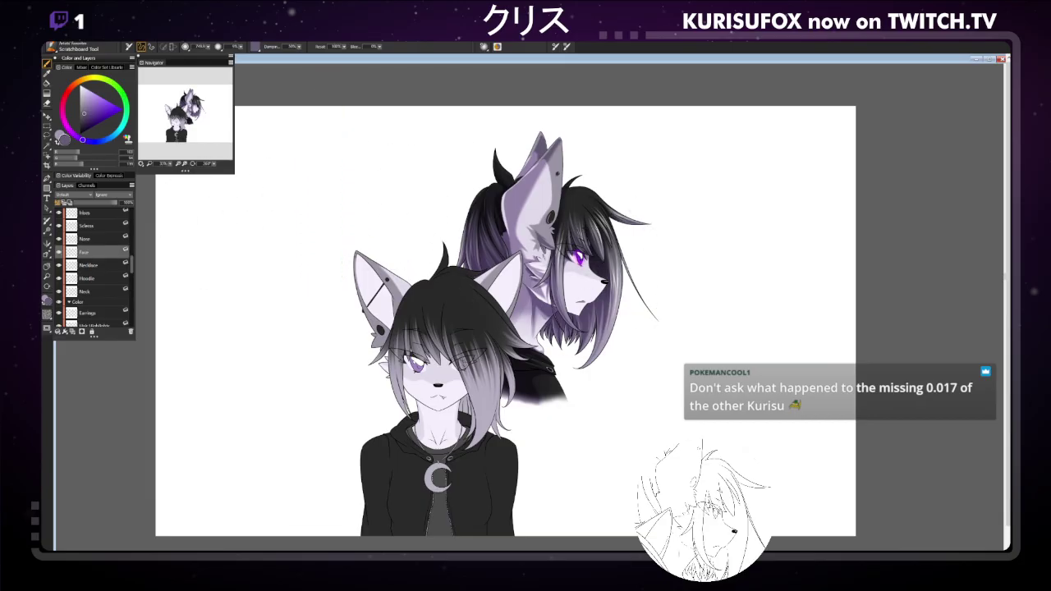
{"action": "left_click", "coordinate": [103, 265]}
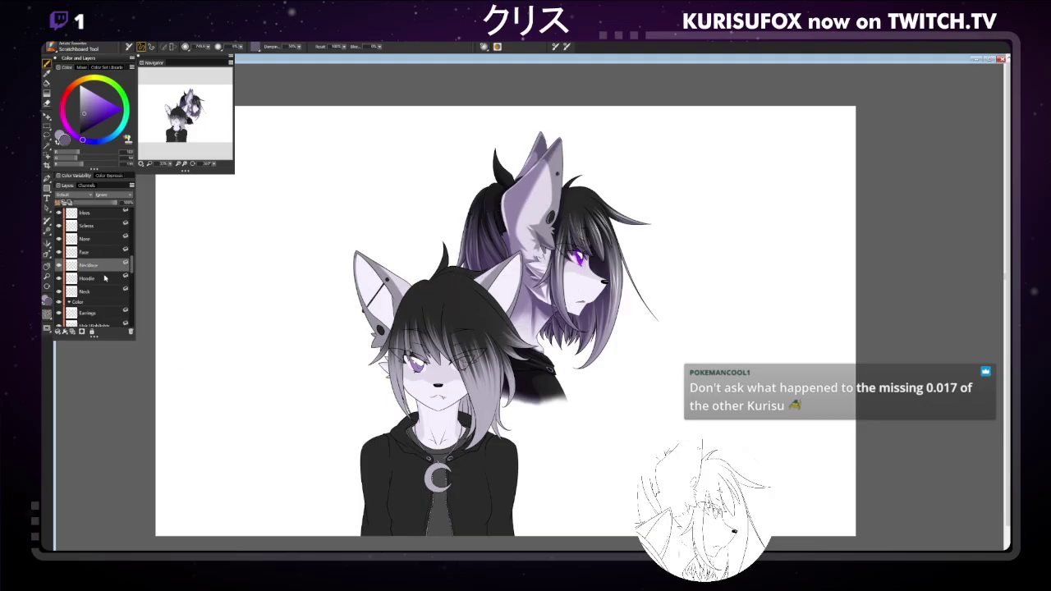
{"action": "left_click", "coordinate": [107, 293]}
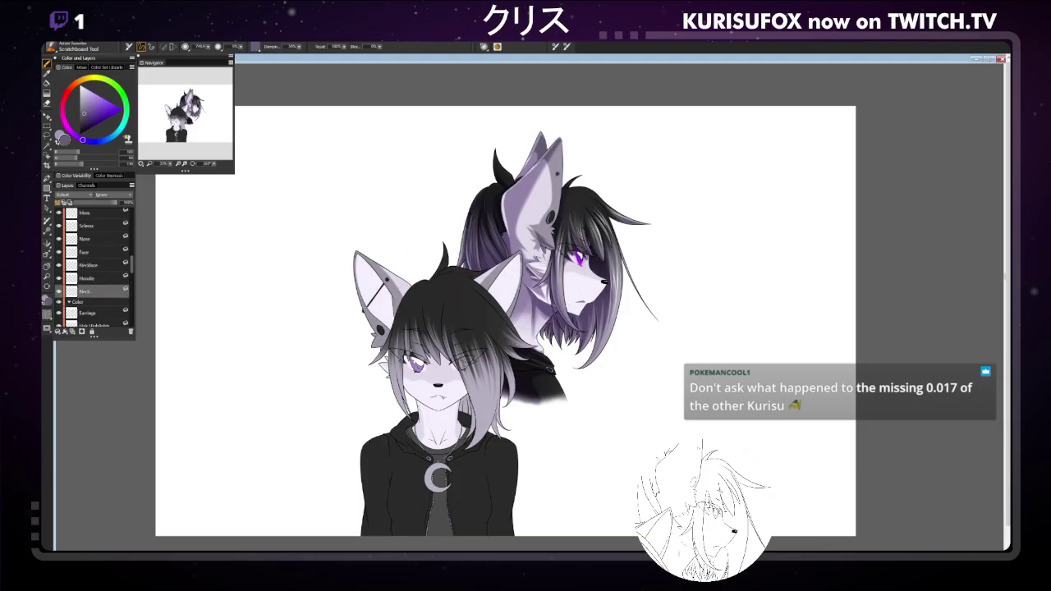
{"action": "left_click_drag", "start_coordinate": [518, 292], "coordinate": [575, 263]}
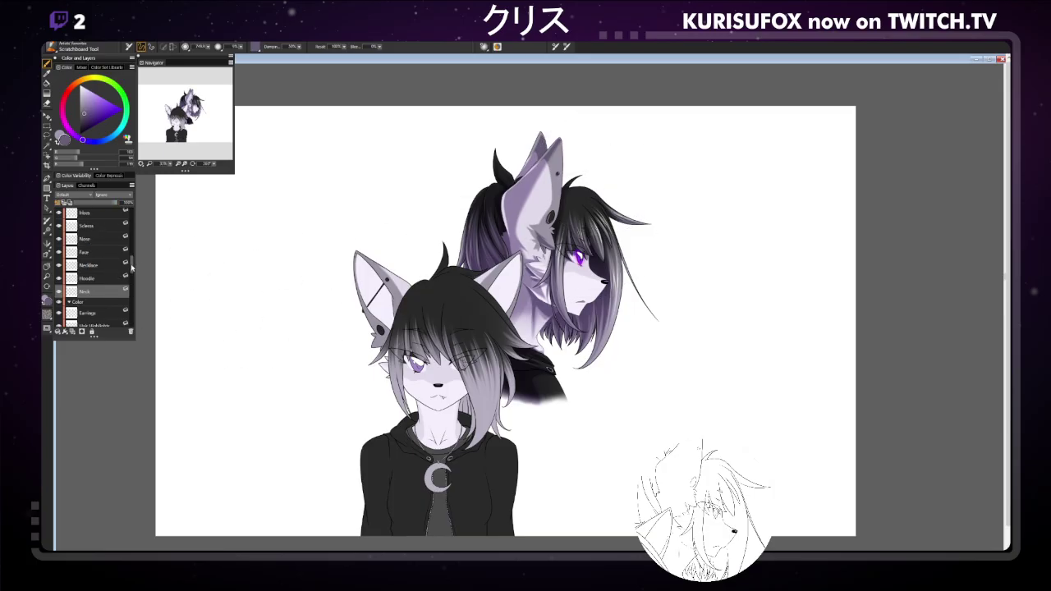
Move the side view's Eyelashes color layer into the Line Art - Side group, directly below its Eyelashes line-art layer.
{"action": "left_click", "coordinate": [130, 265]}
{"action": "left_click_drag", "start_coordinate": [130, 263], "coordinate": [135, 280]}
{"action": "scroll", "coordinate": [105, 284], "scroll_direction": "down", "scroll_amount": 2}
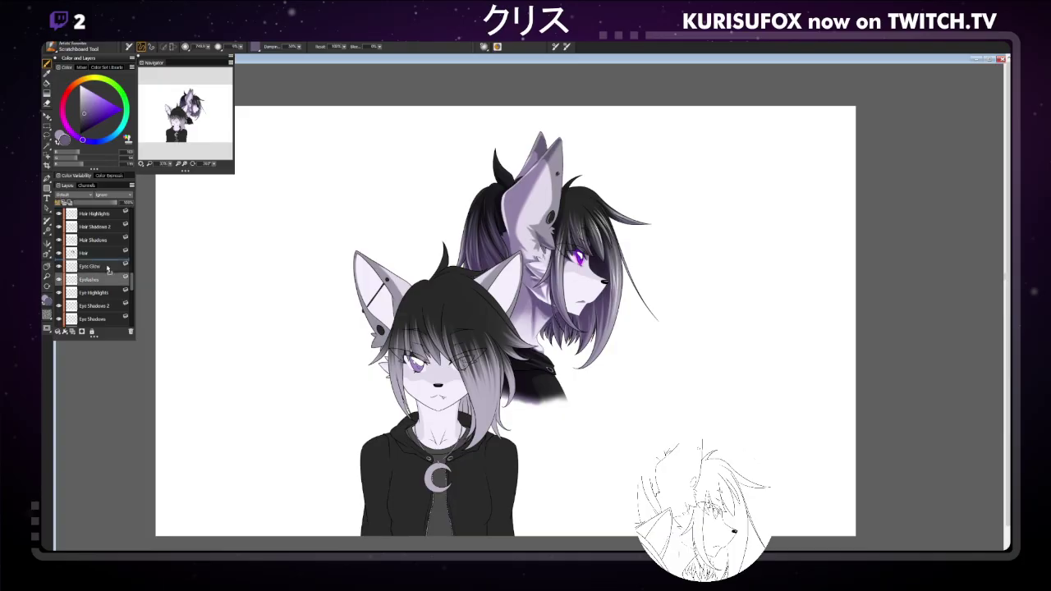
{"action": "scroll", "coordinate": [111, 247], "scroll_direction": "down", "scroll_amount": 5}
{"action": "left_click_drag", "start_coordinate": [111, 244], "coordinate": [114, 289]}
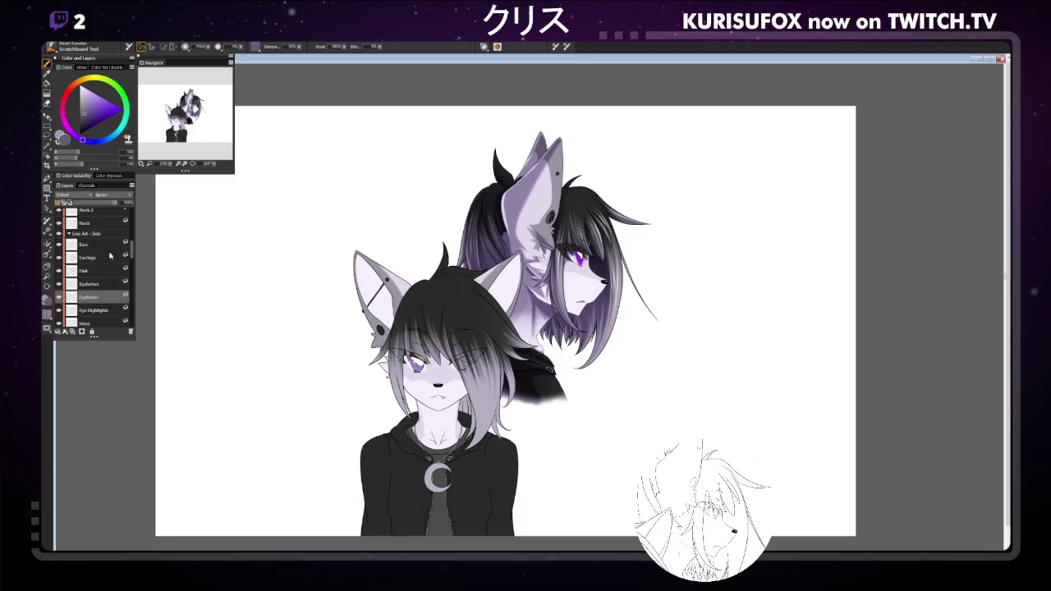
Move the Eyes Glow layer into the Line Art - Side group, between the Hair layer and the two Eyelashes layers.
{"action": "key", "text": "ctrl+minus"}
{"action": "key", "text": "ctrl+minus"}
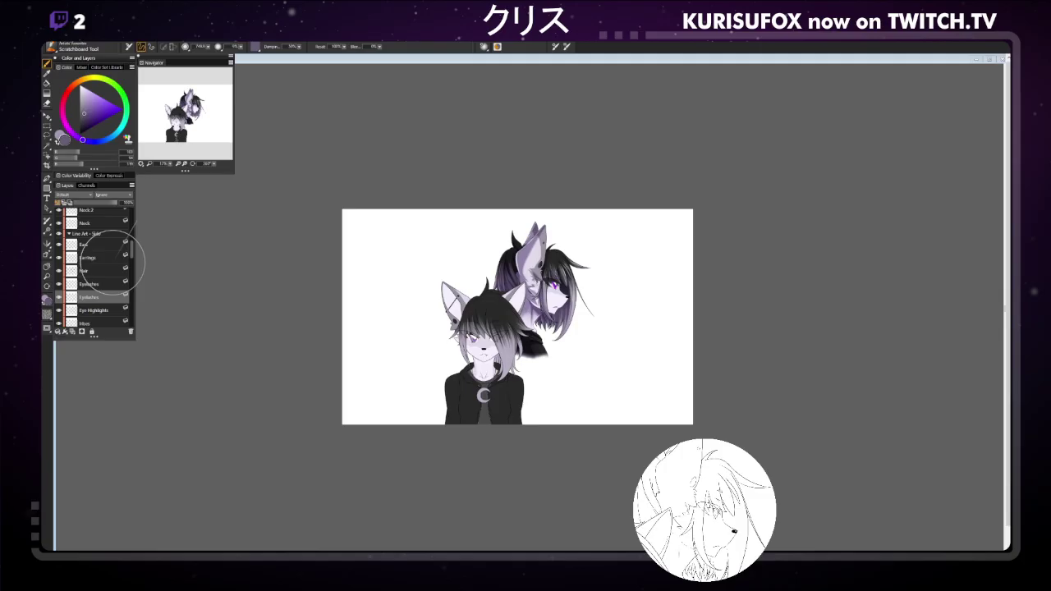
{"action": "key", "text": "ctrl+plus"}
{"action": "key", "text": "ctrl+plus"}
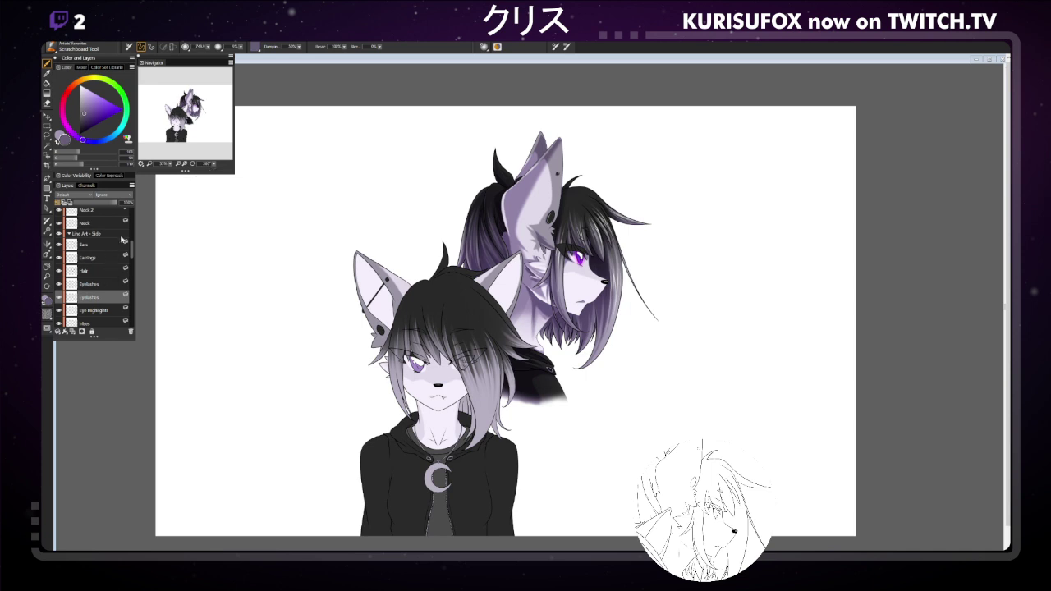
{"action": "scroll", "coordinate": [131, 248], "scroll_direction": "up", "scroll_amount": 3}
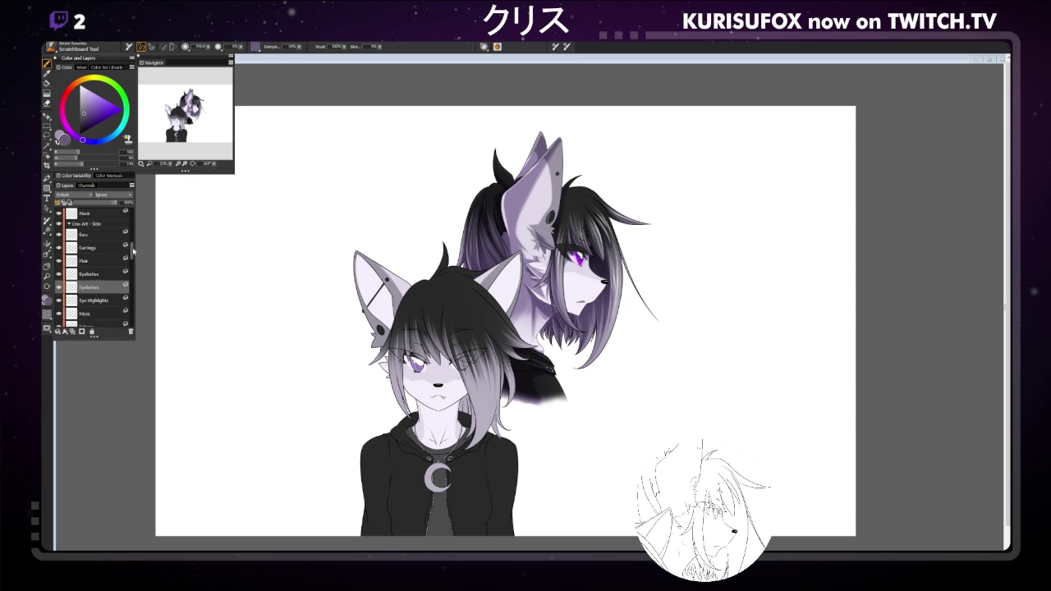
{"action": "left_click_drag", "start_coordinate": [131, 247], "coordinate": [111, 245]}
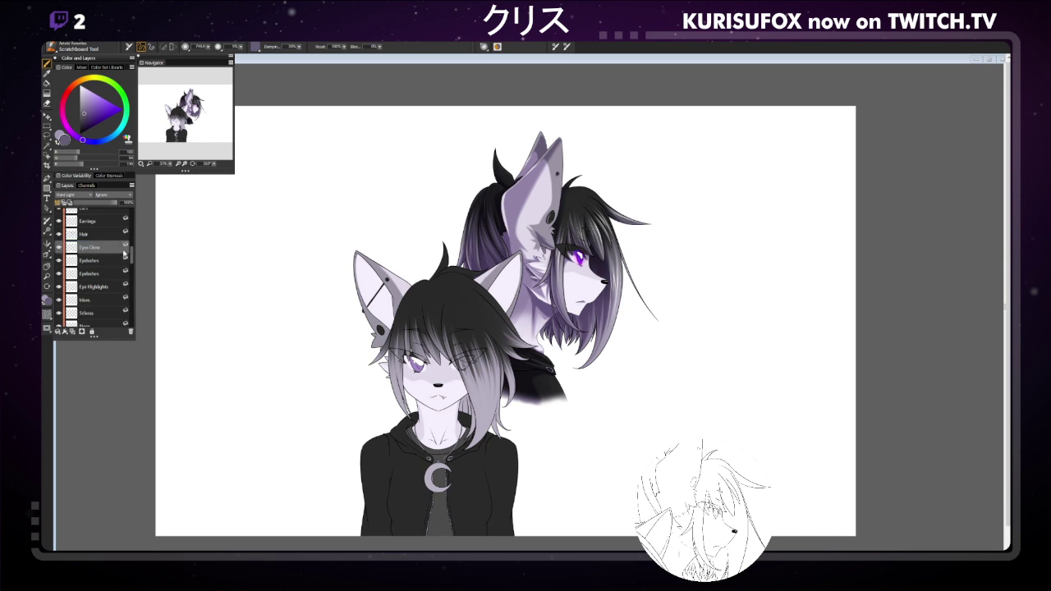
Try erasing part of the Eyes Glow layer around the side-view character's eye and bangs, and undo the strokes.
{"action": "key", "text": "ctrl+plus"}
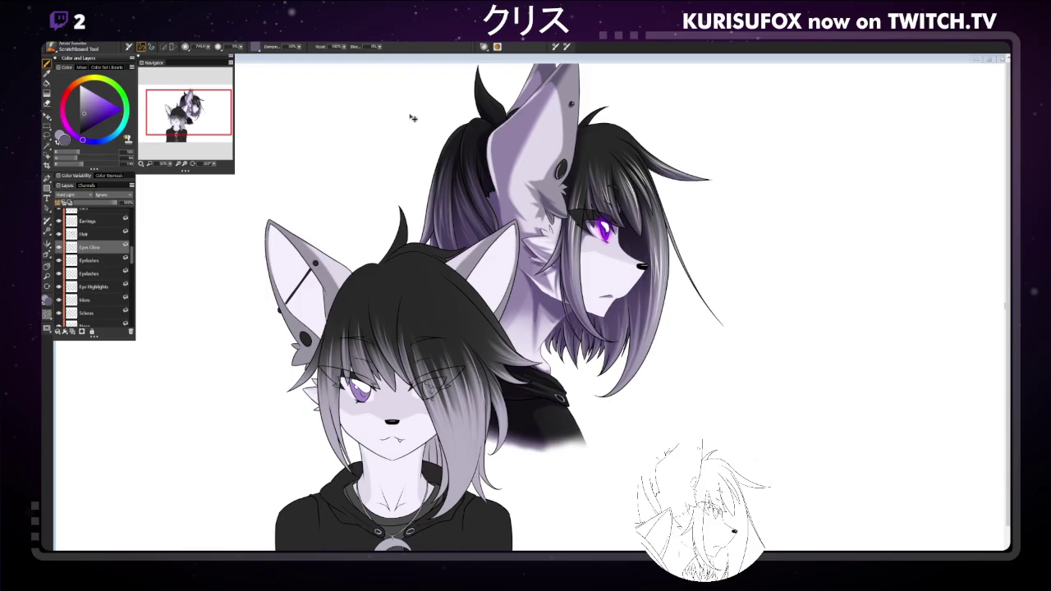
{"action": "key", "text": "e"}
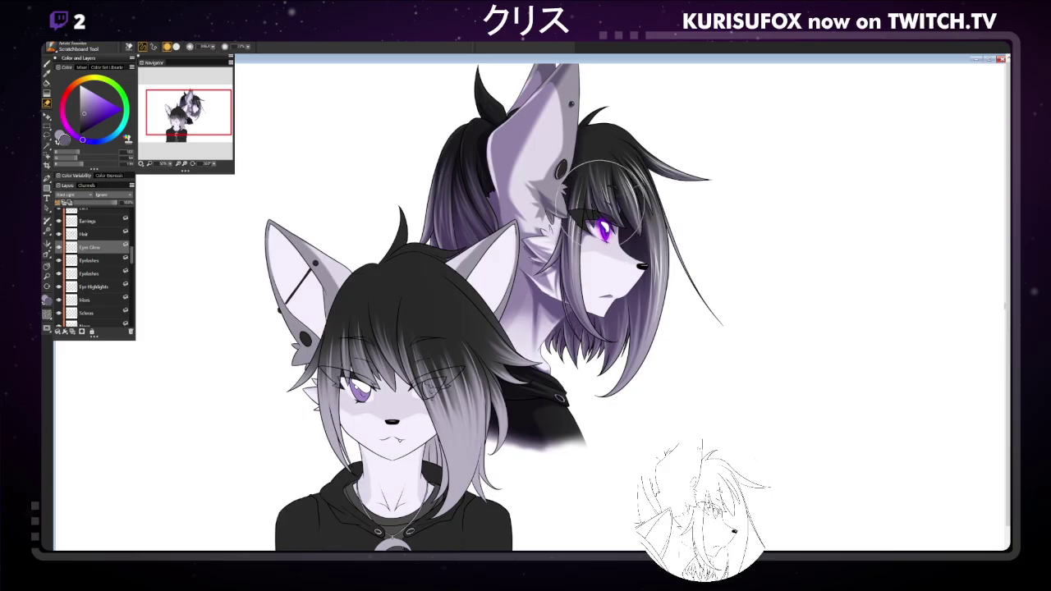
{"action": "mouse_move", "coordinate": [612, 140]}
{"action": "left_mouse_down"}
{"action": "mouse_move", "coordinate": [628, 197]}
{"action": "mouse_move", "coordinate": [645, 206]}
{"action": "left_mouse_up"}
{"action": "left_click_drag", "start_coordinate": [587, 164], "coordinate": [604, 213]}
{"action": "key", "text": "ctrl+z"}
{"action": "key", "text": "ctrl+z"}
{"action": "key", "text": "ctrl+z"}
{"action": "key", "text": "ctrl+z"}
{"action": "key", "text": "ctrl+z"}
{"action": "key", "text": "ctrl+z"}
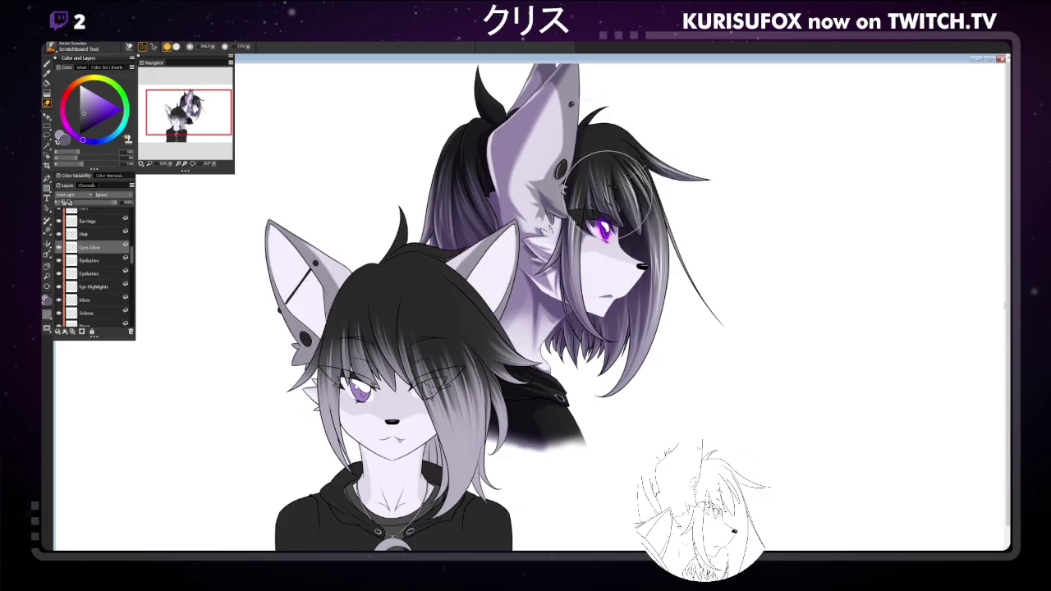
{"action": "key", "text": "ctrl+z"}
{"action": "key", "text": "ctrl+z"}
Merge the Eyes Glow layer down into the upper Eyelashes layer, keeping the lower Eyelashes layer separate.
{"action": "left_click_drag", "start_coordinate": [604, 202], "coordinate": [605, 186]}
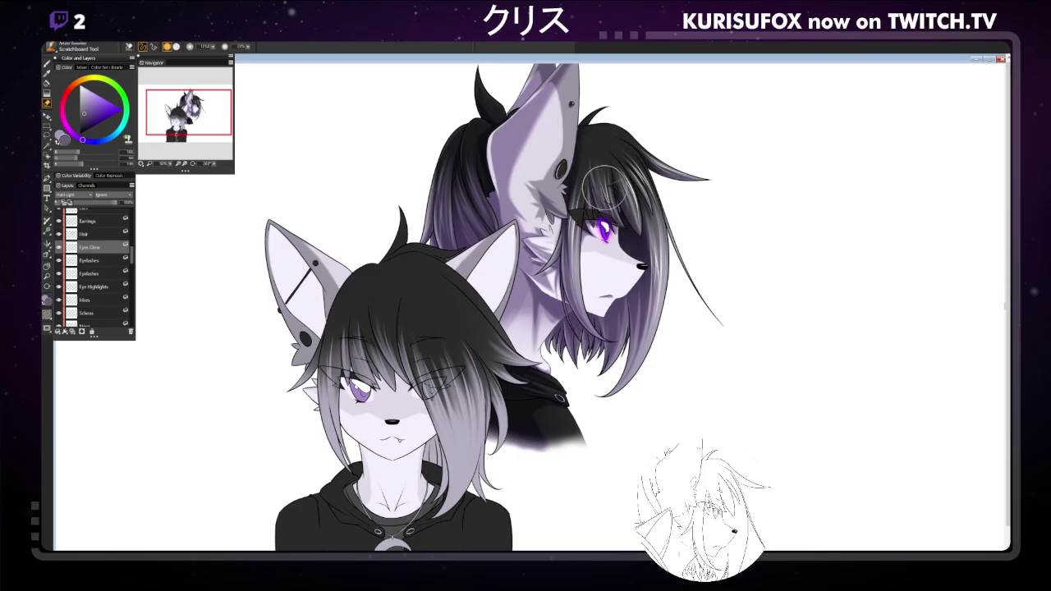
{"action": "key", "text": "ctrl+e"}
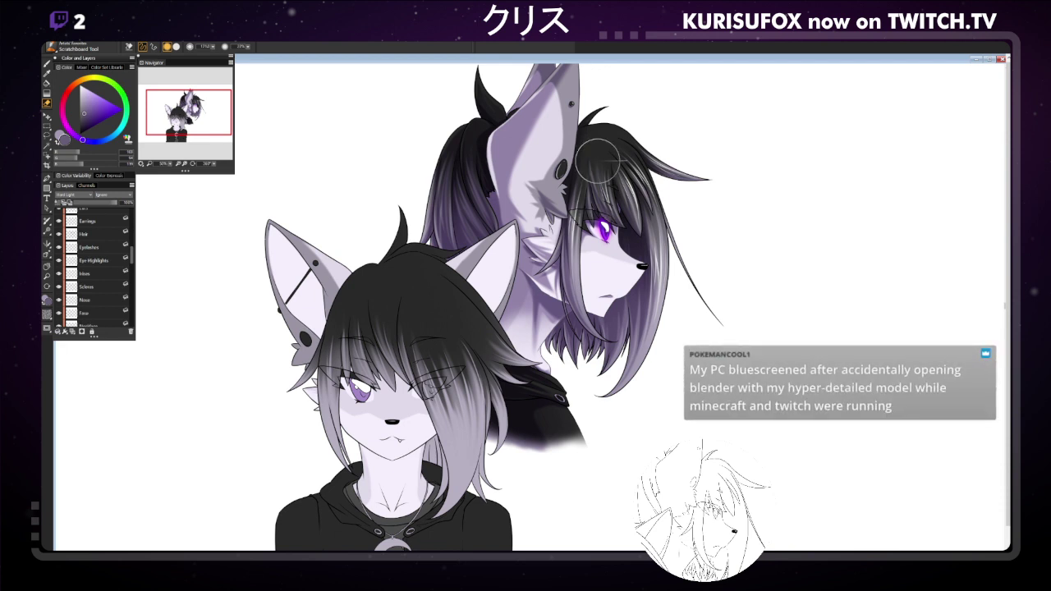
{"action": "key", "text": "ctrl+z"}
{"action": "key", "text": "ctrl+z"}
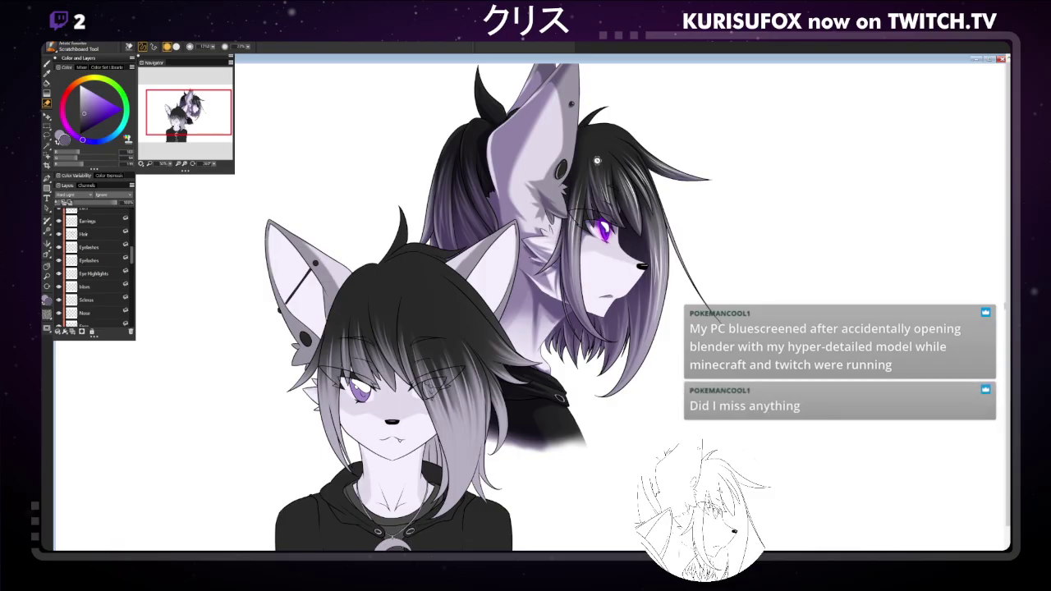
{"action": "key", "text": "ctrl+z"}
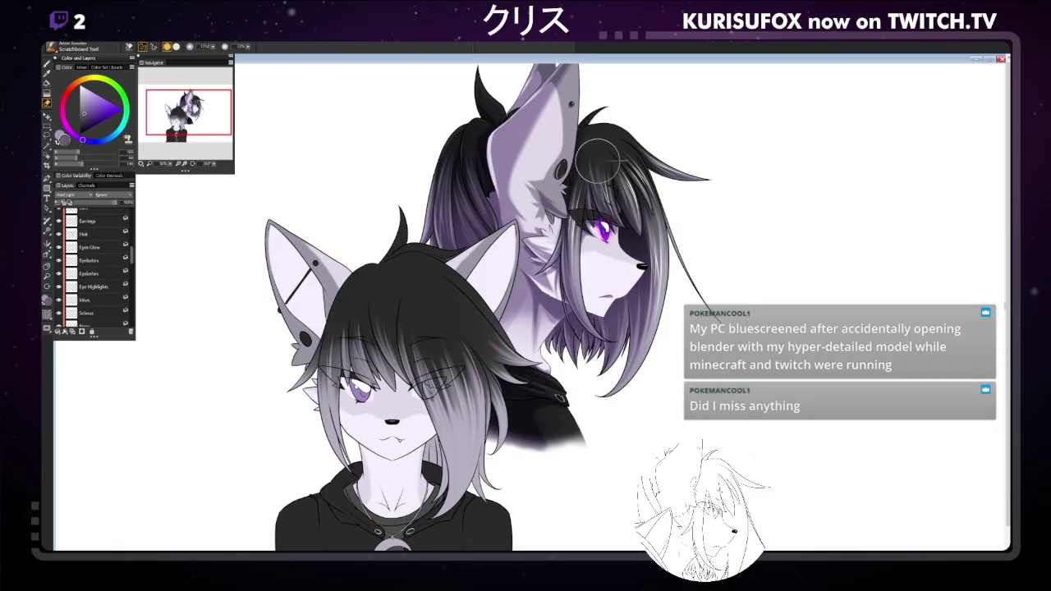
{"action": "key", "text": "ctrl+y"}
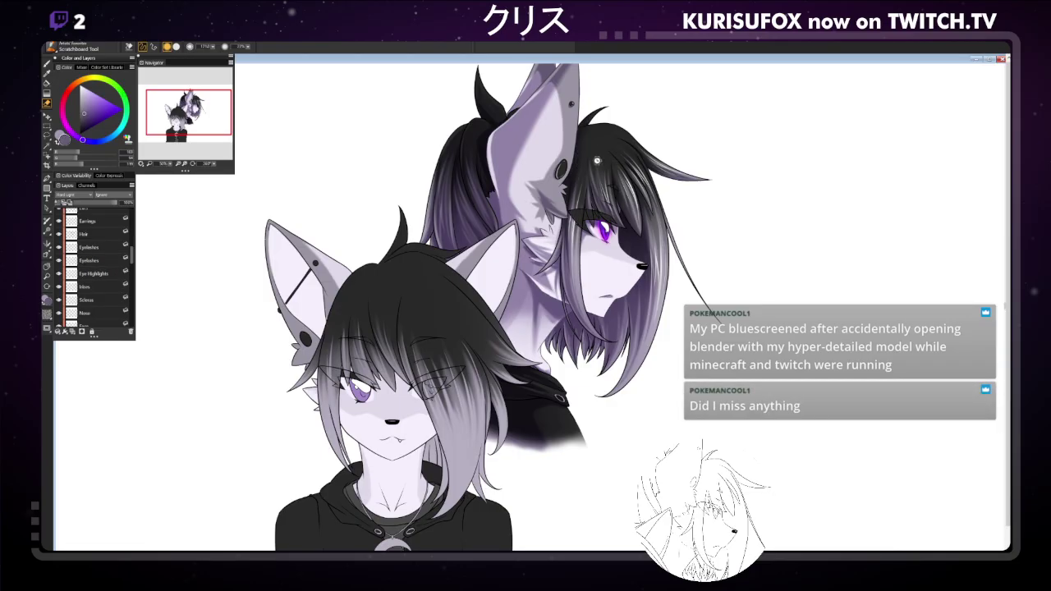
{"action": "key", "text": "ctrl+y"}
{"action": "key", "text": "ctrl+y"}
{"action": "key", "text": "ctrl+z"}
{"action": "key", "text": "ctrl+z"}
{"action": "key", "text": "ctrl+z"}
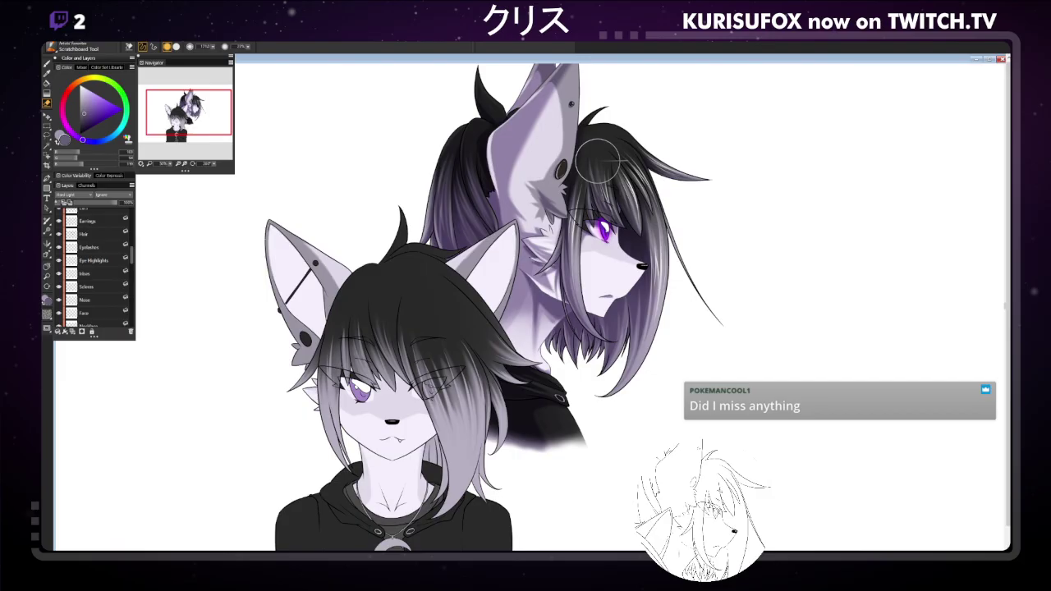
{"action": "key", "text": "ctrl+y"}
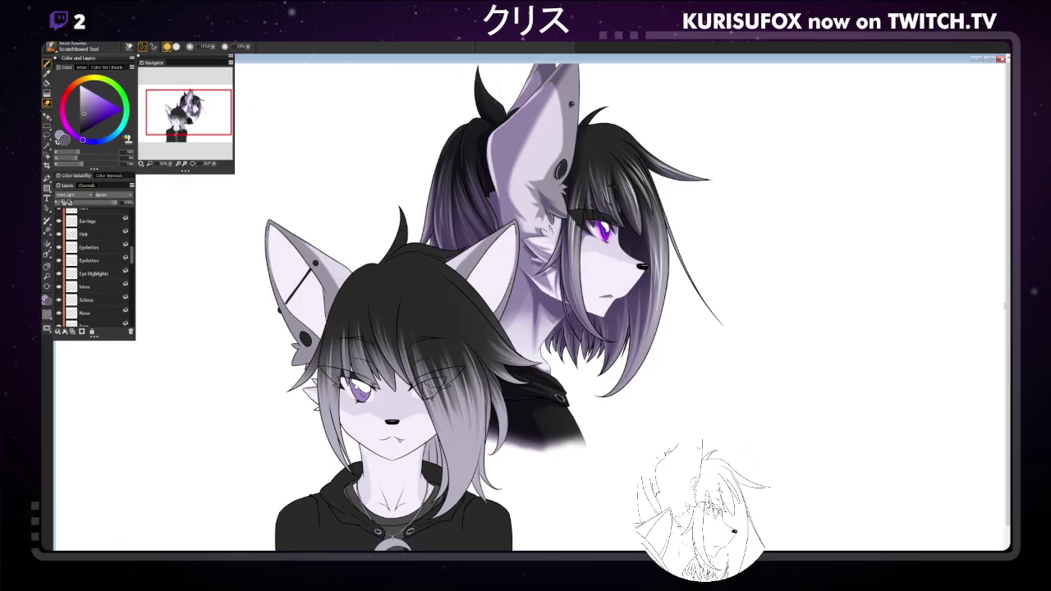
Switch back to the brush and select the Face layer in the Line Art - Side group.
{"action": "key", "text": "p"}
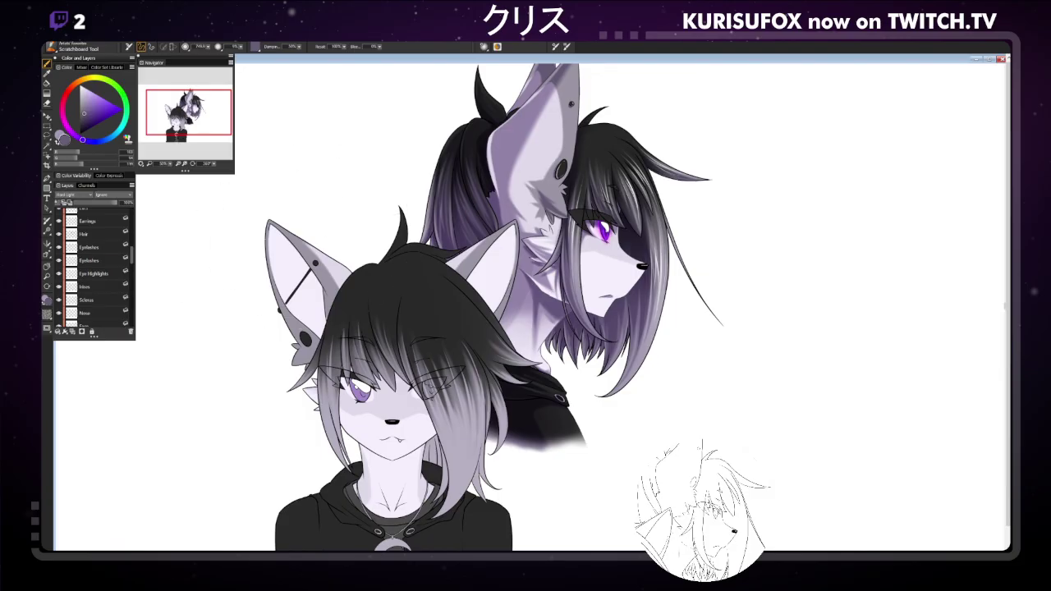
{"action": "scroll", "coordinate": [123, 265], "scroll_direction": "down", "scroll_amount": 3}
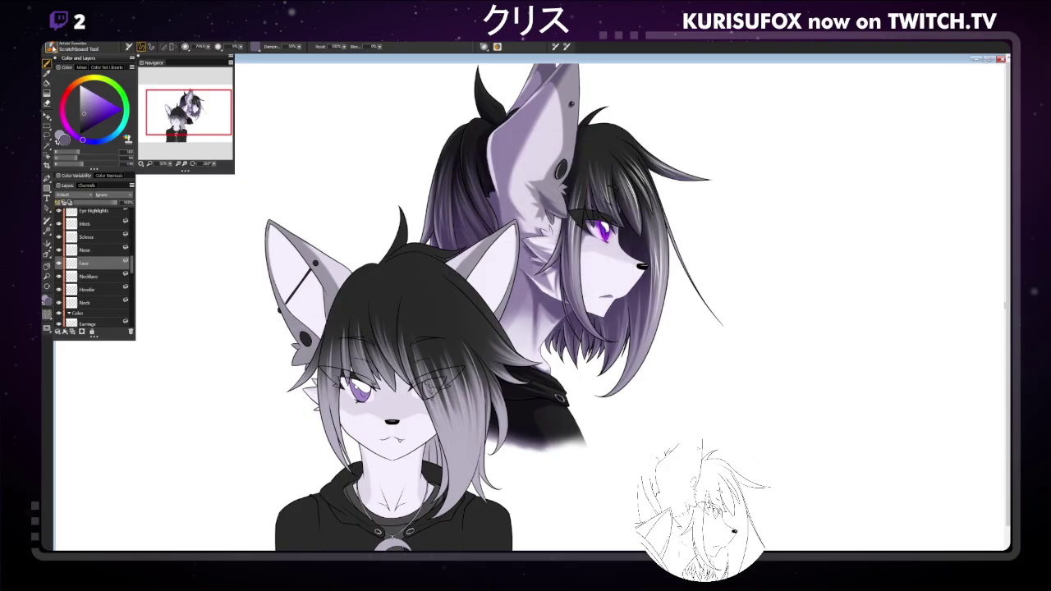
Switch to the Detail Oils Brush and select the Hair layer in the Line Art - Side group.
{"action": "left_click", "coordinate": [51, 50]}
{"action": "left_click", "coordinate": [100, 92]}
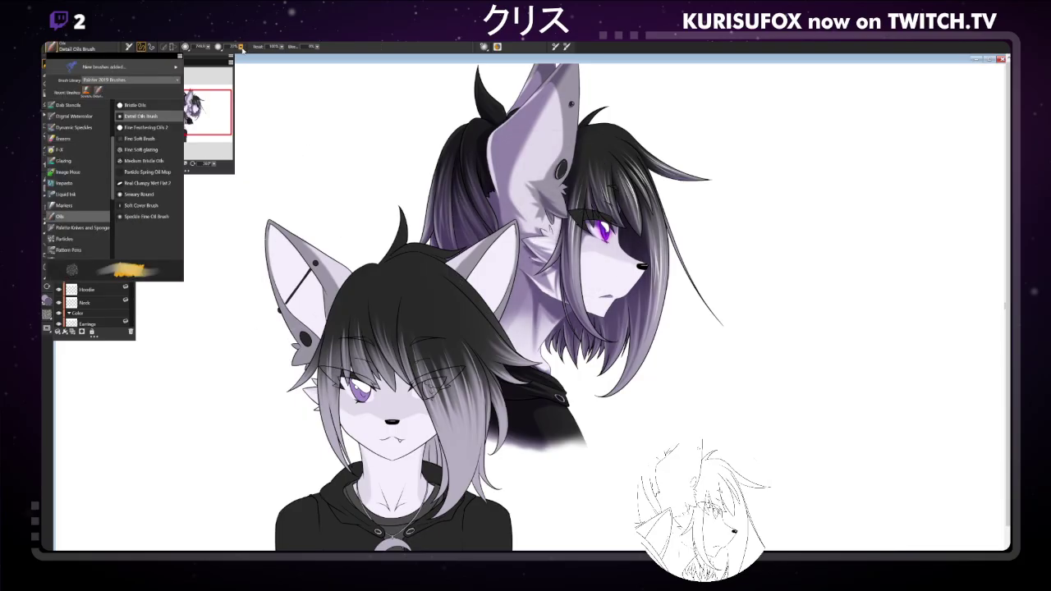
{"action": "key", "text": "Escape"}
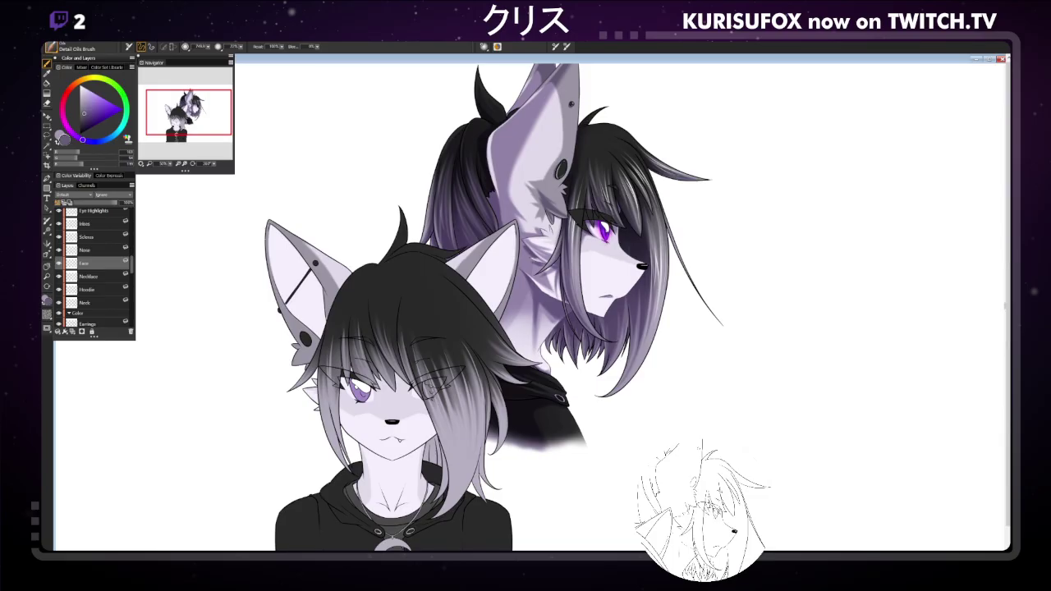
{"action": "scroll", "coordinate": [119, 263], "scroll_direction": "up", "scroll_amount": 5}
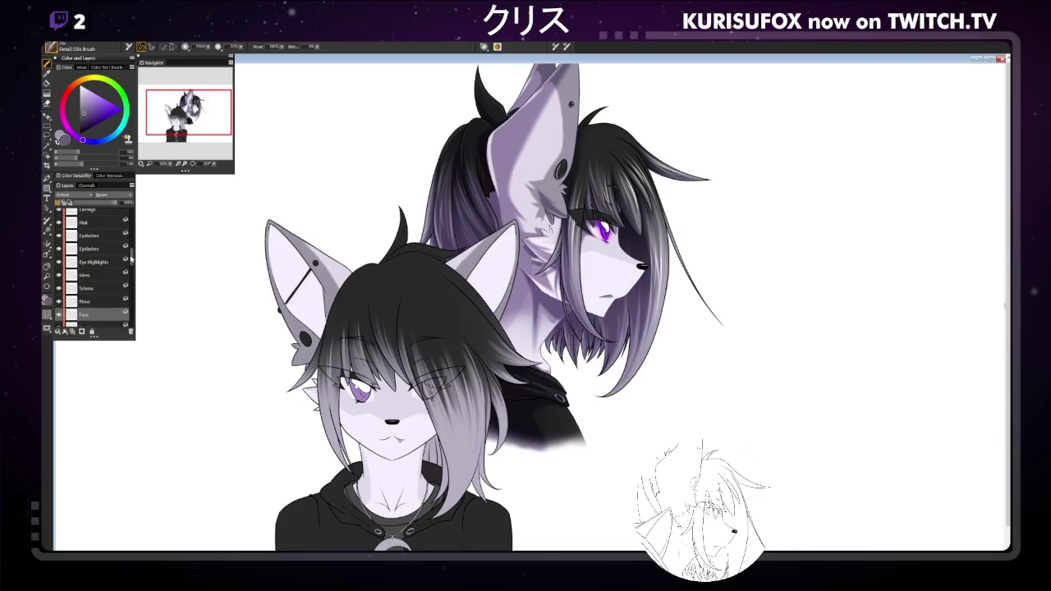
{"action": "left_click", "coordinate": [105, 247]}
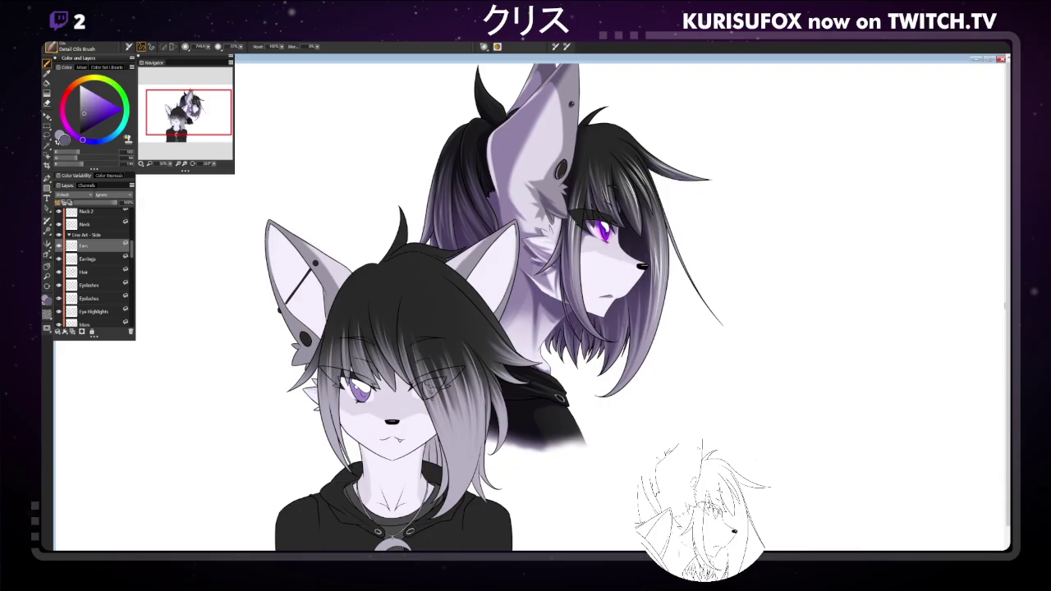
{"action": "left_click", "coordinate": [105, 272]}
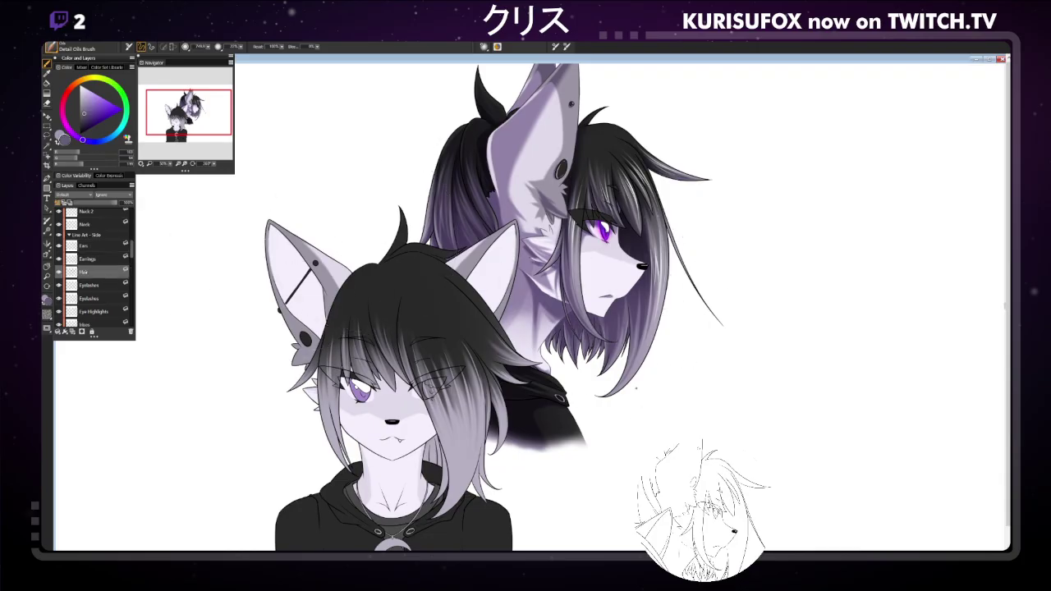
{"action": "mouse_move", "coordinate": [704, 310]}
{"action": "left_mouse_down"}
{"action": "mouse_move", "coordinate": [769, 325]}
{"action": "mouse_move", "coordinate": [809, 287]}
{"action": "mouse_move", "coordinate": [784, 255]}
{"action": "mouse_move", "coordinate": [801, 272]}
{"action": "mouse_move", "coordinate": [797, 283]}
{"action": "mouse_move", "coordinate": [788, 275]}
{"action": "left_mouse_up"}
{"action": "key", "text": "ctrl+minus"}
{"action": "key", "text": "ctrl+minus"}
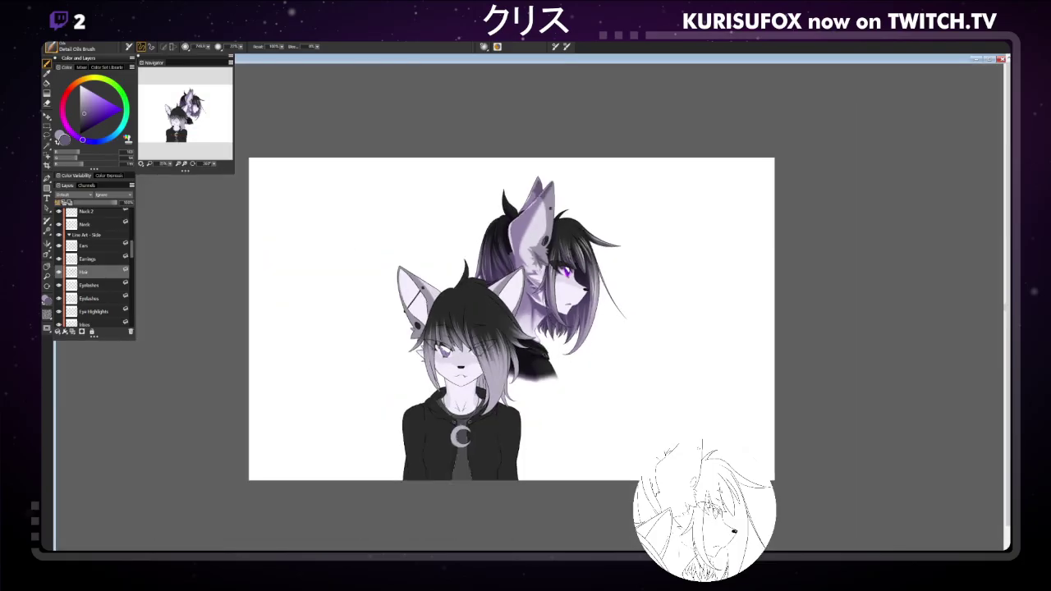
{"action": "key", "text": "ctrl+plus"}
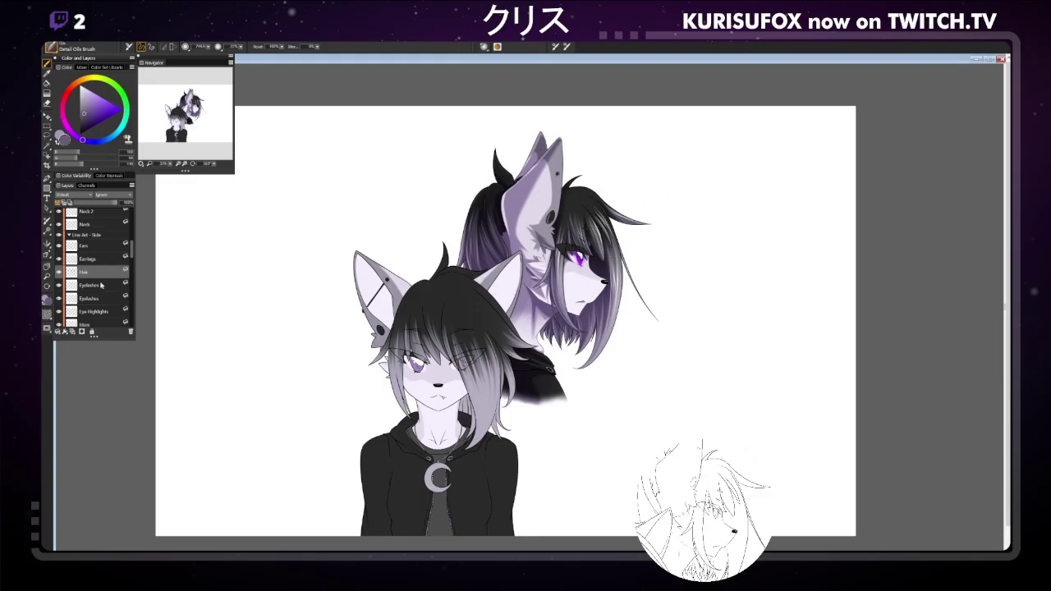
Darken the purple-grey brush colour and select the Neck layer in the Line Art - Side group.
{"action": "left_click_drag", "start_coordinate": [89, 117], "coordinate": [83, 120]}
{"action": "scroll", "coordinate": [123, 296], "scroll_direction": "down", "scroll_amount": 3}
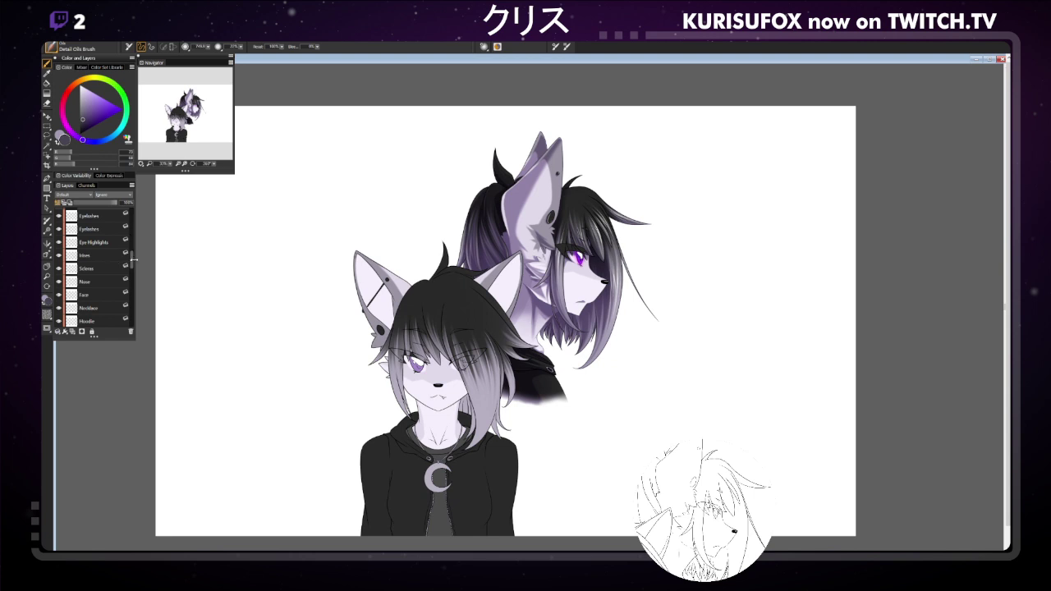
{"action": "scroll", "coordinate": [123, 260], "scroll_direction": "down", "scroll_amount": 4}
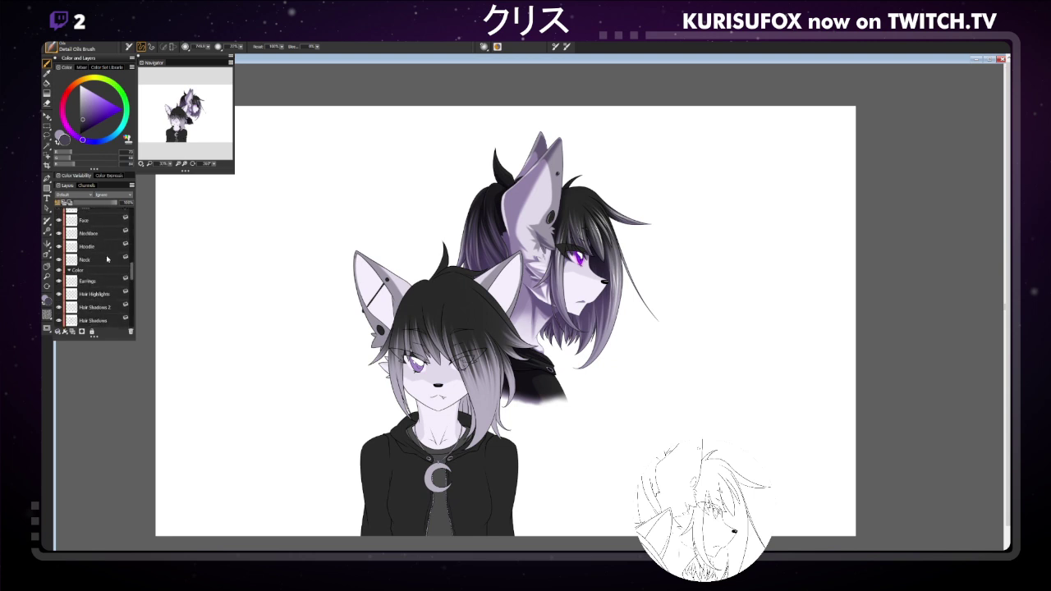
{"action": "left_click", "coordinate": [107, 258]}
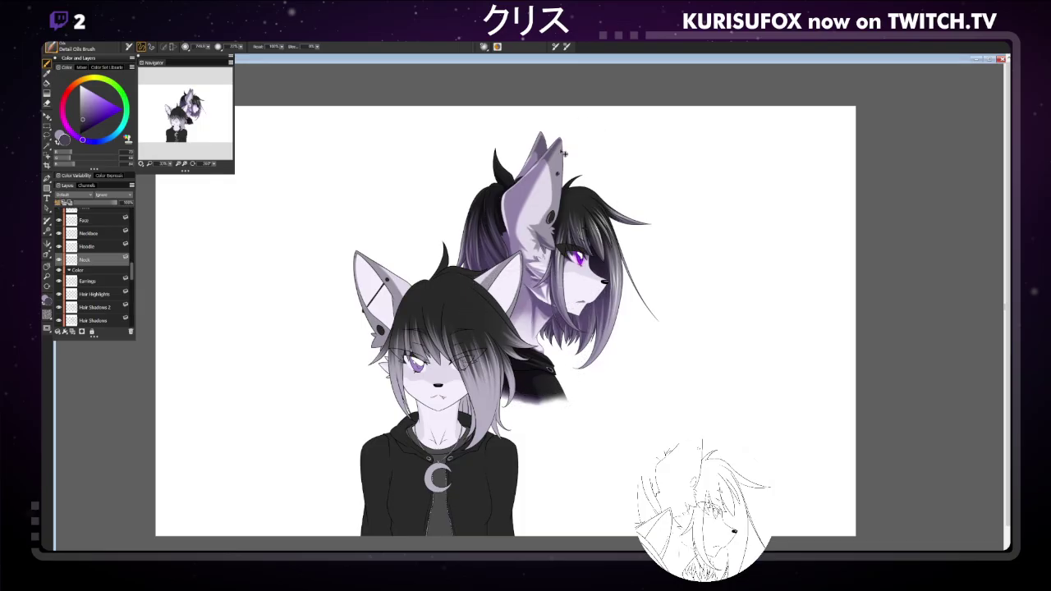
{"action": "key", "text": "ctrl+minus"}
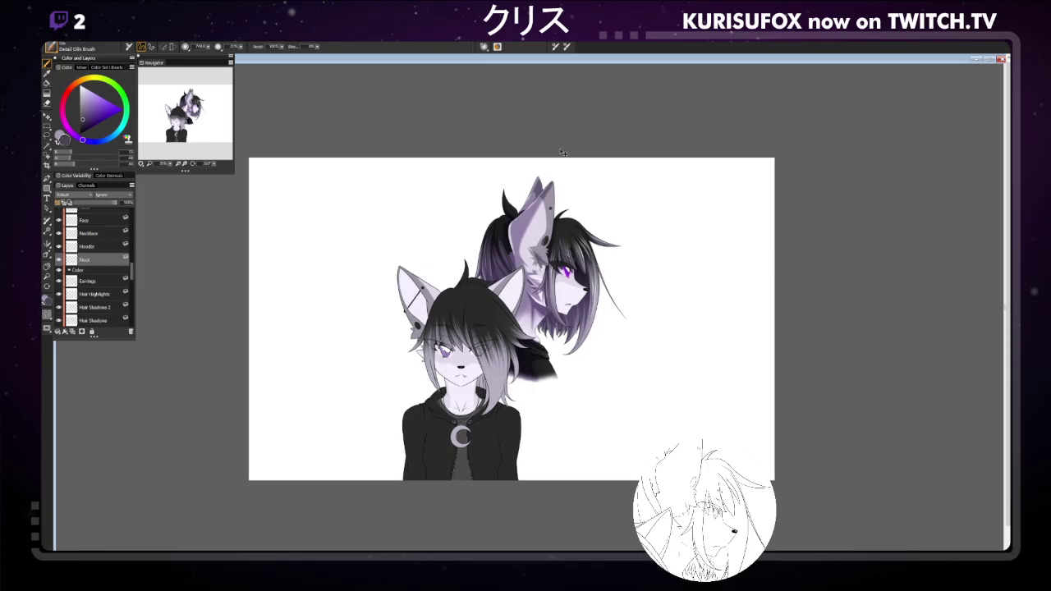
{"action": "key", "text": "ctrl+plus"}
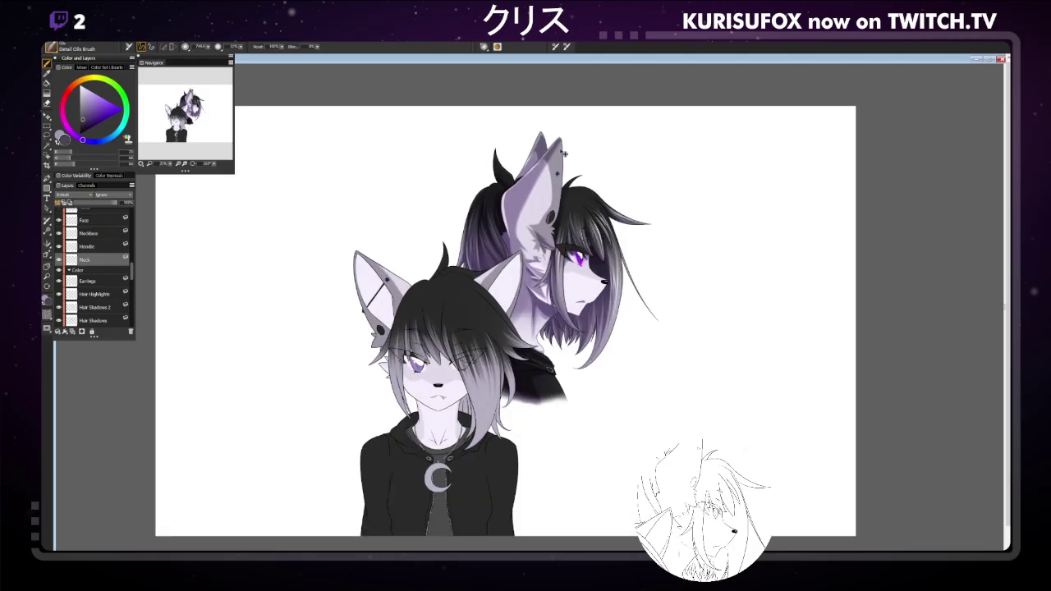
{"action": "left_click", "coordinate": [83, 127]}
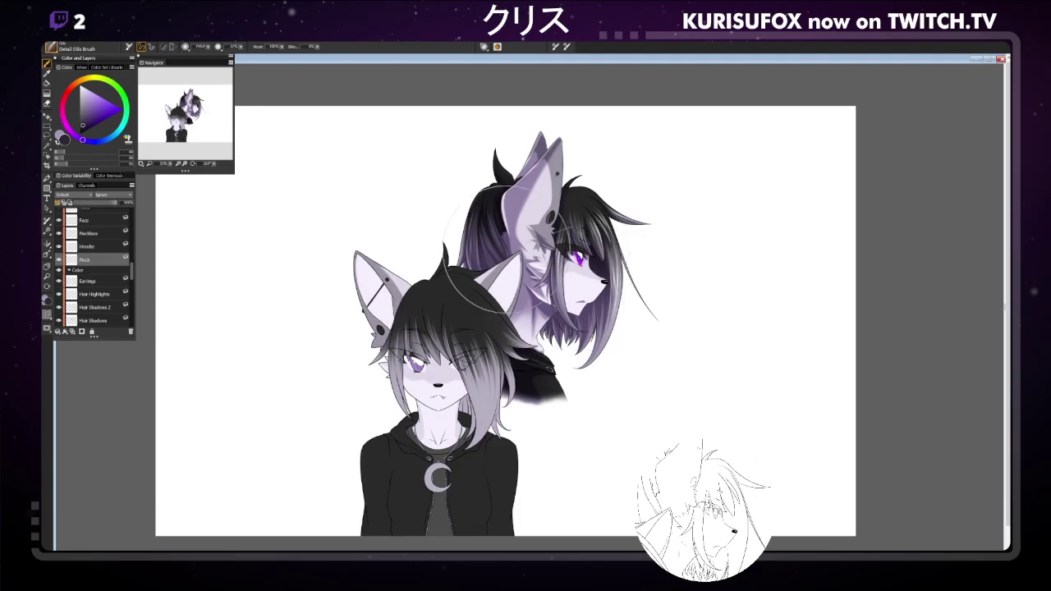
Brush over the side-view character on the Face and Ears line-art layers, save the file, and switch to the light purple-grey colour.
{"action": "left_click", "coordinate": [100, 220]}
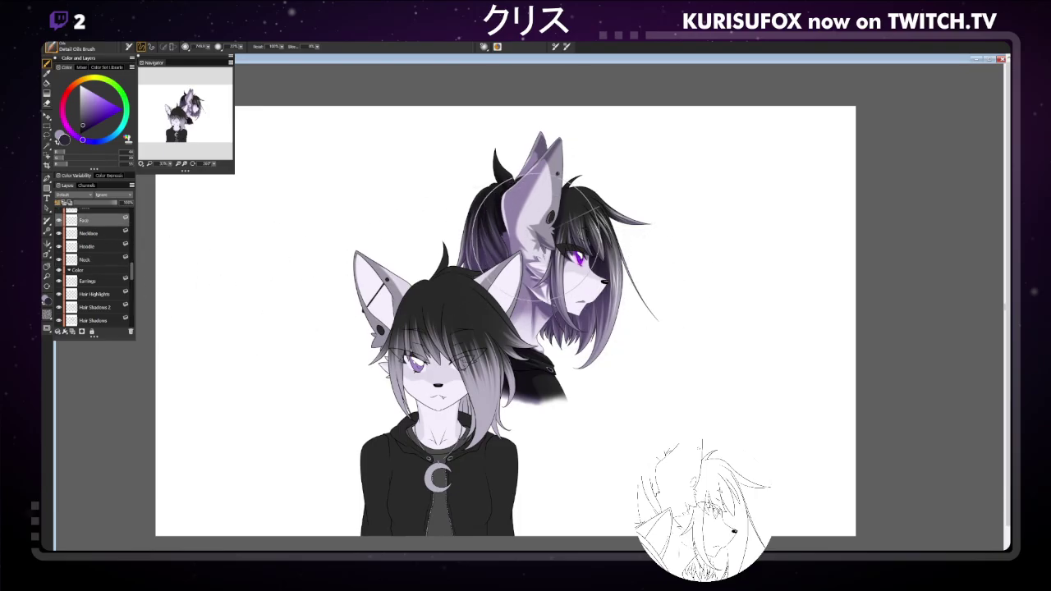
{"action": "left_click_drag", "start_coordinate": [493, 197], "coordinate": [497, 255]}
{"action": "scroll", "coordinate": [133, 265], "scroll_direction": "up", "scroll_amount": 3}
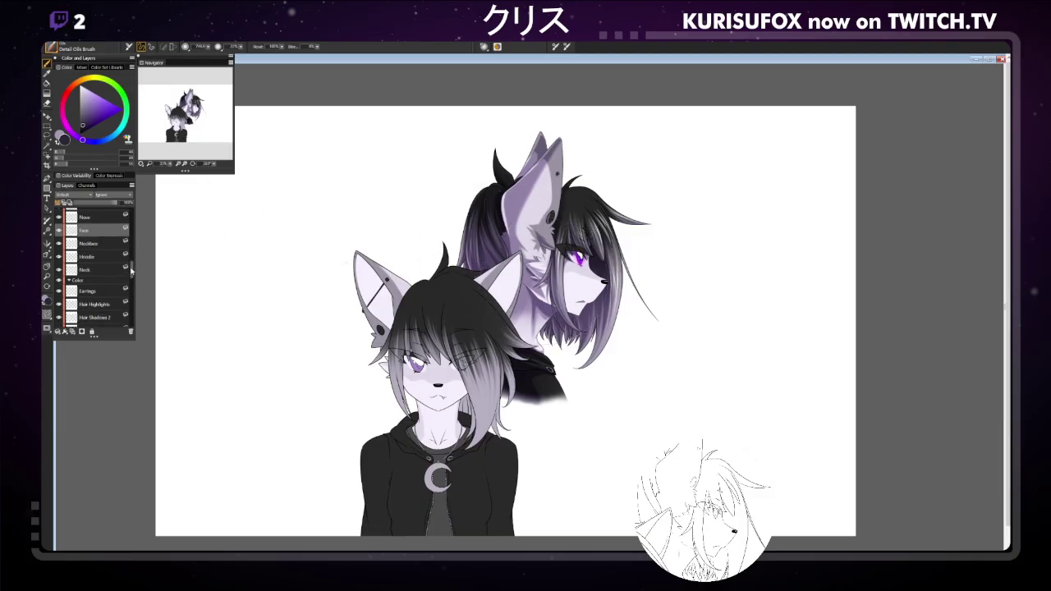
{"action": "scroll", "coordinate": [108, 240], "scroll_direction": "up", "scroll_amount": 2}
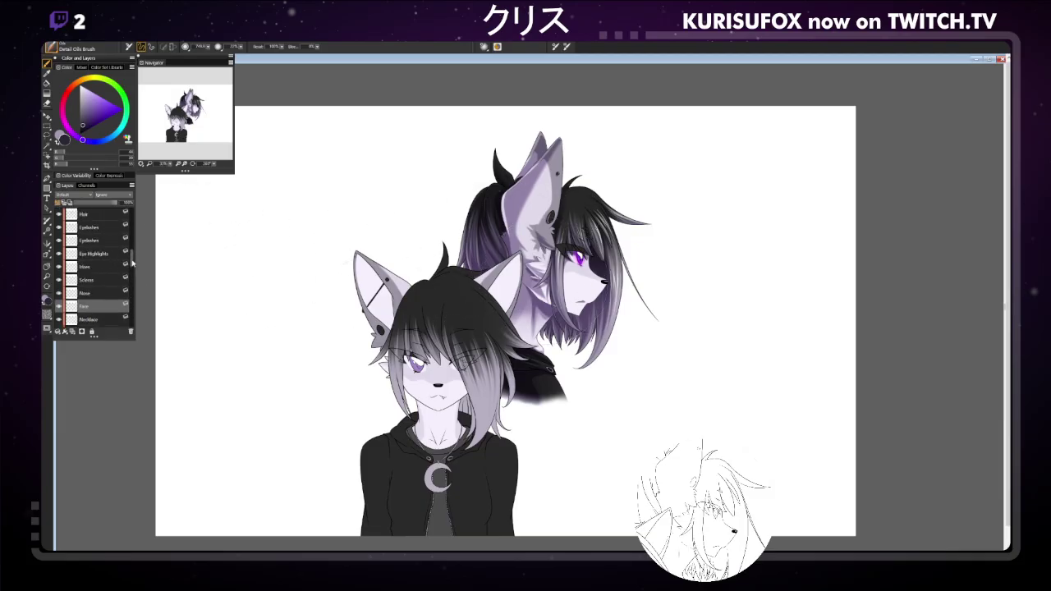
{"action": "left_click", "coordinate": [102, 220]}
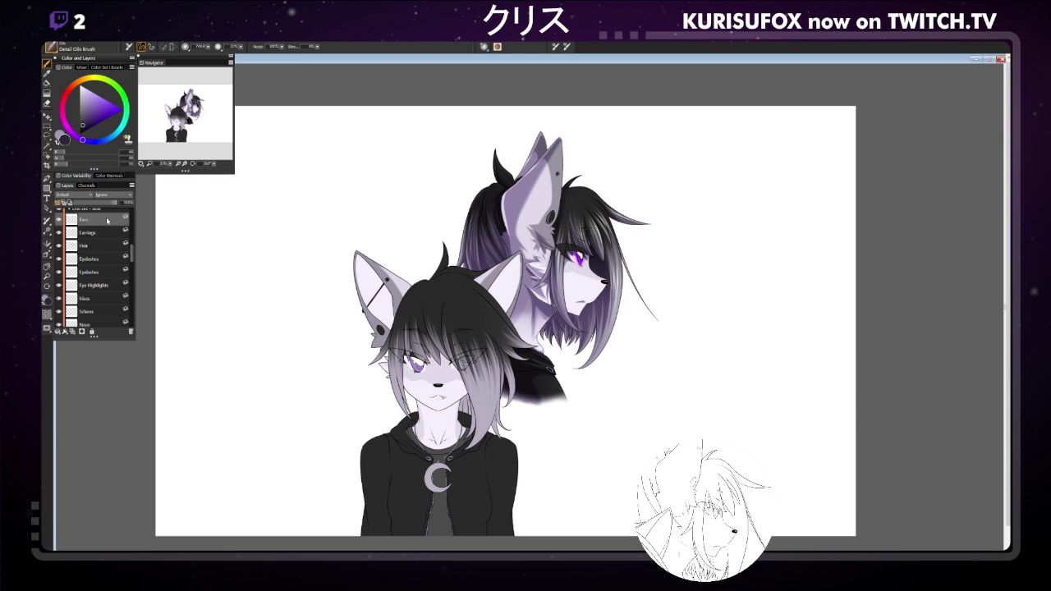
{"action": "left_click_drag", "start_coordinate": [530, 198], "coordinate": [542, 230]}
{"action": "key", "text": "ctrl+s"}
{"action": "left_click", "coordinate": [56, 140]}
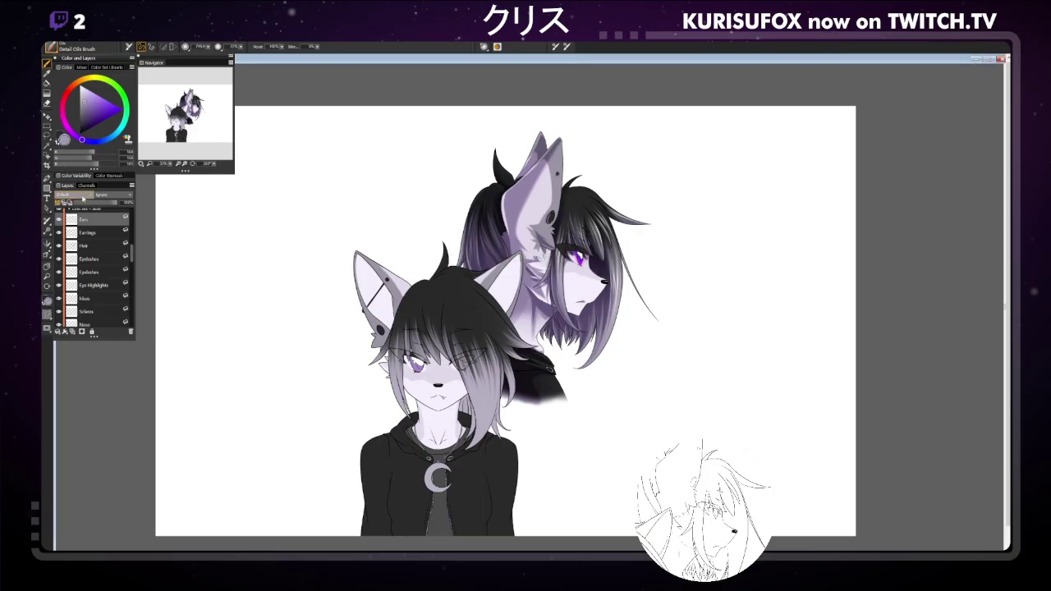
Collapse the line-art and colour layer groups, and toggle the front character's Color group off and on to identify it.
{"action": "scroll", "coordinate": [132, 242], "scroll_direction": "up", "scroll_amount": 2}
{"action": "scroll", "coordinate": [132, 242], "scroll_direction": "up", "scroll_amount": 1}
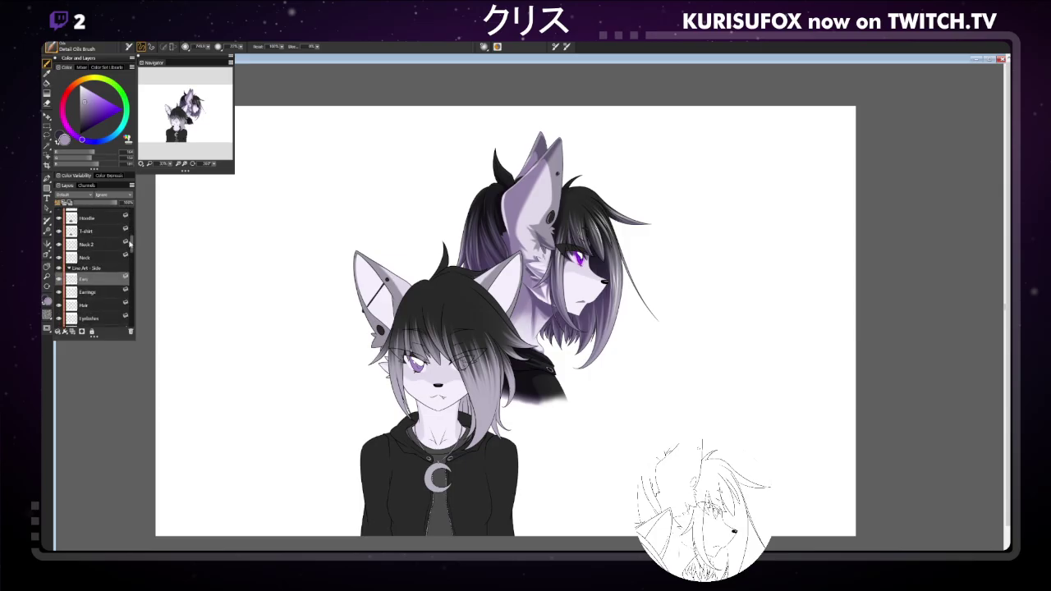
{"action": "scroll", "coordinate": [95, 265], "scroll_direction": "up", "scroll_amount": 5}
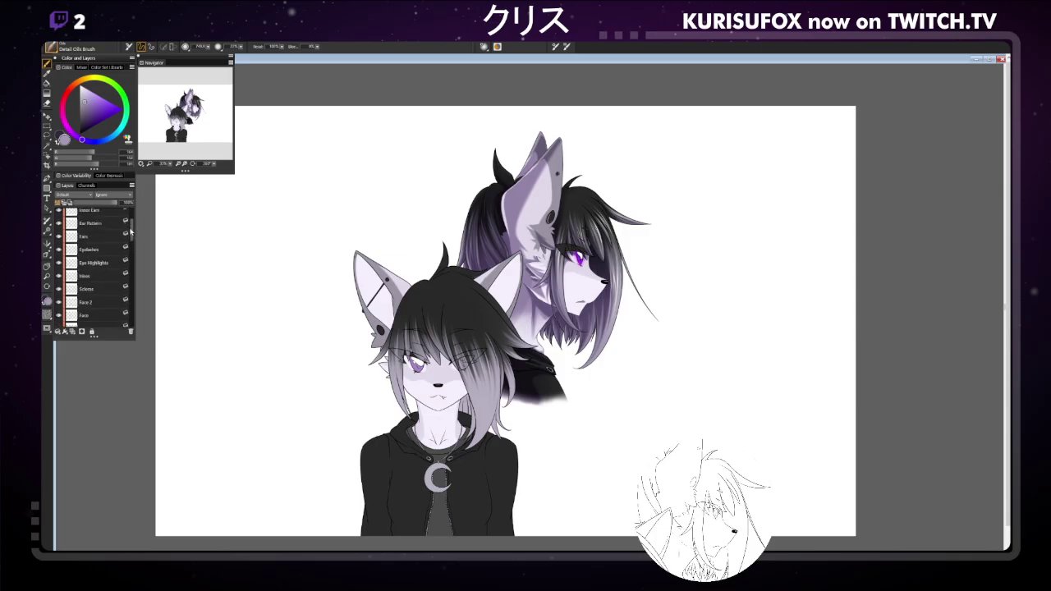
{"action": "left_click", "coordinate": [71, 220]}
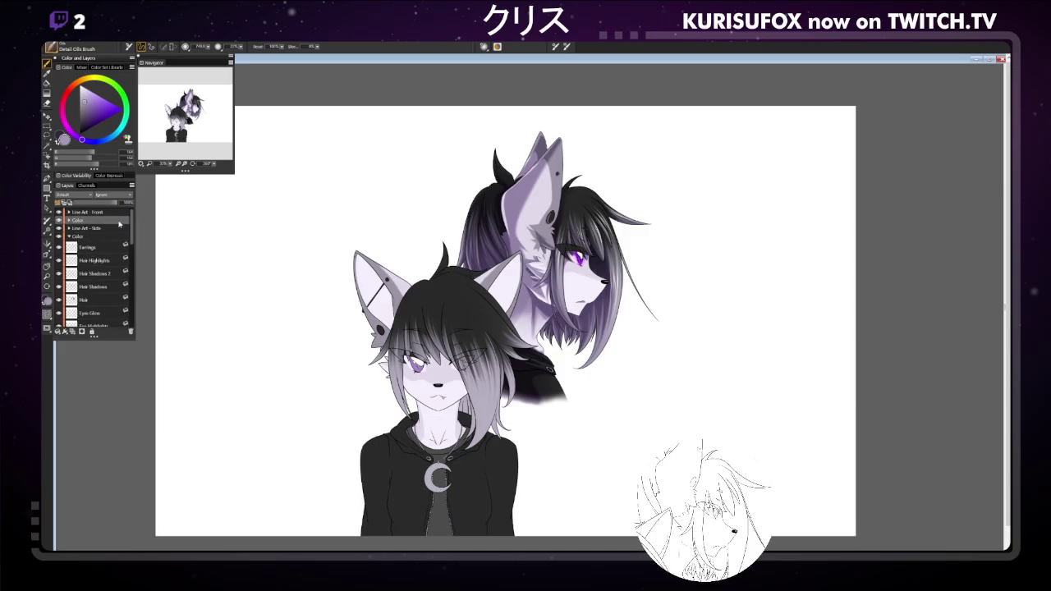
{"action": "left_click", "coordinate": [69, 236]}
{"action": "left_click", "coordinate": [60, 220]}
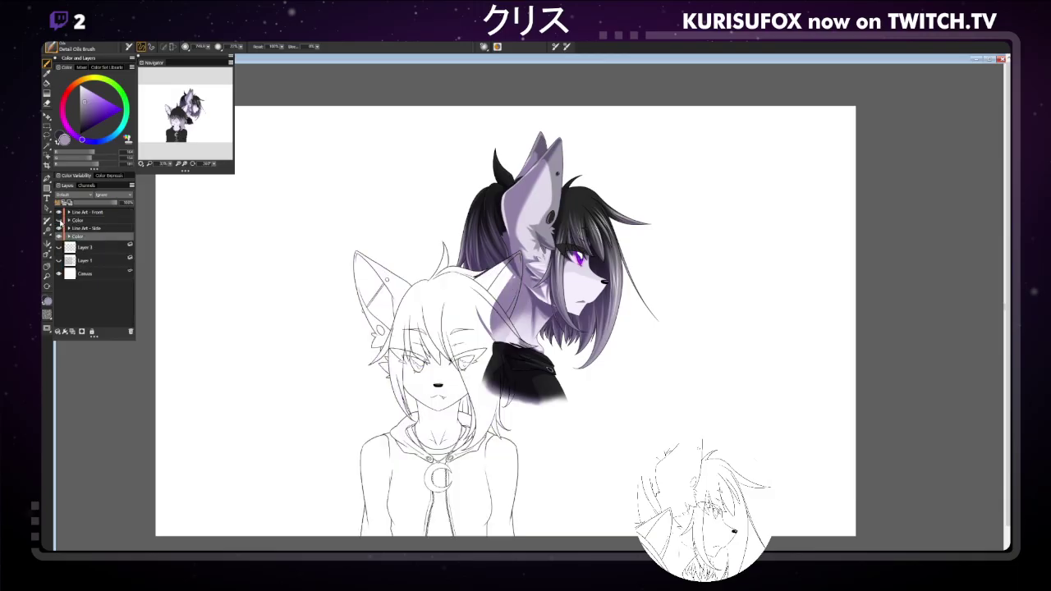
{"action": "left_click", "coordinate": [59, 220]}
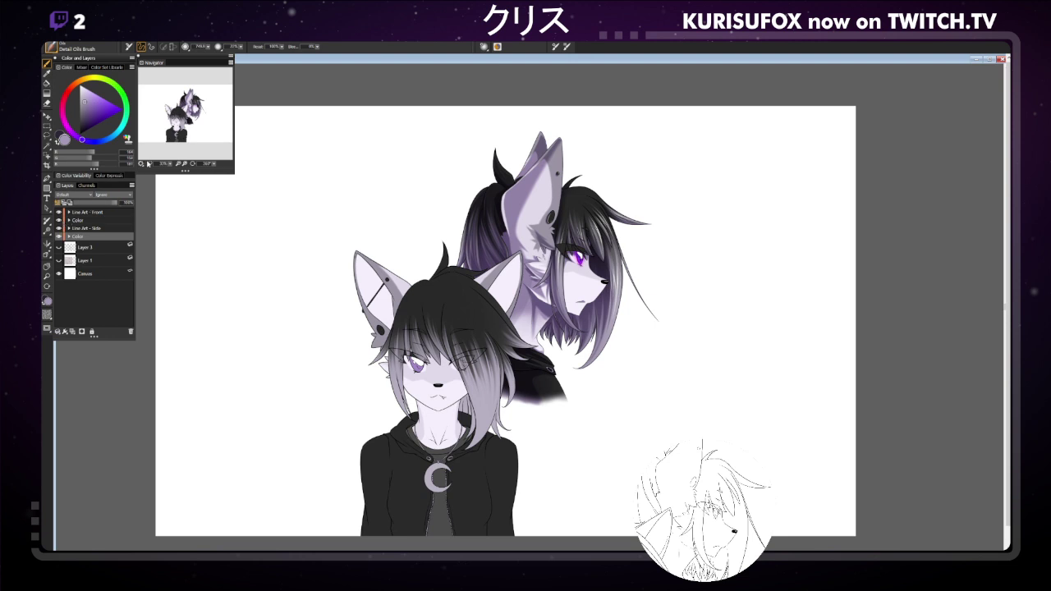
Expand the front-view character's Color group and reduce the Detail Oils Brush size for work on the enlarged face.
{"action": "left_click", "coordinate": [69, 221]}
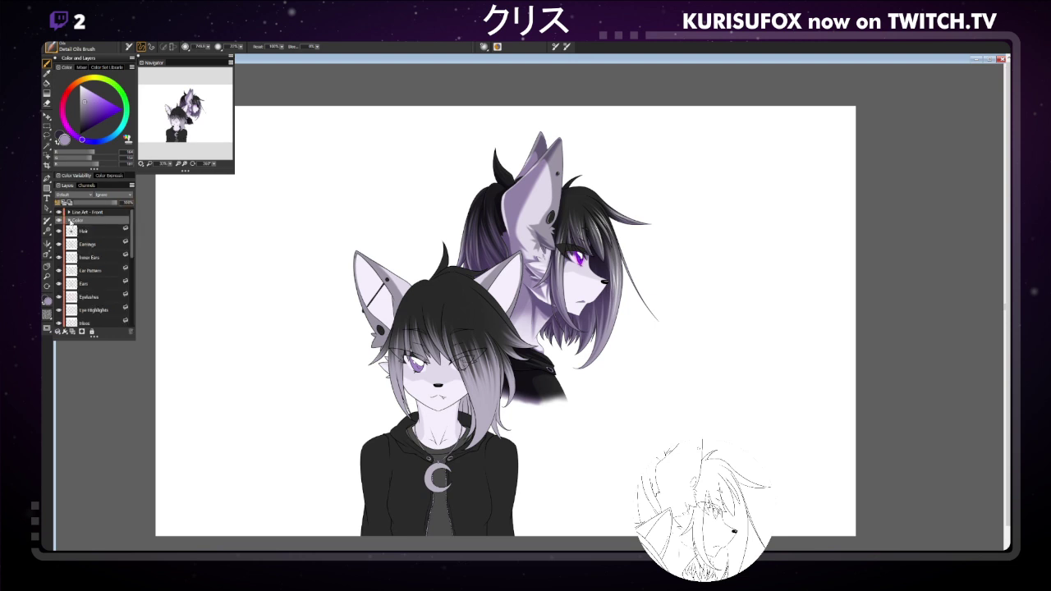
{"action": "scroll", "coordinate": [131, 228], "scroll_direction": "down", "scroll_amount": 2}
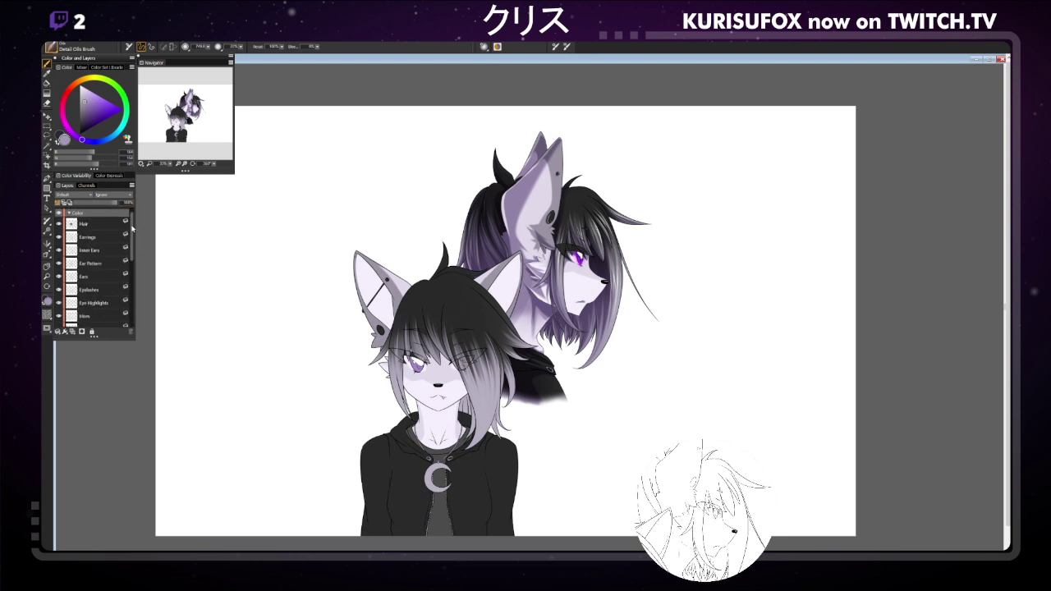
{"action": "scroll", "coordinate": [132, 228], "scroll_direction": "up", "scroll_amount": 1}
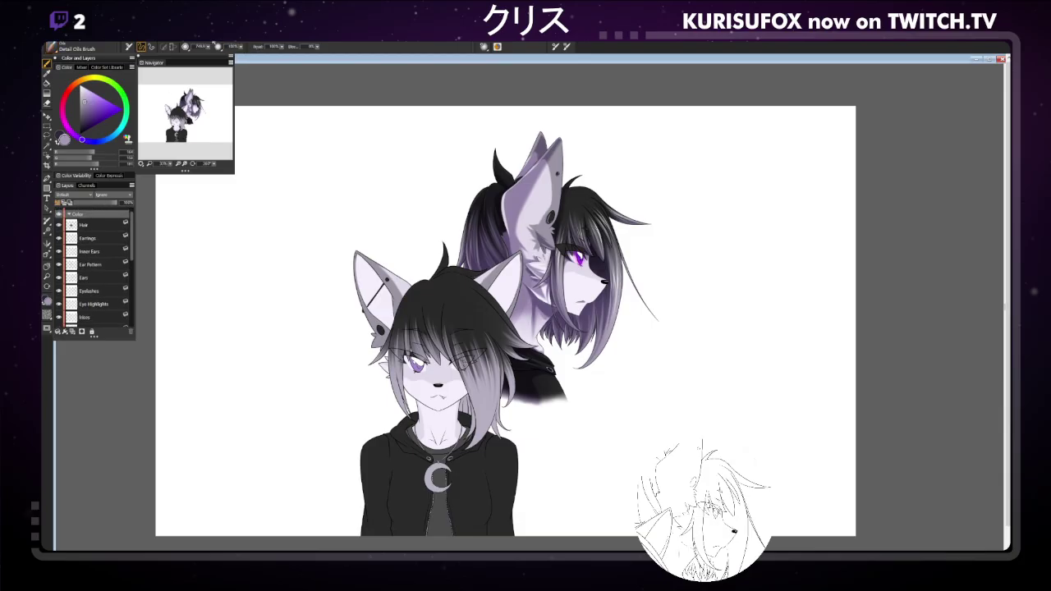
{"action": "left_click_drag", "start_coordinate": [205, 49], "coordinate": [217, 48]}
{"action": "left_click", "coordinate": [47, 265]}
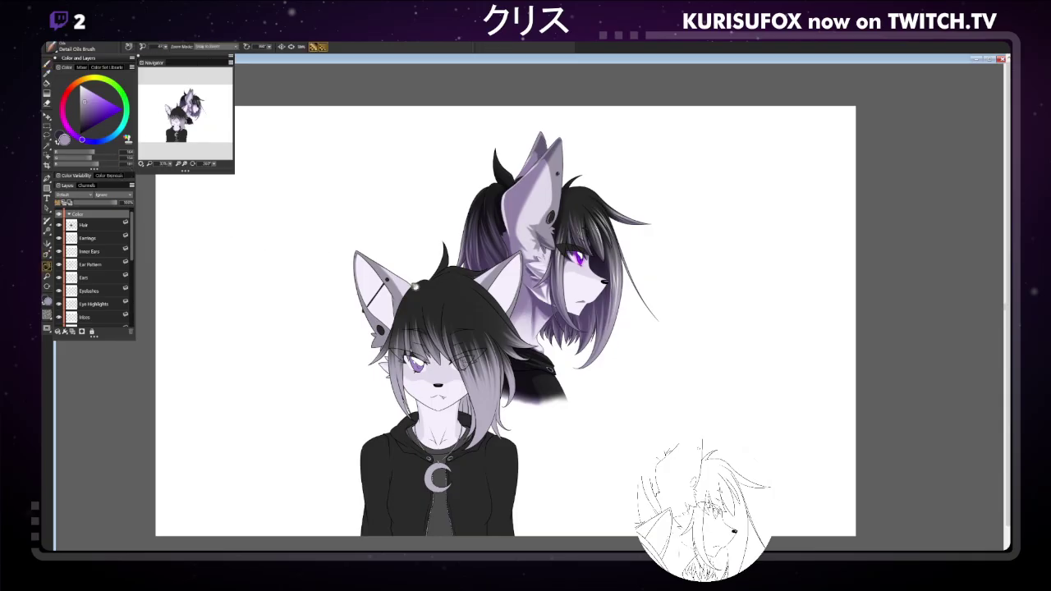
{"action": "left_click_drag", "start_coordinate": [416, 287], "coordinate": [508, 302]}
{"action": "left_click", "coordinate": [468, 241]}
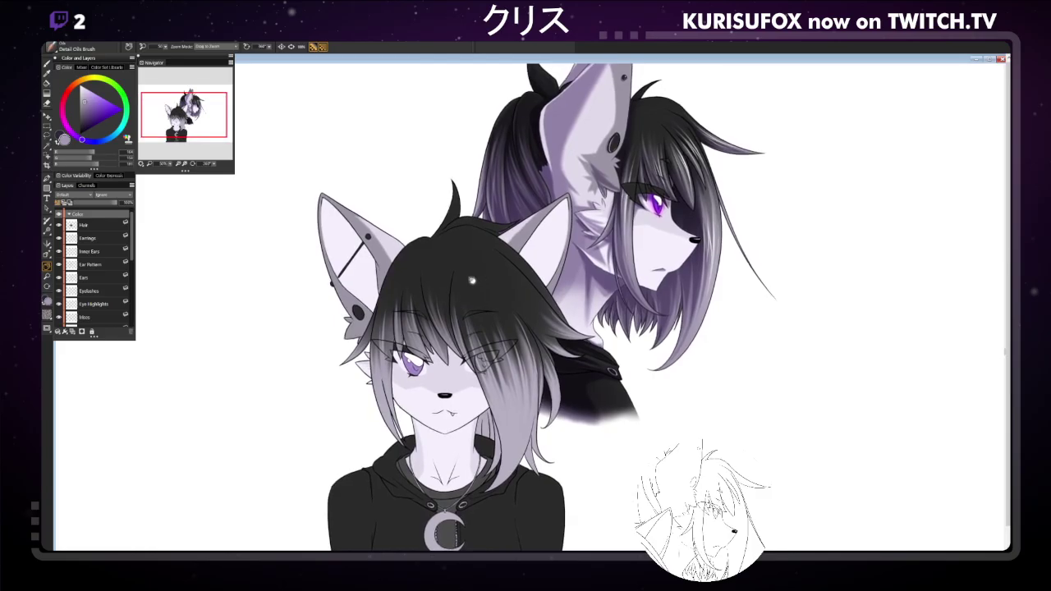
{"action": "key", "text": "b"}
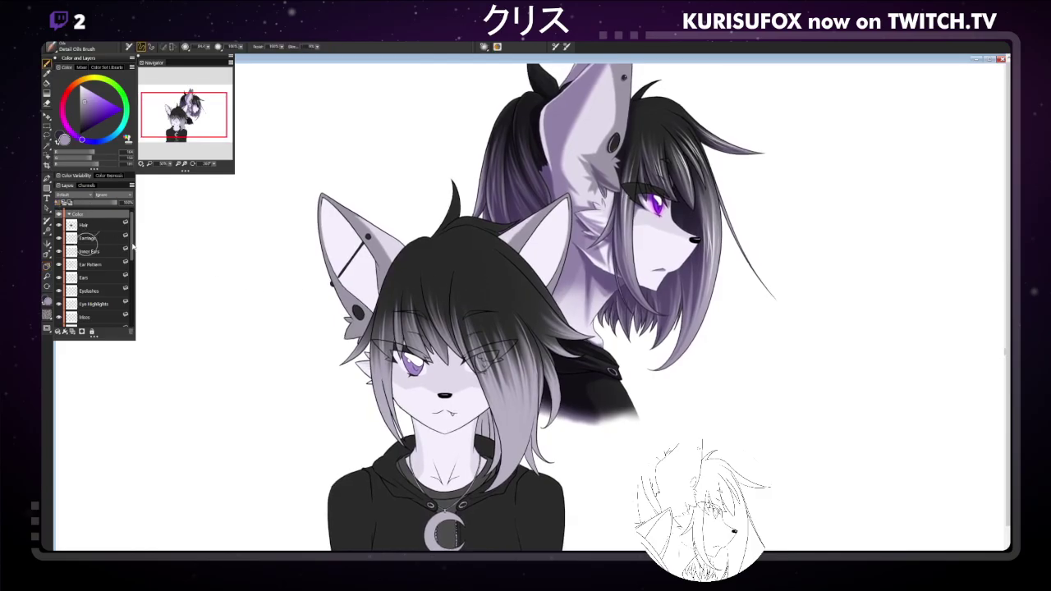
Load the front character's face shape as a selection and add a layer named Face Shadows above Face 2.
{"action": "scroll", "coordinate": [131, 247], "scroll_direction": "up", "scroll_amount": 1}
{"action": "scroll", "coordinate": [131, 247], "scroll_direction": "down", "scroll_amount": 3}
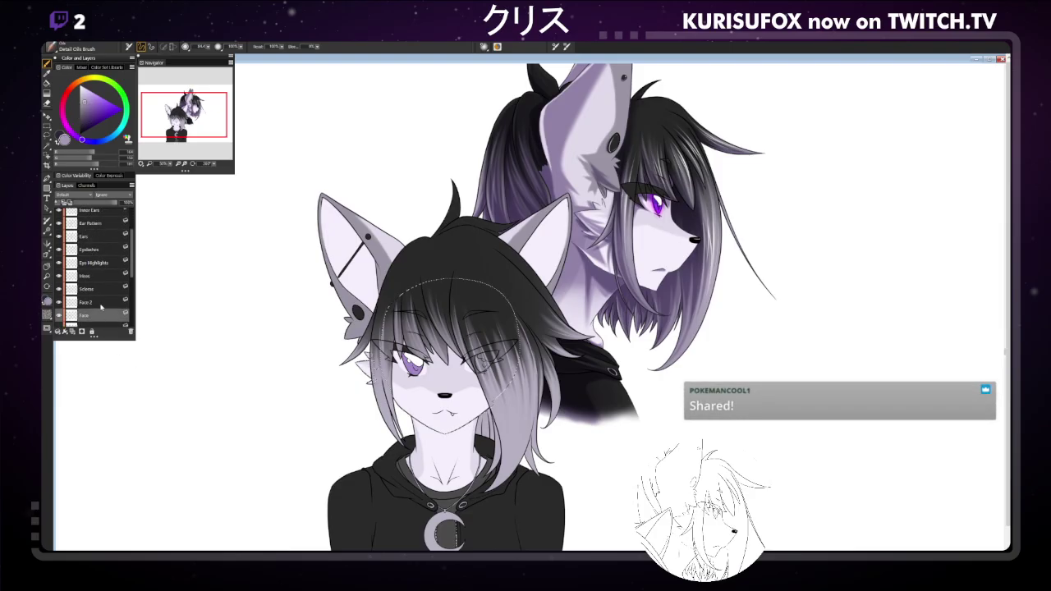
{"action": "left_click", "coordinate": [102, 303]}
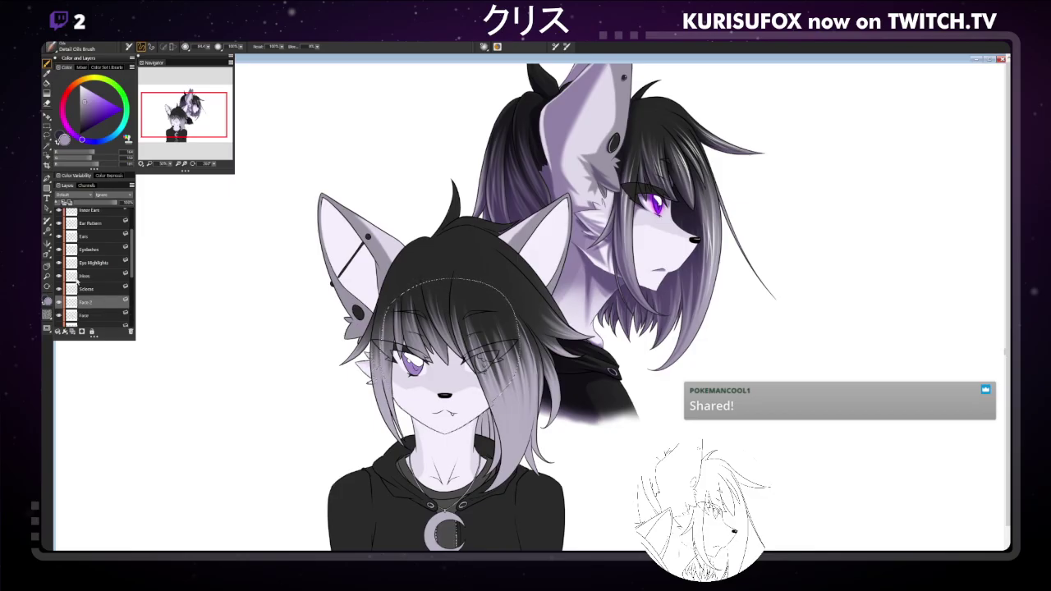
{"action": "left_click", "coordinate": [73, 332]}
{"action": "double_click", "coordinate": [90, 303]}
{"action": "type", "text": "Face"}
{"action": "type", "text": "Shading"}
{"action": "key", "text": "Return"}
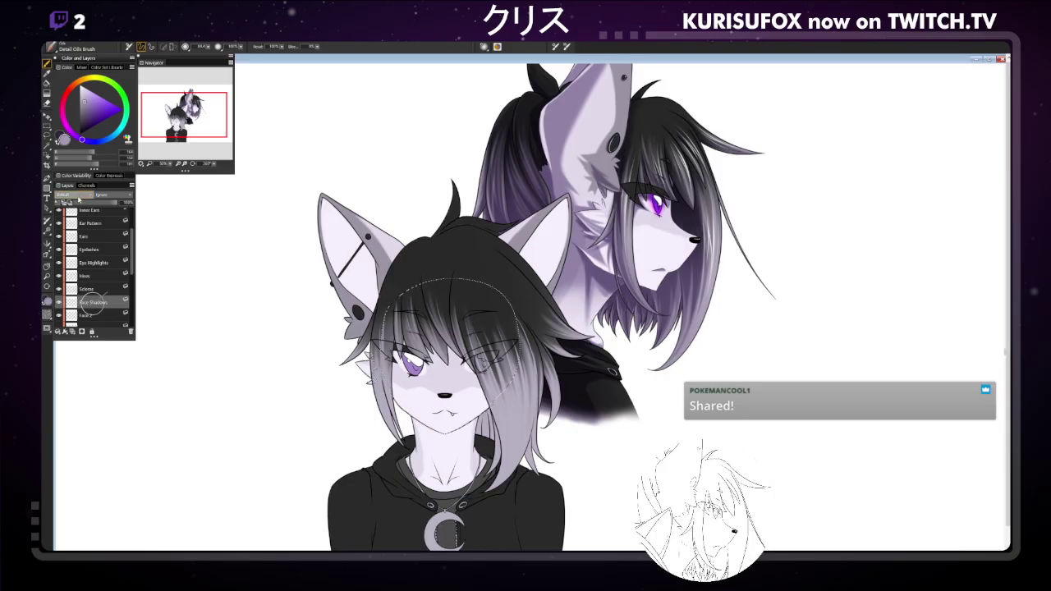
Set the upper face shading layer to Multiply, name it Face Shadows 2, and save the file.
{"action": "scroll", "coordinate": [79, 198], "scroll_direction": "down", "scroll_amount": 2}
{"action": "double_click", "coordinate": [92, 302]}
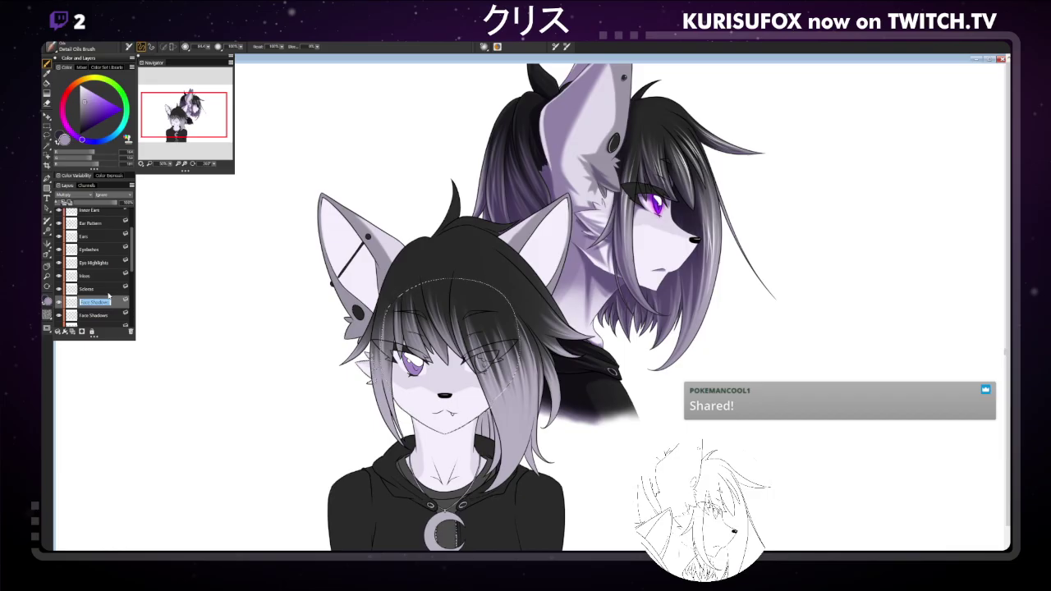
{"action": "key", "text": "End"}
{"action": "type", "text": "2"}
{"action": "key", "text": "Return"}
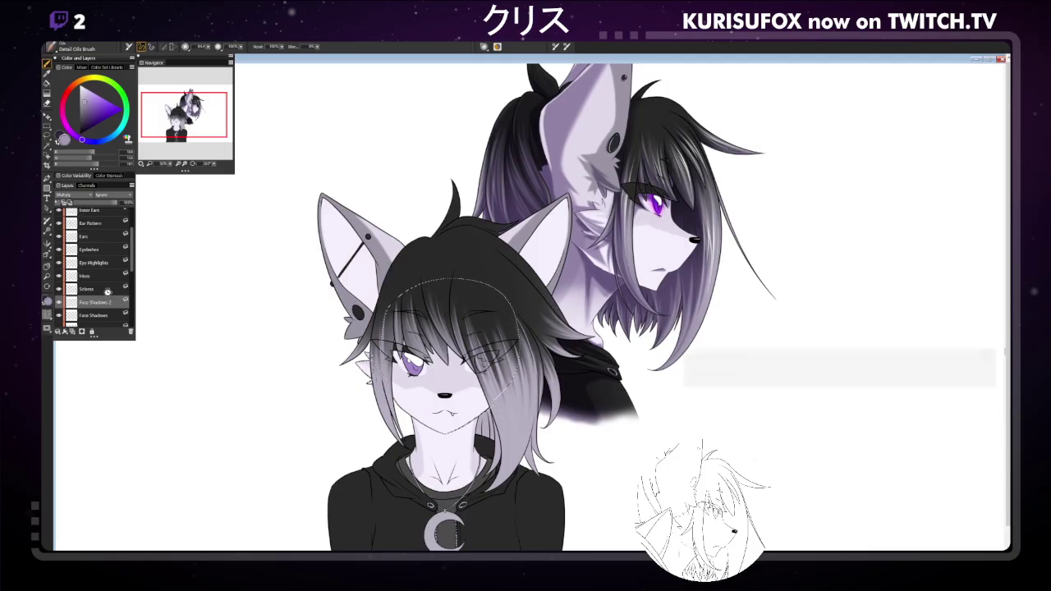
{"action": "key", "text": "ctrl+s"}
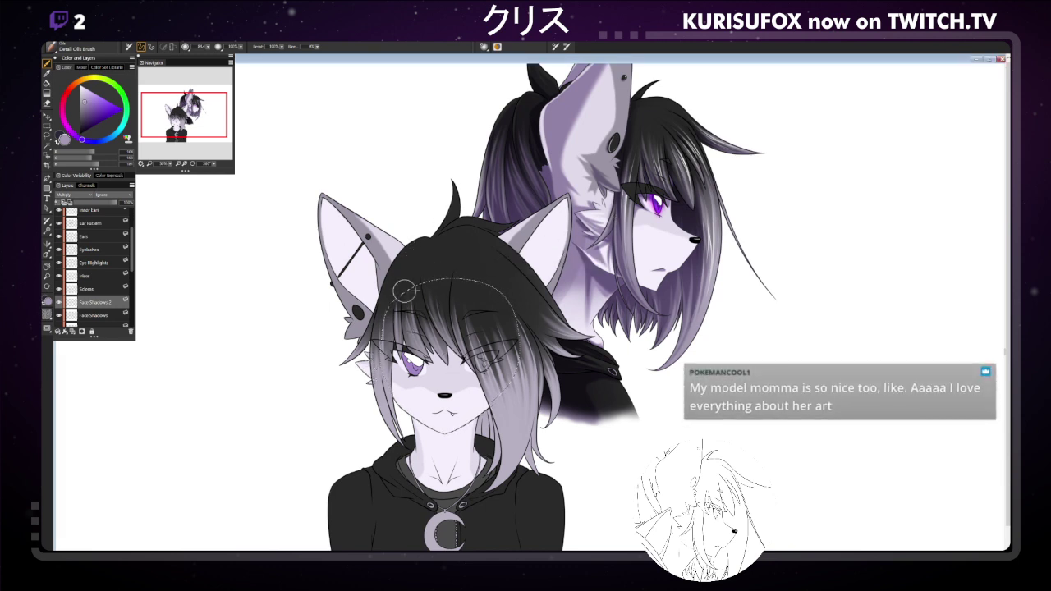
Try shading the front character's face on Face Shadows 2 with an enlarged Detail Oils Brush, and undo the darkest stroke.
{"action": "left_click_drag", "start_coordinate": [406, 374], "coordinate": [415, 399]}
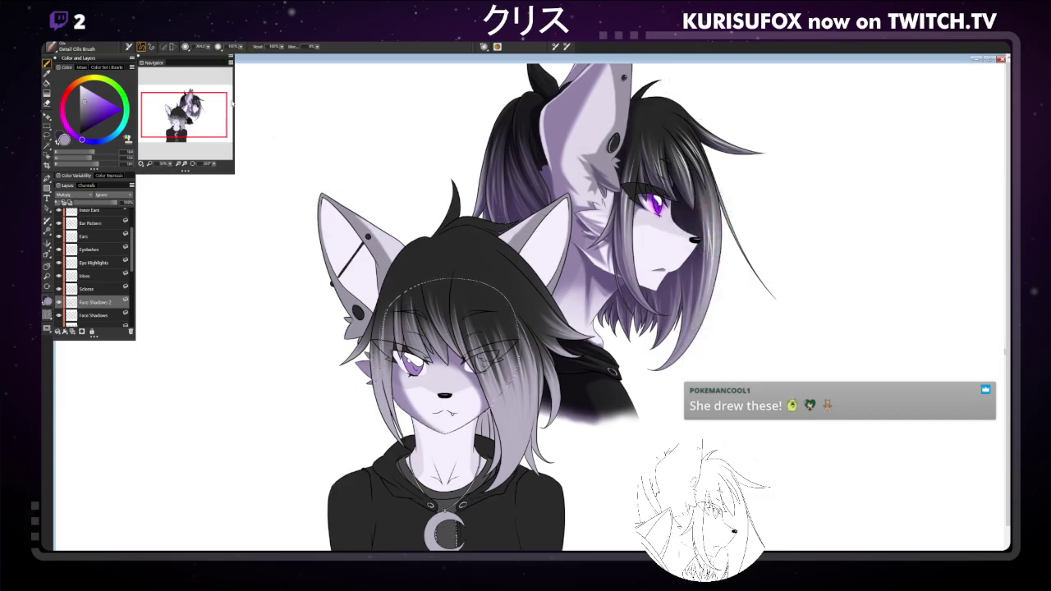
{"action": "key", "text": "bracketright"}
{"action": "key", "text": "bracketright"}
{"action": "key", "text": "bracketright"}
{"action": "key", "text": "bracketright"}
{"action": "mouse_move", "coordinate": [411, 370]}
{"action": "left_mouse_down"}
{"action": "mouse_move", "coordinate": [460, 402]}
{"action": "mouse_move", "coordinate": [443, 394]}
{"action": "left_mouse_up"}
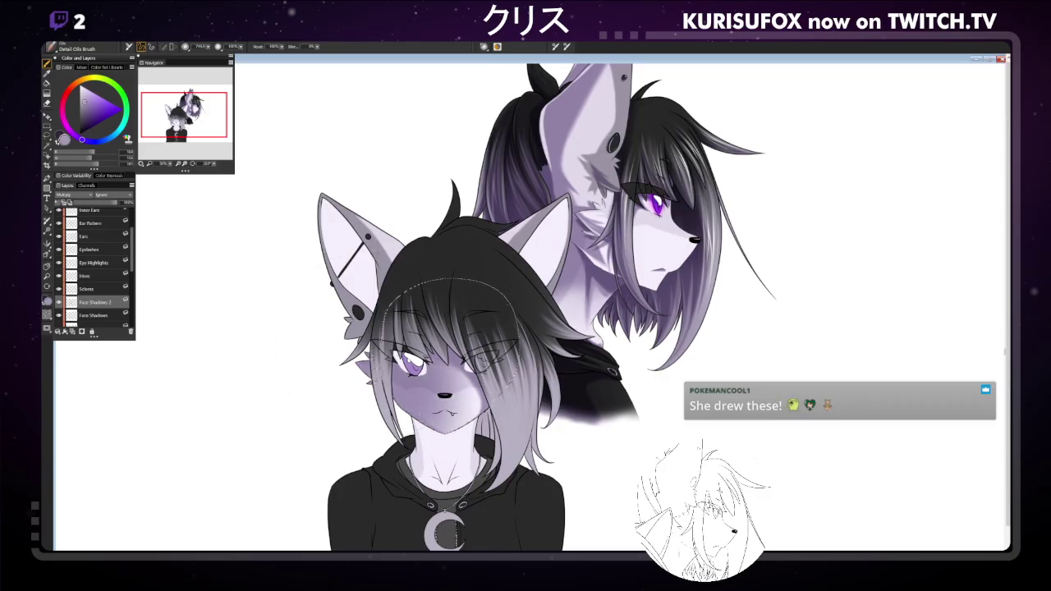
{"action": "key", "text": "ctrl+z"}
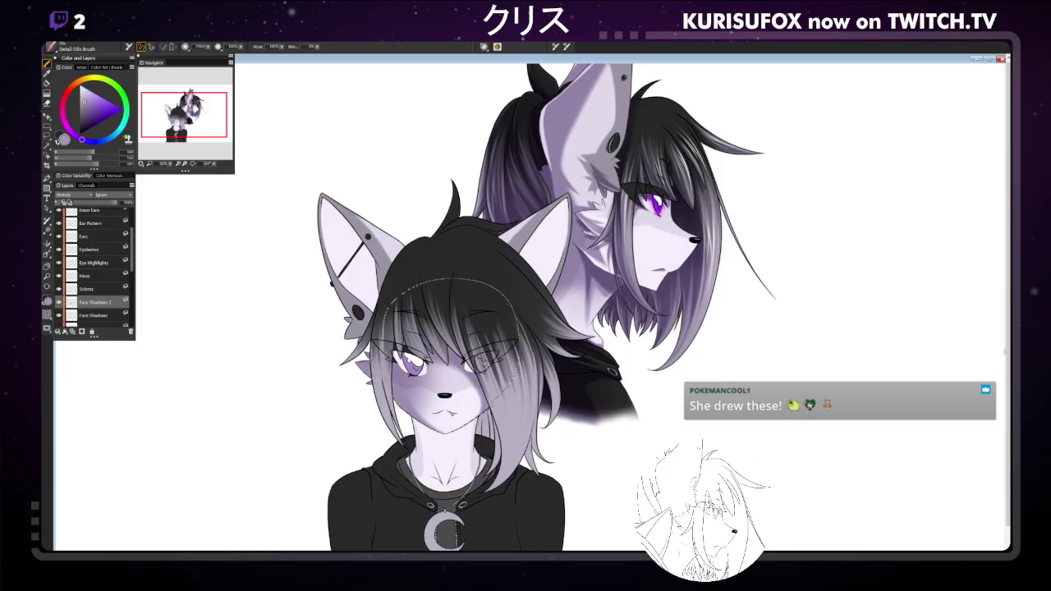
Trim the Face Shadows 2 shading with a smaller eraser and try broad brush strokes across the muzzle and eyes.
{"action": "key", "text": "n"}
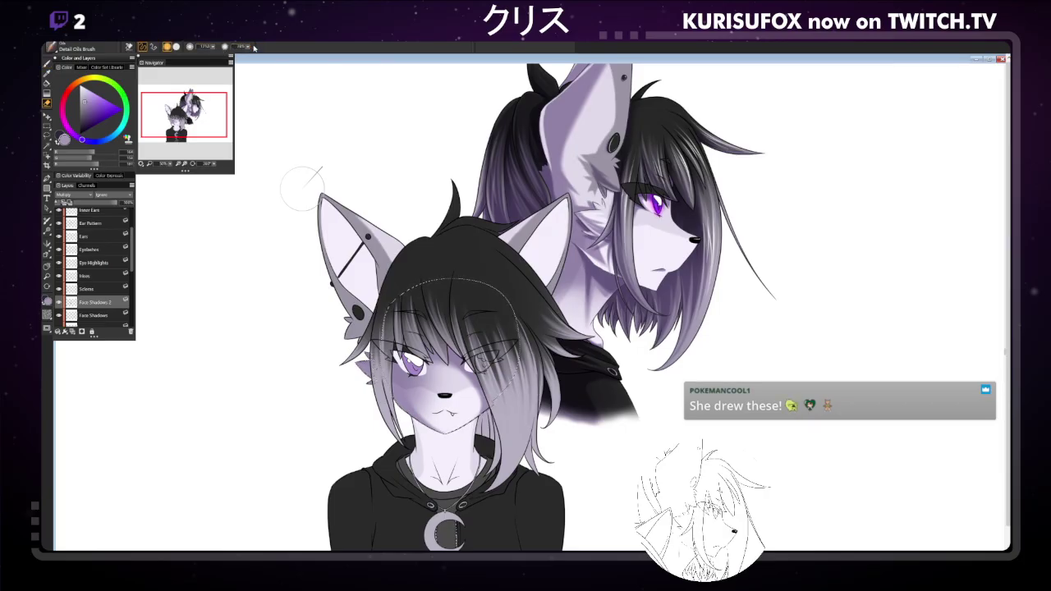
{"action": "key", "text": "bracketleft"}
{"action": "key", "text": "bracketleft"}
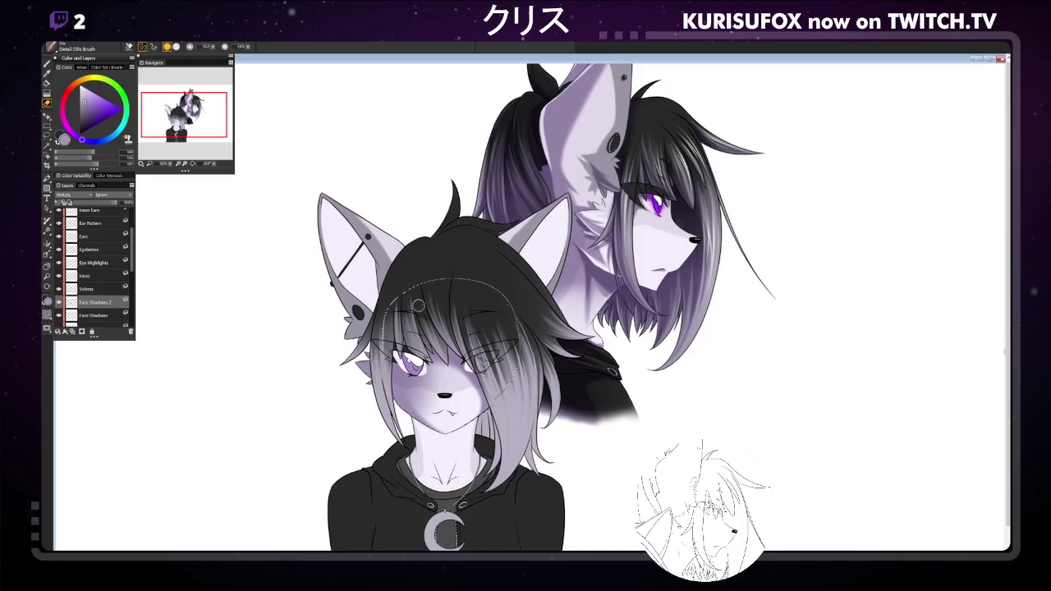
{"action": "left_click", "coordinate": [46, 63]}
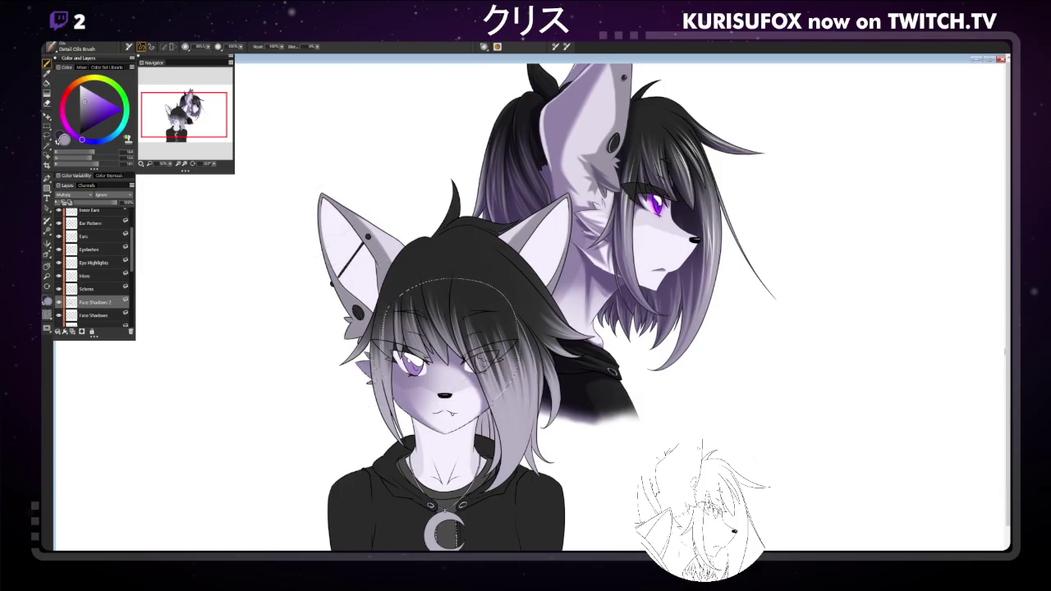
{"action": "left_click_drag", "start_coordinate": [427, 370], "coordinate": [452, 415]}
{"action": "left_click_drag", "start_coordinate": [423, 349], "coordinate": [451, 415]}
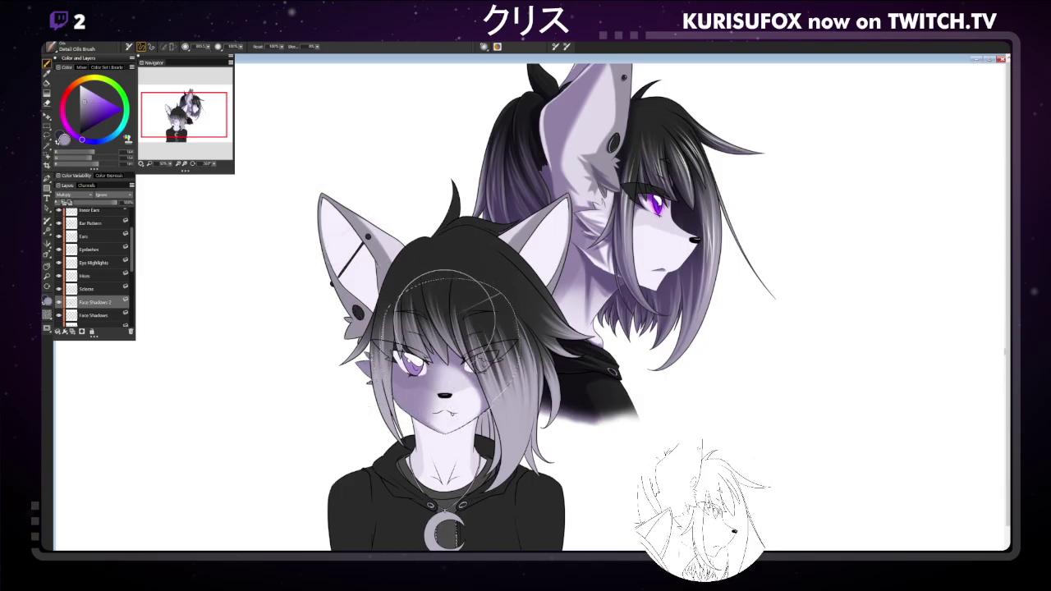
{"action": "left_click_drag", "start_coordinate": [427, 447], "coordinate": [452, 468]}
{"action": "mouse_move", "coordinate": [428, 366]}
{"action": "left_mouse_down"}
{"action": "mouse_move", "coordinate": [454, 361]}
{"action": "mouse_move", "coordinate": [457, 328]}
{"action": "mouse_move", "coordinate": [460, 370]}
{"action": "mouse_move", "coordinate": [427, 353]}
{"action": "mouse_move", "coordinate": [450, 362]}
{"action": "left_mouse_up"}
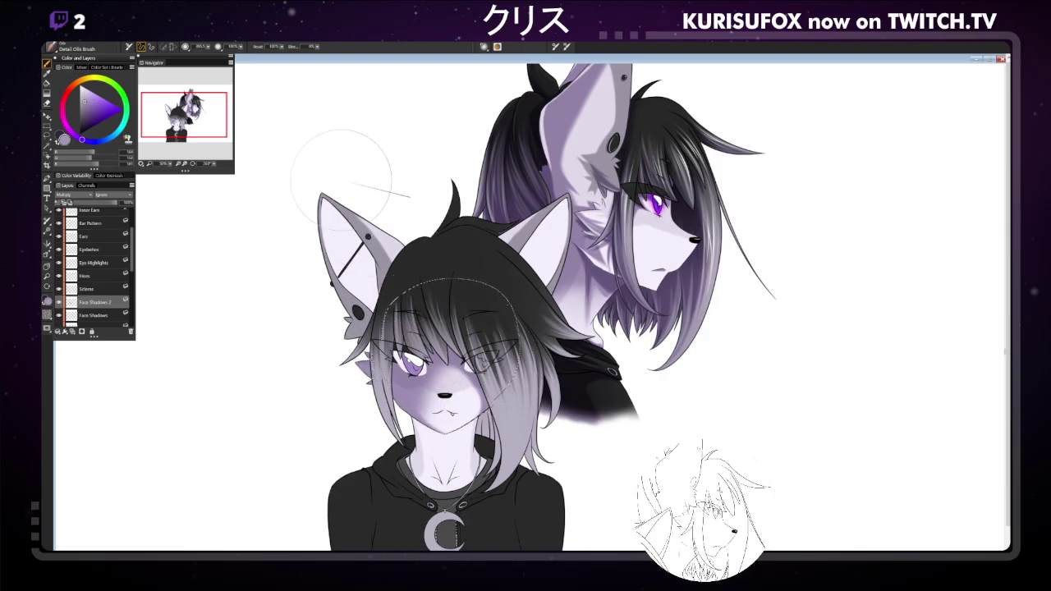
Erase the trial shading from the front character's cheeks, eyes and muzzle on Face Shadows 2.
{"action": "key", "text": "n"}
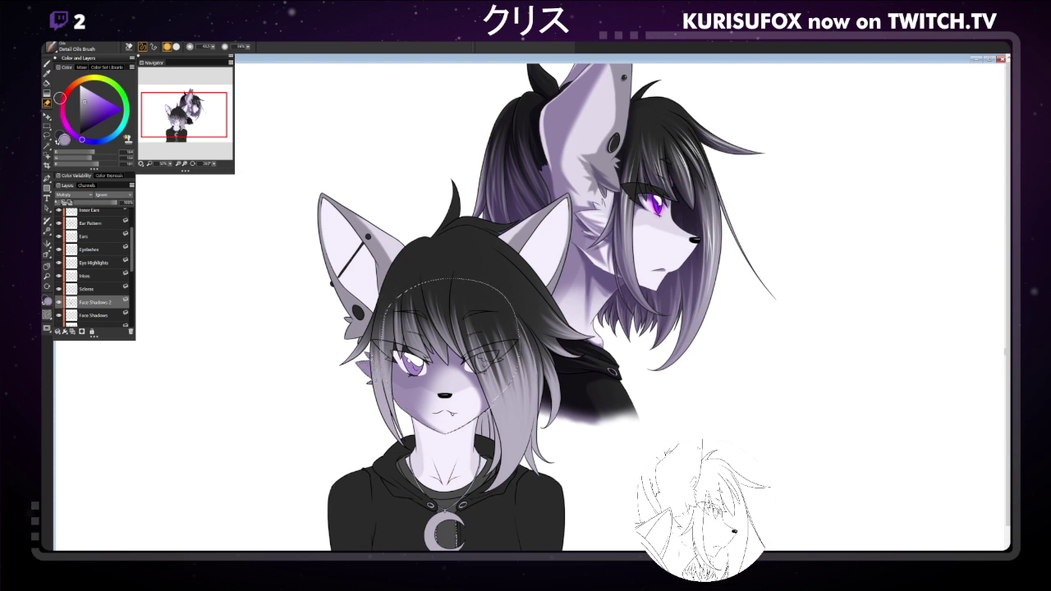
{"action": "left_click_drag", "start_coordinate": [496, 390], "coordinate": [504, 399]}
{"action": "left_click_drag", "start_coordinate": [399, 382], "coordinate": [412, 391]}
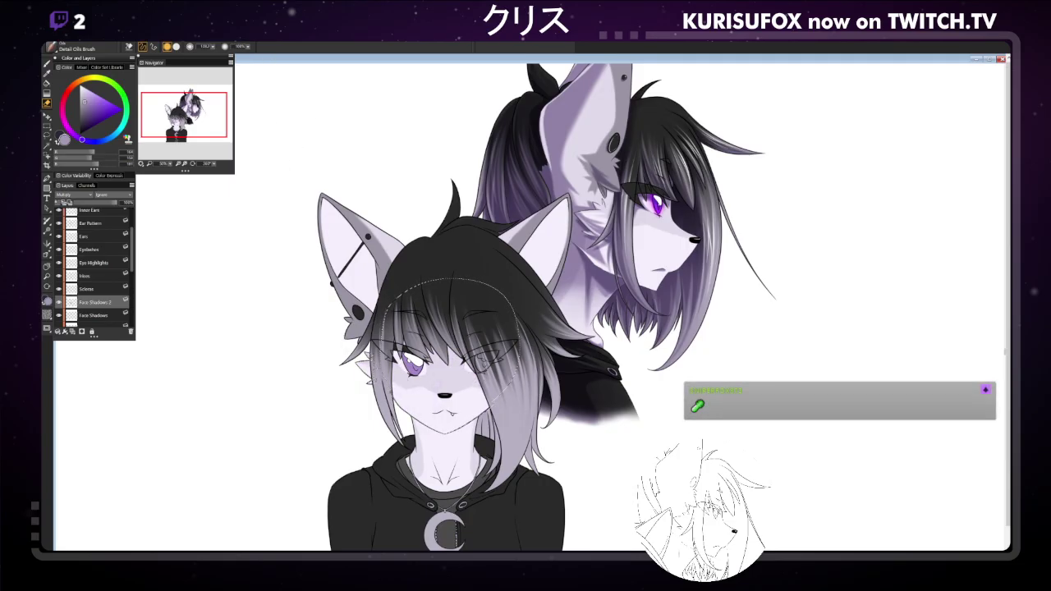
Paint a soft shadow band across the eyes and upper muzzle on the Face Shadows layer.
{"action": "left_click", "coordinate": [94, 316]}
{"action": "left_click", "coordinate": [47, 63]}
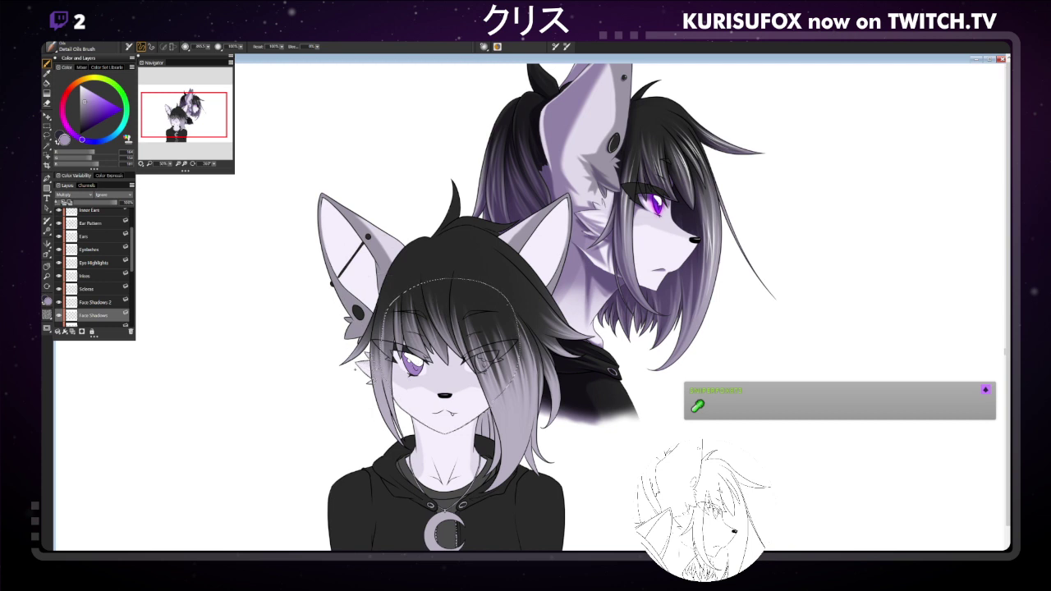
{"action": "left_click_drag", "start_coordinate": [427, 362], "coordinate": [475, 377]}
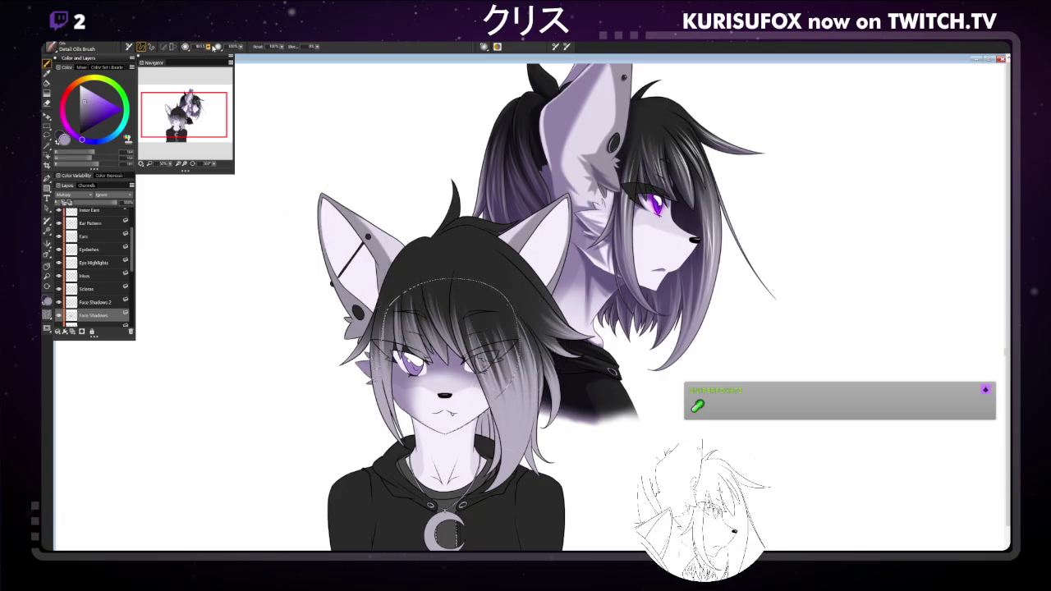
Reduce the brush size and extend the Face Shadows shading down the cheek and along the jaw.
{"action": "left_click_drag", "start_coordinate": [172, 47], "coordinate": [219, 47]}
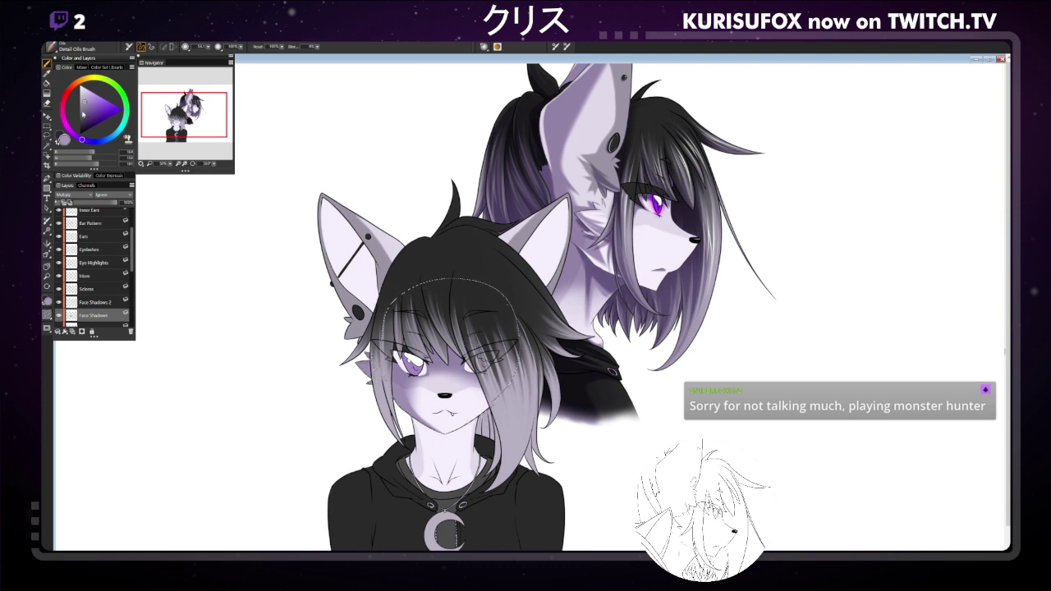
{"action": "key", "text": "bracketleft"}
{"action": "left_click_drag", "start_coordinate": [209, 47], "coordinate": [212, 49]}
{"action": "scroll", "coordinate": [201, 46], "scroll_direction": "down", "scroll_amount": 5}
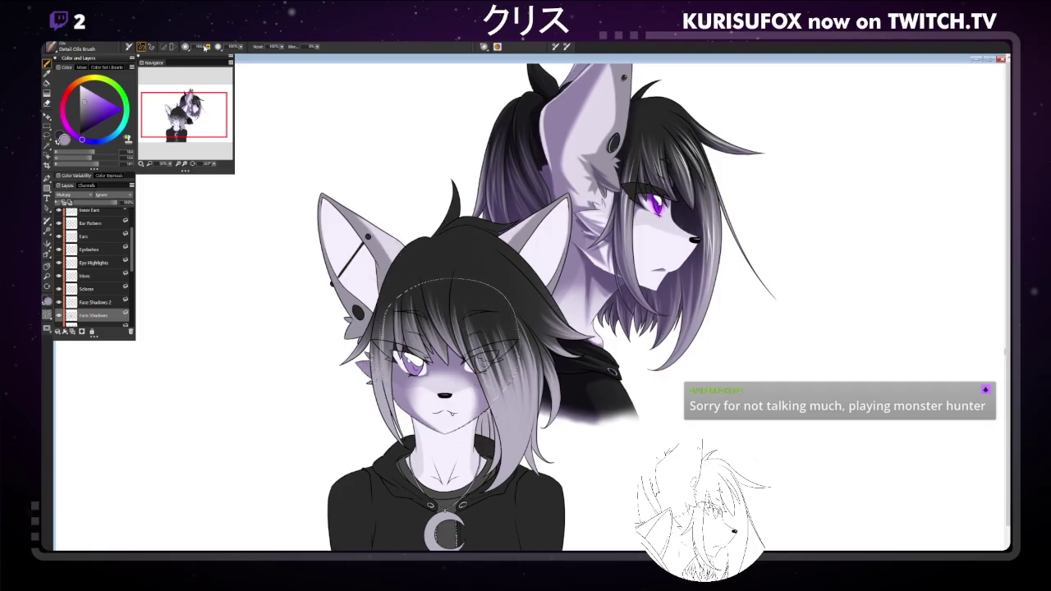
{"action": "left_click", "coordinate": [205, 165]}
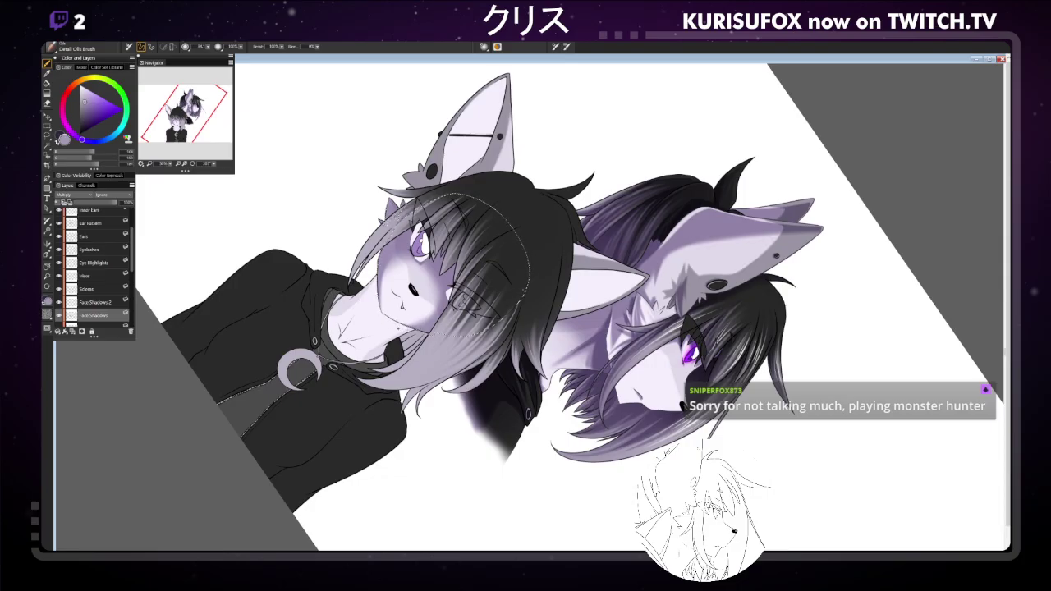
{"action": "left_click", "coordinate": [214, 163]}
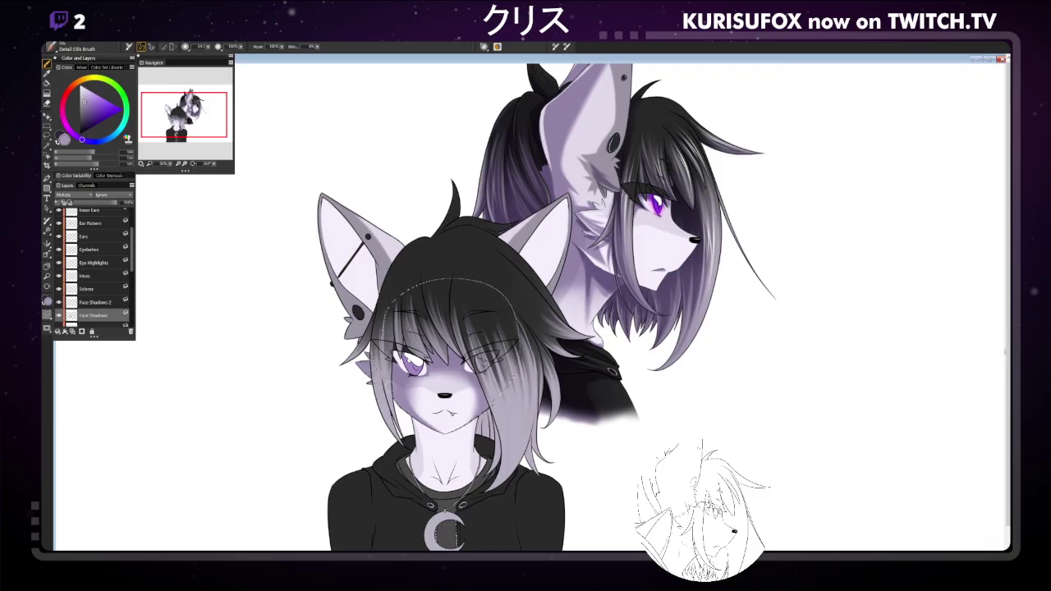
Shade around the mouth on Face Shadows and clean up the muzzle and mouth-corner shading with the eraser.
{"action": "left_click_drag", "start_coordinate": [440, 409], "coordinate": [465, 416]}
{"action": "key", "text": "n"}
{"action": "left_click_drag", "start_coordinate": [405, 367], "coordinate": [424, 394]}
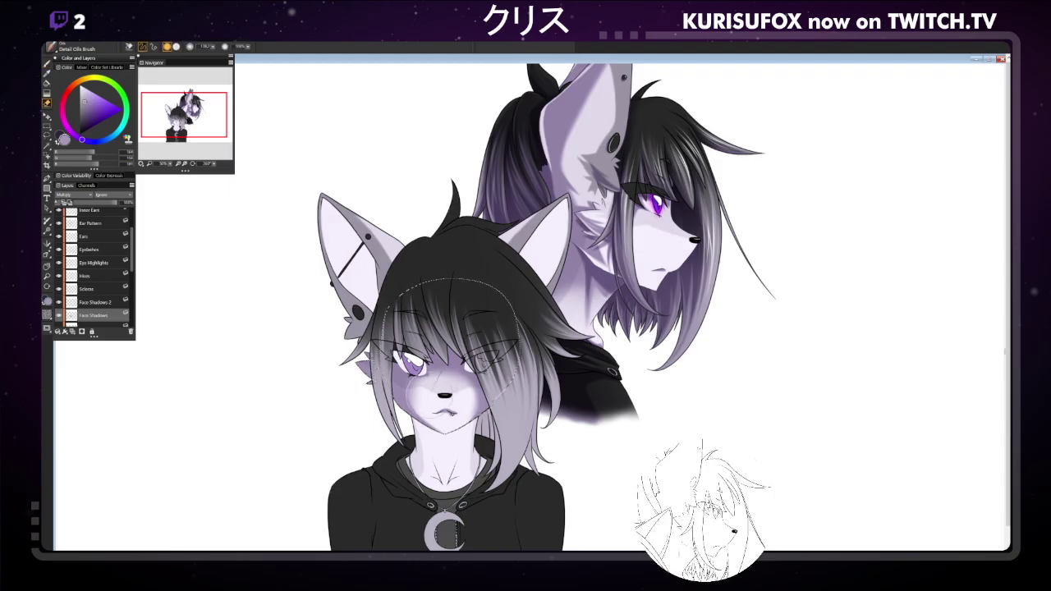
{"action": "key", "text": "bracketright"}
{"action": "key", "text": "bracketright"}
{"action": "key", "text": "bracketright"}
{"action": "left_click", "coordinate": [47, 63]}
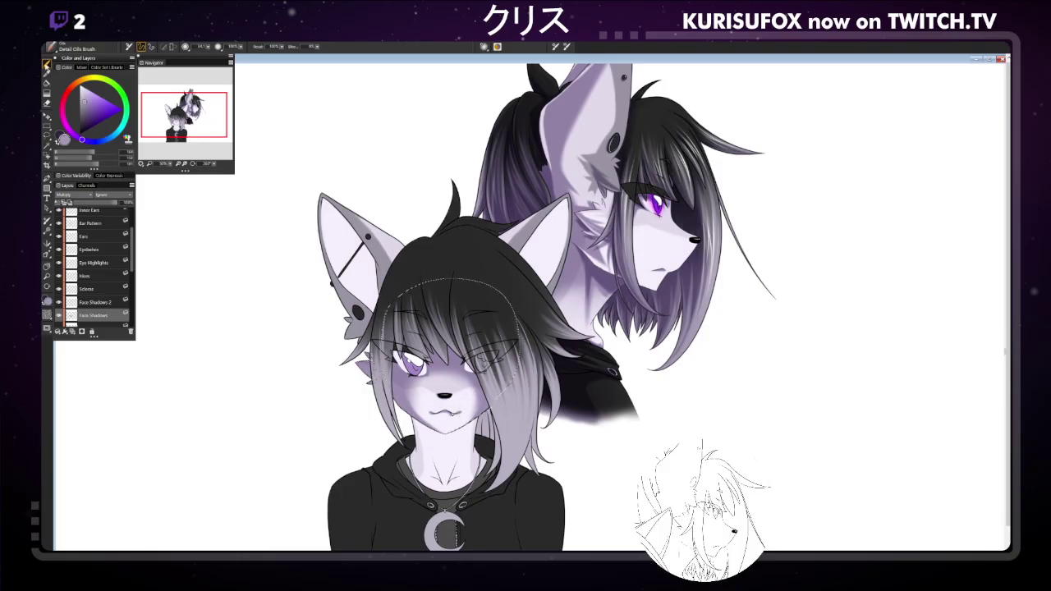
{"action": "key", "text": "n"}
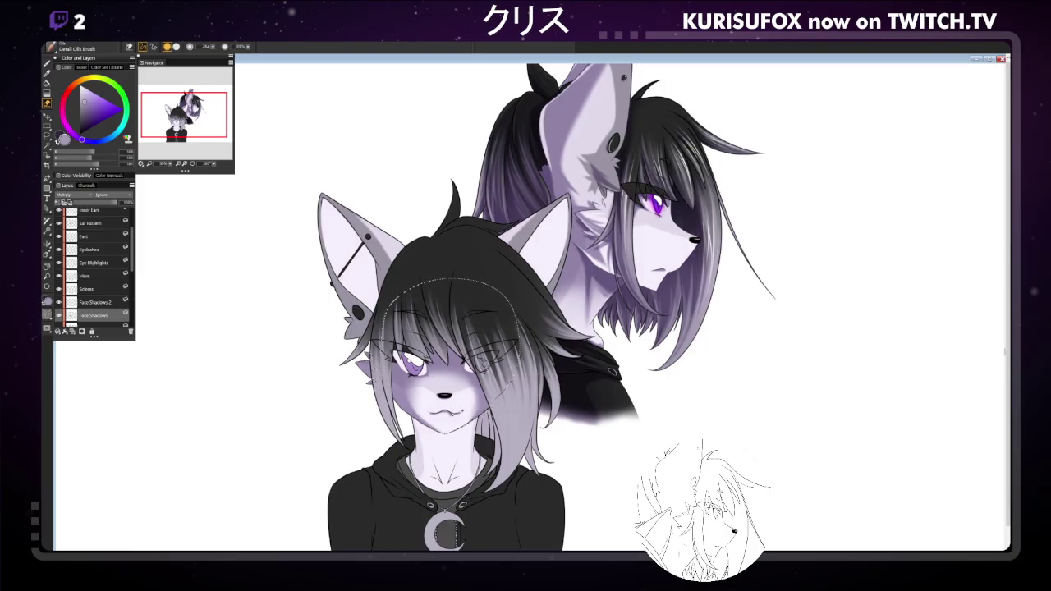
{"action": "left_click_drag", "start_coordinate": [456, 413], "coordinate": [464, 417]}
Shade the jaw edge beside the long hair strand covering the face, and switch to the eraser to refine it.
{"action": "key", "text": "ctrl+0"}
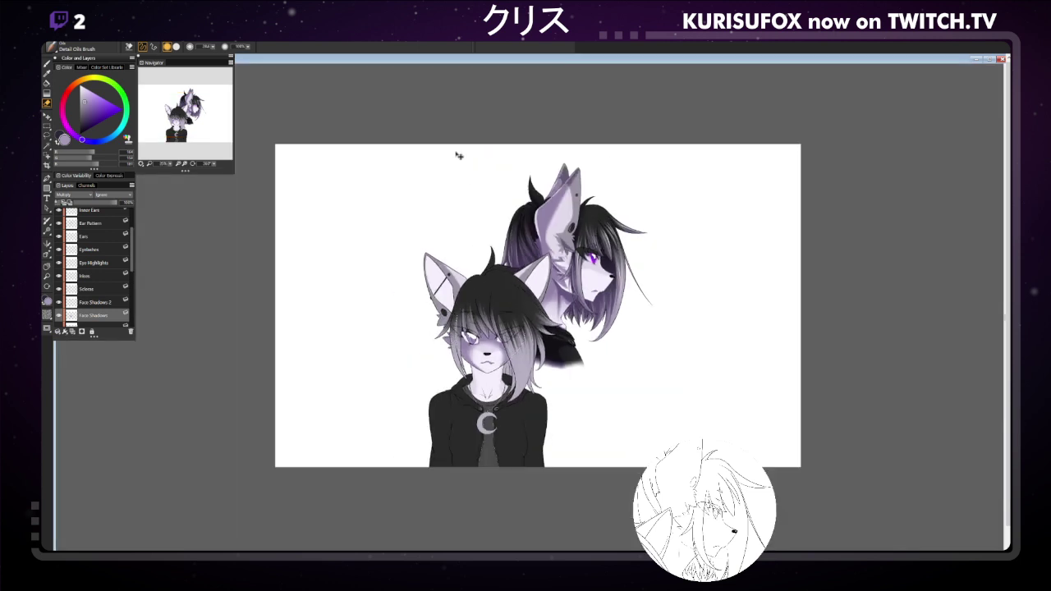
{"action": "key", "text": "ctrl+plus"}
{"action": "key", "text": "ctrl+plus"}
{"action": "key", "text": "ctrl+plus"}
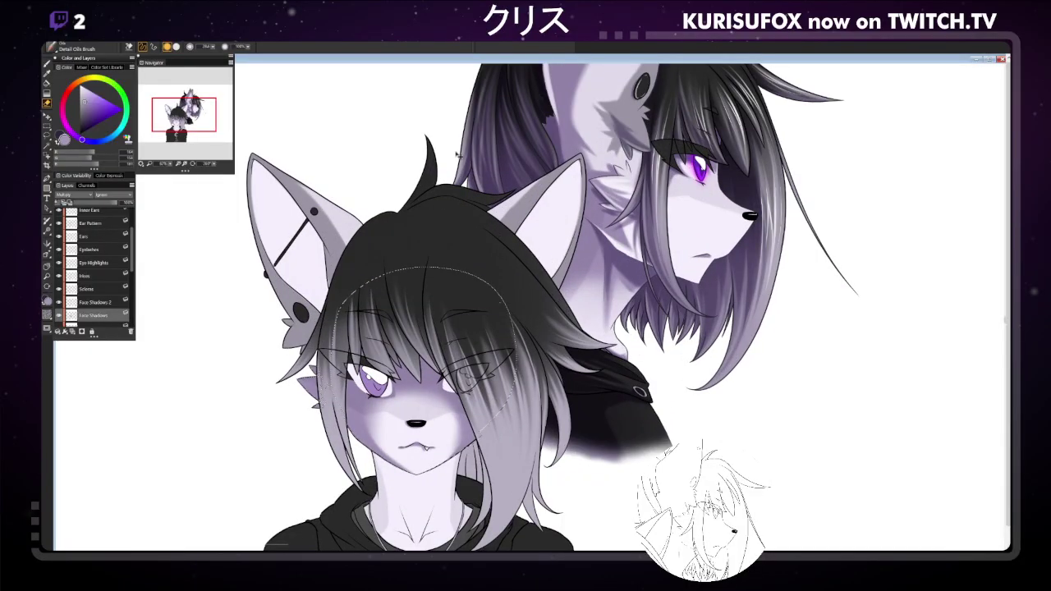
{"action": "left_click", "coordinate": [47, 63]}
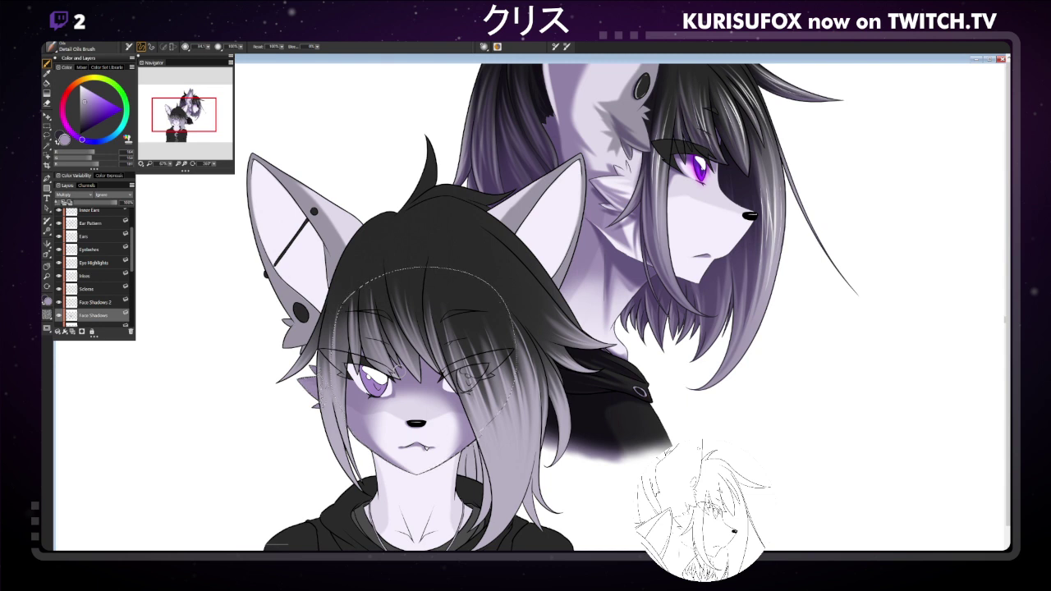
{"action": "left_click_drag", "start_coordinate": [498, 414], "coordinate": [483, 431]}
{"action": "left_click", "coordinate": [47, 103]}
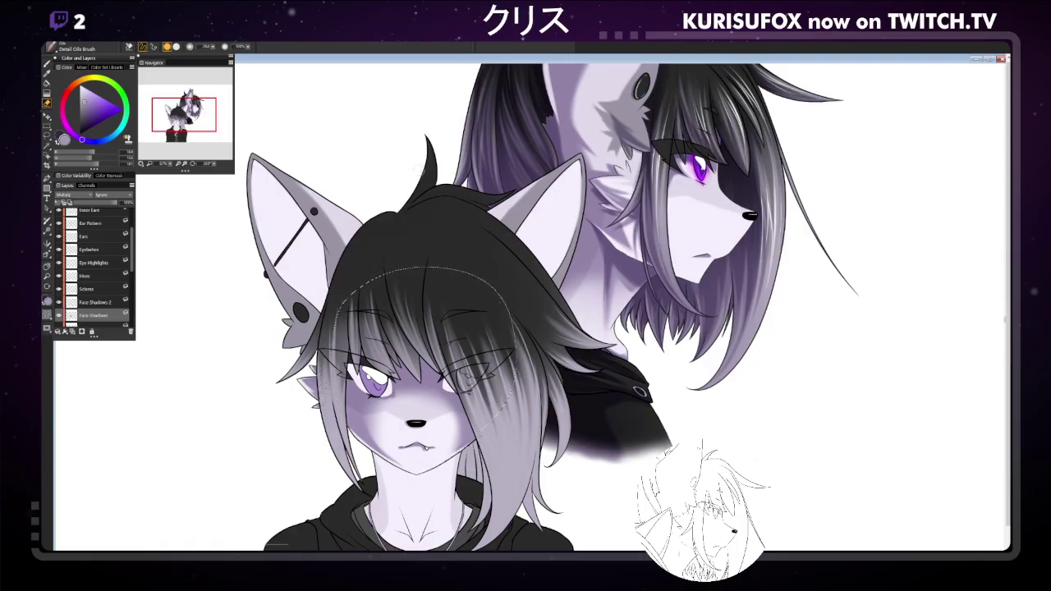
Deepen the cheek and under-eye shading on Face Shadows 2 and add small strokes between the nose and mouth.
{"action": "scroll", "coordinate": [421, 171], "scroll_direction": "down", "scroll_amount": 4}
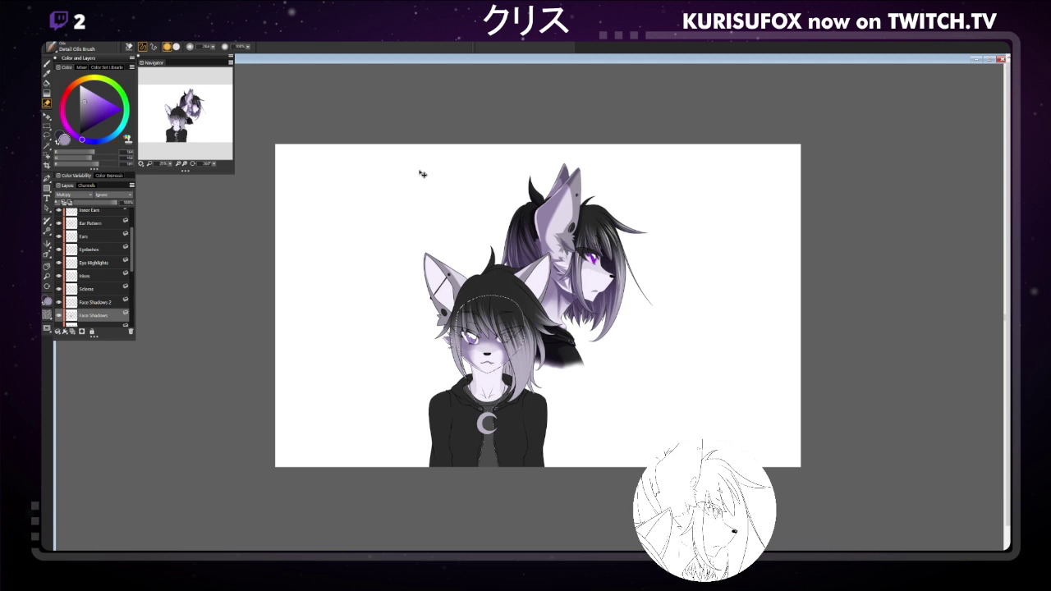
{"action": "scroll", "coordinate": [423, 174], "scroll_direction": "up", "scroll_amount": 3}
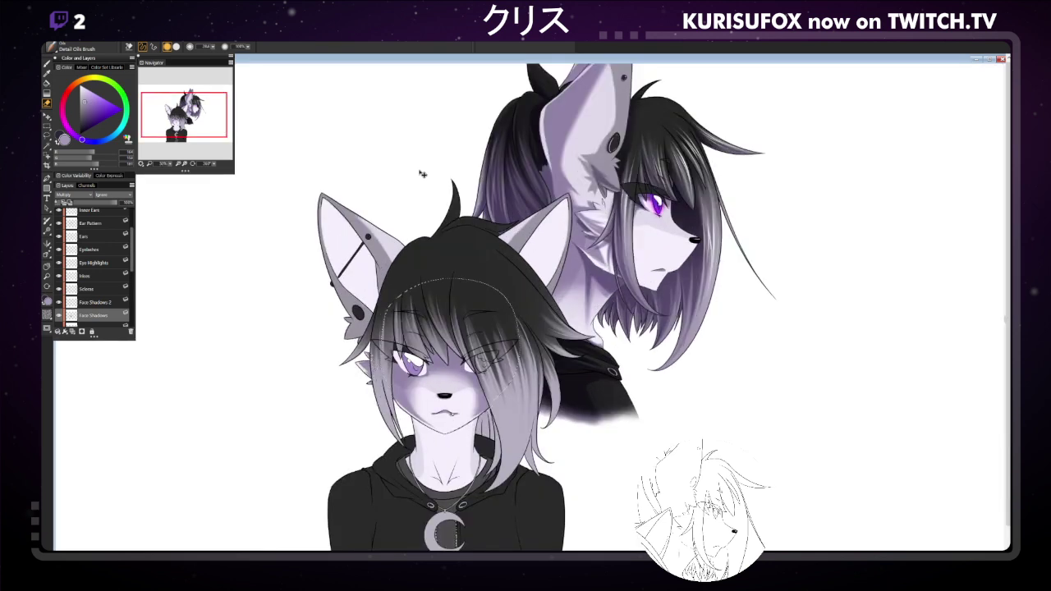
{"action": "scroll", "coordinate": [423, 174], "scroll_direction": "up", "scroll_amount": 1}
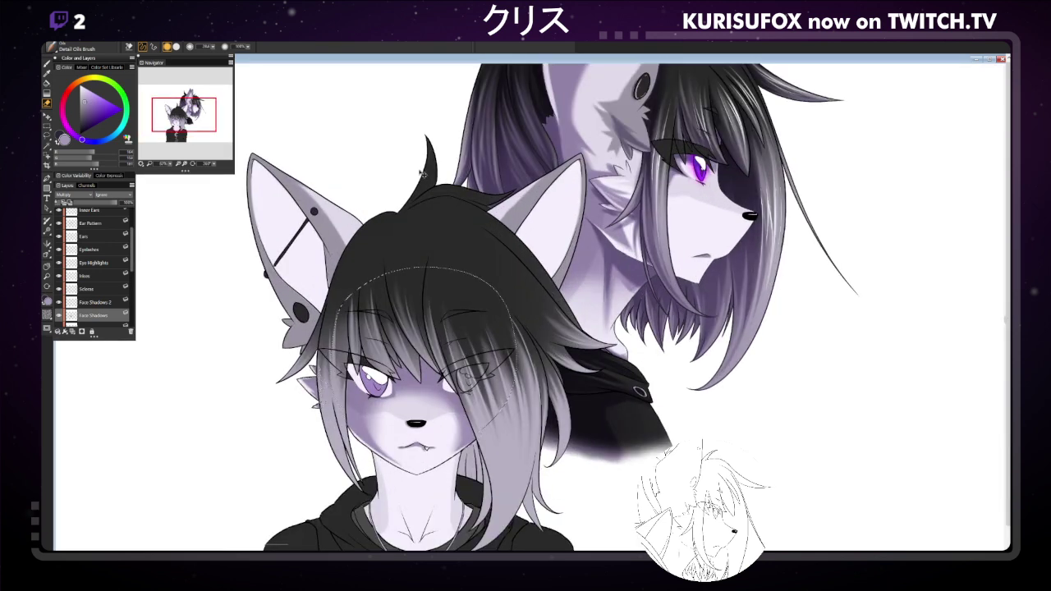
{"action": "scroll", "coordinate": [423, 175], "scroll_direction": "down", "scroll_amount": 1}
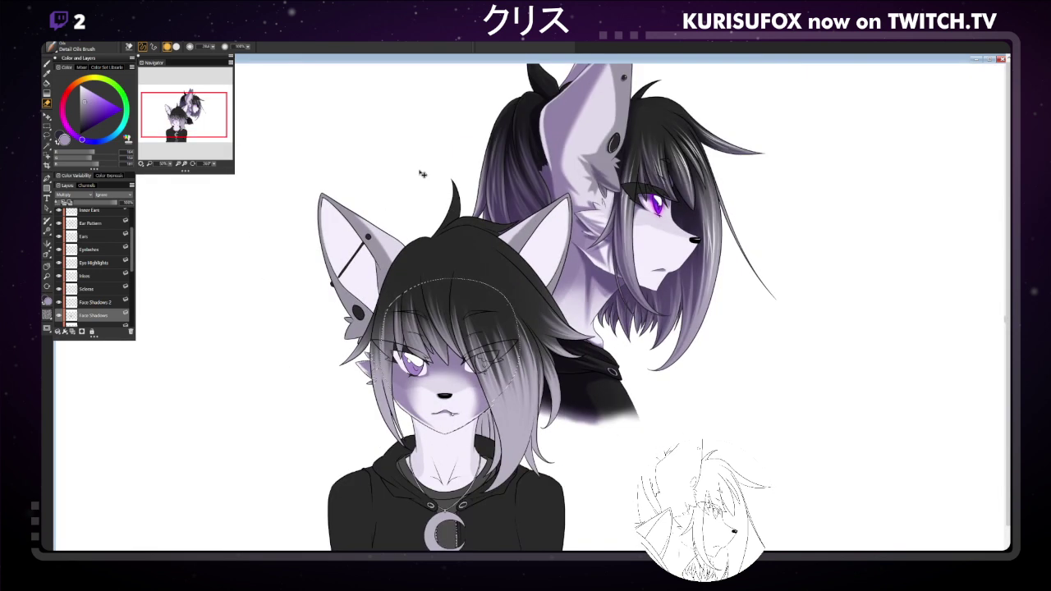
{"action": "left_click", "coordinate": [103, 302]}
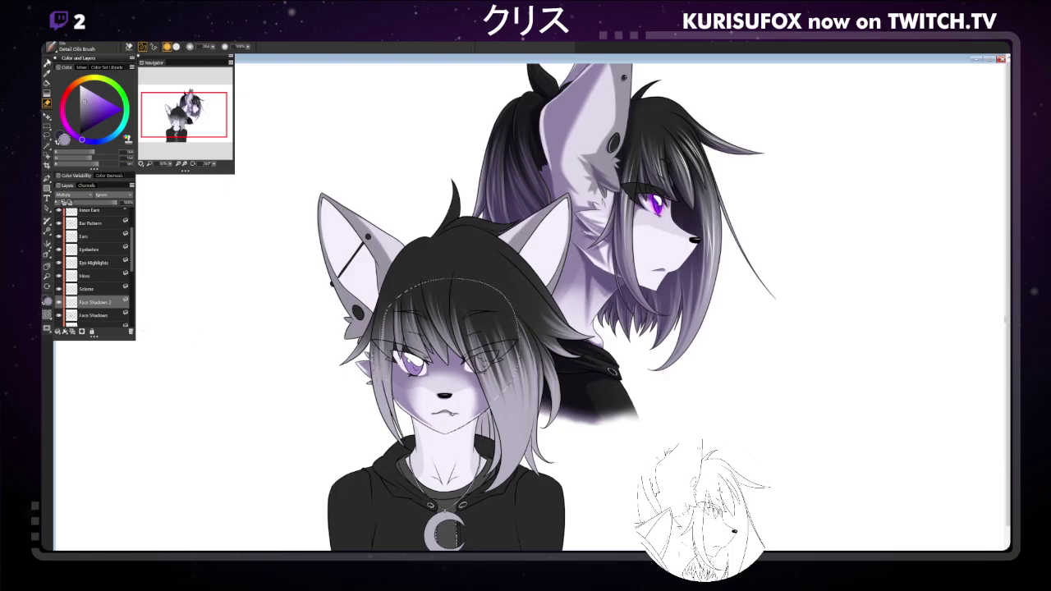
{"action": "left_click_drag", "start_coordinate": [47, 64], "coordinate": [41, 59]}
{"action": "left_click", "coordinate": [46, 62]}
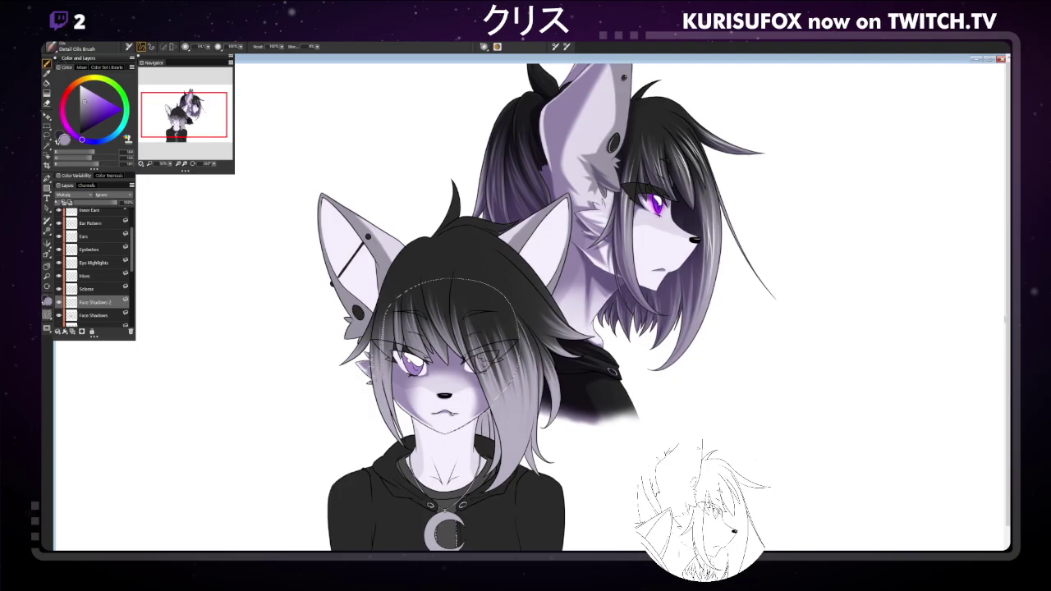
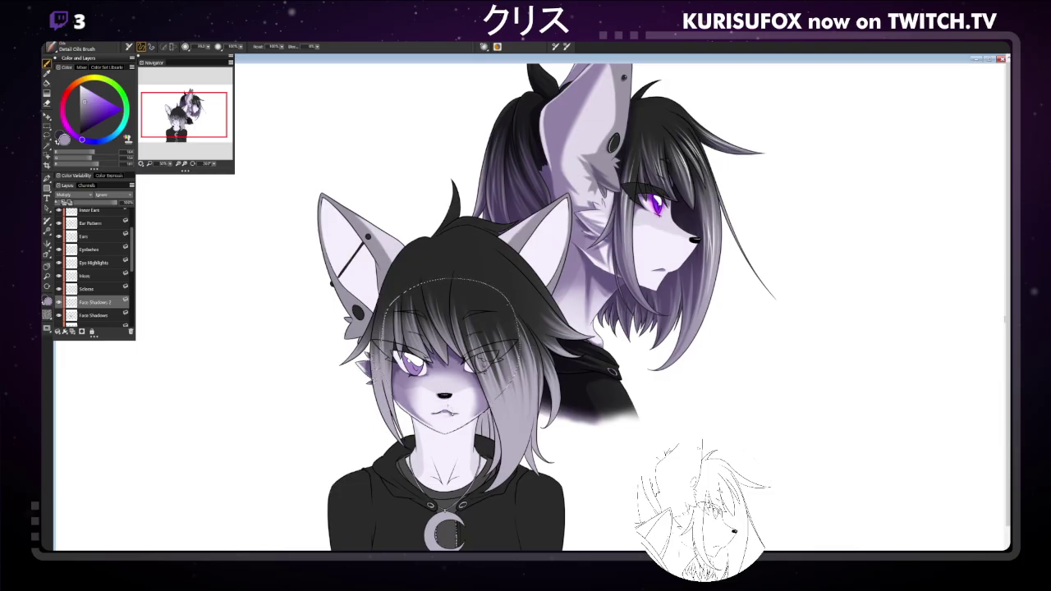
{"action": "left_click_drag", "start_coordinate": [442, 407], "coordinate": [452, 410]}
{"action": "left_click_drag", "start_coordinate": [433, 409], "coordinate": [440, 413]}
{"action": "left_click", "coordinate": [433, 408], "text": "alt"}
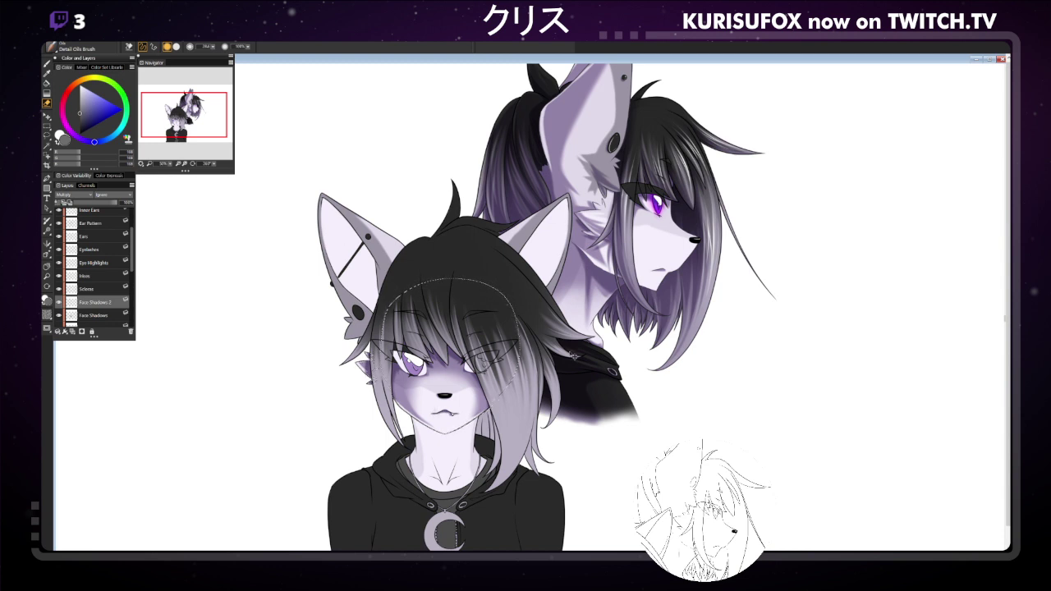
Add a new layer directly above Face Shadows 2 for further brush shading on the enlarged face.
{"action": "key", "text": "ctrl+minus"}
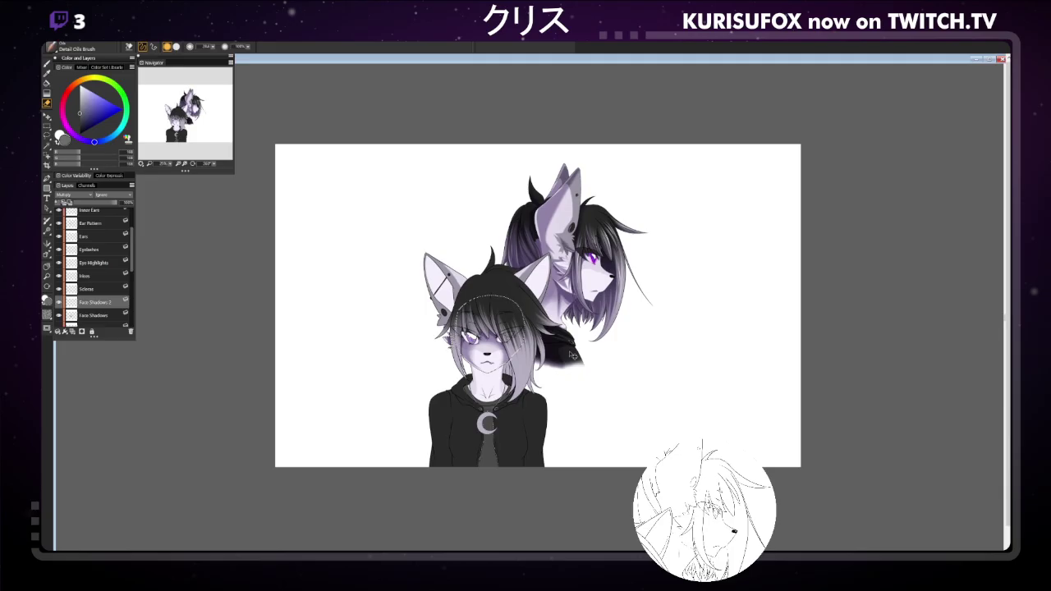
{"action": "key", "text": "ctrl+plus"}
{"action": "key", "text": "ctrl+plus"}
{"action": "key", "text": "ctrl+plus"}
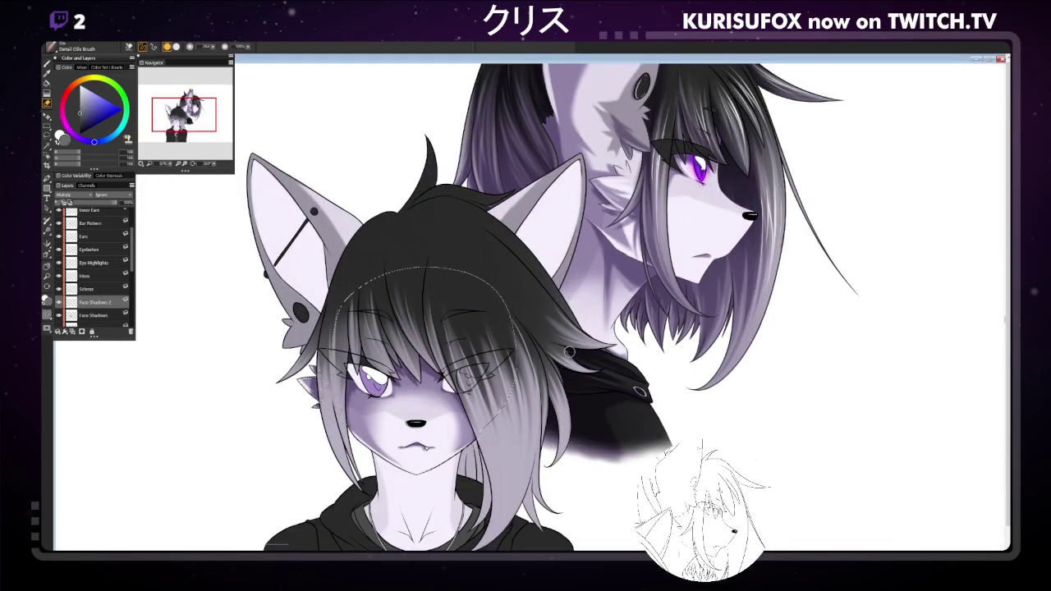
{"action": "left_click", "coordinate": [63, 109]}
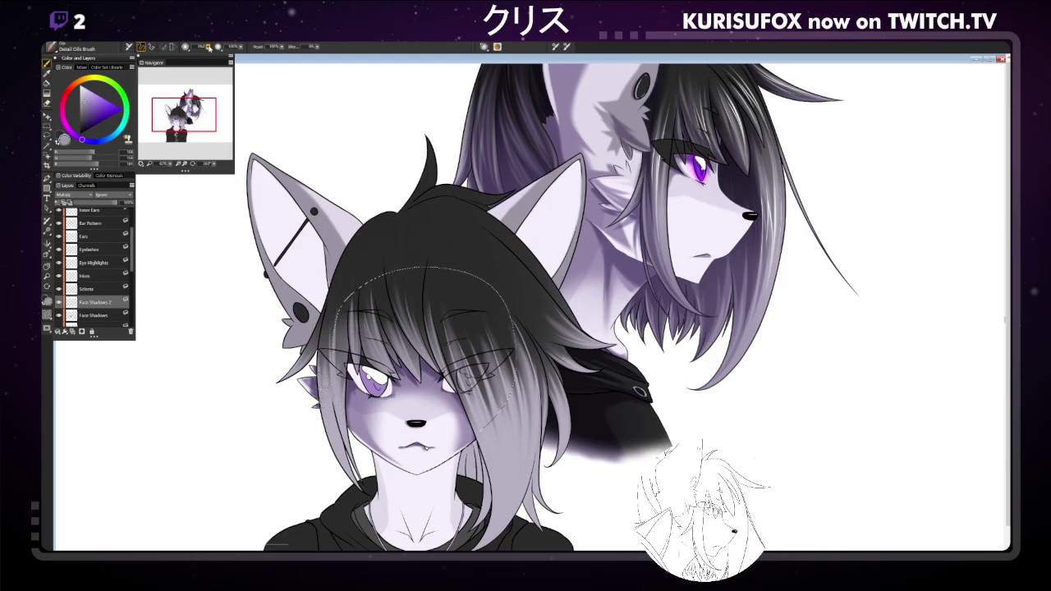
{"action": "left_click", "coordinate": [85, 303]}
{"action": "left_click", "coordinate": [73, 331]}
{"action": "scroll", "coordinate": [73, 195], "scroll_direction": "down", "scroll_amount": 2}
Paint a darker purple shadow over the uncovered-eye half of the face, from beneath the bangs to the jaw, on Layer 4.
{"action": "left_click_drag", "start_coordinate": [392, 360], "coordinate": [399, 469]}
{"action": "key", "text": "ctrl+z"}
{"action": "key", "text": "ctrl+y"}
{"action": "key", "text": "ctrl+z"}
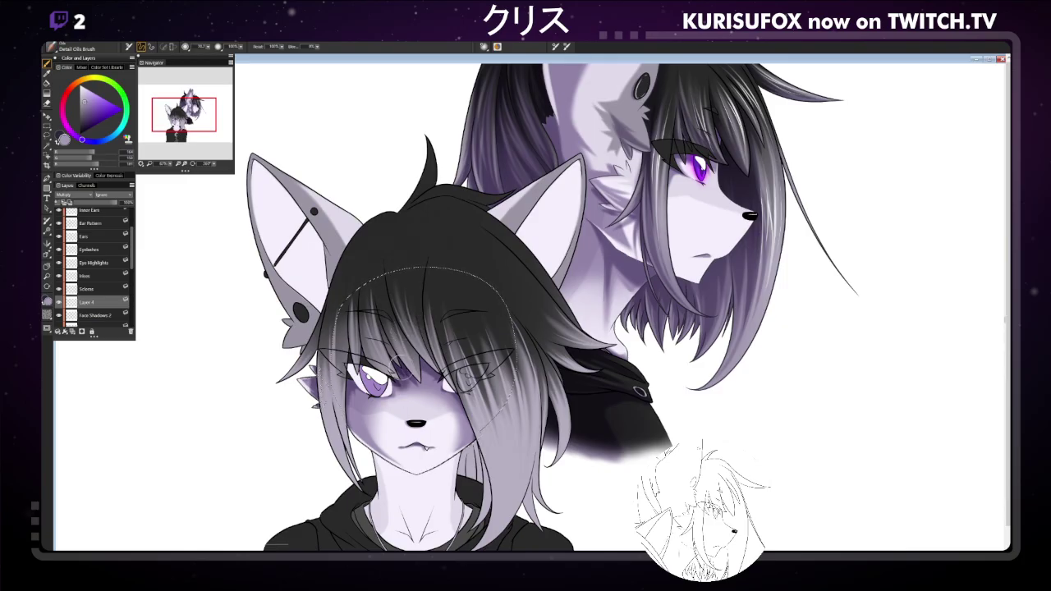
{"action": "mouse_move", "coordinate": [401, 361]}
{"action": "left_mouse_down"}
{"action": "mouse_move", "coordinate": [405, 417]}
{"action": "mouse_move", "coordinate": [380, 419]}
{"action": "mouse_move", "coordinate": [356, 401]}
{"action": "mouse_move", "coordinate": [348, 411]}
{"action": "left_mouse_up"}
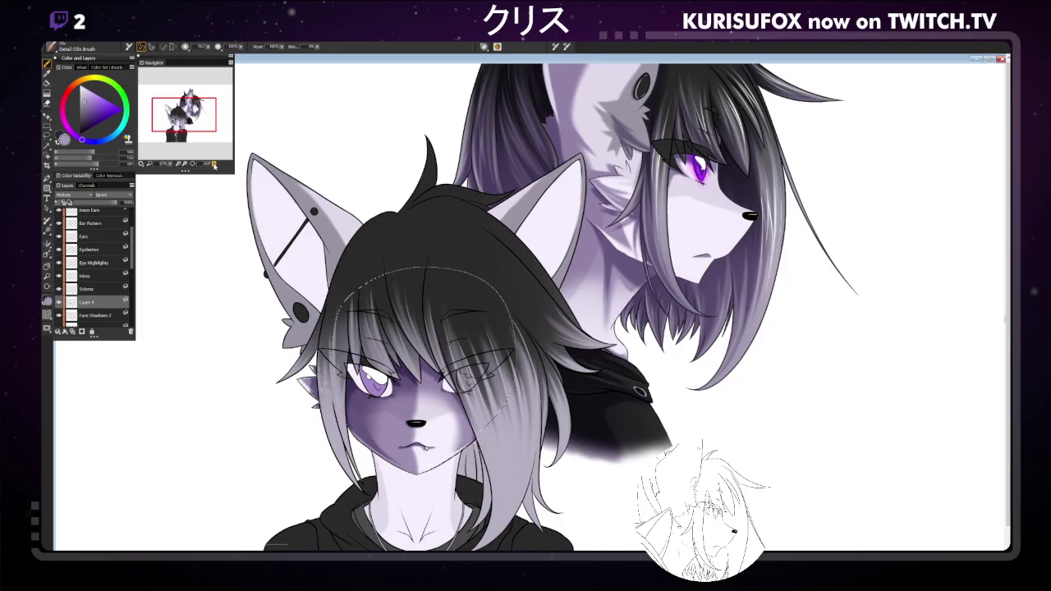
Switch to the eraser and soften the edge of the Layer 4 shadow near the mouth.
{"action": "left_click", "coordinate": [186, 164]}
{"action": "left_click", "coordinate": [185, 164]}
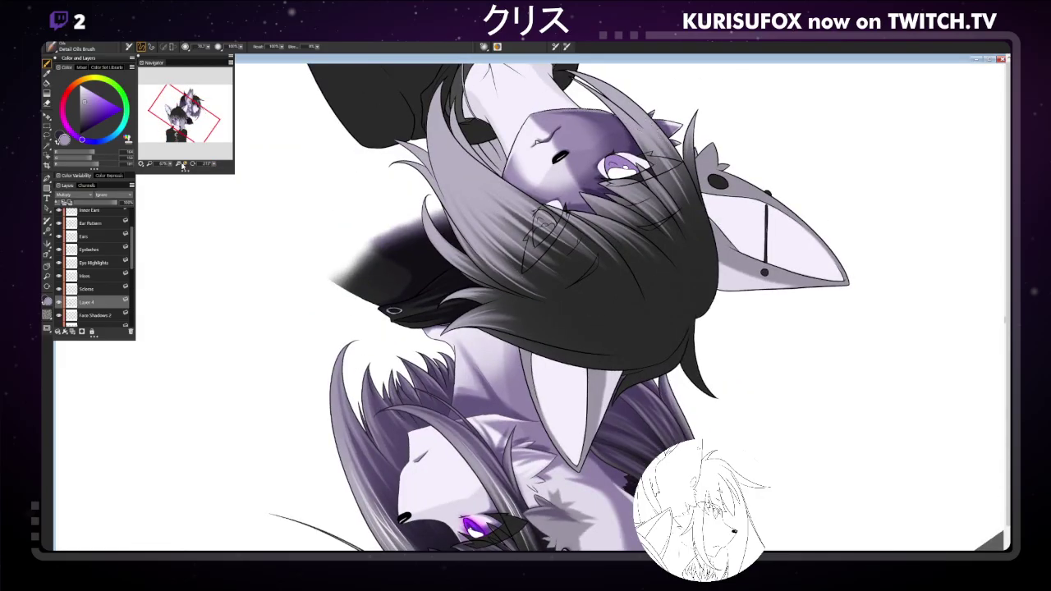
{"action": "left_click", "coordinate": [47, 102]}
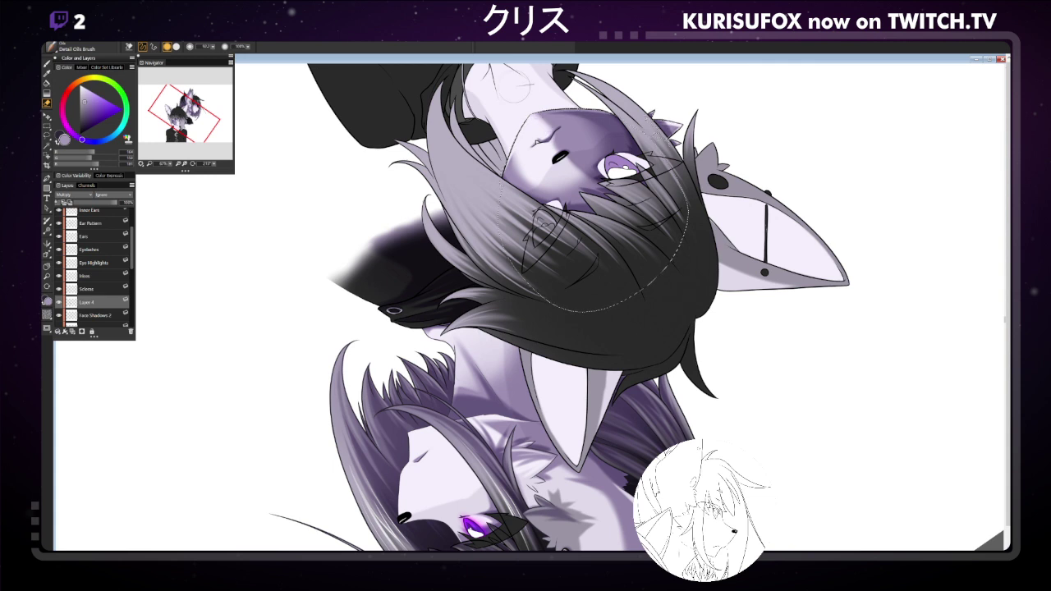
{"action": "left_click_drag", "start_coordinate": [543, 133], "coordinate": [548, 135]}
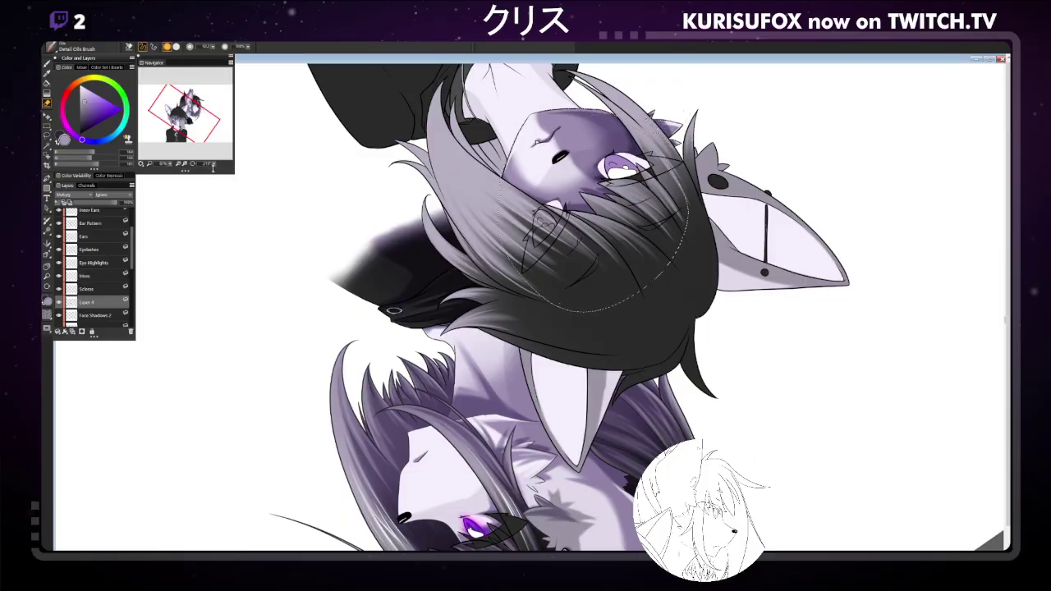
{"action": "left_click", "coordinate": [213, 166]}
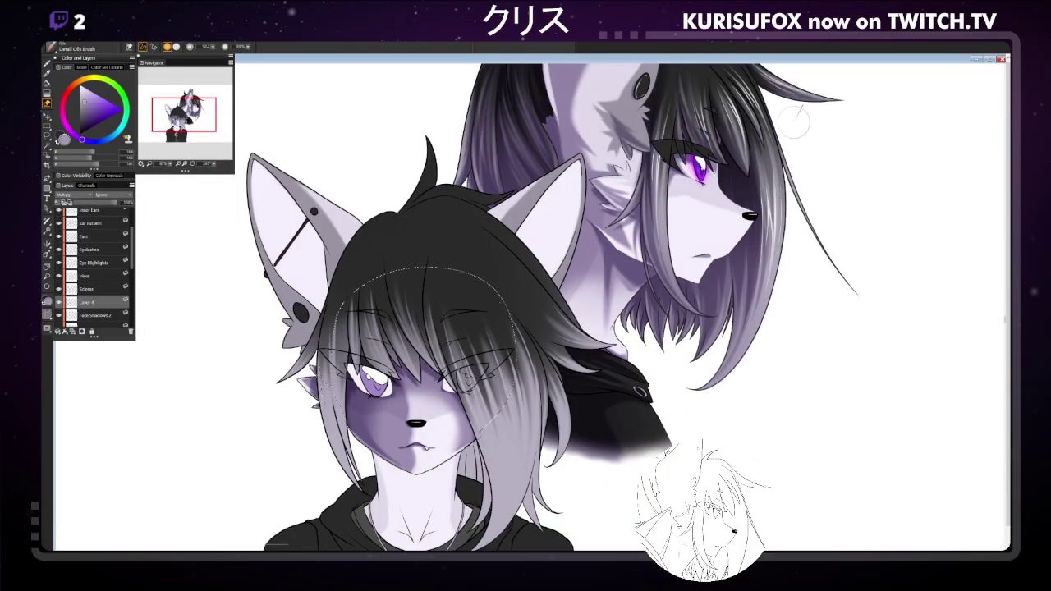
Erase parts of the Layer 4 shadow along the chin and lower jaw to refine its shape.
{"action": "key", "text": "ctrl+minus"}
{"action": "key", "text": "ctrl+minus"}
{"action": "key", "text": "ctrl+minus"}
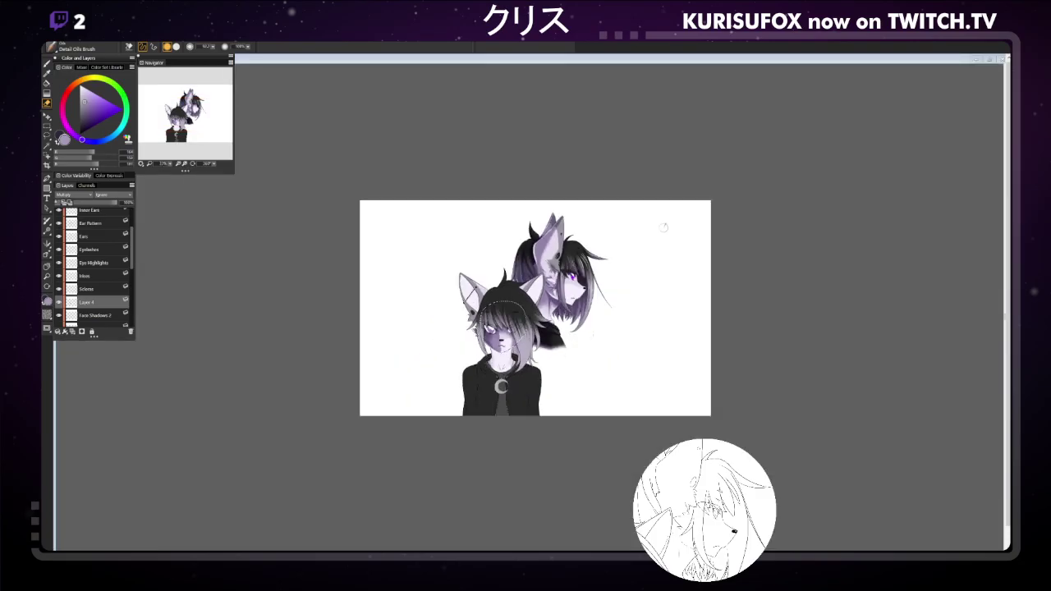
{"action": "key", "text": "ctrl+plus"}
{"action": "key", "text": "ctrl+plus"}
{"action": "key", "text": "ctrl+plus"}
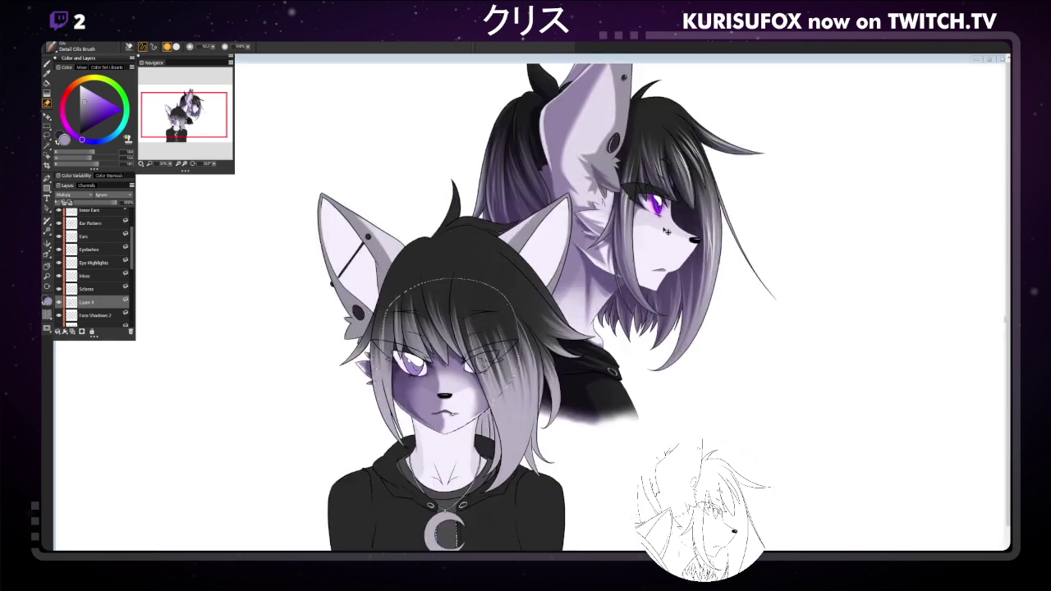
{"action": "key", "text": "ctrl+plus"}
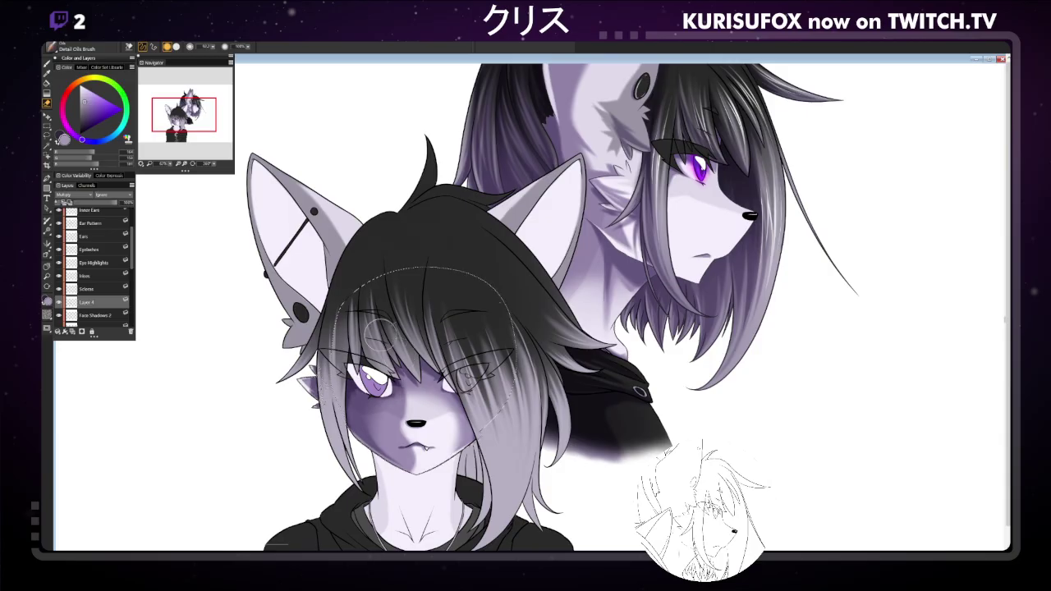
{"action": "left_click_drag", "start_coordinate": [197, 164], "coordinate": [181, 148]}
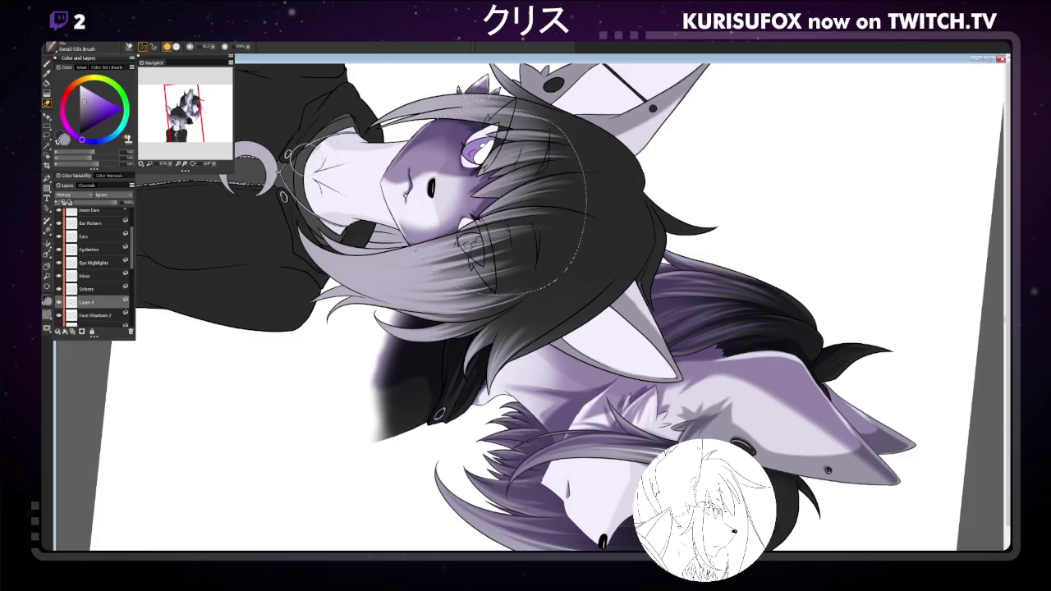
{"action": "left_click", "coordinate": [215, 164]}
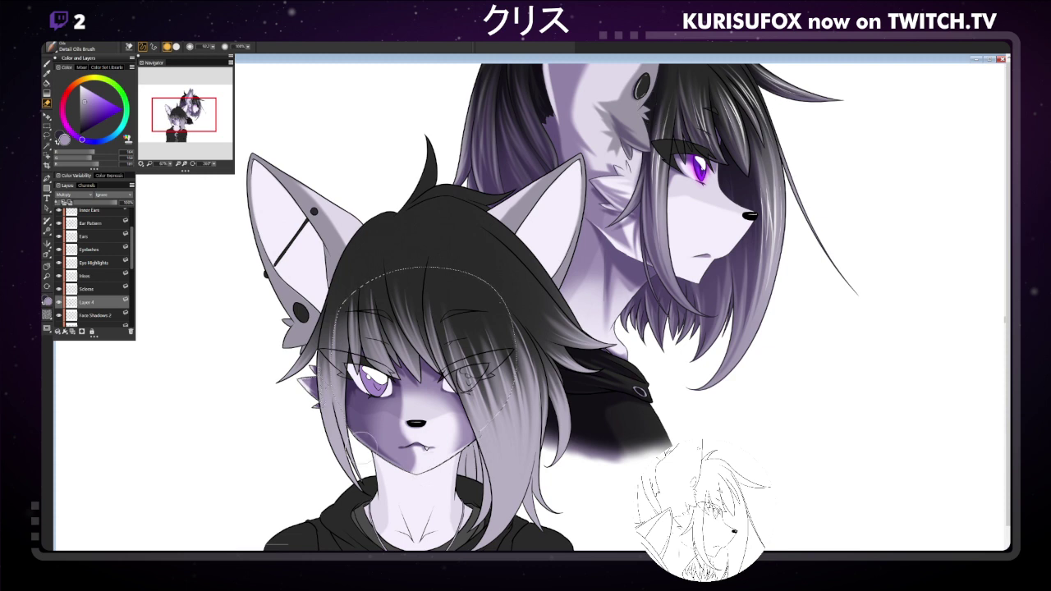
{"action": "left_click_drag", "start_coordinate": [423, 453], "coordinate": [437, 490]}
{"action": "left_click", "coordinate": [425, 474]}
{"action": "left_click_drag", "start_coordinate": [409, 447], "coordinate": [415, 472]}
Erase the dark half-face shadow from Layer 4 across the cheek, under the eye and around the muzzle.
{"action": "key", "text": "ctrl+minus"}
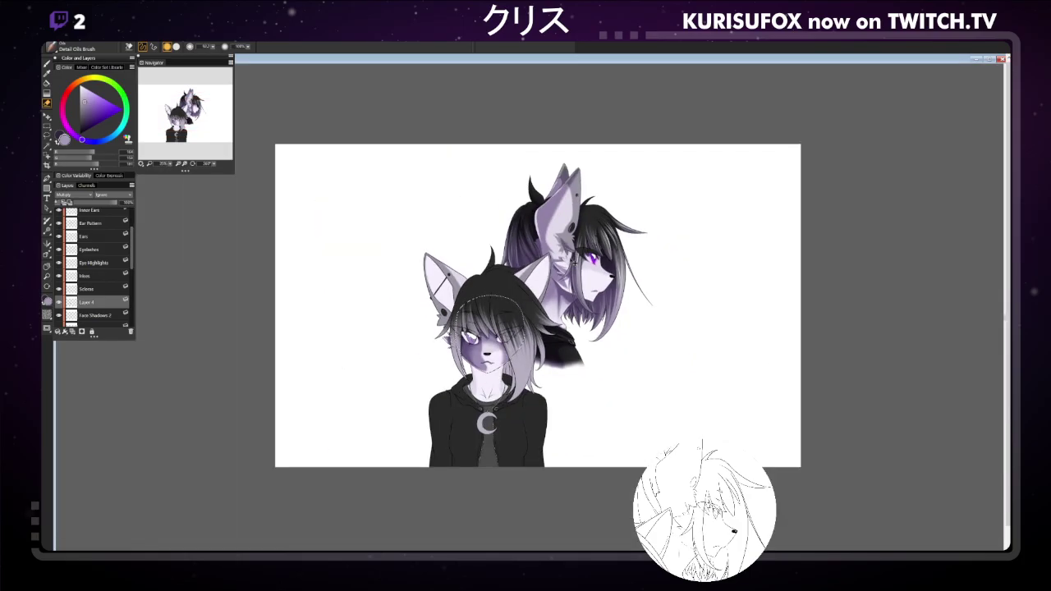
{"action": "key", "text": "ctrl+plus"}
{"action": "key", "text": "ctrl+plus"}
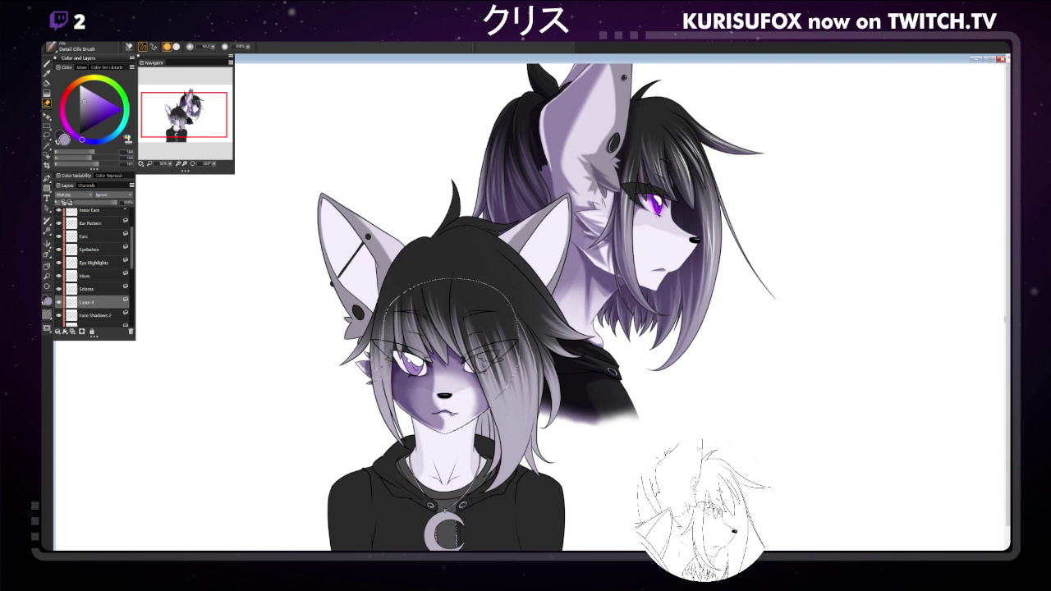
{"action": "left_click_drag", "start_coordinate": [402, 369], "coordinate": [435, 423]}
{"action": "mouse_move", "coordinate": [409, 376]}
{"action": "left_mouse_down"}
{"action": "mouse_move", "coordinate": [437, 415]}
{"action": "mouse_move", "coordinate": [431, 365]}
{"action": "left_mouse_up"}
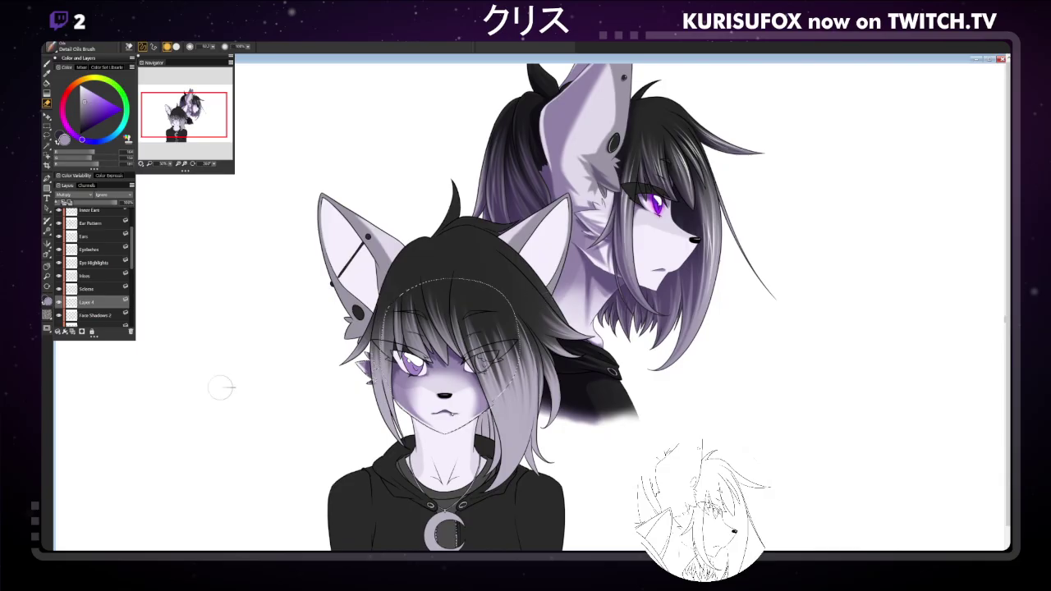
Return to the Detail Oils Brush with lower opacity and a smaller size for soft shading on Face Shadows and Face Shadows 2.
{"action": "scroll", "coordinate": [130, 257], "scroll_direction": "down", "scroll_amount": 3}
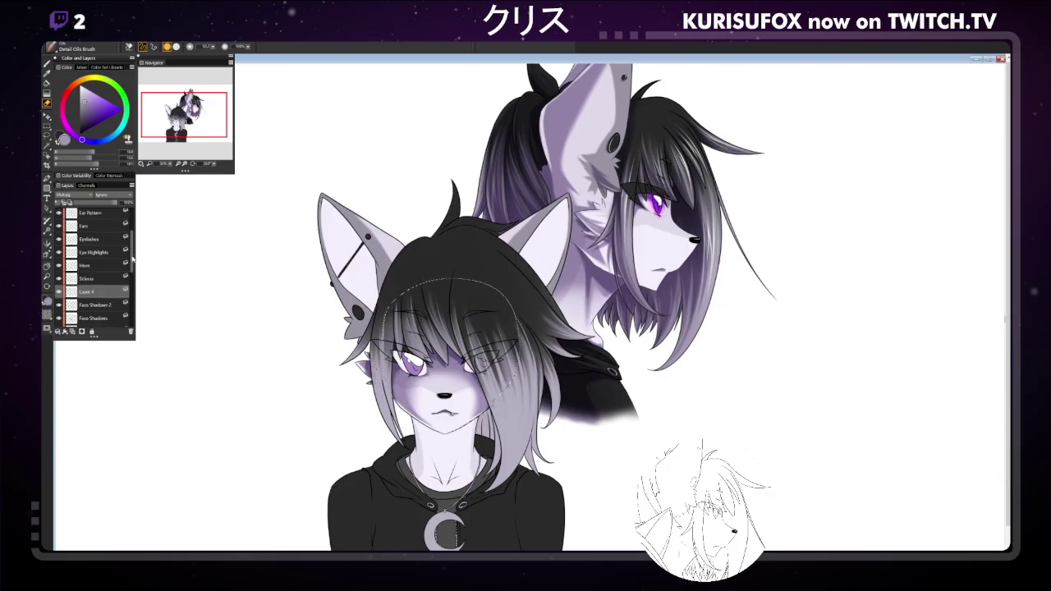
{"action": "left_click", "coordinate": [103, 288]}
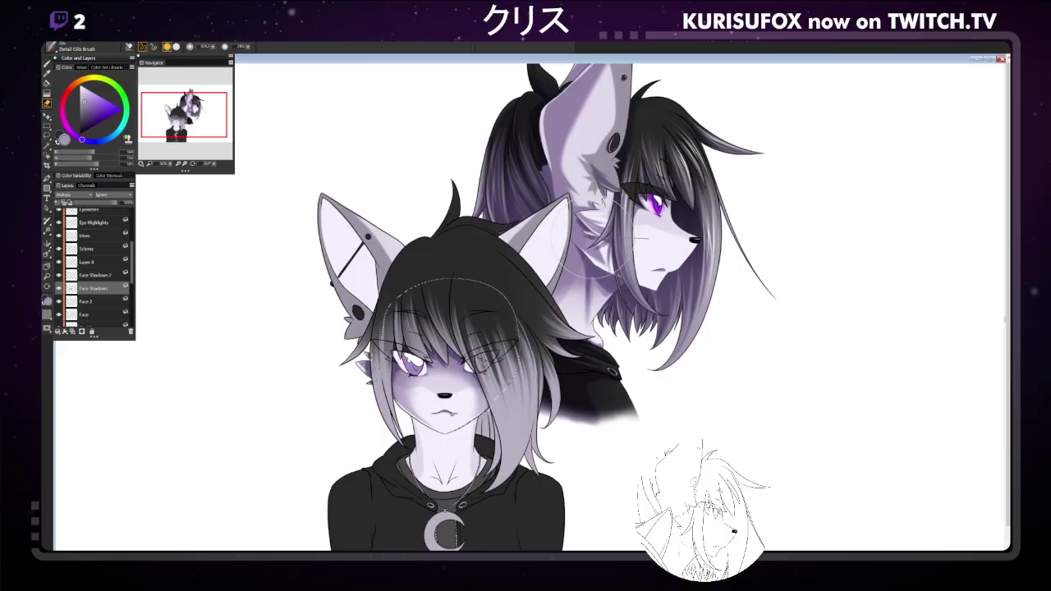
{"action": "left_click", "coordinate": [103, 276]}
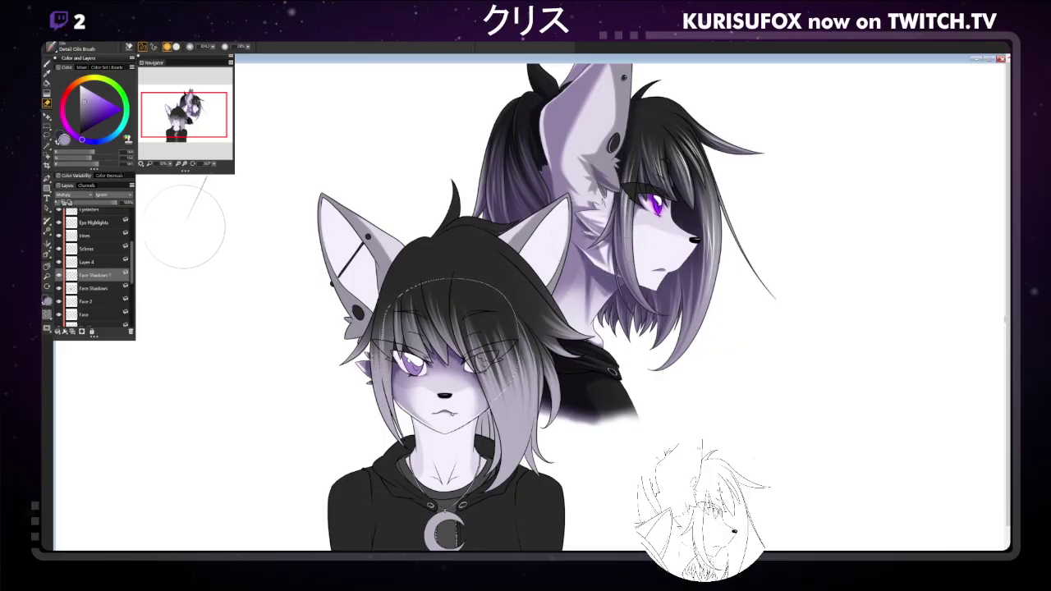
{"action": "key", "text": "b"}
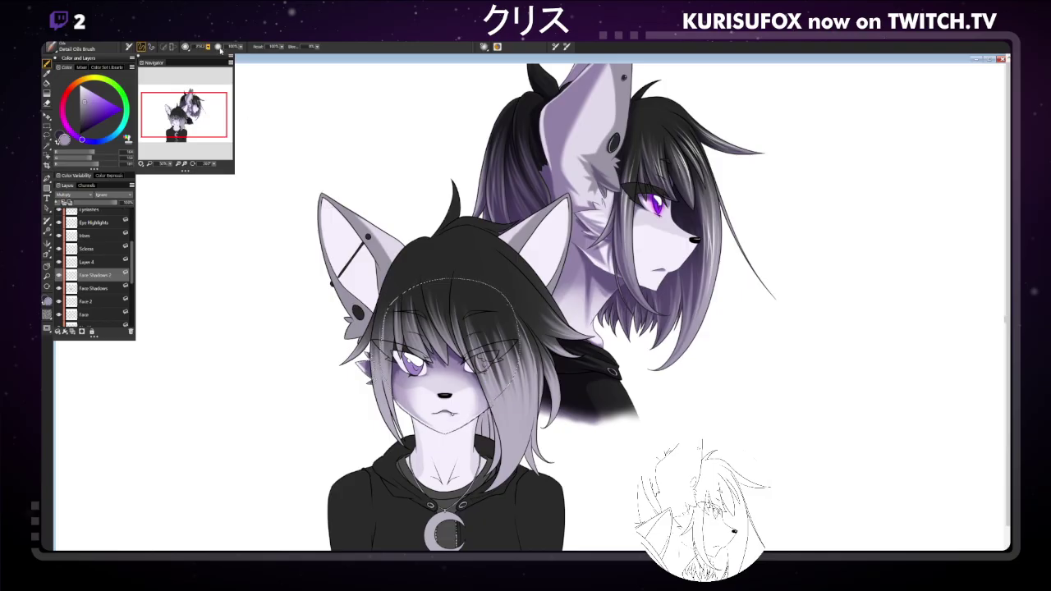
{"action": "mouse_move", "coordinate": [220, 50]}
{"action": "left_mouse_down"}
{"action": "mouse_move", "coordinate": [240, 49]}
{"action": "mouse_move", "coordinate": [212, 48]}
{"action": "left_mouse_up"}
{"action": "left_click", "coordinate": [106, 290]}
{"action": "key", "text": "bracketleft"}
{"action": "key", "text": "bracketleft"}
{"action": "key", "text": "bracketleft"}
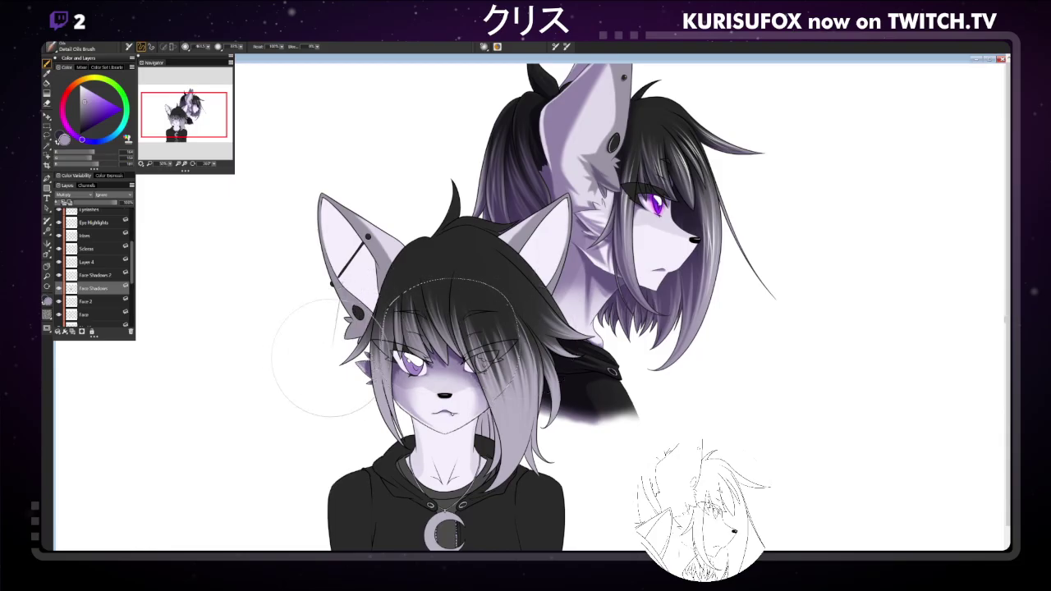
{"action": "left_click", "coordinate": [116, 276]}
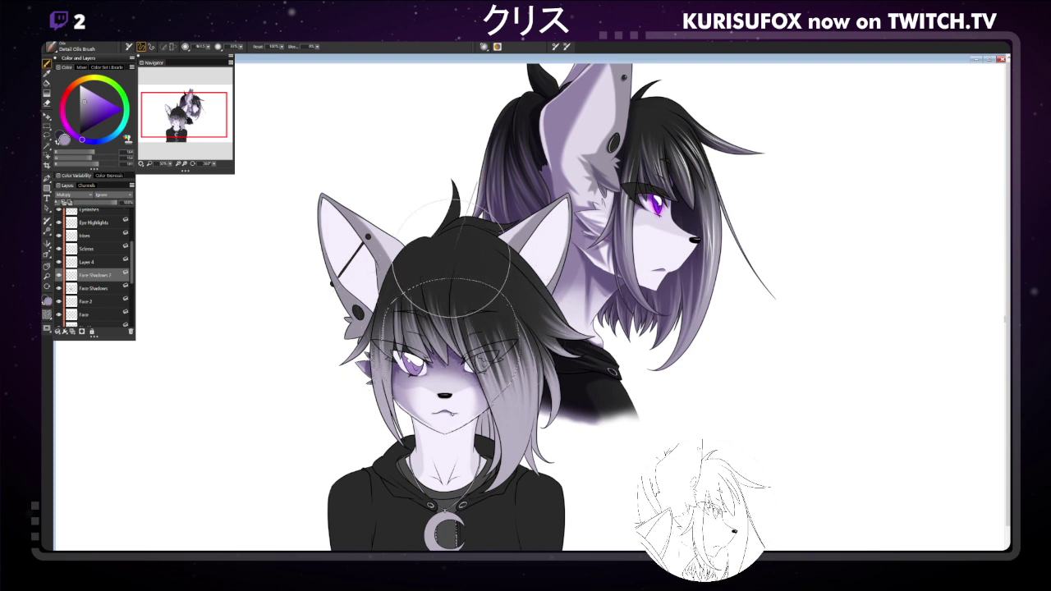
Restore the brush opacity to 100% and touch up the cheek shading on Face Shadows 2.
{"action": "key", "text": "ctrl+0"}
{"action": "key", "text": "minus"}
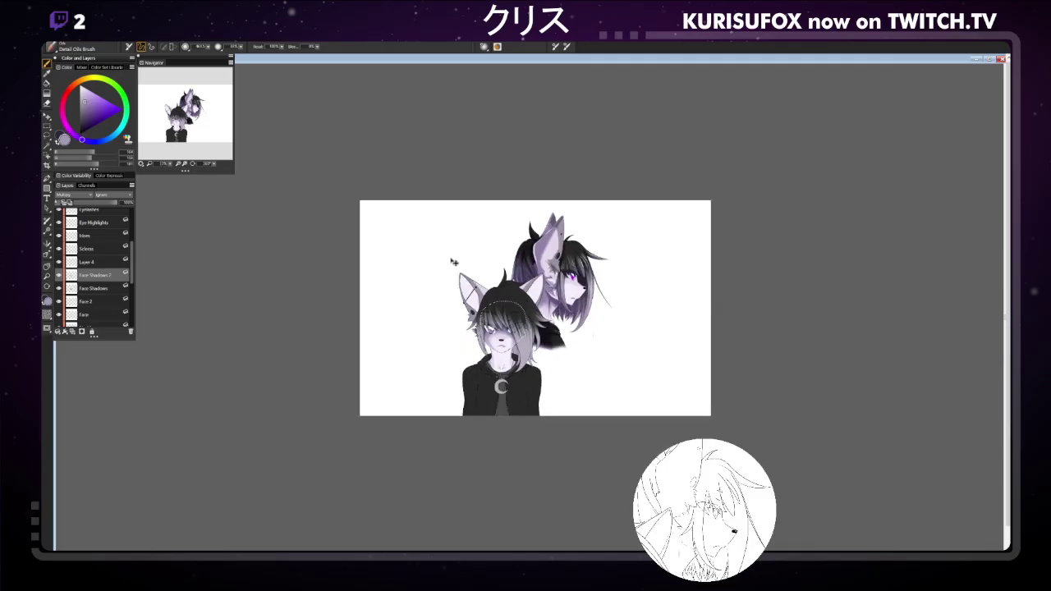
{"action": "key", "text": "plus"}
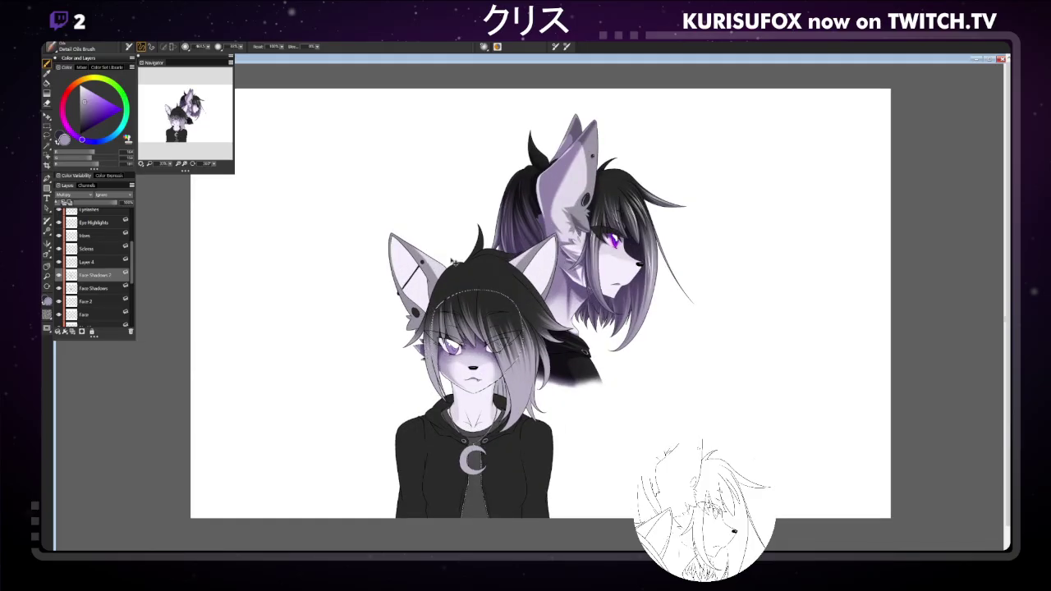
{"action": "key", "text": "plus"}
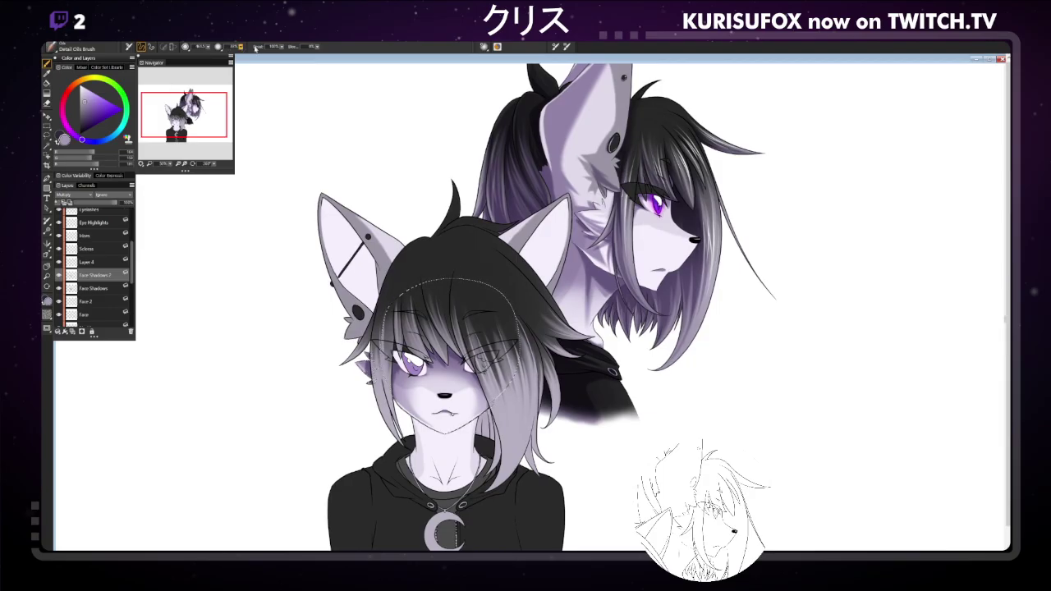
{"action": "scroll", "coordinate": [190, 48], "scroll_direction": "up", "scroll_amount": 5}
{"action": "scroll", "coordinate": [189, 48], "scroll_direction": "down", "scroll_amount": 4}
{"action": "left_click", "coordinate": [178, 161]}
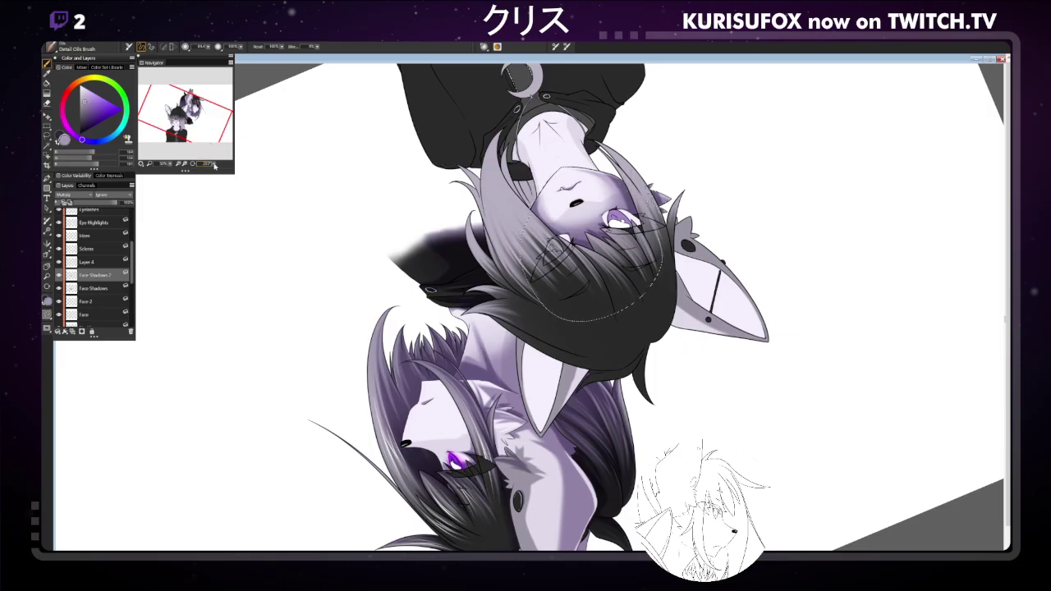
{"action": "left_click", "coordinate": [751, 209], "text": "alt"}
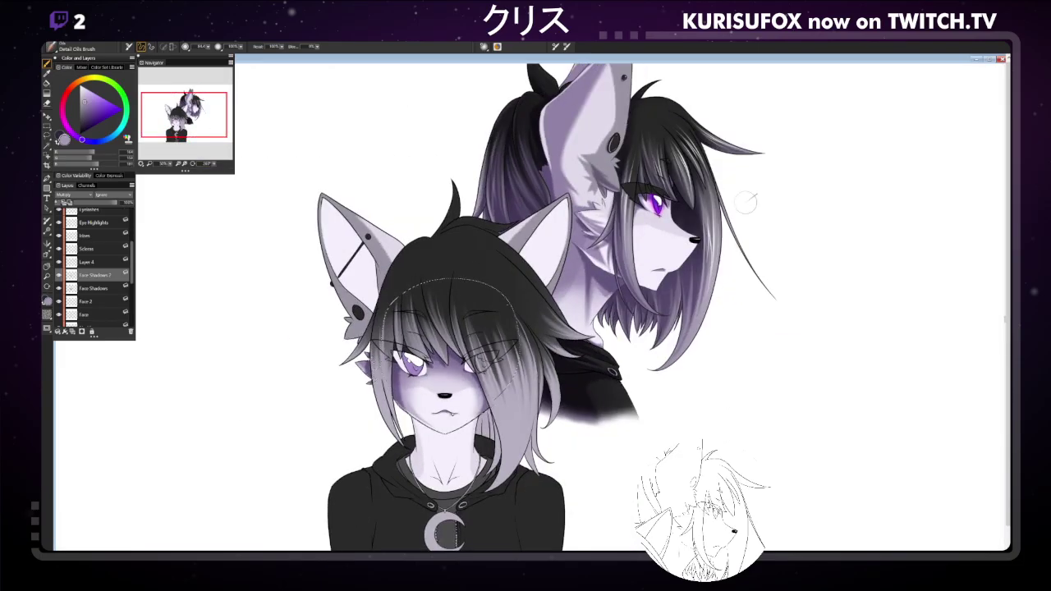
{"action": "key", "text": "ctrl+minus"}
{"action": "key", "text": "ctrl+minus"}
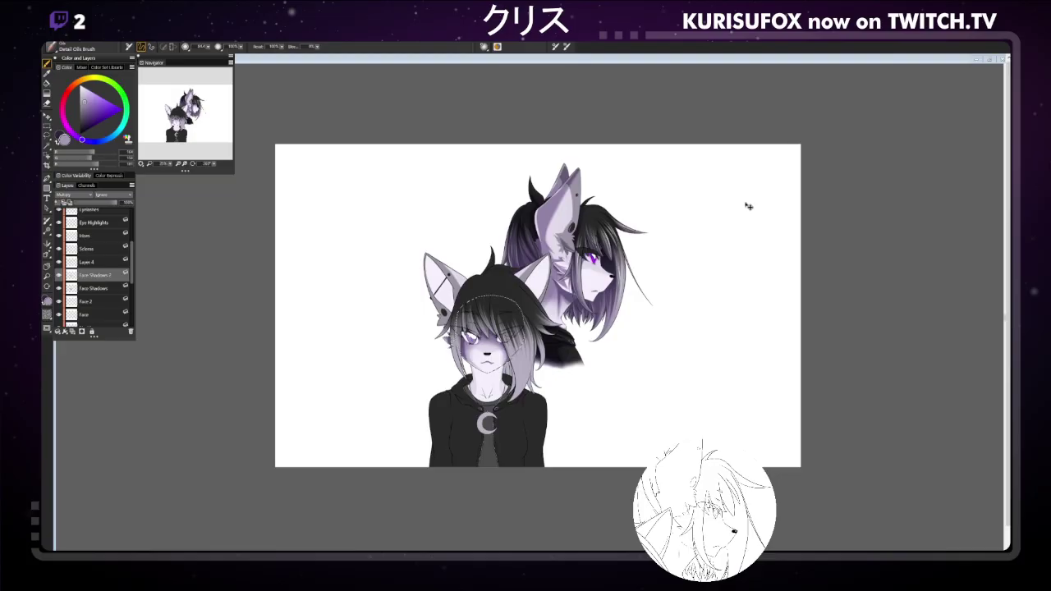
{"action": "key", "text": "ctrl+minus"}
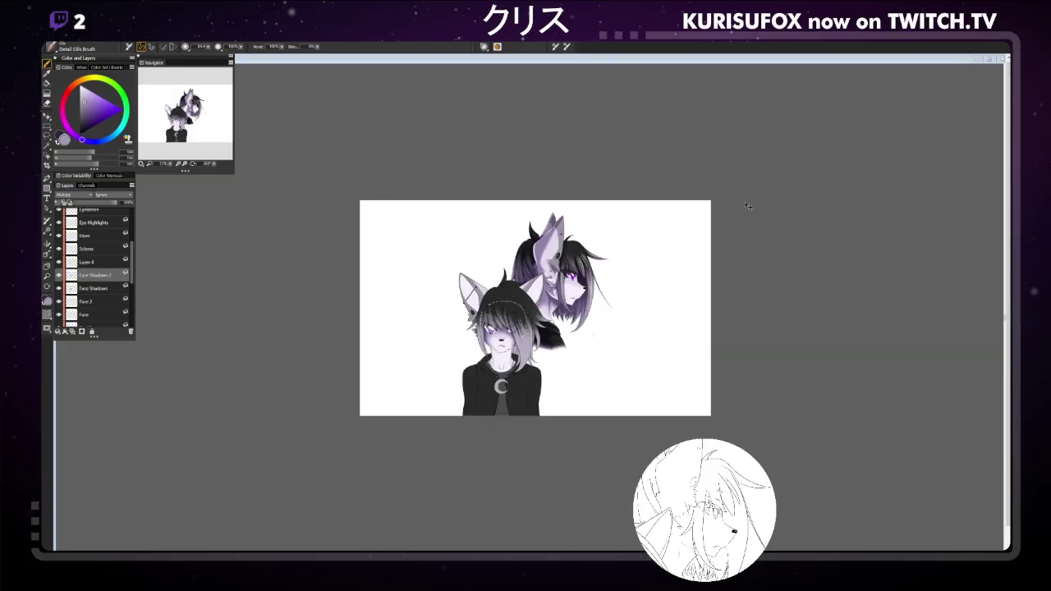
{"action": "key", "text": "ctrl+plus"}
{"action": "key", "text": "ctrl+plus"}
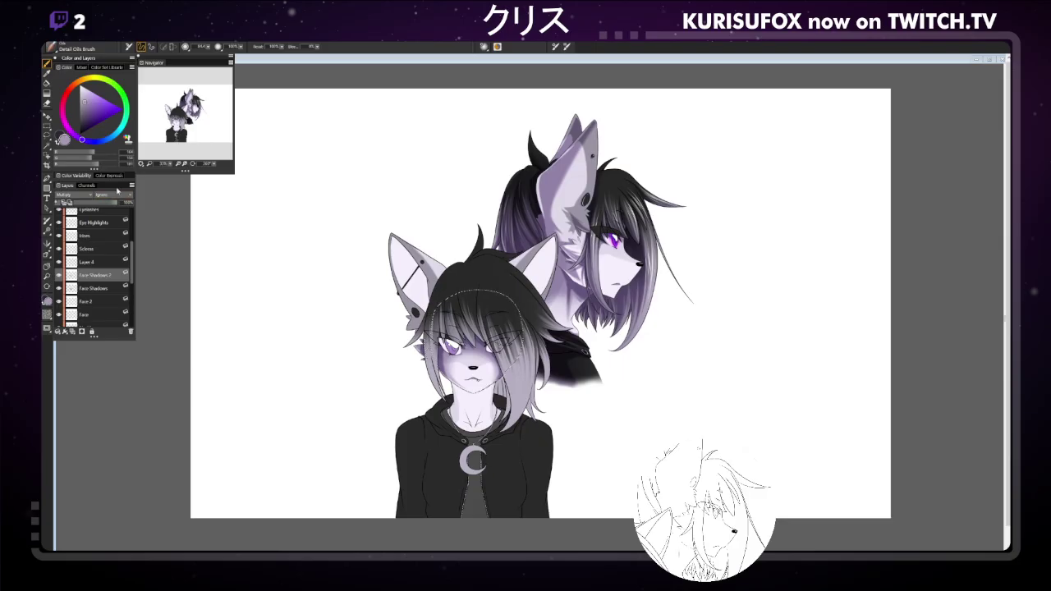
Choose a more saturated light purple and recolour the front-view fox's visible iris on the irises layer.
{"action": "left_click", "coordinate": [58, 142]}
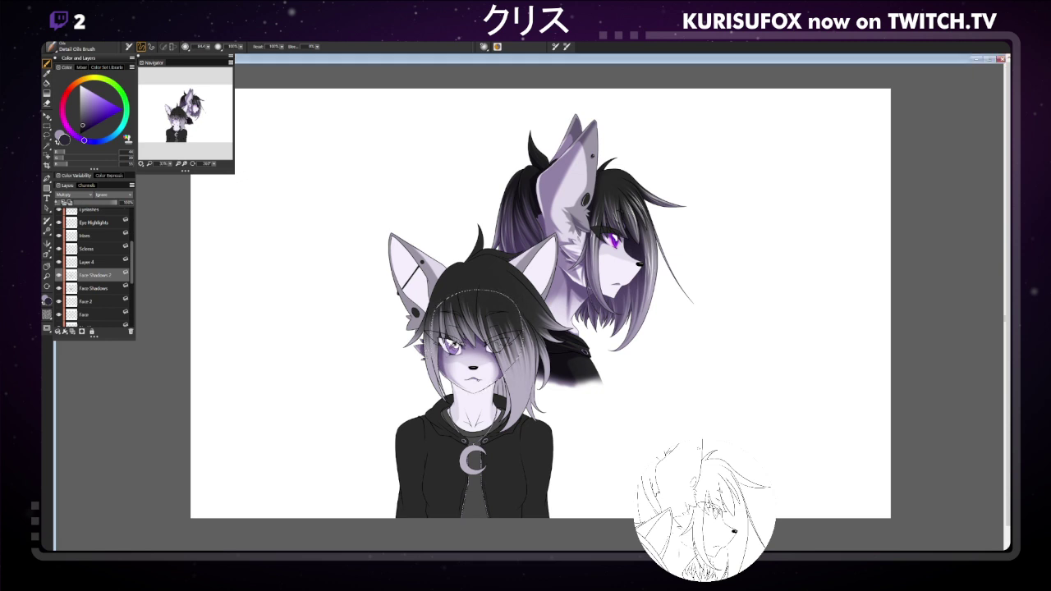
{"action": "key", "text": "x"}
{"action": "left_click", "coordinate": [95, 106]}
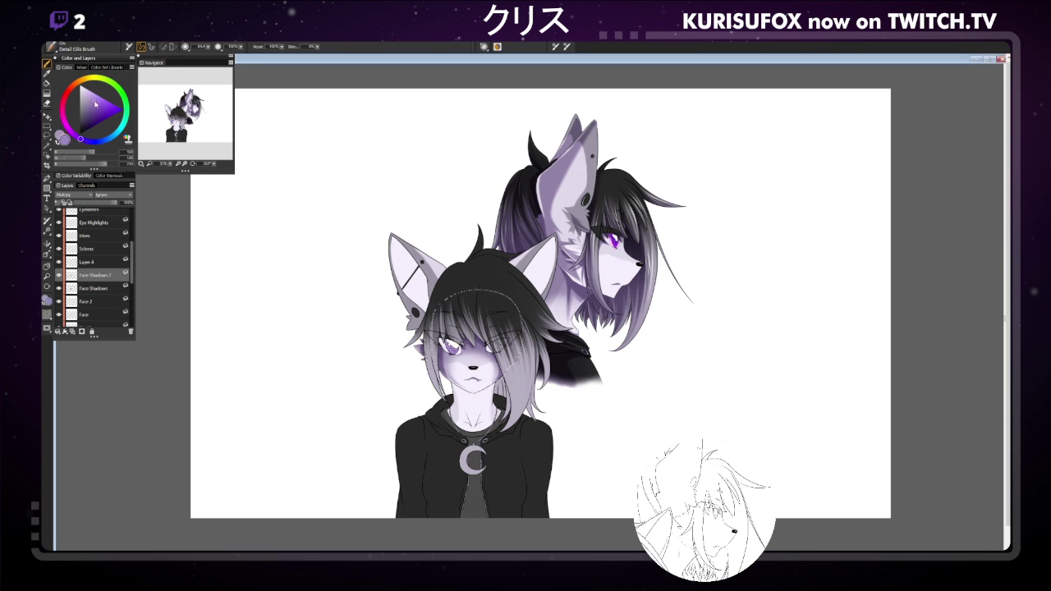
{"action": "left_click_drag", "start_coordinate": [96, 106], "coordinate": [99, 107]}
{"action": "left_click", "coordinate": [109, 235]}
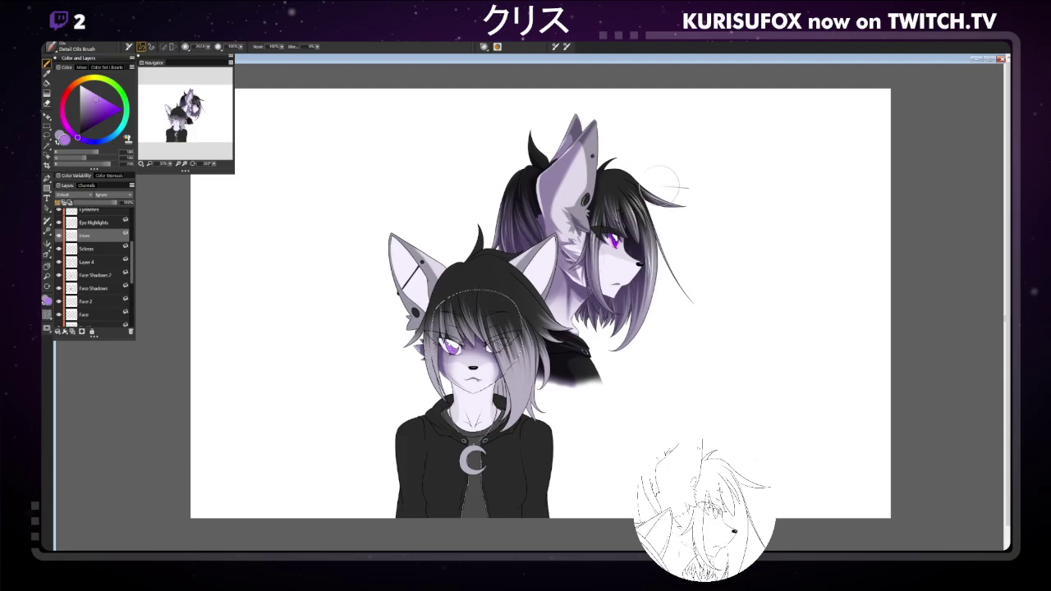
Choose a darker purple, reduce the brush size and paint darker shading inside the visible iris.
{"action": "left_click_drag", "start_coordinate": [96, 99], "coordinate": [92, 113]}
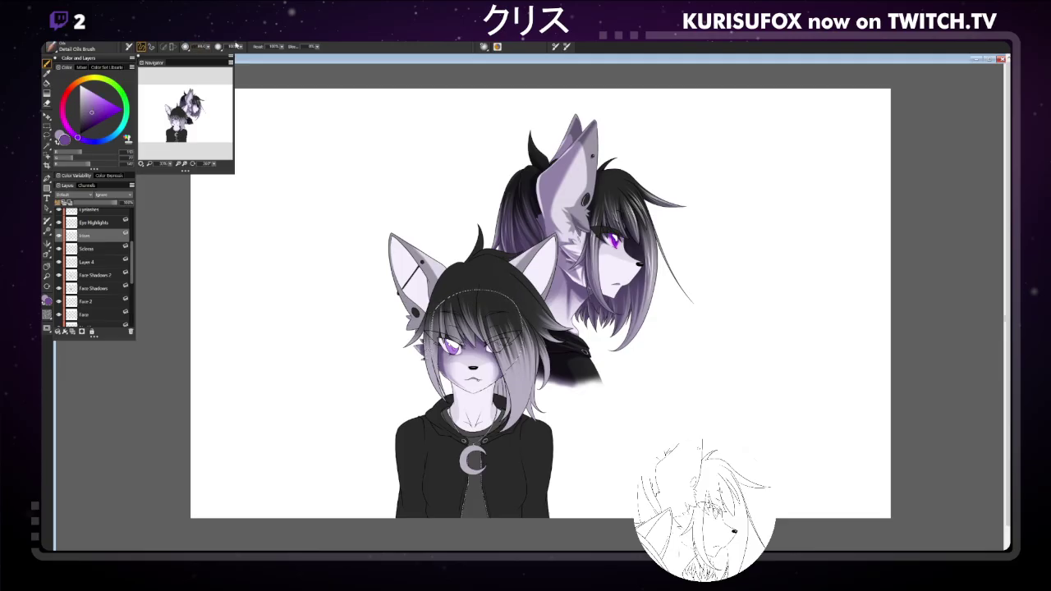
{"action": "key", "text": "ctrl+plus"}
{"action": "key", "text": "ctrl+plus"}
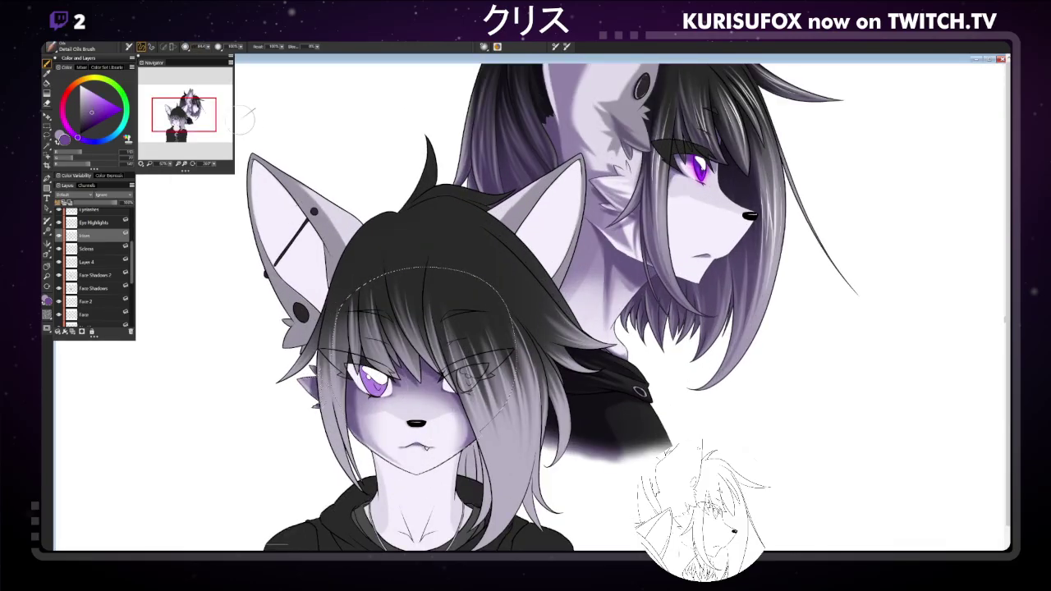
{"action": "left_click", "coordinate": [208, 48]}
{"action": "left_click_drag", "start_coordinate": [378, 386], "coordinate": [377, 385]}
Hide the Hair layer in the Color group to expose both eyes of the front-view fox.
{"action": "scroll", "coordinate": [131, 250], "scroll_direction": "up", "scroll_amount": 2}
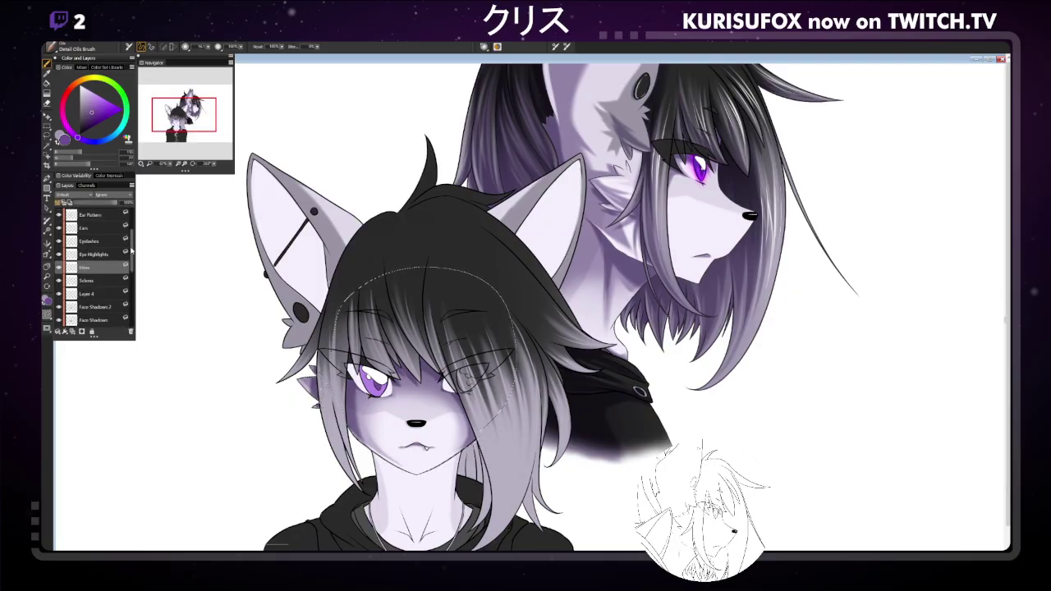
{"action": "scroll", "coordinate": [131, 240], "scroll_direction": "up", "scroll_amount": 3}
{"action": "left_click", "coordinate": [59, 232]}
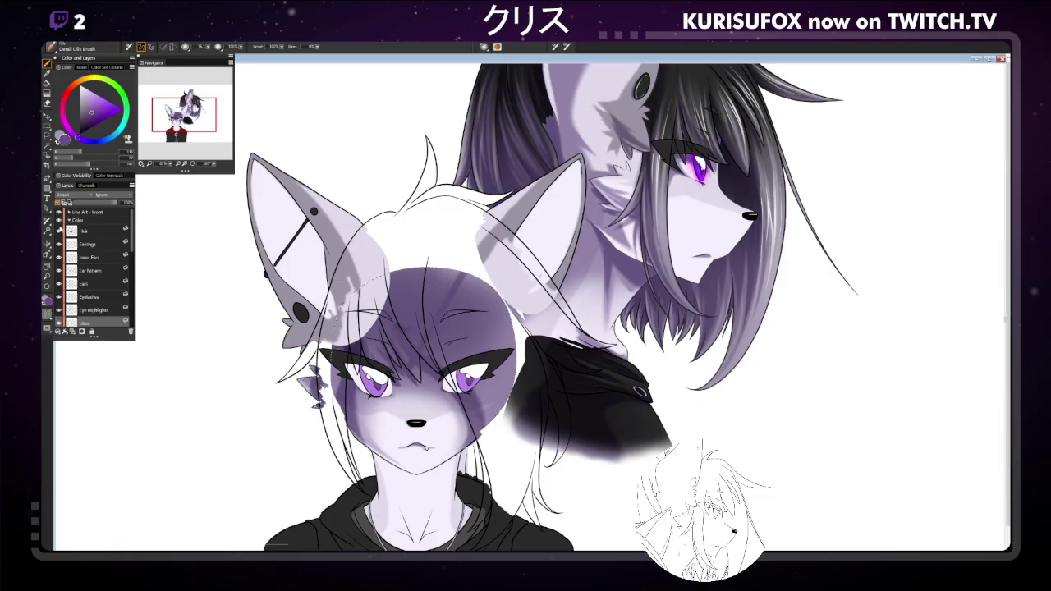
Show the Hair layer again and select the Face Shadows 2 layer with a larger brush.
{"action": "left_click", "coordinate": [59, 231]}
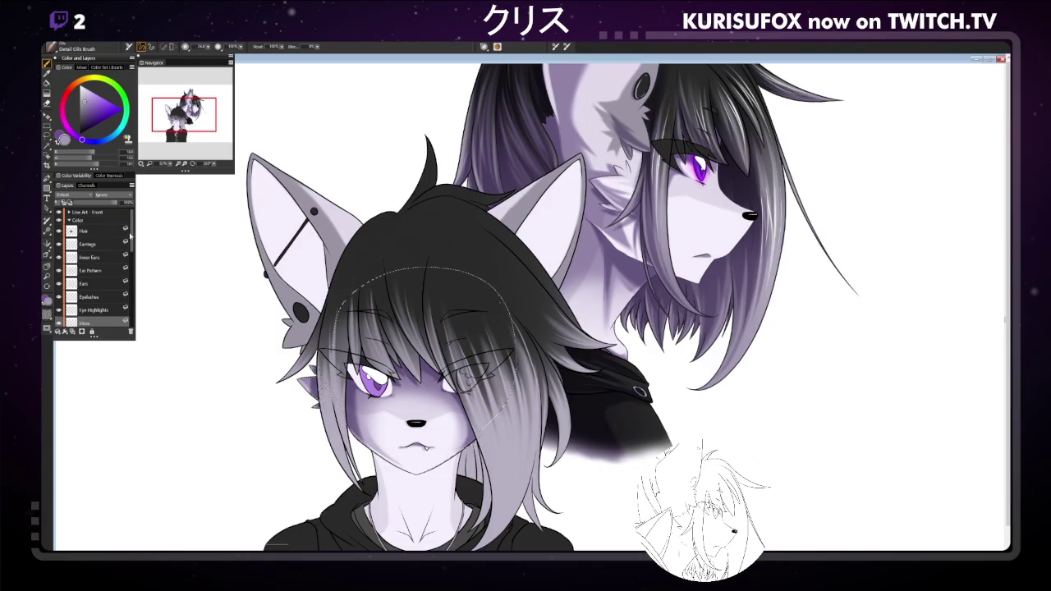
{"action": "scroll", "coordinate": [134, 236], "scroll_direction": "down", "scroll_amount": 1}
{"action": "scroll", "coordinate": [133, 243], "scroll_direction": "down", "scroll_amount": 5}
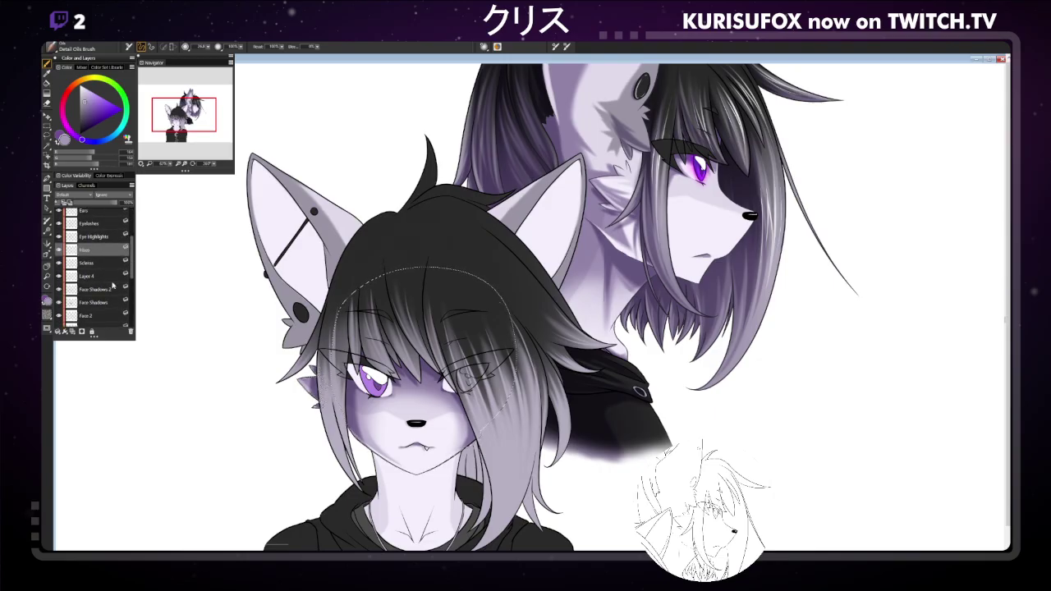
{"action": "left_click", "coordinate": [97, 289]}
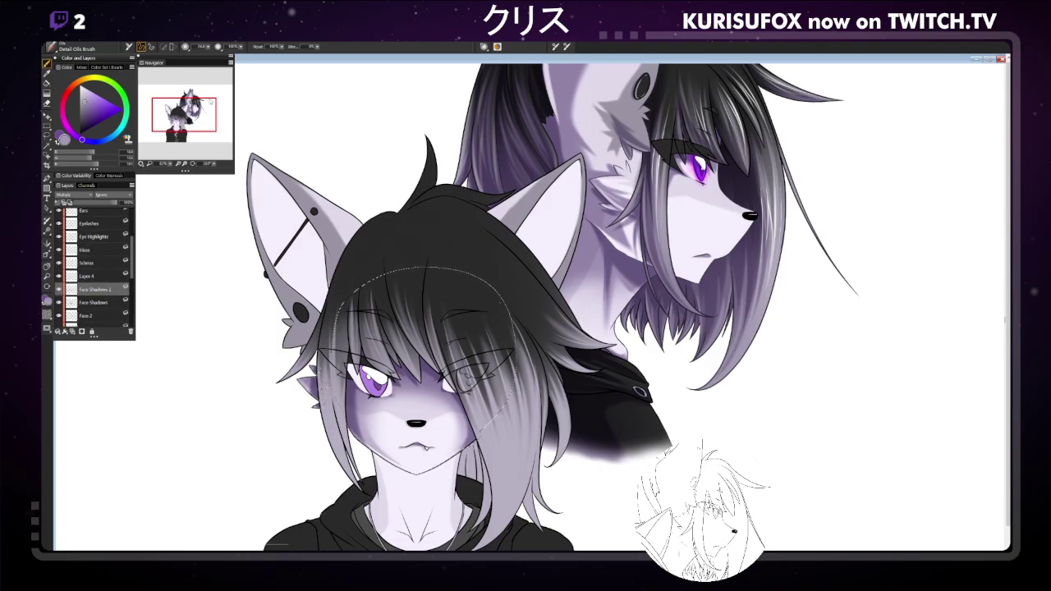
{"action": "key", "text": "bracketright"}
{"action": "key", "text": "bracketright"}
{"action": "key", "text": "bracketright"}
{"action": "key", "text": "bracketright"}
Adjust the brush size, sample purple from the front-view fox's iris and touch up its colour on the irises layer.
{"action": "left_click", "coordinate": [62, 156]}
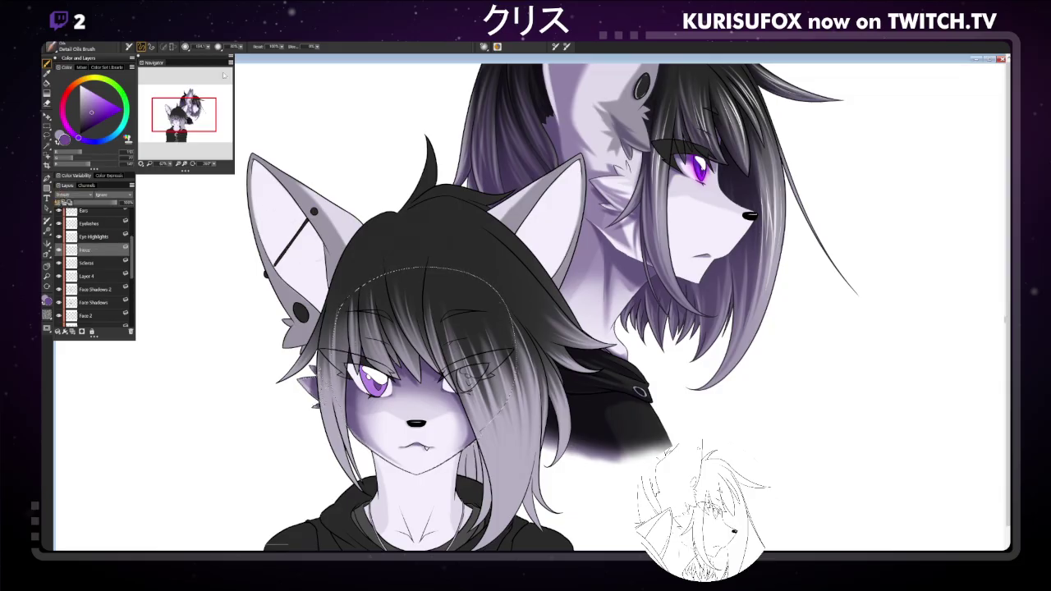
{"action": "left_click", "coordinate": [199, 47]}
{"action": "type", "text": "46.5"}
{"action": "left_click", "coordinate": [371, 384], "text": "alt"}
{"action": "left_click", "coordinate": [377, 385]}
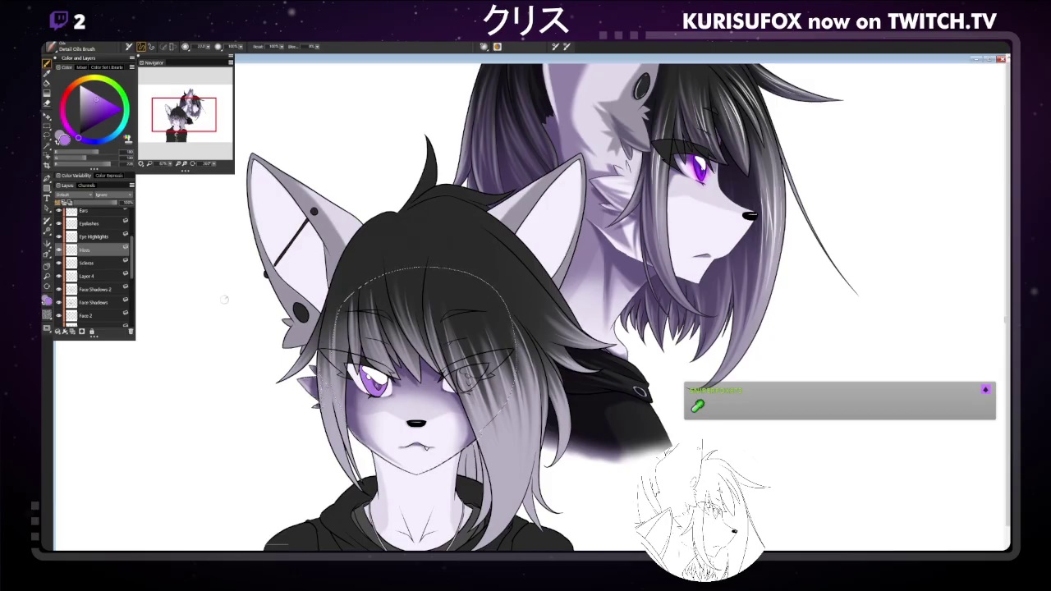
Compare the face with and without the Hair layer, leaving Hair hidden so both eyes are exposed.
{"action": "left_click_drag", "start_coordinate": [130, 259], "coordinate": [131, 227]}
{"action": "left_click", "coordinate": [62, 230]}
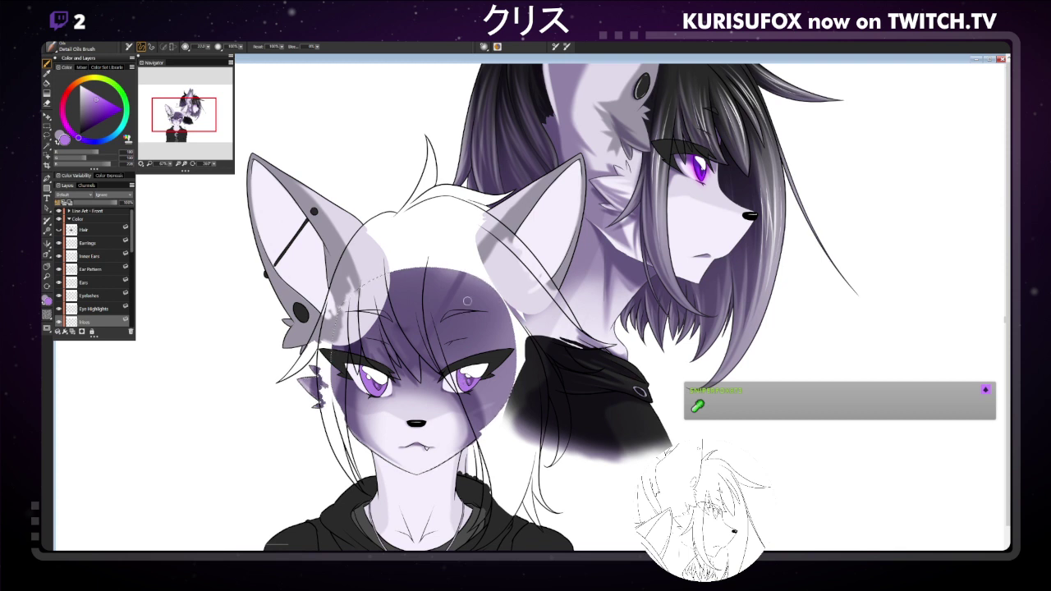
{"action": "left_click", "coordinate": [60, 231]}
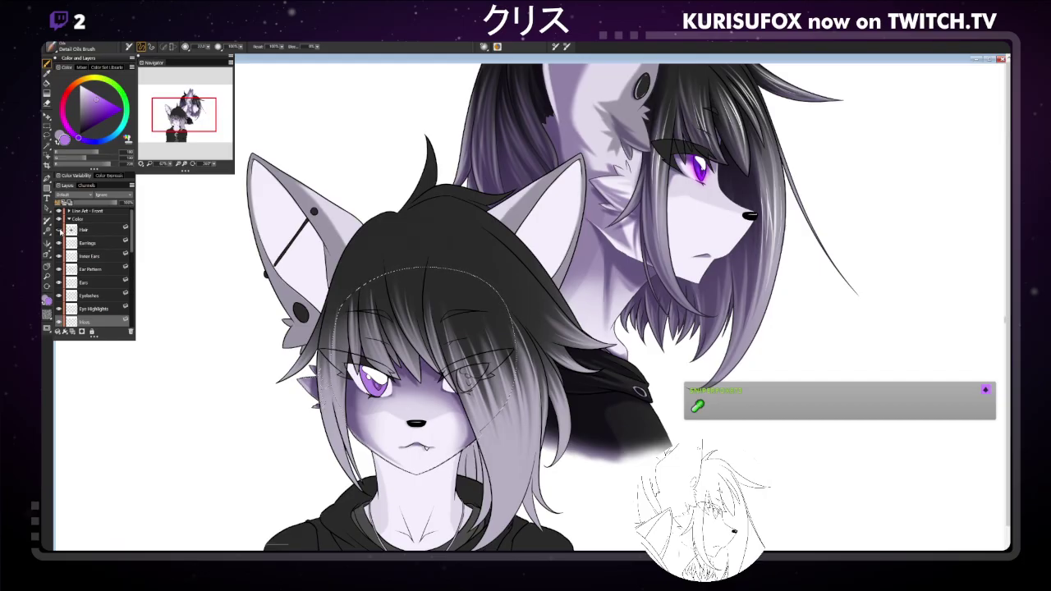
{"action": "left_click", "coordinate": [60, 231]}
Rearrange Layer 4 in the Color group so it sits directly beneath Face Shadows 2, and select both layers.
{"action": "scroll", "coordinate": [129, 243], "scroll_direction": "down", "scroll_amount": 3}
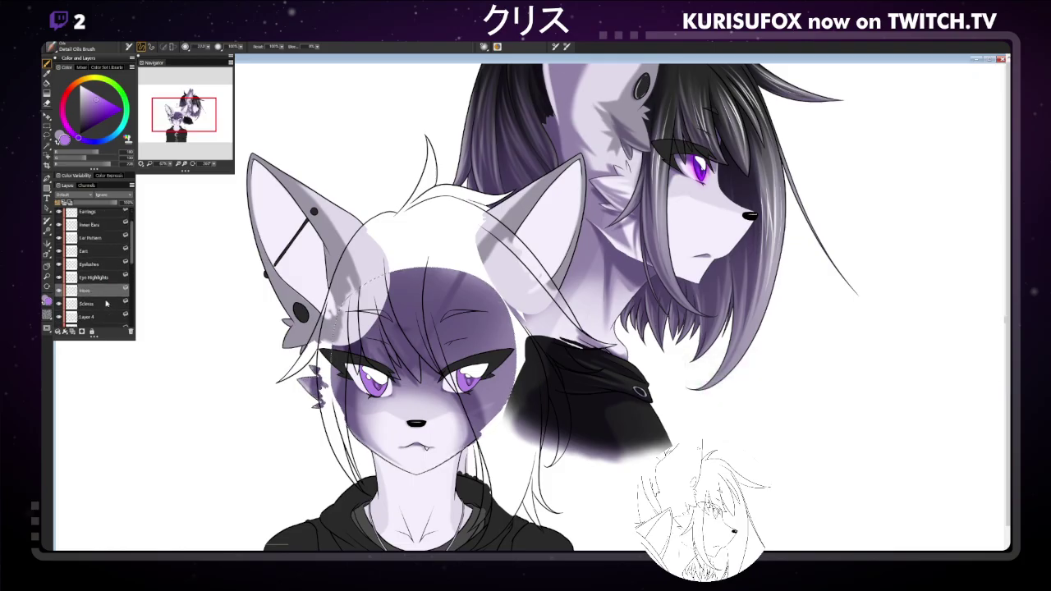
{"action": "left_click", "coordinate": [99, 293]}
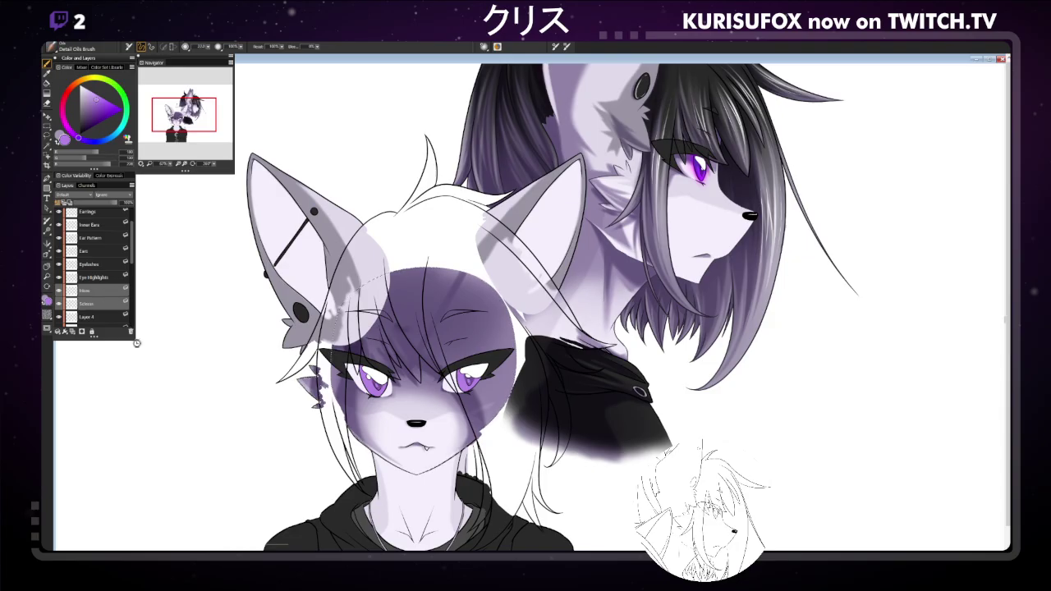
{"action": "left_click", "coordinate": [102, 316]}
{"action": "left_click_drag", "start_coordinate": [91, 292], "coordinate": [90, 292]}
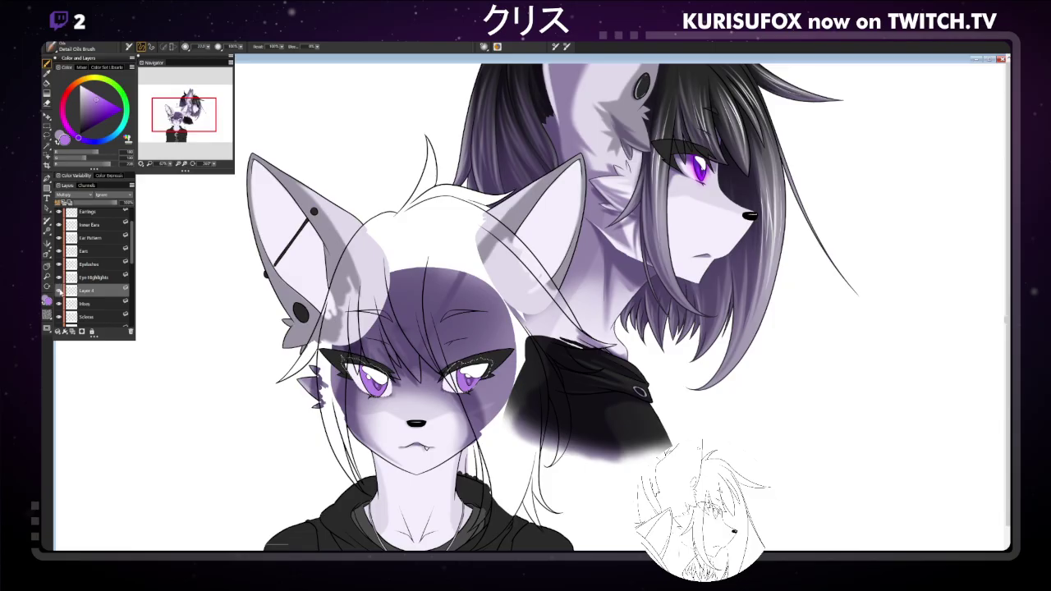
{"action": "left_click_drag", "start_coordinate": [80, 291], "coordinate": [105, 294]}
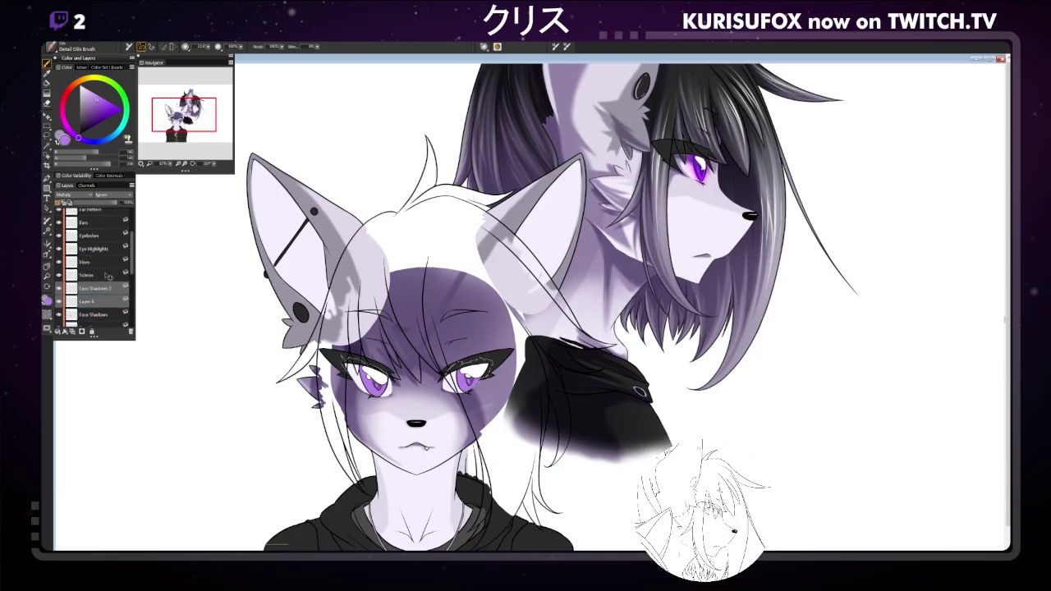
Combine Layer 4 and Face Shadows 2 into one item, name it Face Shadows 2 and save the painting.
{"action": "key", "text": "ctrl+g"}
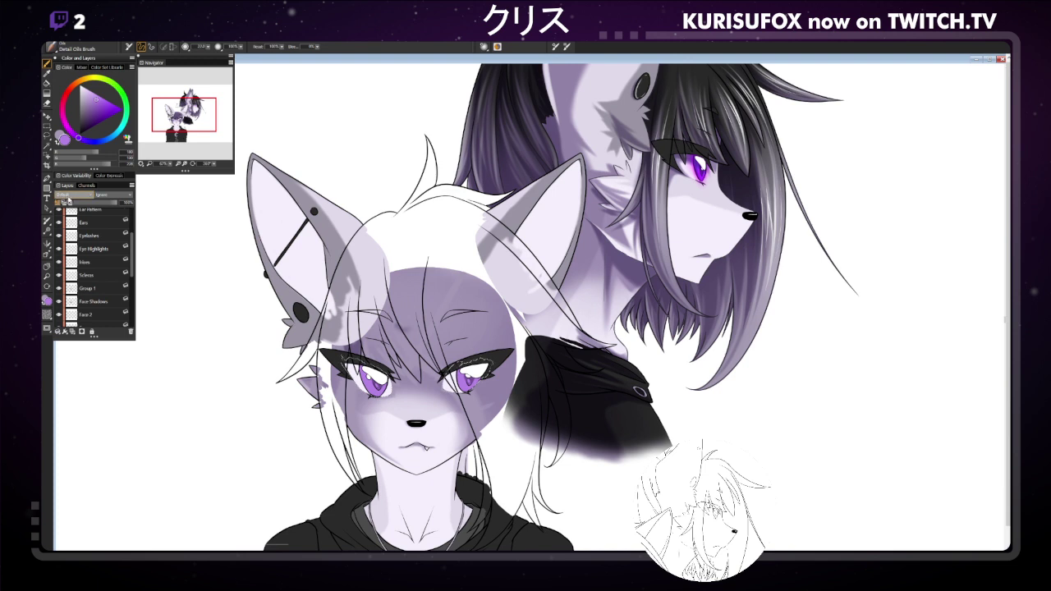
{"action": "double_click", "coordinate": [88, 288]}
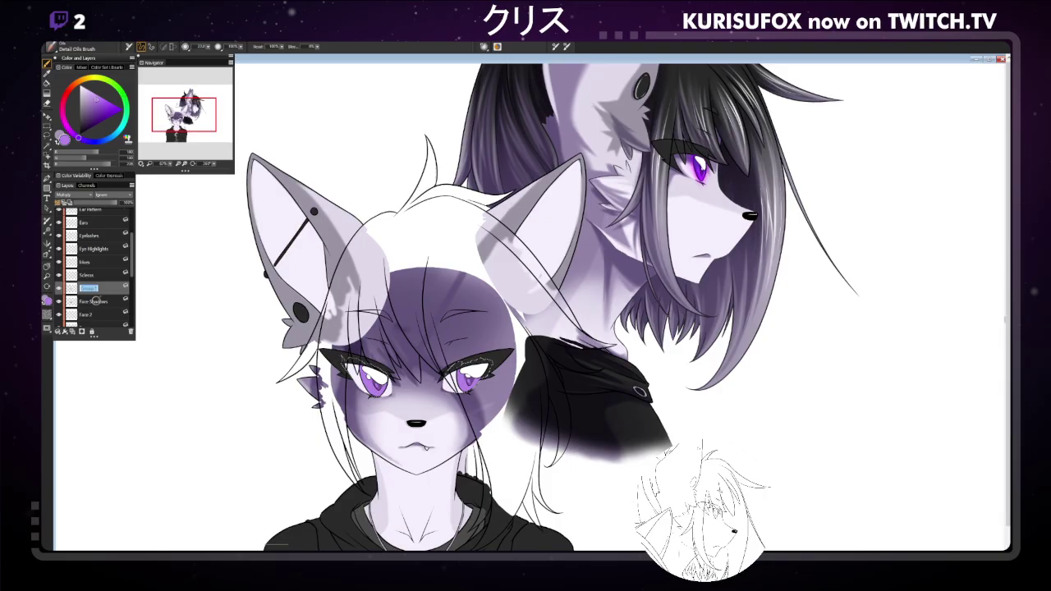
{"action": "type", "text": "Face Shadedows 2"}
{"action": "key", "text": "Return"}
{"action": "key", "text": "ctrl+s"}
Add a new layer above the irises layer, name it Eye Shadows and save the painting.
{"action": "left_click", "coordinate": [82, 263]}
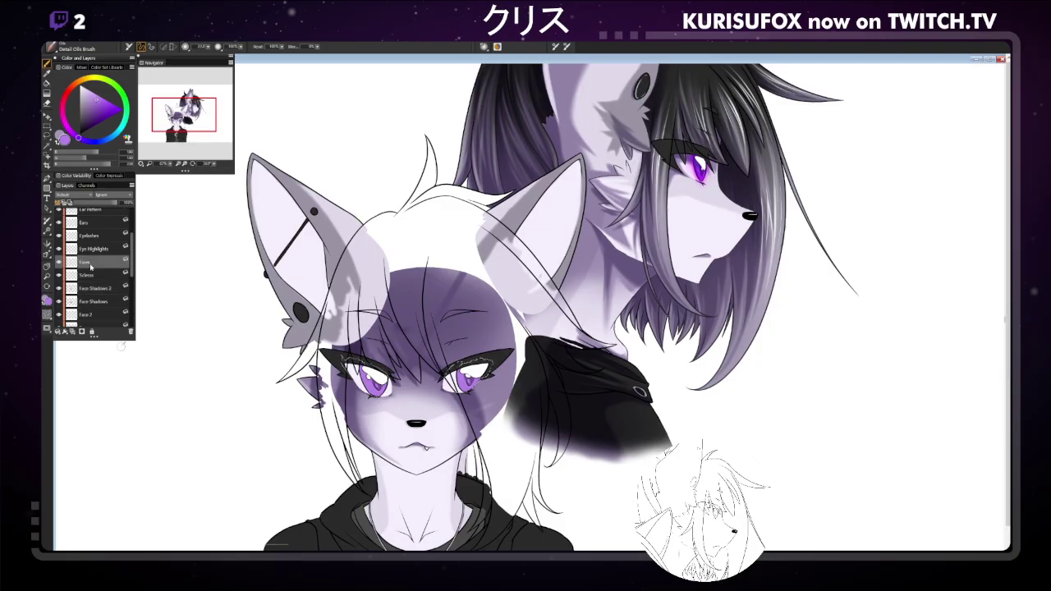
{"action": "left_click", "coordinate": [71, 332]}
{"action": "double_click", "coordinate": [87, 262]}
{"action": "type", "text": "Eye Shadows"}
{"action": "key", "text": "Return"}
{"action": "key", "text": "ctrl+s"}
Add a second eye shadow layer above Eye Shadows, name it Eye Shadows 2 and save the painting.
{"action": "left_click_drag", "start_coordinate": [100, 263], "coordinate": [107, 276]}
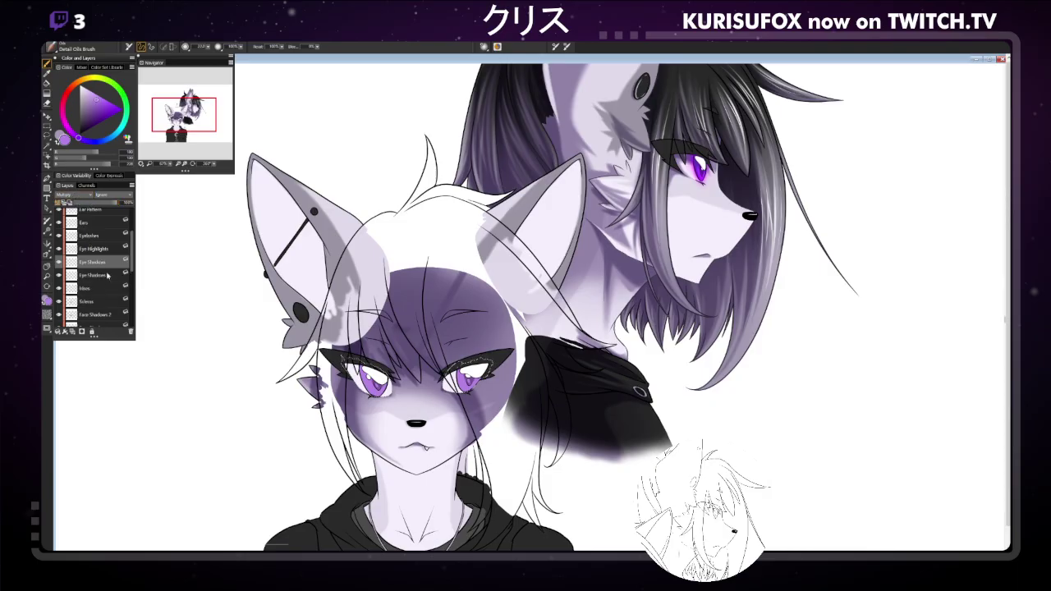
{"action": "double_click", "coordinate": [96, 261]}
{"action": "key", "text": "End"}
{"action": "type", "text": "2"}
{"action": "key", "text": "Return"}
{"action": "key", "text": "ctrl+s"}
Enlarge the brush and paint a light purple shadow over the front-view fox's eye on the Eye Shadows layer.
{"action": "left_click", "coordinate": [102, 274]}
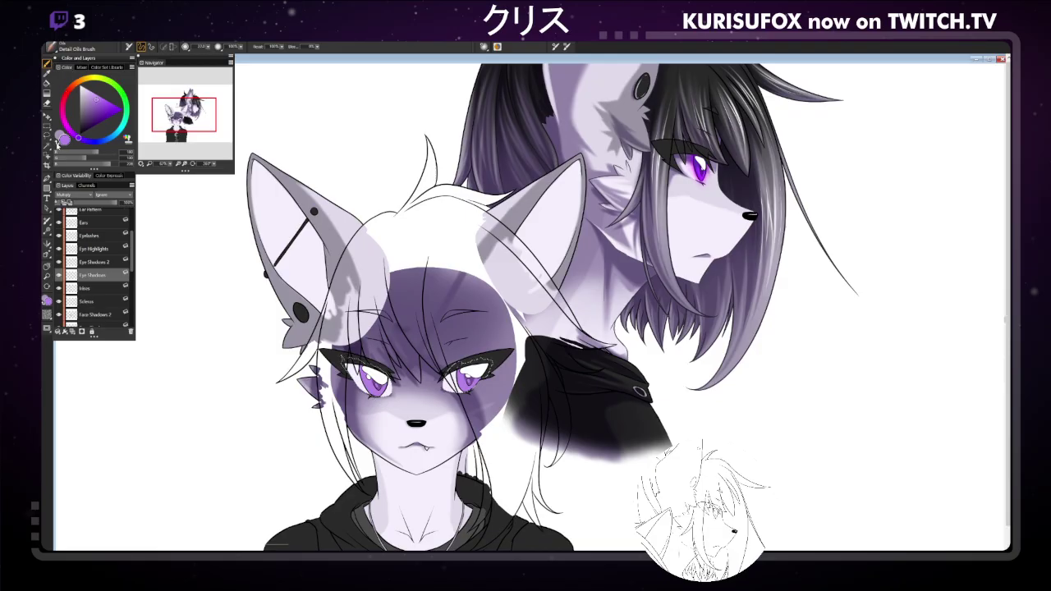
{"action": "left_click", "coordinate": [209, 47]}
{"action": "left_click_drag", "start_coordinate": [212, 48], "coordinate": [207, 47]}
{"action": "mouse_move", "coordinate": [323, 340]}
{"action": "left_mouse_down"}
{"action": "mouse_move", "coordinate": [349, 361]}
{"action": "mouse_move", "coordinate": [391, 366]}
{"action": "left_mouse_up"}
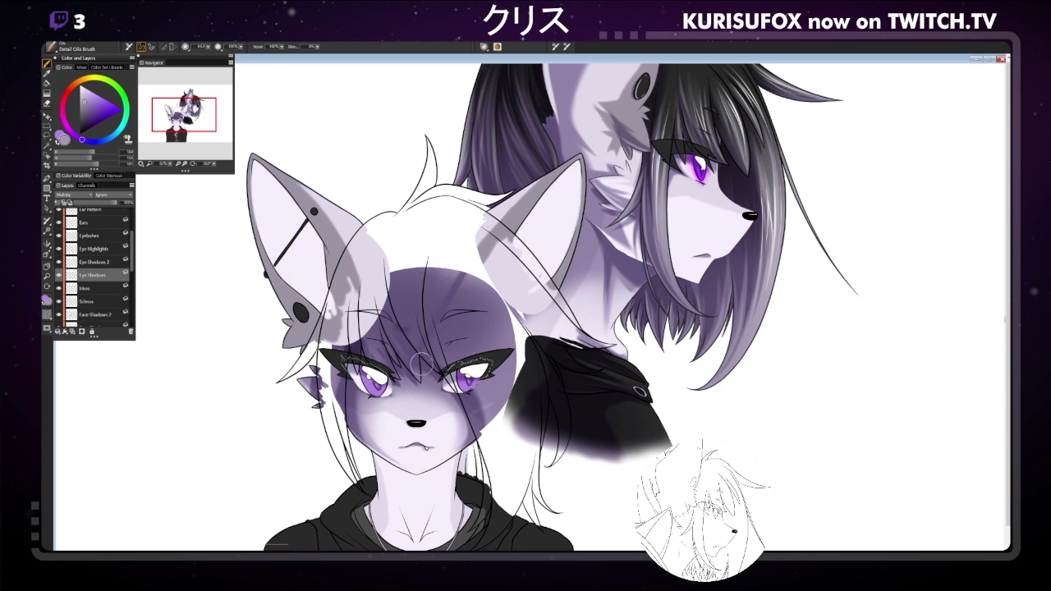
{"action": "left_click_drag", "start_coordinate": [340, 368], "coordinate": [340, 383]}
Extend the light purple shadow along the eye's upper lid and across its white and iris on Eye Shadows.
{"action": "left_click", "coordinate": [201, 165]}
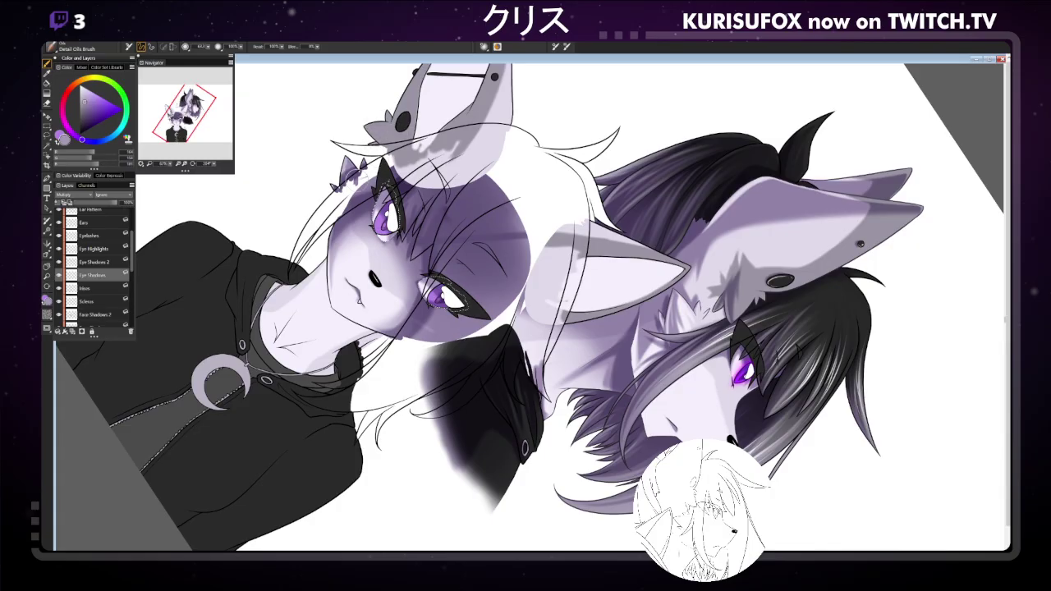
{"action": "left_click_drag", "start_coordinate": [360, 192], "coordinate": [363, 225]}
{"action": "left_click", "coordinate": [376, 243]}
{"action": "left_click", "coordinate": [383, 239]}
{"action": "left_click", "coordinate": [213, 165]}
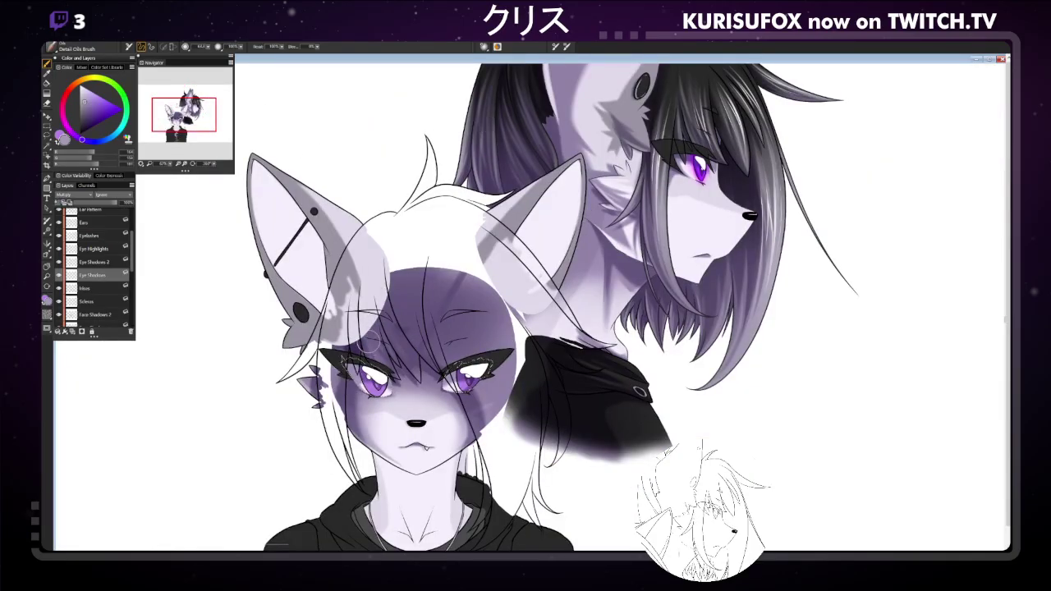
Reduce the brush size and refine the shadow edge beneath the eye's upper lashes.
{"action": "key", "text": "bracketleft"}
{"action": "key", "text": "bracketleft"}
{"action": "key", "text": "bracketleft"}
{"action": "key", "text": "bracketleft"}
{"action": "key", "text": "bracketleft"}
{"action": "key", "text": "bracketleft"}
{"action": "left_click_drag", "start_coordinate": [368, 358], "coordinate": [374, 366]}
{"action": "left_click_drag", "start_coordinate": [341, 358], "coordinate": [347, 366]}
Continue shading beneath the upper lids of both front-view eyes on the Eye Shadows layer.
{"action": "left_click", "coordinate": [213, 165]}
{"action": "left_click", "coordinate": [212, 164]}
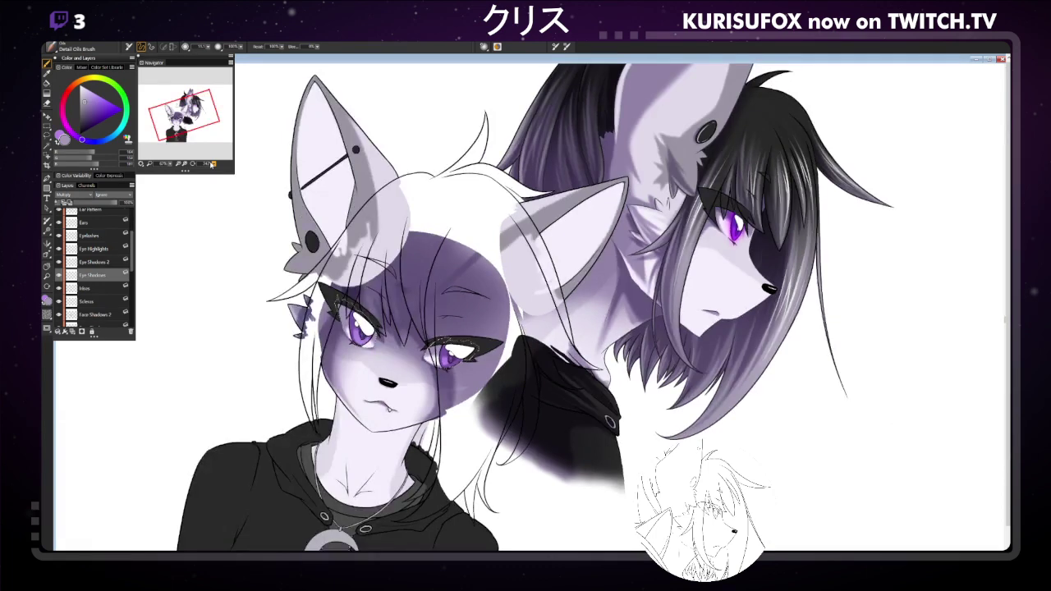
{"action": "left_click", "coordinate": [213, 164]}
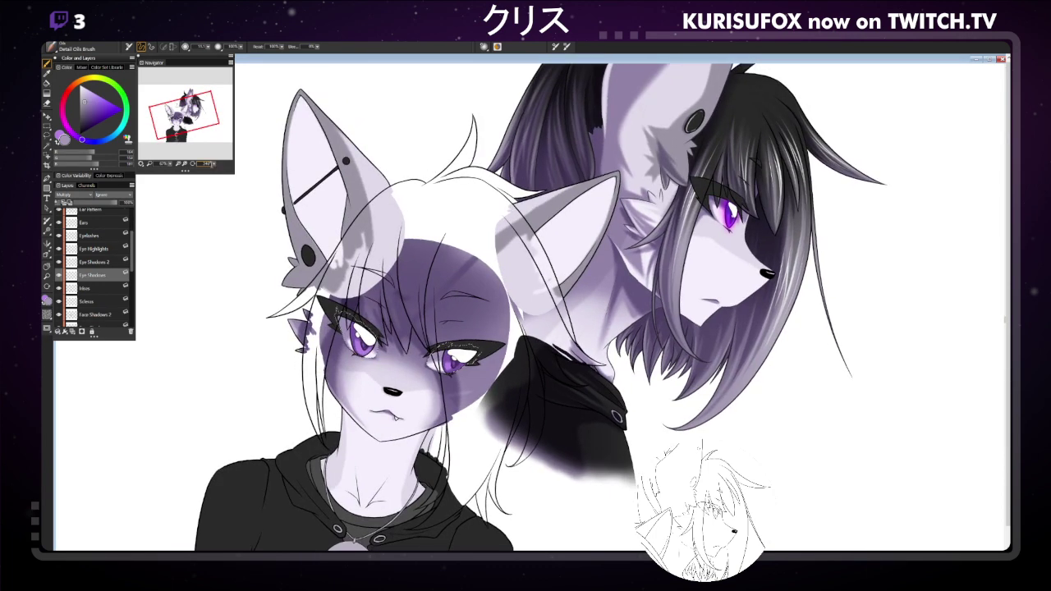
{"action": "left_click", "coordinate": [213, 165]}
{"action": "left_click", "coordinate": [213, 165]}
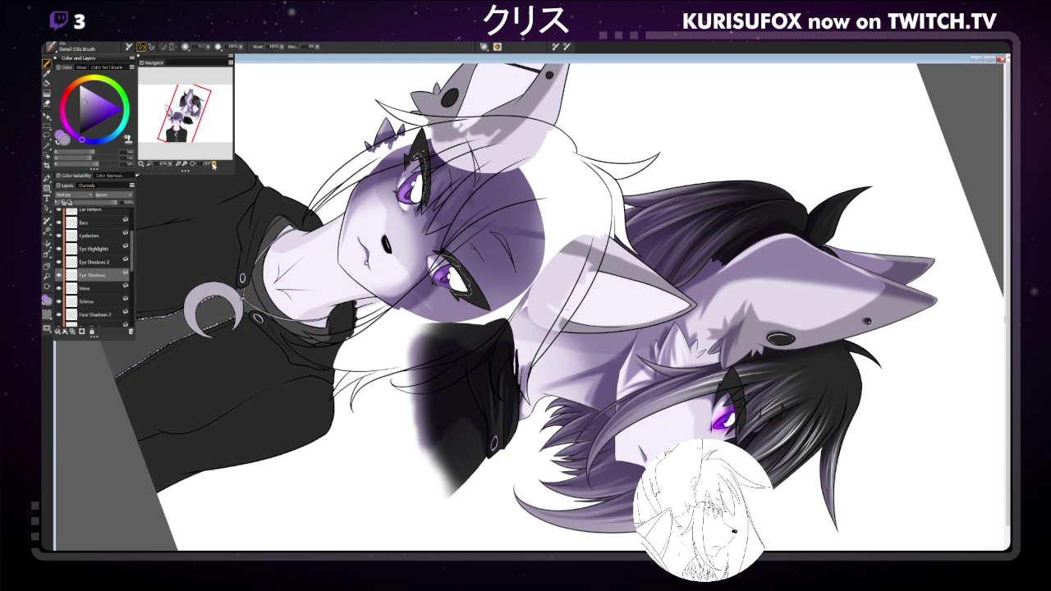
{"action": "key", "text": "-"}
{"action": "key", "text": "-"}
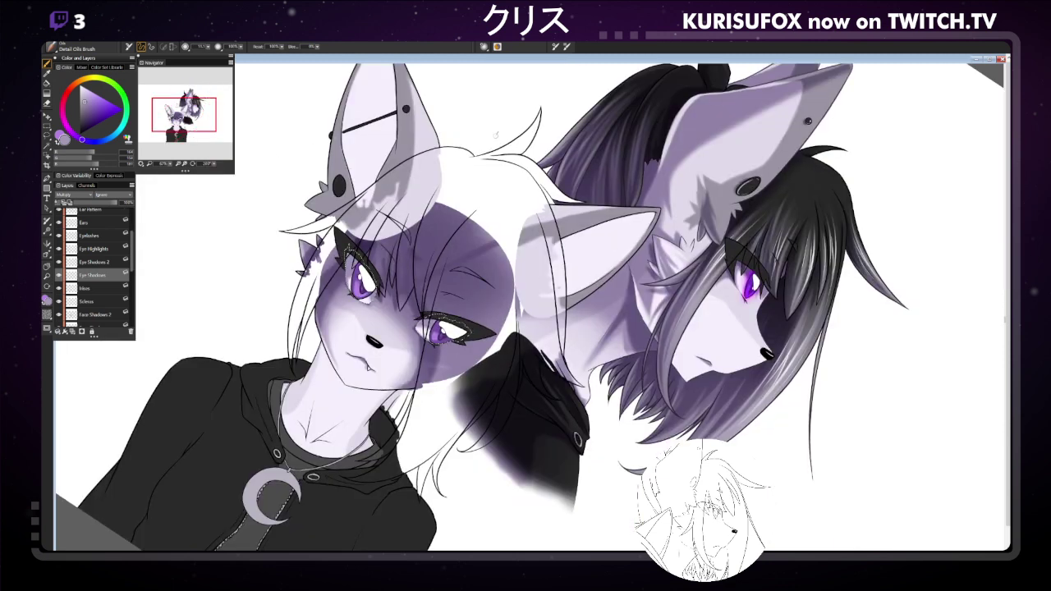
Vary the brush size and even out the soft shadow over the whites and irises of both eyes.
{"action": "key", "text": "bracketright"}
{"action": "key", "text": "bracketright"}
{"action": "key", "text": "bracketright"}
{"action": "key", "text": "bracketright"}
{"action": "key", "text": "bracketright"}
{"action": "key", "text": "bracketright"}
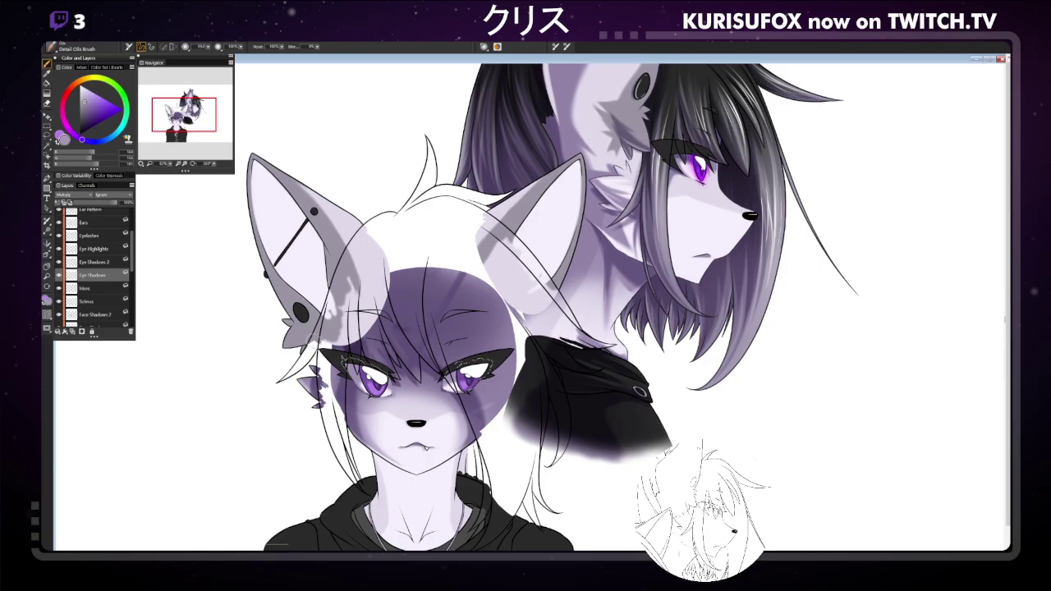
{"action": "key", "text": "bracketleft"}
{"action": "key", "text": "bracketleft"}
{"action": "key", "text": "bracketleft"}
{"action": "key", "text": "bracketright"}
{"action": "key", "text": "bracketright"}
Paint a deeper layer of shading under the upper lids on Eye Shadows 2, cleaning it up with the eraser.
{"action": "left_click", "coordinate": [97, 262]}
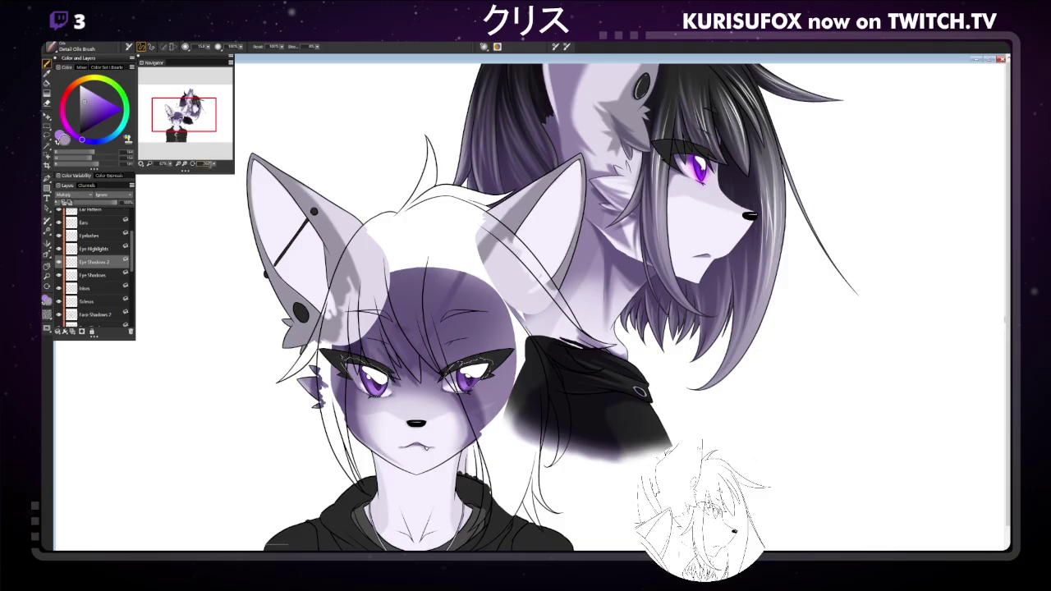
{"action": "left_click", "coordinate": [196, 163]}
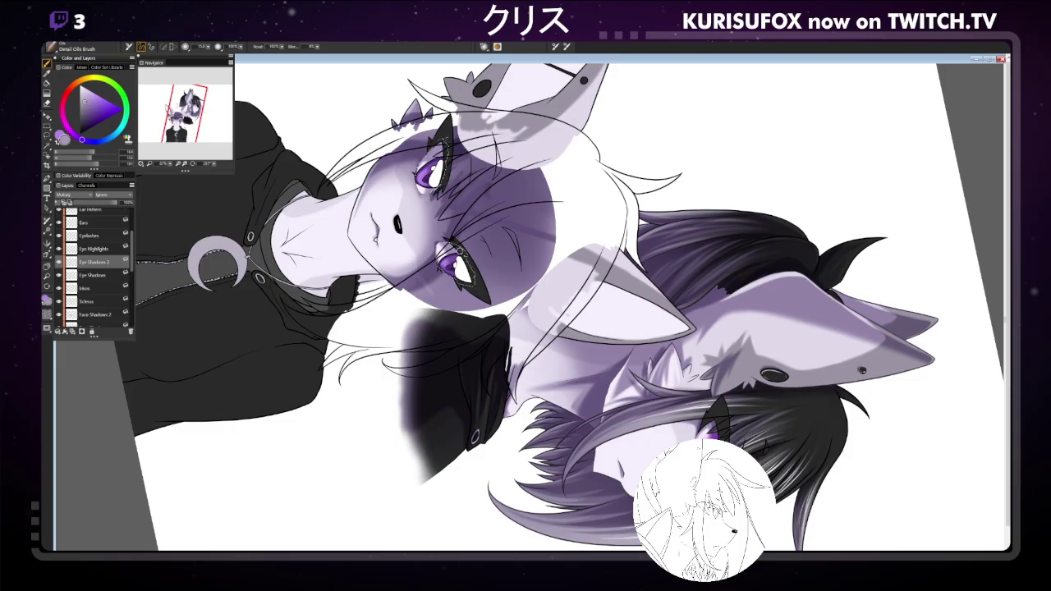
{"action": "key", "text": "i"}
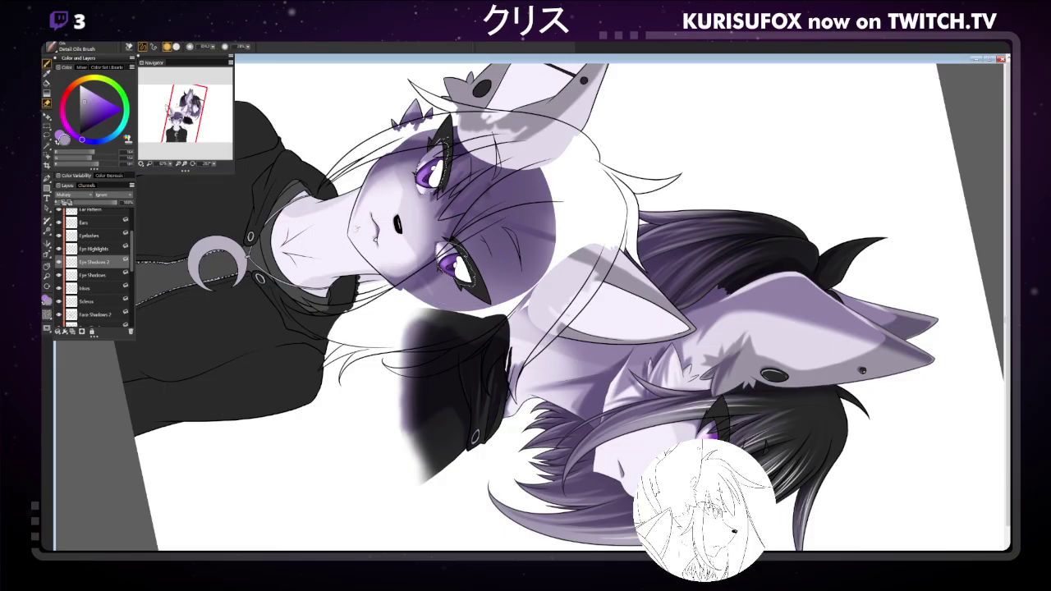
{"action": "key", "text": "p"}
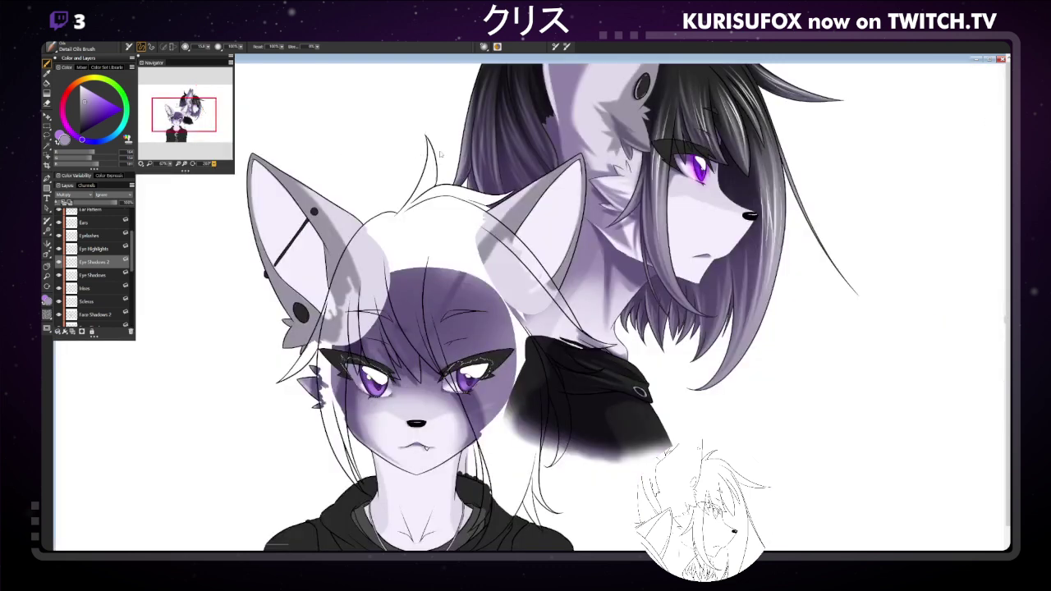
{"action": "key", "text": "ctrl+at"}
Enlarge the brush, darken the upper part of the hair-side eye on Eye Shadows 2 and switch to the eraser.
{"action": "key", "text": "bracketright"}
{"action": "key", "text": "bracketright"}
{"action": "left_click_drag", "start_coordinate": [491, 359], "coordinate": [444, 370]}
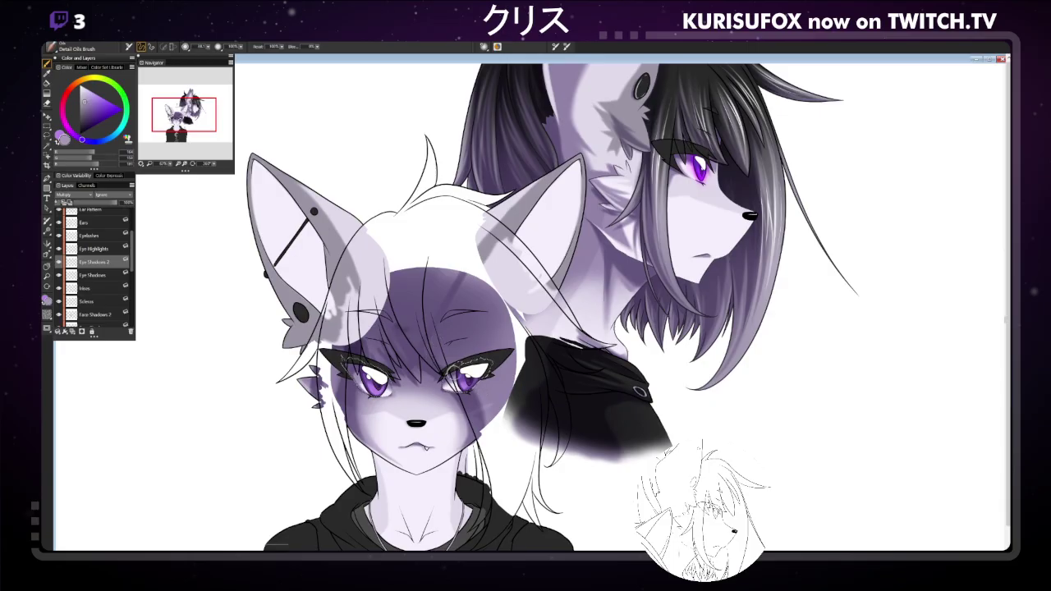
{"action": "left_click_drag", "start_coordinate": [212, 47], "coordinate": [239, 47]}
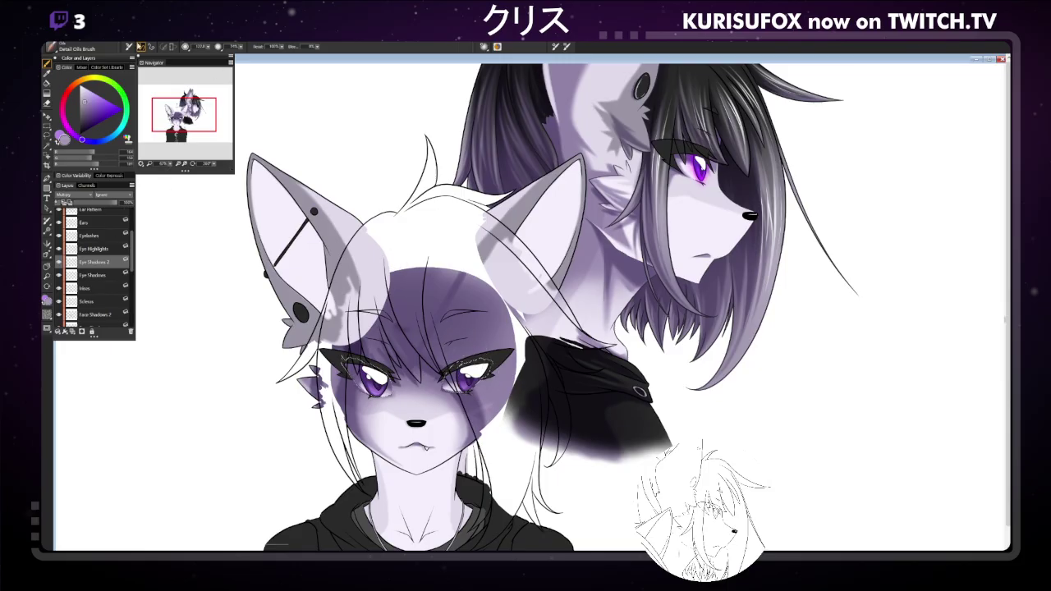
{"action": "key", "text": "f"}
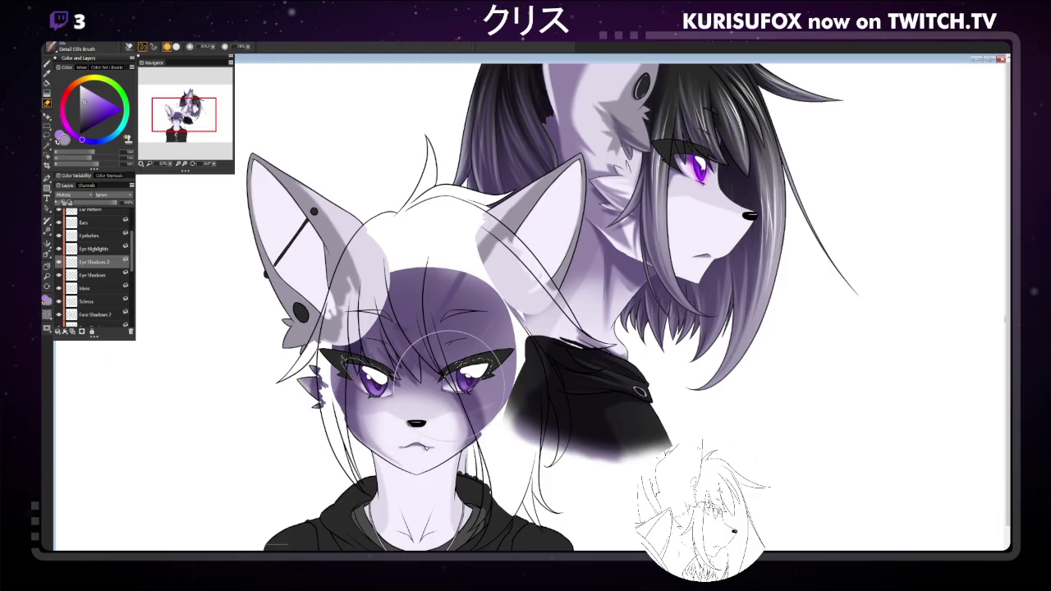
Rework the eye shading on the Eye Shadows layer with the brush and eraser, and reselect Eye Shadows 2.
{"action": "left_click", "coordinate": [97, 274]}
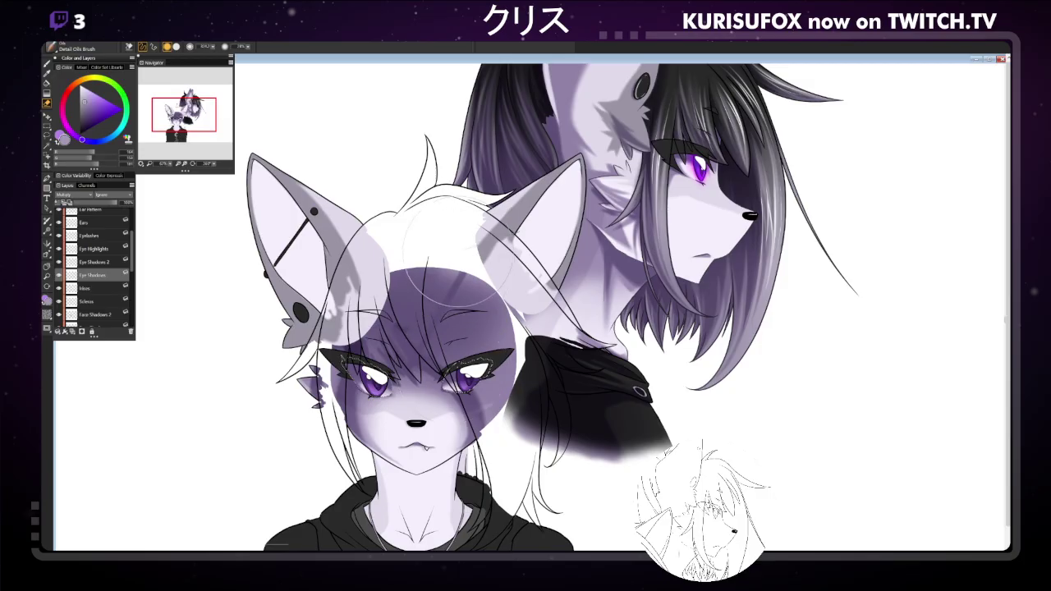
{"action": "key", "text": "p"}
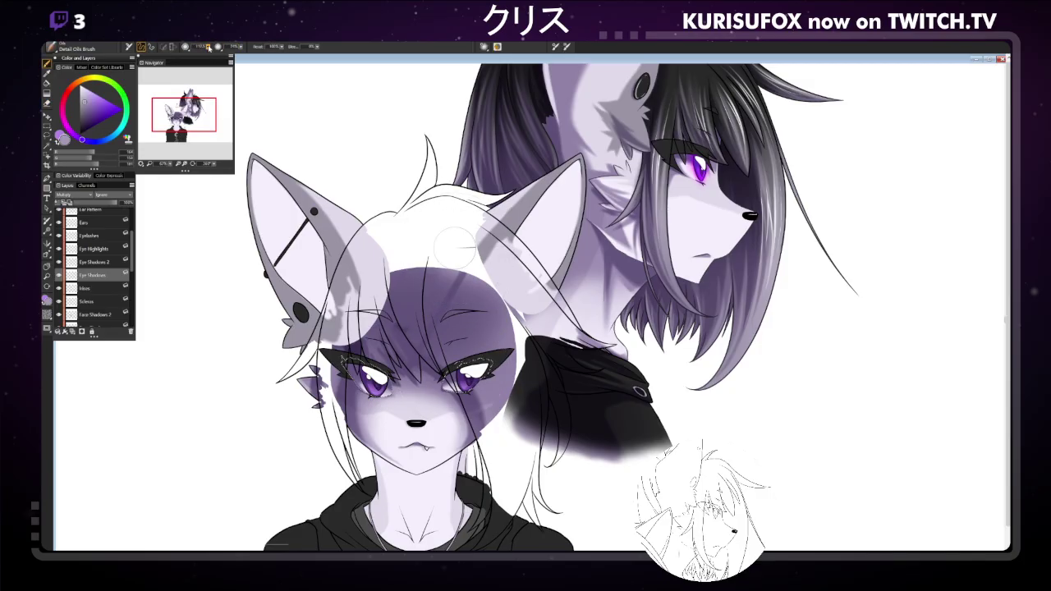
{"action": "left_click_drag", "start_coordinate": [209, 46], "coordinate": [198, 47]}
{"action": "left_click_drag", "start_coordinate": [344, 363], "coordinate": [352, 371]}
{"action": "key", "text": "d"}
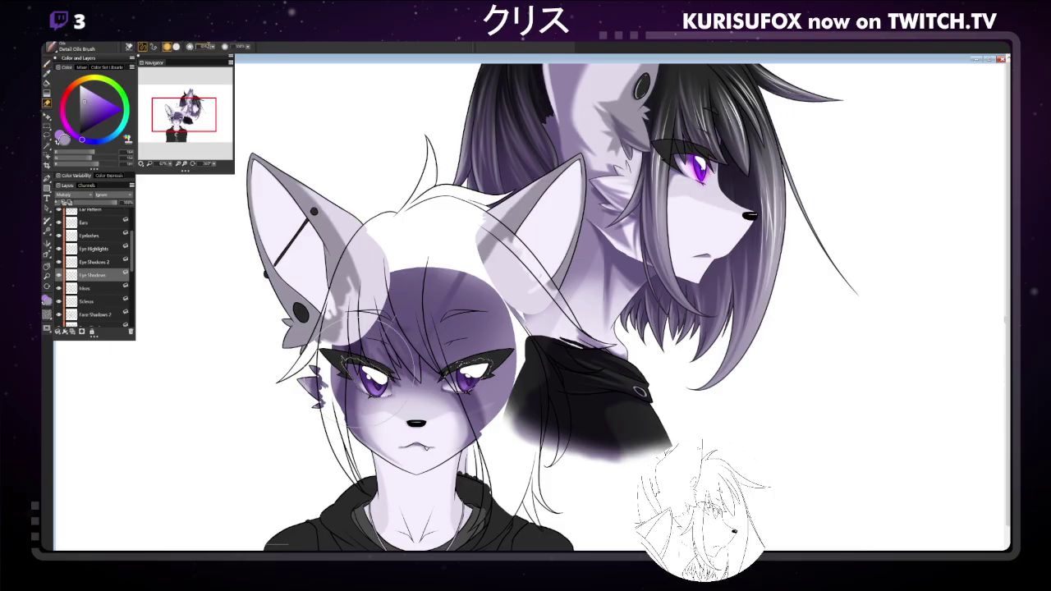
{"action": "left_click_drag", "start_coordinate": [379, 376], "coordinate": [410, 329]}
{"action": "left_click", "coordinate": [103, 261]}
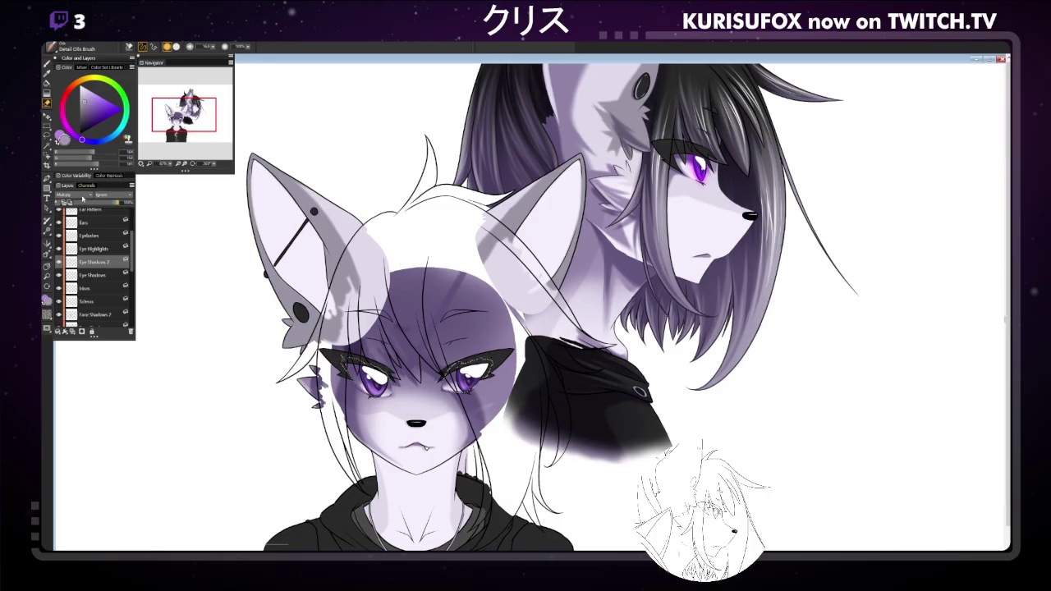
Touch up the eyes' white highlights on the Eye Highlights layer with a small Scratchboard Tool brush.
{"action": "left_click", "coordinate": [110, 249]}
{"action": "left_click", "coordinate": [83, 86]}
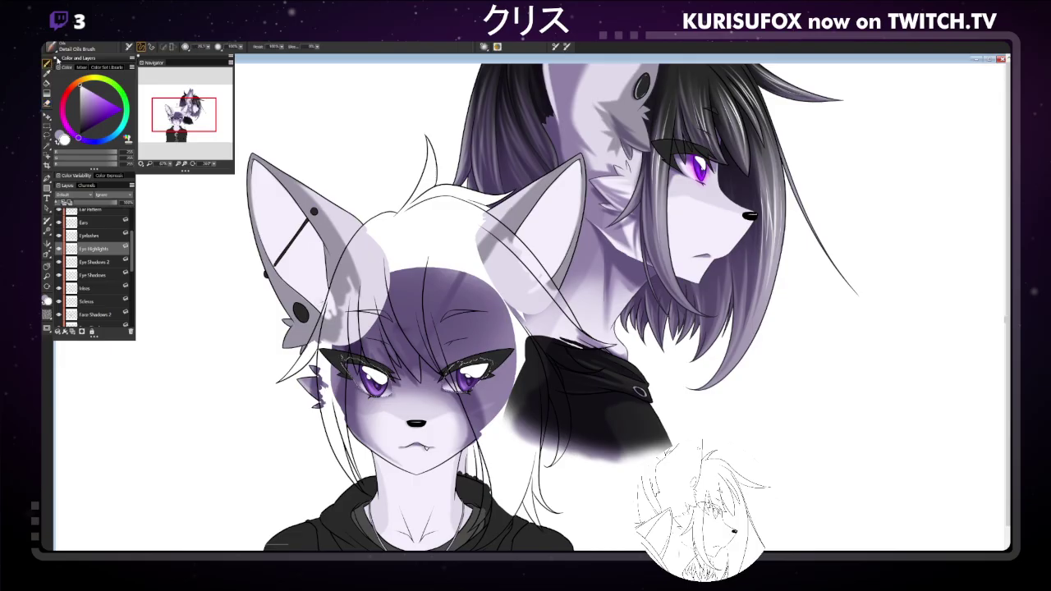
{"action": "left_click", "coordinate": [74, 48]}
{"action": "left_click", "coordinate": [143, 160]}
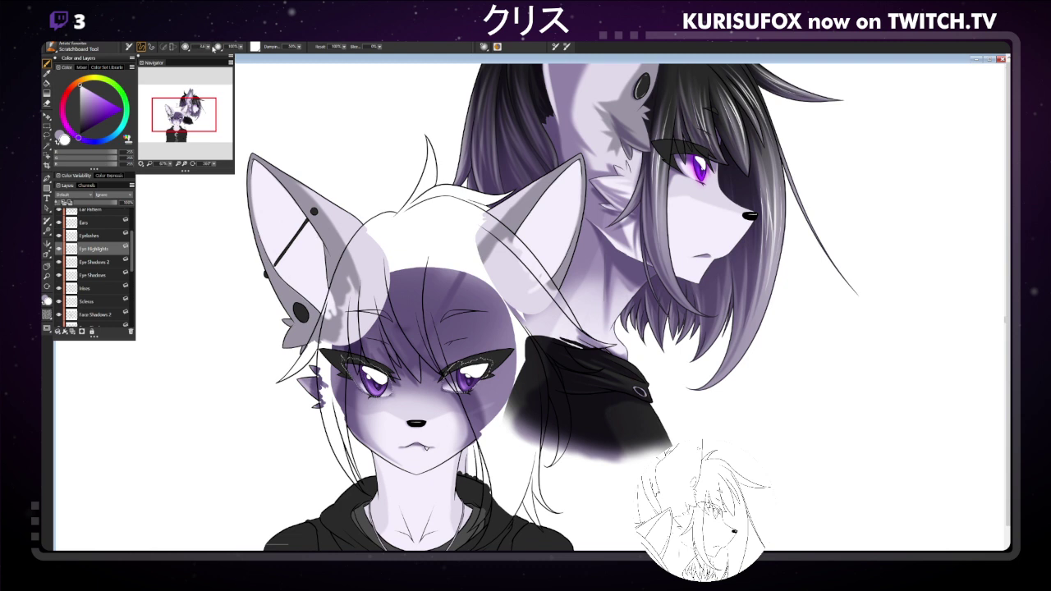
{"action": "left_click_drag", "start_coordinate": [215, 47], "coordinate": [220, 48]}
{"action": "key", "text": "ctrl+minus"}
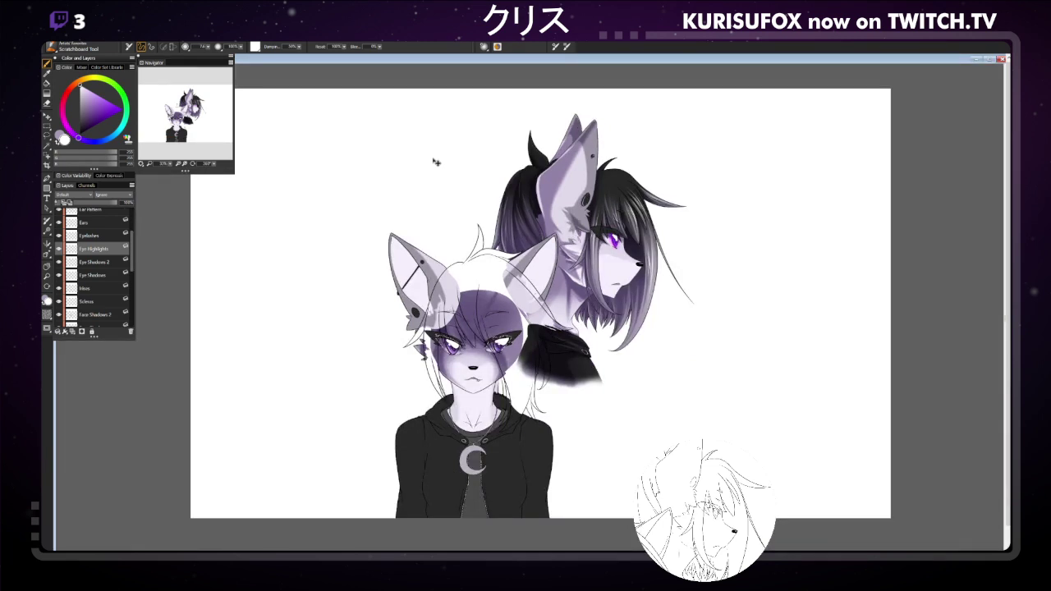
{"action": "key", "text": "ctrl+plus"}
{"action": "key", "text": "ctrl+plus"}
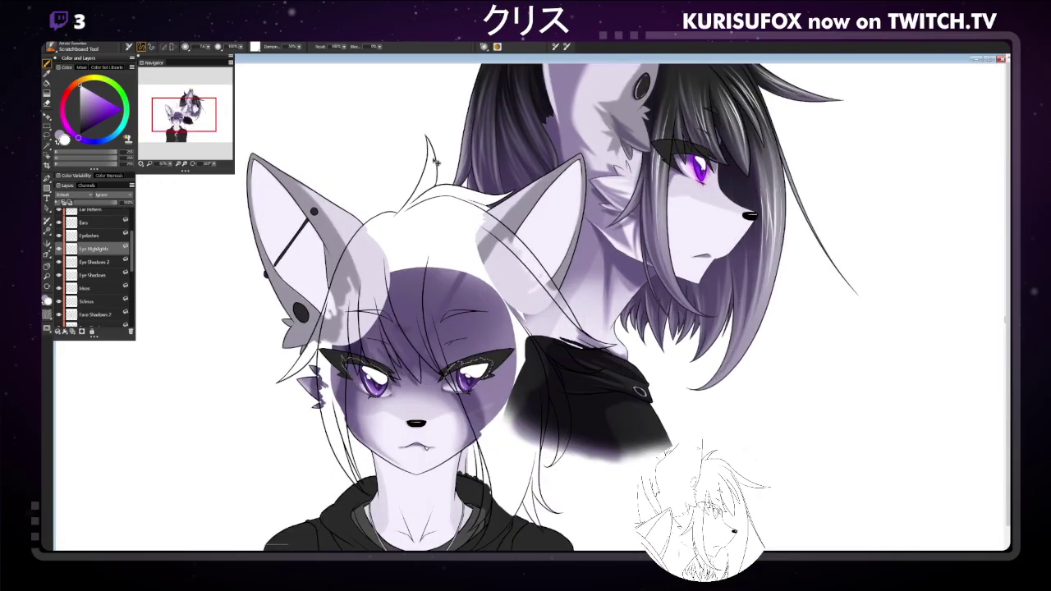
Refine the shading on Eye Shadows 2 in a muted purple with the Detail Oils Brush, adjusting its size and opacity.
{"action": "left_click", "coordinate": [112, 261]}
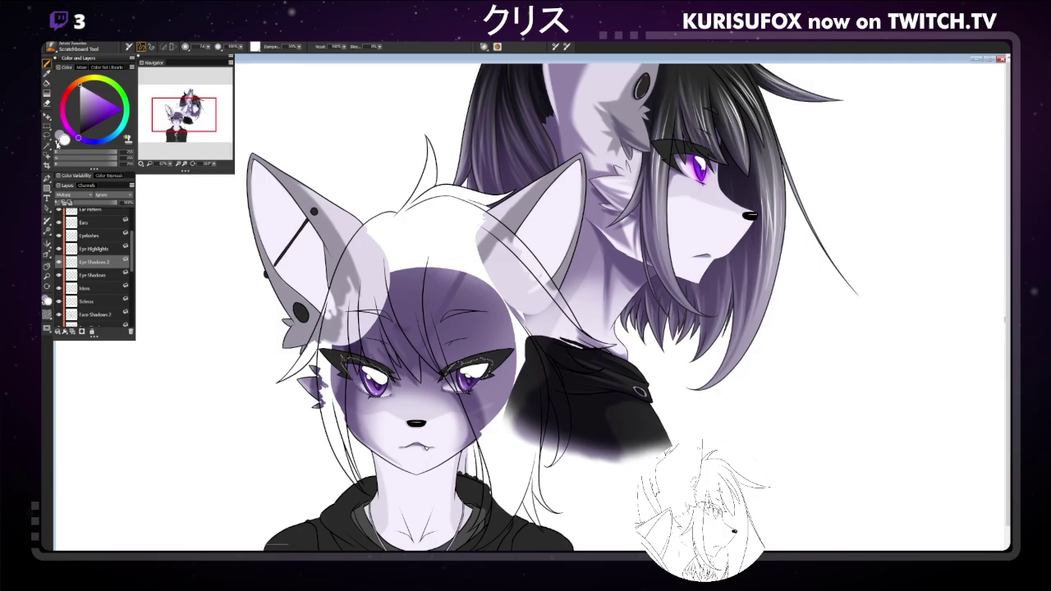
{"action": "left_click_drag", "start_coordinate": [81, 107], "coordinate": [86, 111]}
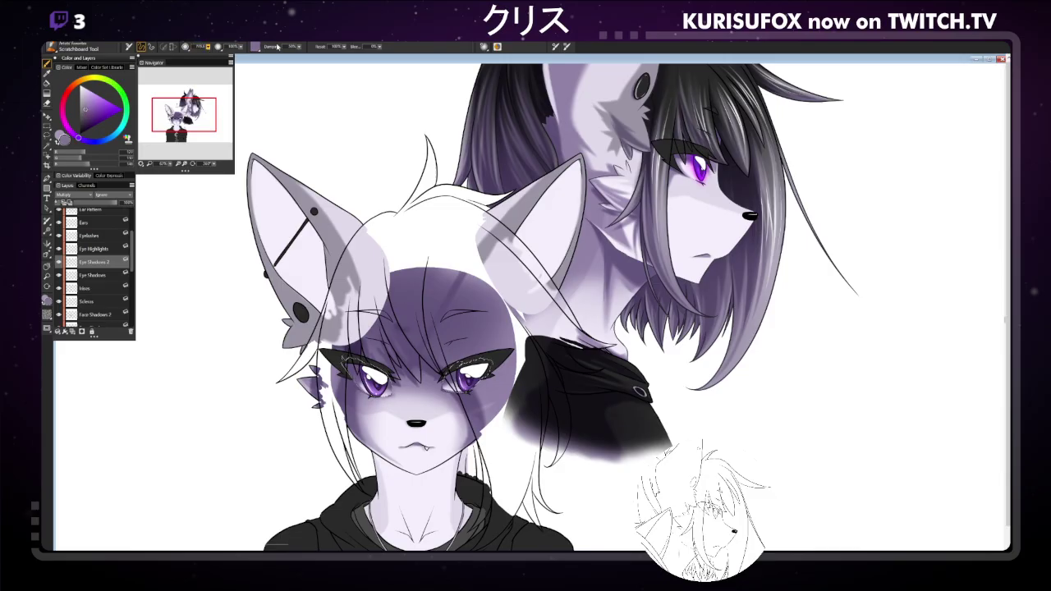
{"action": "left_click_drag", "start_coordinate": [207, 53], "coordinate": [206, 48]}
{"action": "left_click", "coordinate": [52, 48]}
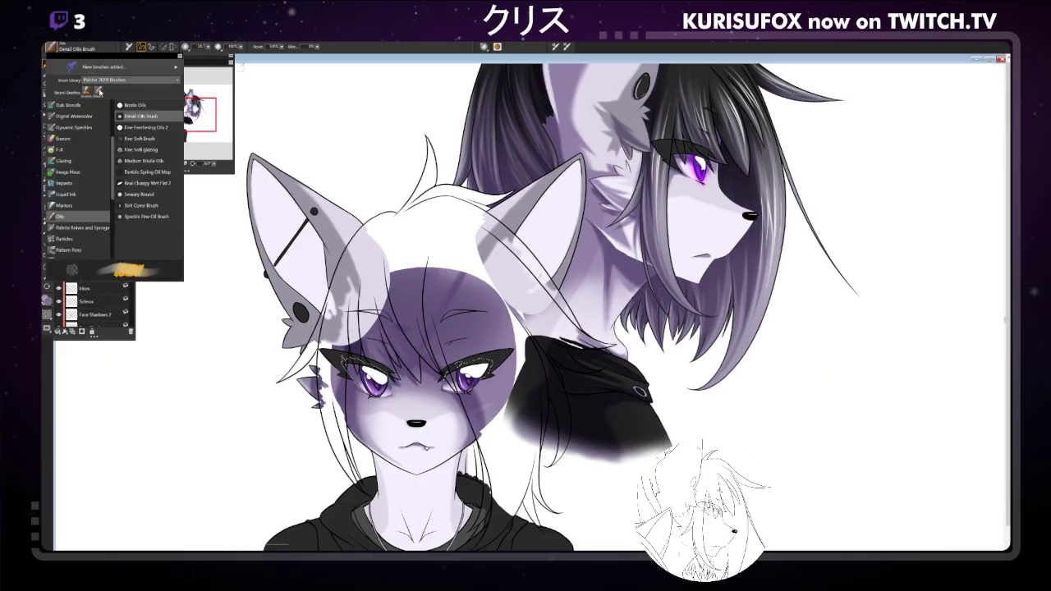
{"action": "left_click", "coordinate": [208, 48]}
{"action": "left_click_drag", "start_coordinate": [210, 48], "coordinate": [240, 48]}
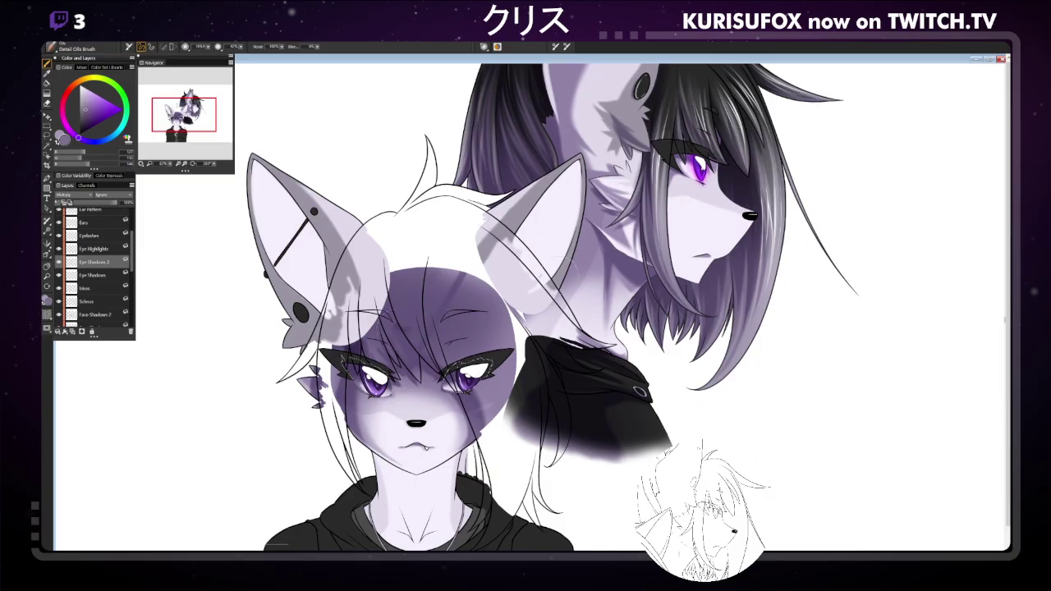
Show the front-view character's Hair color layer and save the file.
{"action": "key", "text": "ctrl+minus"}
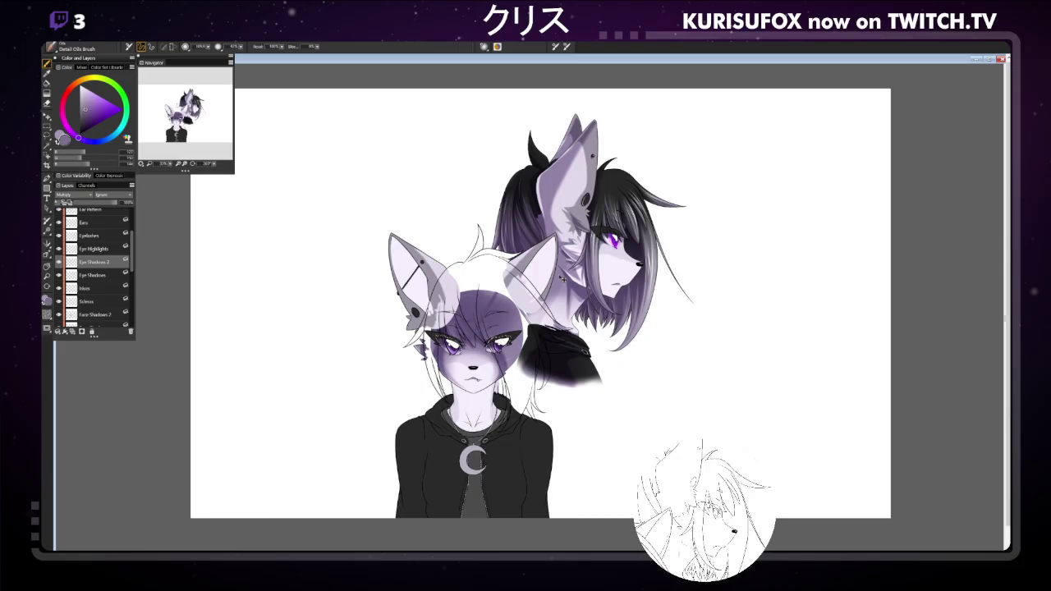
{"action": "key", "text": "ctrl+plus"}
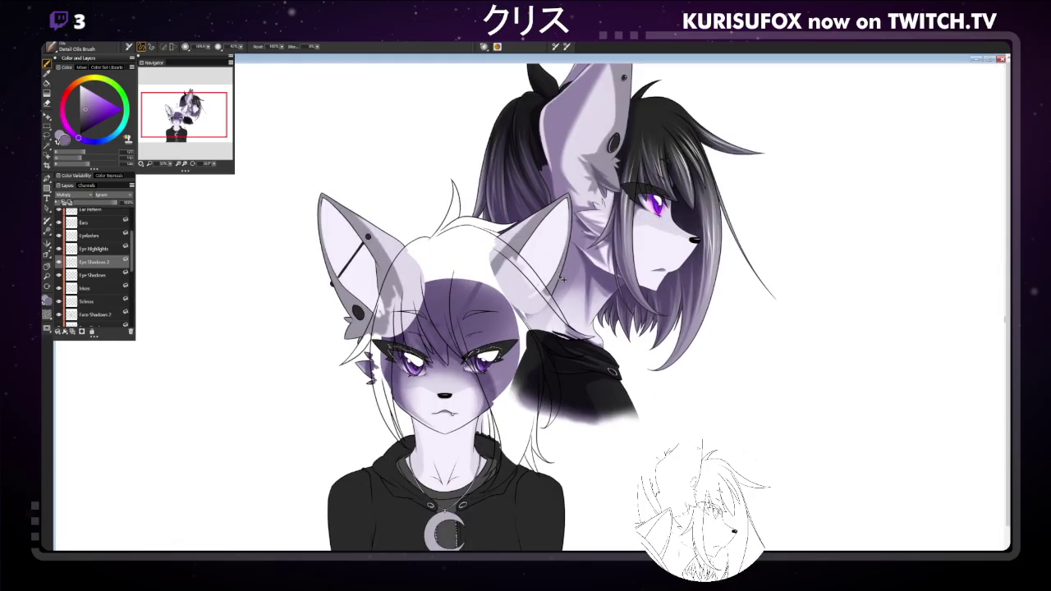
{"action": "scroll", "coordinate": [129, 243], "scroll_direction": "up", "scroll_amount": 3}
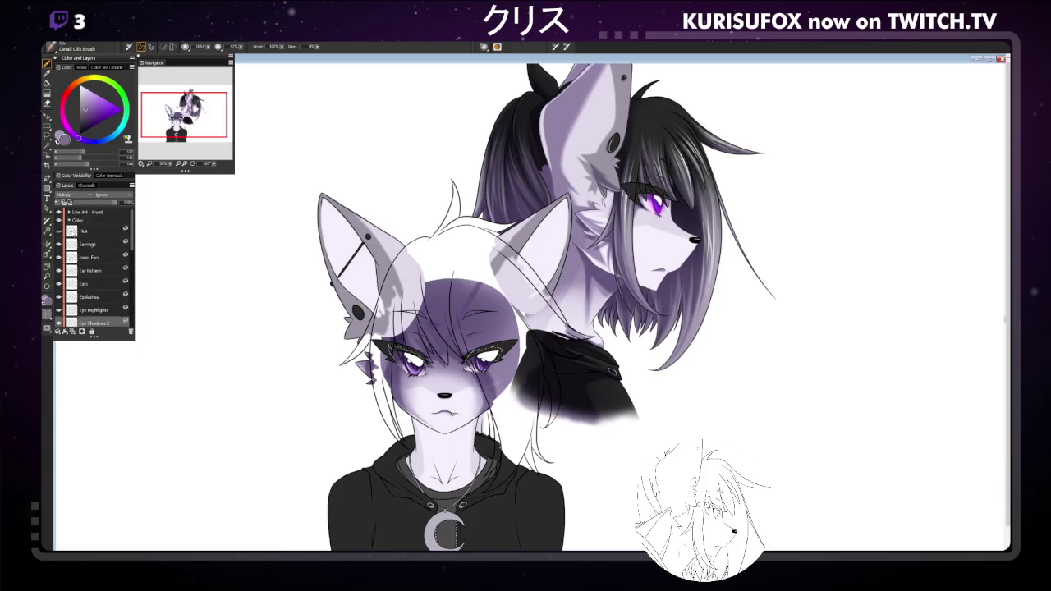
{"action": "left_click", "coordinate": [59, 232]}
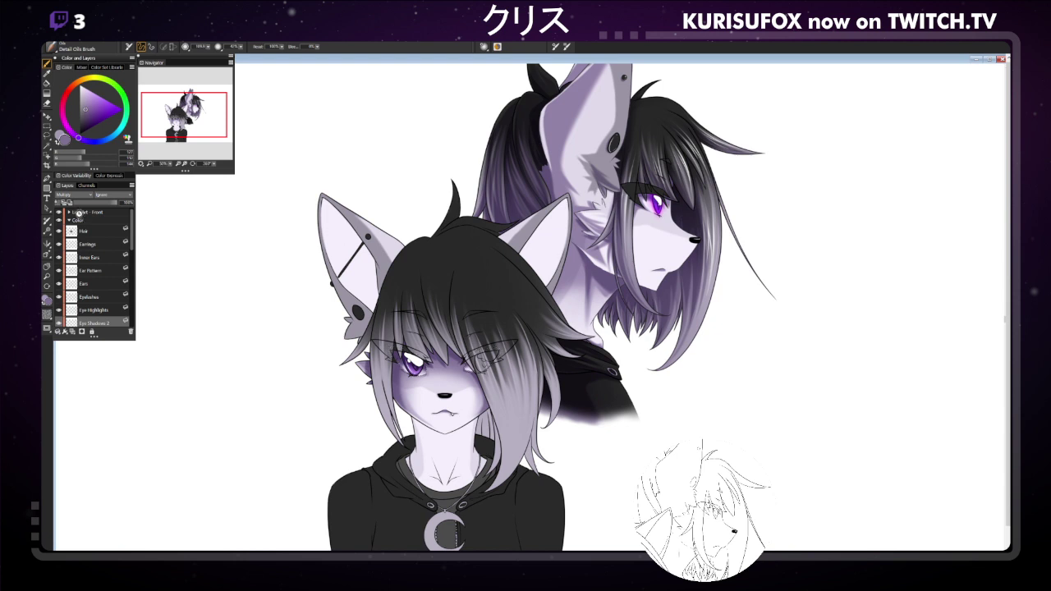
{"action": "key", "text": "ctrl+s"}
Refine the shading on the Face Shadows 2 layer with a smaller brush.
{"action": "left_click_drag", "start_coordinate": [132, 235], "coordinate": [133, 271]}
{"action": "left_click", "coordinate": [95, 272]}
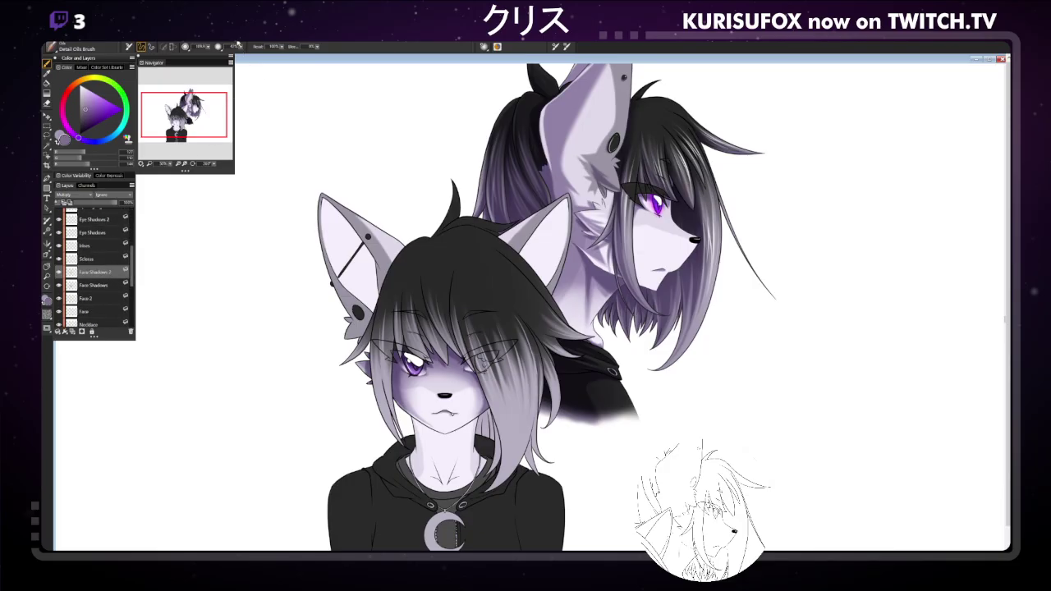
{"action": "key", "text": "bracketleft"}
{"action": "key", "text": "bracketleft"}
{"action": "key", "text": "bracketleft"}
{"action": "key", "text": "bracketleft"}
{"action": "key", "text": "bracketleft"}
{"action": "key", "text": "bracketleft"}
{"action": "key", "text": "ctrl+minus"}
{"action": "key", "text": "ctrl+minus"}
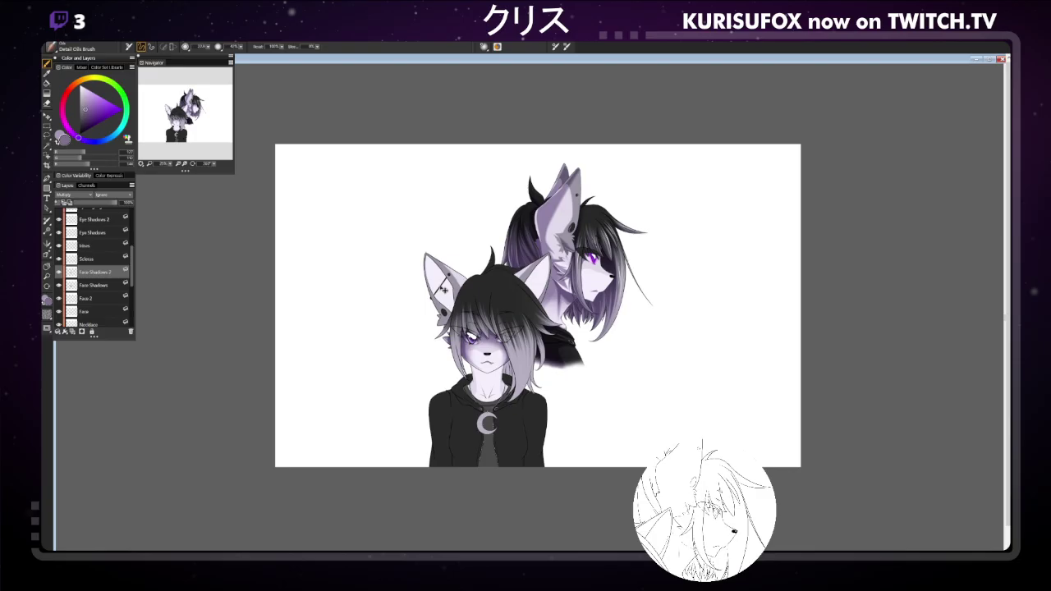
{"action": "key", "text": "ctrl+plus"}
{"action": "key", "text": "ctrl+plus"}
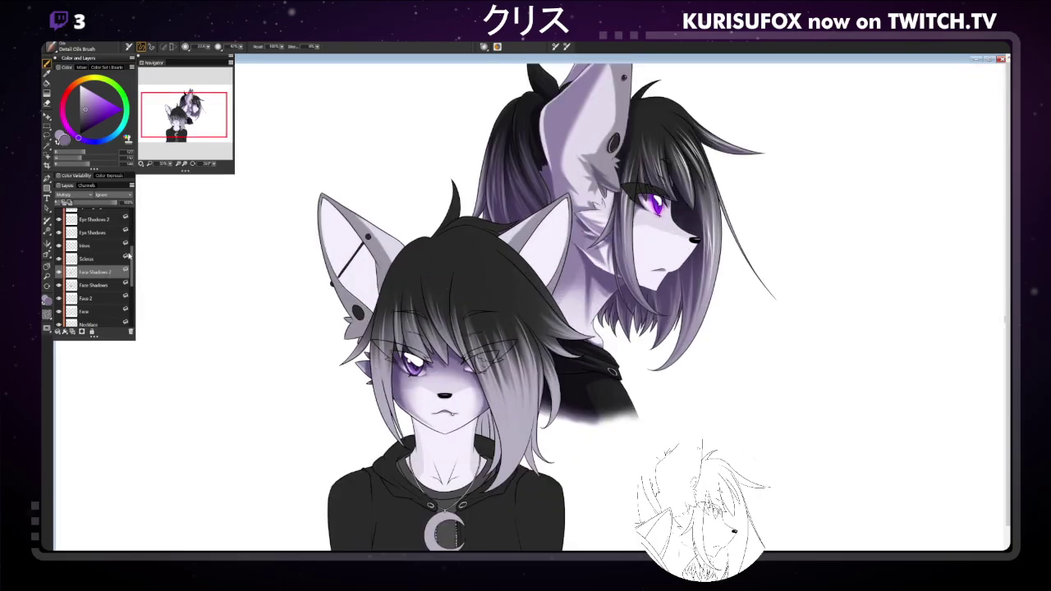
Move the Eyelashes layer from the Color group into the Line Art - Front group, directly below the lash line art.
{"action": "scroll", "coordinate": [123, 257], "scroll_direction": "up", "scroll_amount": 3}
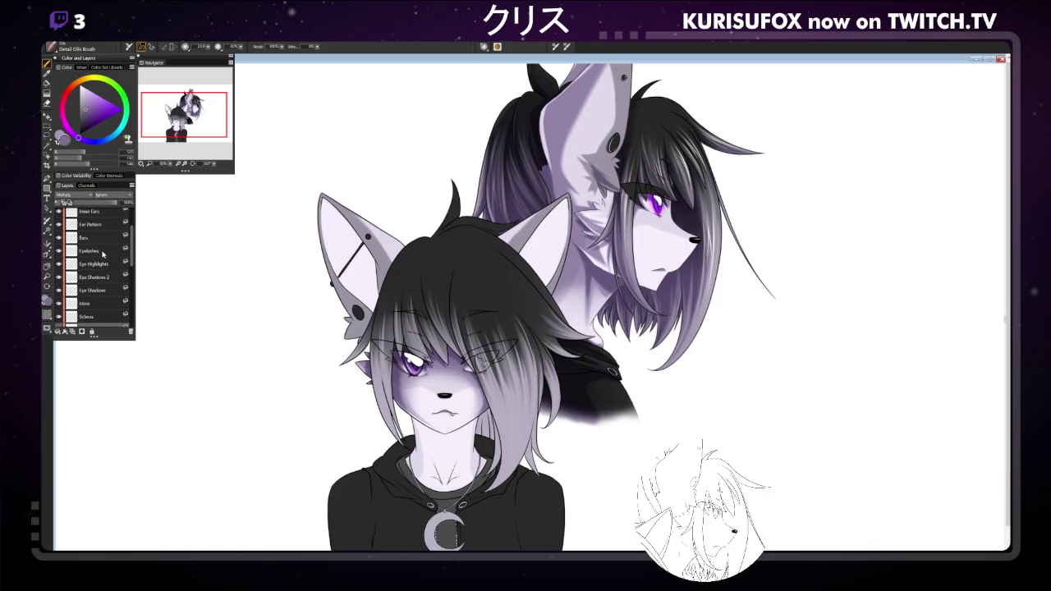
{"action": "left_click", "coordinate": [104, 238]}
{"action": "scroll", "coordinate": [104, 230], "scroll_direction": "up", "scroll_amount": 3}
{"action": "left_click_drag", "start_coordinate": [105, 233], "coordinate": [71, 214]}
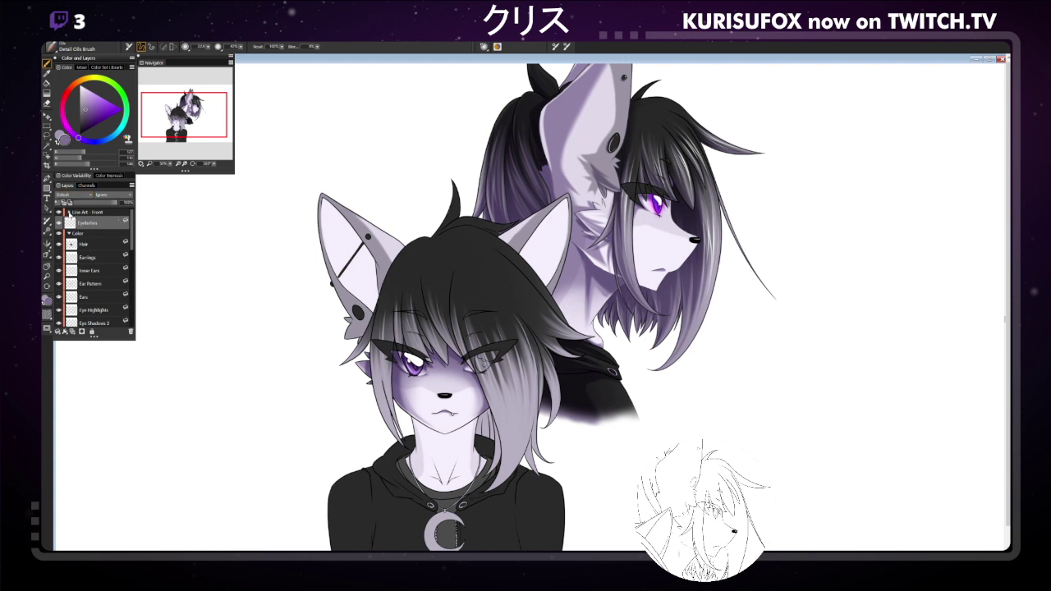
{"action": "left_click", "coordinate": [69, 212]}
{"action": "left_click_drag", "start_coordinate": [131, 221], "coordinate": [124, 256]}
{"action": "scroll", "coordinate": [107, 222], "scroll_direction": "up", "scroll_amount": 3}
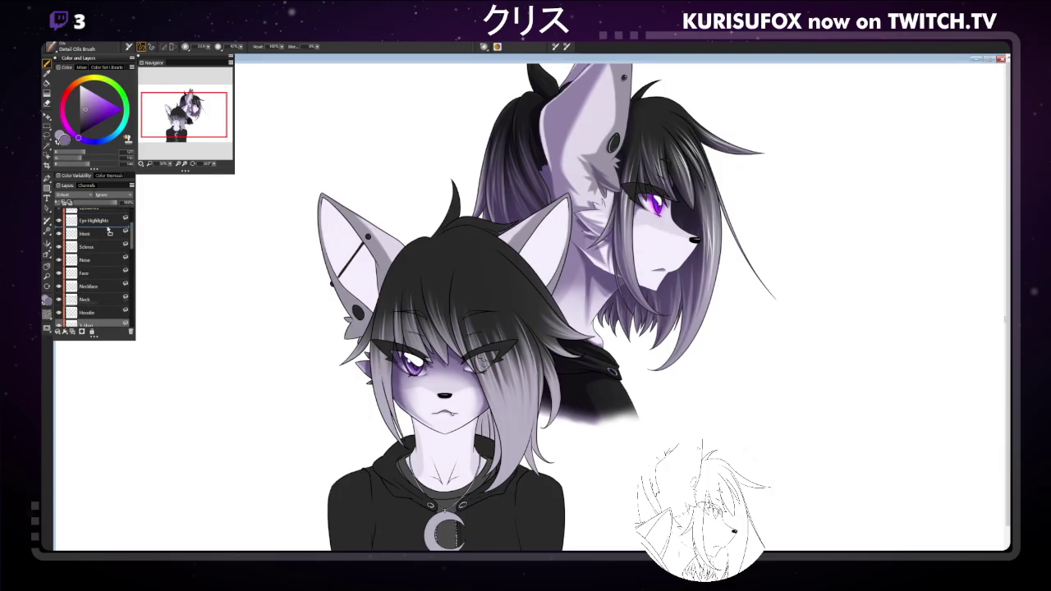
{"action": "scroll", "coordinate": [105, 238], "scroll_direction": "up", "scroll_amount": 2}
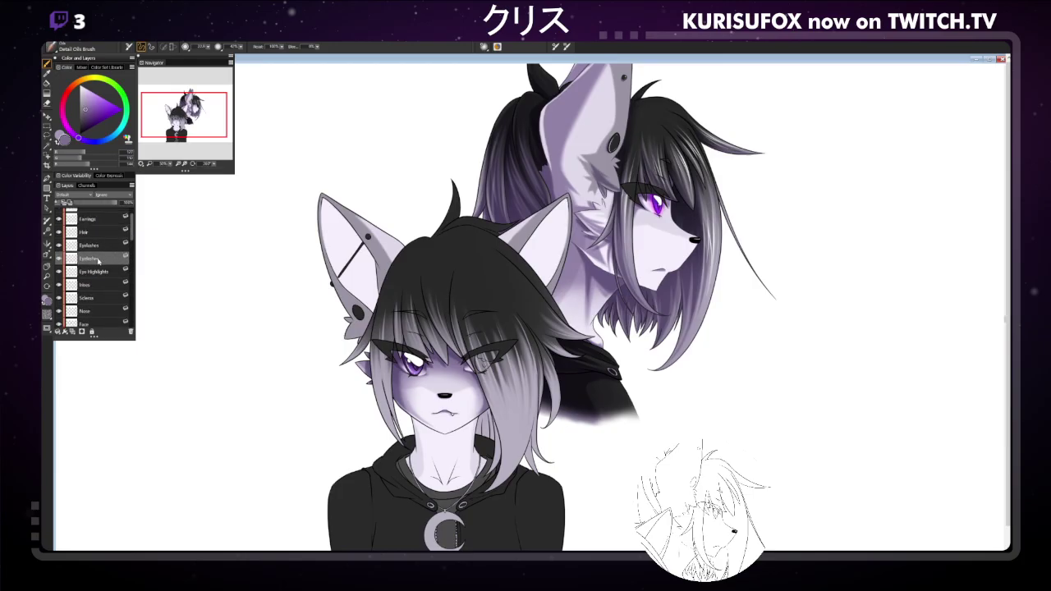
Rename the moved layer as Eyelashes Color and tidy its edges with a resized eraser.
{"action": "double_click", "coordinate": [90, 259]}
{"action": "key", "text": "End"}
{"action": "type", "text": "Color"}
{"action": "key", "text": "Return"}
{"action": "left_click", "coordinate": [48, 103]}
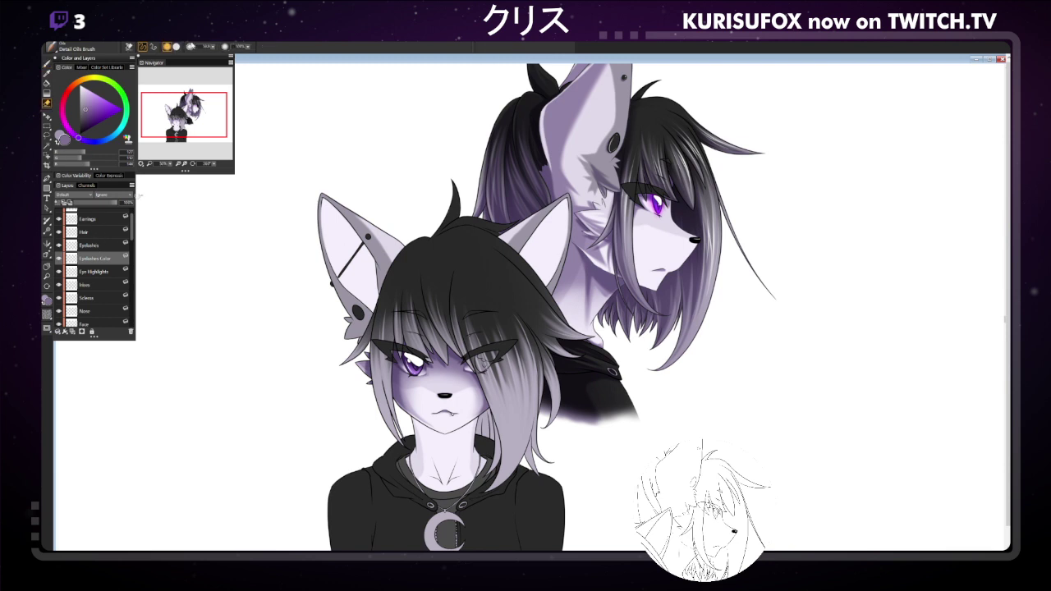
{"action": "left_click", "coordinate": [238, 46]}
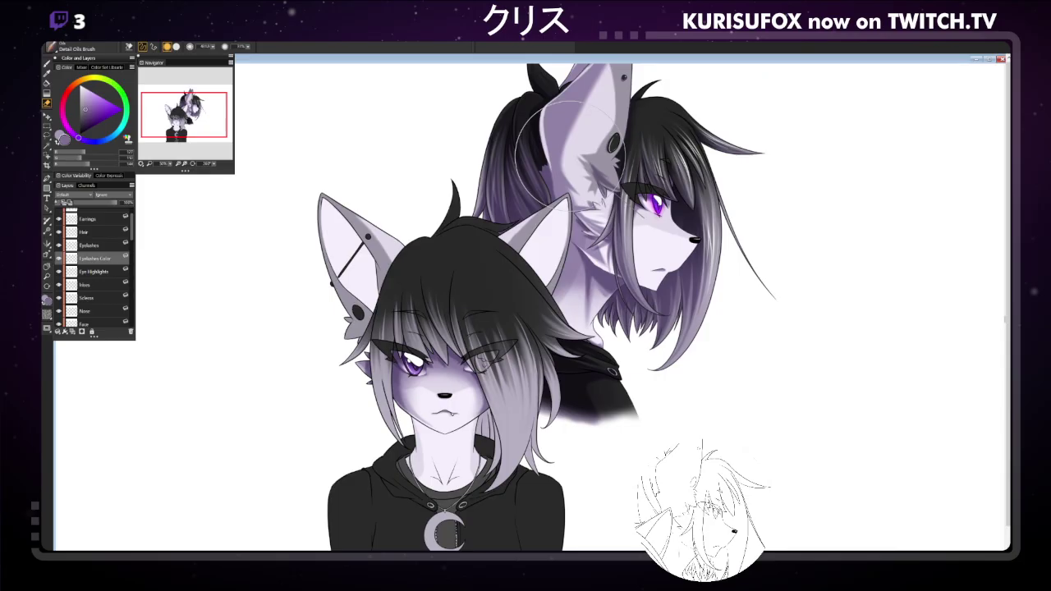
{"action": "key", "text": "b"}
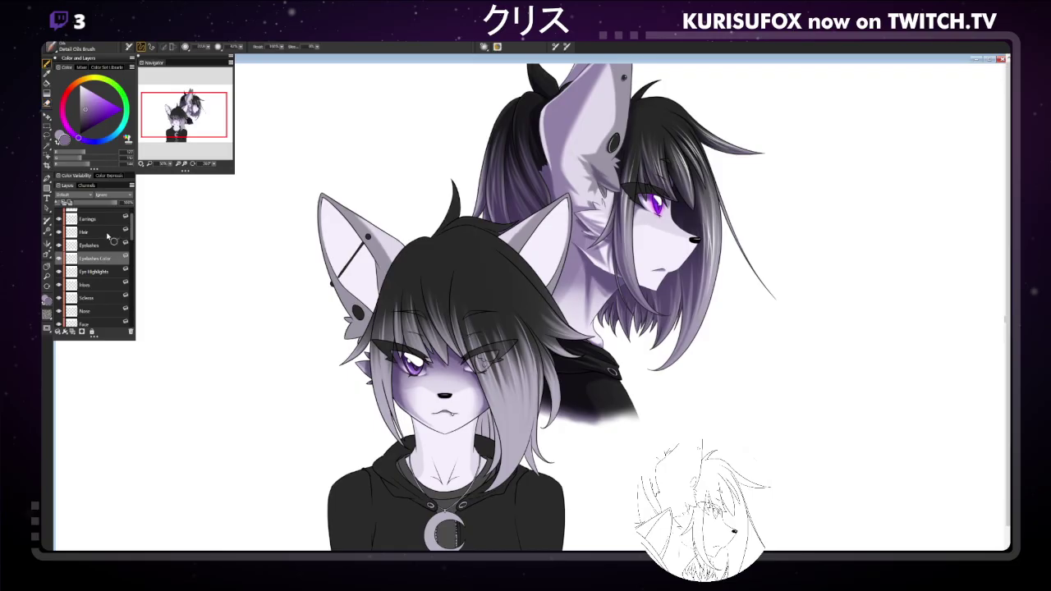
Collapse the Line Art - Front group, load the Hair color layer's contents as a selection and add a new layer above it.
{"action": "left_click", "coordinate": [106, 220]}
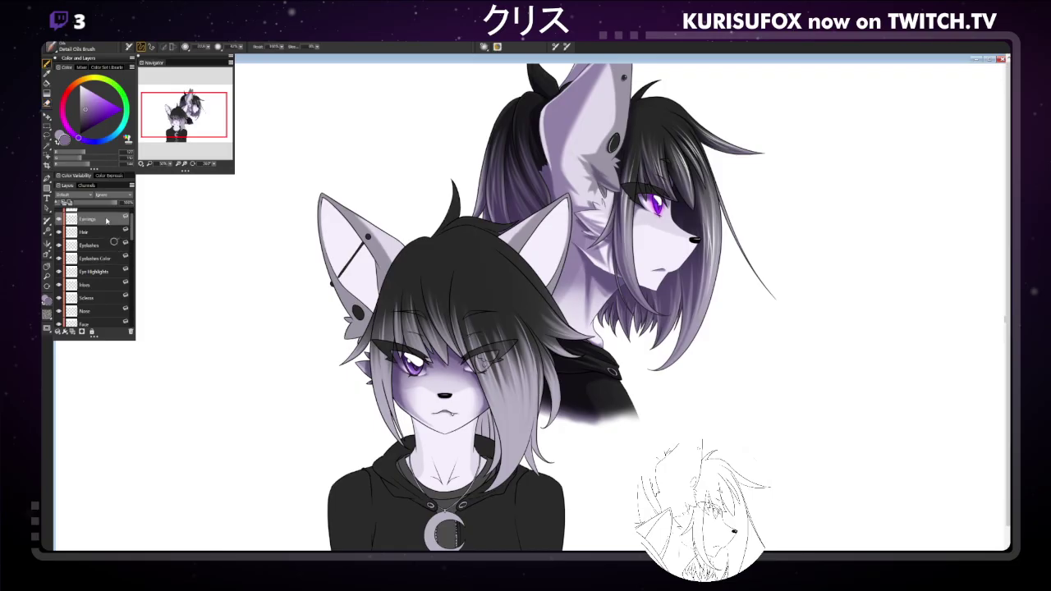
{"action": "left_click", "coordinate": [79, 124]}
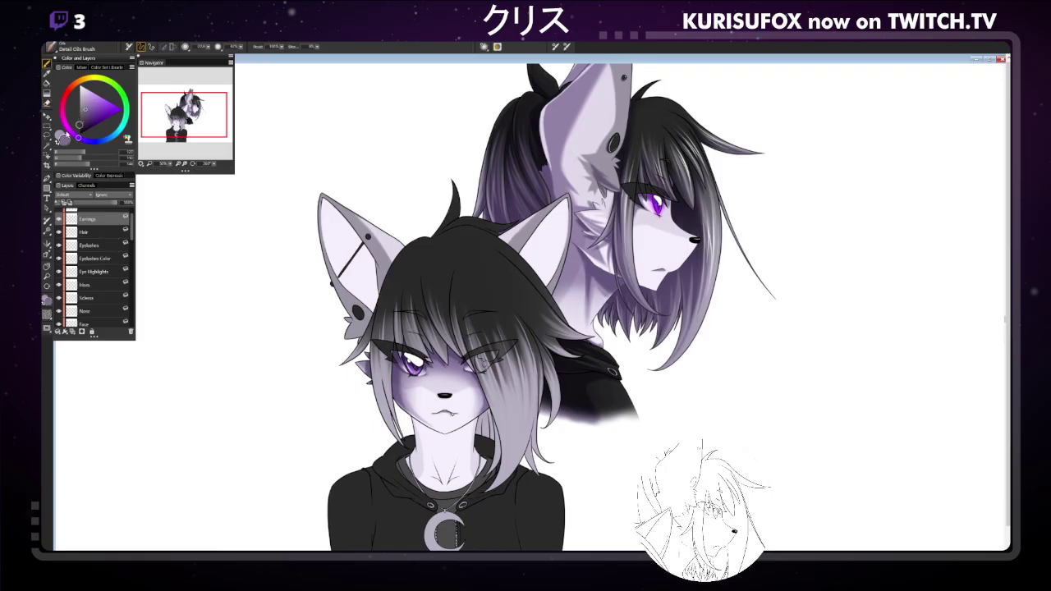
{"action": "left_click", "coordinate": [100, 234]}
{"action": "scroll", "coordinate": [111, 225], "scroll_direction": "up", "scroll_amount": 1}
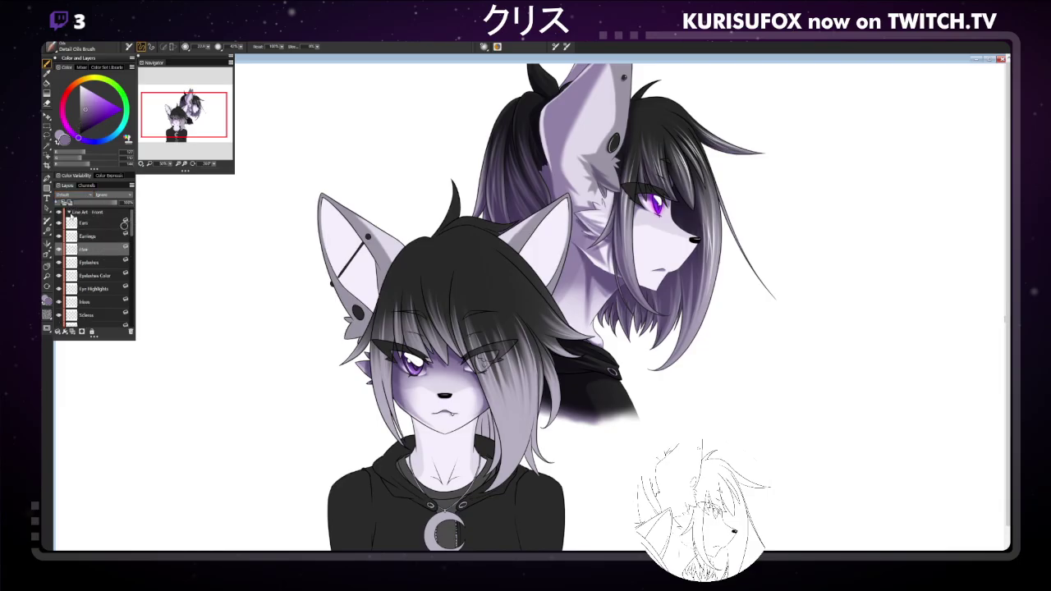
{"action": "left_click", "coordinate": [70, 212]}
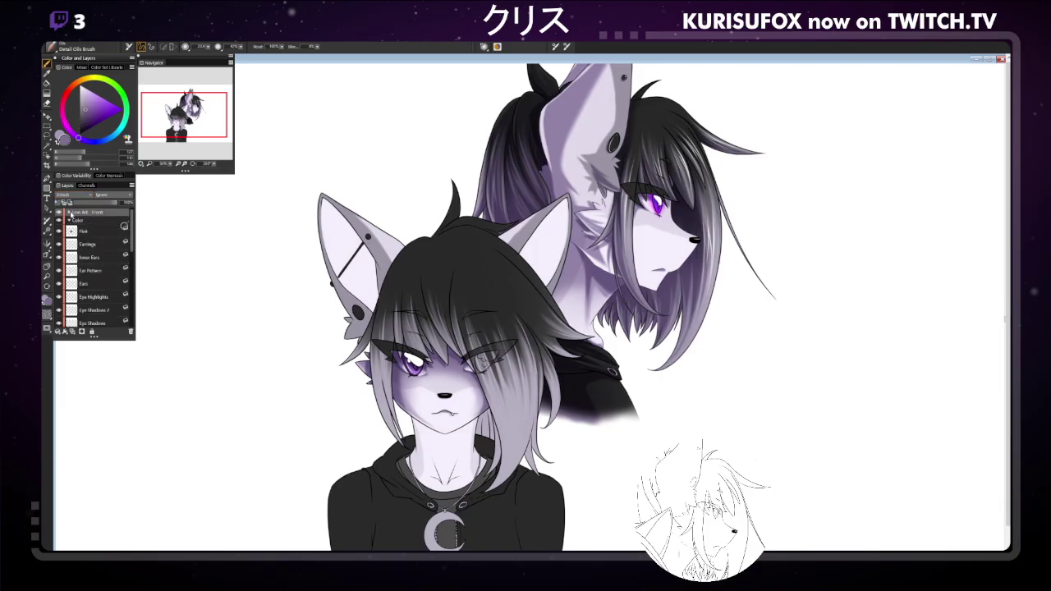
{"action": "left_click", "coordinate": [100, 233]}
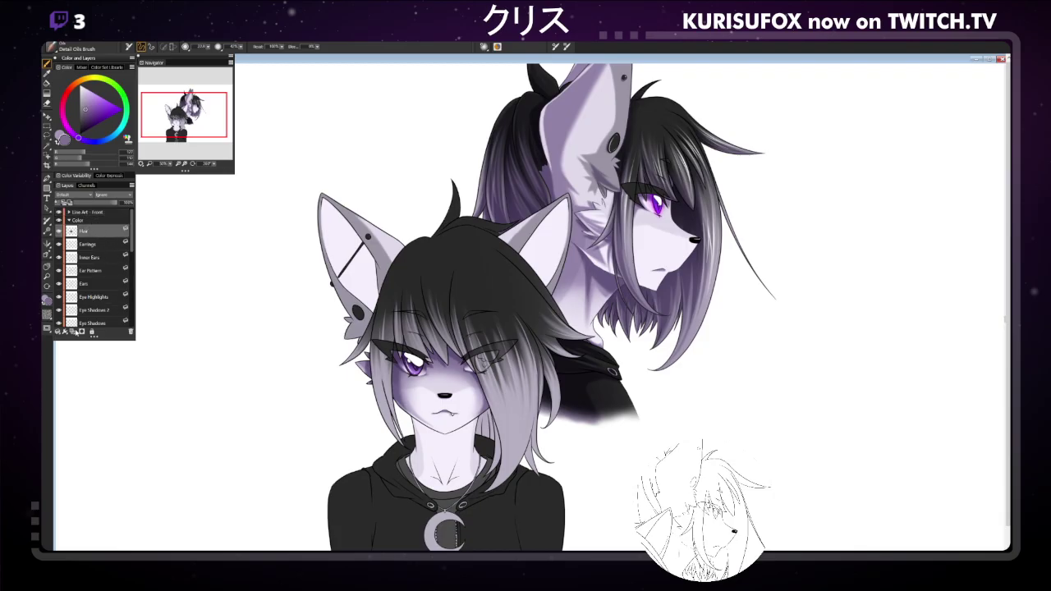
{"action": "left_click", "coordinate": [102, 233], "text": "ctrl"}
{"action": "key", "text": "Insert"}
Name the new layer Hair Shadows and set its blend mode to Multiply.
{"action": "double_click", "coordinate": [88, 234]}
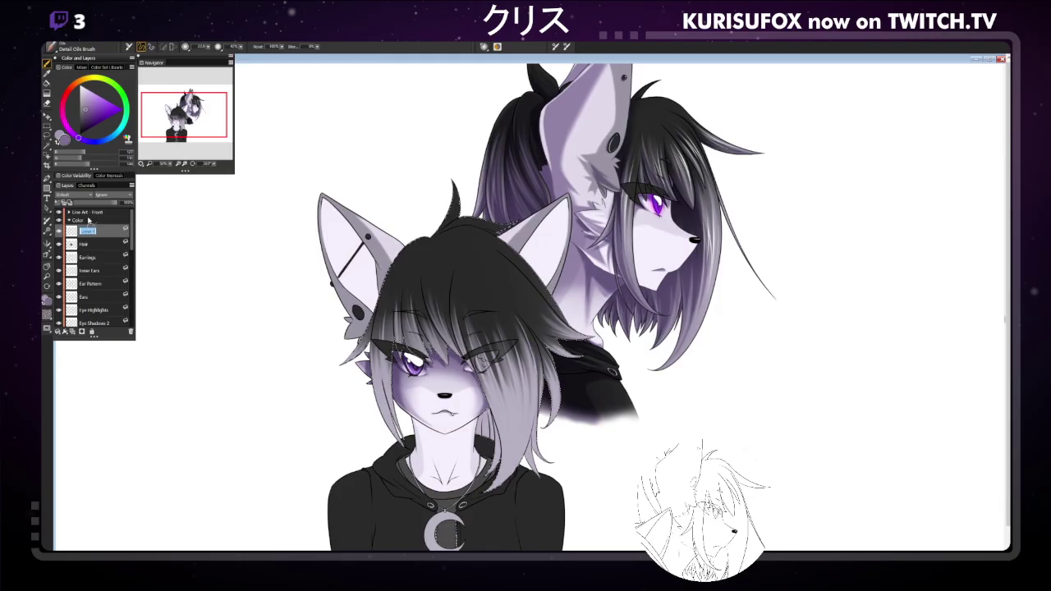
{"action": "type", "text": "fill"}
{"action": "type", "text": " Shadow"}
{"action": "type", "text": "s"}
{"action": "key", "text": "Return"}
{"action": "left_click", "coordinate": [74, 195]}
{"action": "left_click", "coordinate": [74, 215]}
Duplicate the Hair Shadows layer, name the copy Hair Shadows 2 and save the file.
{"action": "key", "text": "ctrl+j"}
{"action": "double_click", "coordinate": [94, 230]}
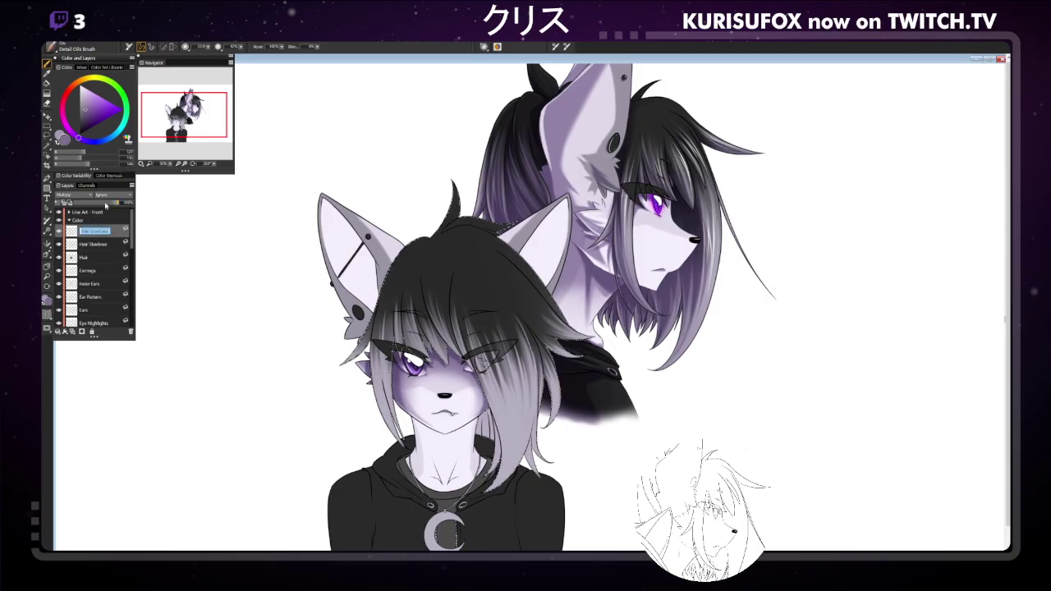
{"action": "key", "text": "Return"}
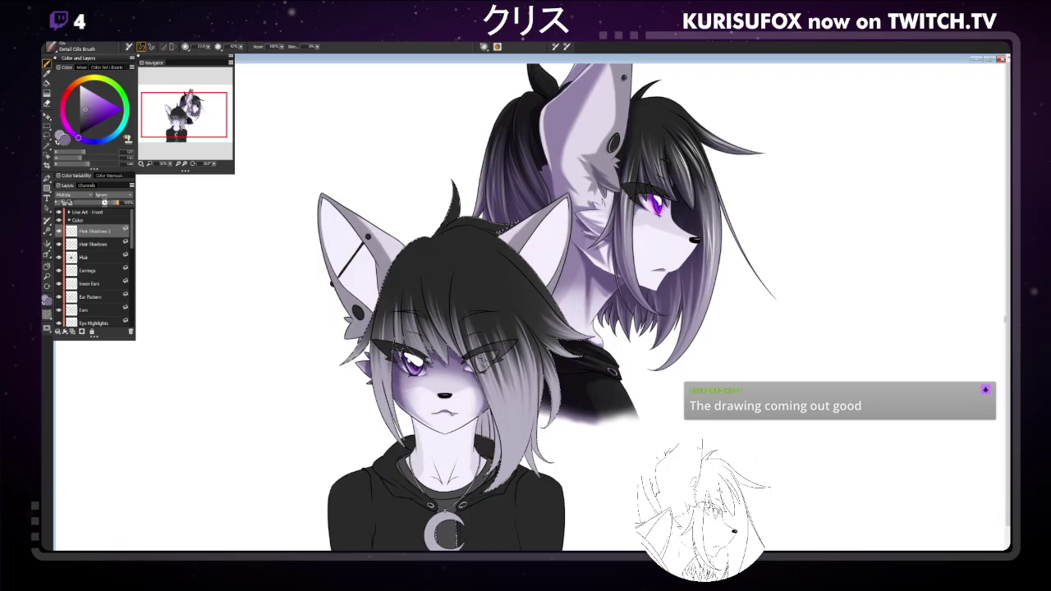
{"action": "key", "text": "ctrl+s"}
On the Hair Shadows layer, paint broad soft shadows over the front-view hair with a large brush and add strand shadows with a smaller one.
{"action": "left_click", "coordinate": [92, 244]}
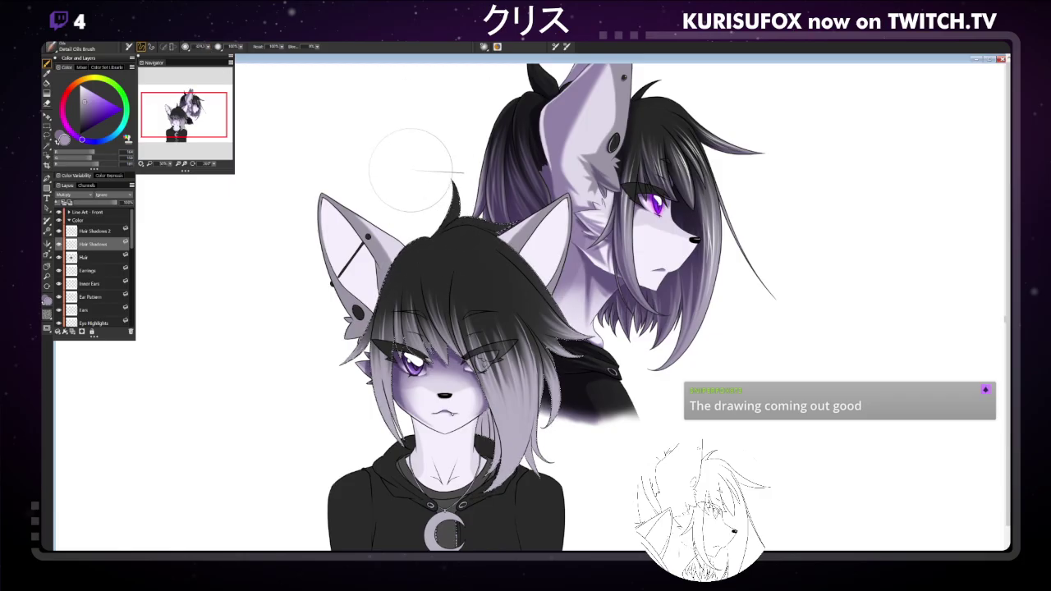
{"action": "left_click_drag", "start_coordinate": [208, 51], "coordinate": [203, 56]}
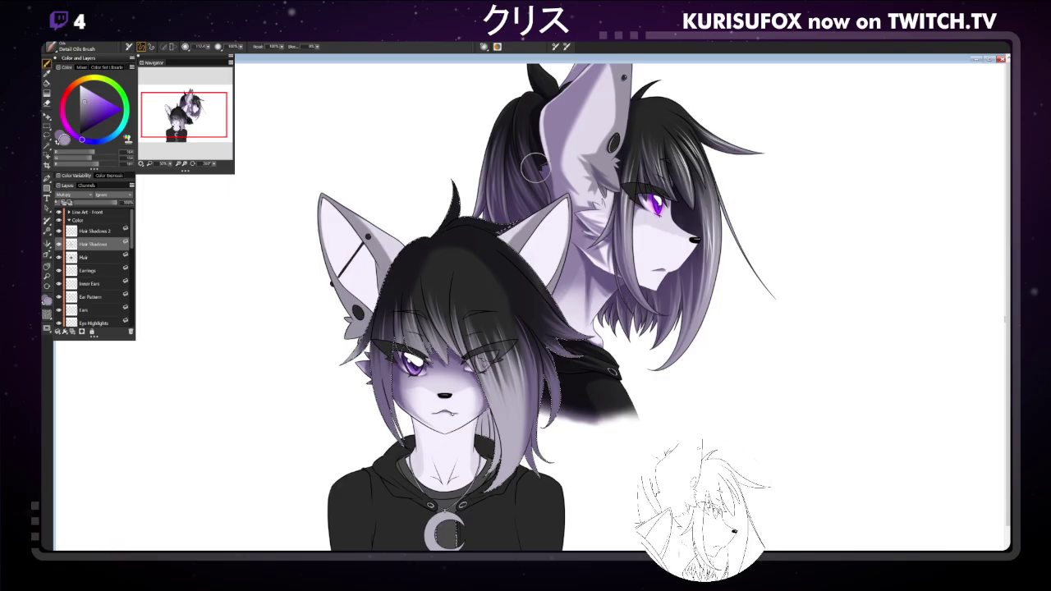
{"action": "left_click", "coordinate": [207, 47]}
{"action": "left_click", "coordinate": [208, 47]}
{"action": "left_click", "coordinate": [207, 47]}
{"action": "left_click", "coordinate": [207, 48]}
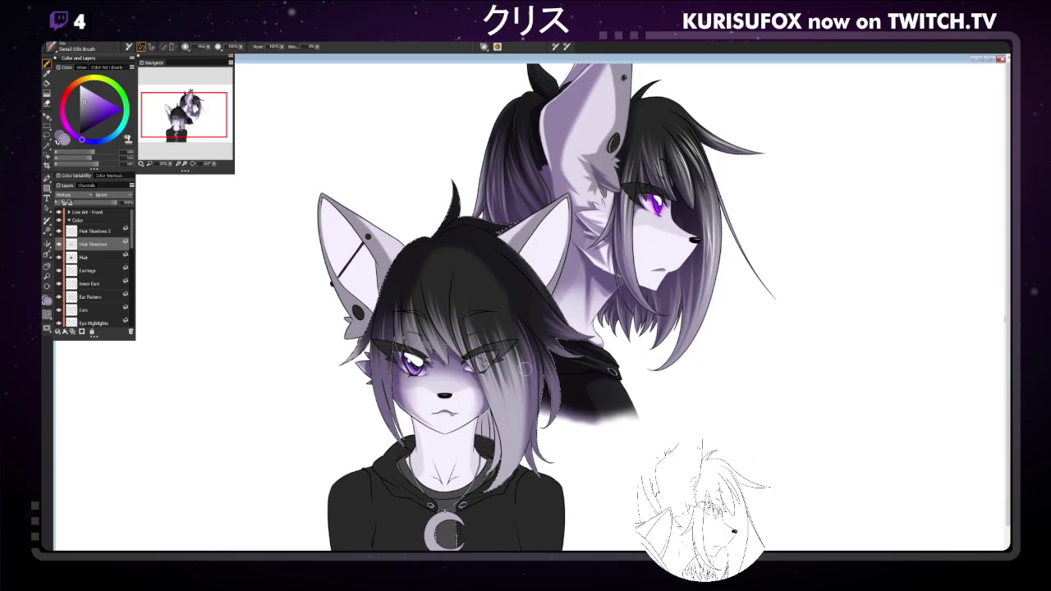
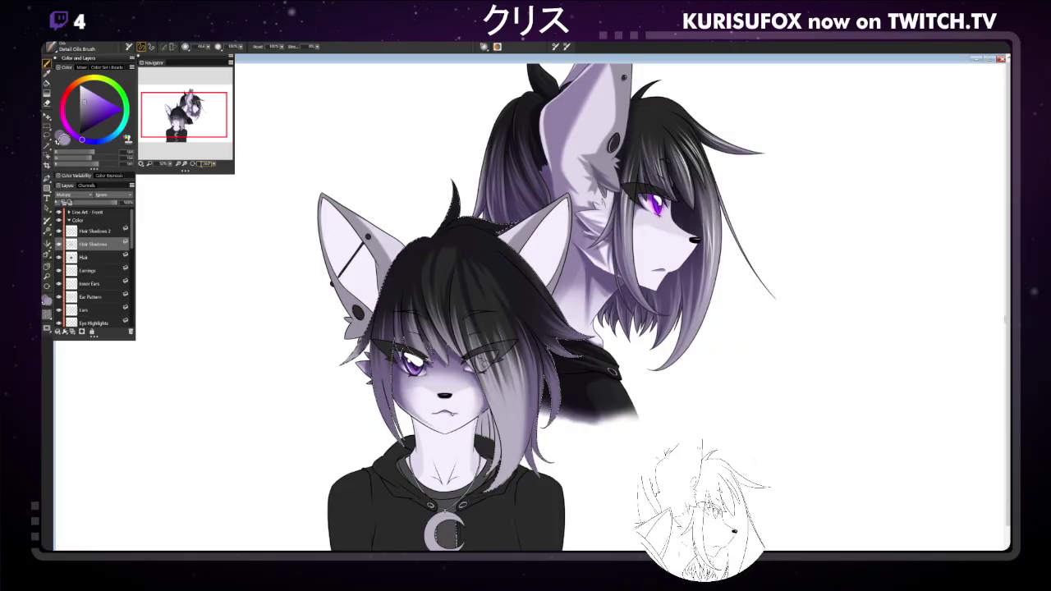
Paint strand shadows along the front-view fox's bangs and side hair, cleaning up strokes with the eraser.
{"action": "left_click", "coordinate": [182, 164]}
{"action": "left_click_drag", "start_coordinate": [182, 166], "coordinate": [147, 165]}
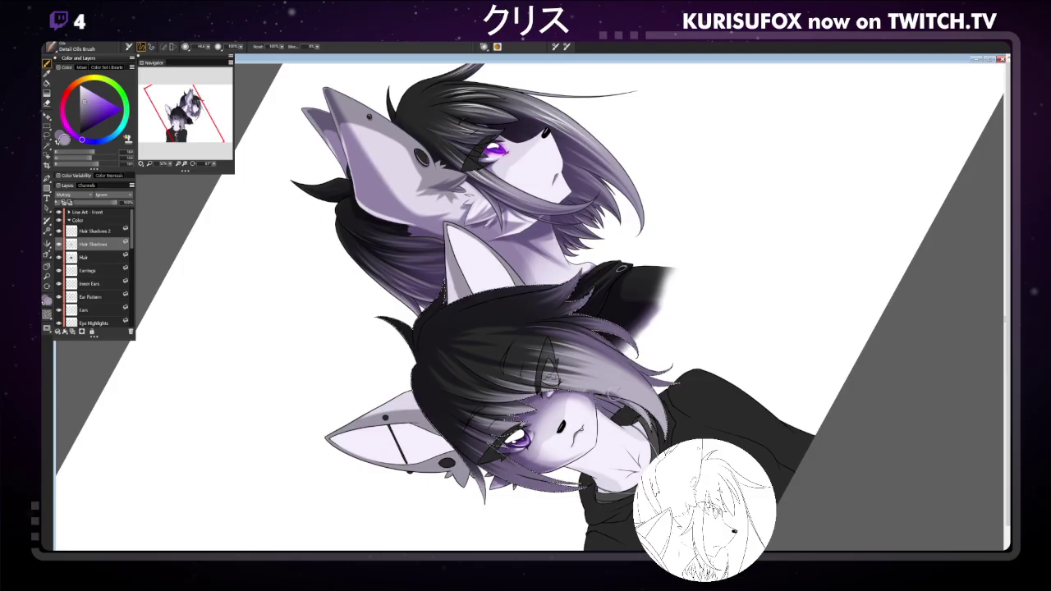
{"action": "key", "text": "e"}
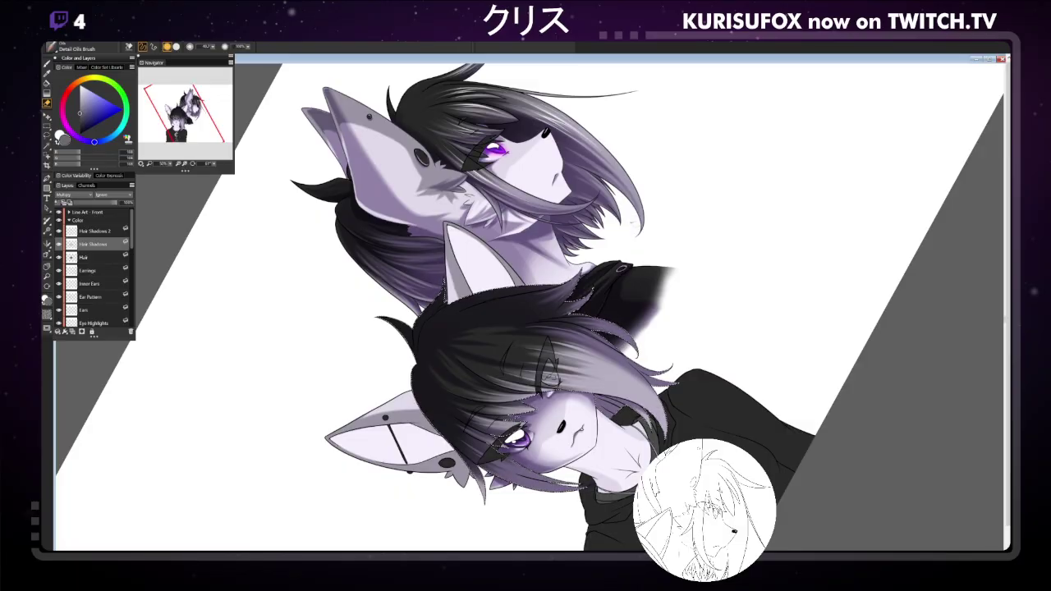
{"action": "key", "text": "p"}
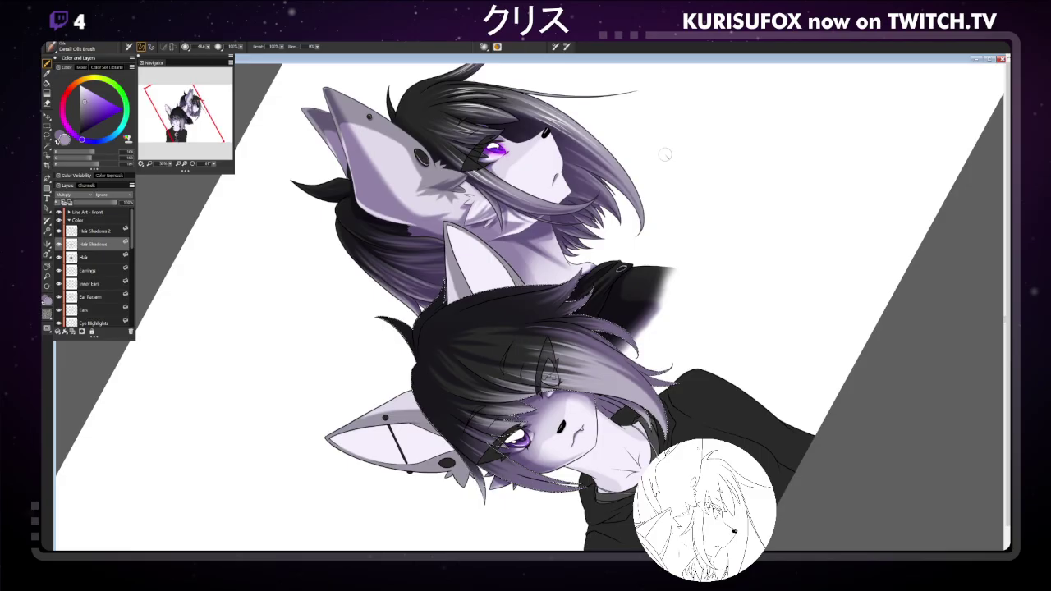
{"action": "key", "text": "ctrl+0"}
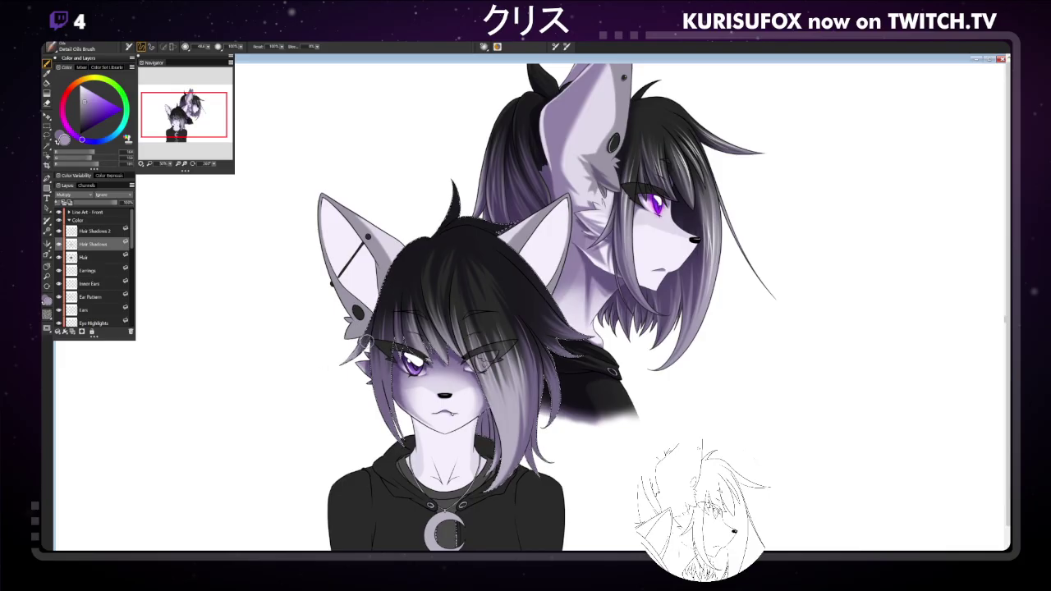
Thin out the hair shadow strokes near the tips of the long bang with the eraser and save the file.
{"action": "key", "text": "n"}
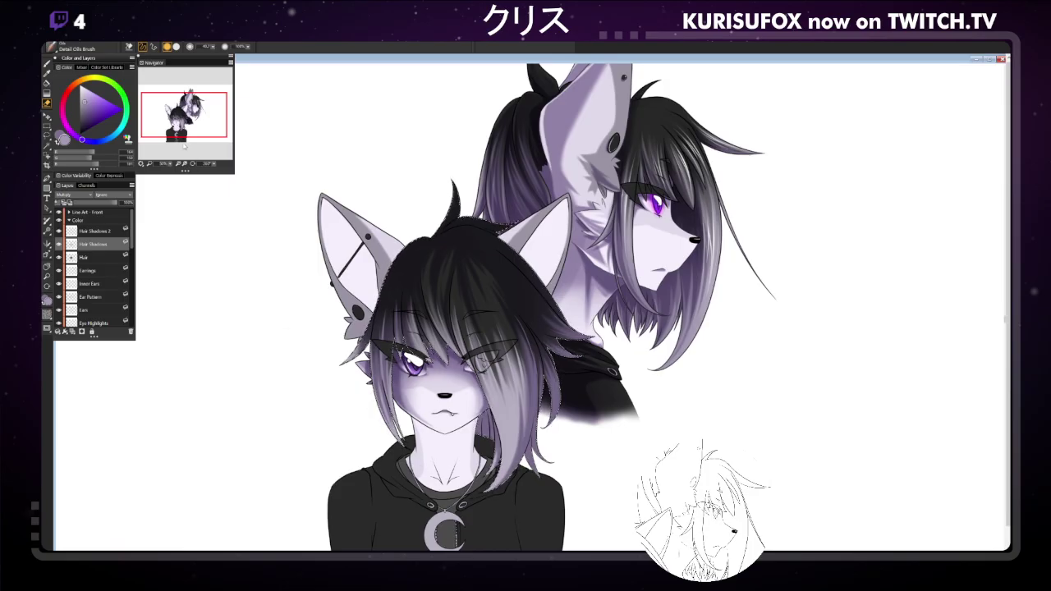
{"action": "left_click_drag", "start_coordinate": [196, 163], "coordinate": [205, 164]}
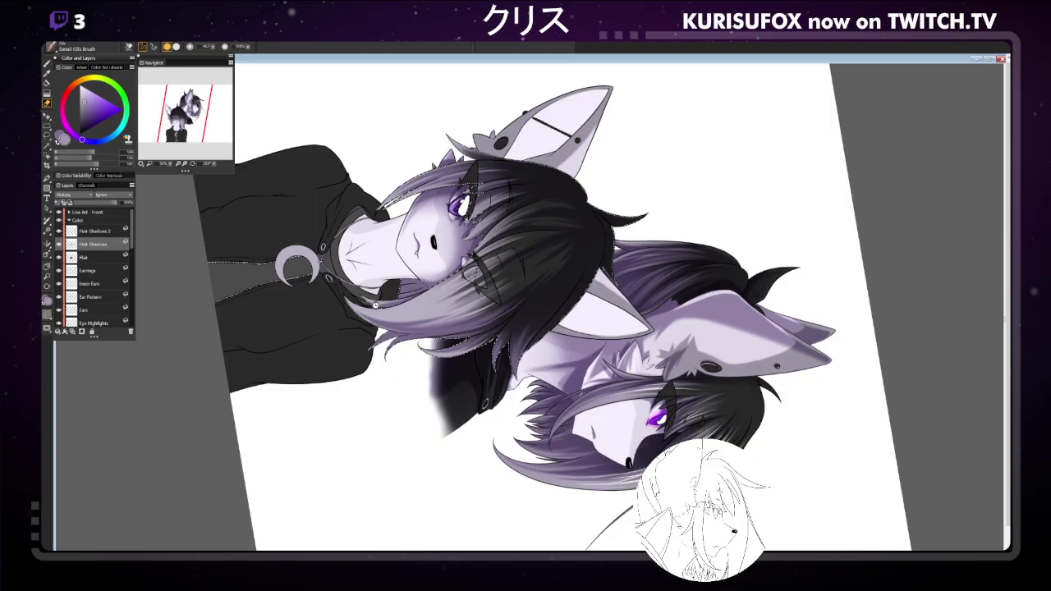
{"action": "key", "text": "ctrl+s"}
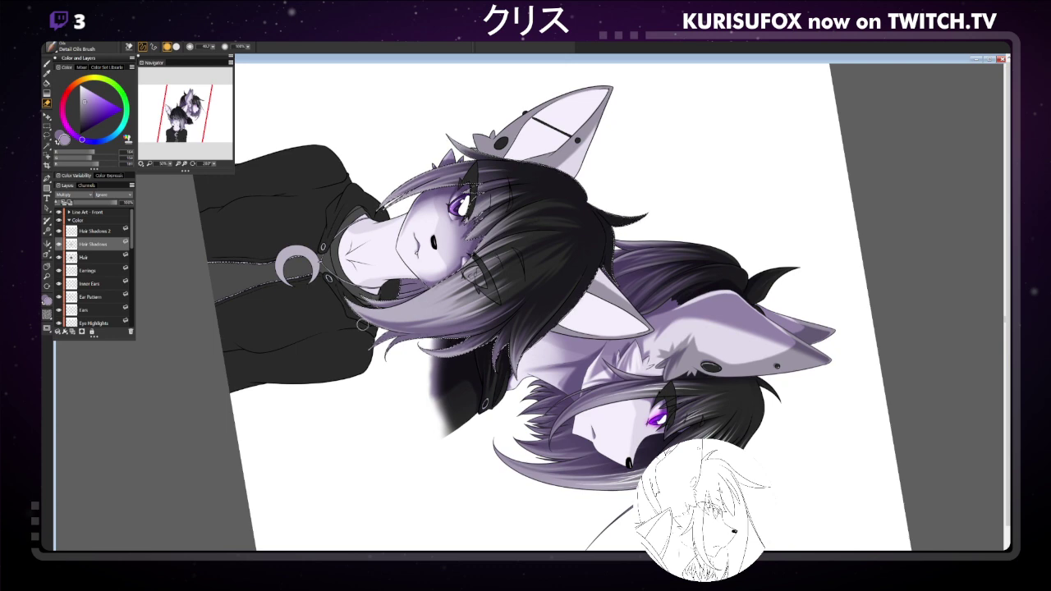
{"action": "left_click", "coordinate": [214, 164]}
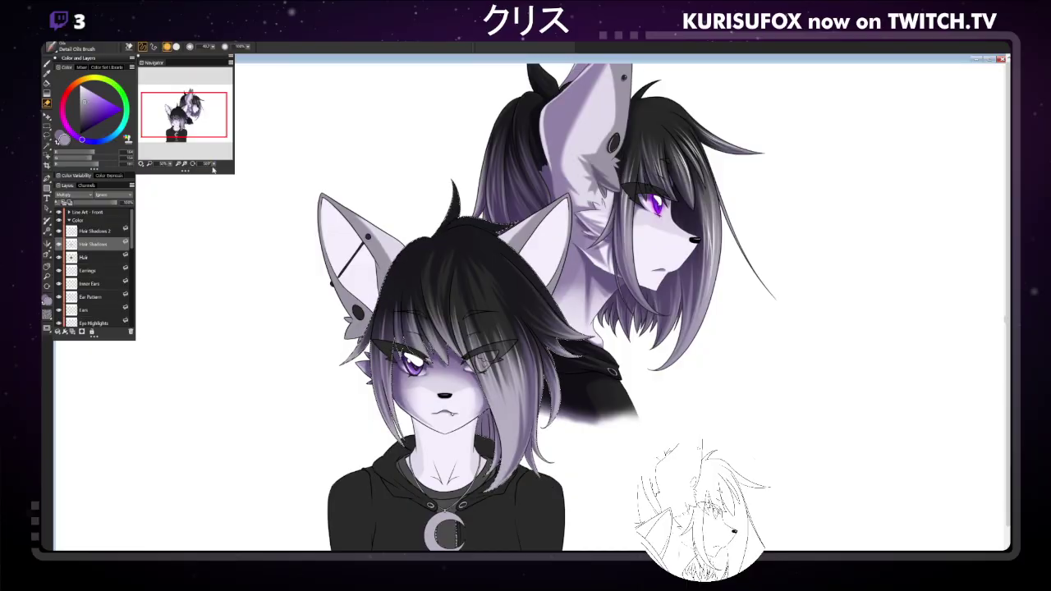
Refine the strand shadows around the crown and lower hair with the eraser and brush, and save the file.
{"action": "left_click_drag", "start_coordinate": [186, 162], "coordinate": [187, 161]}
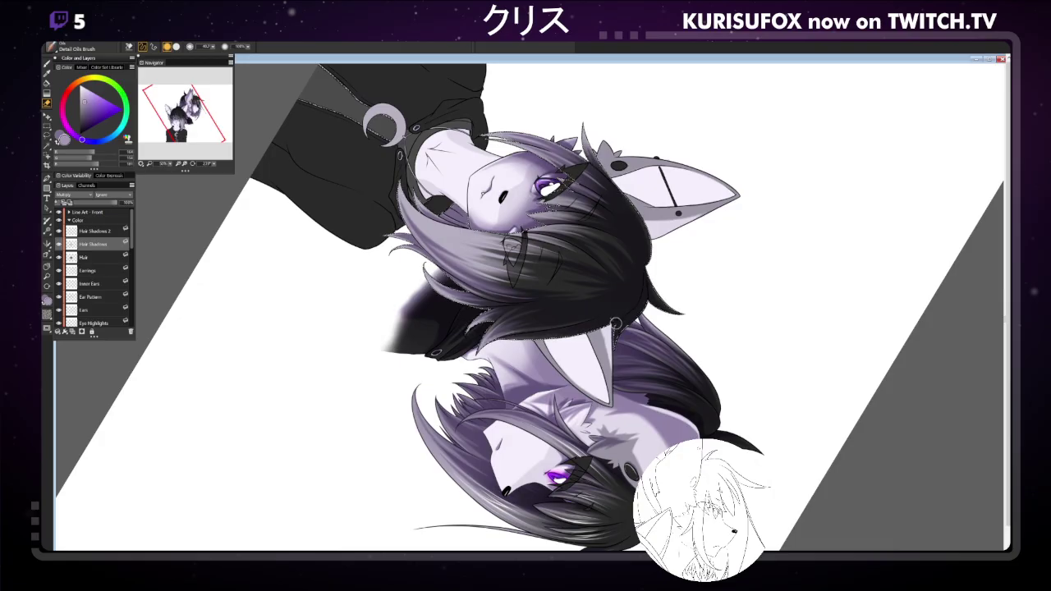
{"action": "left_click_drag", "start_coordinate": [210, 168], "coordinate": [195, 167]}
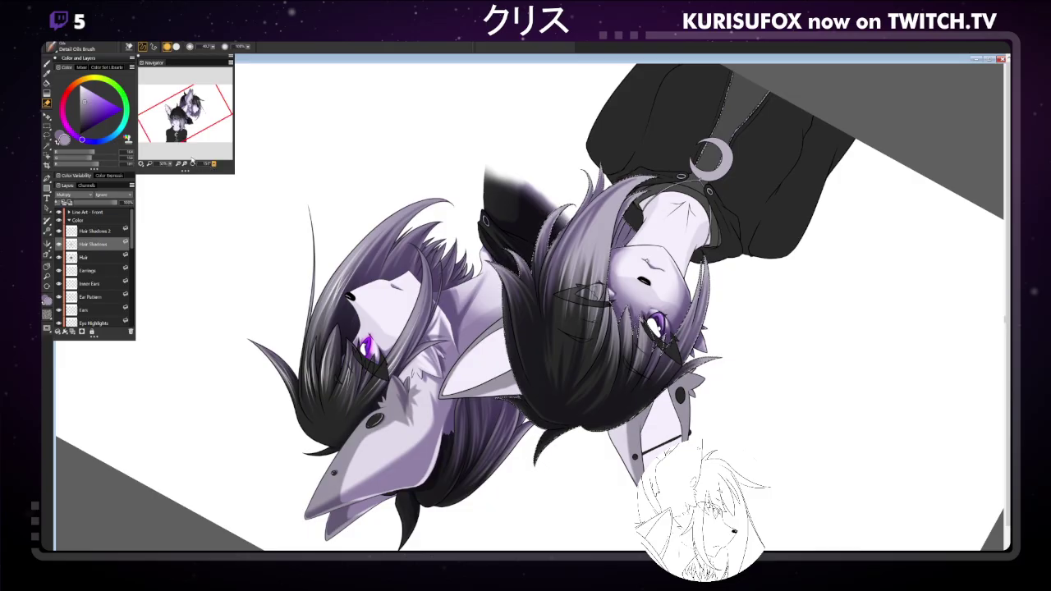
{"action": "left_click", "coordinate": [191, 162]}
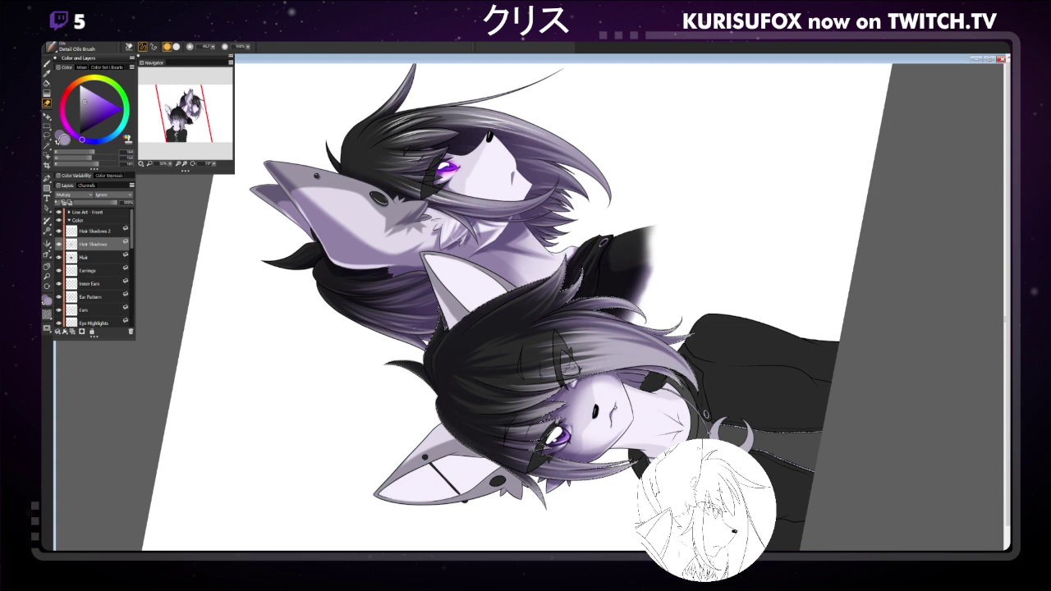
{"action": "left_click", "coordinate": [47, 64]}
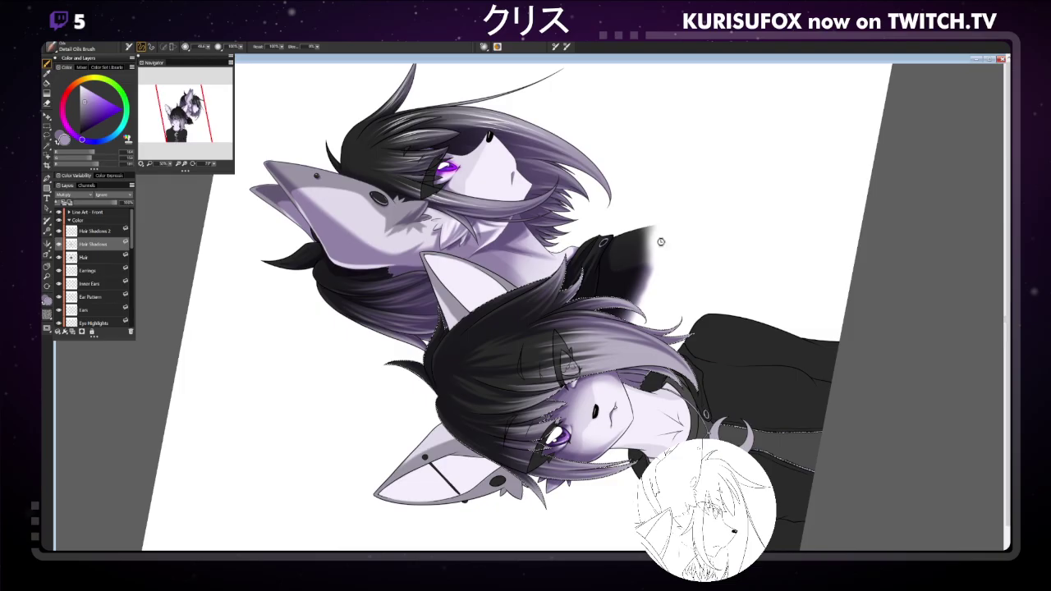
{"action": "key", "text": "ctrl+s"}
{"action": "key", "text": "ctrl+0"}
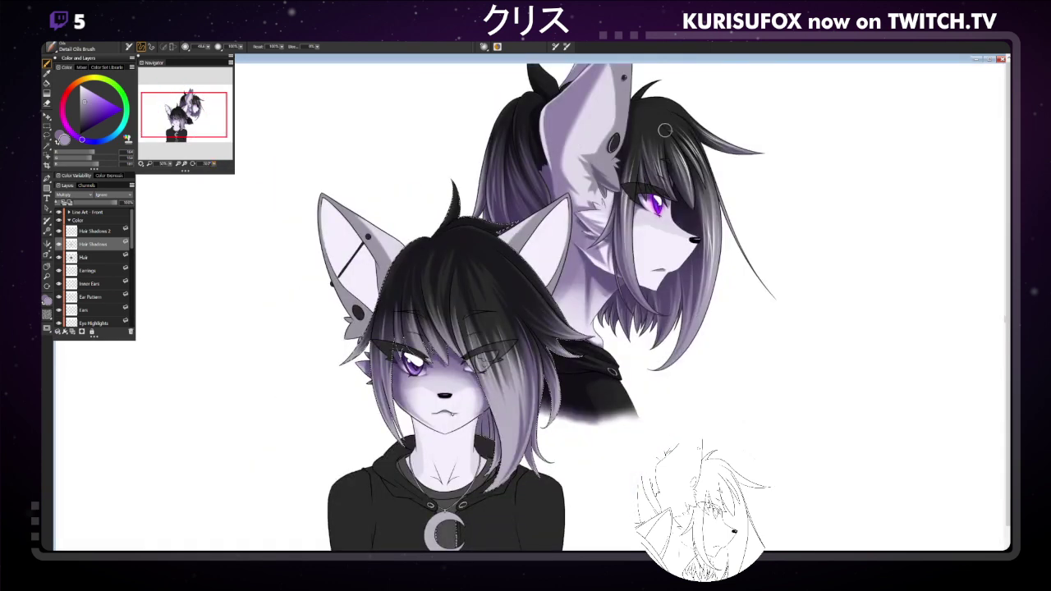
{"action": "key", "text": "ctrl+0"}
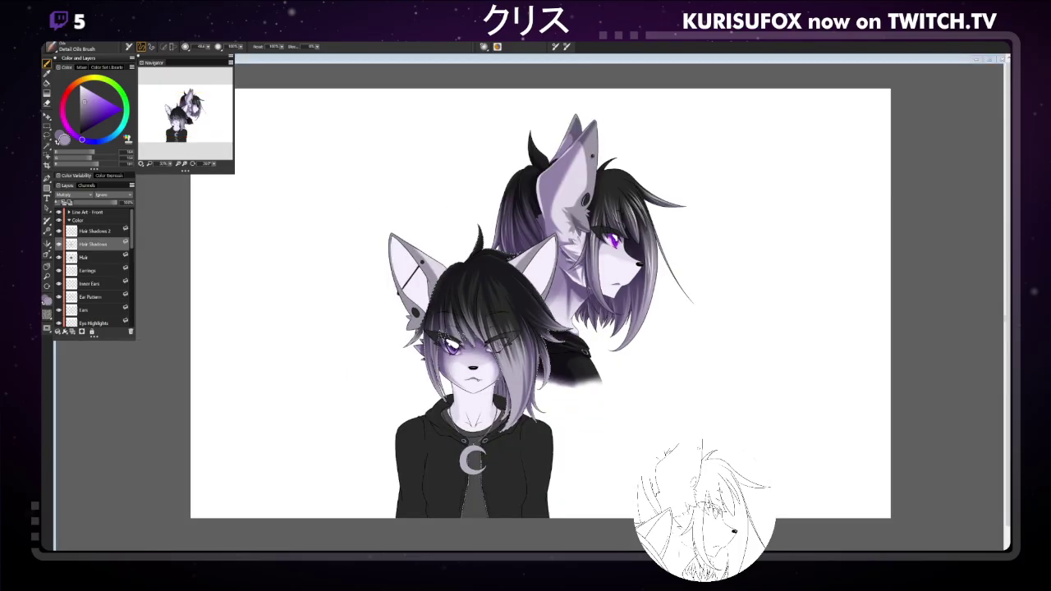
On the Hair Shadows 2 layer, paint finer, deeper shadow strands in the front-view hair with a smaller brush.
{"action": "left_click", "coordinate": [97, 232]}
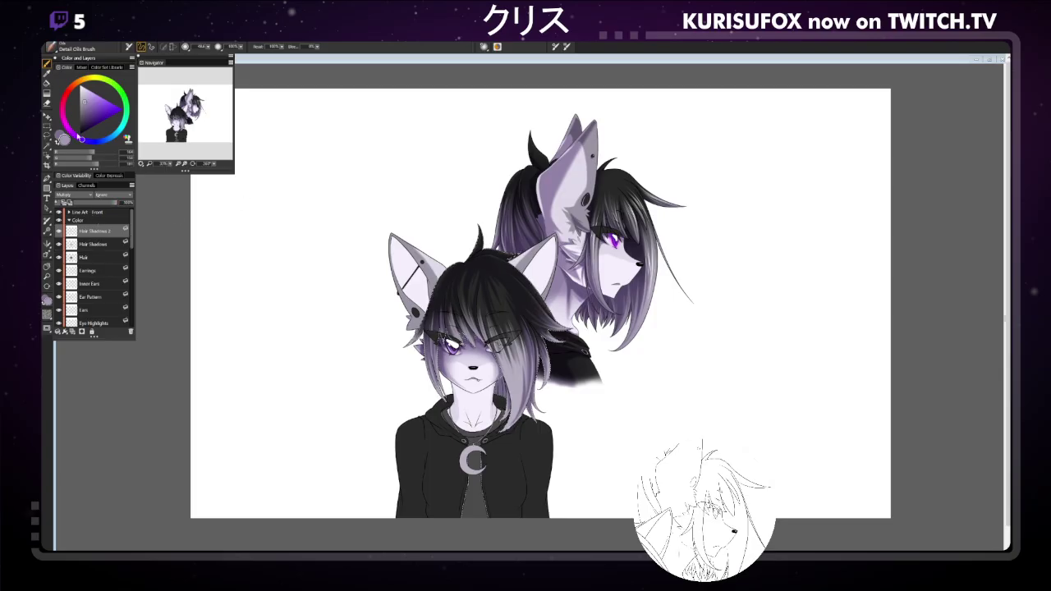
{"action": "key", "text": "ctrl+plus"}
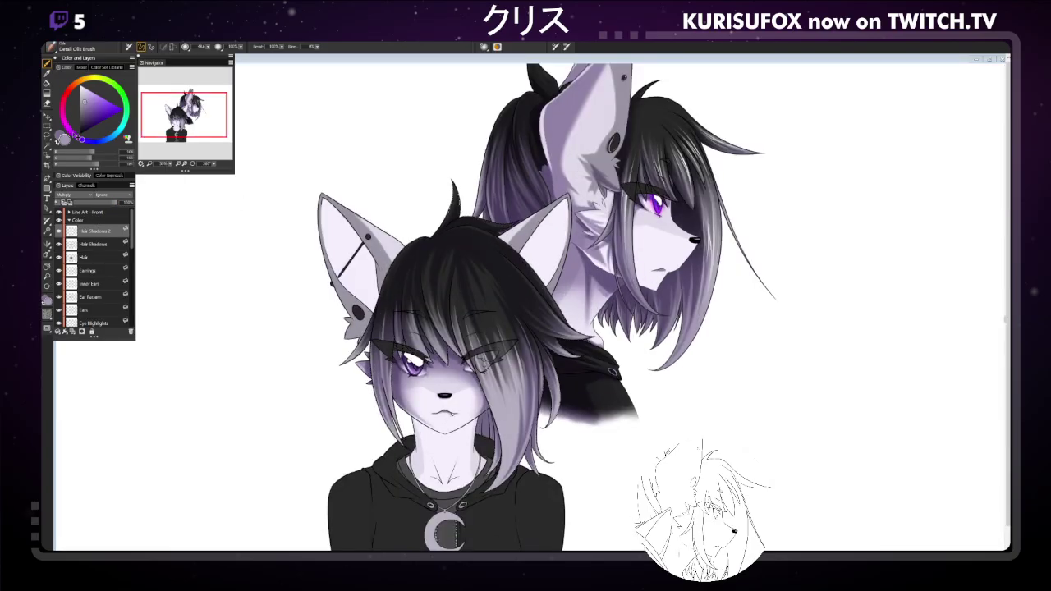
{"action": "key", "text": "ctrl+plus"}
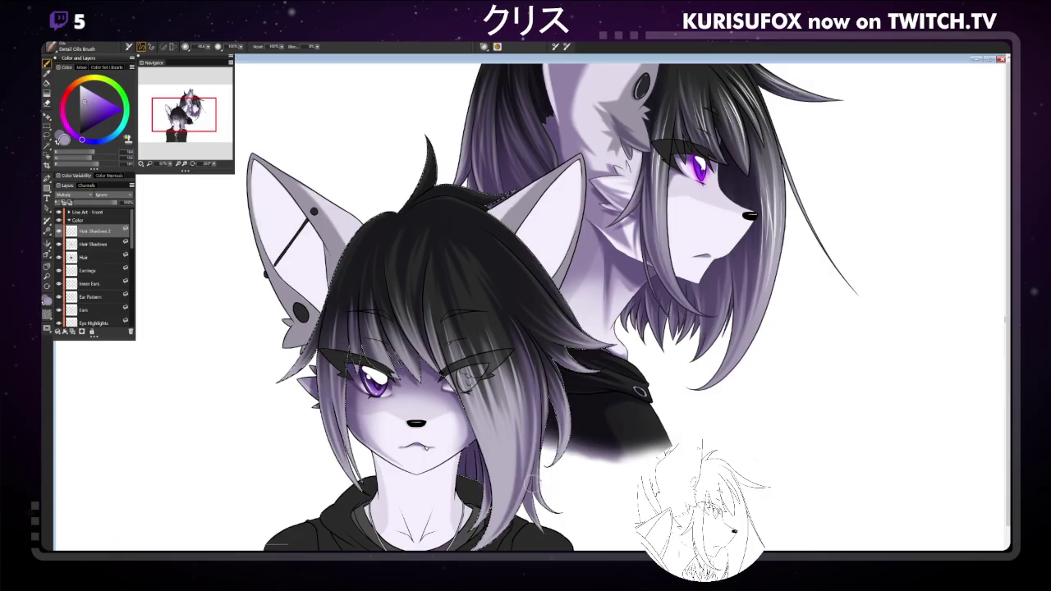
{"action": "key", "text": "bracketleft"}
{"action": "key", "text": "bracketleft"}
{"action": "key", "text": "bracketleft"}
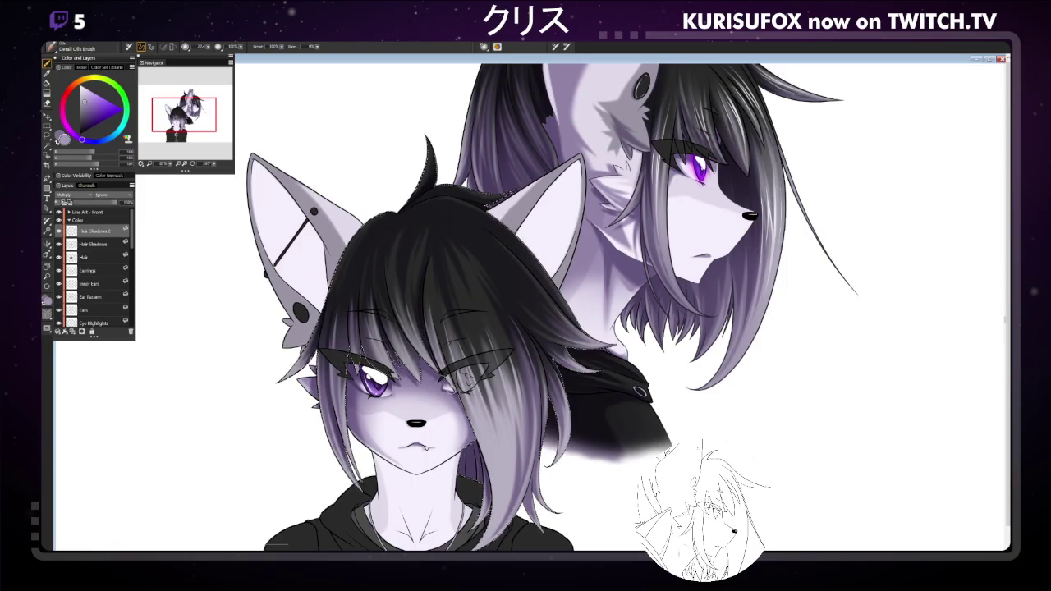
{"action": "key", "text": "alt"}
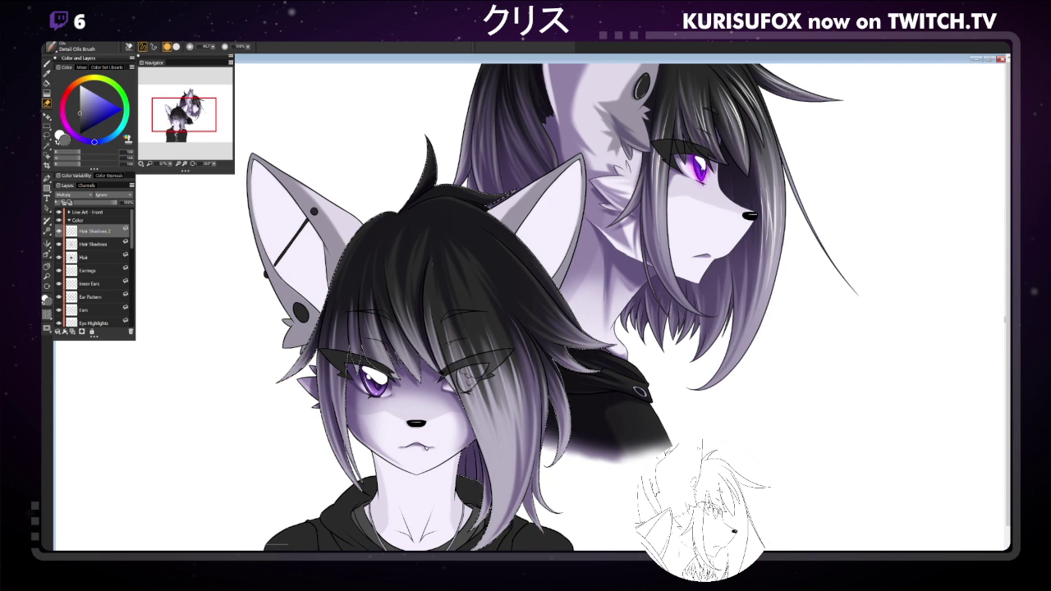
{"action": "left_click", "coordinate": [462, 197], "text": "alt"}
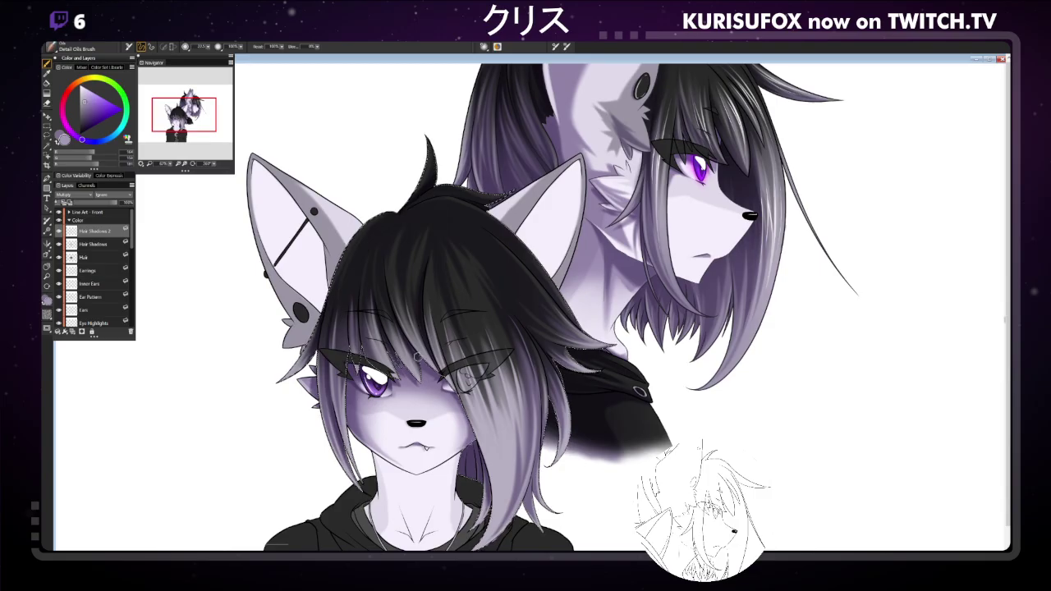
Touch up the Hair Shadows layer with the eraser, and return to Hair Shadows 2 to paint with a darker muted purple.
{"action": "left_click", "coordinate": [97, 244]}
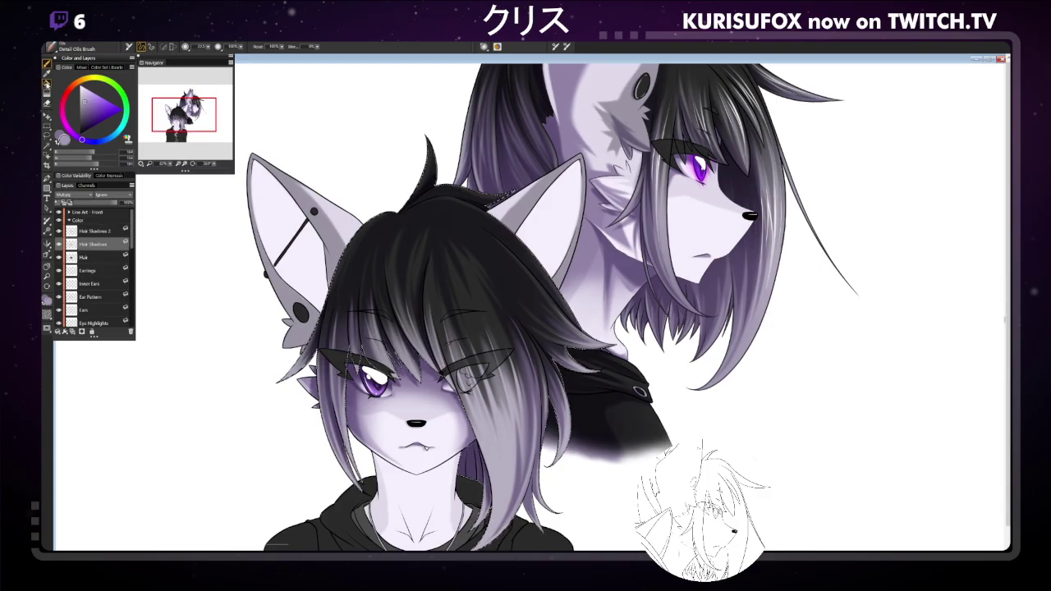
{"action": "left_click", "coordinate": [47, 102]}
{"action": "key", "text": "alt"}
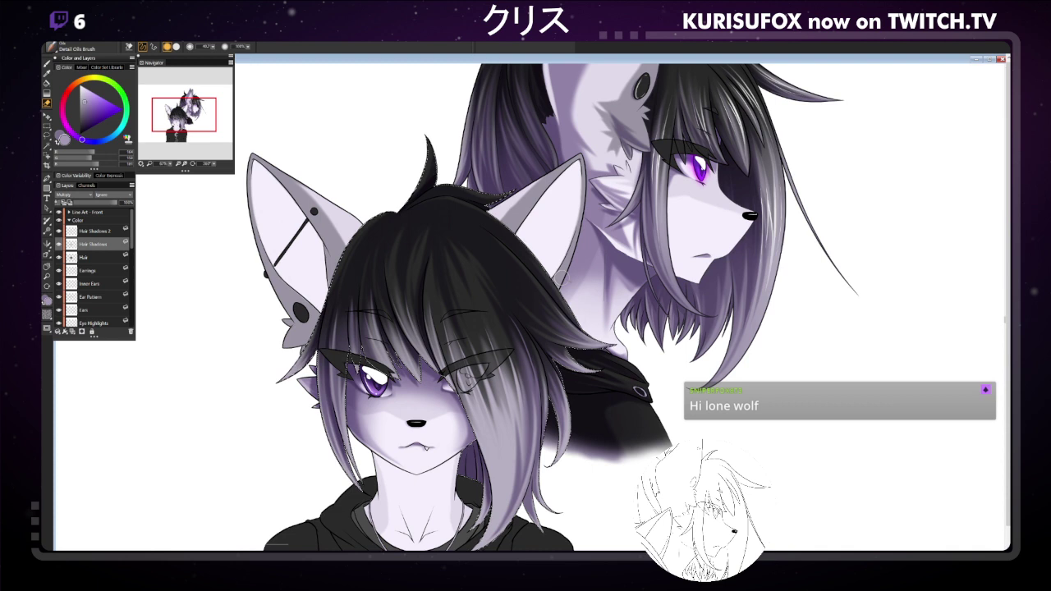
{"action": "left_click", "coordinate": [110, 231]}
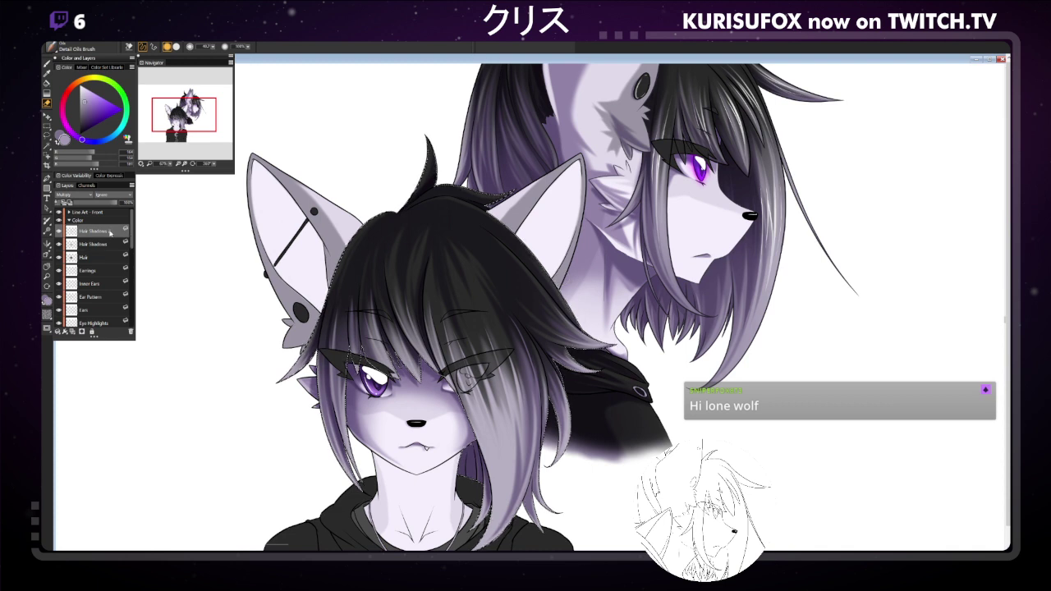
{"action": "key", "text": "e"}
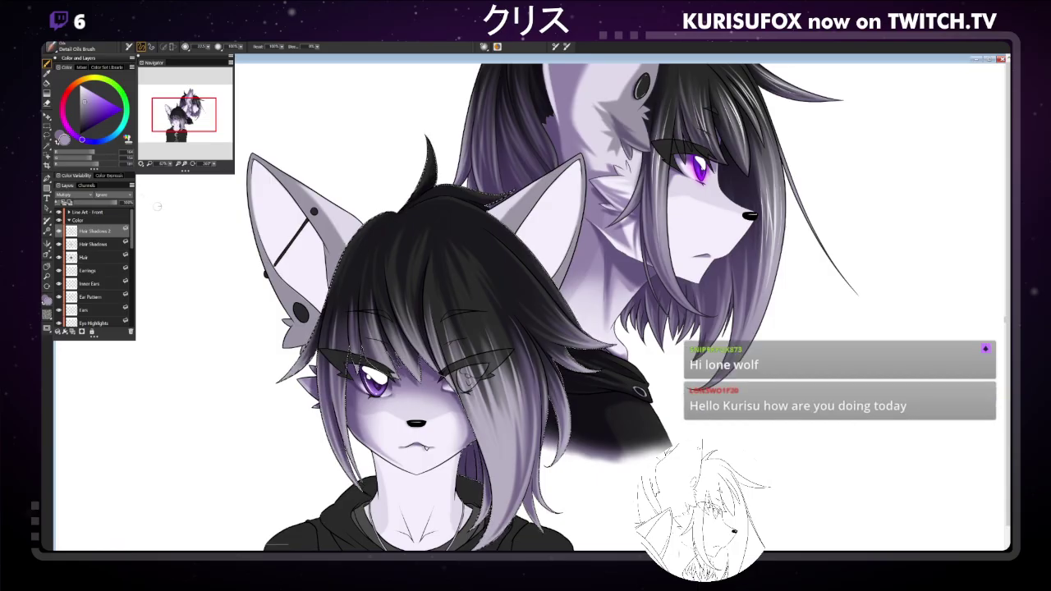
{"action": "left_click", "coordinate": [60, 141]}
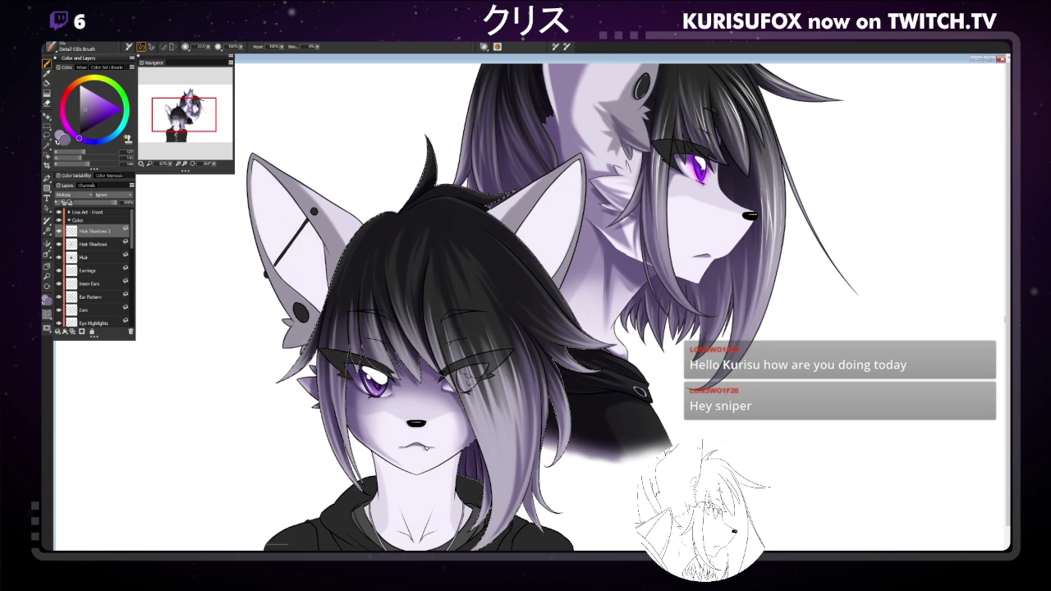
On the Hair Shadows layer, paint strand shadows down the long bang in the lighter purple sampled from the artwork, and save the file.
{"action": "key", "text": "ctrl+minus"}
{"action": "key", "text": "ctrl+minus"}
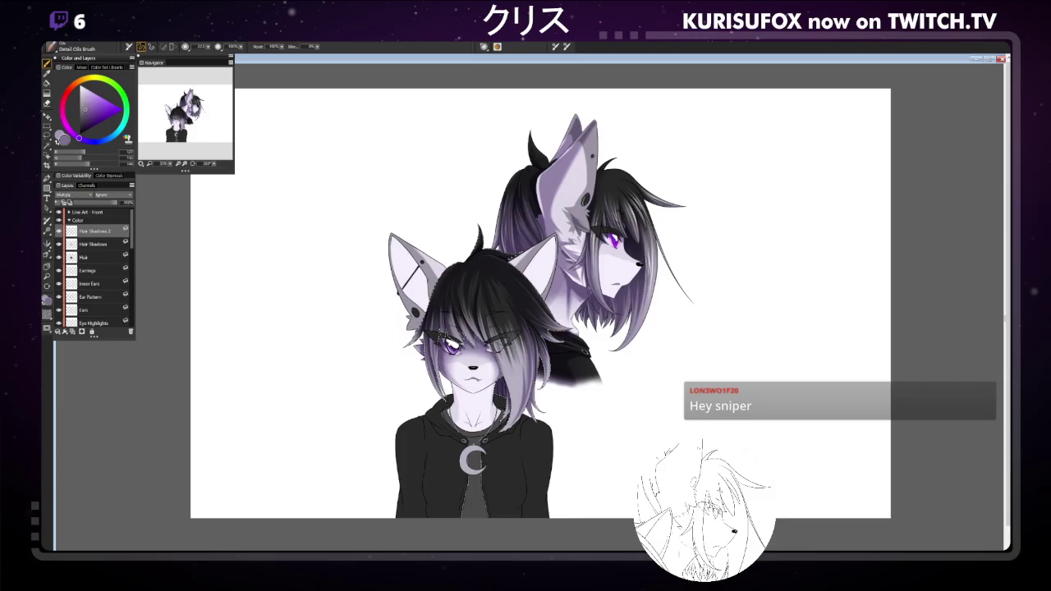
{"action": "key", "text": "ctrl+plus"}
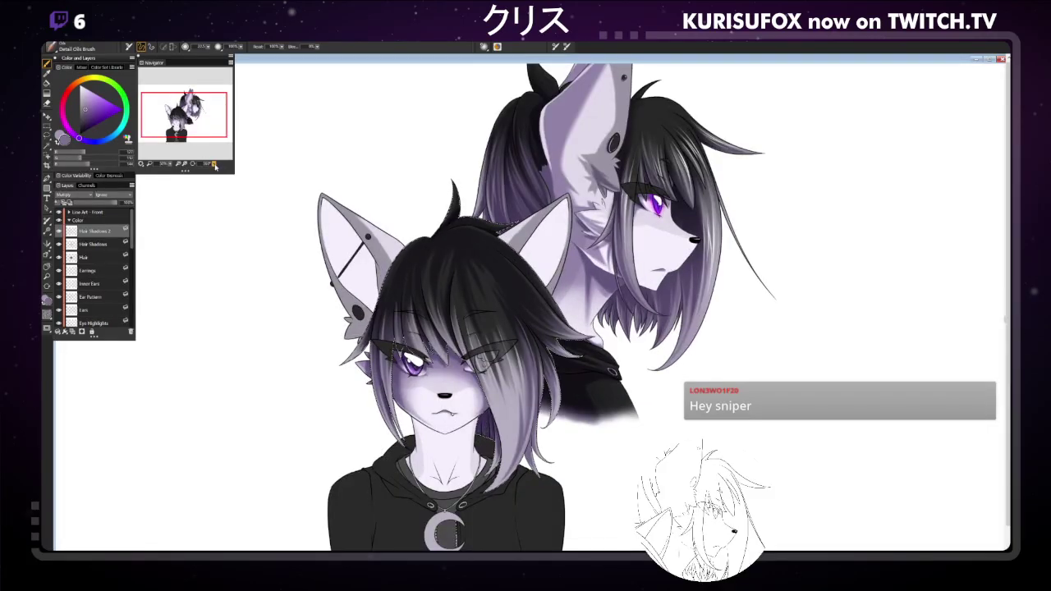
{"action": "left_click", "coordinate": [190, 164]}
{"action": "left_click", "coordinate": [187, 165]}
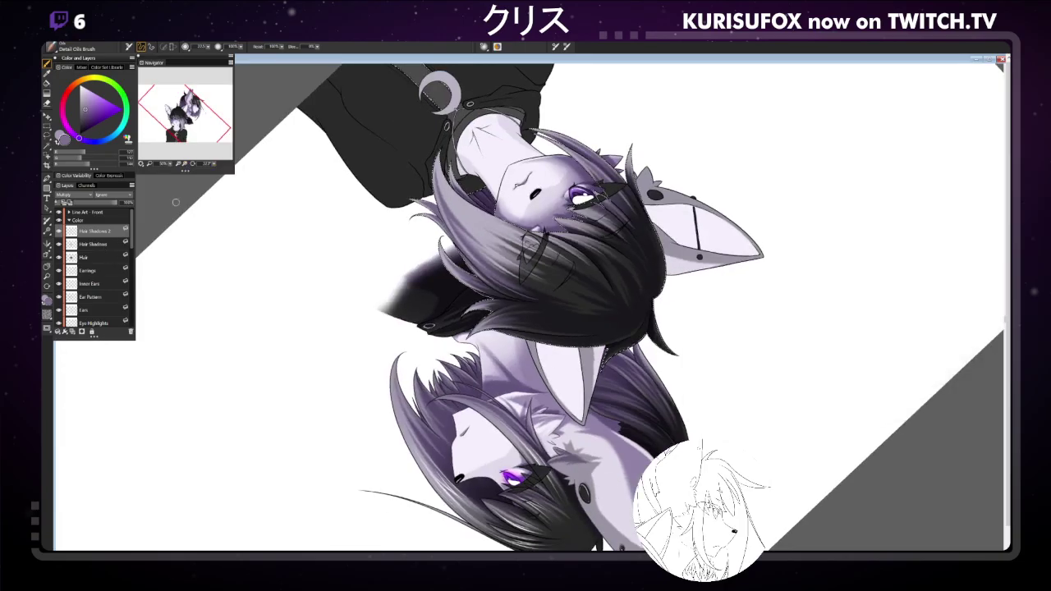
{"action": "left_click", "coordinate": [96, 244]}
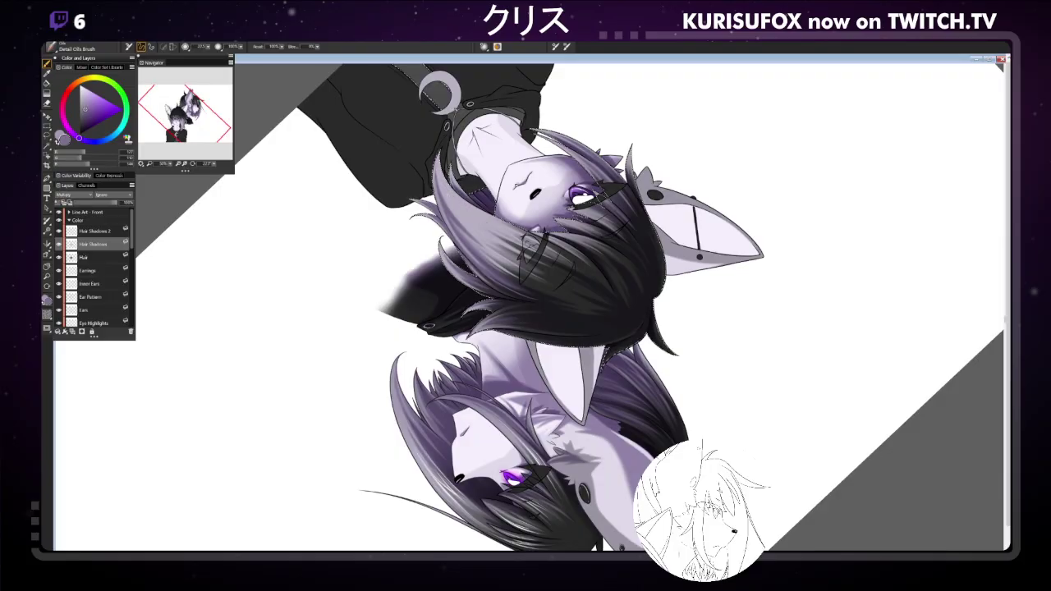
{"action": "left_click", "coordinate": [152, 192], "text": "alt"}
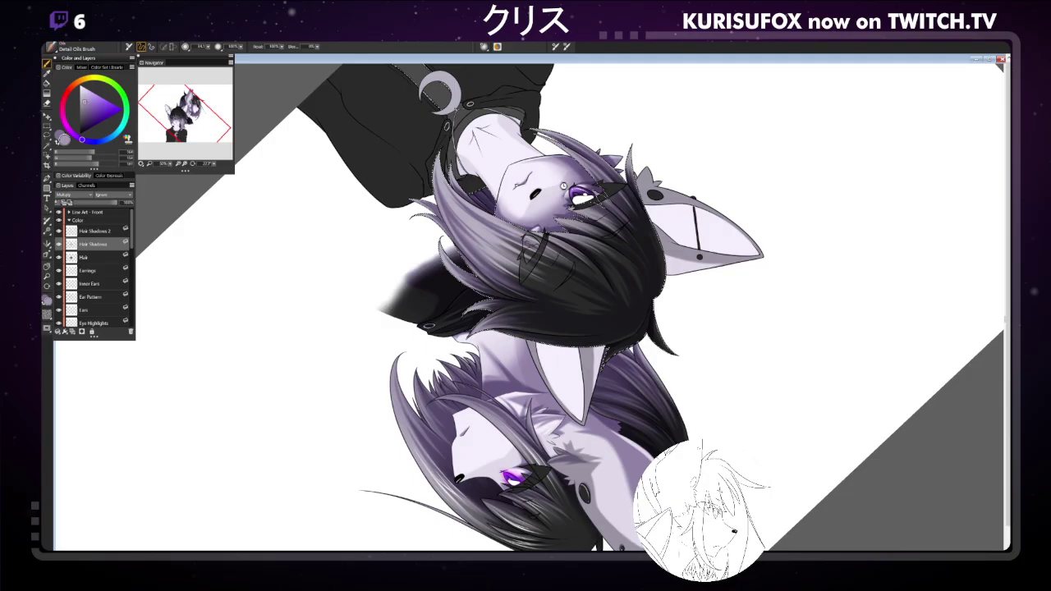
{"action": "key", "text": "ctrl+s"}
{"action": "key", "text": "minus"}
{"action": "key", "text": "Home"}
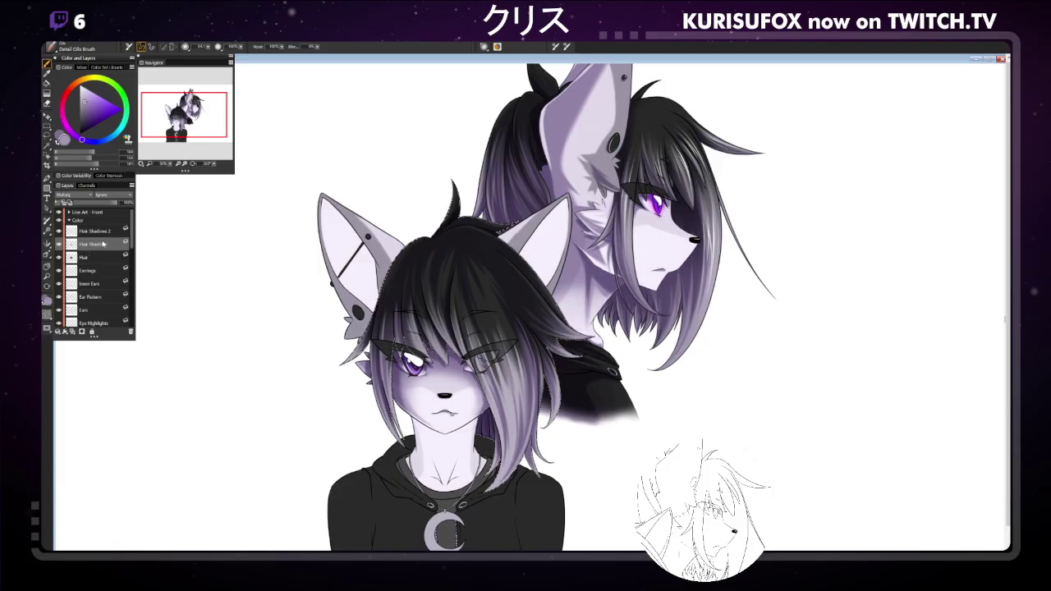
On the Hair Shadows 2 layer, deepen the shading over the front-view hair with a much larger Detail Oils Brush.
{"action": "left_click", "coordinate": [102, 231]}
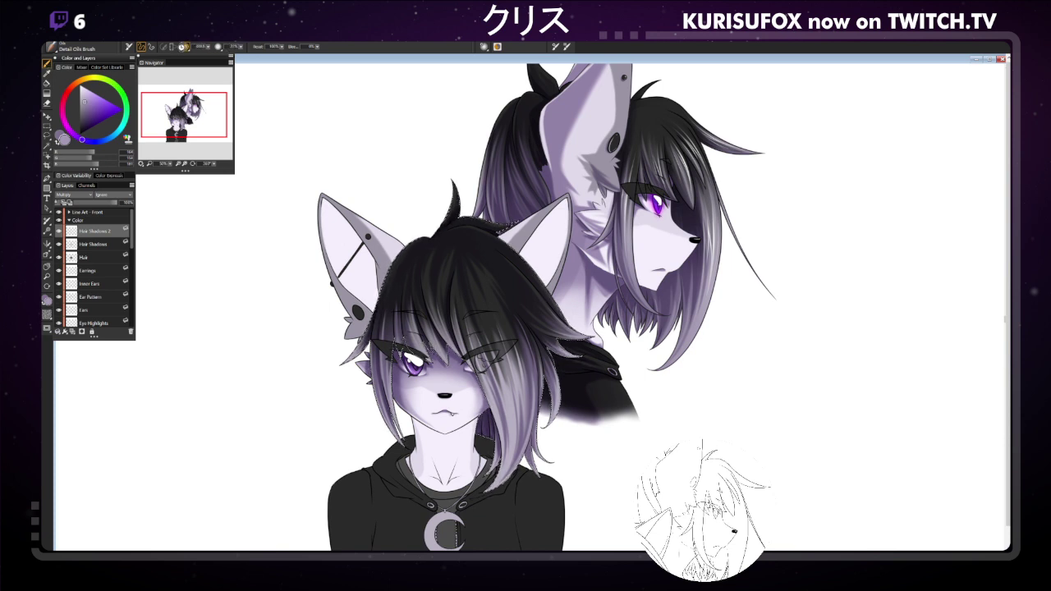
{"action": "key", "text": "ctrl+minus"}
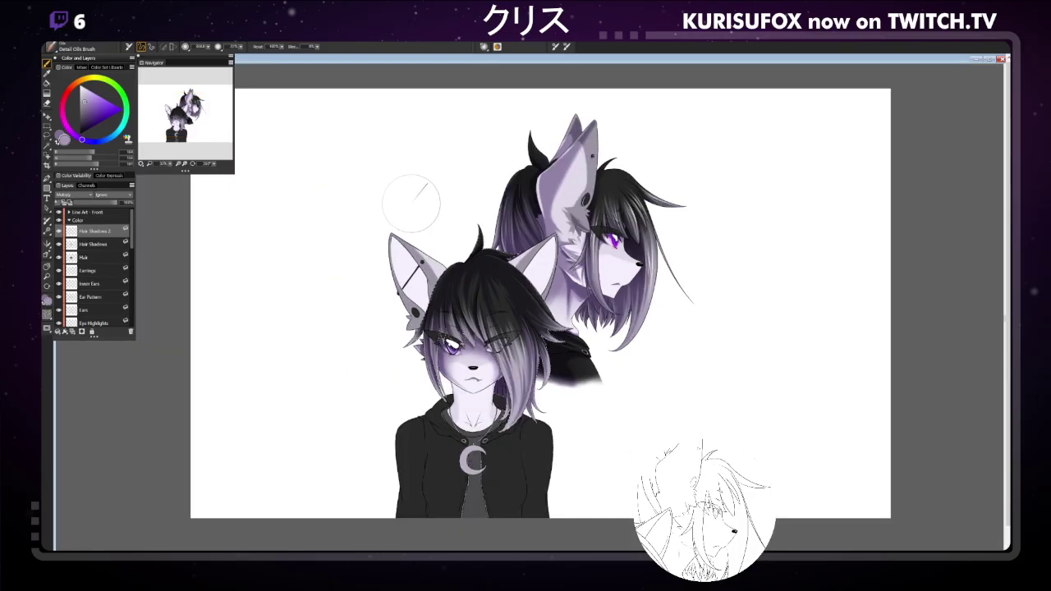
{"action": "key", "text": "bracketright"}
{"action": "key", "text": "bracketright"}
{"action": "key", "text": "bracketright"}
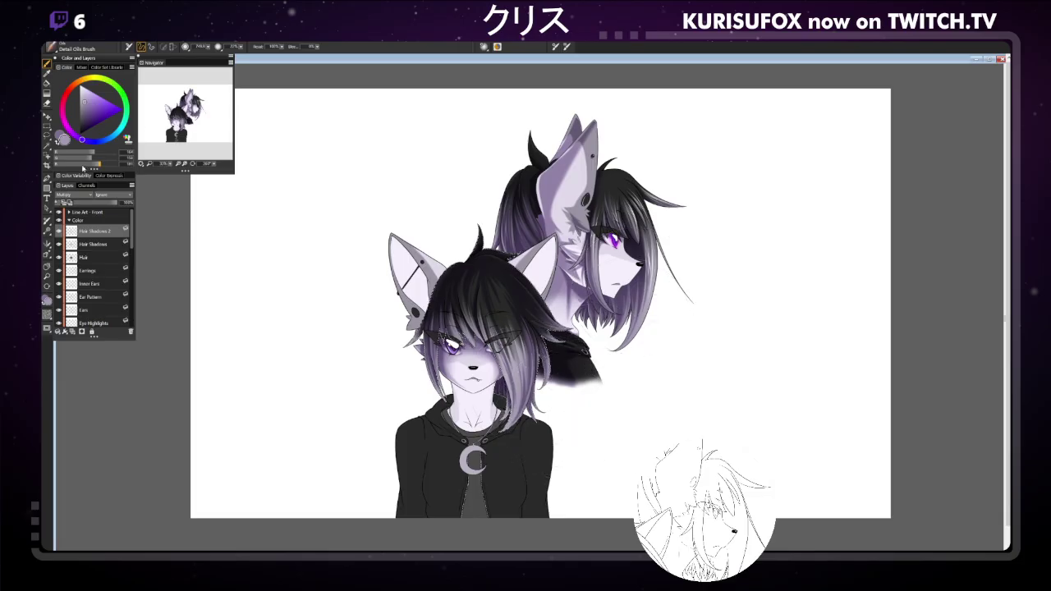
On the Hair Shadows layer, soften the front-view hair shading with a large, reduced-opacity eraser.
{"action": "left_click", "coordinate": [97, 245]}
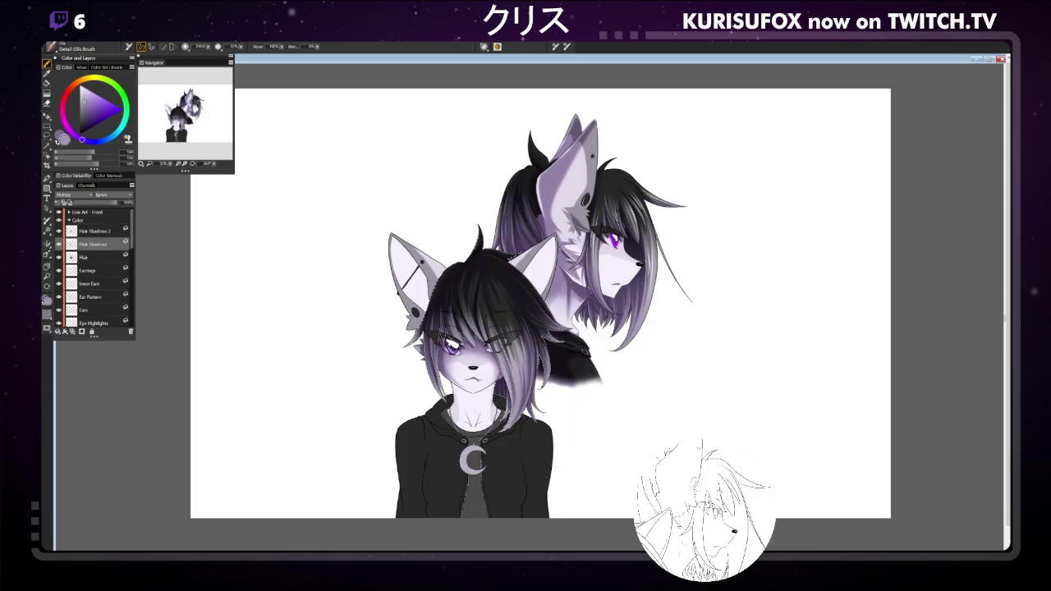
{"action": "key", "text": "n"}
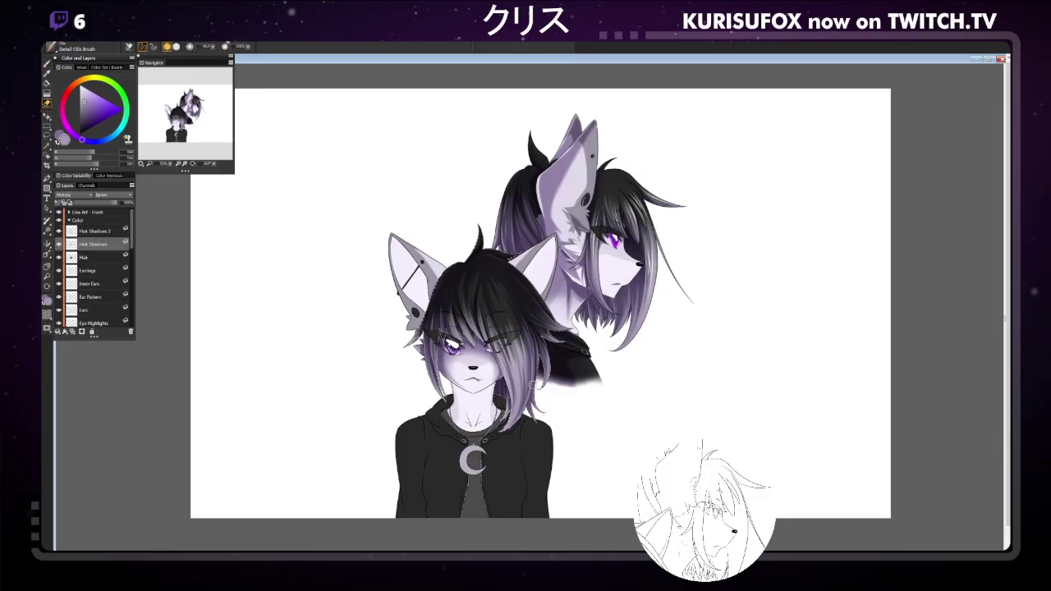
{"action": "left_click", "coordinate": [248, 47]}
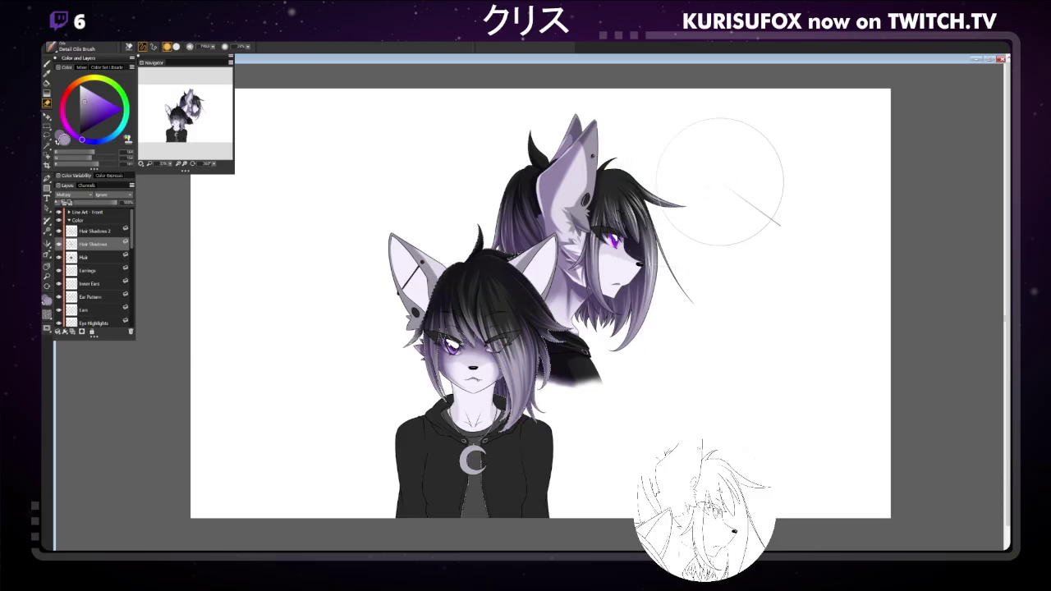
Create a new layer above Hair Shadows 2 and set up the Scratchboard Tool in white at a small size.
{"action": "left_click", "coordinate": [95, 231]}
{"action": "key", "text": "ctrl+shift+n"}
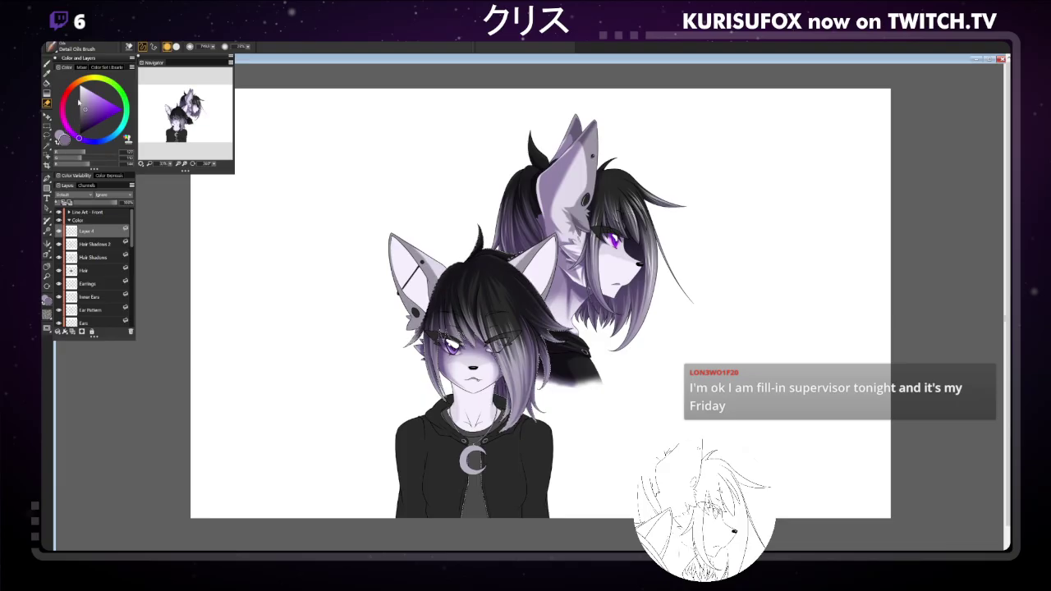
{"action": "left_click", "coordinate": [55, 51]}
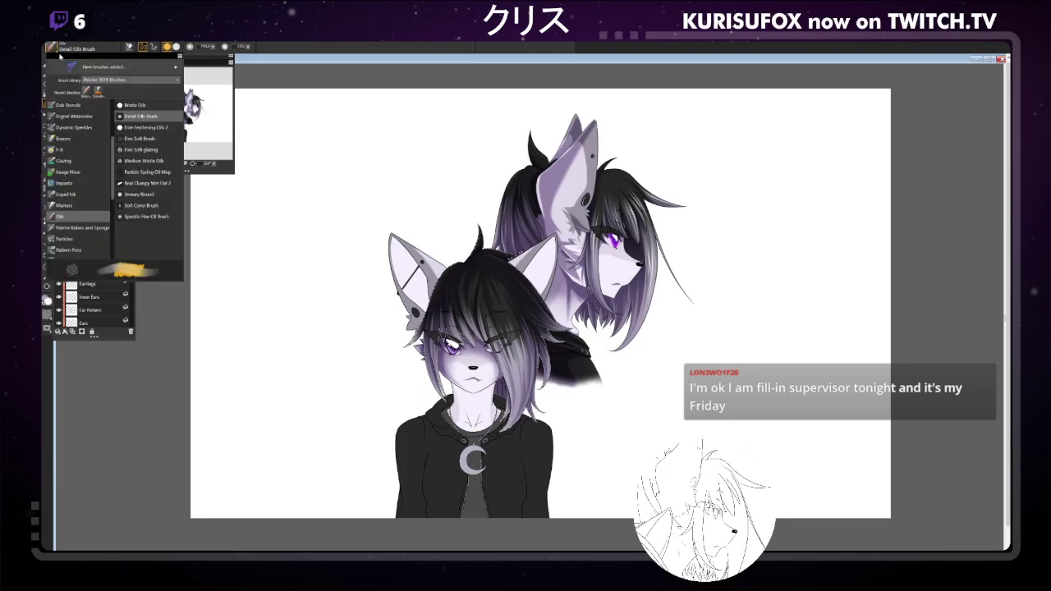
{"action": "left_click", "coordinate": [95, 93]}
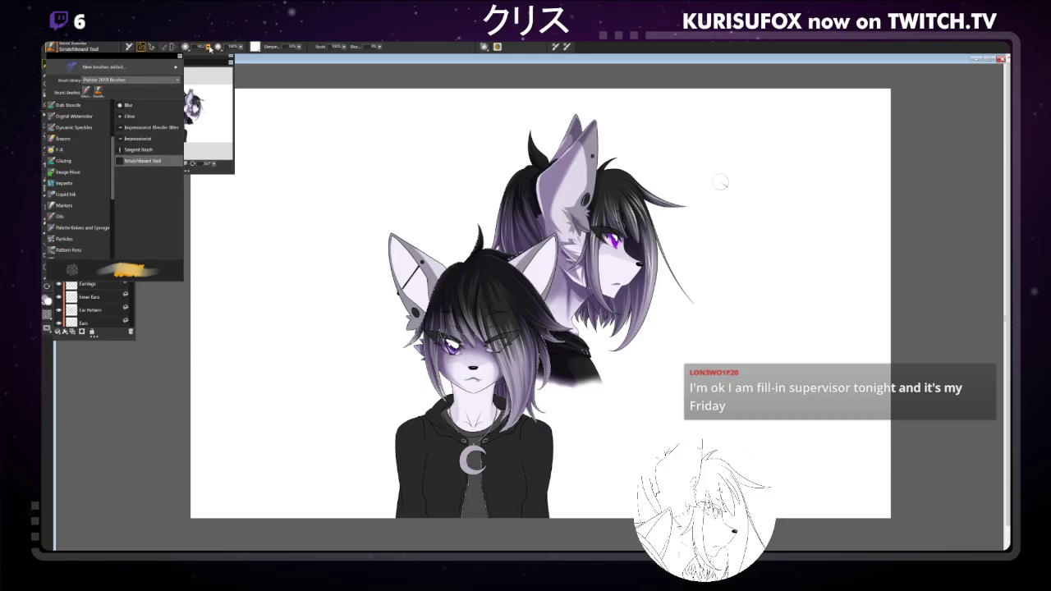
{"action": "left_click", "coordinate": [206, 49]}
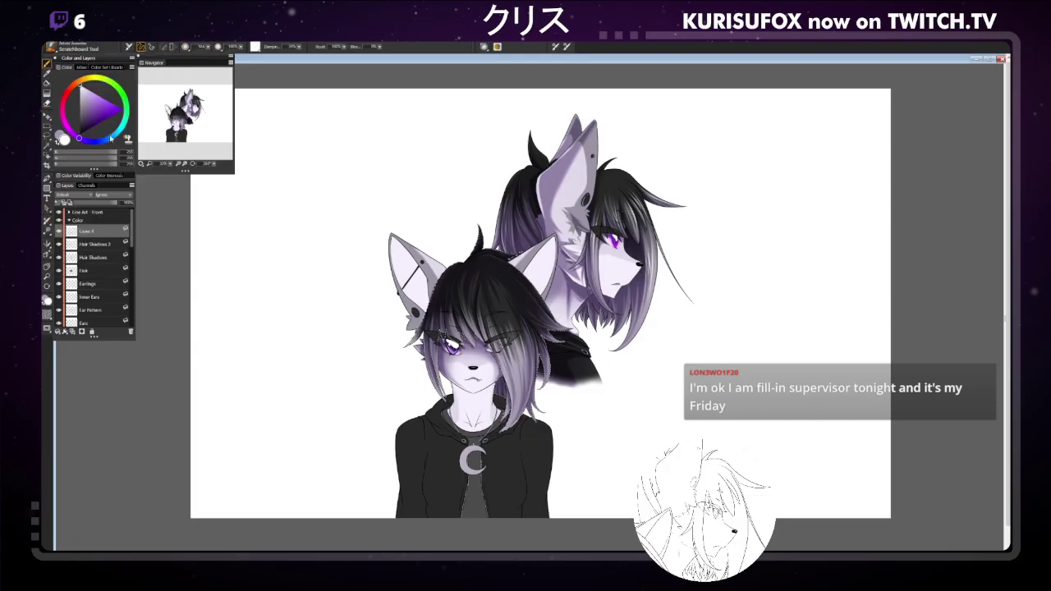
Paint thin white highlight strands across the front-view crown and bangs, undoing stray strokes and fading the strands with the eraser.
{"action": "key", "text": "ctrl+plus"}
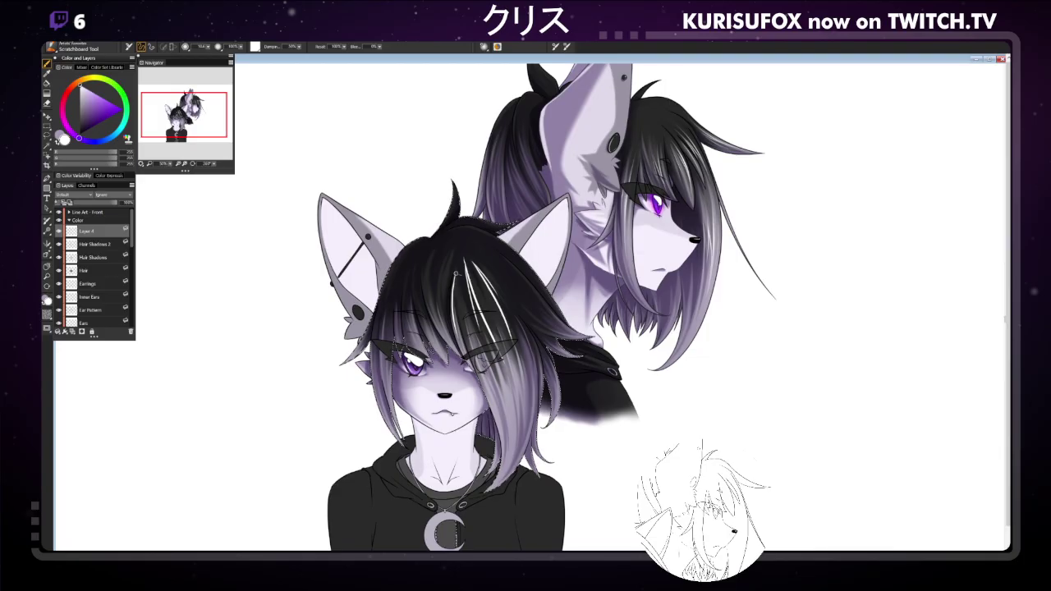
{"action": "mouse_move", "coordinate": [457, 292]}
{"action": "left_mouse_down"}
{"action": "mouse_move", "coordinate": [468, 363]}
{"action": "mouse_move", "coordinate": [455, 284]}
{"action": "left_mouse_up"}
{"action": "key", "text": "ctrl+z"}
{"action": "key", "text": "ctrl+z"}
{"action": "key", "text": "ctrl+z"}
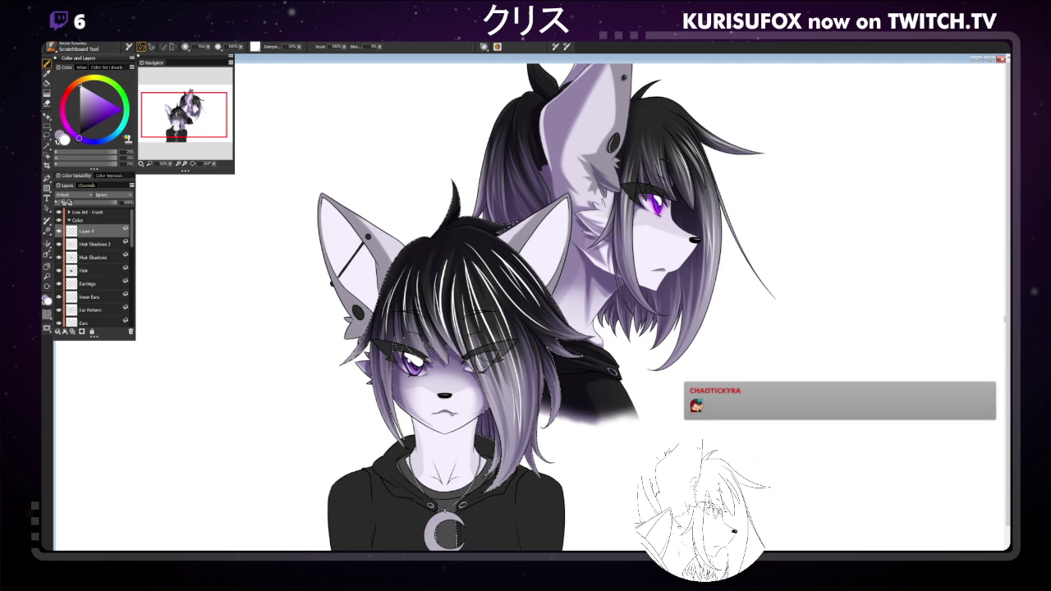
{"action": "left_click", "coordinate": [47, 102]}
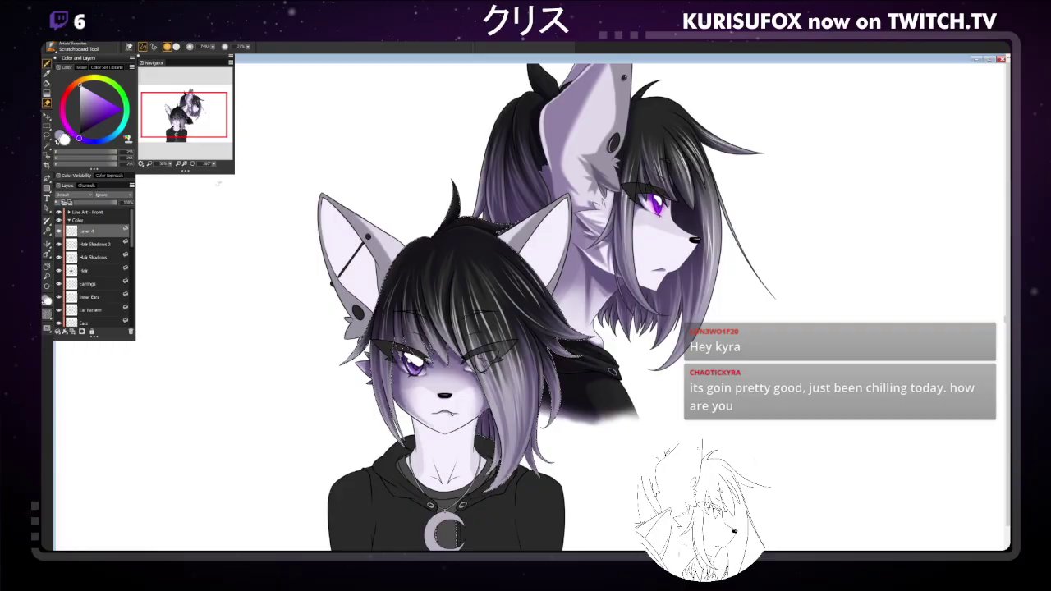
{"action": "key", "text": "e"}
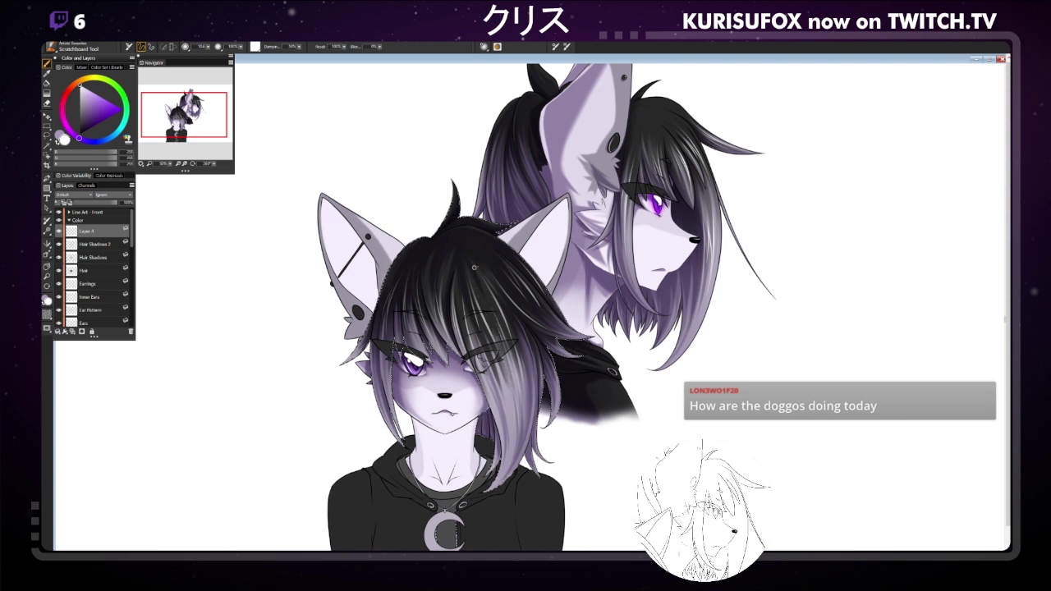
Rotate the canvas to add white highlight strands through the rest of the front-view hair, and soften them with the large eraser.
{"action": "left_click_drag", "start_coordinate": [205, 167], "coordinate": [169, 163]}
{"action": "left_click", "coordinate": [171, 162]}
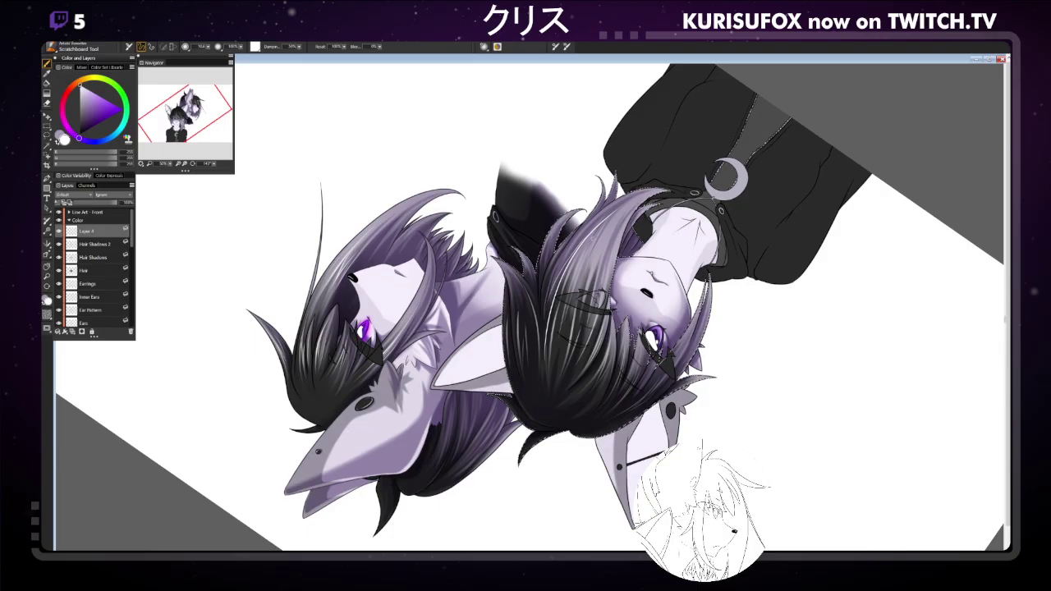
{"action": "key", "text": "h"}
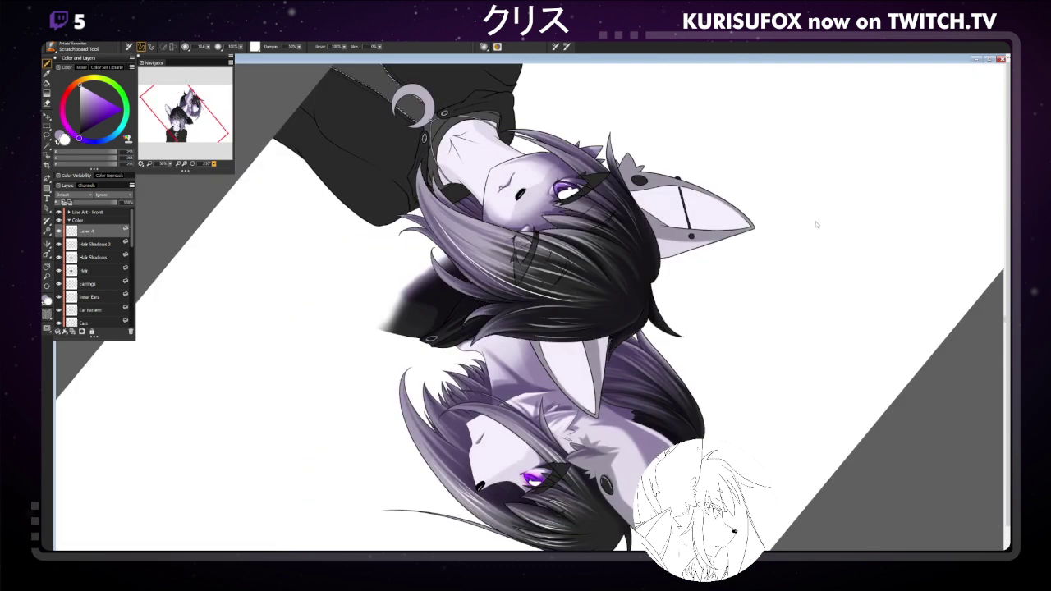
{"action": "key", "text": "5"}
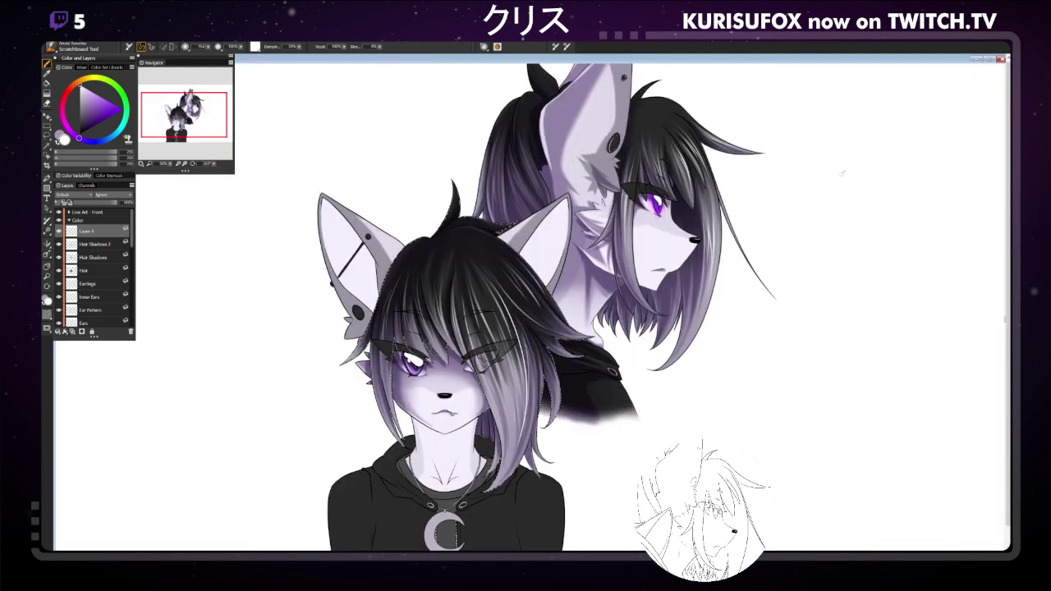
{"action": "key", "text": "ctrl+minus"}
{"action": "key", "text": "ctrl+minus"}
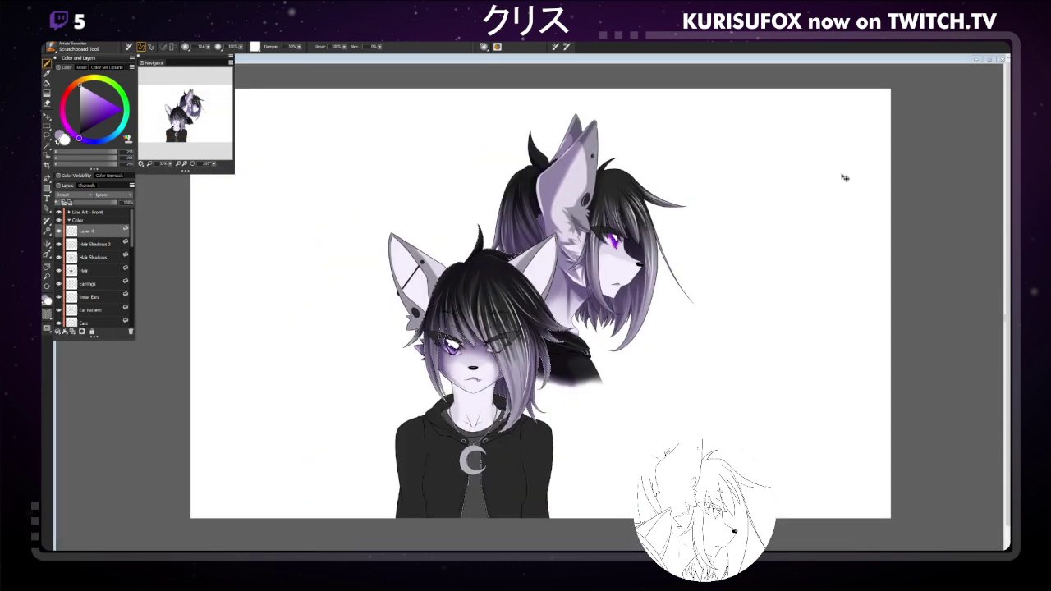
{"action": "key", "text": "ctrl+minus"}
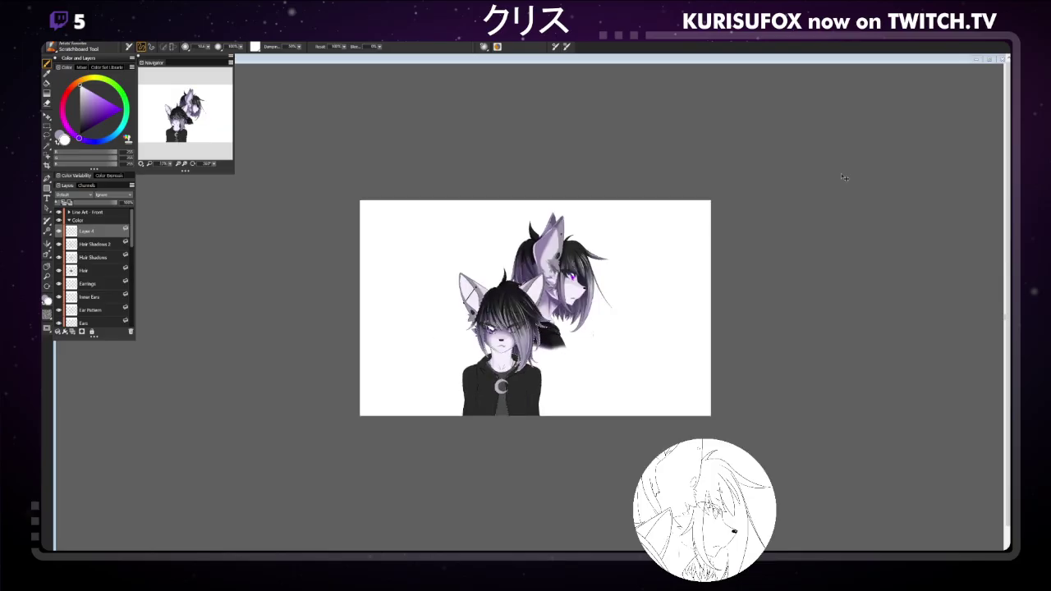
{"action": "key", "text": "ctrl+plus"}
{"action": "key", "text": "n"}
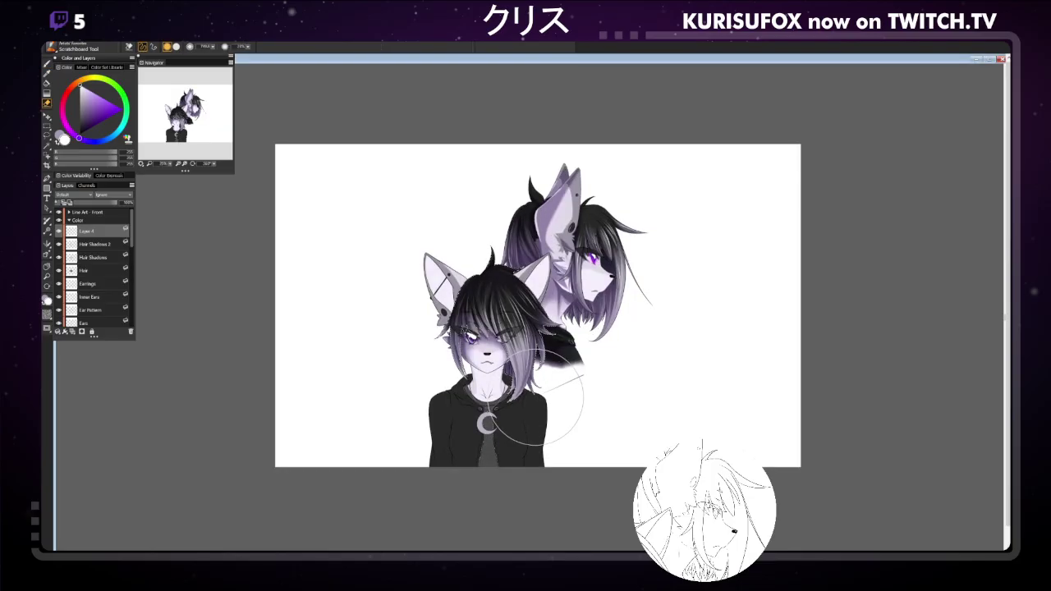
{"action": "key", "text": "ctrl+minus"}
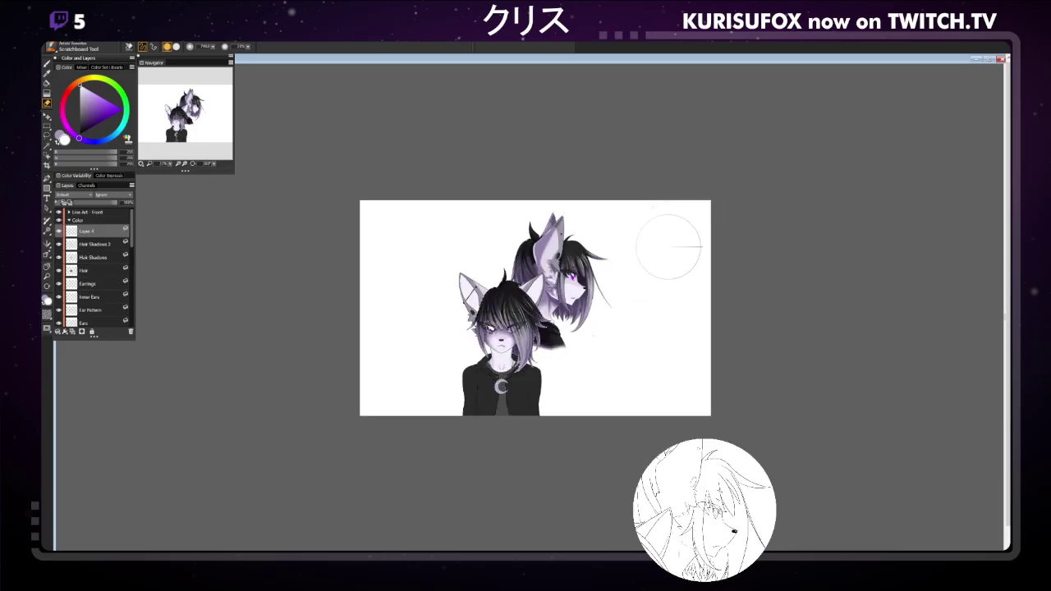
{"action": "key", "text": "ctrl+plus"}
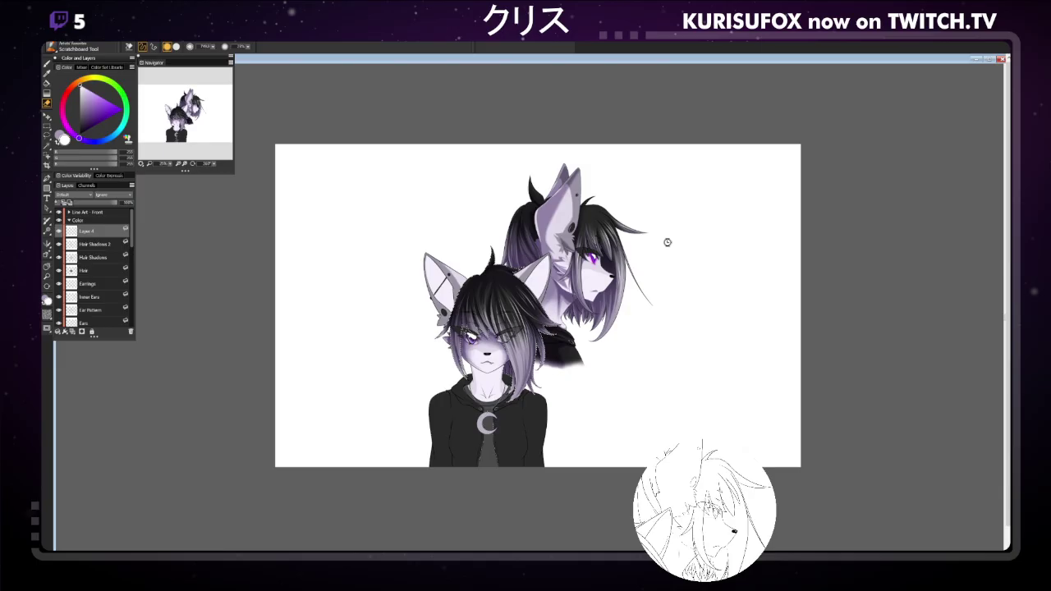
Rename the highlight layer as Hair Highlights and save the file.
{"action": "key", "text": "ctrl+s"}
{"action": "double_click", "coordinate": [88, 231]}
{"action": "type", "text": "Hair Highlights"}
{"action": "key", "text": "Return"}
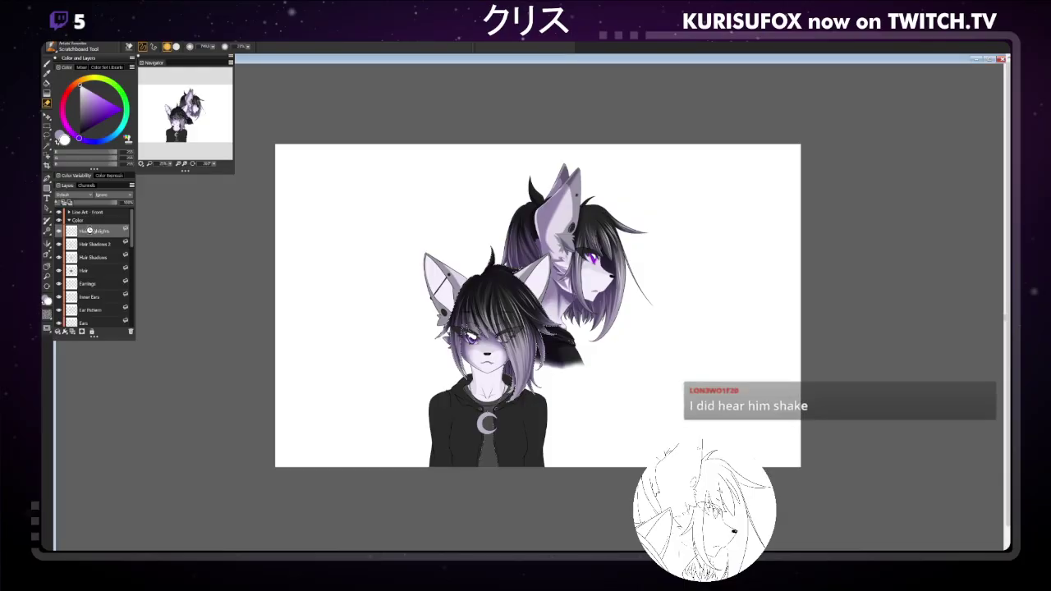
{"action": "key", "text": "ctrl+s"}
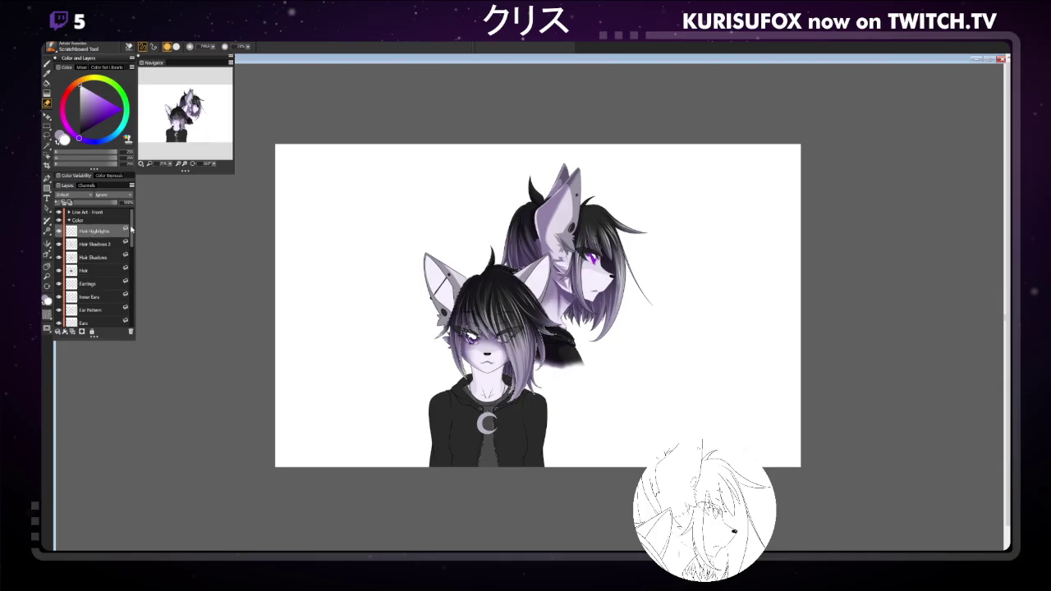
Create a new layer above the Neck 2 layer and name it Neck Shadows.
{"action": "left_click_drag", "start_coordinate": [134, 240], "coordinate": [138, 298]}
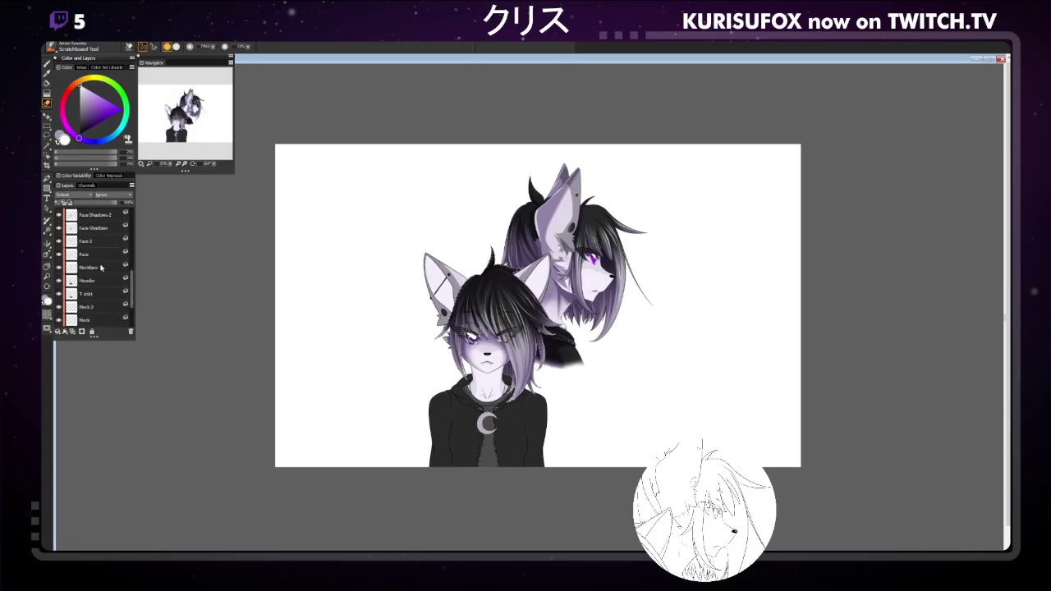
{"action": "left_click", "coordinate": [107, 319]}
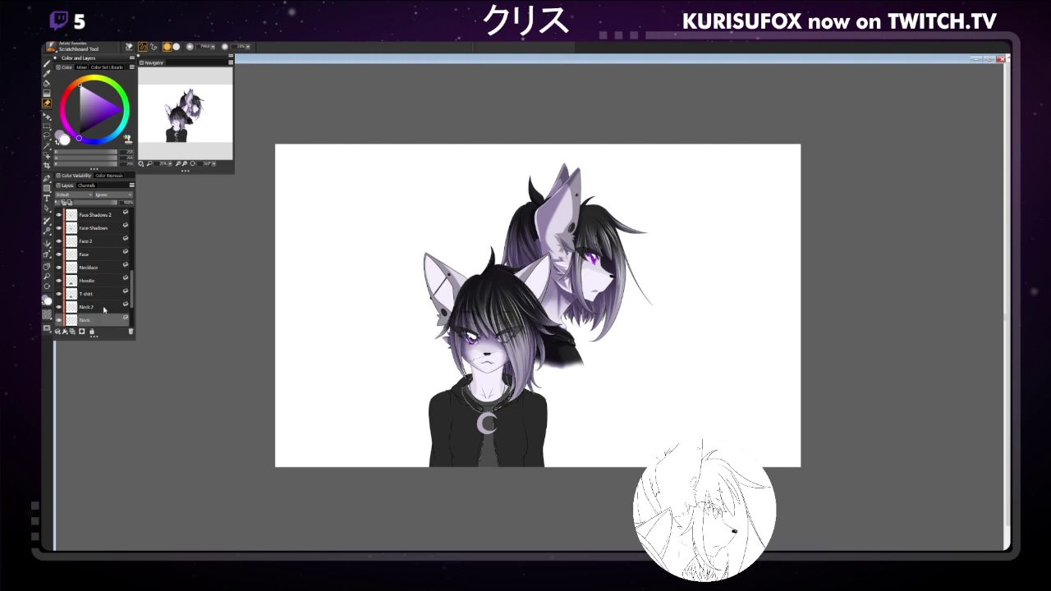
{"action": "left_click", "coordinate": [88, 309]}
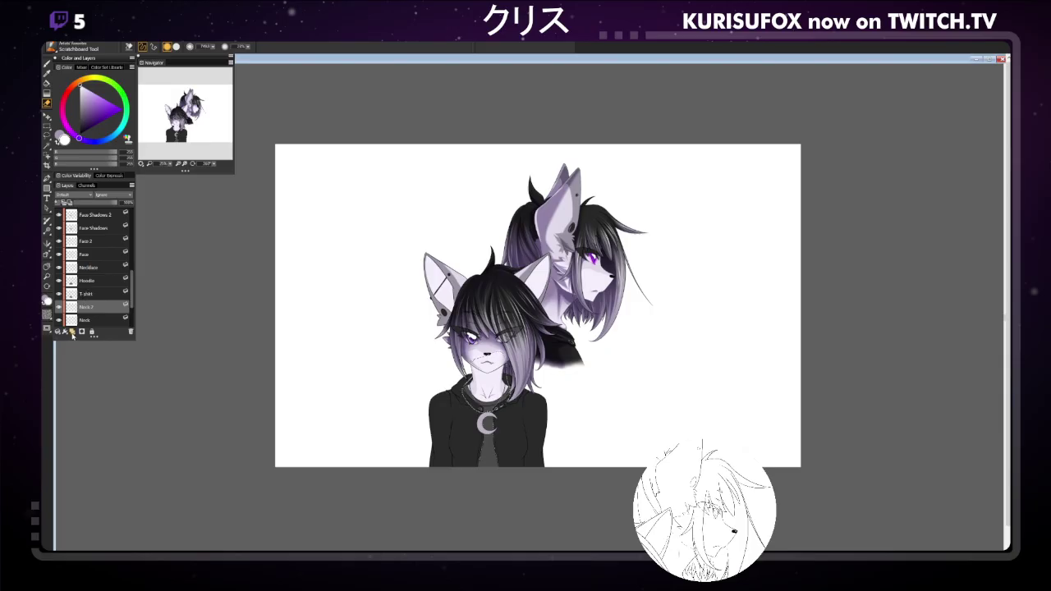
{"action": "double_click", "coordinate": [87, 306]}
{"action": "type", "text": "Neck Shadows"}
{"action": "key", "text": "Return"}
Add a second Multiply layer above Neck Shadows, name it Neck Shadows 2, and save the file.
{"action": "double_click", "coordinate": [96, 307]}
{"action": "key", "text": "Right"}
{"action": "type", "text": "2"}
{"action": "key", "text": "Return"}
{"action": "key", "text": "ctrl+s"}
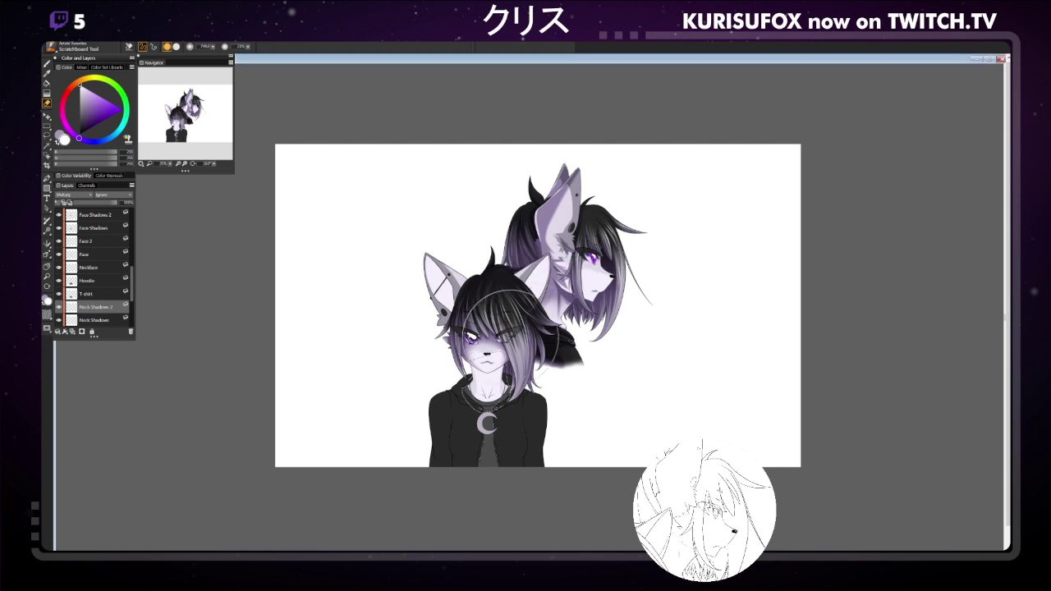
Set a darker muted purple as the alternate colour, keep lavender grey as the painting colour, and choose the Detail Oils Brush.
{"action": "key", "text": "p"}
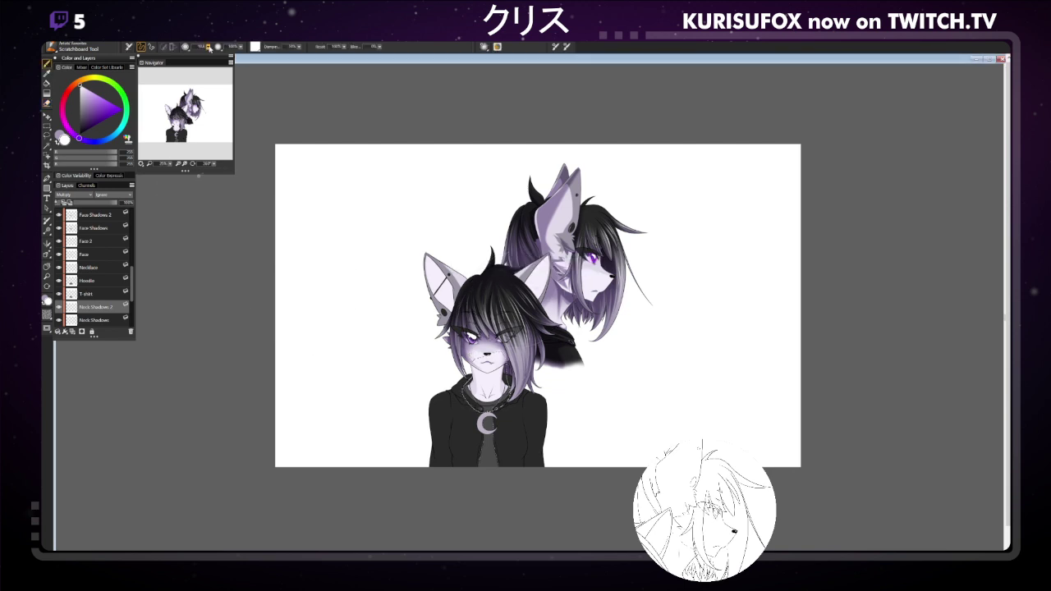
{"action": "left_click", "coordinate": [59, 138]}
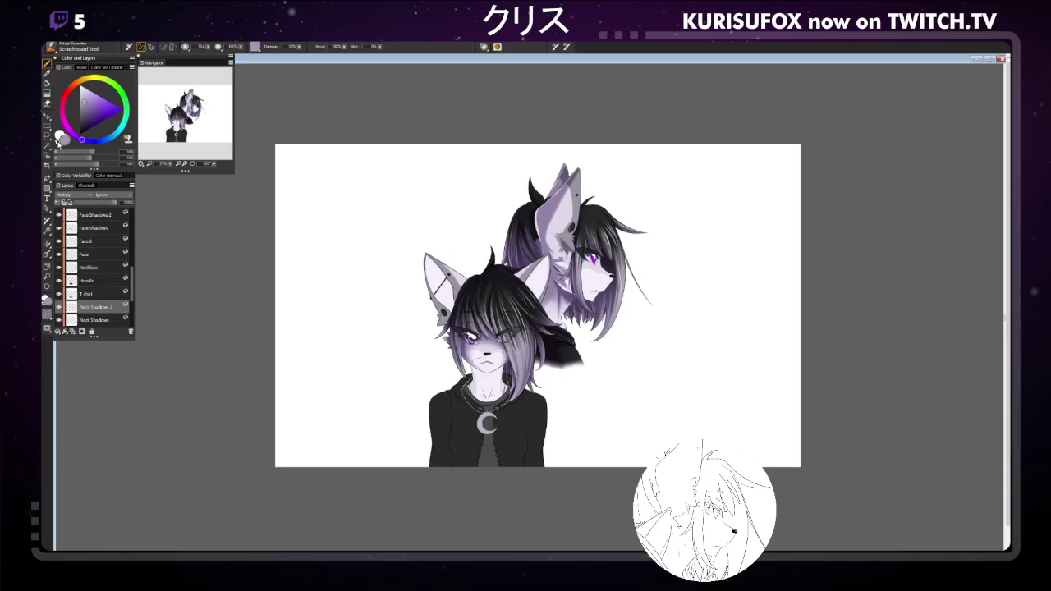
{"action": "left_click", "coordinate": [59, 135]}
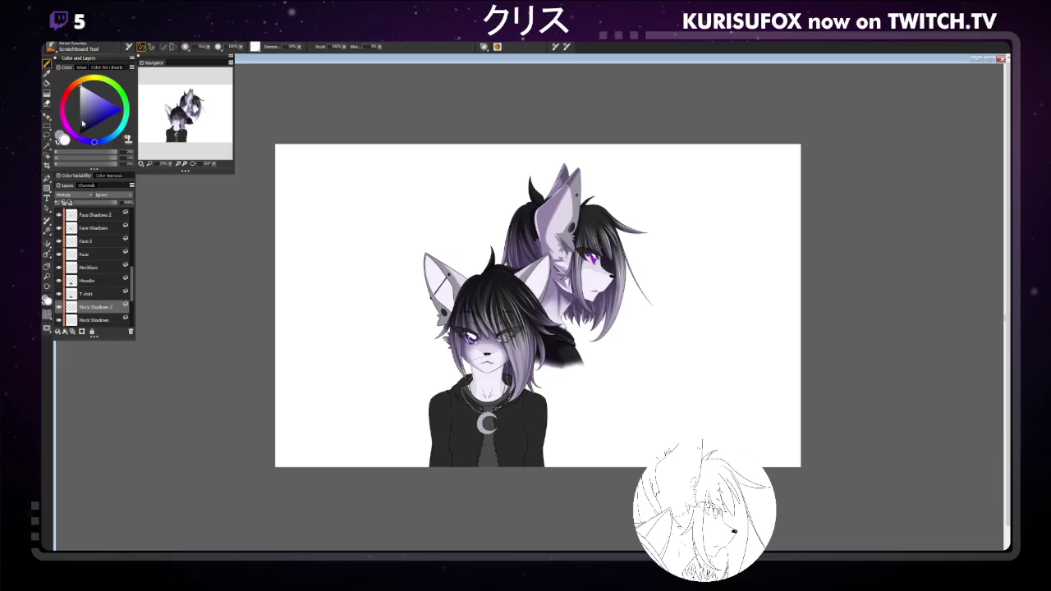
{"action": "left_click", "coordinate": [77, 138]}
{"action": "left_click_drag", "start_coordinate": [86, 104], "coordinate": [84, 118]}
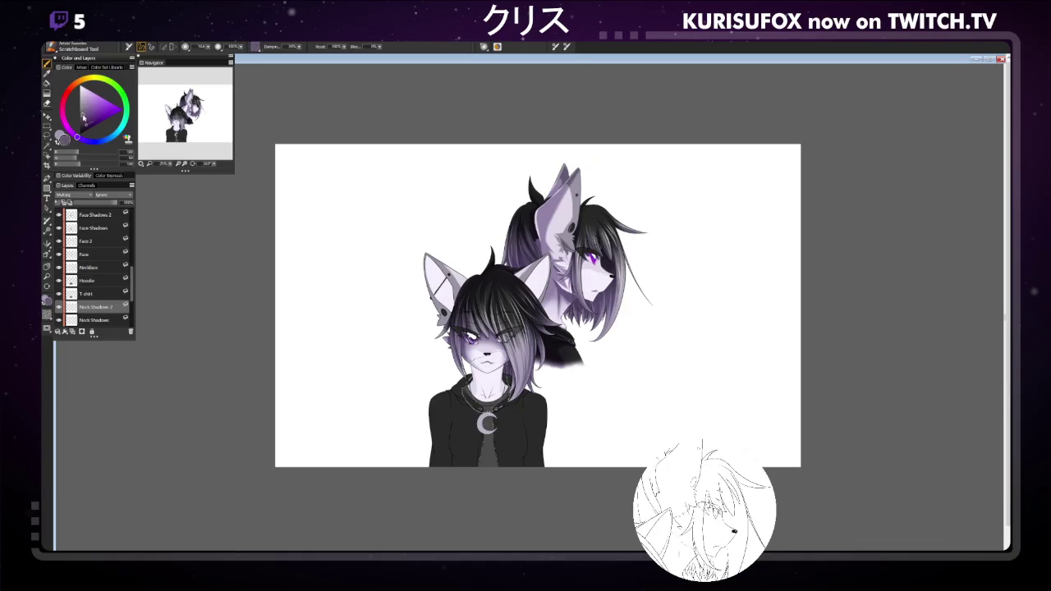
{"action": "left_click", "coordinate": [58, 143]}
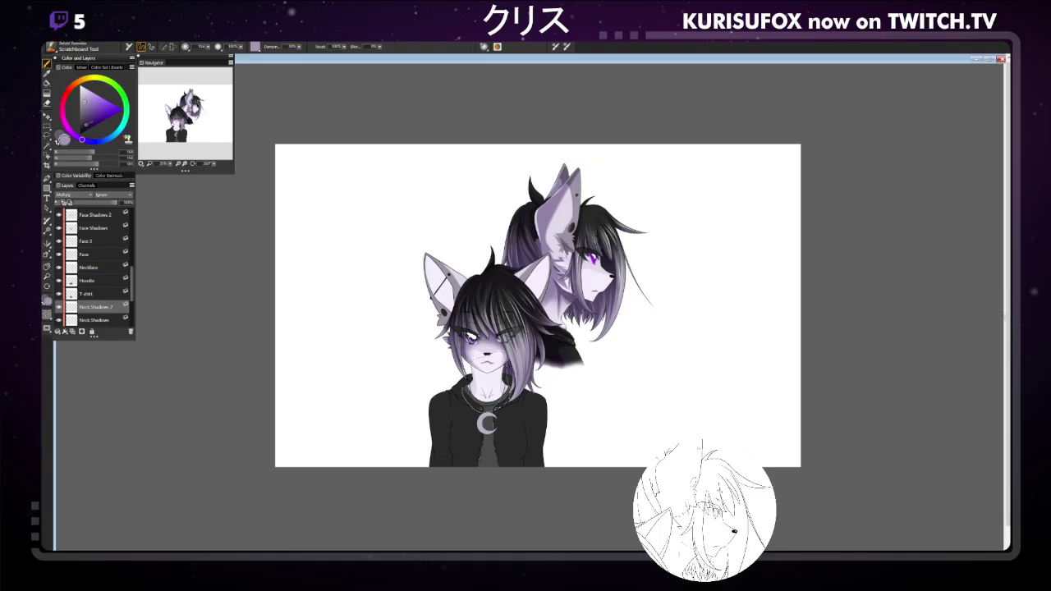
{"action": "left_click", "coordinate": [51, 47]}
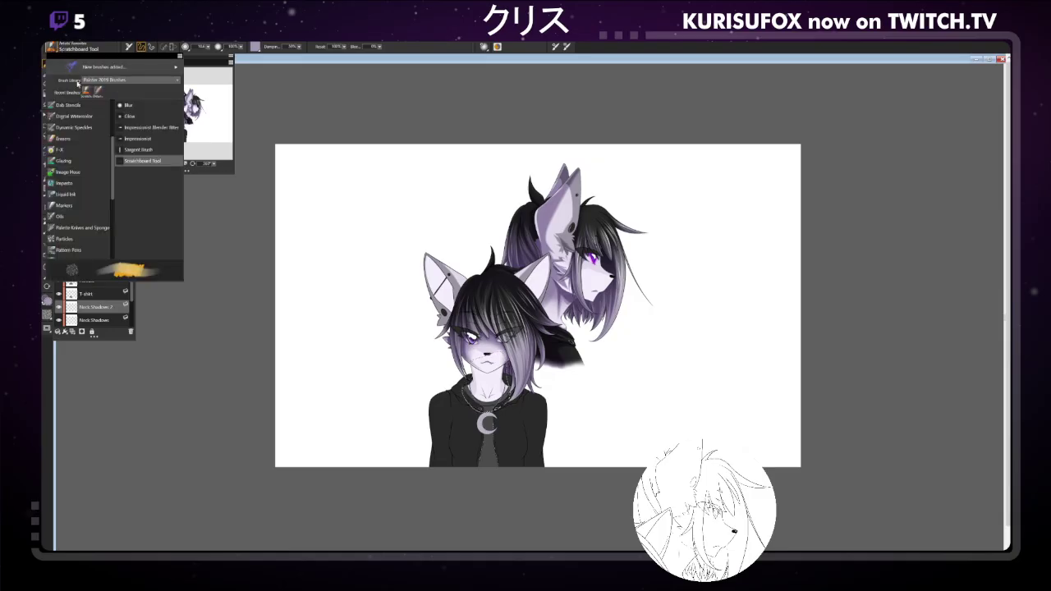
{"action": "left_click", "coordinate": [230, 47]}
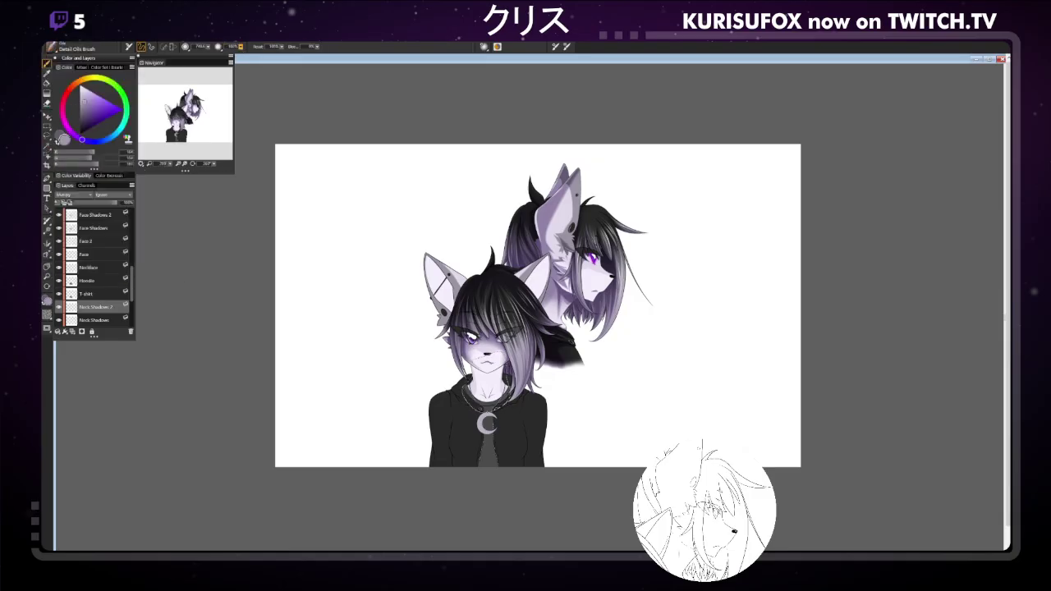
Adjust the brush size and opacity, paint lavender shadows on the front-view neck below the chin, save the file, and soften them with the eraser.
{"action": "left_click_drag", "start_coordinate": [215, 47], "coordinate": [208, 52]}
{"action": "left_click_drag", "start_coordinate": [212, 48], "coordinate": [215, 47]}
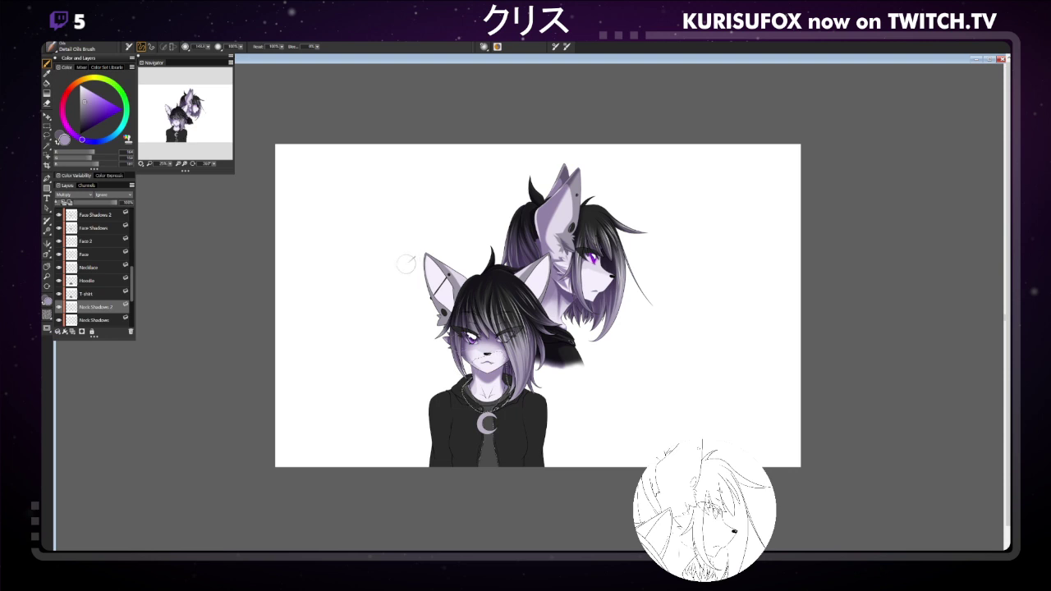
{"action": "left_click_drag", "start_coordinate": [240, 47], "coordinate": [239, 55]}
{"action": "left_click_drag", "start_coordinate": [239, 47], "coordinate": [239, 53]}
{"action": "left_click_drag", "start_coordinate": [479, 359], "coordinate": [508, 382]}
{"action": "scroll", "coordinate": [200, 47], "scroll_direction": "up", "scroll_amount": 3}
{"action": "key", "text": "ctrl+plus"}
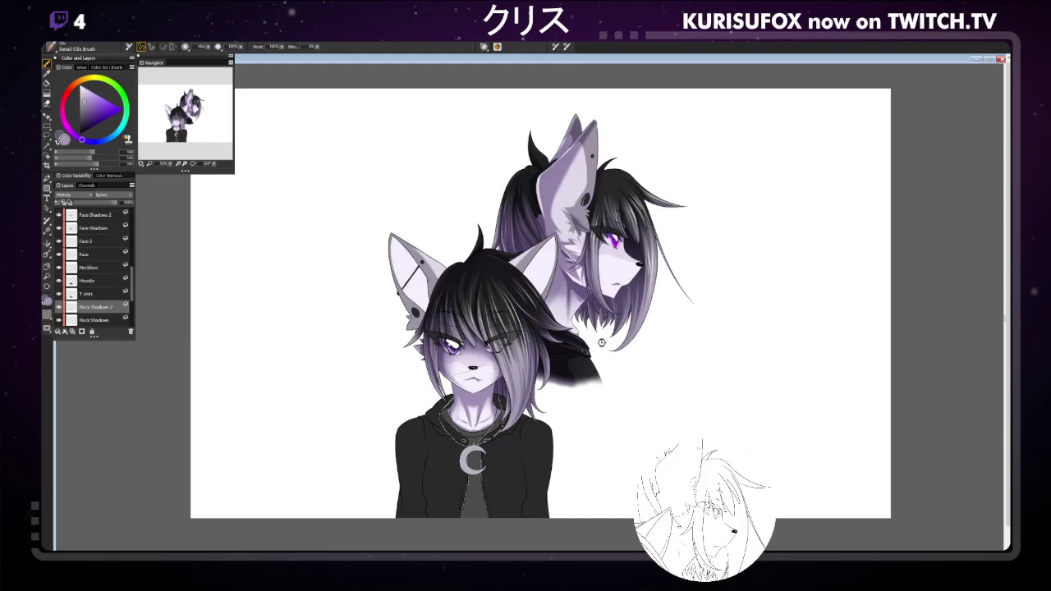
{"action": "key", "text": "ctrl+s"}
{"action": "left_click", "coordinate": [48, 103]}
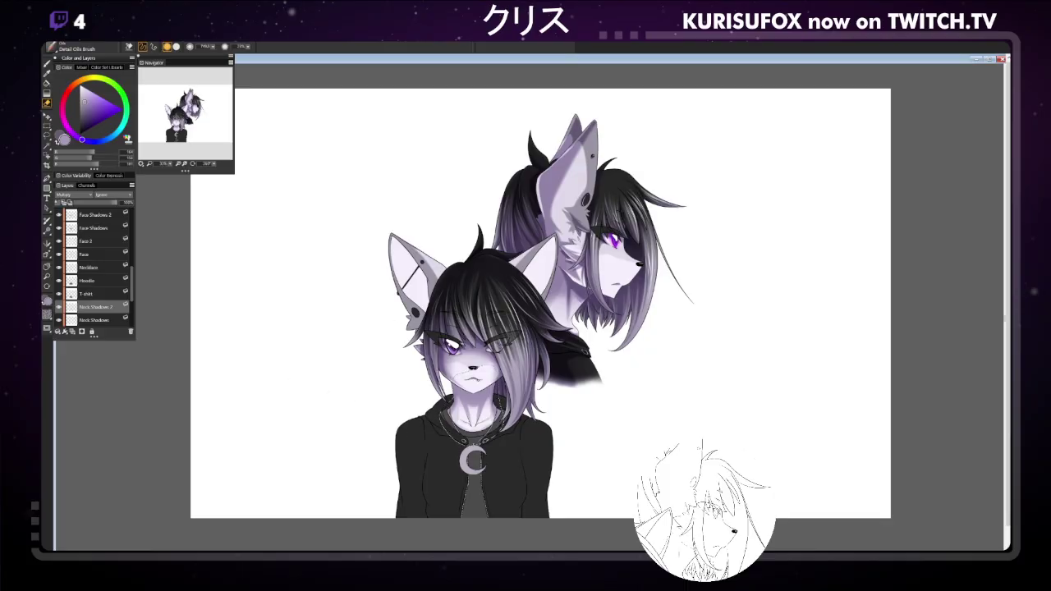
{"action": "key", "text": "b"}
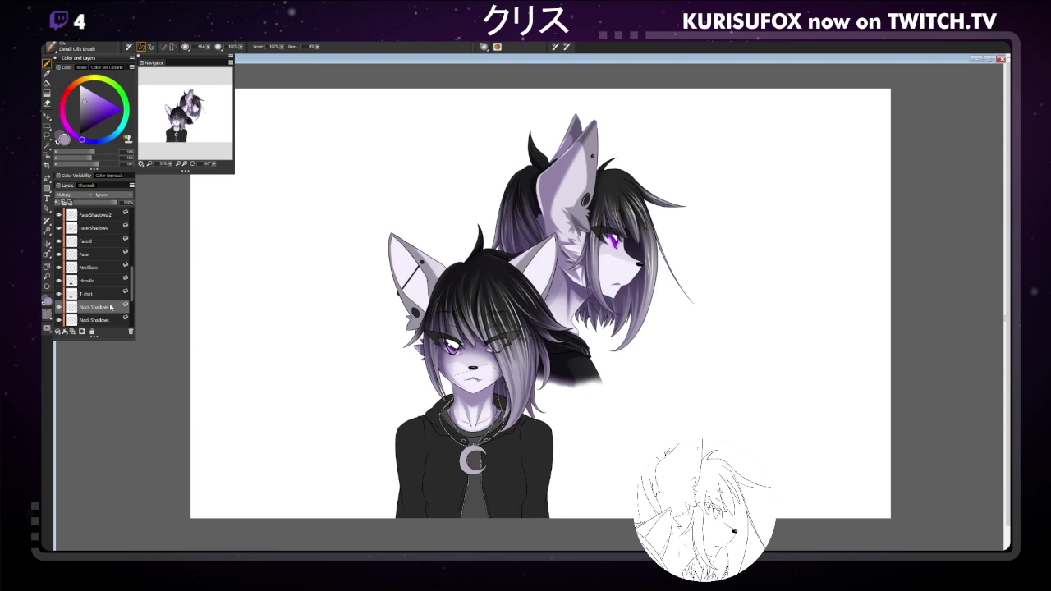
Move the painted neck shadow layer beneath the other one, rename the lower layer Neck Shadows and the upper Neck Shadows 2, and save the file.
{"action": "scroll", "coordinate": [113, 308], "scroll_direction": "down", "scroll_amount": 2}
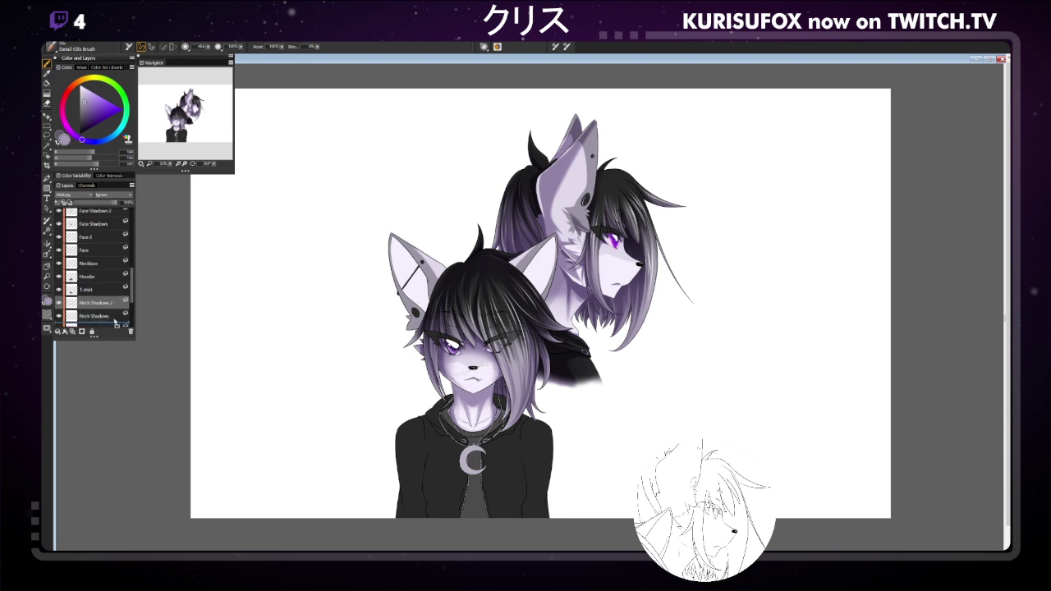
{"action": "left_click_drag", "start_coordinate": [111, 280], "coordinate": [112, 299]}
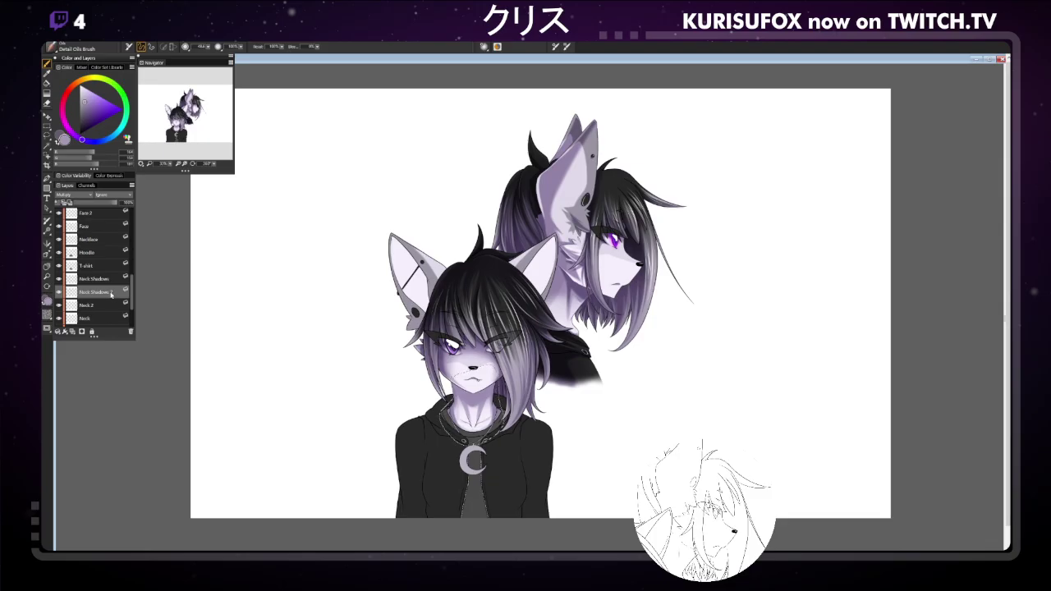
{"action": "double_click", "coordinate": [98, 292]}
{"action": "left_click", "coordinate": [108, 294]}
{"action": "key", "text": "Return"}
{"action": "double_click", "coordinate": [95, 279]}
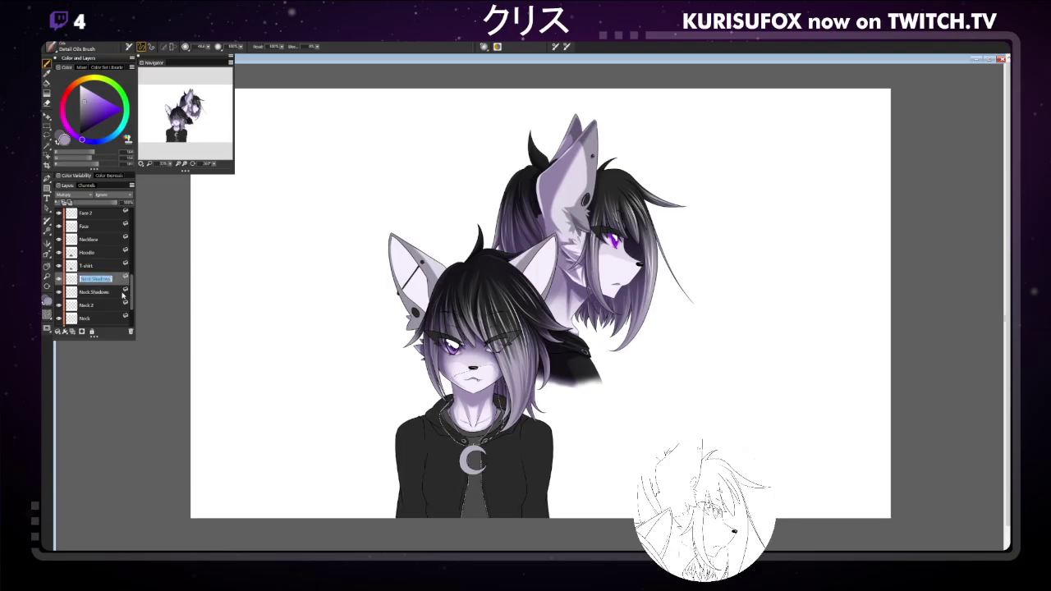
{"action": "key", "text": "End"}
{"action": "type", "text": "2"}
{"action": "key", "text": "Return"}
{"action": "key", "text": "ctrl+s"}
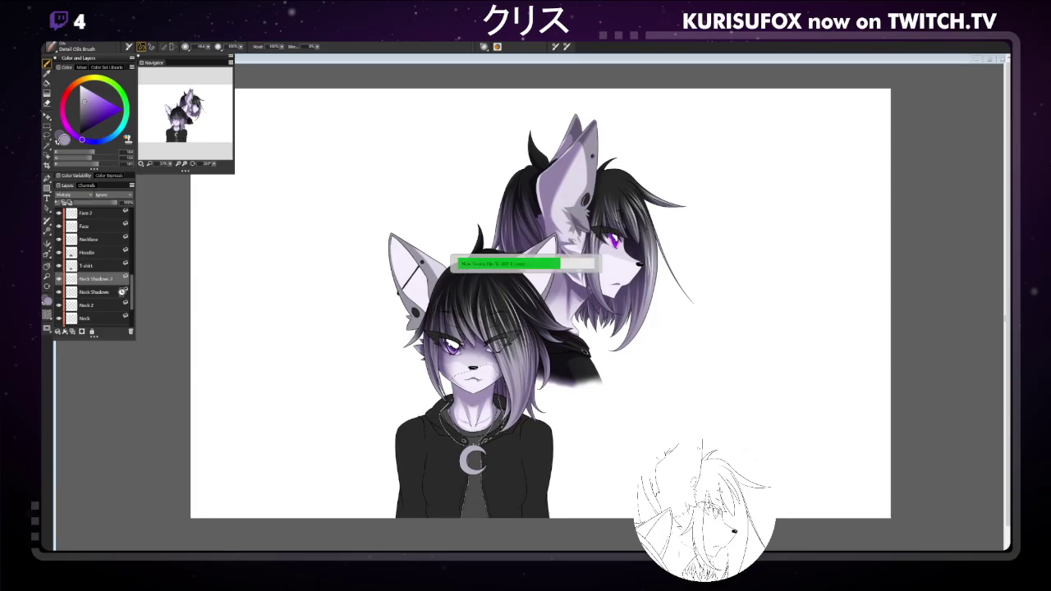
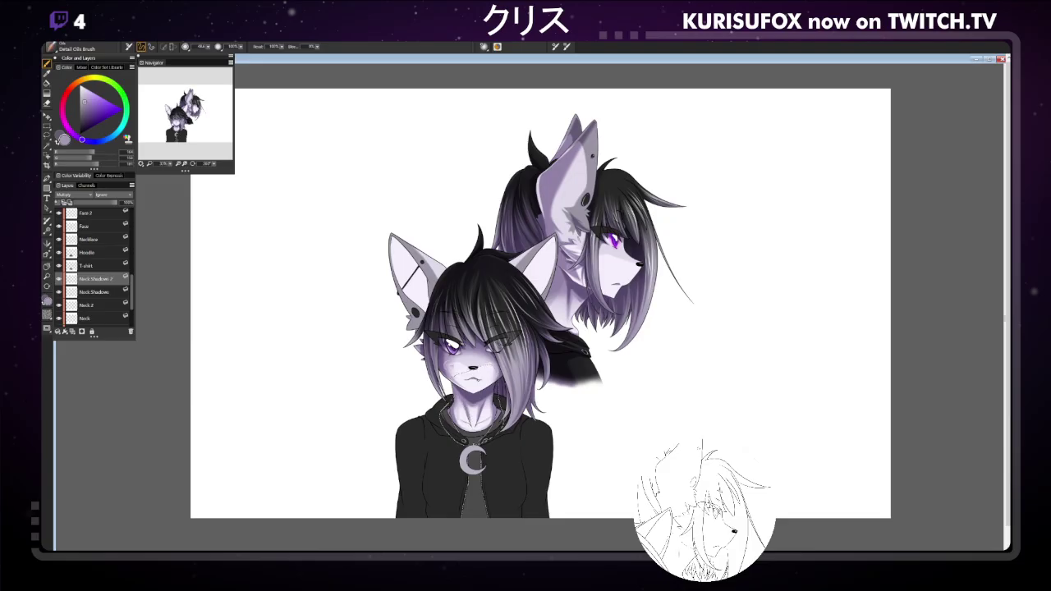
Deepen the front-view neck shading on the Neck Shadows 2 layer with the Detail Oils Brush, and clean it up with the eraser.
{"action": "left_click", "coordinate": [179, 164]}
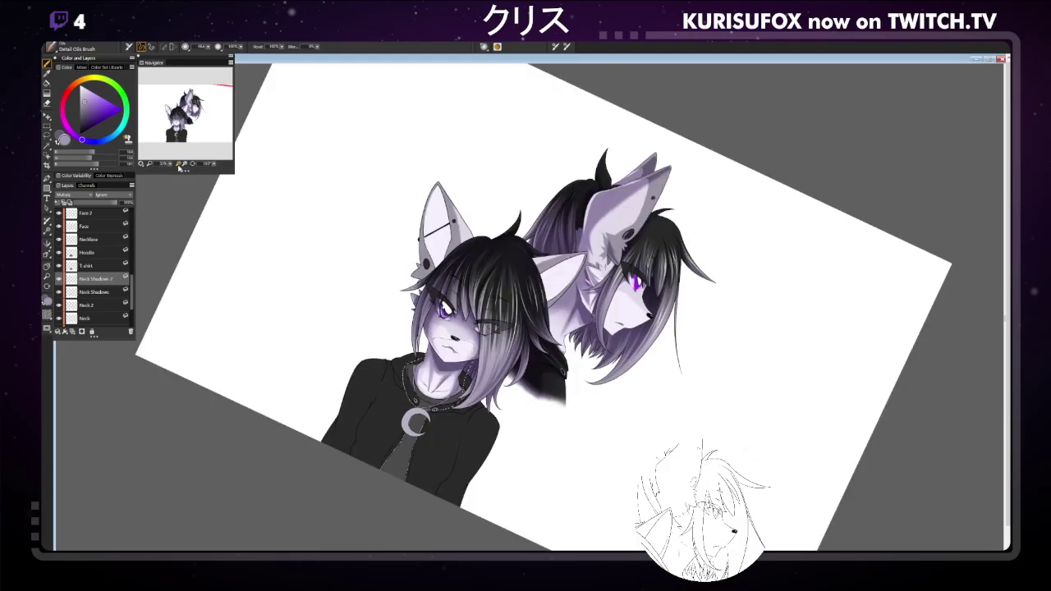
{"action": "left_click", "coordinate": [179, 165]}
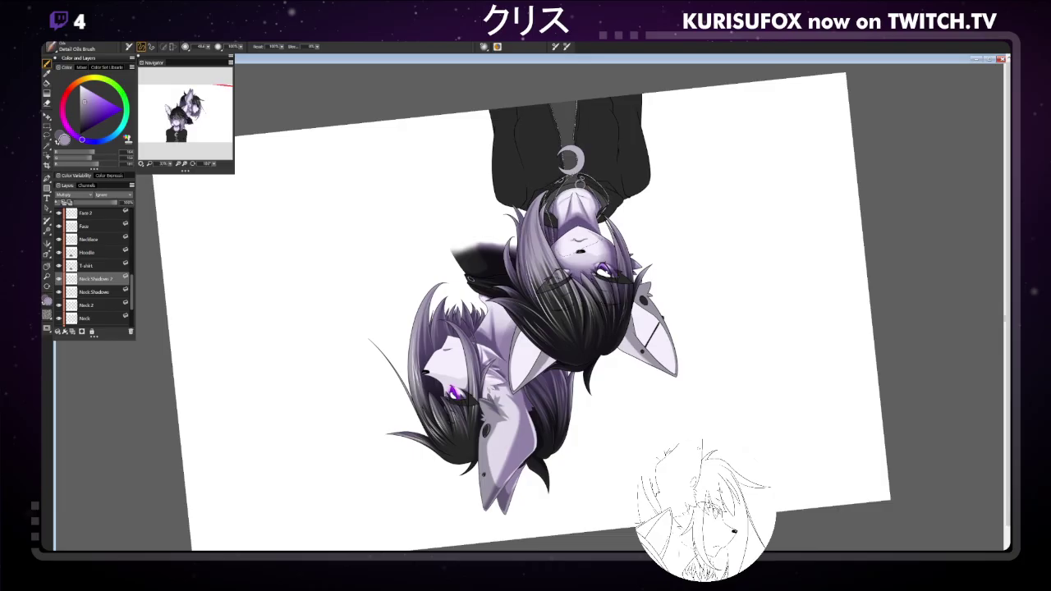
{"action": "left_click", "coordinate": [214, 165]}
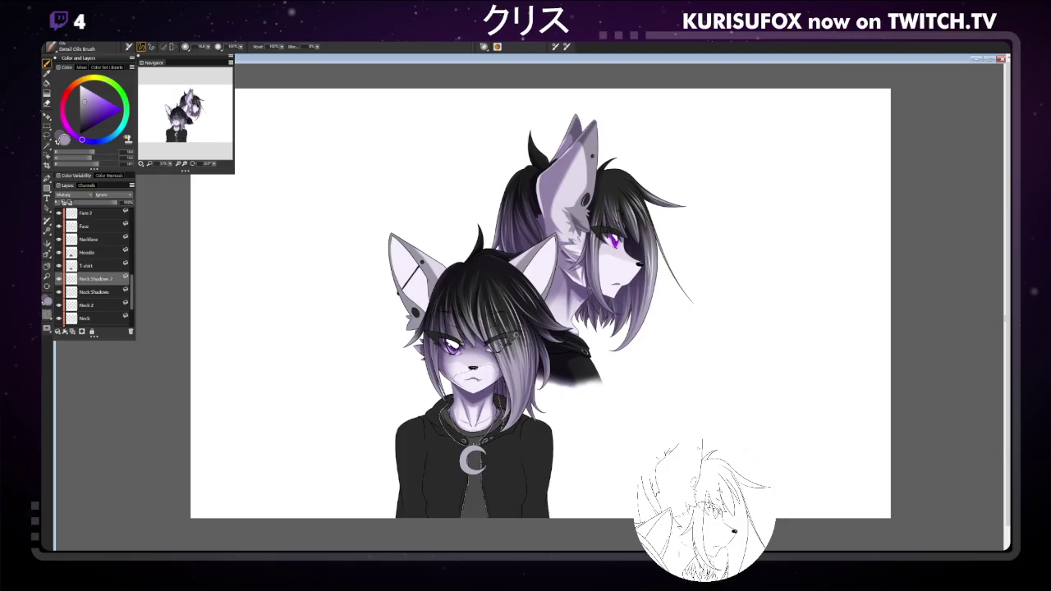
{"action": "key", "text": "d"}
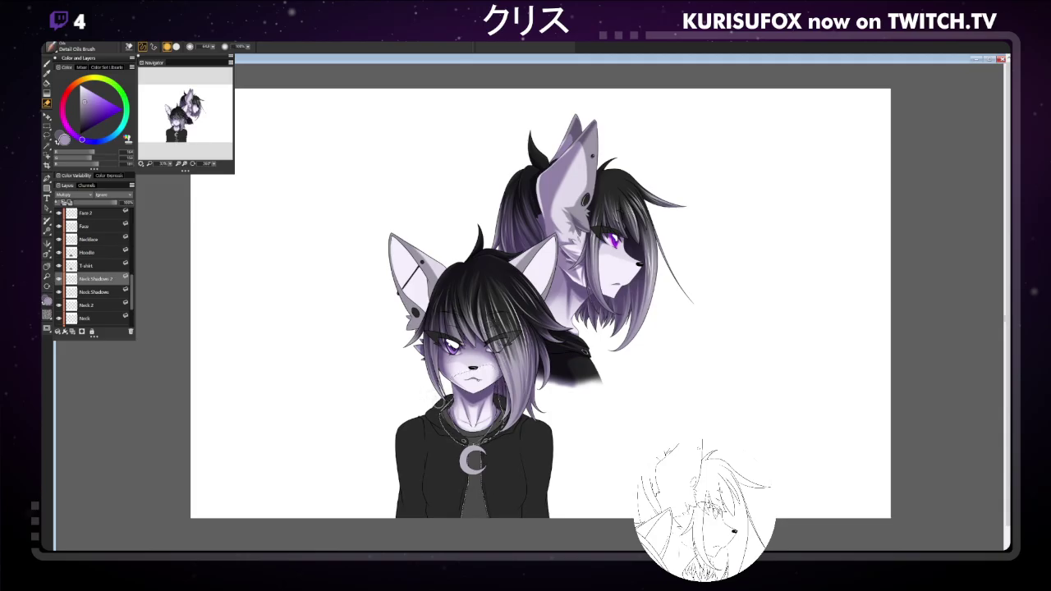
Refine the edges of the front-view neck shading on the Neck Shadows layer with a smaller eraser.
{"action": "left_click", "coordinate": [113, 293]}
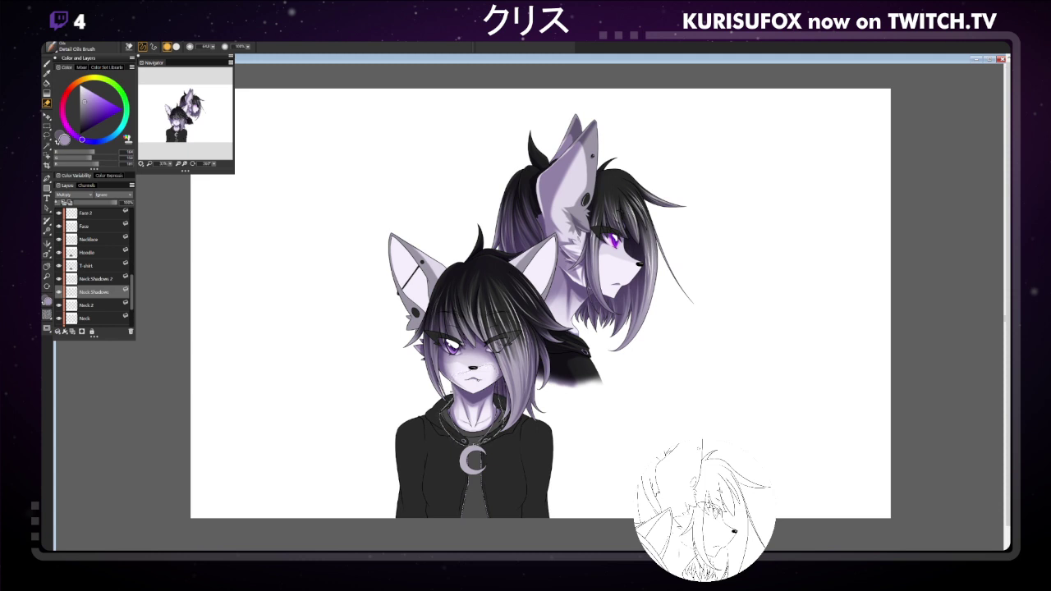
{"action": "key", "text": "bracketleft"}
{"action": "key", "text": "bracketleft"}
{"action": "key", "text": "bracketleft"}
{"action": "key", "text": "ctrl+plus"}
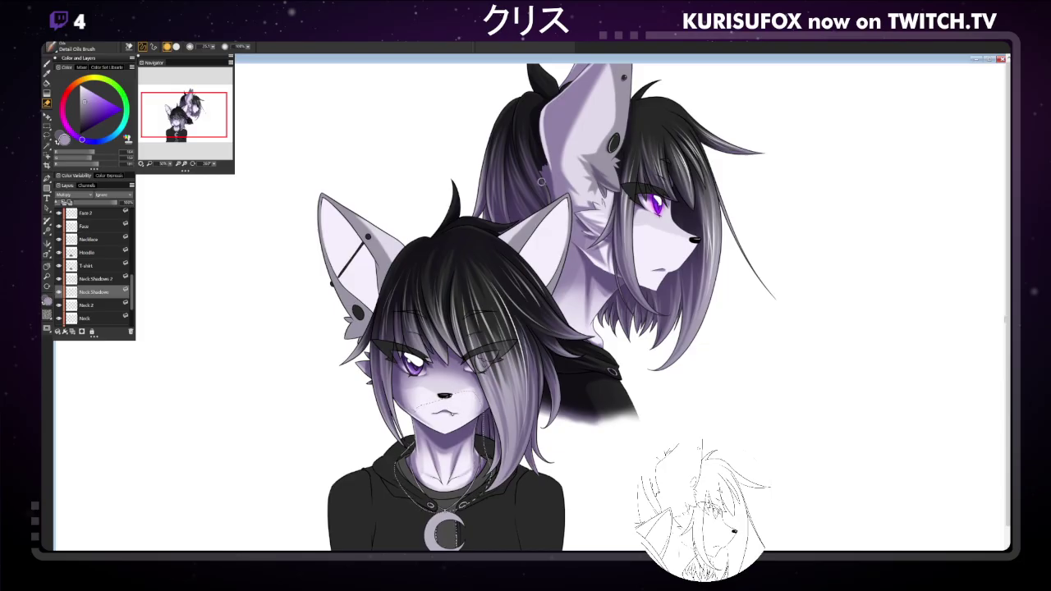
{"action": "key", "text": "ctrl+minus"}
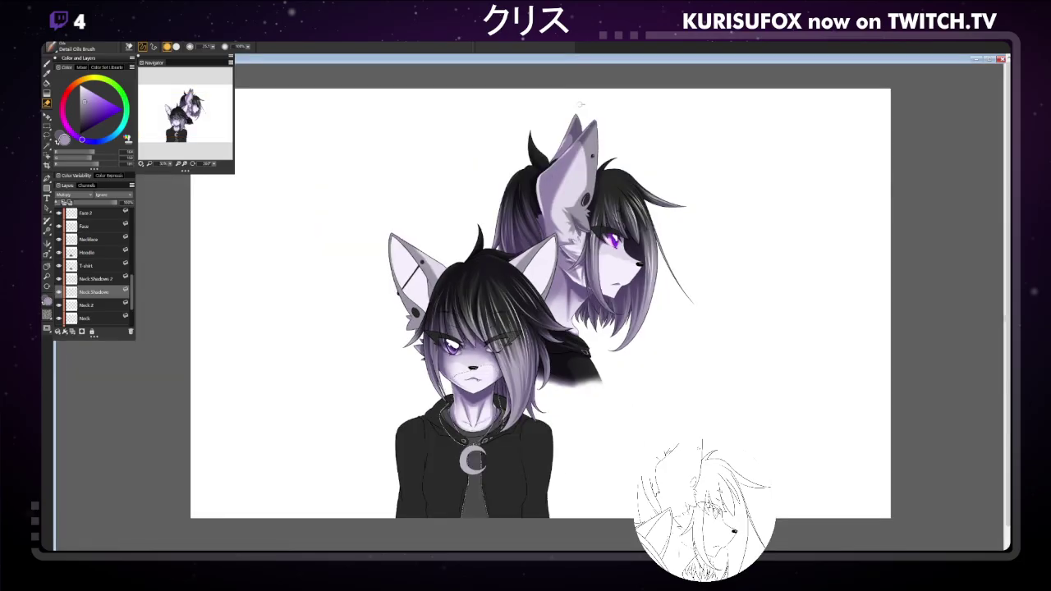
{"action": "key", "text": "ctrl+plus"}
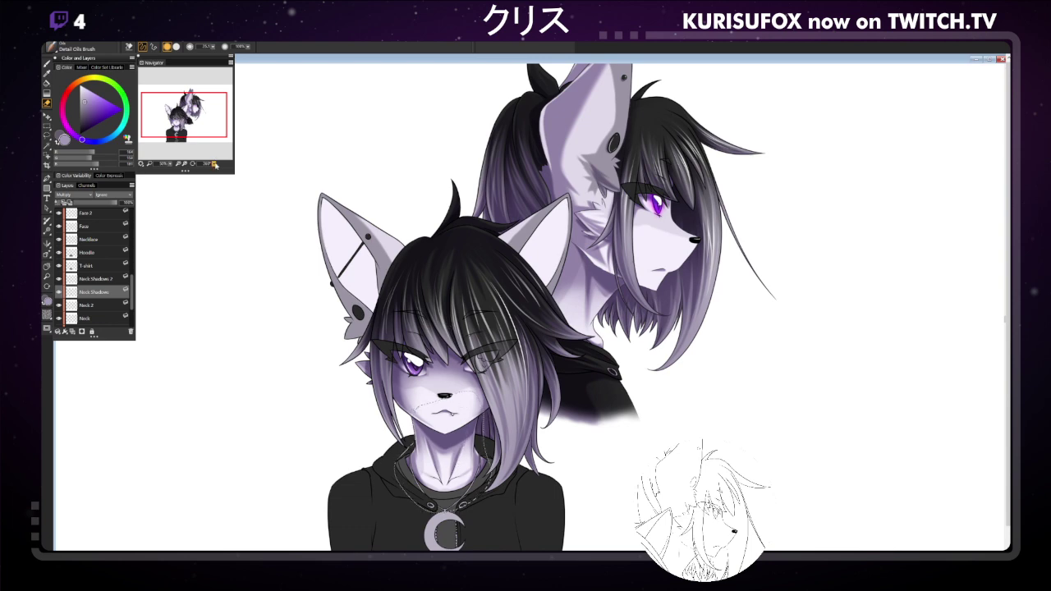
Refine the front-facing character's neck shadows with the eraser on the Neck Shadows 2 and Neck Shadows layers, and save the file.
{"action": "left_click_drag", "start_coordinate": [215, 165], "coordinate": [185, 166]}
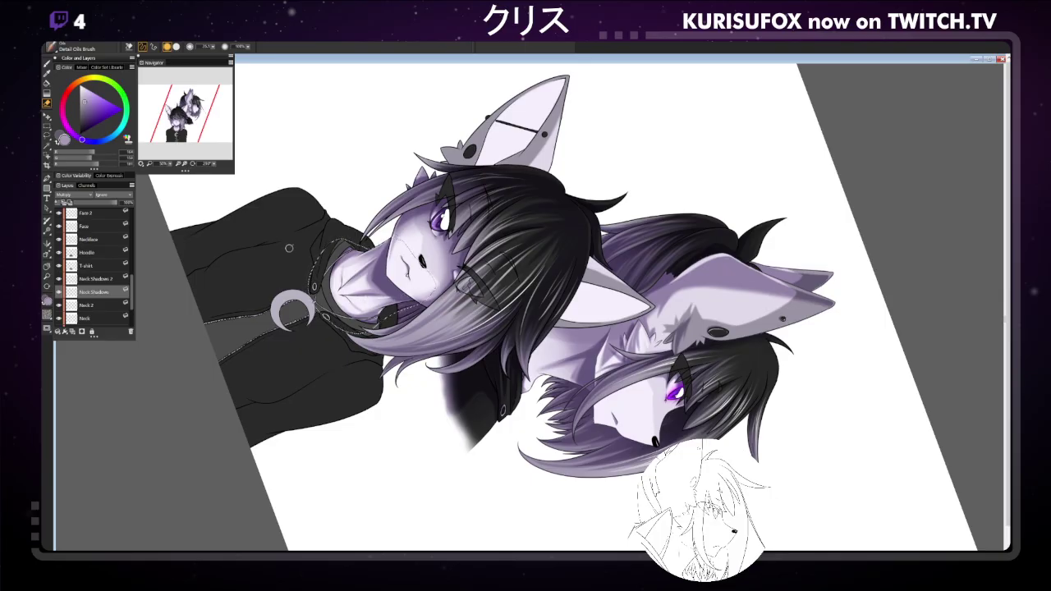
{"action": "left_click", "coordinate": [216, 167]}
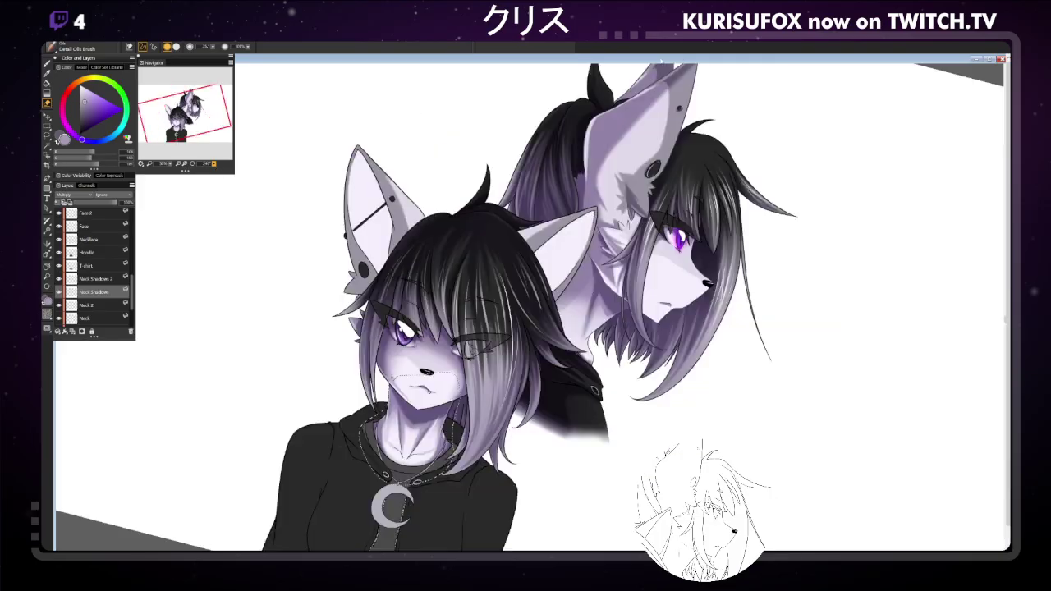
{"action": "key", "text": "ctrl+minus"}
{"action": "key", "text": "ctrl+minus"}
{"action": "key", "text": "ctrl+minus"}
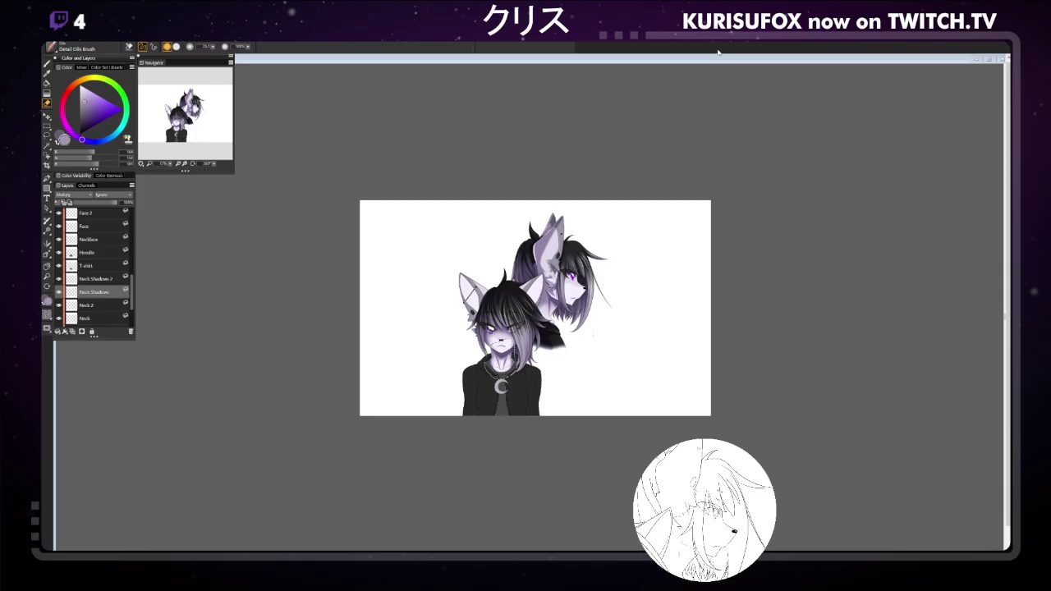
{"action": "key", "text": "ctrl+plus"}
{"action": "key", "text": "ctrl+plus"}
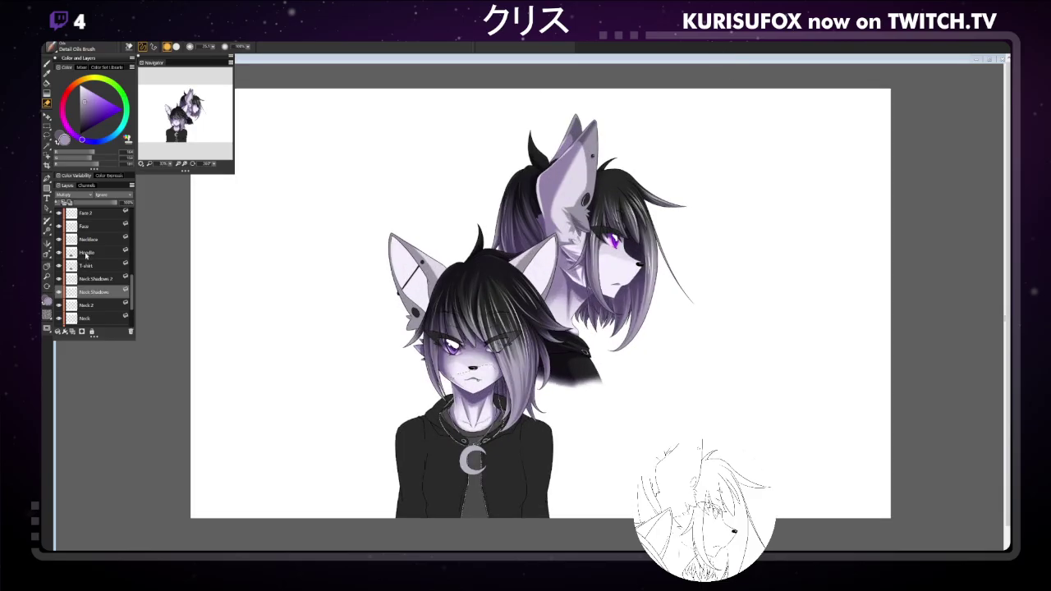
{"action": "left_click", "coordinate": [94, 278]}
{"action": "left_click", "coordinate": [211, 46]}
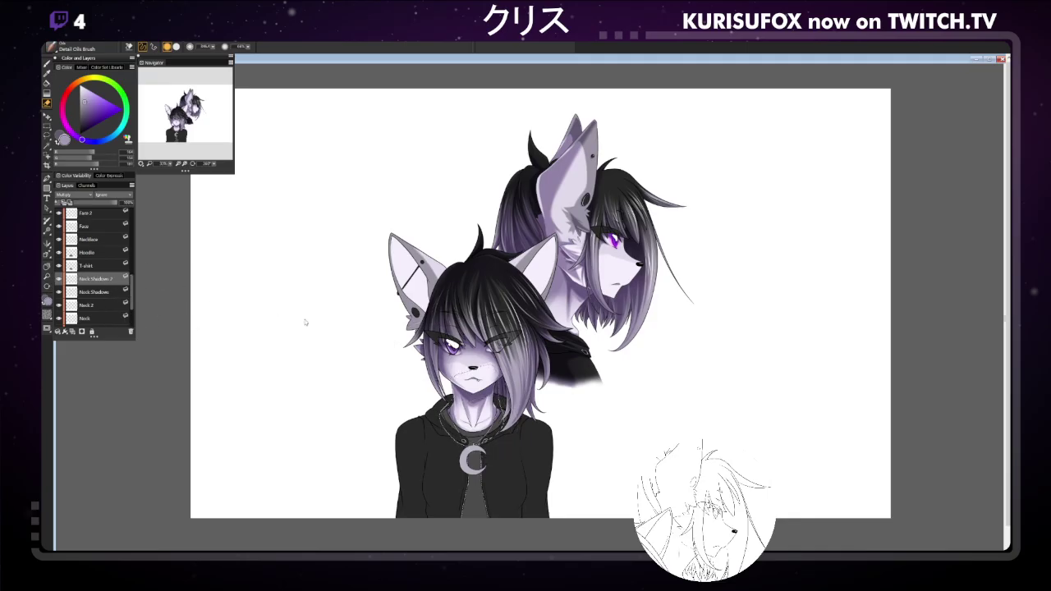
{"action": "left_click", "coordinate": [97, 291]}
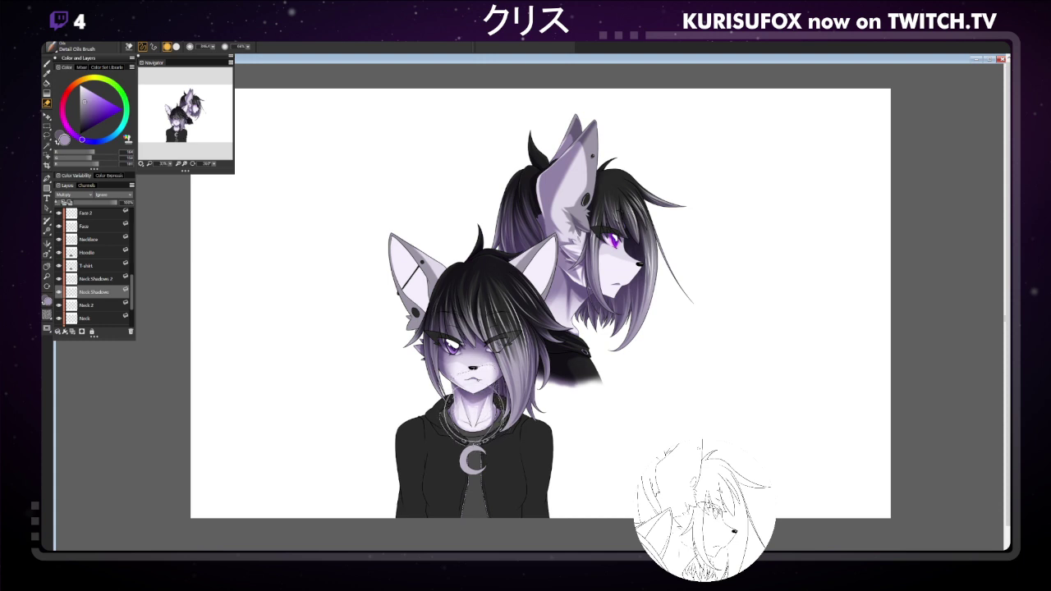
{"action": "left_click_drag", "start_coordinate": [476, 398], "coordinate": [493, 417]}
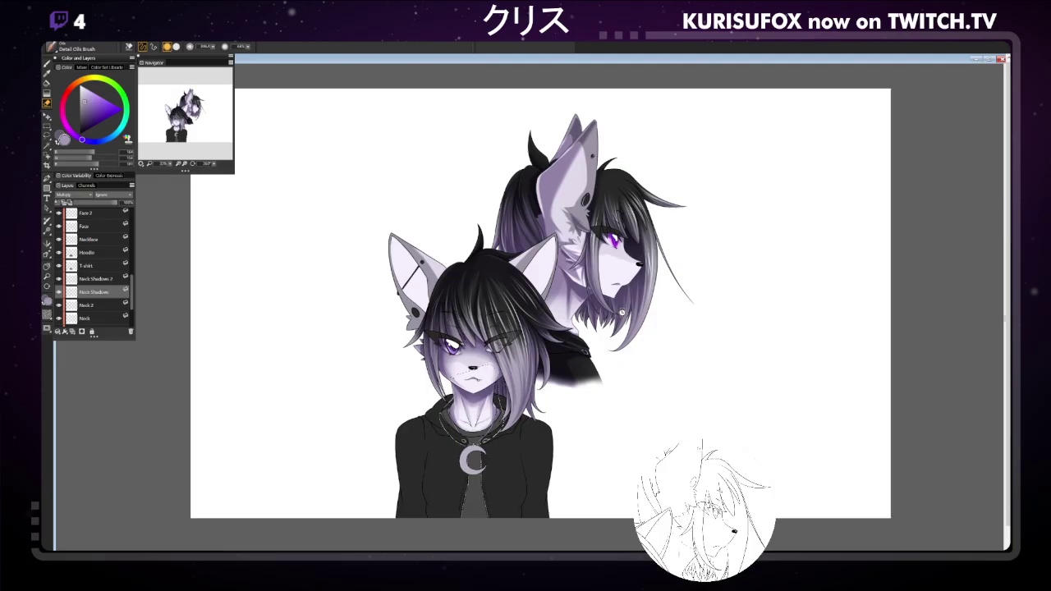
{"action": "key", "text": "ctrl+s"}
{"action": "left_click_drag", "start_coordinate": [441, 403], "coordinate": [449, 413]}
{"action": "key", "text": "ctrl+z"}
Load the front-facing character's ear shapes as a selection and add a new layer directly above Inner Ears.
{"action": "scroll", "coordinate": [127, 282], "scroll_direction": "up", "scroll_amount": 5}
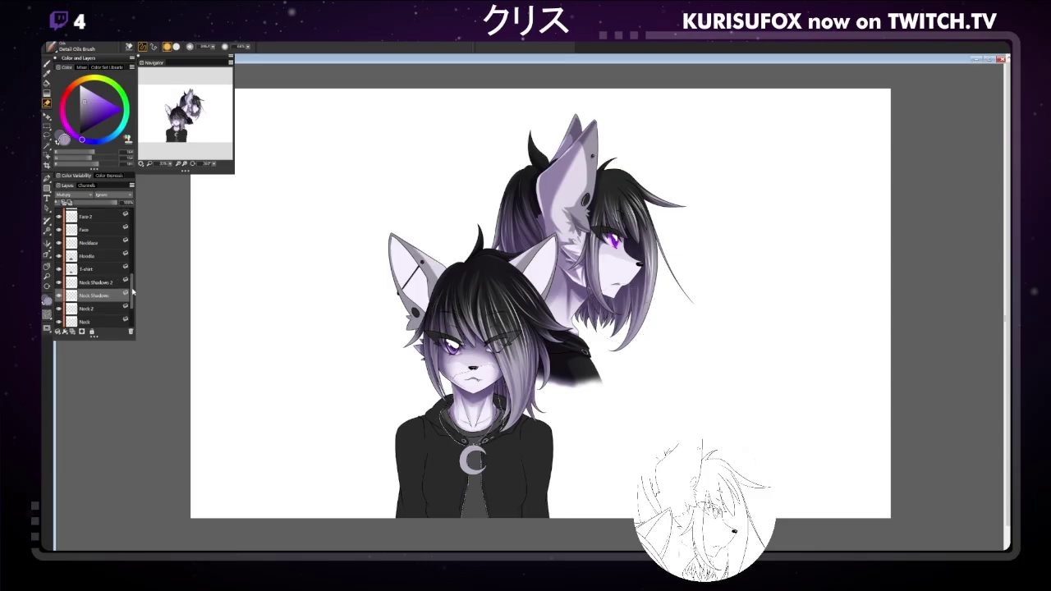
{"action": "left_click_drag", "start_coordinate": [132, 273], "coordinate": [131, 235]}
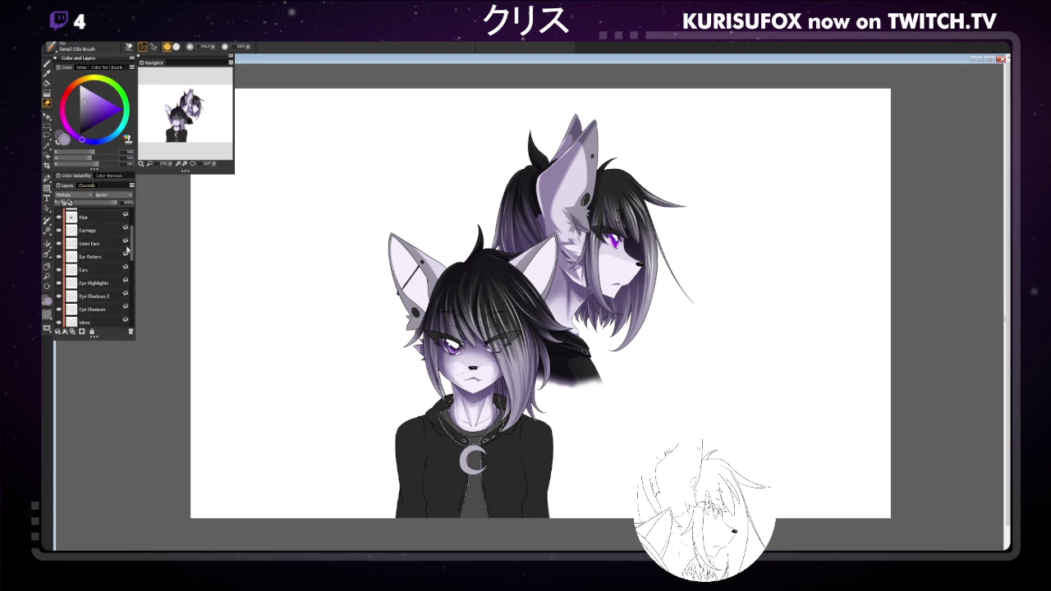
{"action": "left_click", "coordinate": [123, 269]}
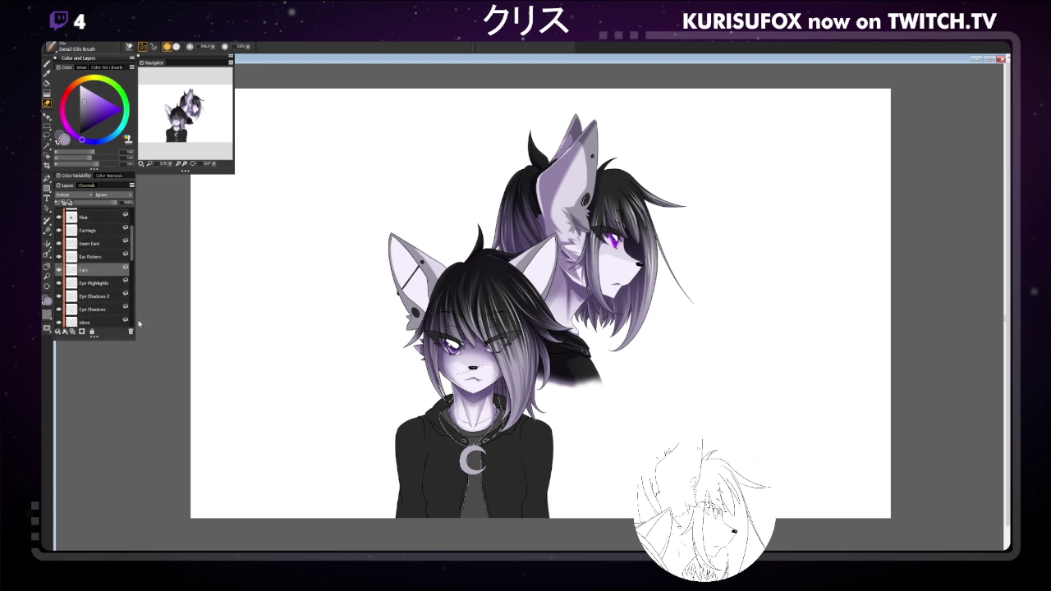
{"action": "left_click", "coordinate": [107, 248], "text": "ctrl"}
{"action": "left_click", "coordinate": [72, 333]}
{"action": "left_click_drag", "start_coordinate": [100, 270], "coordinate": [105, 243]}
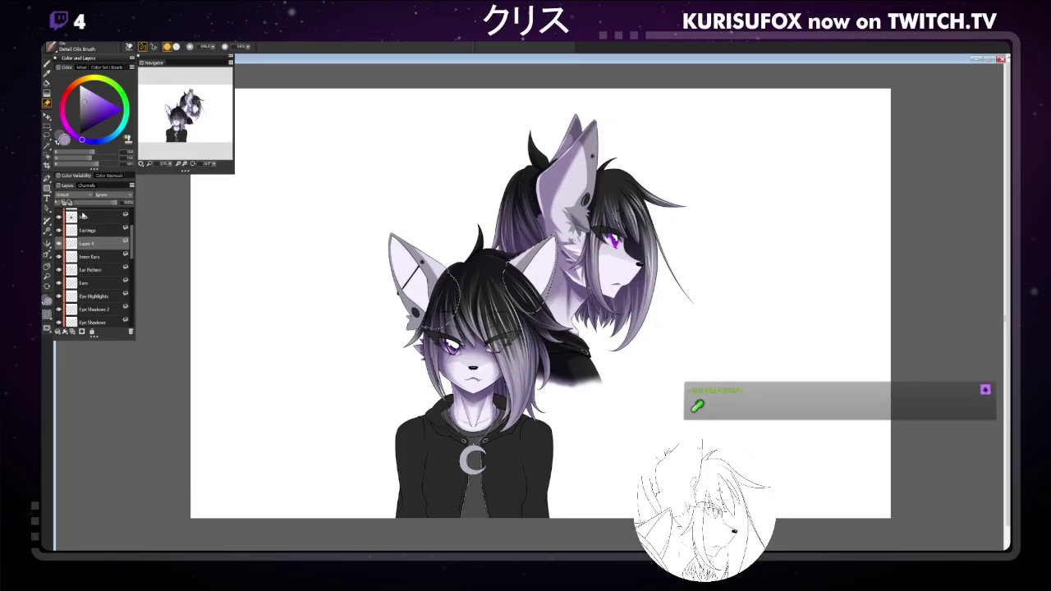
Name the new layer Ear Shadows, set it to Multiply, add a duplicate named Ear Shadows 2, and save the file.
{"action": "double_click", "coordinate": [86, 243]}
{"action": "type", "text": "Ear Shadows"}
{"action": "key", "text": "Return"}
{"action": "key", "text": "ctrl+j"}
{"action": "left_click", "coordinate": [112, 253]}
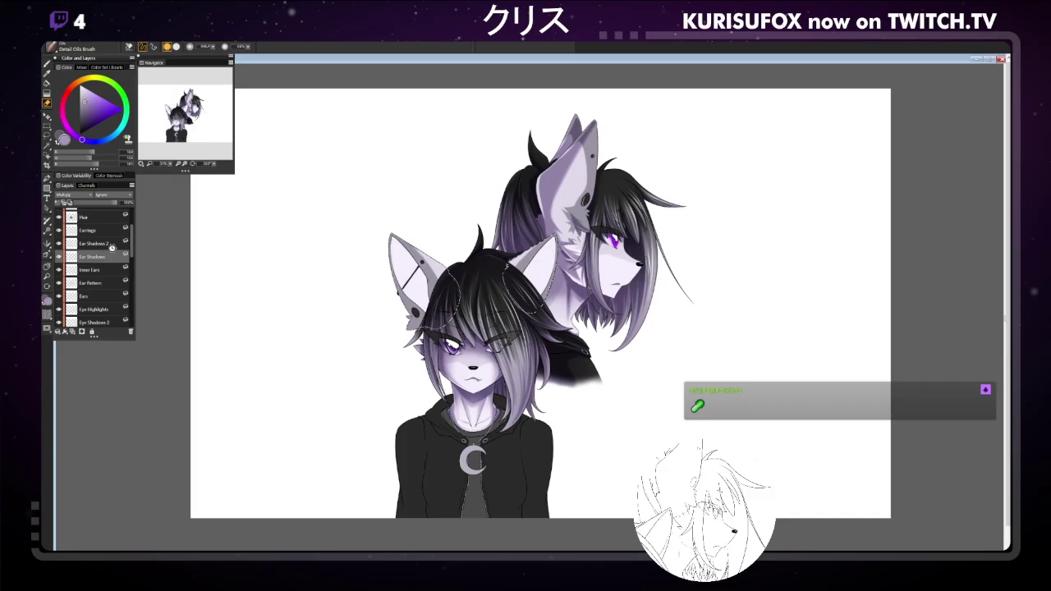
{"action": "key", "text": "ctrl+s"}
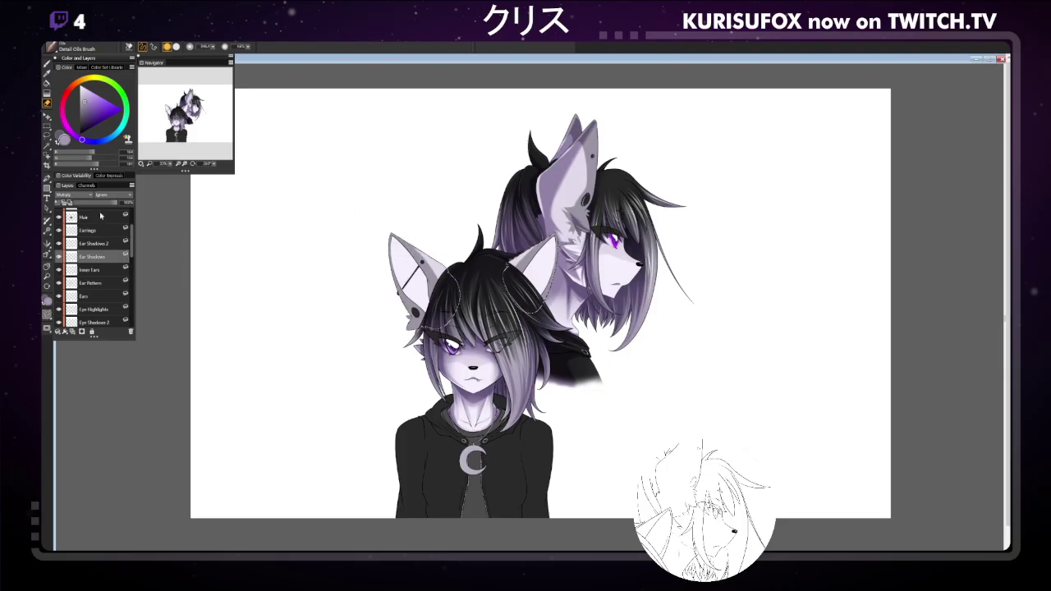
Paint broad soft purple shadows over both selected ears on the Ear Shadows layer with a large Detail Oils Brush.
{"action": "key", "text": "b"}
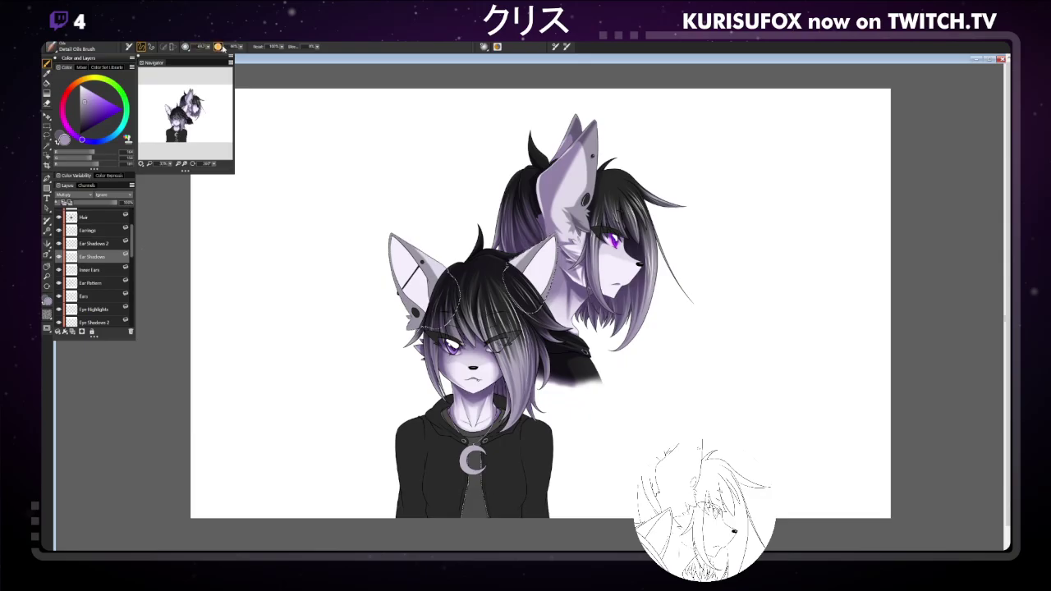
{"action": "left_click", "coordinate": [240, 47]}
{"action": "left_click", "coordinate": [202, 47]}
{"action": "type", "text": "100"}
{"action": "key", "text": "Return"}
{"action": "left_click_drag", "start_coordinate": [332, 151], "coordinate": [374, 133]}
{"action": "mouse_move", "coordinate": [403, 243]}
{"action": "left_mouse_down"}
{"action": "mouse_move", "coordinate": [415, 308]}
{"action": "mouse_move", "coordinate": [419, 300]}
{"action": "left_mouse_up"}
{"action": "left_click_drag", "start_coordinate": [387, 153], "coordinate": [434, 200]}
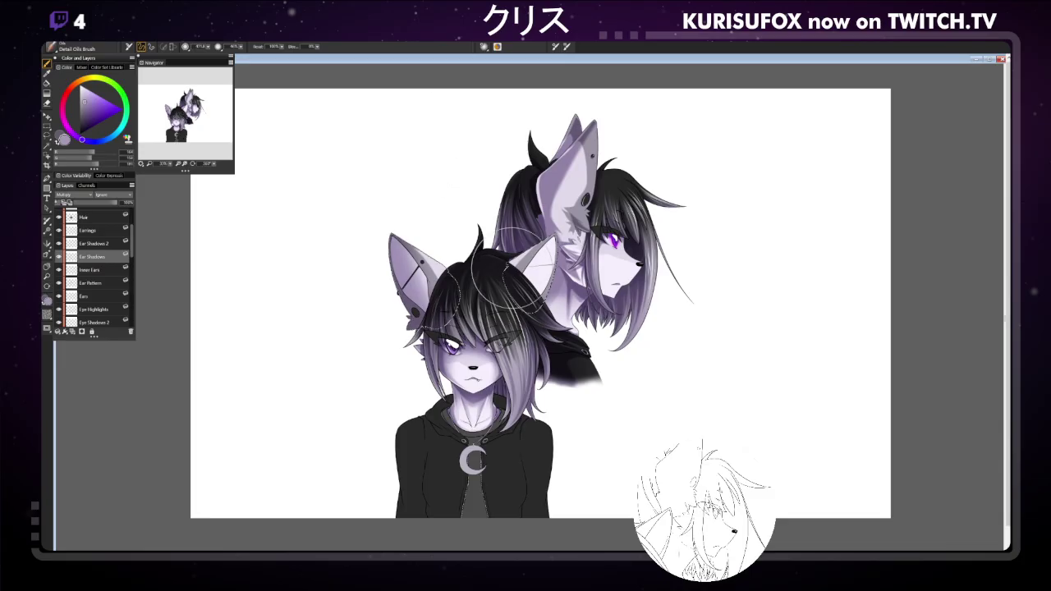
{"action": "left_click_drag", "start_coordinate": [502, 193], "coordinate": [537, 186]}
{"action": "key", "text": "ctrl+z"}
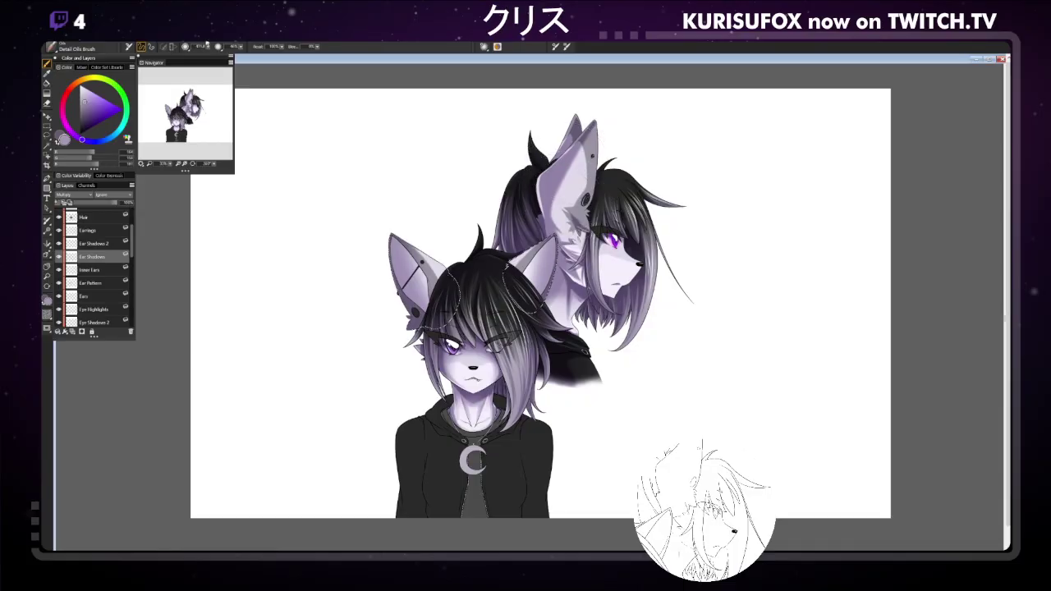
Refine the edges of the ear shadows on the Ear Shadows layer with a smaller brush and the eraser.
{"action": "key", "text": "["}
{"action": "left_click", "coordinate": [239, 47]}
{"action": "key", "text": "["}
{"action": "key", "text": "e"}
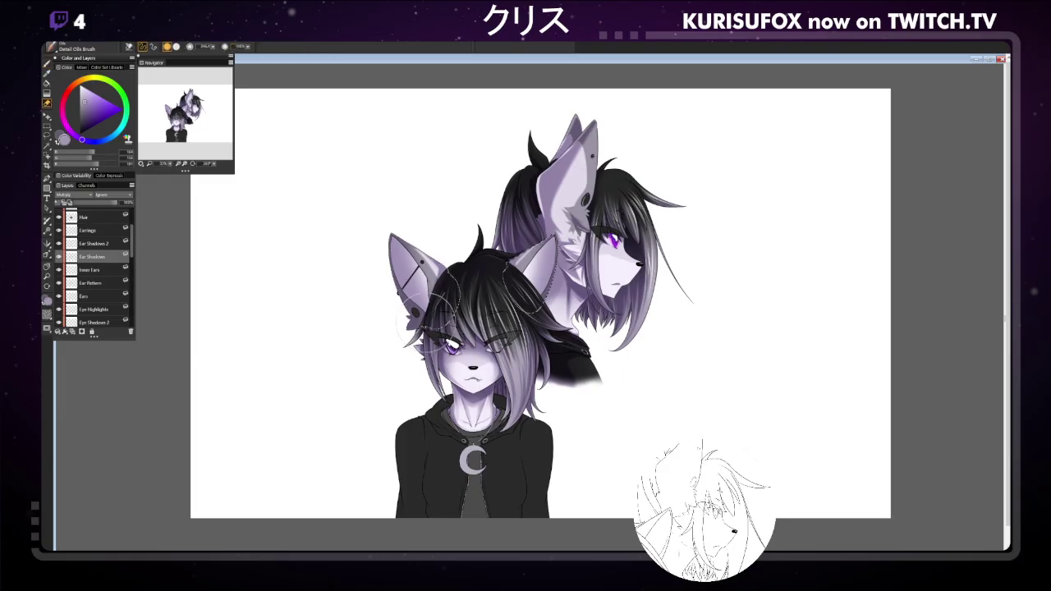
{"action": "scroll", "coordinate": [213, 47], "scroll_direction": "down", "scroll_amount": 1}
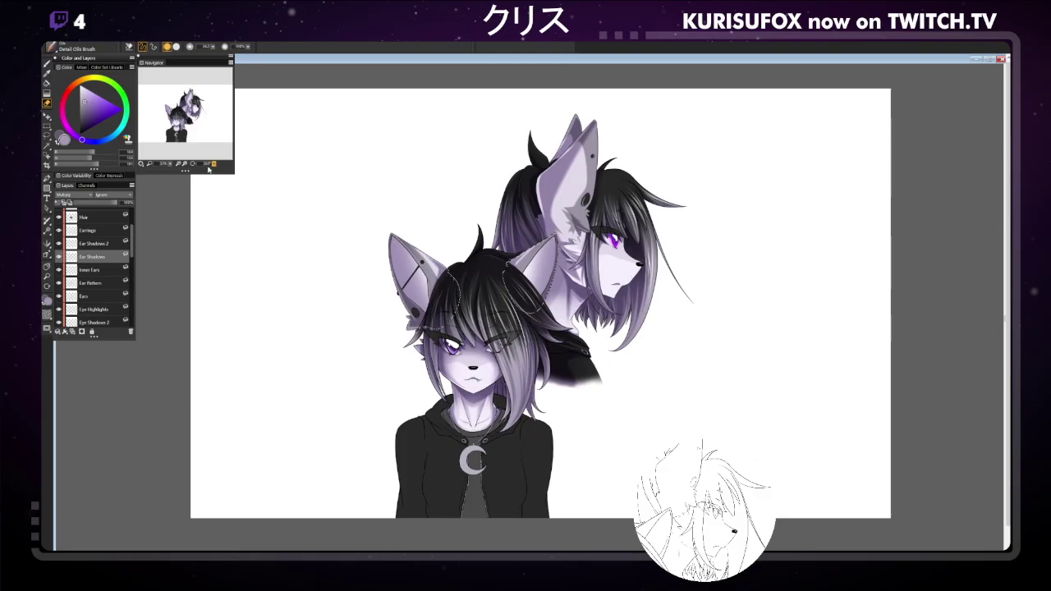
{"action": "left_click_drag", "start_coordinate": [215, 167], "coordinate": [198, 167]}
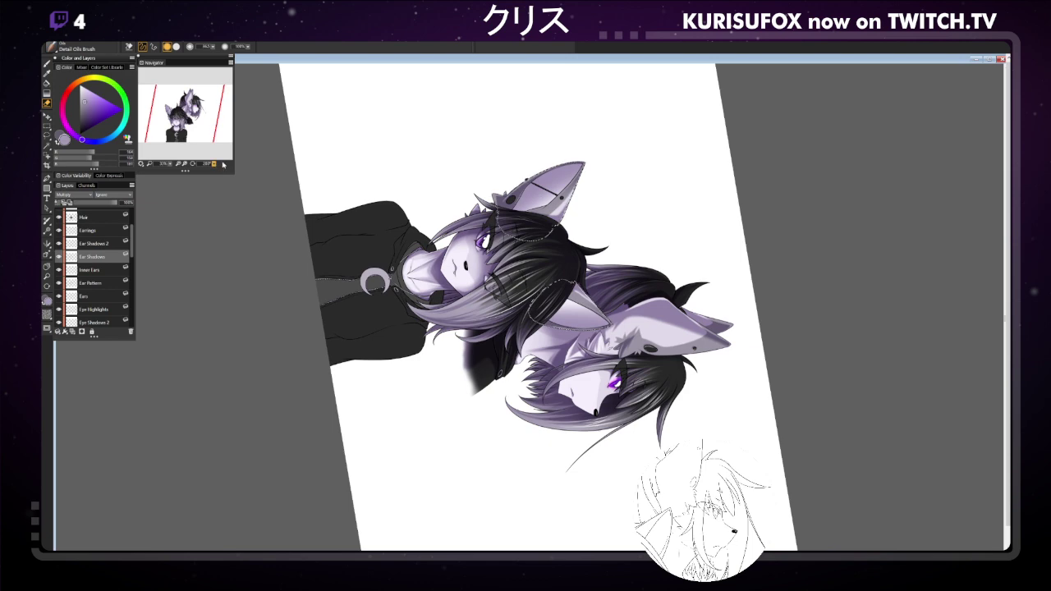
{"action": "left_click_drag", "start_coordinate": [222, 168], "coordinate": [192, 170]}
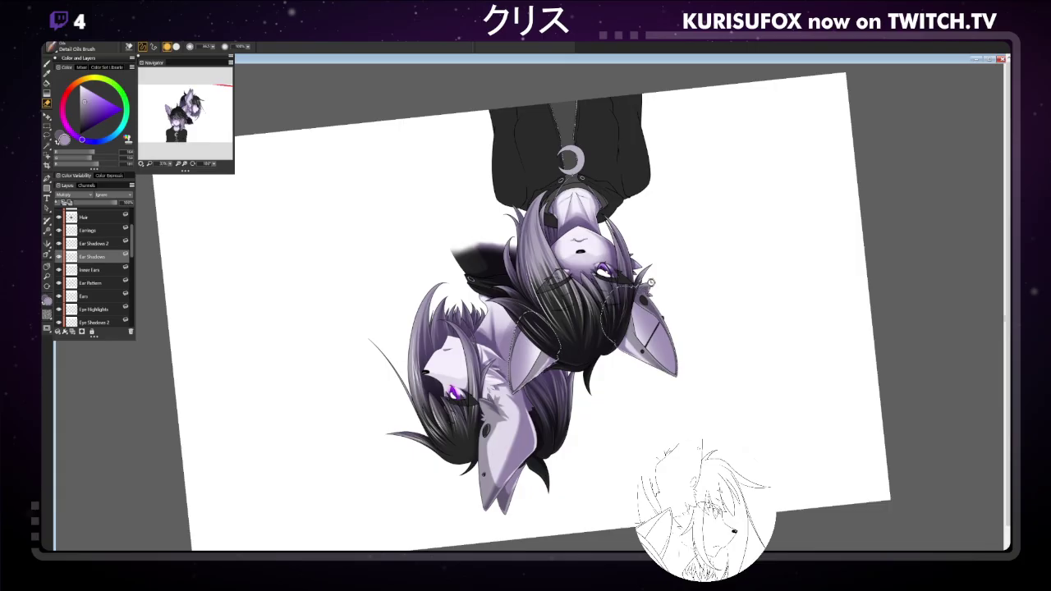
{"action": "left_click", "coordinate": [199, 164]}
{"action": "left_click", "coordinate": [200, 163]}
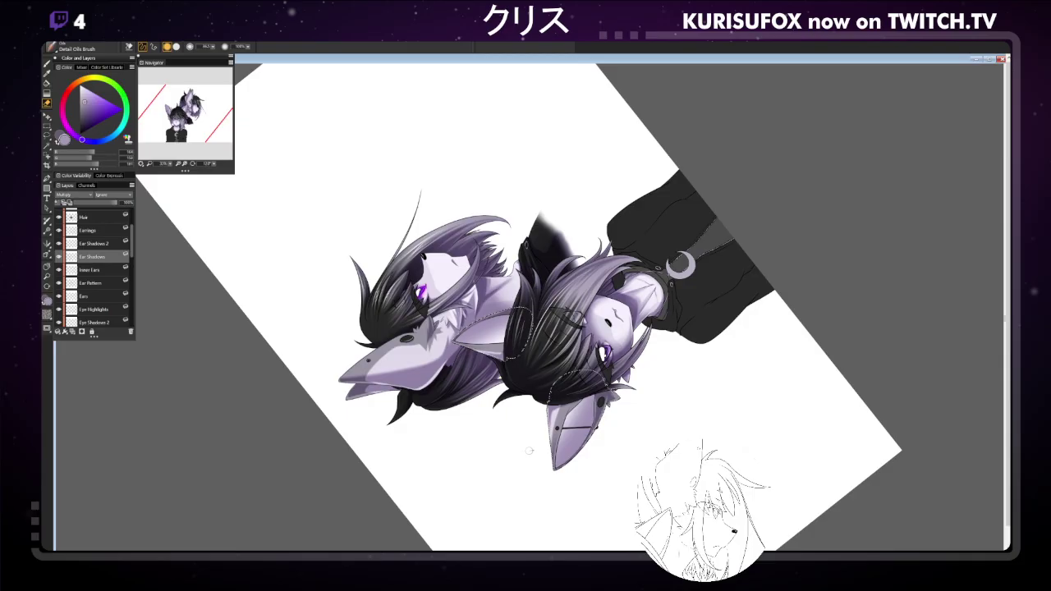
Select the Inner Ears shape and paint deeper shadows inside both ears on the Ear Shadows 2 layer.
{"action": "left_click", "coordinate": [101, 245]}
{"action": "key", "text": "b"}
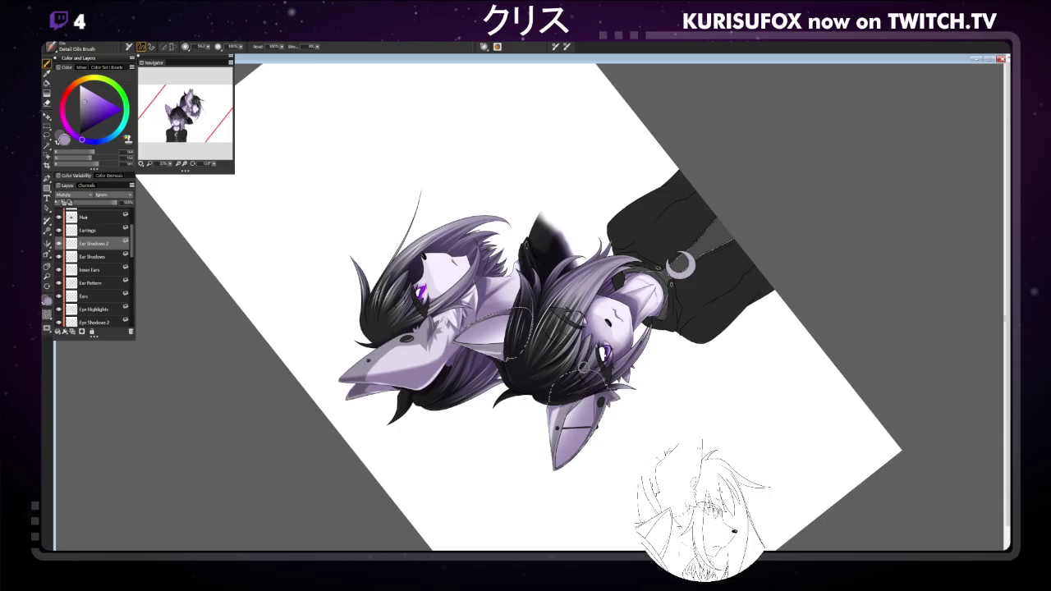
{"action": "left_click", "coordinate": [214, 165]}
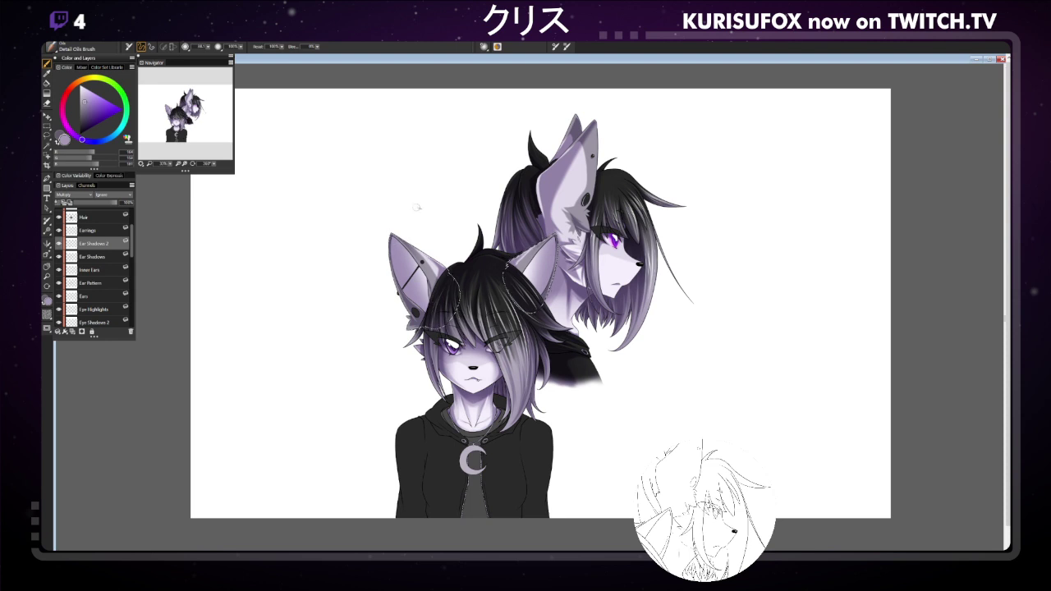
{"action": "left_click_drag", "start_coordinate": [207, 47], "coordinate": [221, 47]}
{"action": "left_click", "coordinate": [114, 271]}
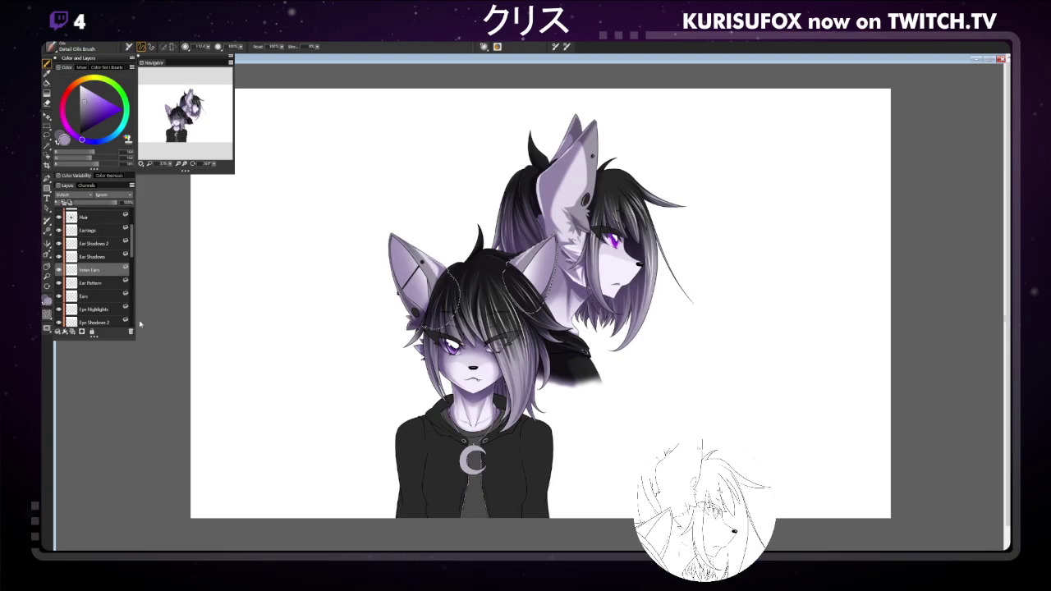
{"action": "left_click", "coordinate": [114, 244]}
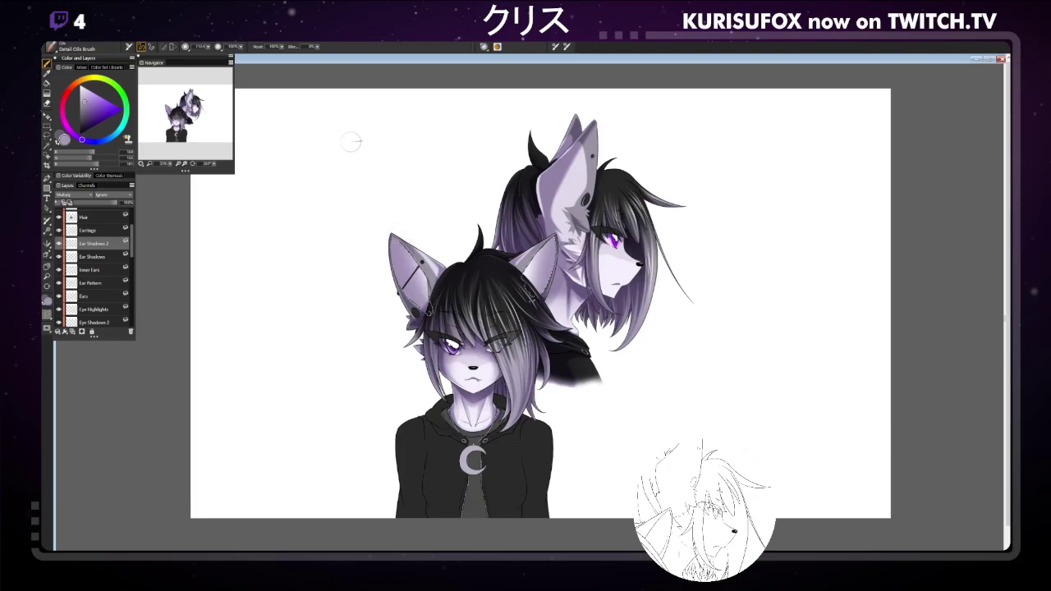
{"action": "left_click", "coordinate": [211, 46]}
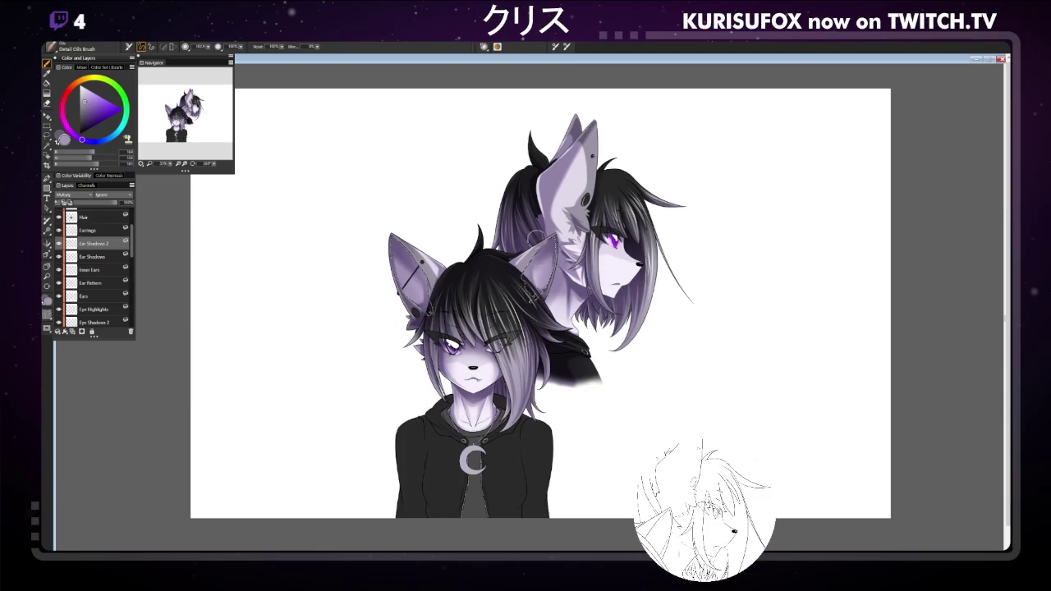
Rework the inner-ear shading on the Ear Shadows layer, alternating between soft brush strokes and the eraser.
{"action": "left_click", "coordinate": [105, 256]}
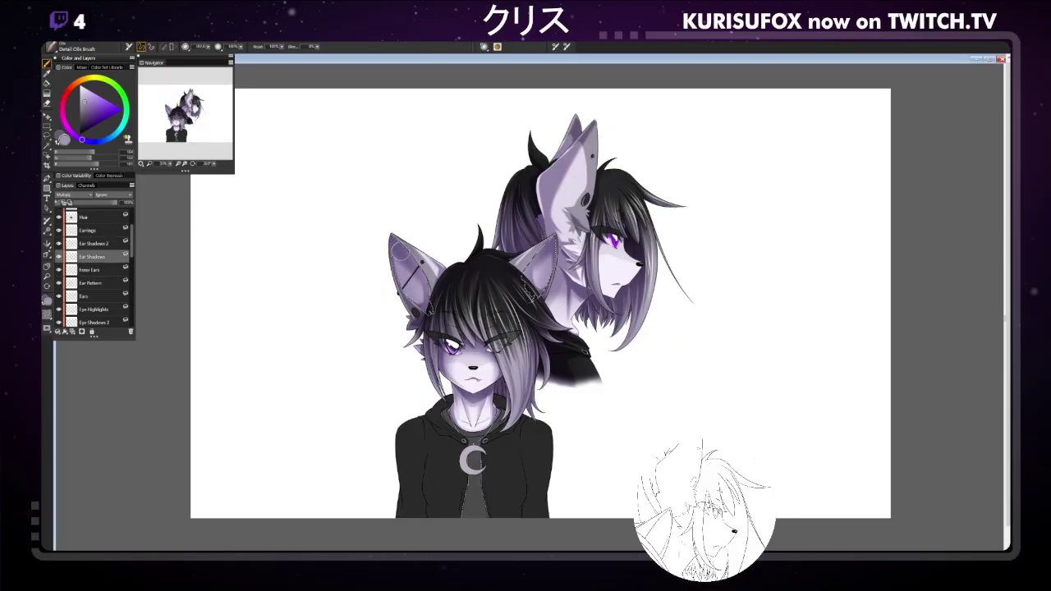
{"action": "left_click_drag", "start_coordinate": [400, 249], "coordinate": [414, 273]}
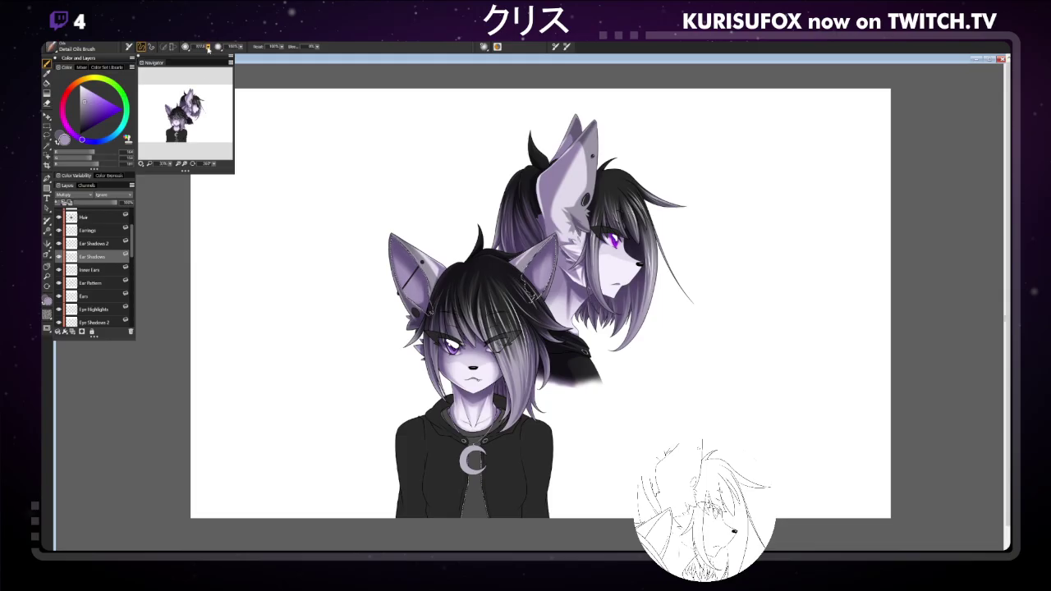
{"action": "left_click", "coordinate": [48, 102]}
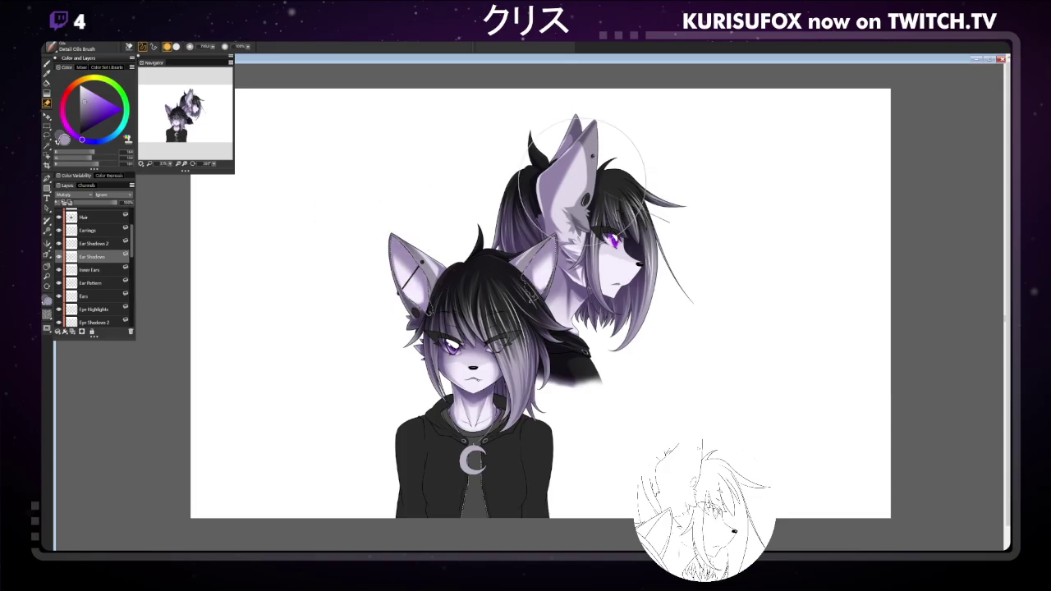
{"action": "key", "text": "b"}
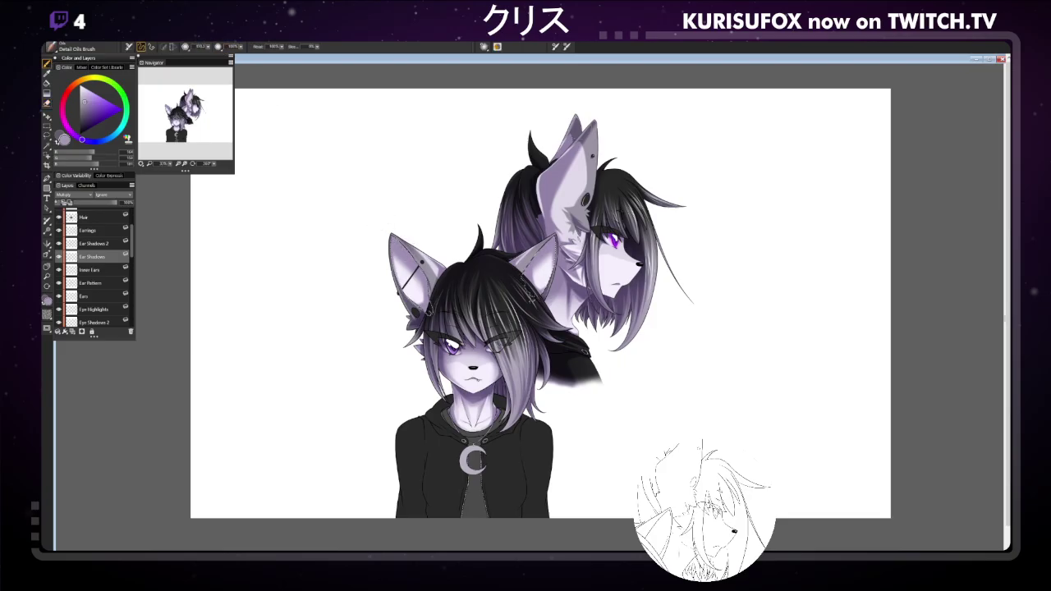
{"action": "left_click_drag", "start_coordinate": [476, 324], "coordinate": [425, 345]}
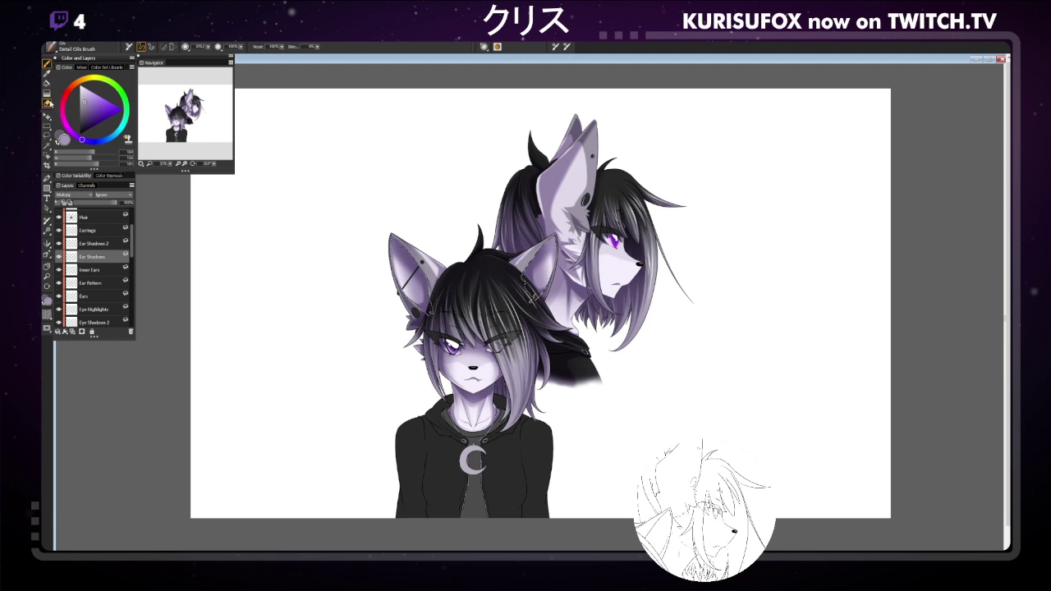
Lighten the inner-ear shadows on Ear Shadows 2 with the eraser and brush more soft shading onto the Ear Shadows layer.
{"action": "left_click", "coordinate": [47, 103]}
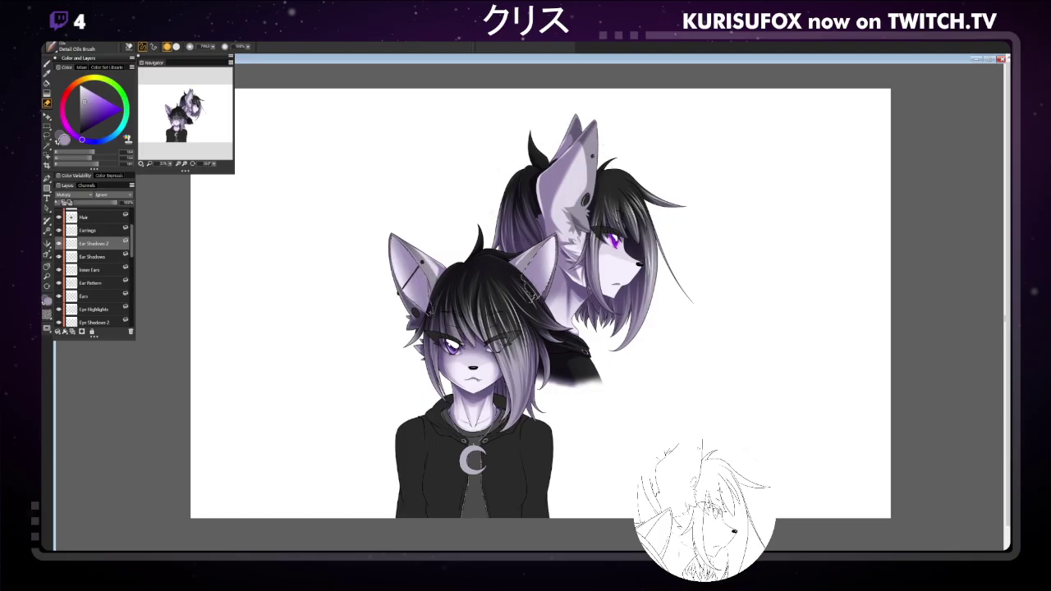
{"action": "left_click_drag", "start_coordinate": [390, 227], "coordinate": [447, 163]}
{"action": "left_click", "coordinate": [108, 257]}
{"action": "key", "text": "b"}
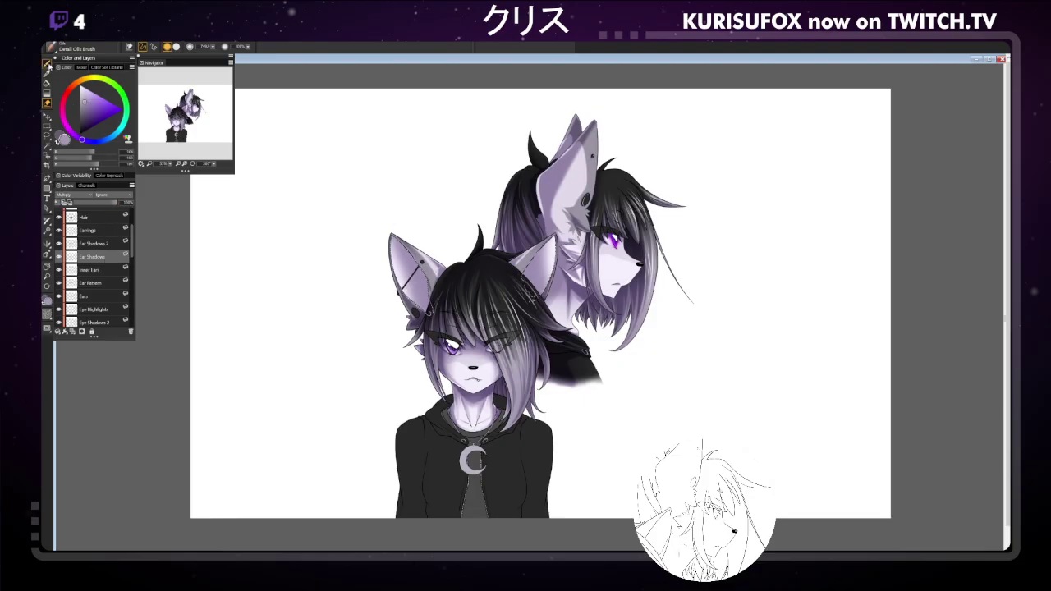
{"action": "left_click_drag", "start_coordinate": [559, 191], "coordinate": [567, 197]}
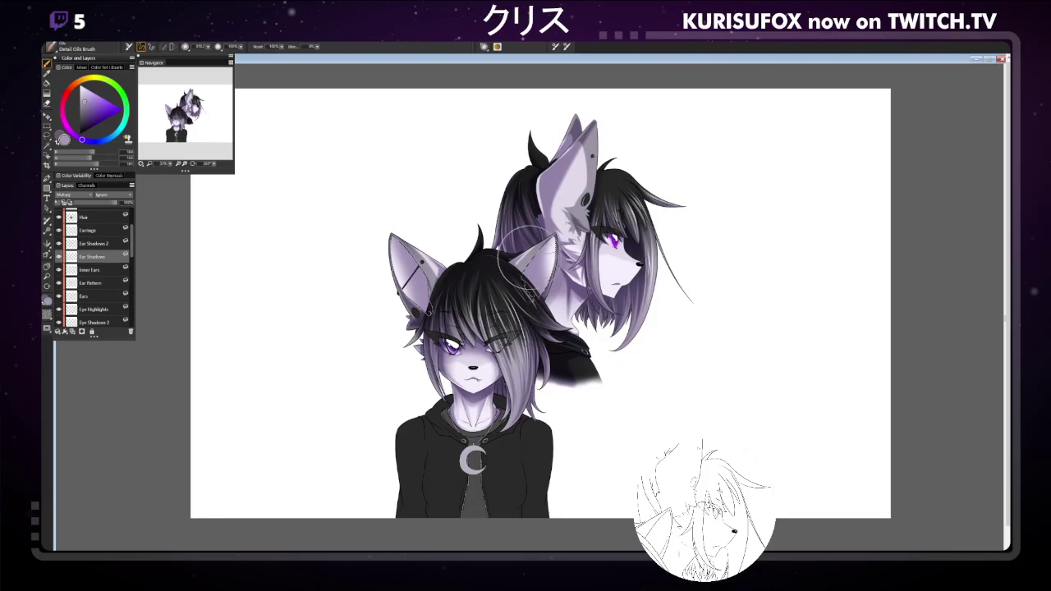
{"action": "left_click_drag", "start_coordinate": [530, 280], "coordinate": [542, 301]}
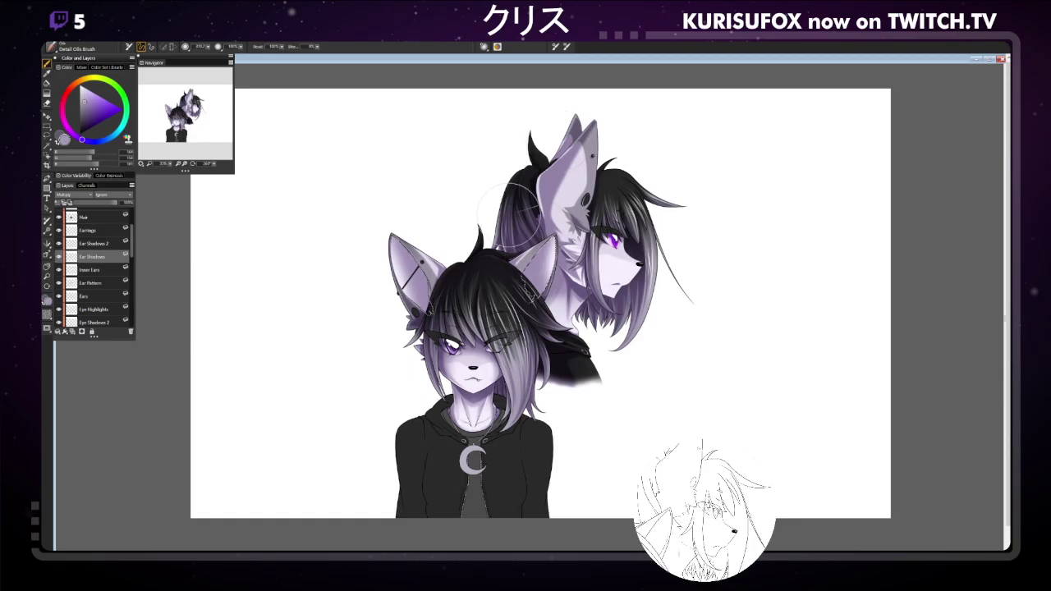
Paint small shadow touches in the ear nearest the rear figure on the Ear Shadows 2 layer with a smaller brush.
{"action": "left_click", "coordinate": [98, 243]}
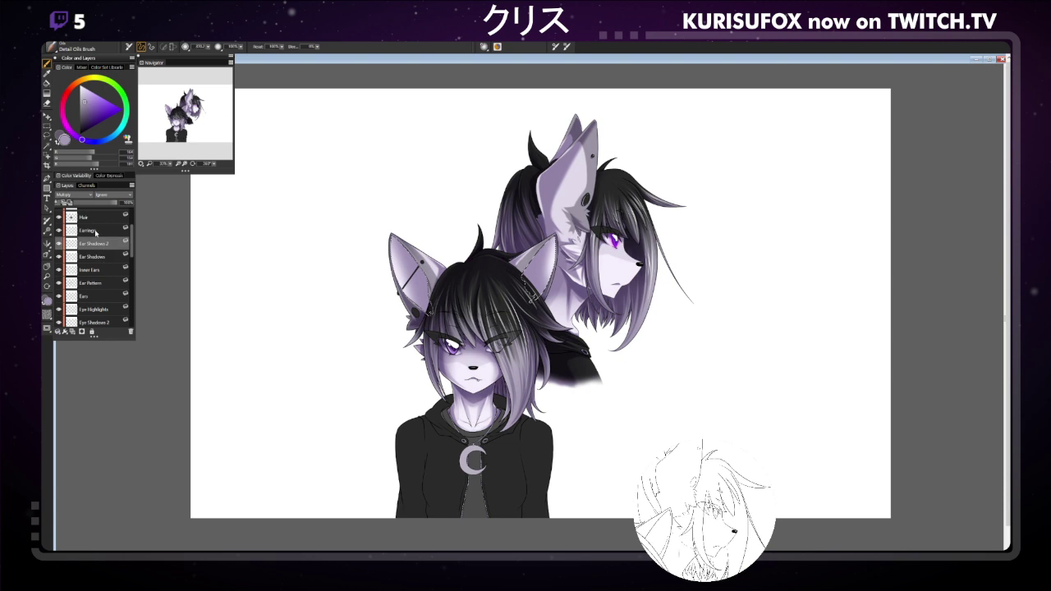
{"action": "left_click_drag", "start_coordinate": [204, 46], "coordinate": [196, 46]}
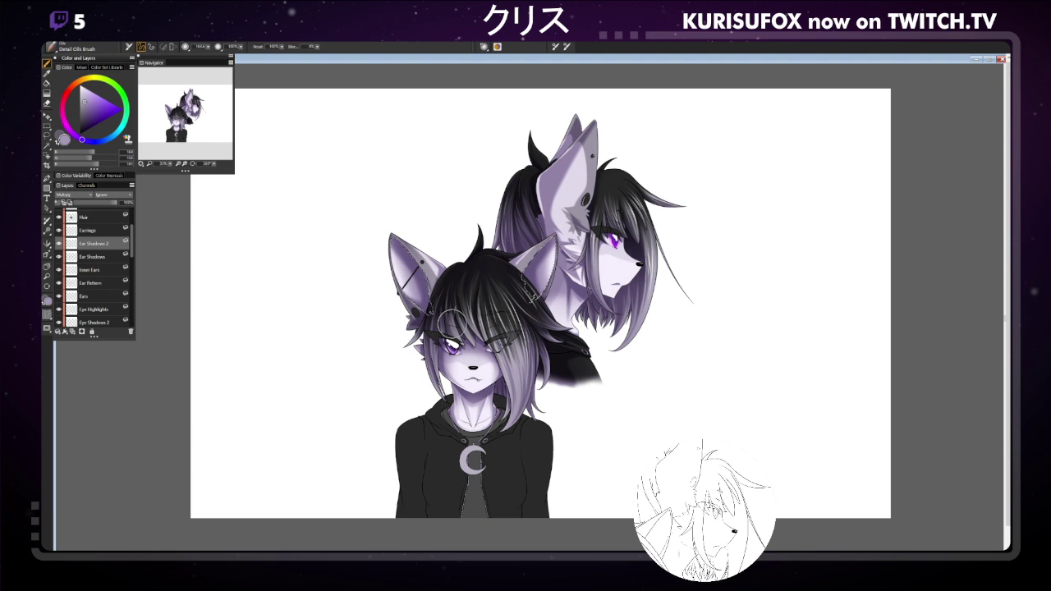
{"action": "left_click_drag", "start_coordinate": [534, 297], "coordinate": [538, 300]}
{"action": "left_click_drag", "start_coordinate": [542, 239], "coordinate": [551, 247]}
{"action": "left_click_drag", "start_coordinate": [532, 296], "coordinate": [541, 303]}
Compare the ear shading with and without the latest brush strokes.
{"action": "key", "text": "ctrl+z"}
{"action": "key", "text": "ctrl+y"}
{"action": "key", "text": "ctrl+z"}
{"action": "key", "text": "ctrl+z"}
{"action": "key", "text": "ctrl+y"}
{"action": "key", "text": "ctrl+y"}
{"action": "key", "text": "ctrl+z"}
{"action": "key", "text": "ctrl+z"}
{"action": "key", "text": "ctrl+y"}
{"action": "key", "text": "ctrl+y"}
{"action": "key", "text": "ctrl+y"}
{"action": "key", "text": "ctrl+y"}
Select the Ears layer's shape, make Ear Shadows 2 the active layer again, and save the painting.
{"action": "key", "text": "c"}
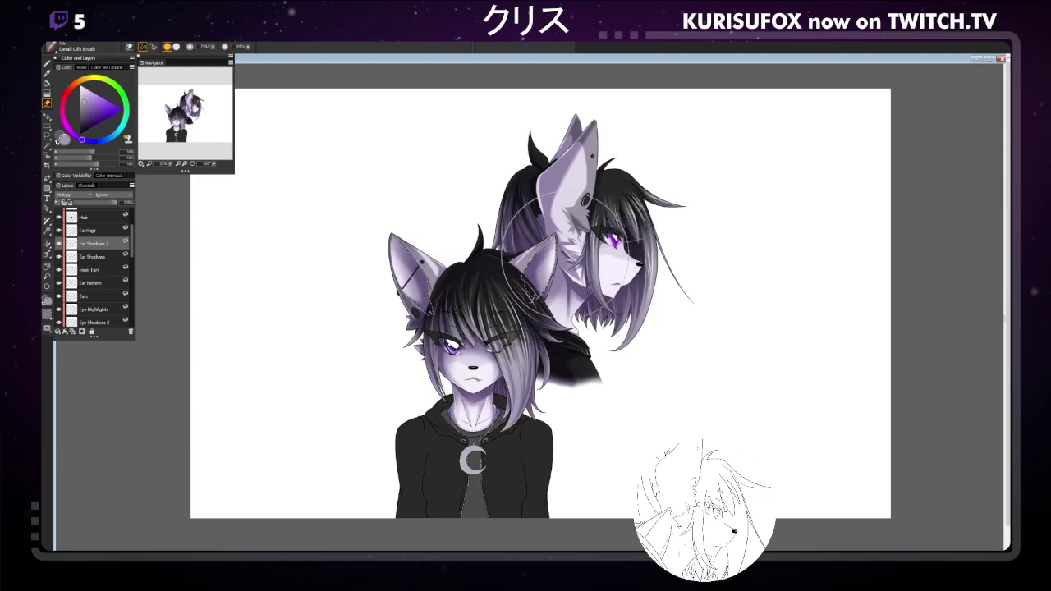
{"action": "left_click", "coordinate": [47, 64]}
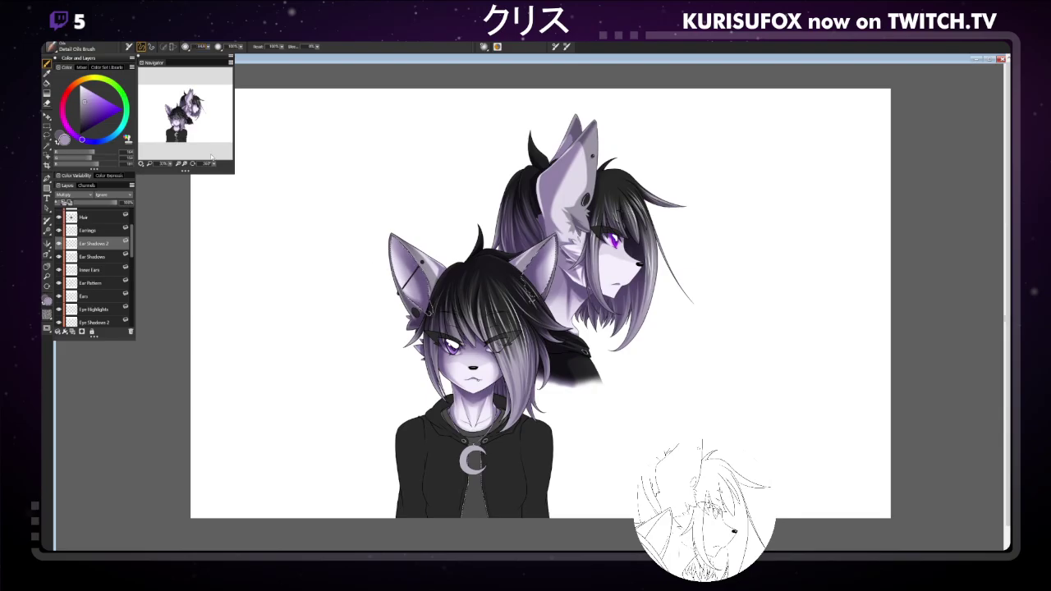
{"action": "left_click", "coordinate": [190, 157]}
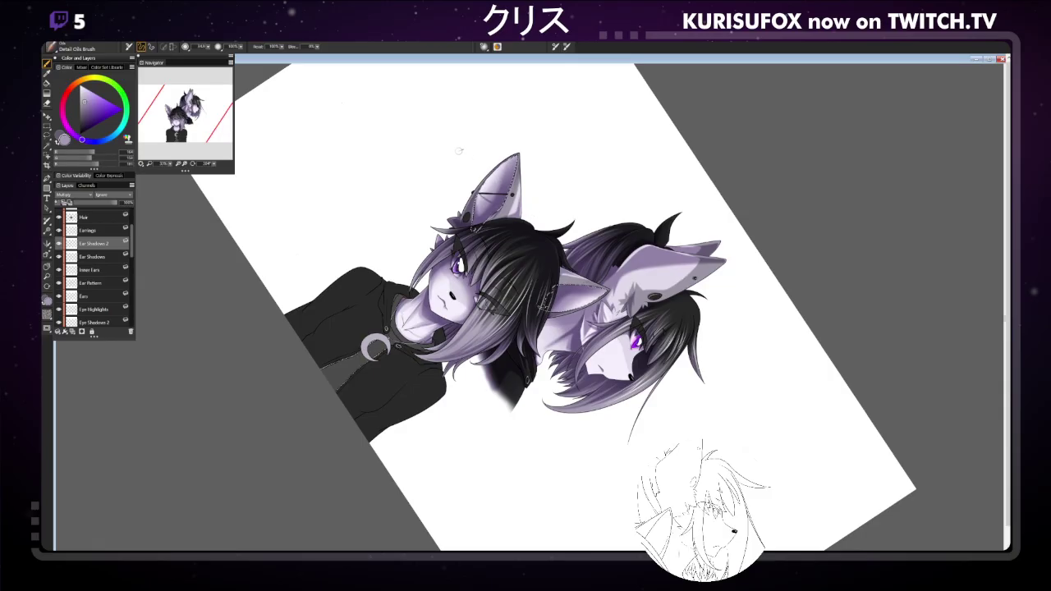
{"action": "key", "text": "-"}
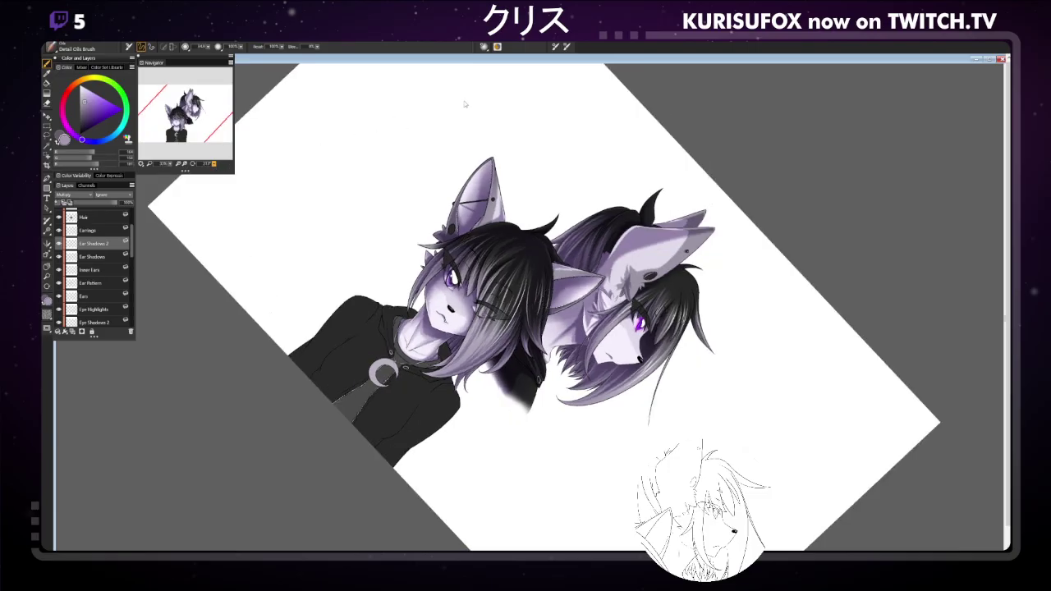
{"action": "key", "text": "ctrl+at"}
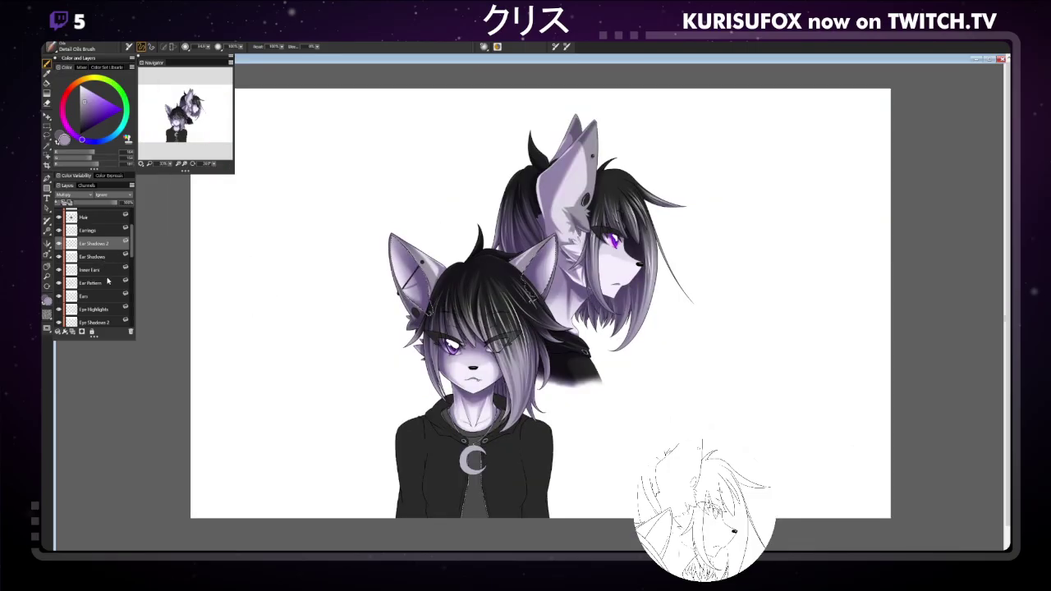
{"action": "left_click", "coordinate": [114, 297]}
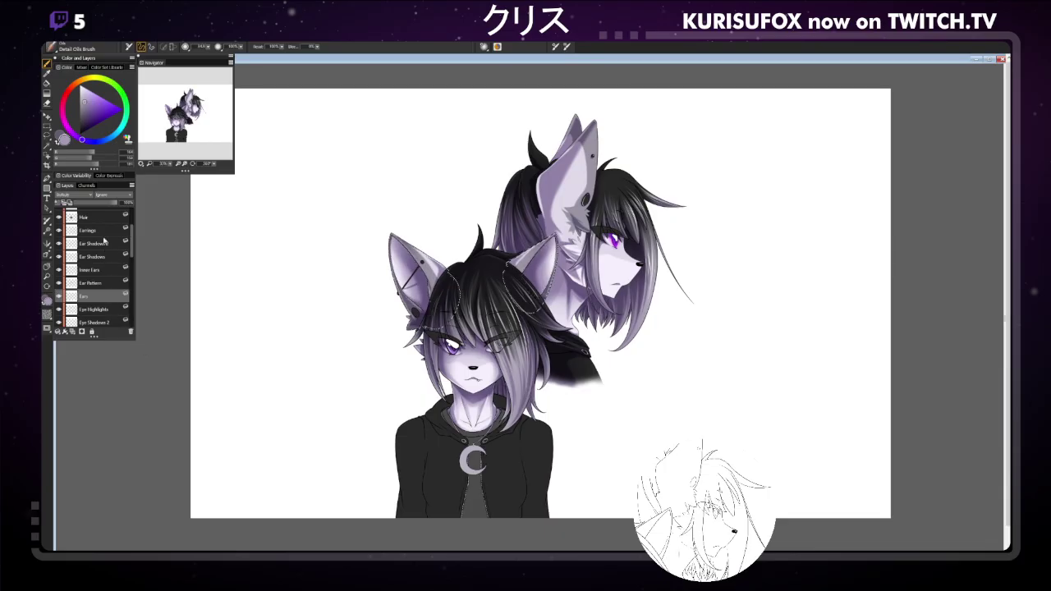
{"action": "left_click", "coordinate": [105, 244]}
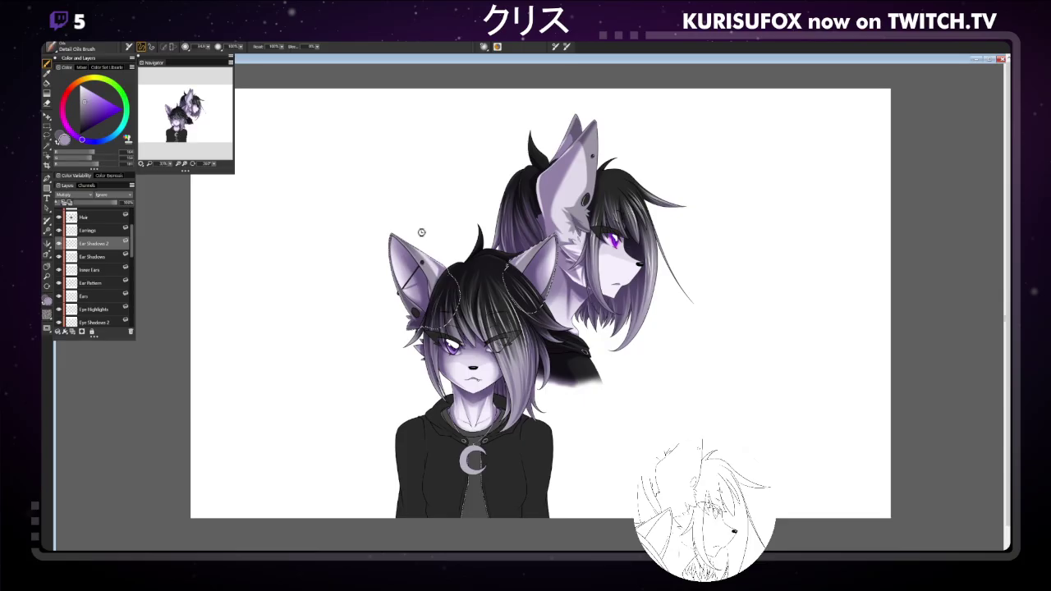
{"action": "key", "text": "ctrl+s"}
Pick a darker greyish purple and switch to the Scratchboard Tool brush.
{"action": "left_click", "coordinate": [70, 115]}
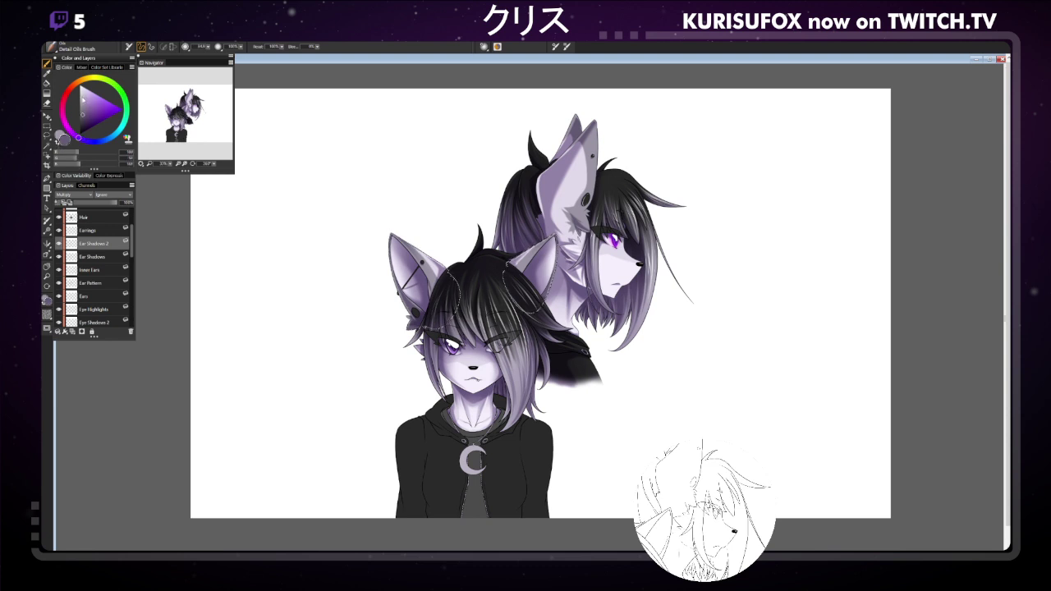
{"action": "mouse_move", "coordinate": [84, 102]}
{"action": "left_mouse_down"}
{"action": "mouse_move", "coordinate": [77, 115]}
{"action": "mouse_move", "coordinate": [72, 87]}
{"action": "left_mouse_up"}
{"action": "left_click", "coordinate": [82, 119]}
{"action": "left_click", "coordinate": [51, 47]}
{"action": "left_click", "coordinate": [148, 161]}
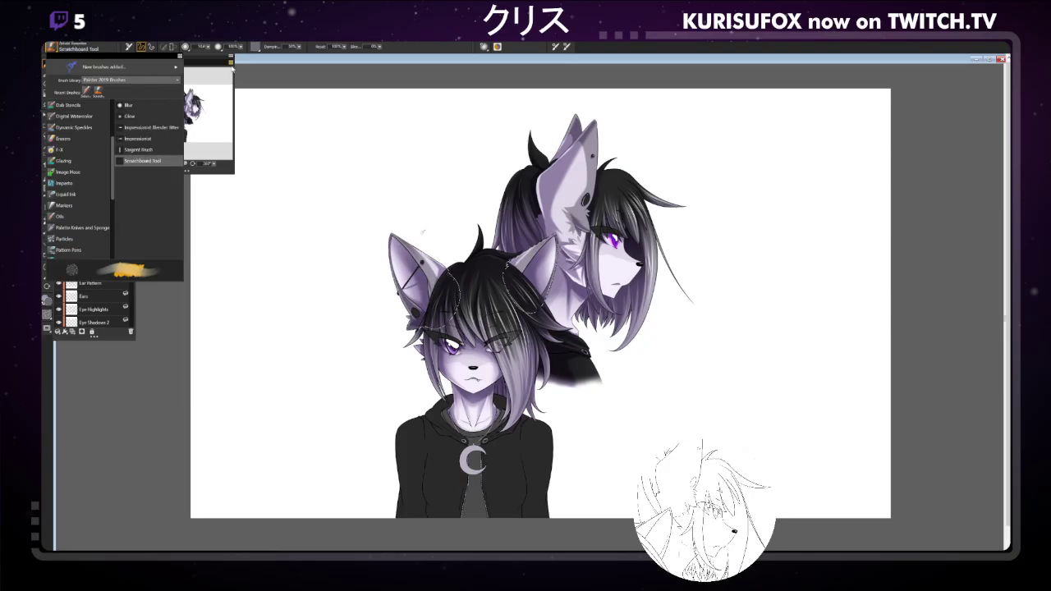
Paint lighter grey highlights on the front character's ear piercings on the Earrings layer and check them against the layer hidden.
{"action": "key", "text": "ctrl+plus"}
{"action": "key", "text": "ctrl+plus"}
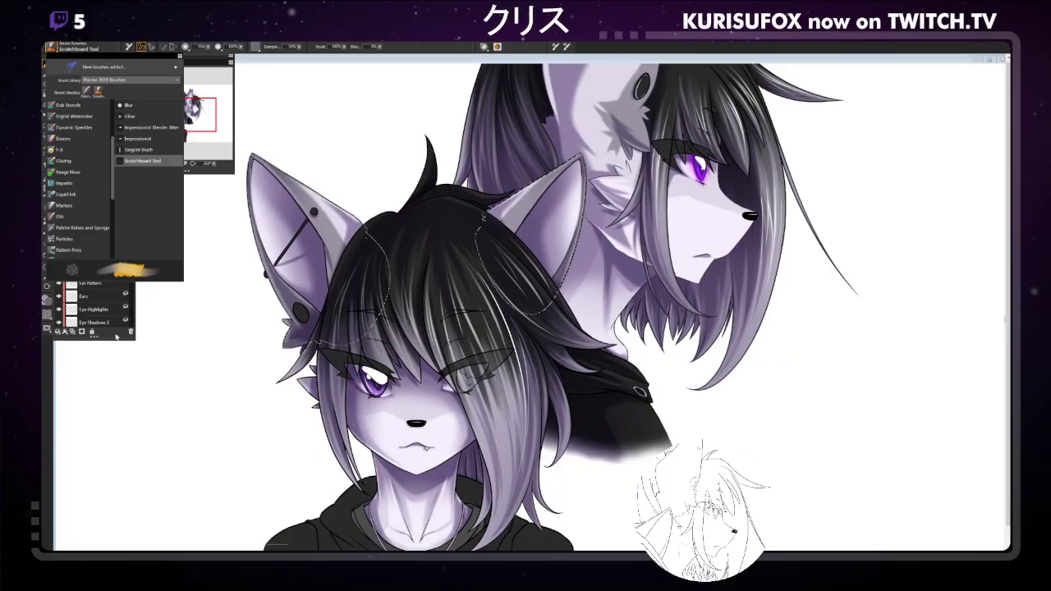
{"action": "left_click", "coordinate": [59, 203]}
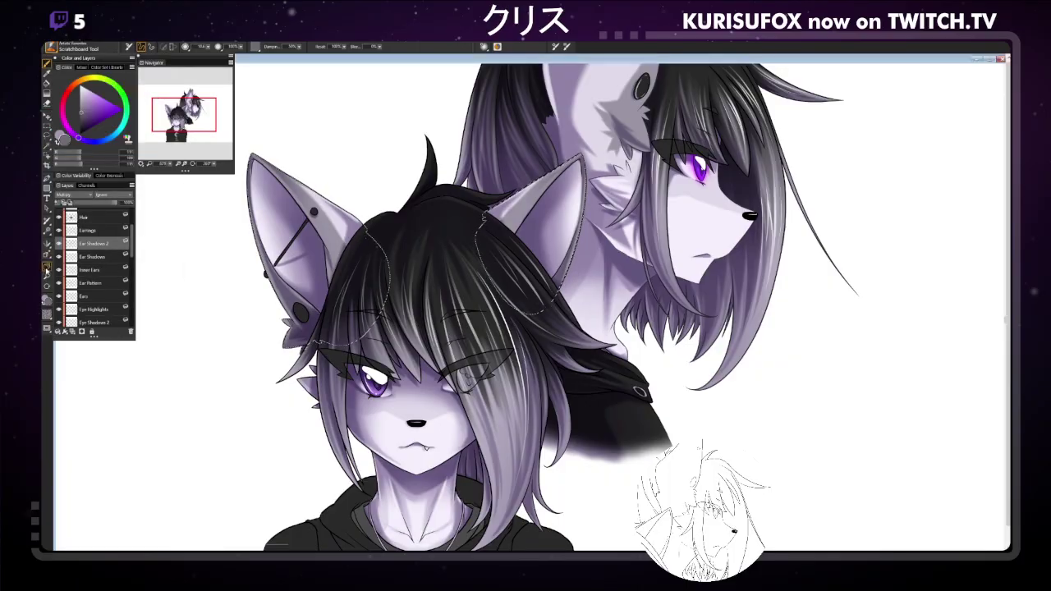
{"action": "left_click_drag", "start_coordinate": [356, 246], "coordinate": [400, 300]}
{"action": "key", "text": "ctrl+plus"}
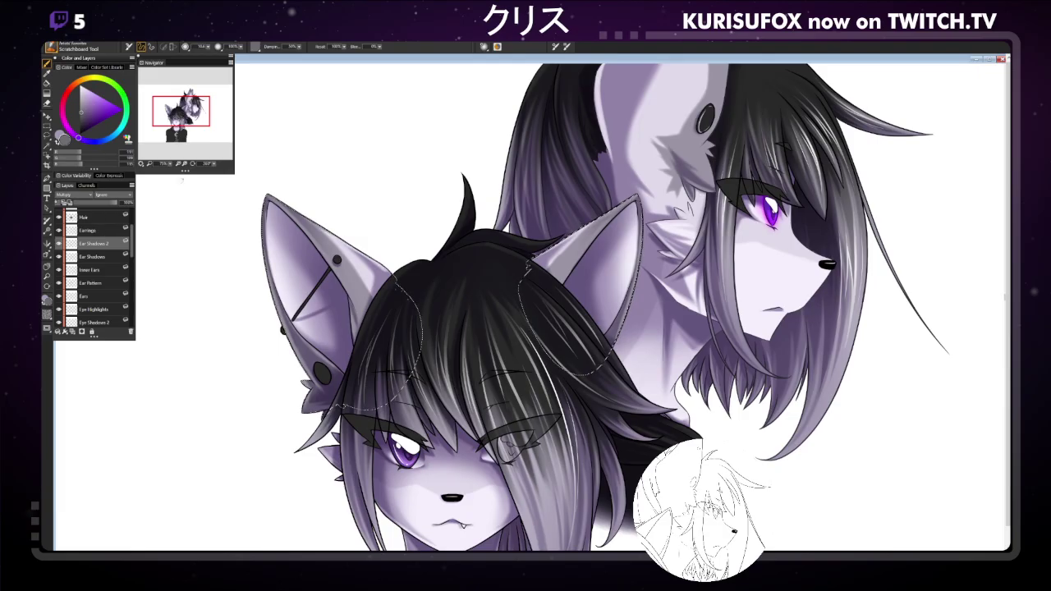
{"action": "scroll", "coordinate": [123, 247], "scroll_direction": "up", "scroll_amount": 1}
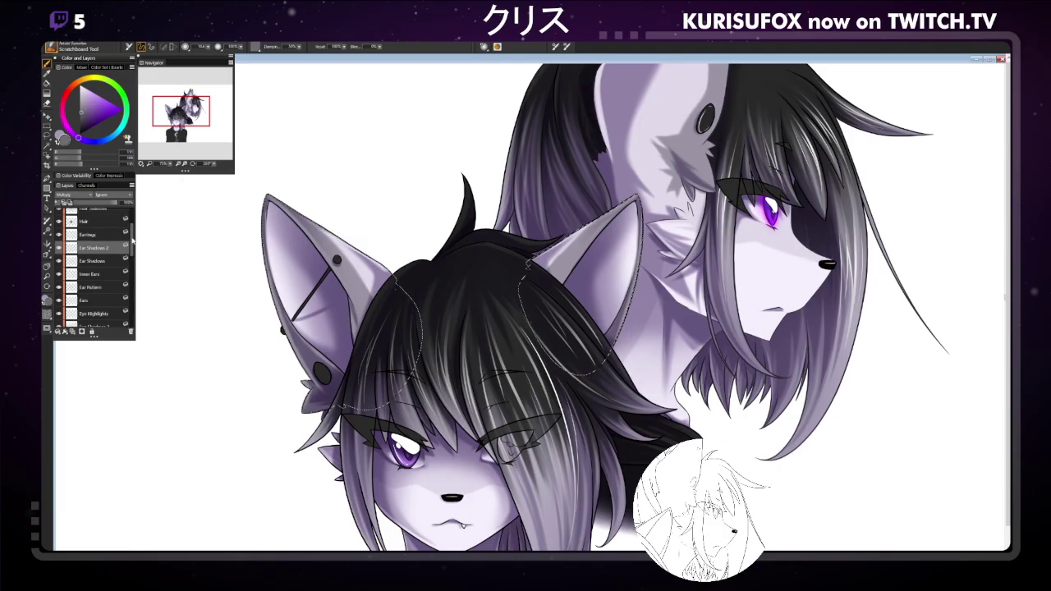
{"action": "left_click", "coordinate": [109, 230]}
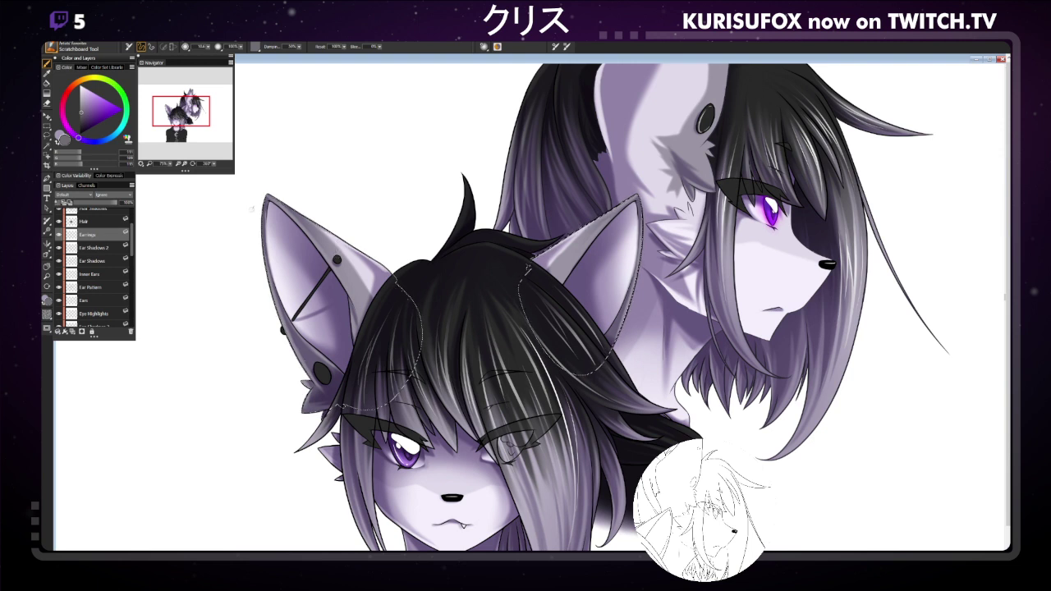
{"action": "left_click_drag", "start_coordinate": [82, 109], "coordinate": [88, 107]}
{"action": "left_click", "coordinate": [59, 235]}
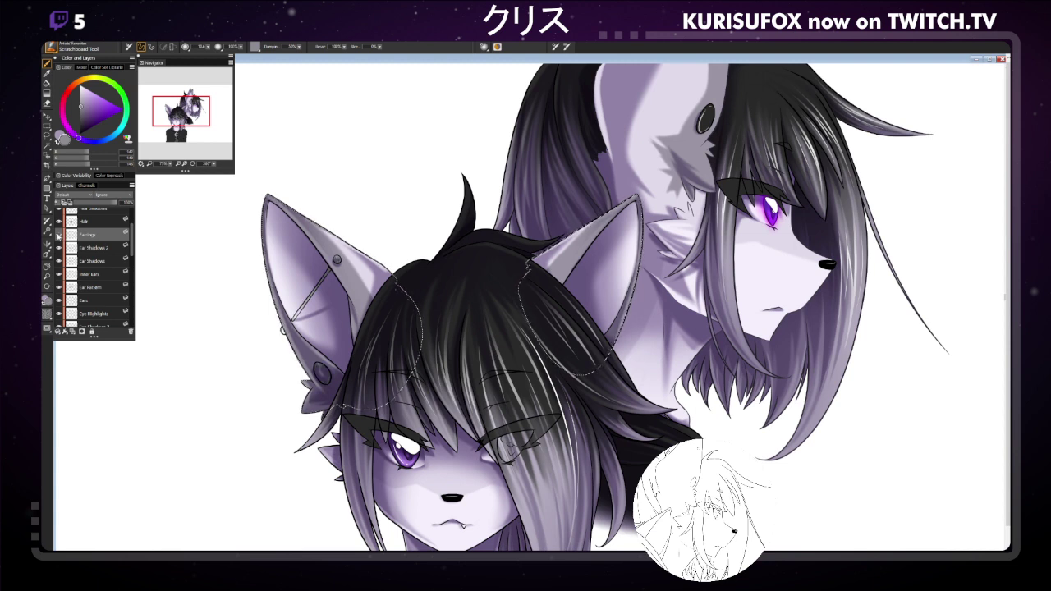
{"action": "left_click", "coordinate": [59, 235]}
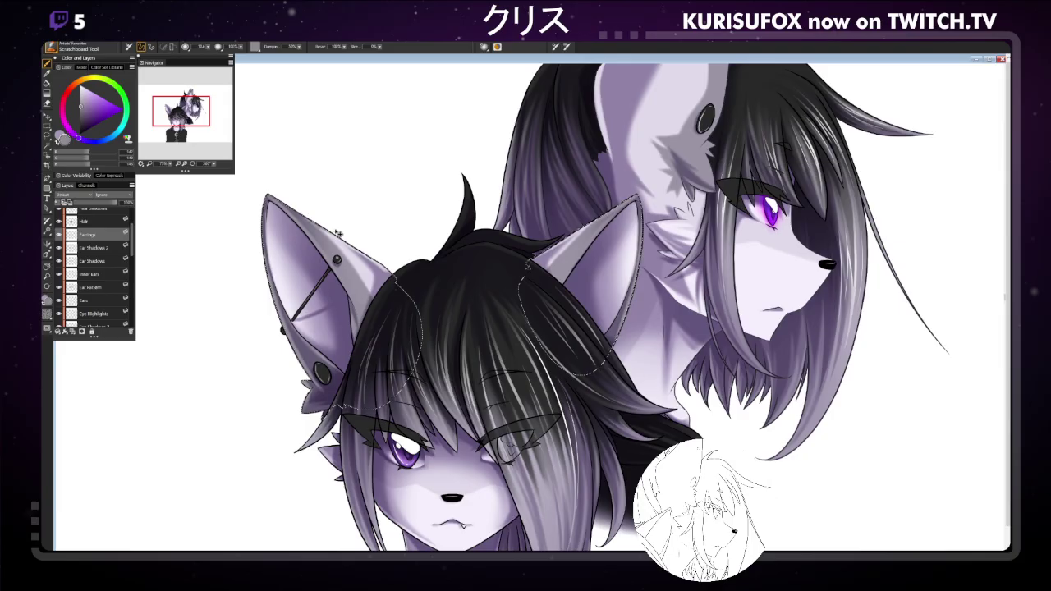
Clear the ear selection and save the painting.
{"action": "key", "text": "ctrl+d"}
{"action": "scroll", "coordinate": [306, 260], "scroll_direction": "down", "scroll_amount": 2}
{"action": "scroll", "coordinate": [306, 260], "scroll_direction": "down", "scroll_amount": 1}
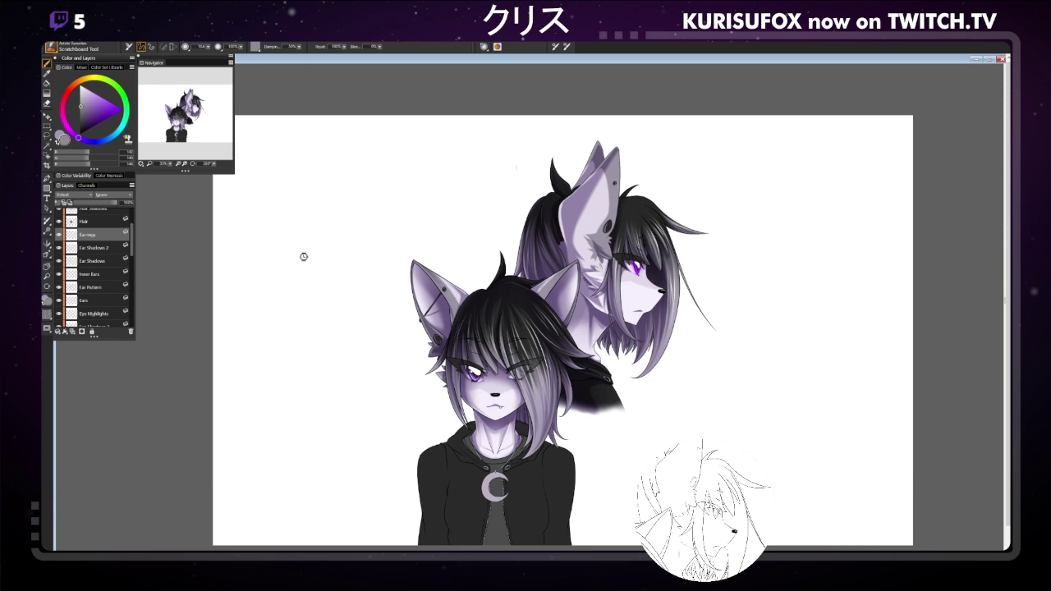
{"action": "key", "text": "ctrl+s"}
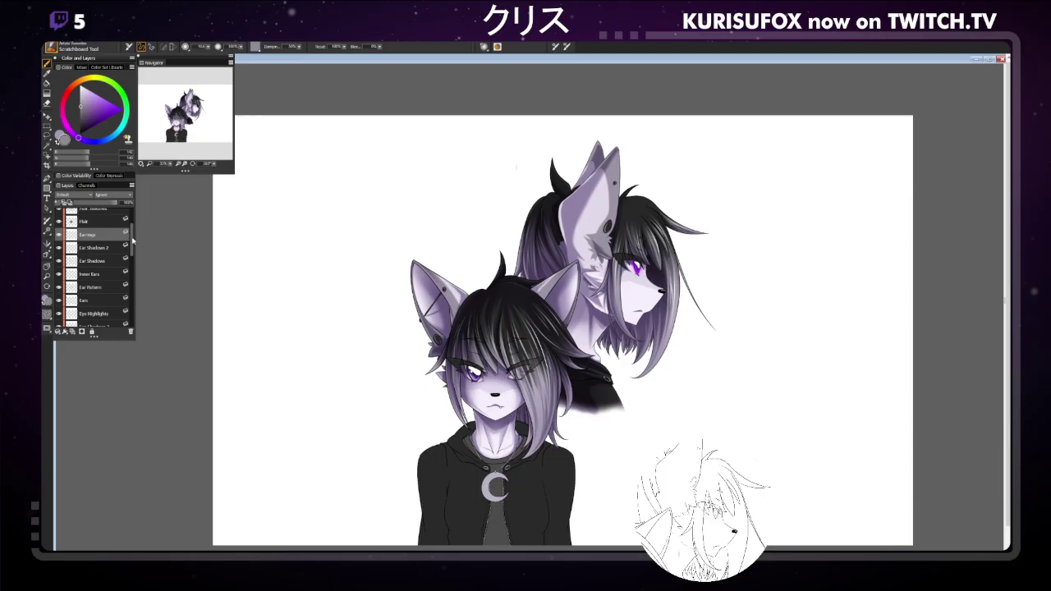
Draw the chain running from the neck to the crescent moon pendant on the Necklace layer.
{"action": "left_click_drag", "start_coordinate": [131, 241], "coordinate": [142, 305]}
{"action": "scroll", "coordinate": [106, 263], "scroll_direction": "up", "scroll_amount": 3}
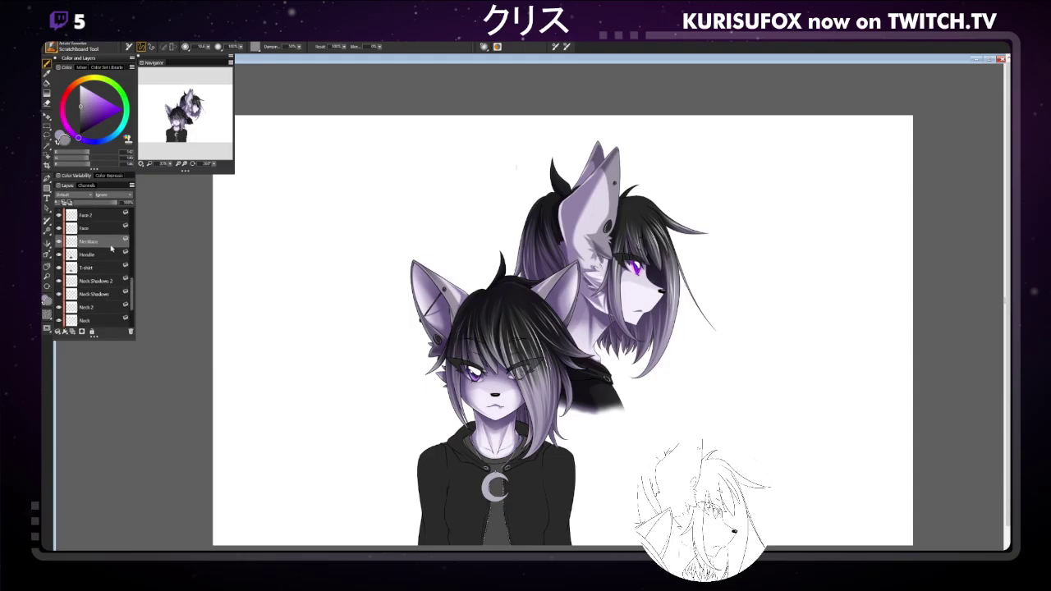
{"action": "left_click_drag", "start_coordinate": [473, 436], "coordinate": [490, 462]}
{"action": "left_click_drag", "start_coordinate": [519, 434], "coordinate": [503, 498]}
Add a layer named Necklace Shadows directly above the Necklace layer.
{"action": "left_click", "coordinate": [73, 332]}
{"action": "double_click", "coordinate": [87, 241]}
{"action": "type", "text": "Necklace Shadows"}
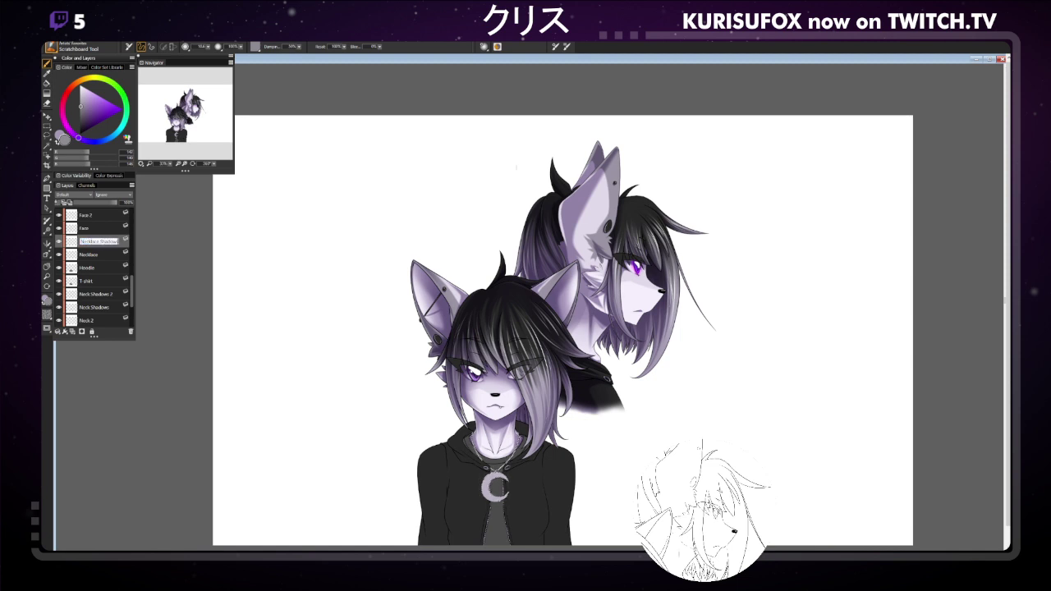
{"action": "key", "text": "Return"}
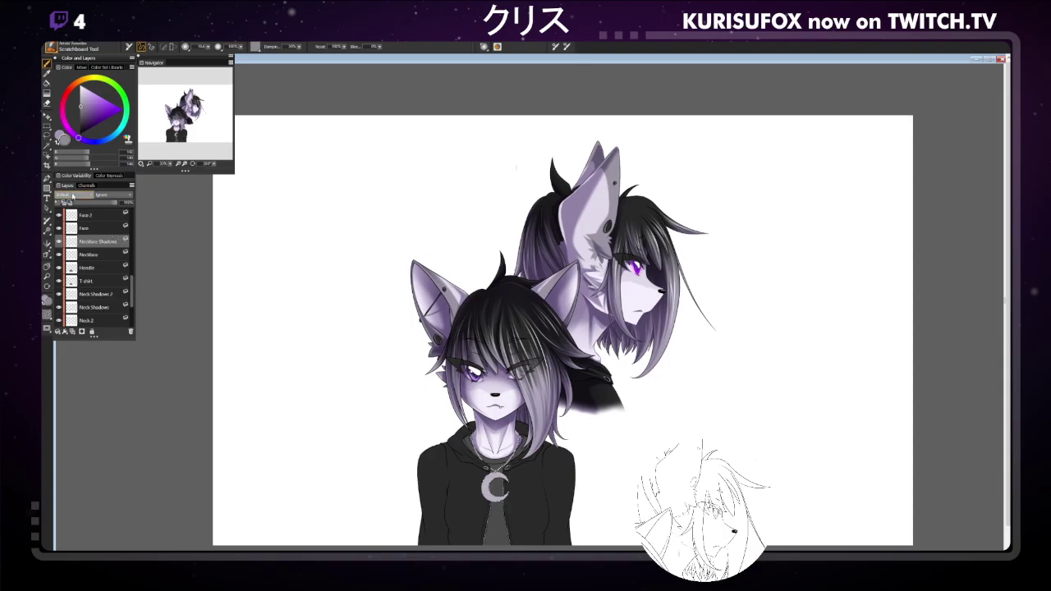
Add a second Multiply shadow layer named Necklace Shadows 2 above Necklace Shadows and save the painting.
{"action": "key", "text": "ctrl+d"}
{"action": "double_click", "coordinate": [103, 242]}
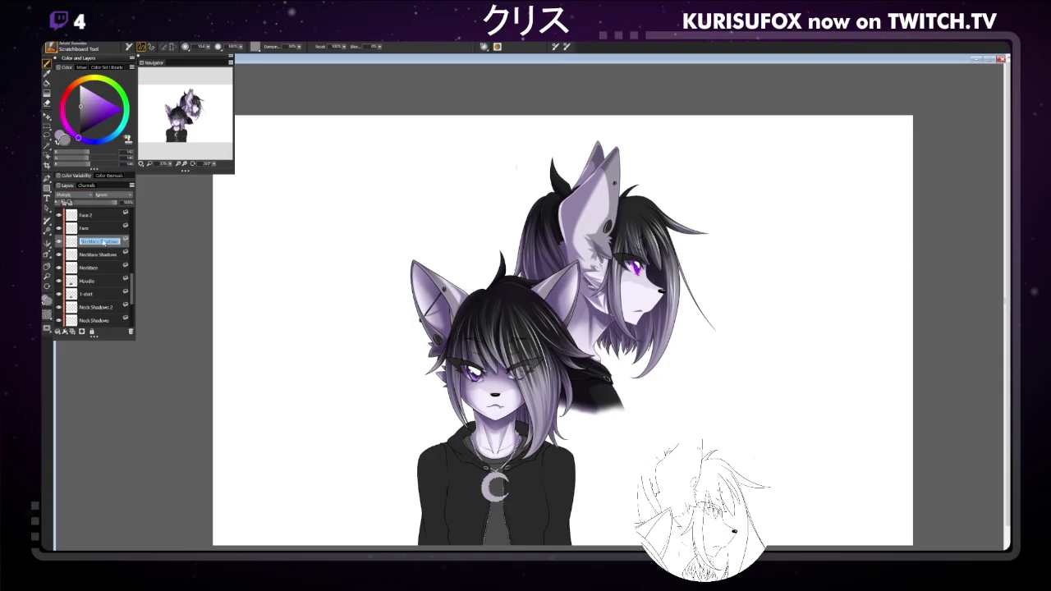
{"action": "key", "text": "Return"}
{"action": "key", "text": "ctrl+s"}
Switch to the Detail Oils Brush from the Oils category and pick a light greyish purple for shading the necklace.
{"action": "left_click", "coordinate": [75, 51]}
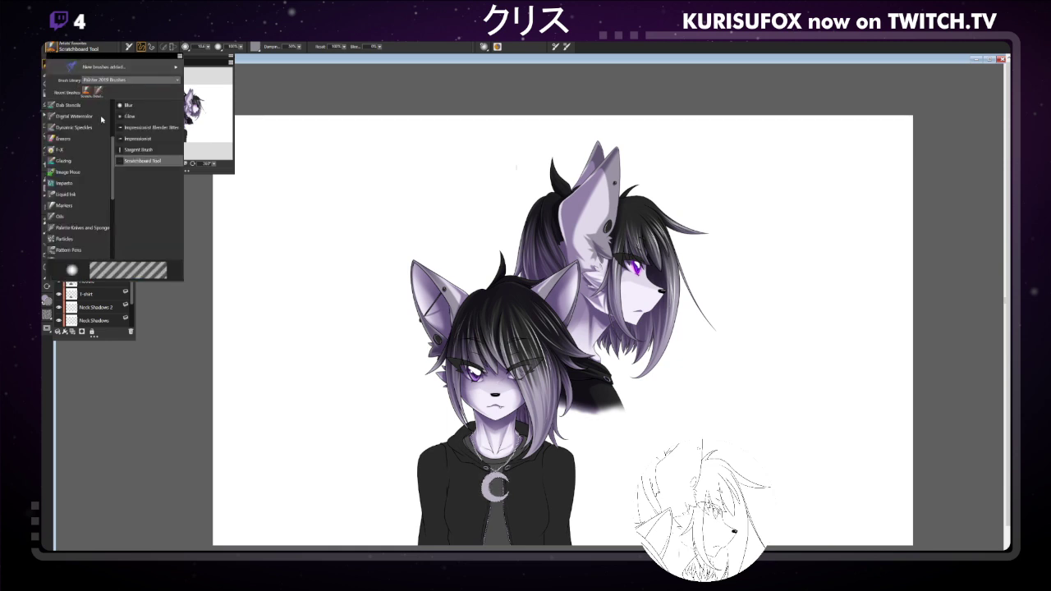
{"action": "left_click", "coordinate": [69, 51]}
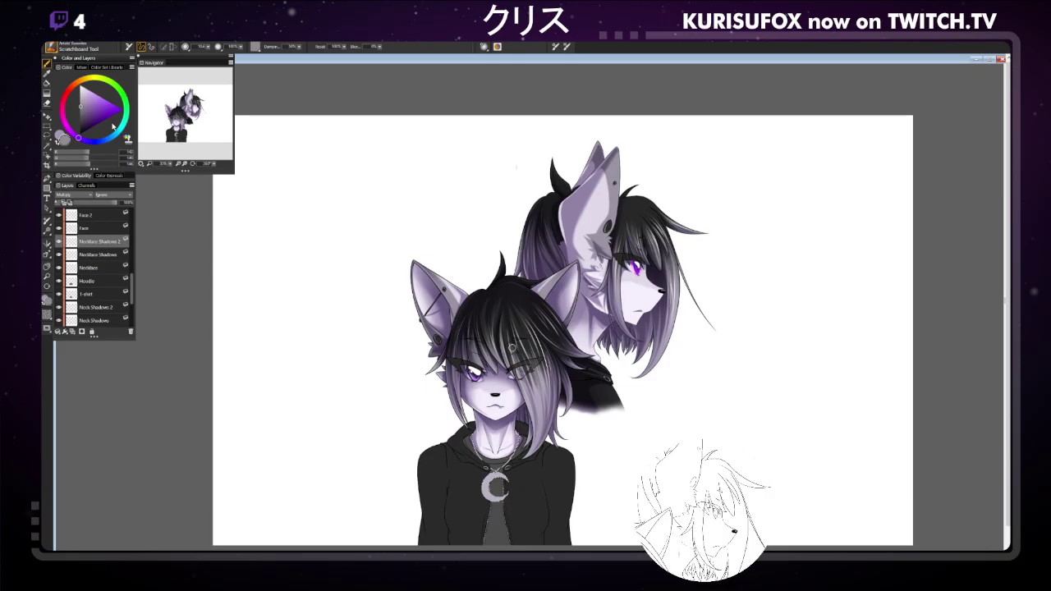
{"action": "left_click", "coordinate": [63, 51]}
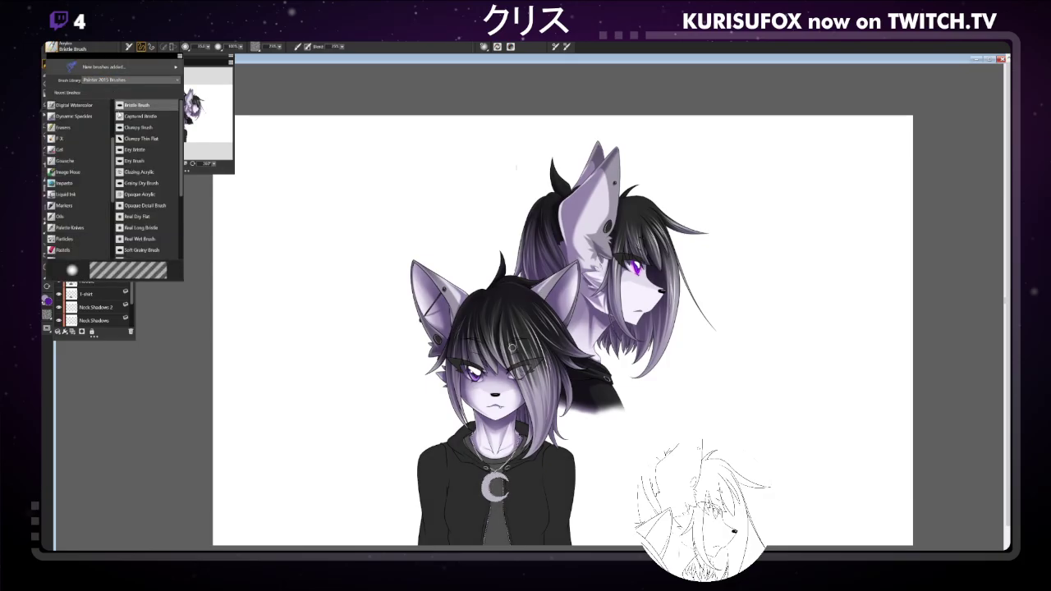
{"action": "left_click", "coordinate": [126, 137]}
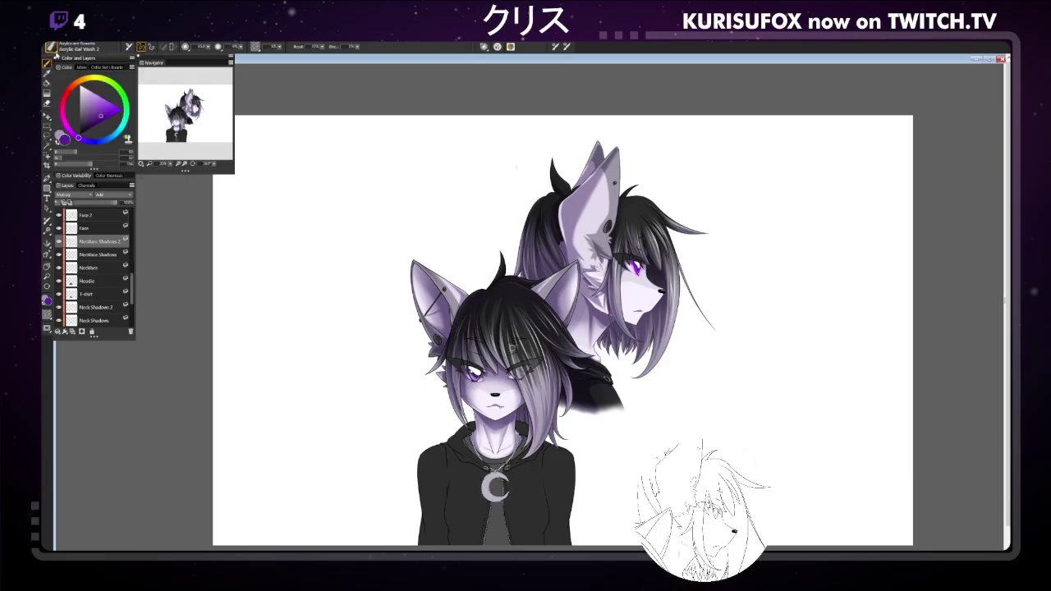
{"action": "left_click", "coordinate": [58, 51]}
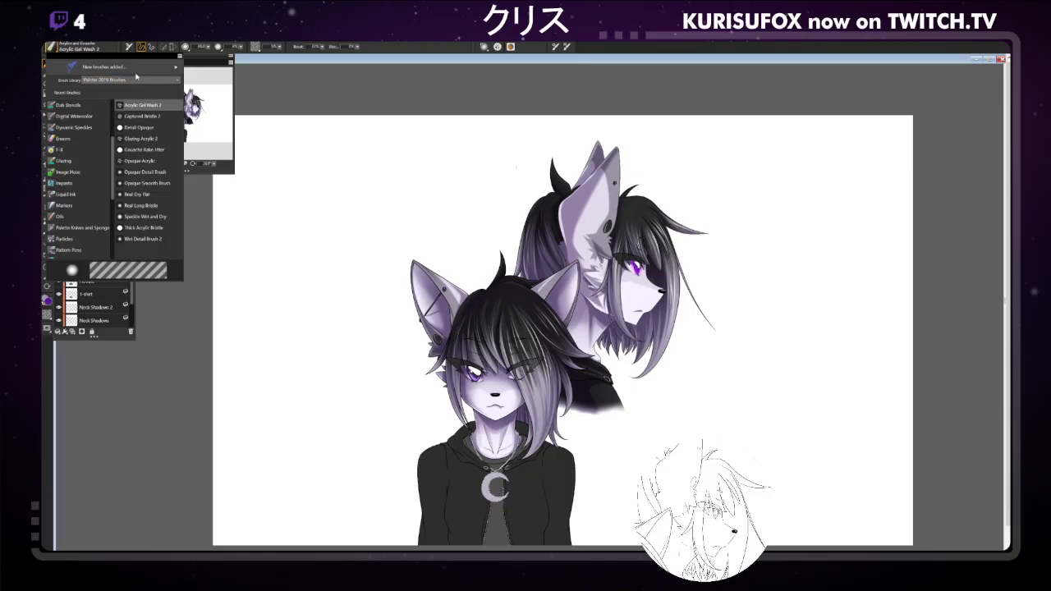
{"action": "left_click_drag", "start_coordinate": [113, 145], "coordinate": [111, 184]}
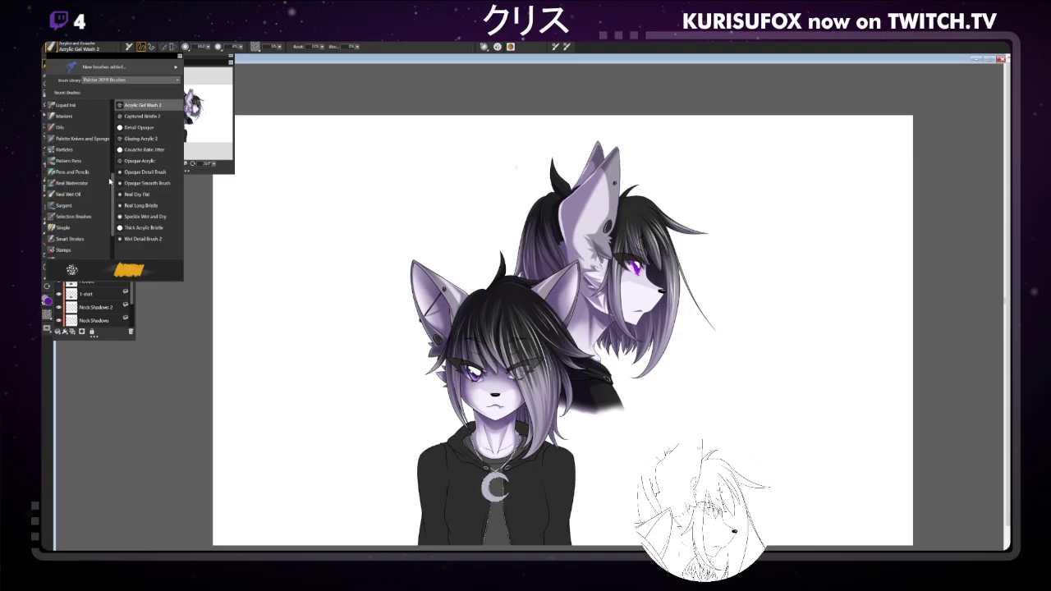
{"action": "left_click", "coordinate": [70, 138]}
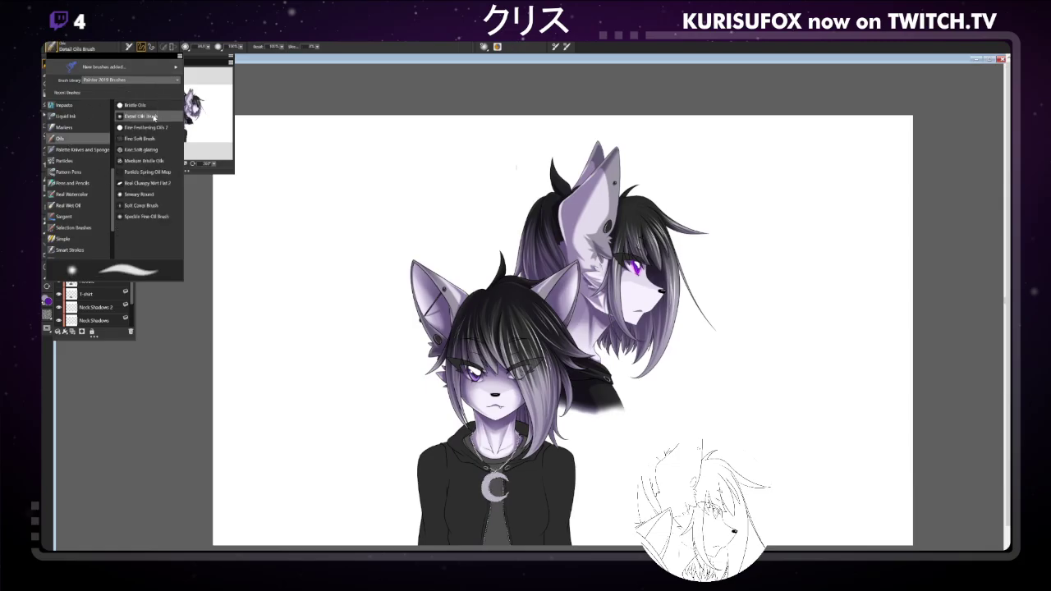
{"action": "left_click", "coordinate": [153, 115]}
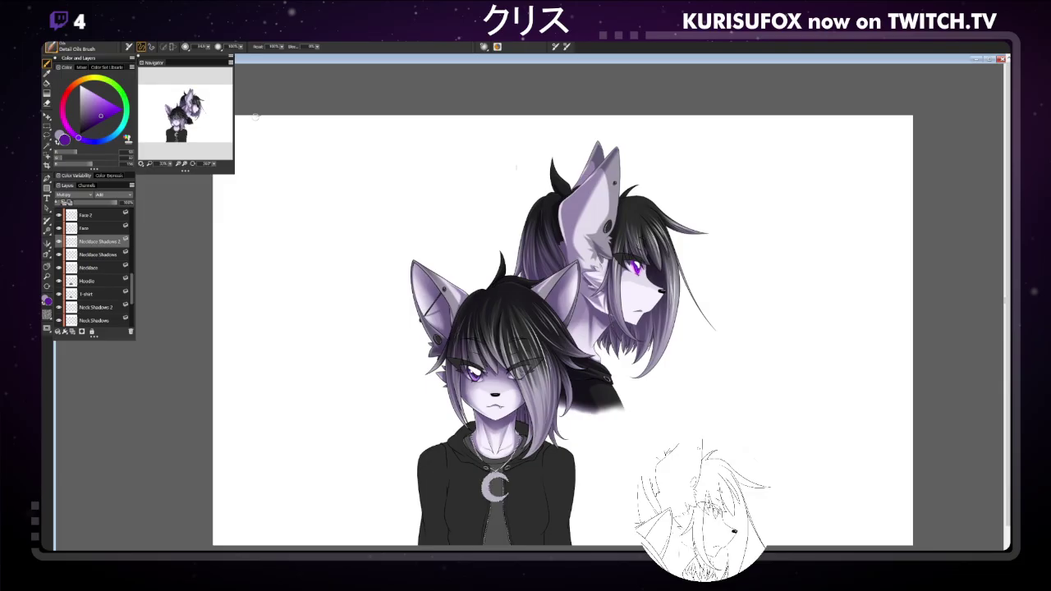
{"action": "left_click", "coordinate": [83, 102]}
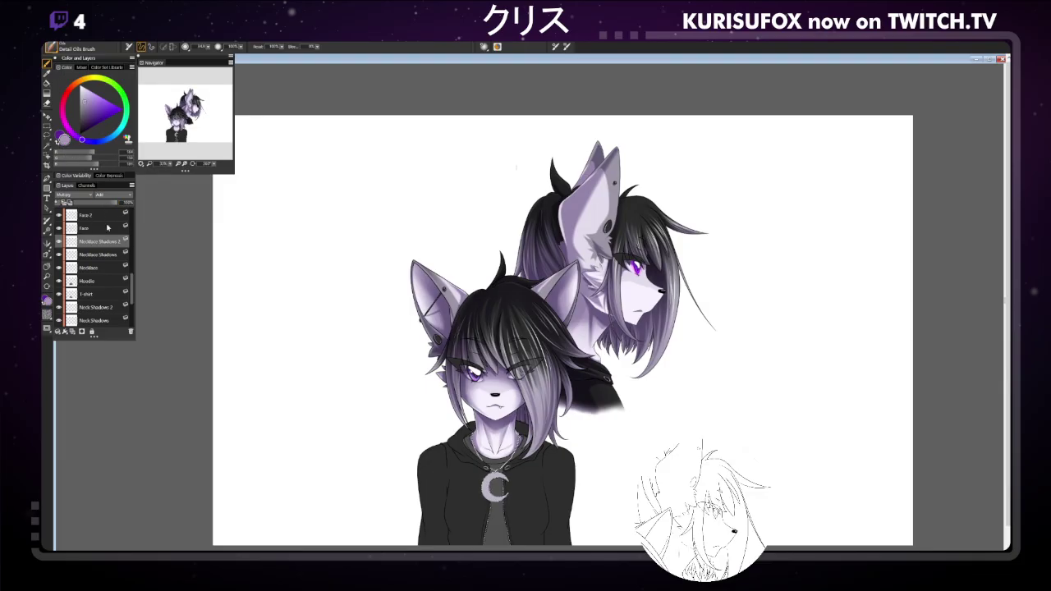
{"action": "left_click", "coordinate": [48, 267]}
{"action": "left_click_drag", "start_coordinate": [284, 337], "coordinate": [278, 330]}
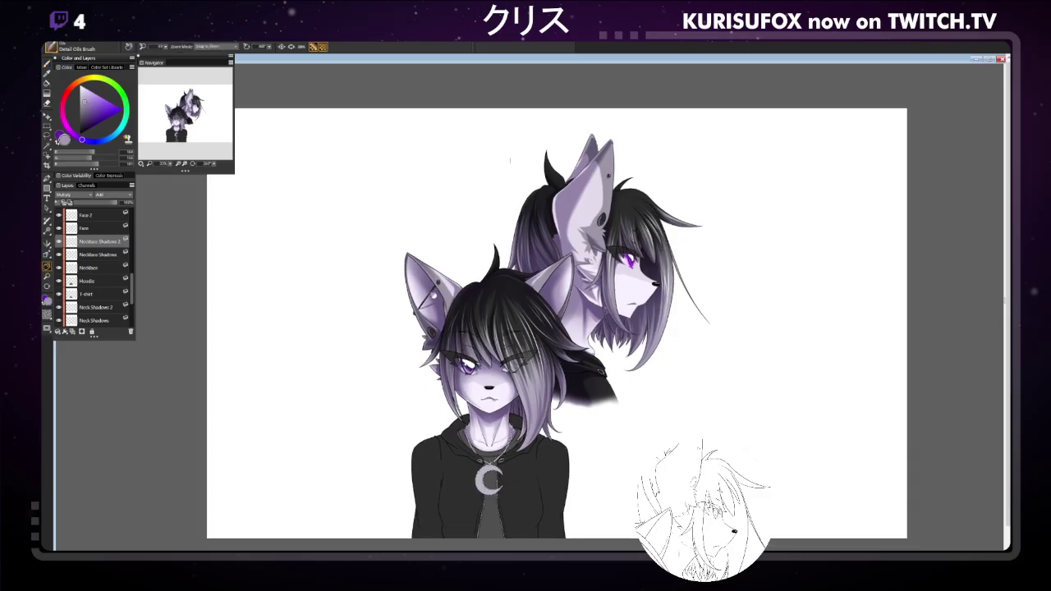
{"action": "scroll", "coordinate": [427, 287], "scroll_direction": "up", "scroll_amount": 3}
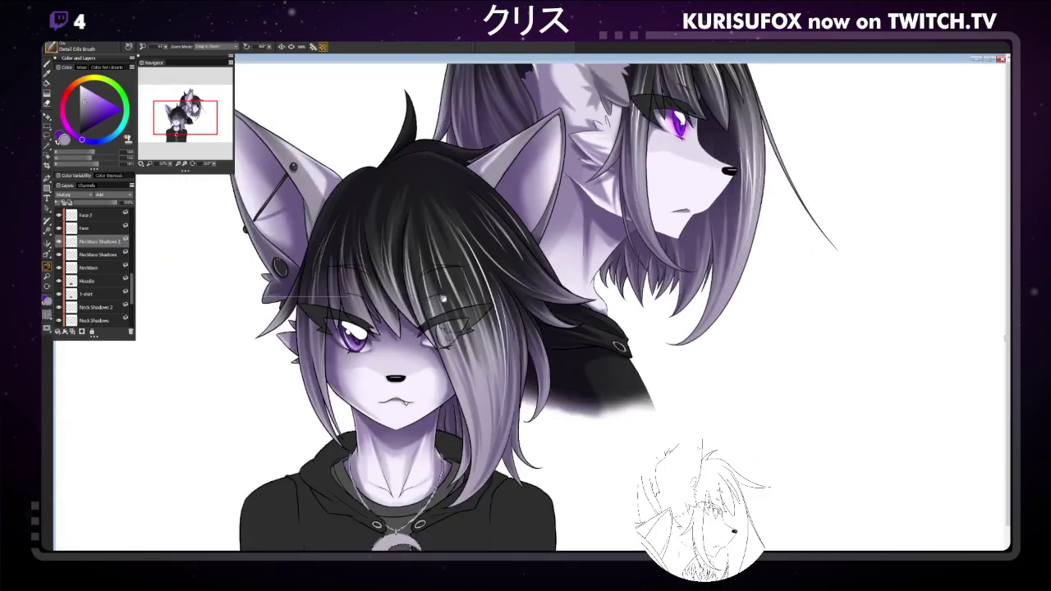
Shade the crescent pendant and its chain in greyish purple on the Necklace Shadows layer.
{"action": "left_click_drag", "start_coordinate": [439, 218], "coordinate": [439, 195]}
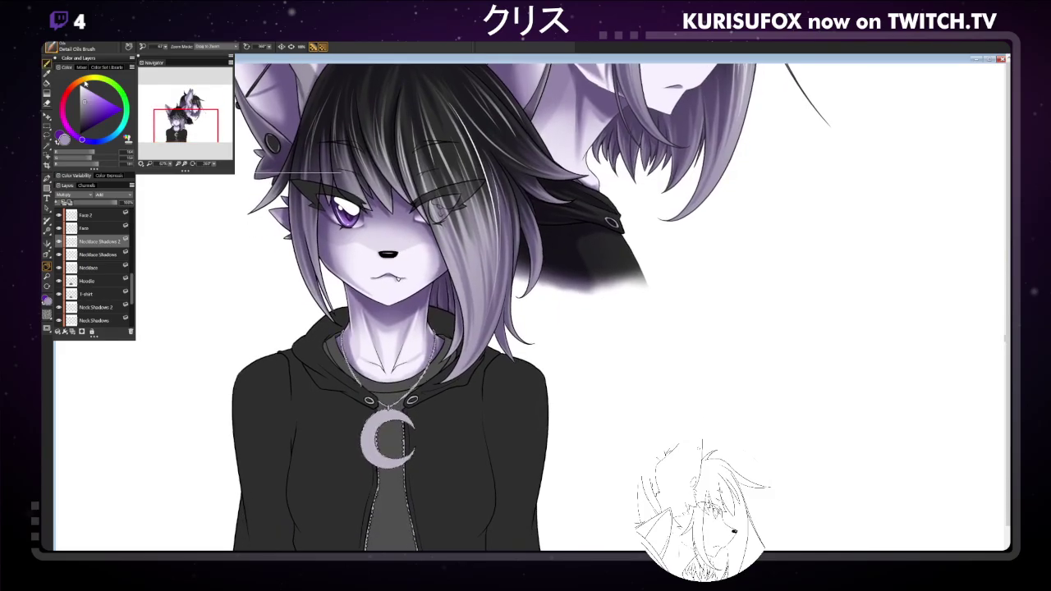
{"action": "key", "text": "b"}
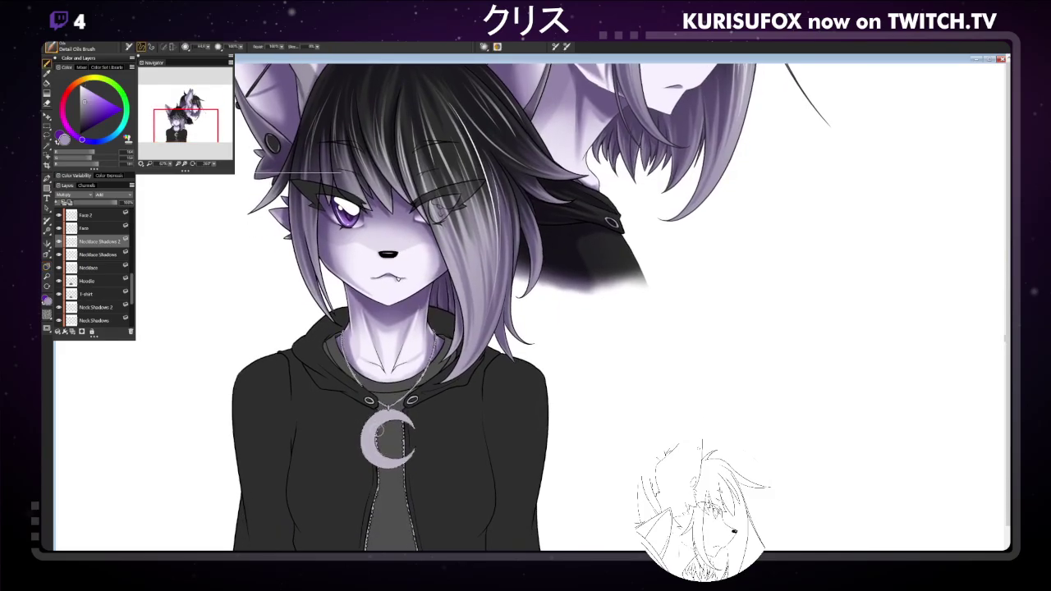
{"action": "left_click", "coordinate": [119, 255]}
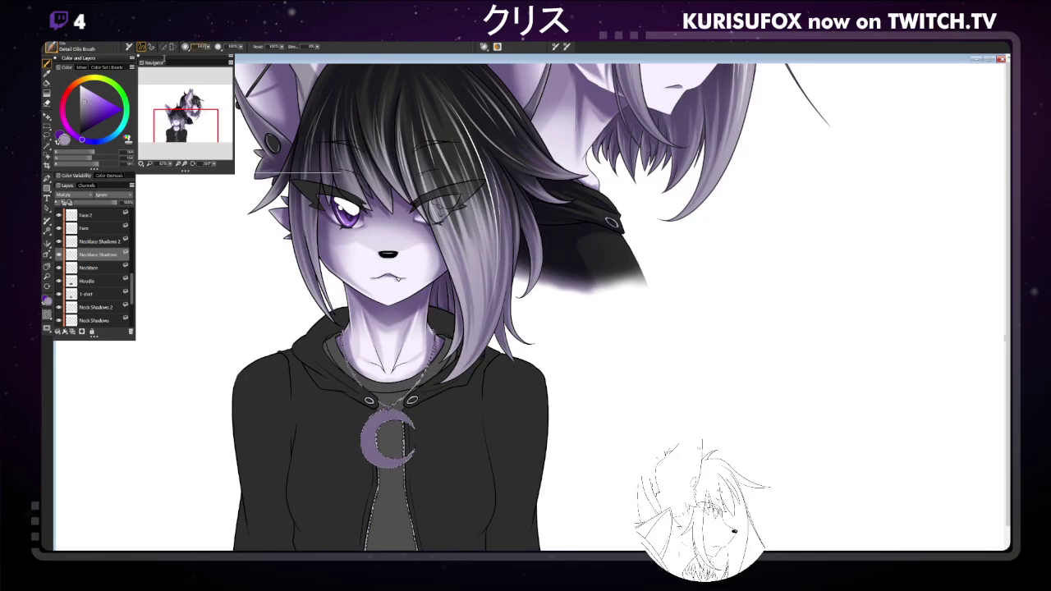
Erase diagonal light streaks into the crescent pendant's shading and clean up the chain's shadow on the Necklace Shadows layer.
{"action": "key", "text": "n"}
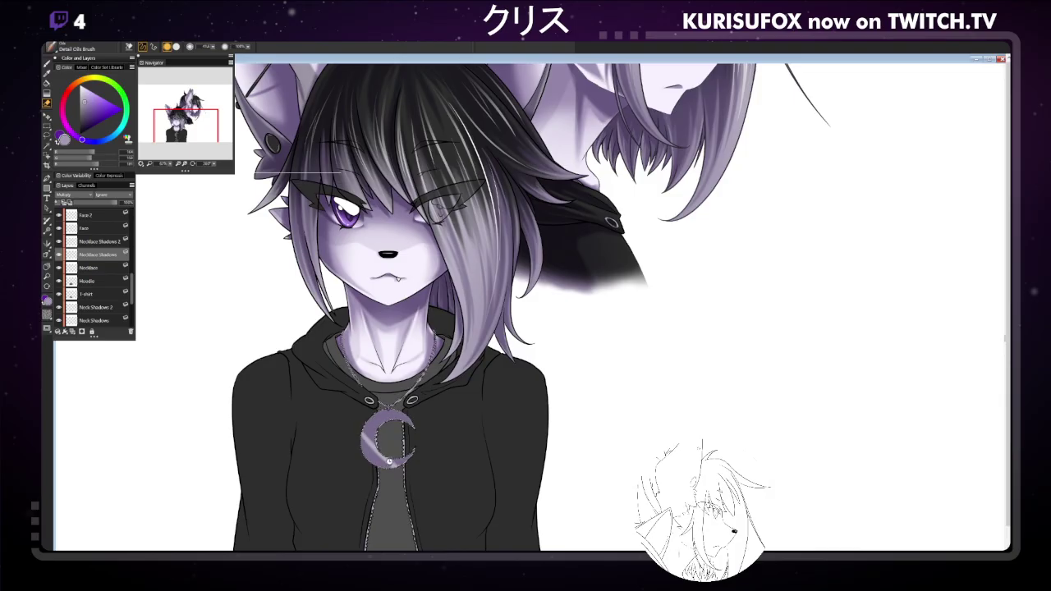
{"action": "left_click_drag", "start_coordinate": [386, 443], "coordinate": [380, 451]}
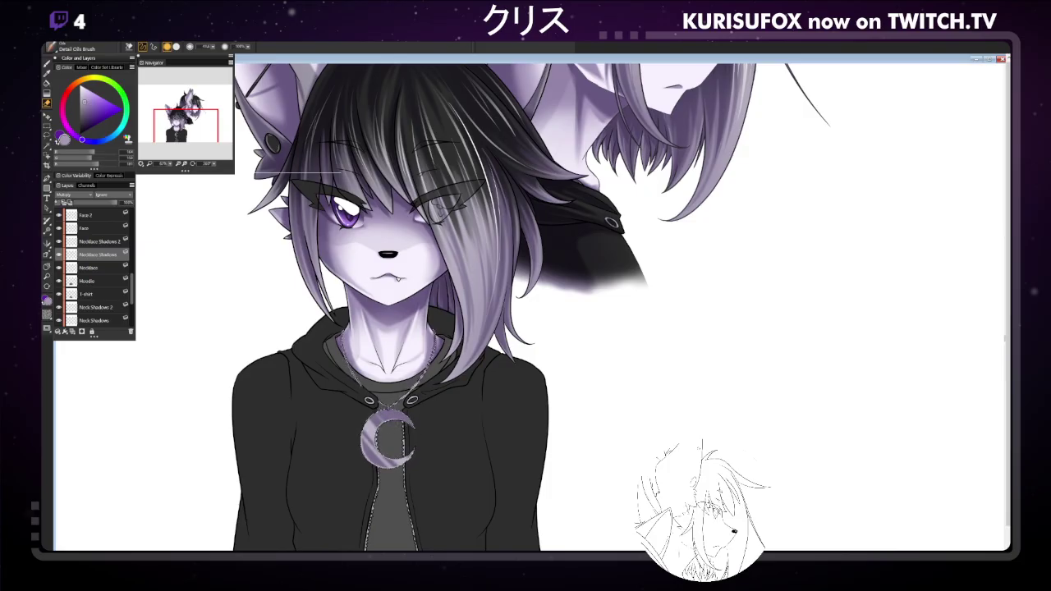
{"action": "left_click_drag", "start_coordinate": [426, 369], "coordinate": [399, 401]}
{"action": "left_click", "coordinate": [193, 165]}
{"action": "left_click", "coordinate": [192, 164]}
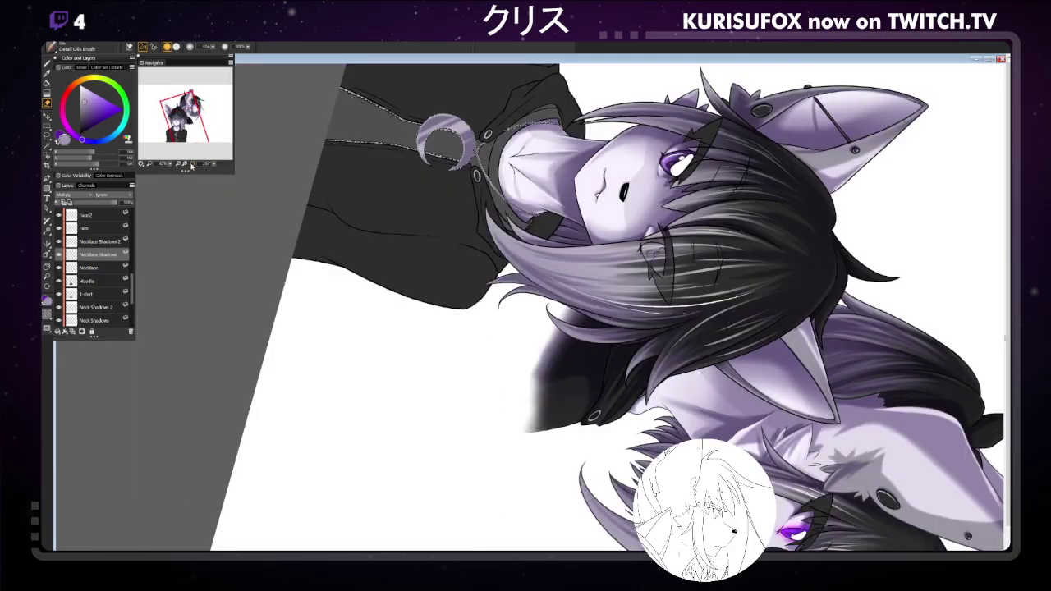
{"action": "left_click", "coordinate": [194, 164]}
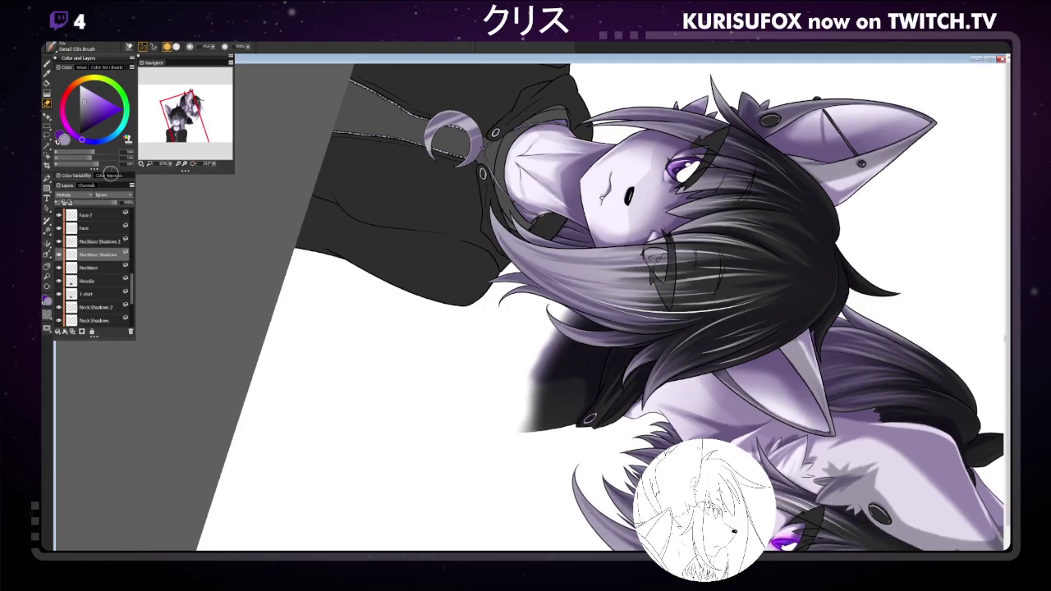
{"action": "left_click_drag", "start_coordinate": [570, 125], "coordinate": [526, 214]}
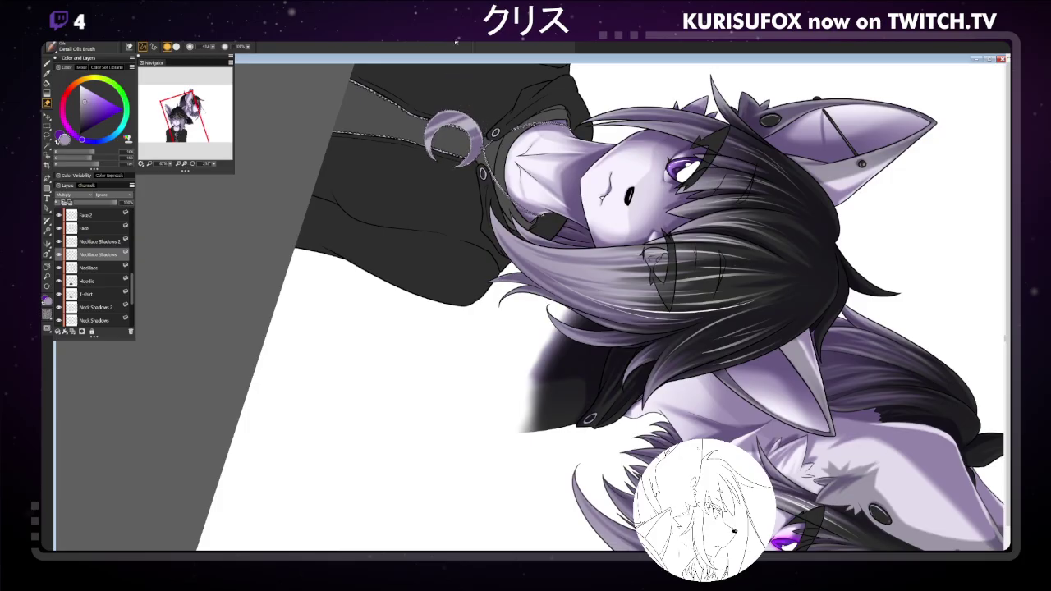
{"action": "left_click", "coordinate": [214, 166]}
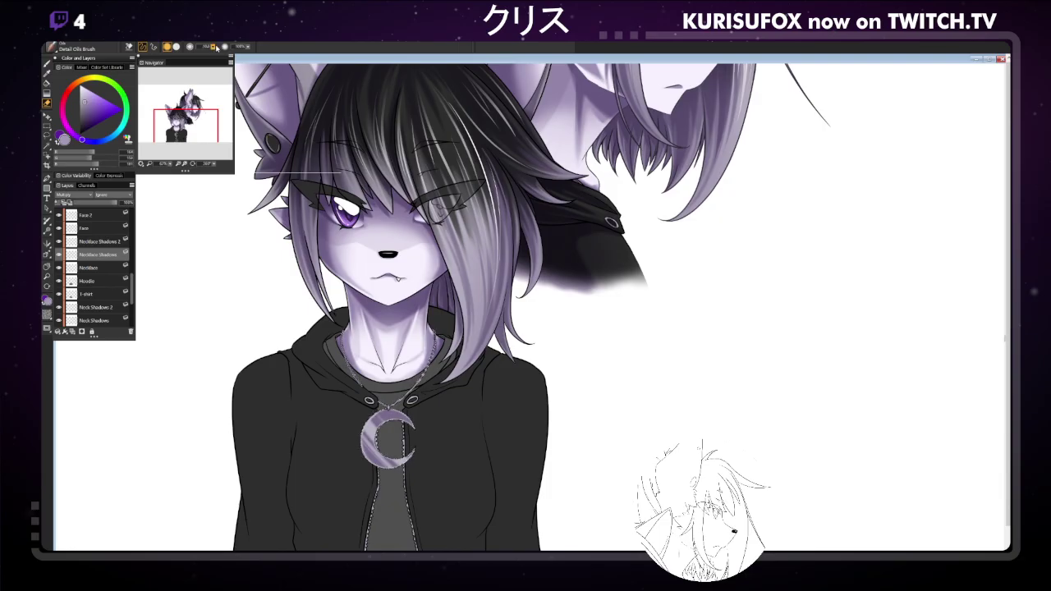
{"action": "left_click_drag", "start_coordinate": [217, 47], "coordinate": [247, 47]}
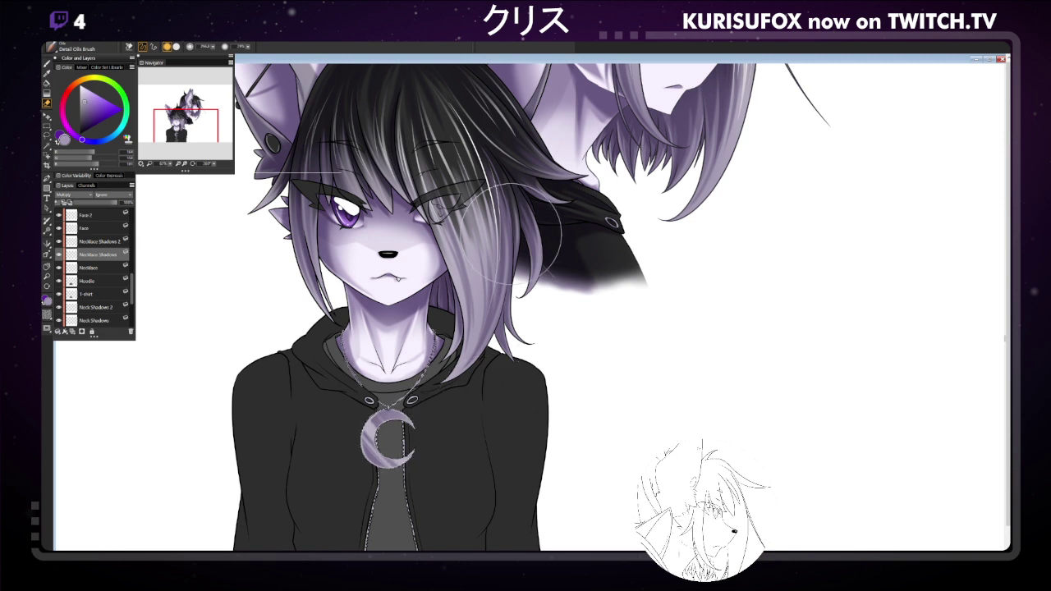
Paint a second layer of light greyish purple shading over the crescent pendant on the Necklace Shadows 2 layer.
{"action": "left_click", "coordinate": [85, 242]}
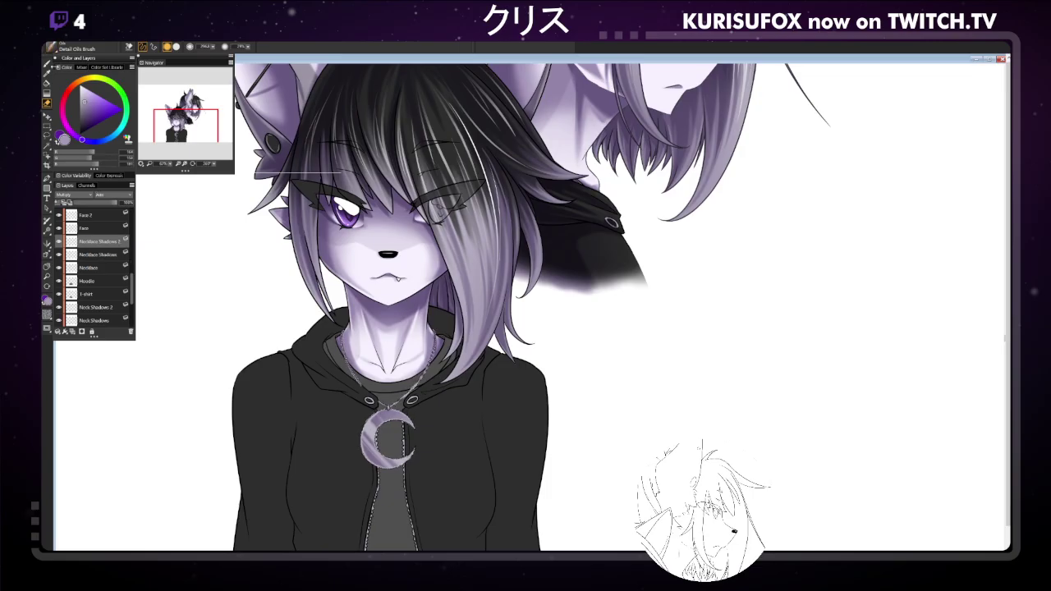
{"action": "left_click_drag", "start_coordinate": [84, 104], "coordinate": [84, 114]}
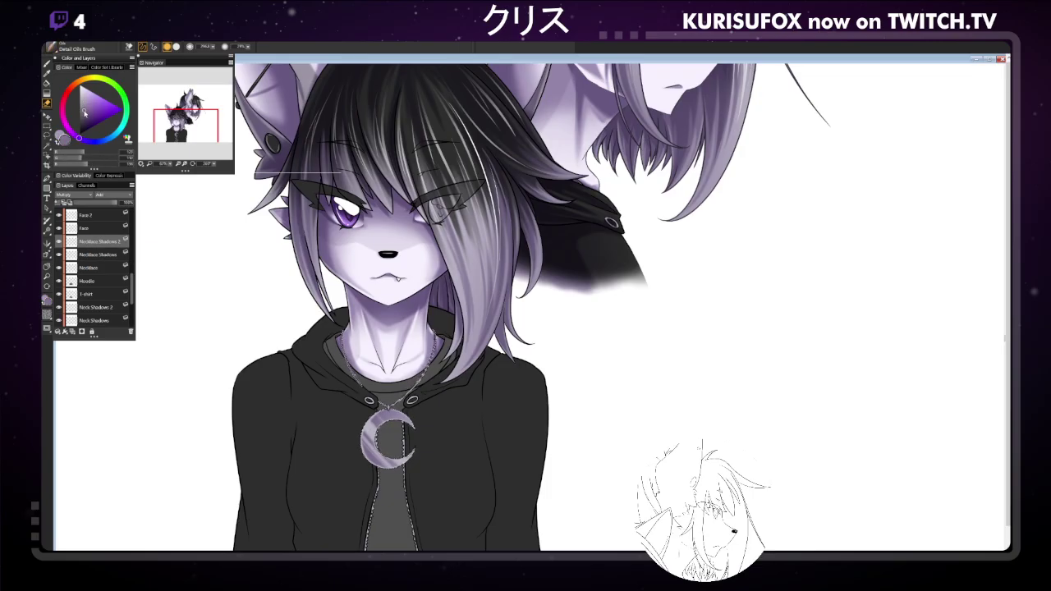
{"action": "left_click", "coordinate": [84, 102]}
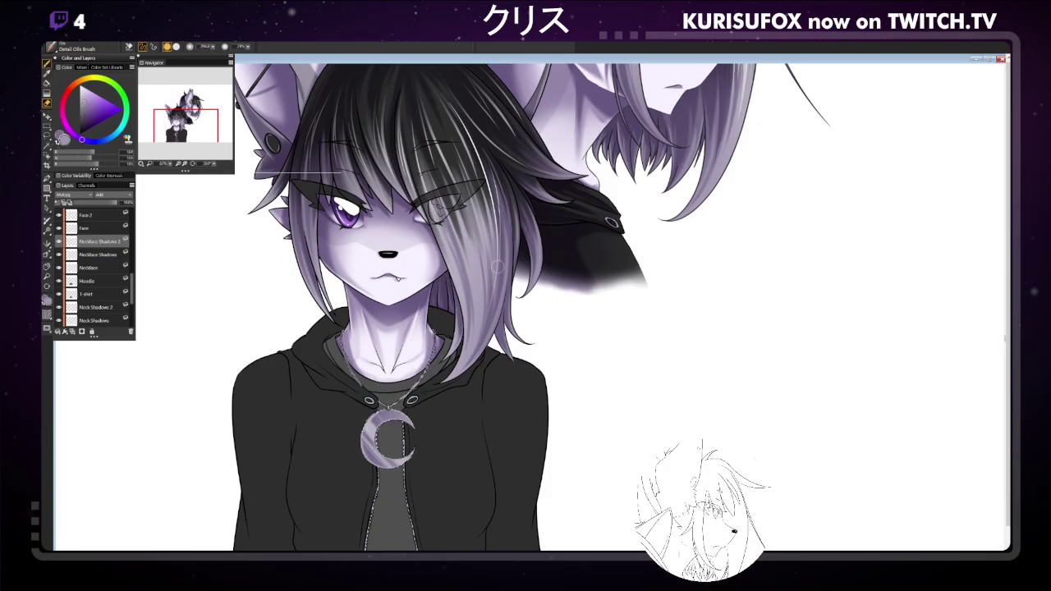
{"action": "key", "text": "b"}
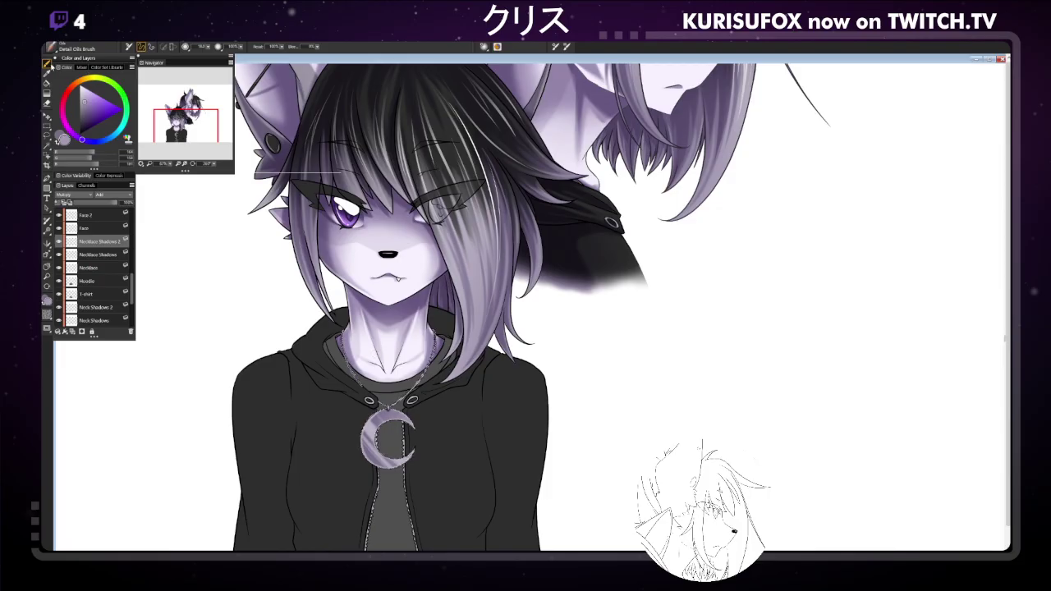
{"action": "left_click", "coordinate": [235, 47]}
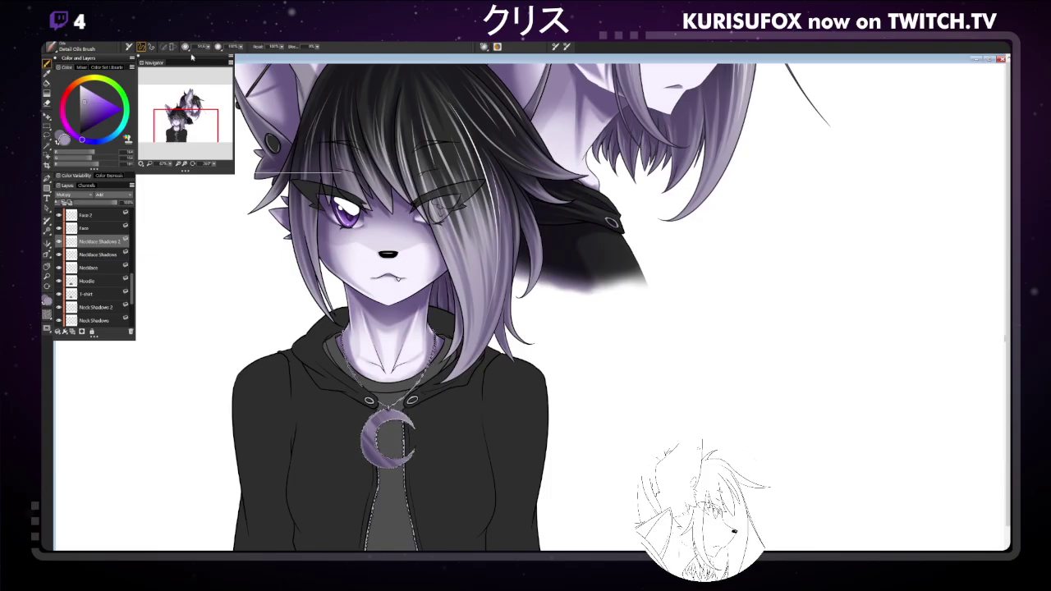
Refine the second necklace shading with the Eraser on the Necklace Shadows 2 layer, rotating the canvas as needed.
{"action": "key", "text": "f"}
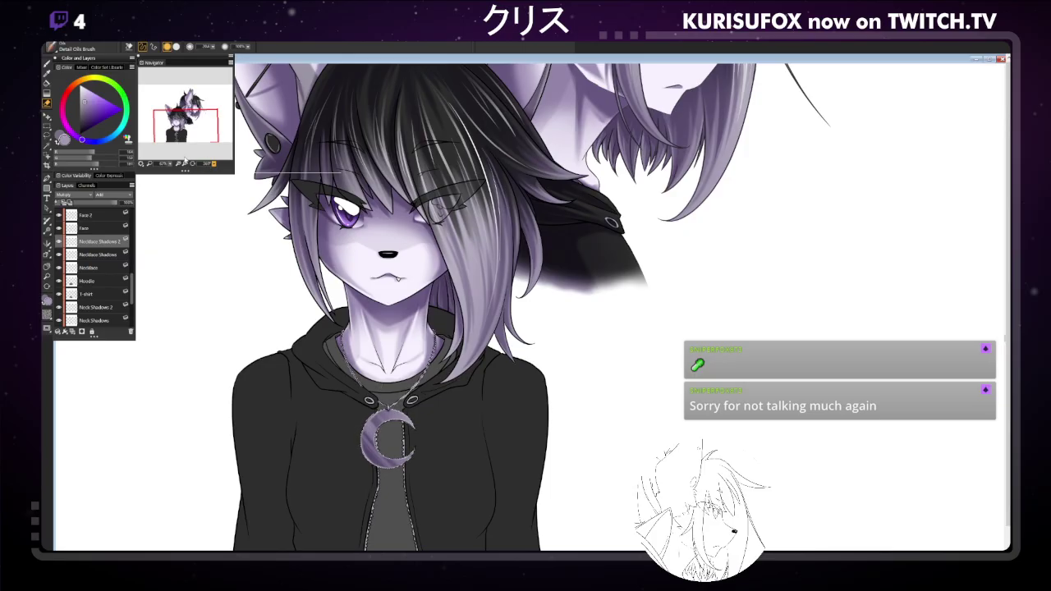
{"action": "key", "text": "asciicircum"}
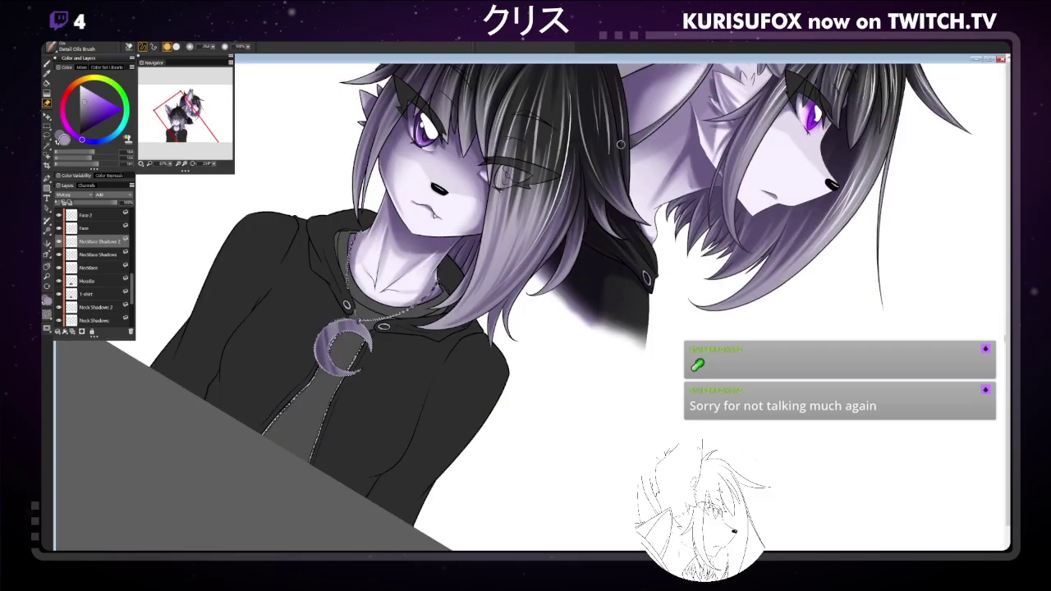
{"action": "key", "text": "asciicircum"}
{"action": "key", "text": "asciicircum"}
{"action": "key", "text": "asciicircum"}
{"action": "key", "text": "asciicircum"}
{"action": "key", "text": "asciicircum"}
{"action": "key", "text": "asciicircum"}
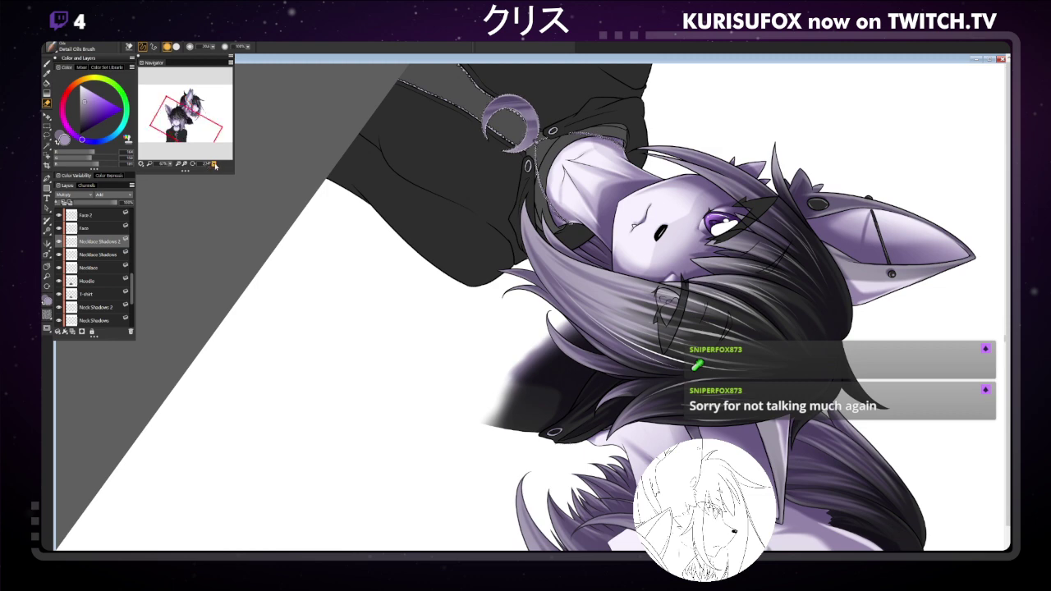
{"action": "left_click", "coordinate": [213, 165]}
{"action": "left_click", "coordinate": [213, 164]}
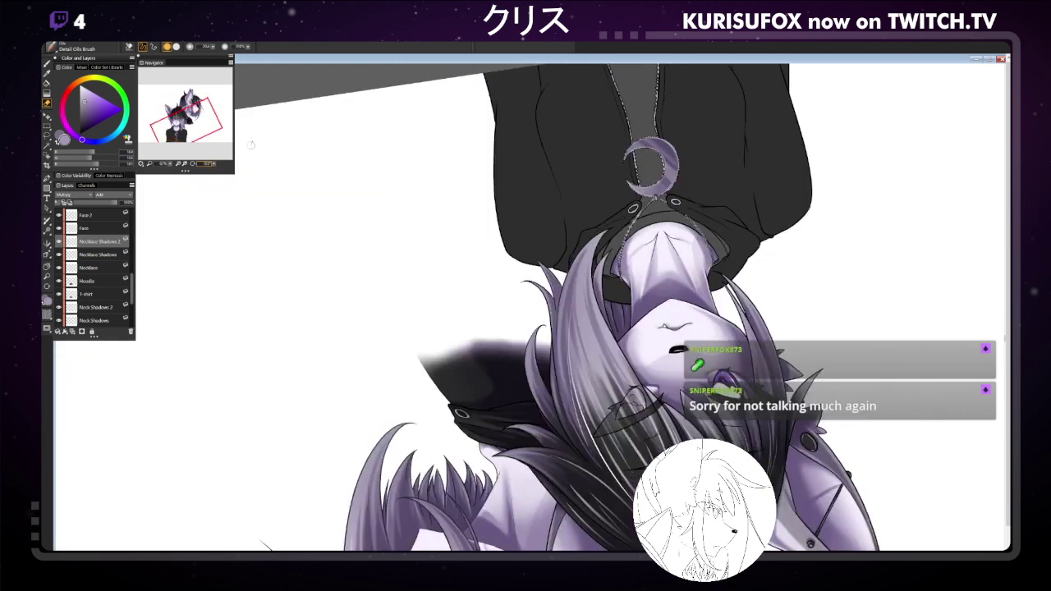
{"action": "key", "text": "^"}
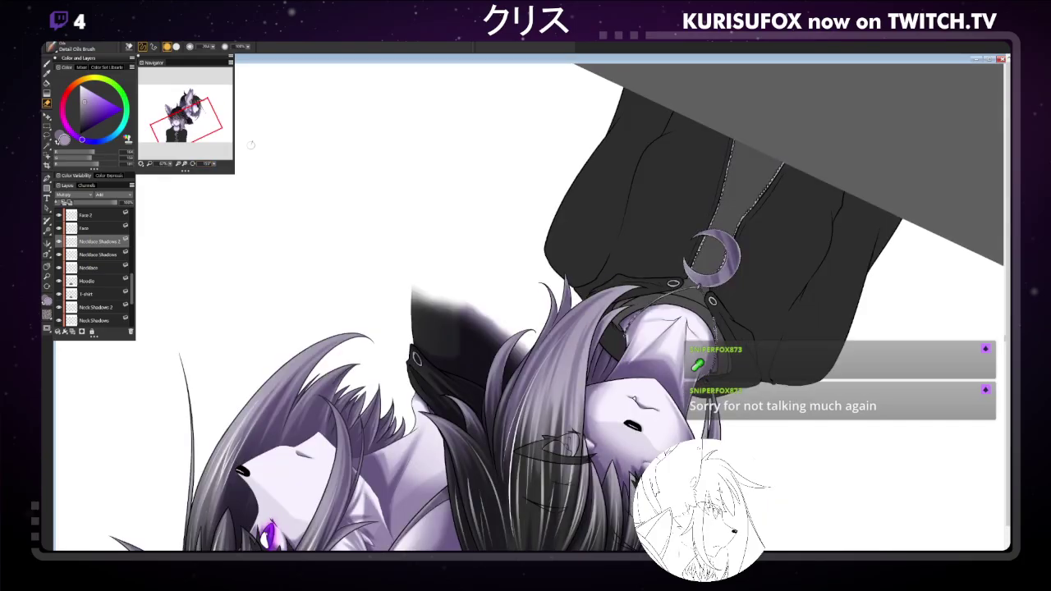
{"action": "left_click", "coordinate": [213, 163]}
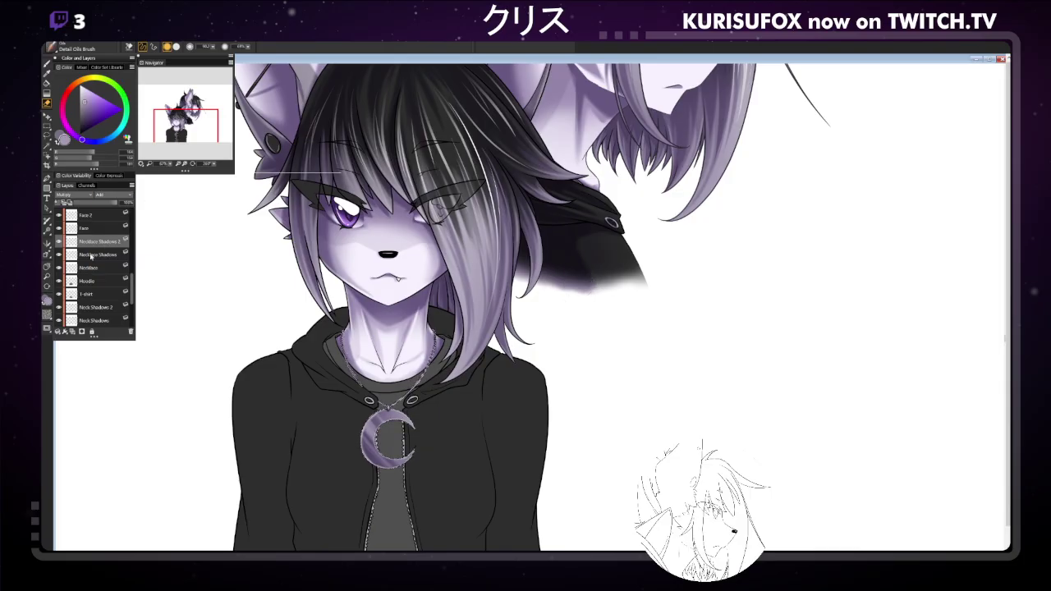
Add a new layer above Necklace Shadows 2 and set up the Scratchboard Tool from Artists' Favorites with white.
{"action": "key", "text": "ctrl+shift+n"}
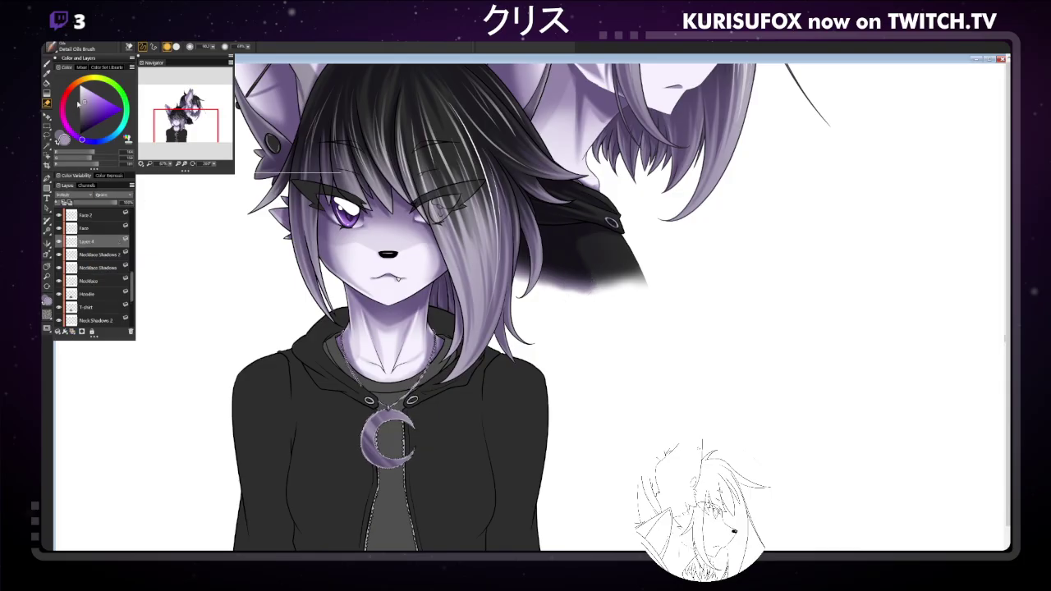
{"action": "left_click", "coordinate": [89, 93]}
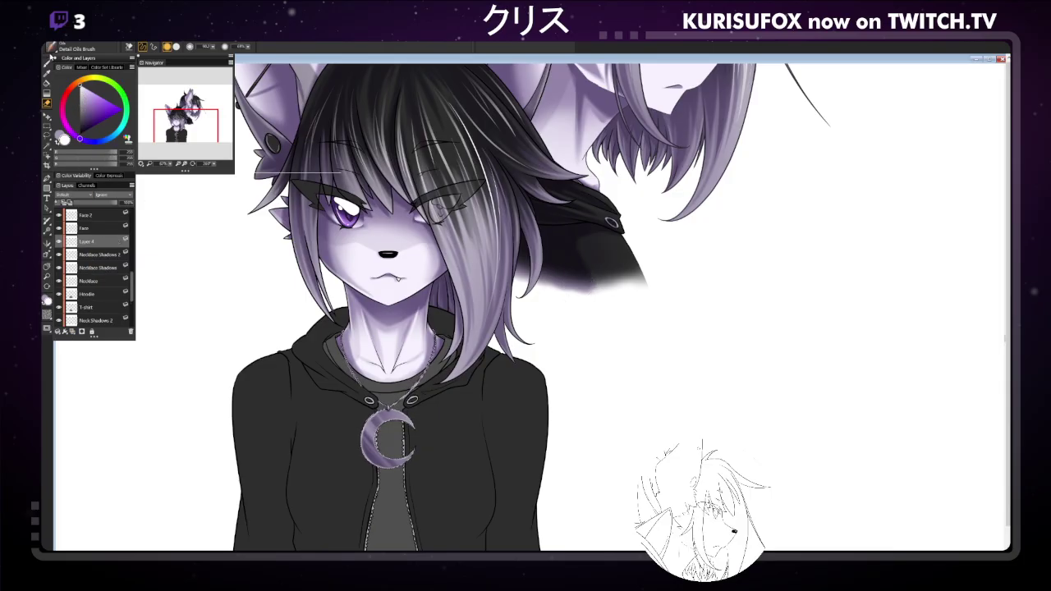
{"action": "left_click", "coordinate": [51, 49]}
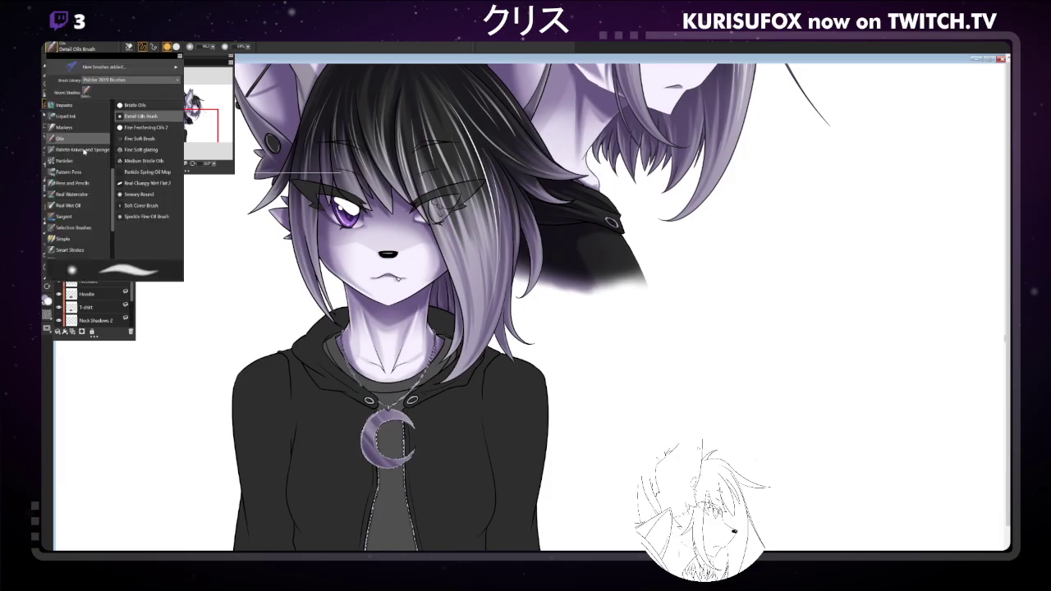
{"action": "scroll", "coordinate": [113, 198], "scroll_direction": "up", "scroll_amount": 5}
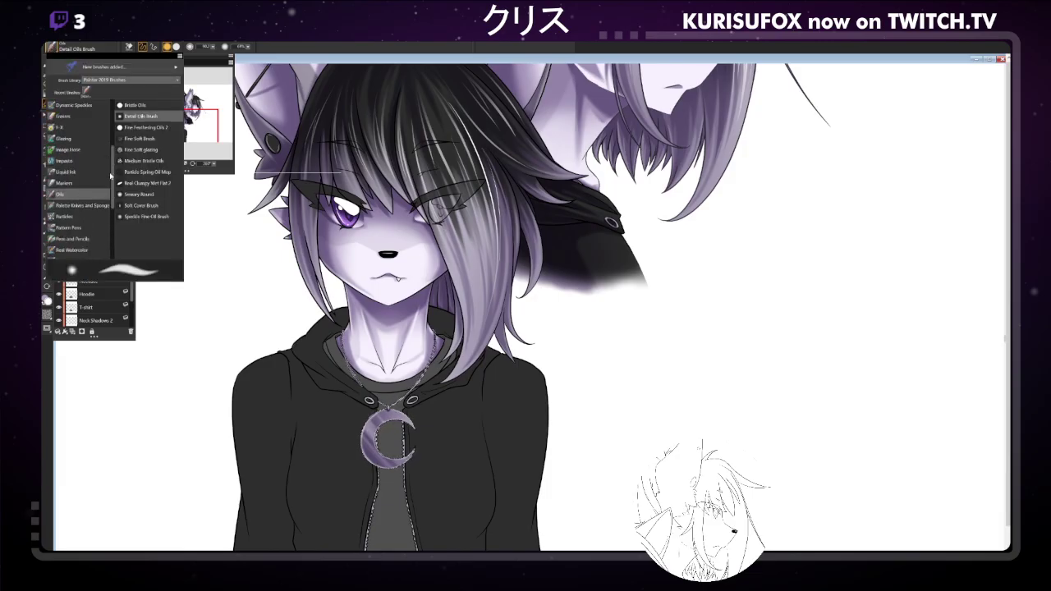
{"action": "left_click", "coordinate": [97, 130]}
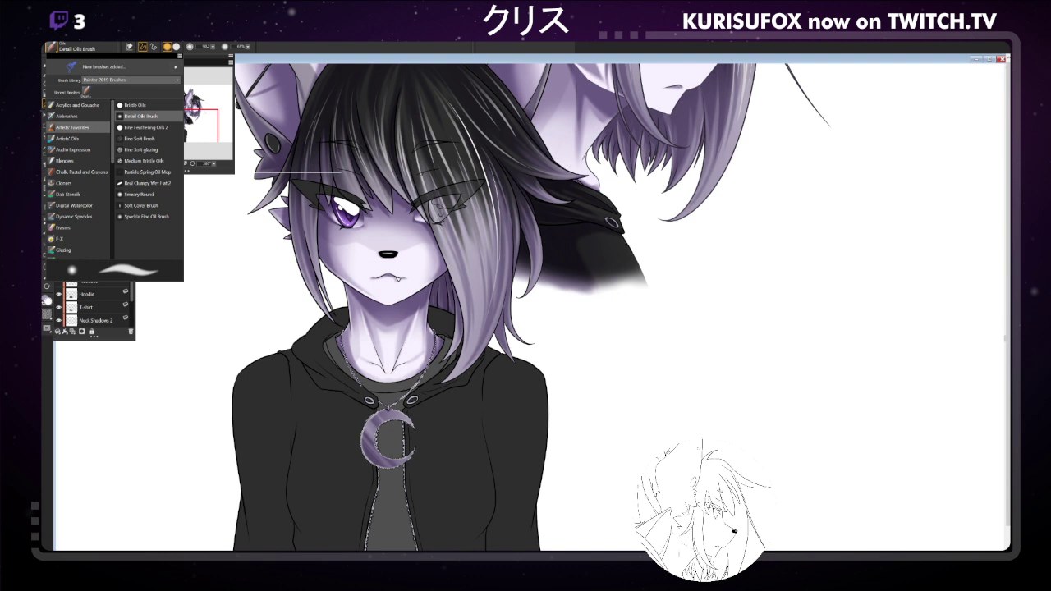
{"action": "left_click", "coordinate": [156, 160]}
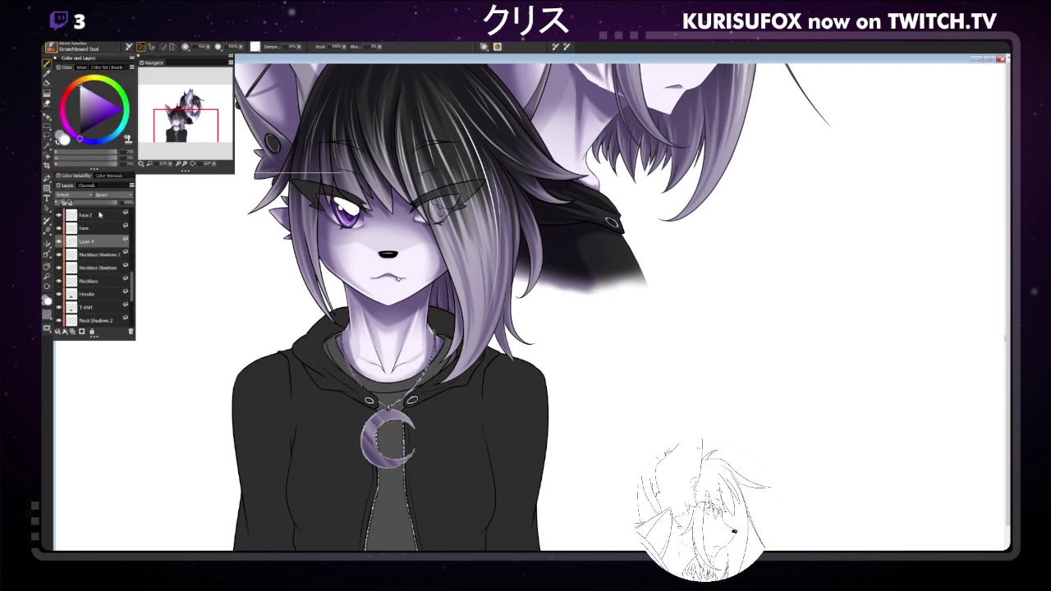
Rename the new layer Necklace Highlights.
{"action": "double_click", "coordinate": [87, 238]}
{"action": "type", "text": "Li"}
{"action": "type", "text": "cklace H"}
{"action": "type", "text": "ighlights"}
Paint white Scratchboard highlights on the crescent pendant on the Necklace Highlights layer, with the canvas rotated to suit the strokes.
{"action": "key", "text": "minus"}
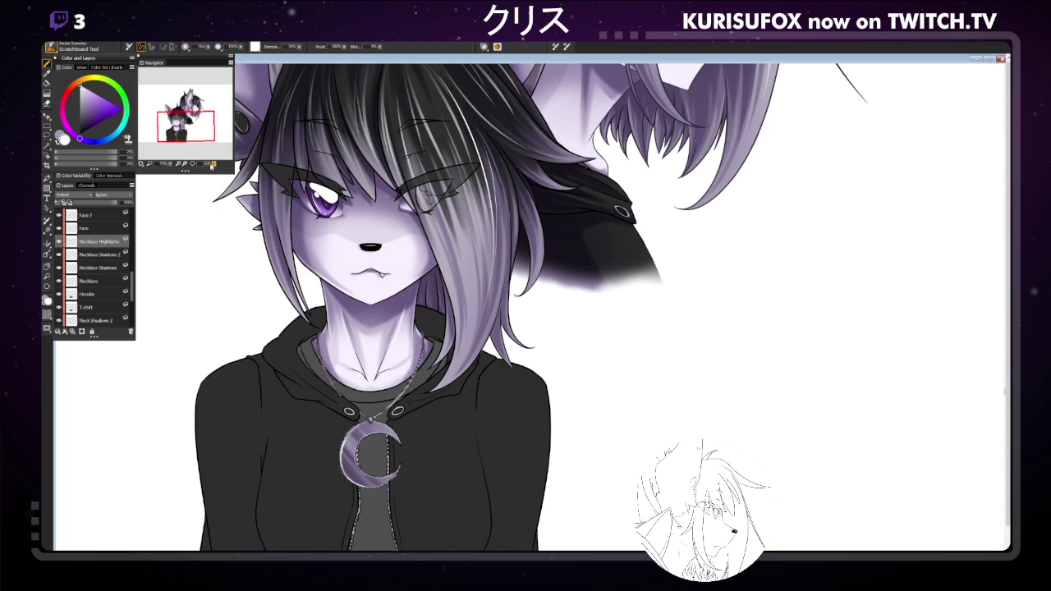
{"action": "left_click", "coordinate": [194, 166]}
{"action": "left_click", "coordinate": [185, 167]}
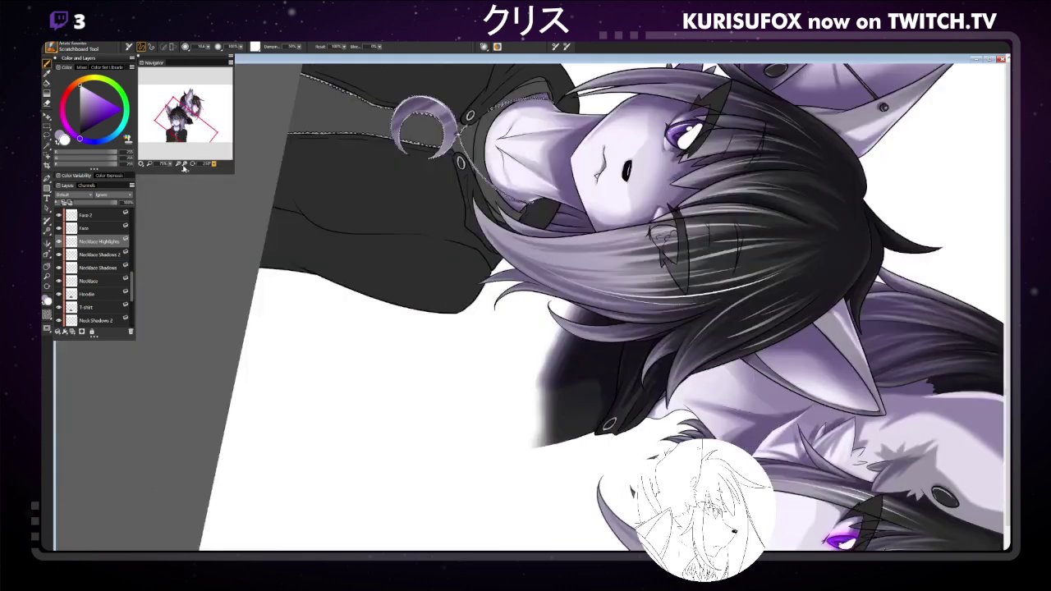
{"action": "left_click", "coordinate": [185, 167]}
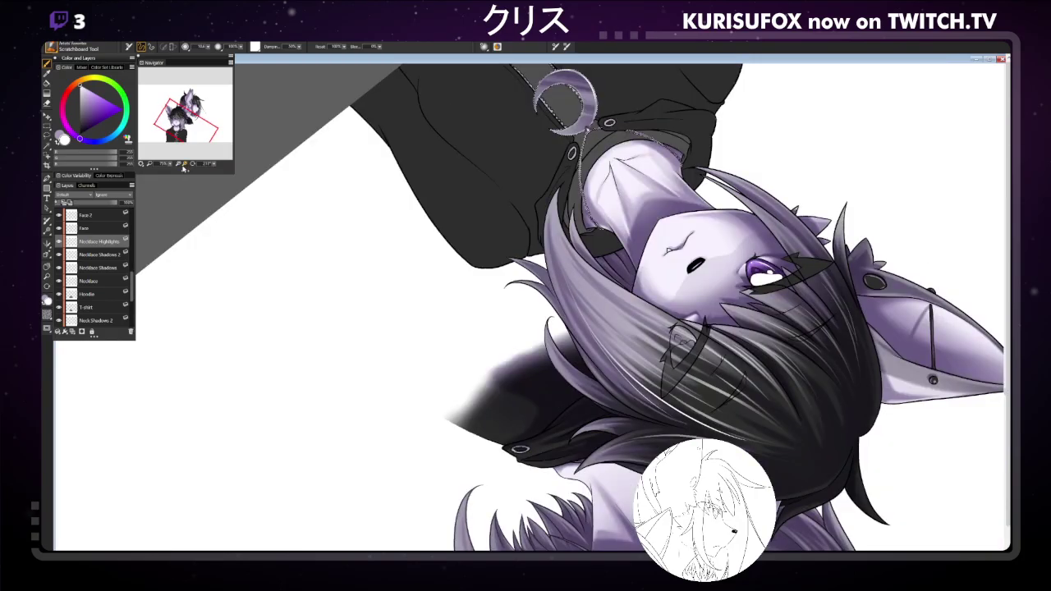
{"action": "left_click", "coordinate": [185, 166]}
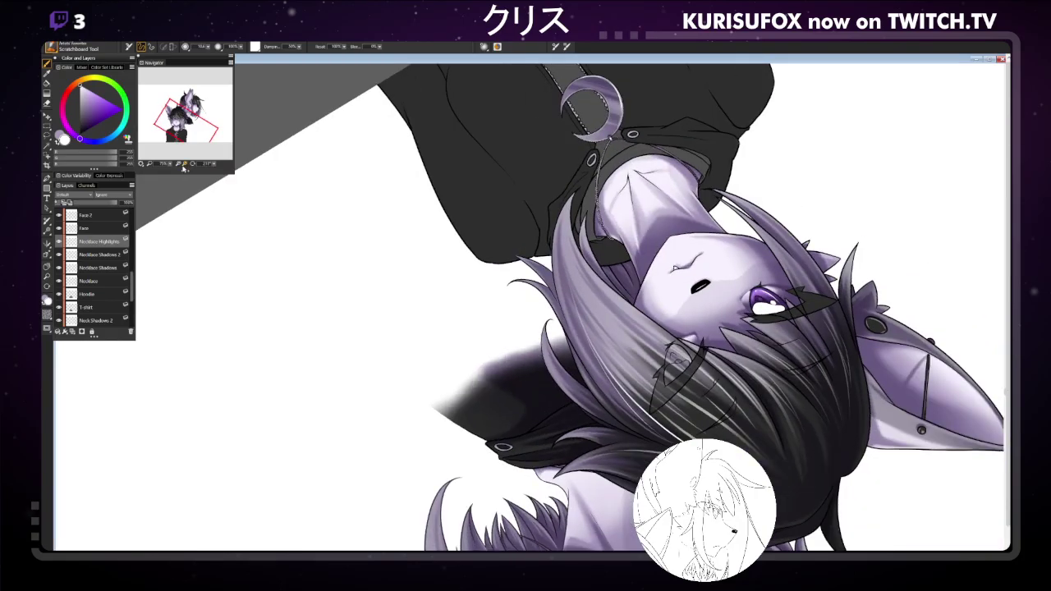
{"action": "left_click", "coordinate": [577, 138]}
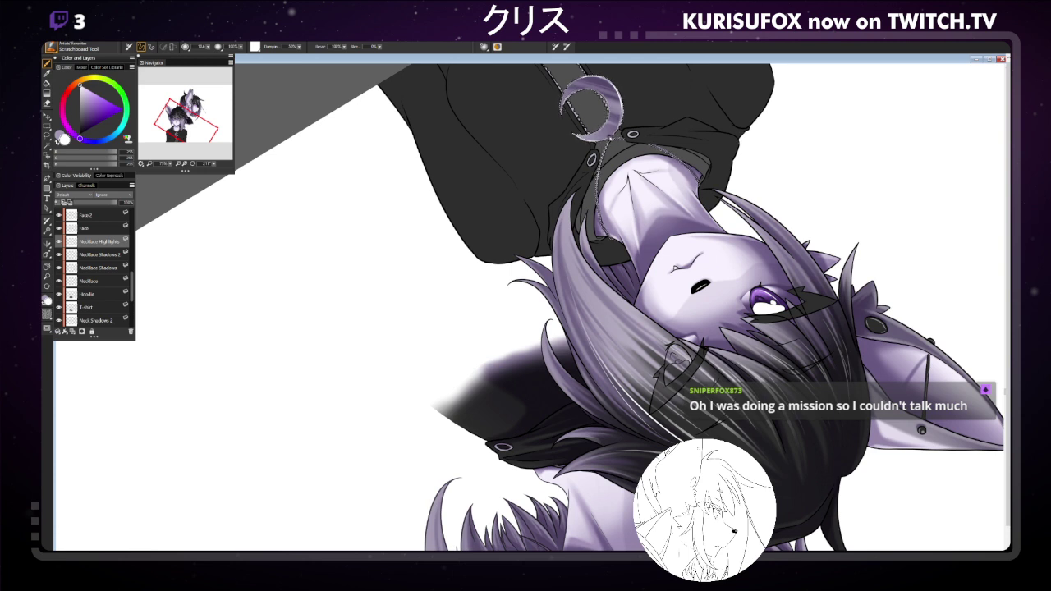
Extend the white highlights along the crescent pendant's remaining edges, rotating the canvas to follow the curve.
{"action": "key", "text": "z"}
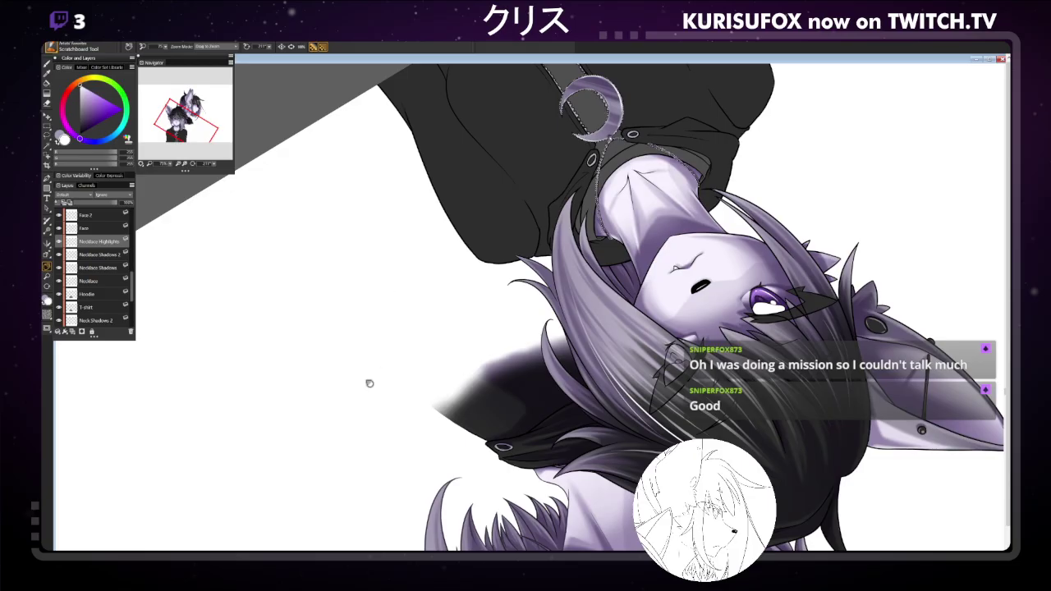
{"action": "scroll", "coordinate": [369, 384], "scroll_direction": "up", "scroll_amount": 3}
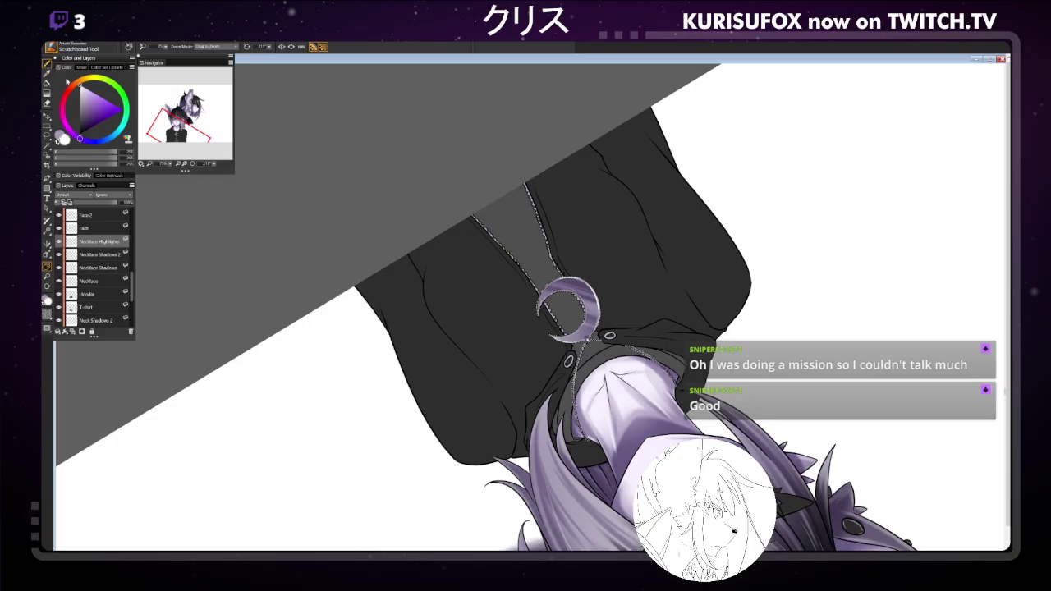
{"action": "key", "text": "b"}
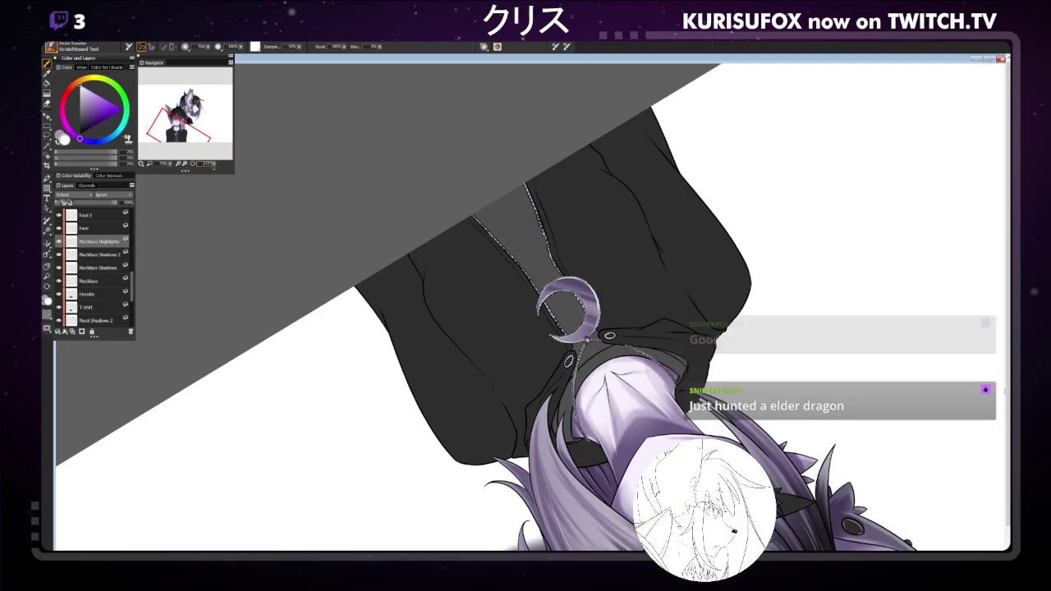
{"action": "left_click", "coordinate": [193, 165]}
{"action": "left_click_drag", "start_coordinate": [193, 174], "coordinate": [220, 174]}
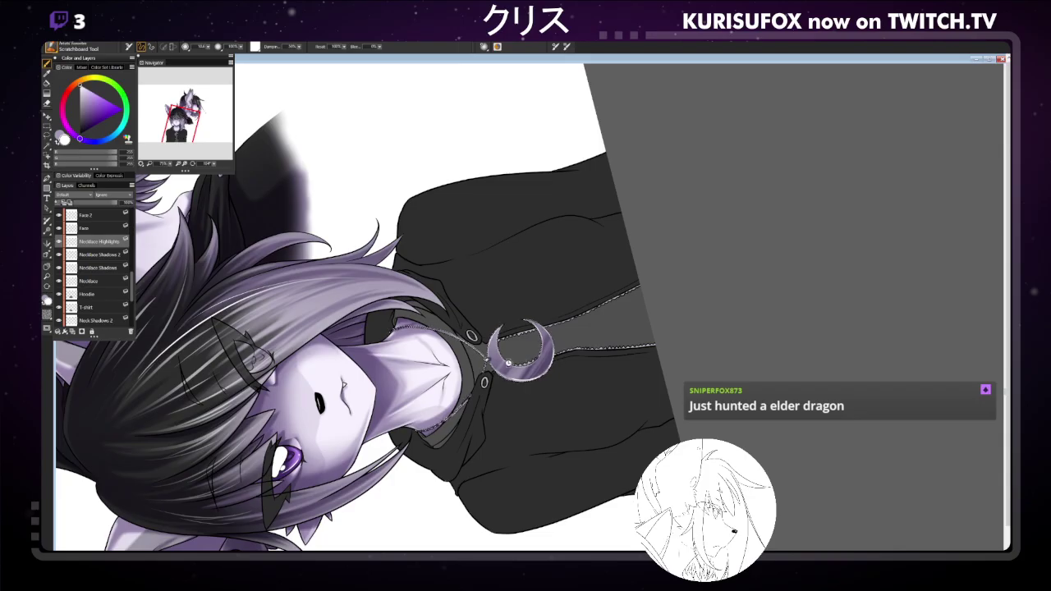
{"action": "left_click_drag", "start_coordinate": [508, 363], "coordinate": [526, 365]}
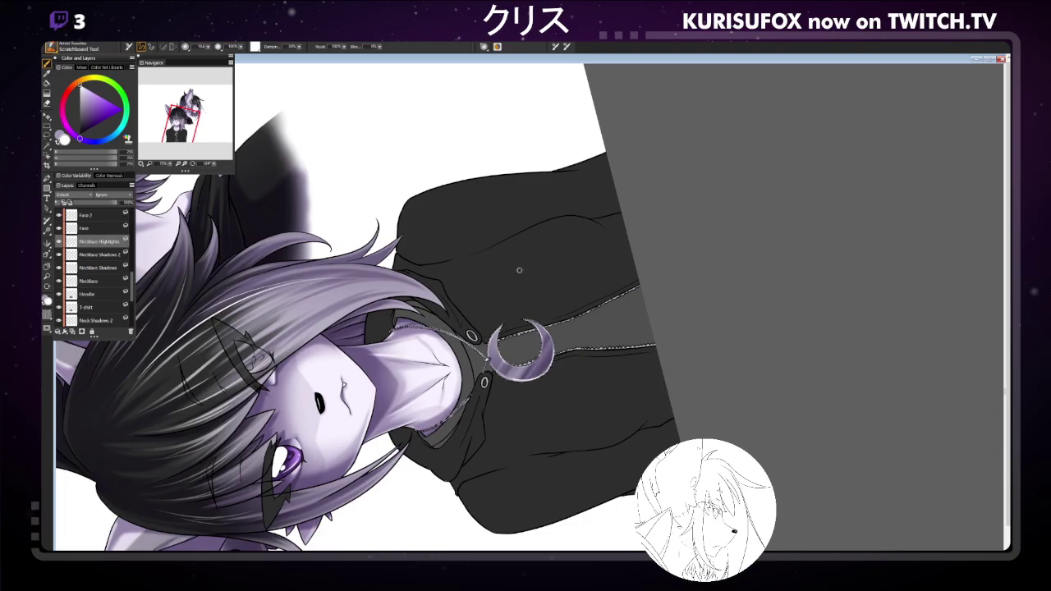
Reset the canvas rotation and soften the necklace highlights with an enlarged Eraser, returning to the Scratchboard Tool.
{"action": "key", "text": "ctrl+@"}
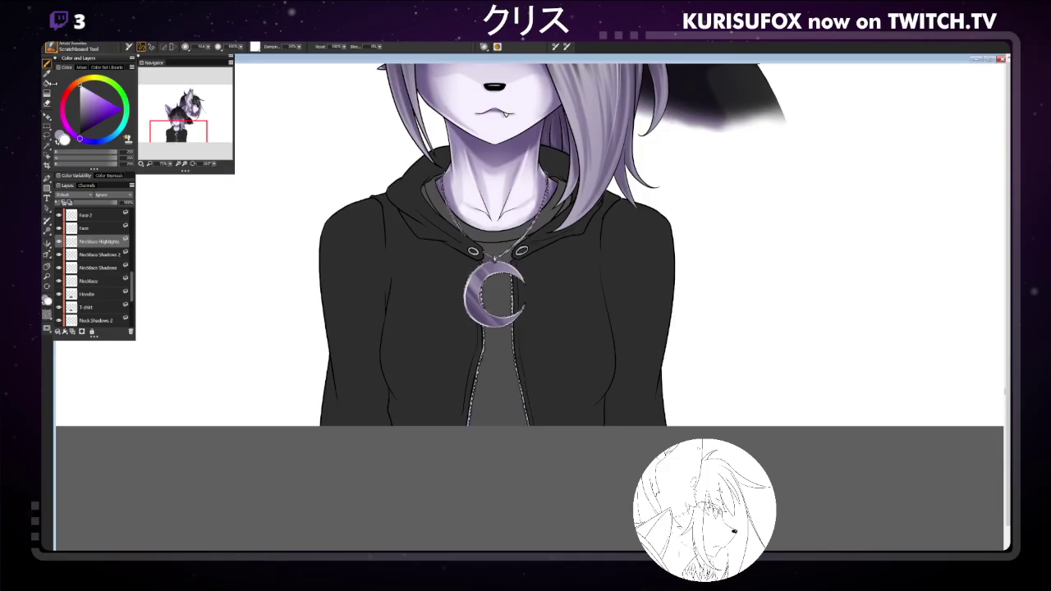
{"action": "key", "text": "n"}
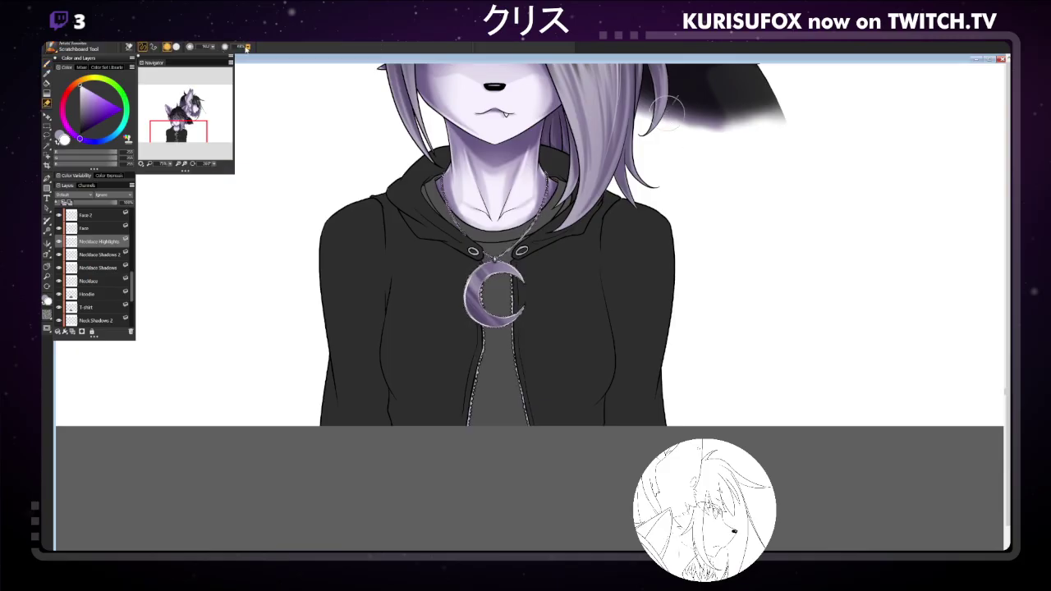
{"action": "left_click_drag", "start_coordinate": [212, 48], "coordinate": [239, 51]}
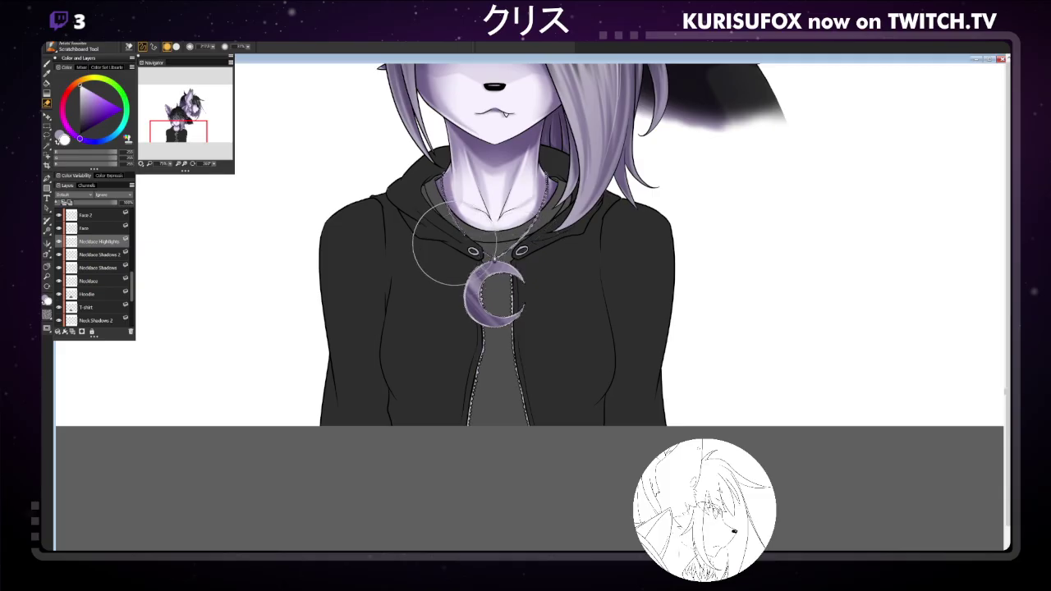
{"action": "left_click", "coordinate": [47, 72]}
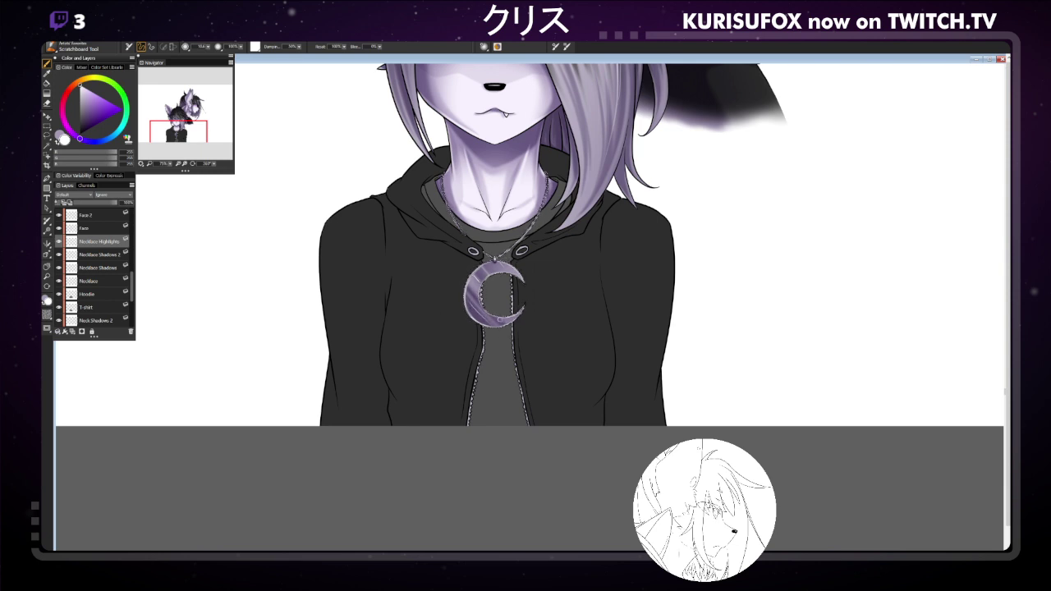
Add greyish purple shading to the necklace on the Necklace Shadows 2 layer with the Detail Oils Brush.
{"action": "key", "text": "ctrl+minus"}
{"action": "key", "text": "ctrl+minus"}
{"action": "key", "text": "ctrl+minus"}
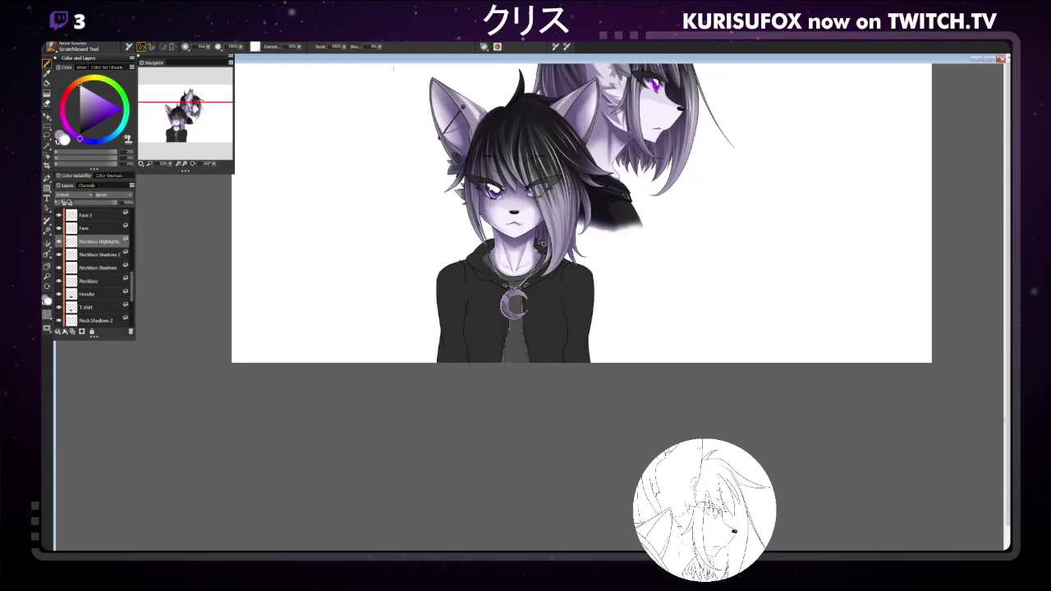
{"action": "key", "text": "ctrl+plus"}
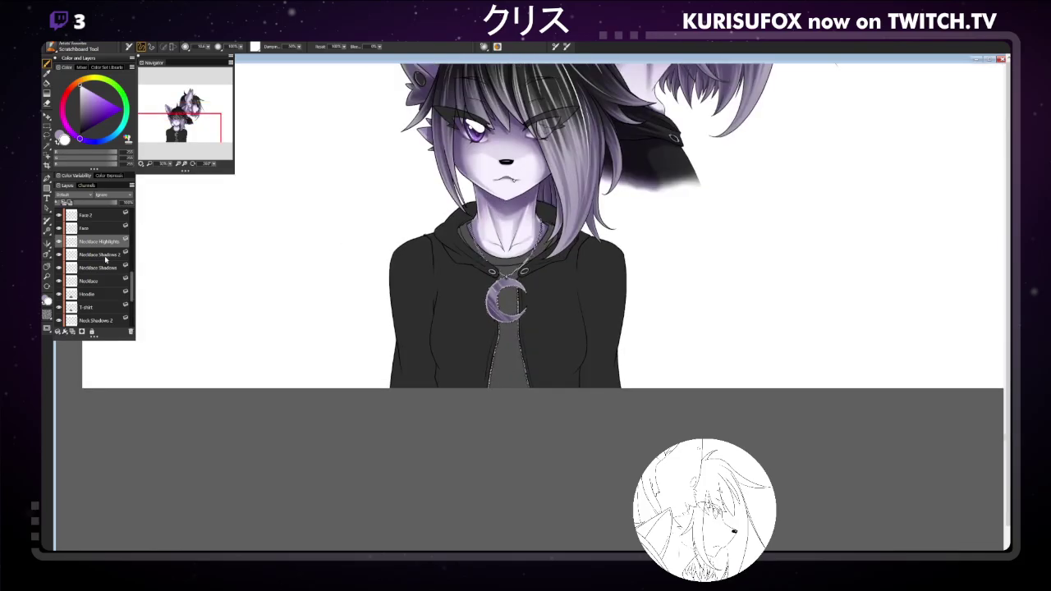
{"action": "left_click", "coordinate": [99, 255]}
{"action": "left_click", "coordinate": [58, 141]}
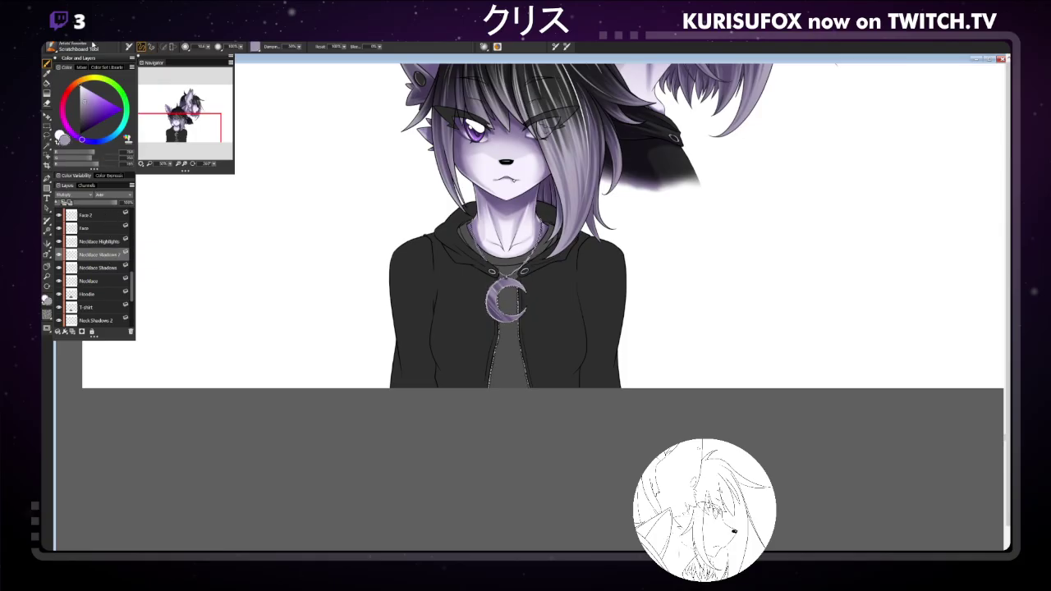
{"action": "left_click", "coordinate": [56, 49]}
{"action": "left_click", "coordinate": [101, 94]}
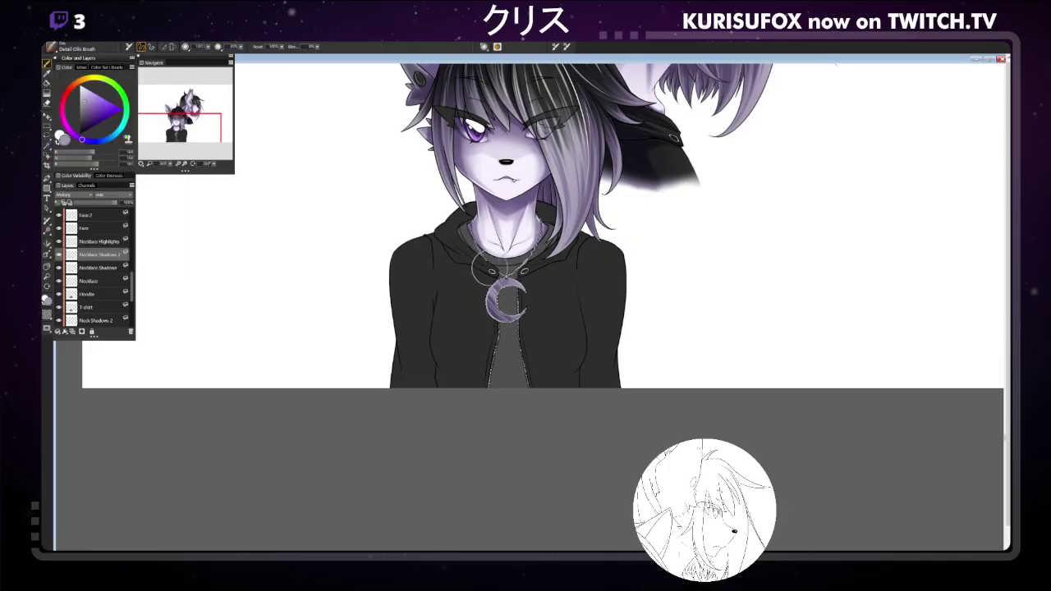
{"action": "left_click_drag", "start_coordinate": [206, 46], "coordinate": [215, 46]}
Soften the necklace shading with the Eraser on both necklace shadow layers and reselect the Necklace Highlights layer.
{"action": "left_click", "coordinate": [47, 104]}
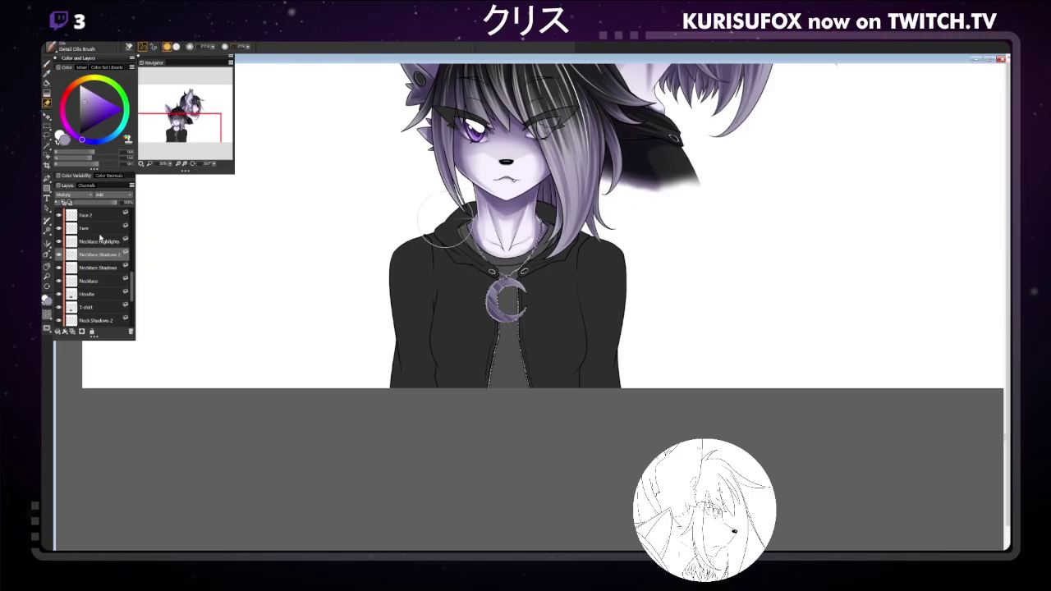
{"action": "left_click", "coordinate": [113, 268]}
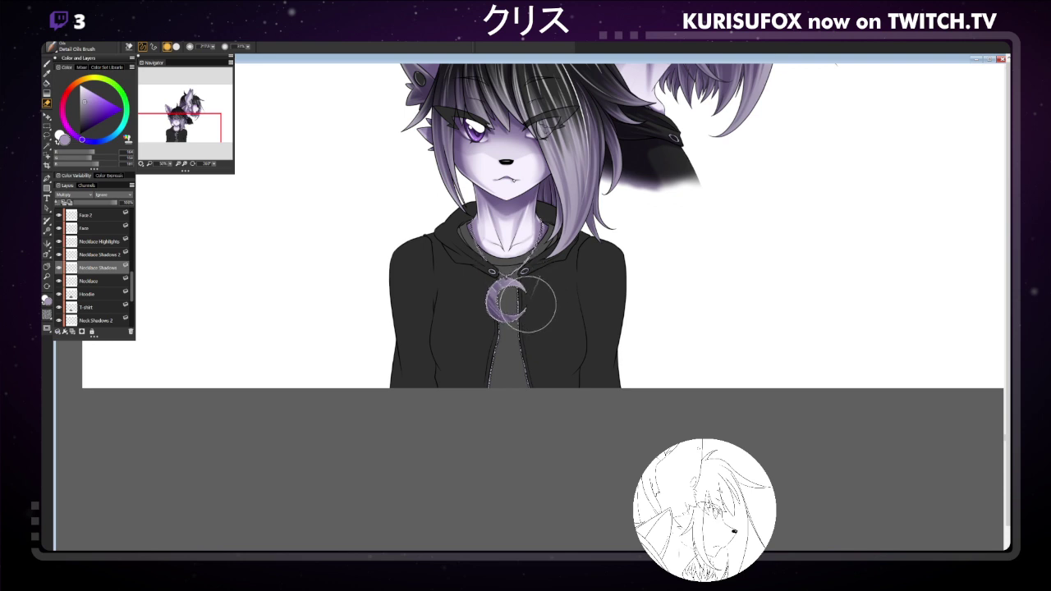
{"action": "left_click", "coordinate": [102, 255]}
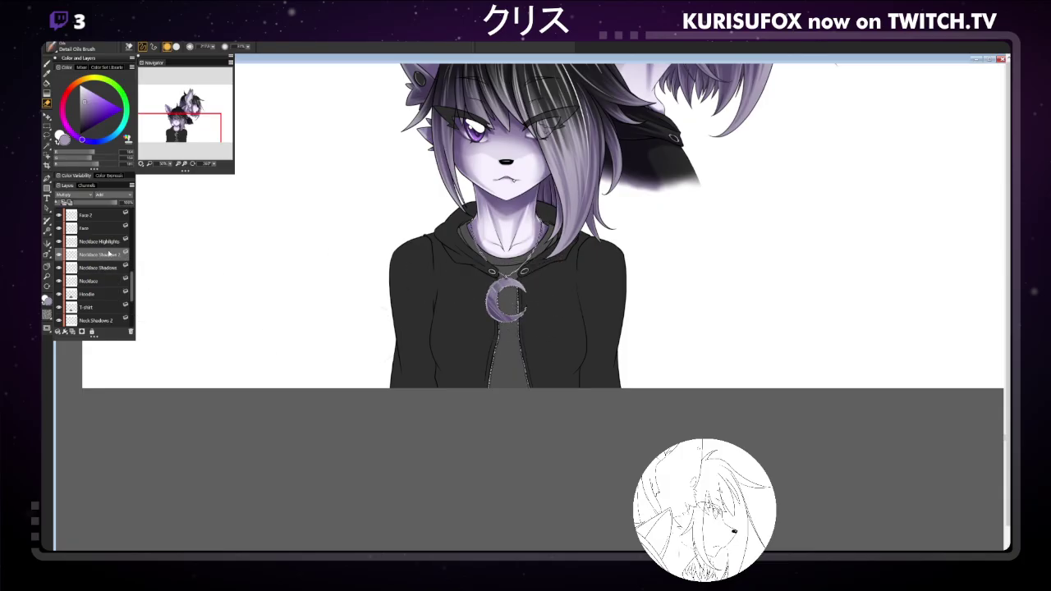
{"action": "left_click", "coordinate": [103, 242]}
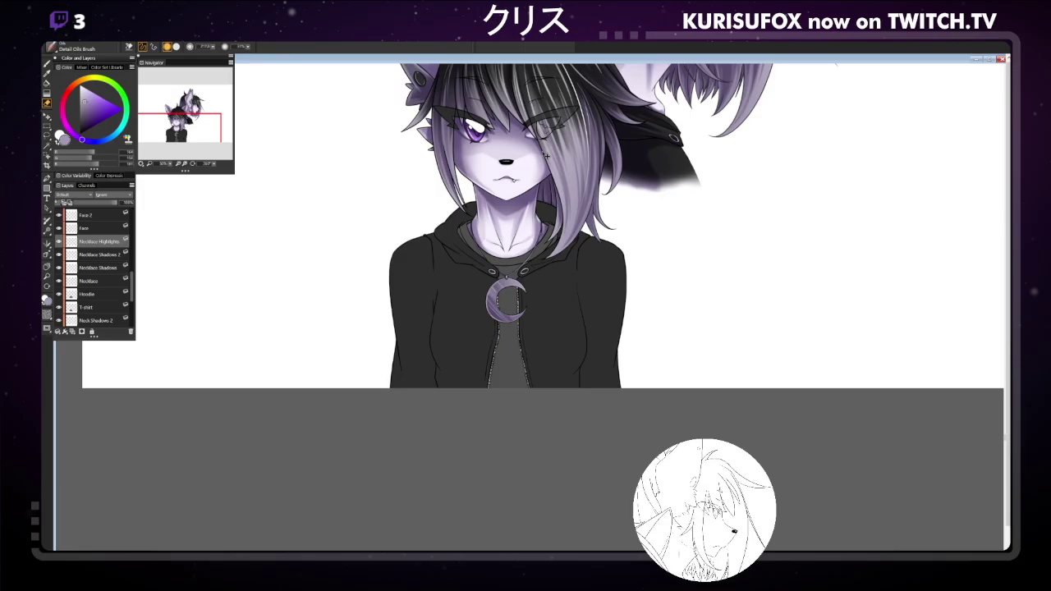
Select the T-shirt's area and add a Multiply layer named T-Shirt Shadows above the T-shirt layer.
{"action": "key", "text": "ctrl+minus"}
{"action": "key", "text": "ctrl+minus"}
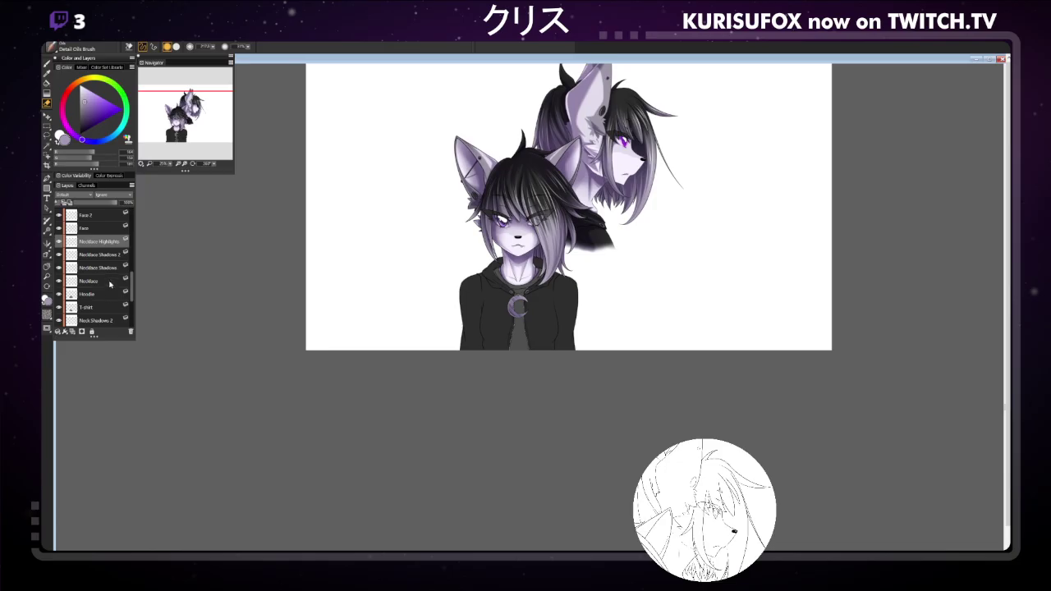
{"action": "left_click", "coordinate": [110, 306]}
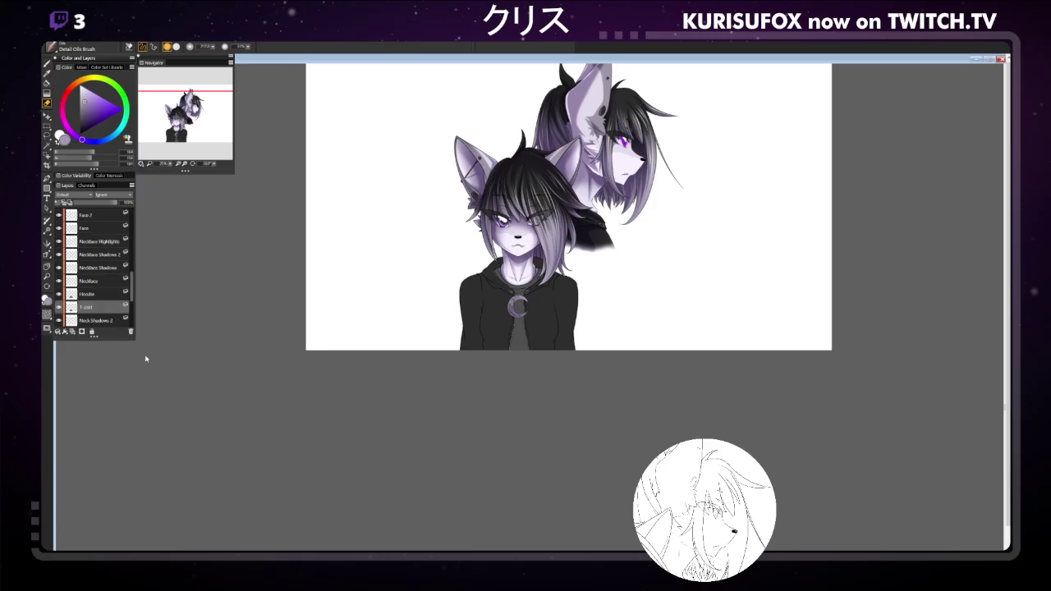
{"action": "left_click", "coordinate": [109, 287], "text": "ctrl"}
{"action": "left_click", "coordinate": [81, 331]}
{"action": "double_click", "coordinate": [88, 307]}
{"action": "key", "text": "BackSpace"}
{"action": "type", "text": "LiShirt Shadows"}
{"action": "key", "text": "Return"}
Rename the second T-shirt shading layer T-Shirt Shadows 2 and make the T-Shirt Shadows layer active.
{"action": "double_click", "coordinate": [106, 309]}
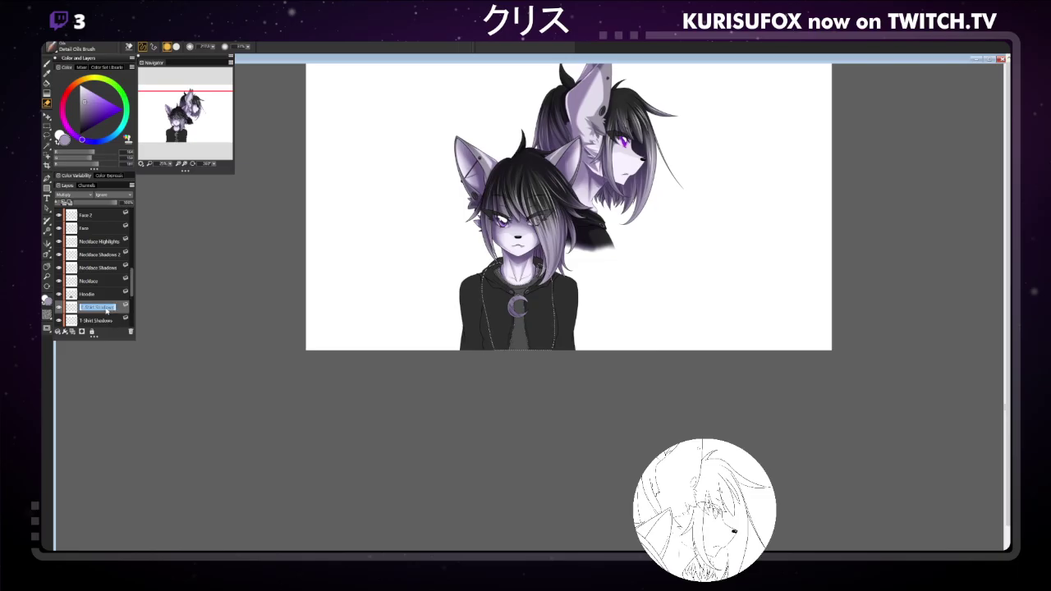
{"action": "left_click", "coordinate": [107, 307]}
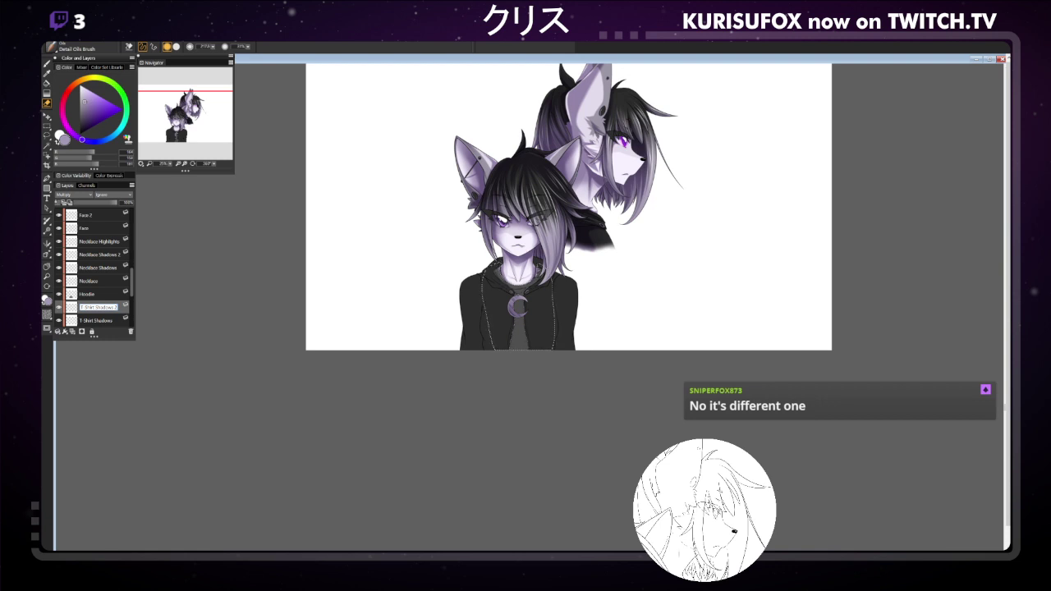
{"action": "key", "text": "Return"}
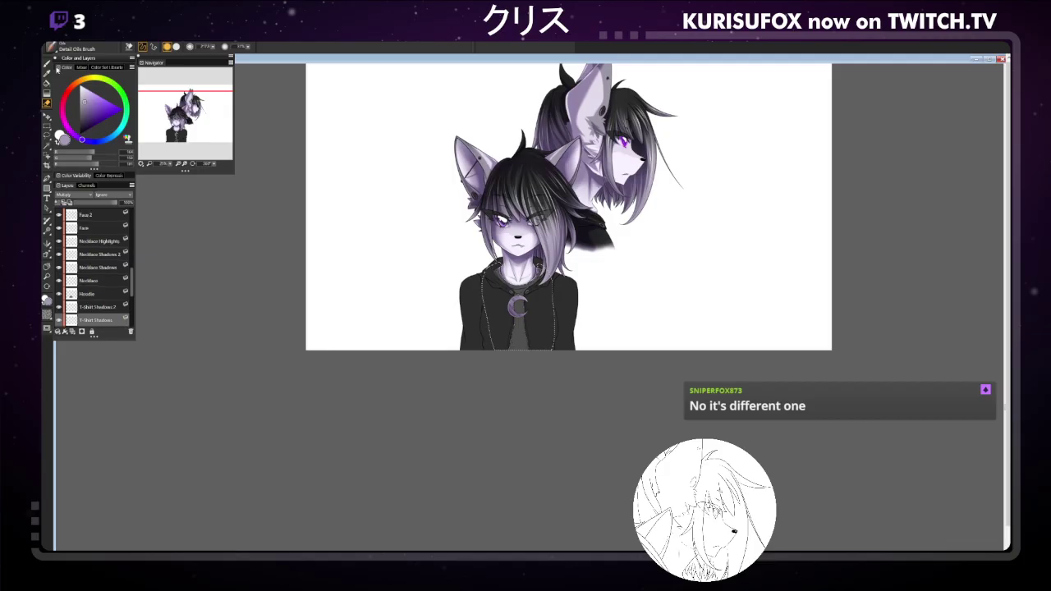
Paint broad greyish purple shading over the T-shirt on the T-Shirt Shadows layer with the Detail Oils Brush.
{"action": "key", "text": "b"}
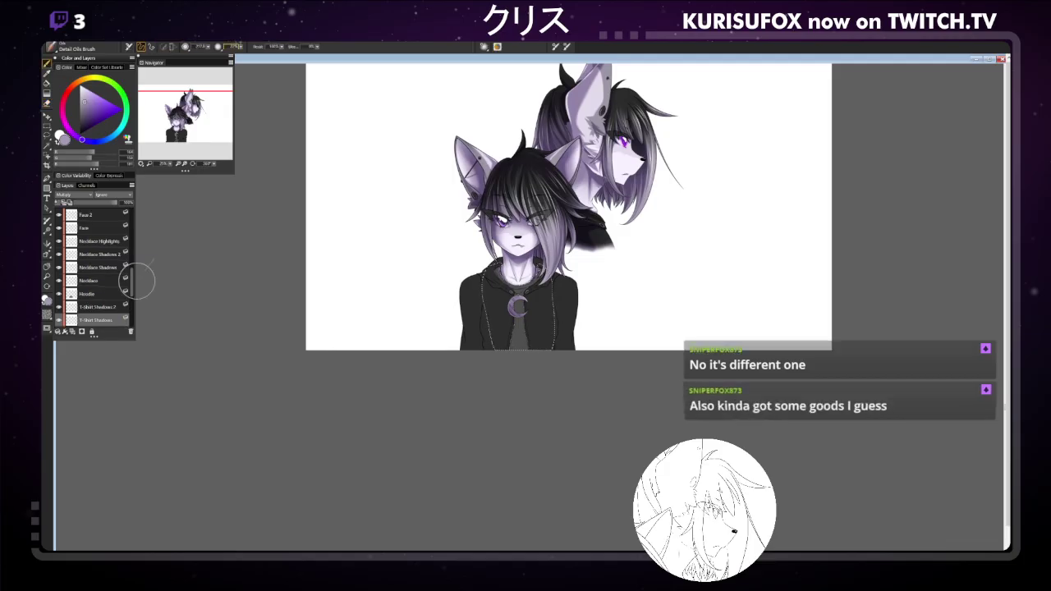
{"action": "left_click_drag", "start_coordinate": [207, 48], "coordinate": [197, 48]}
{"action": "left_click", "coordinate": [46, 267]}
{"action": "left_click_drag", "start_coordinate": [542, 311], "coordinate": [551, 317]}
{"action": "left_click", "coordinate": [542, 394]}
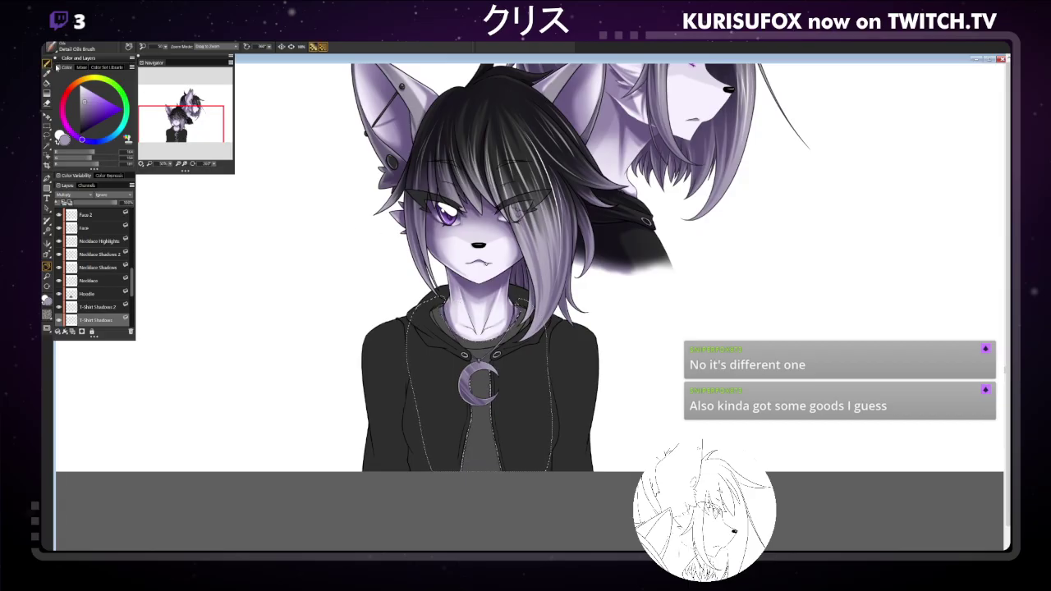
{"action": "key", "text": "b"}
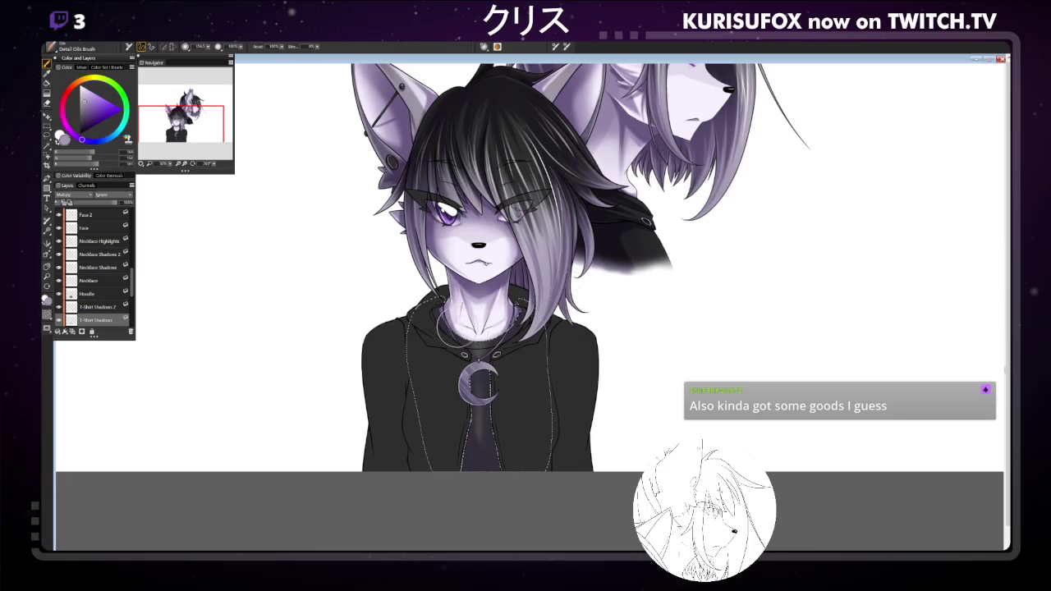
Paint finer shadows around the T-shirt's collar and beneath the pendant using a smaller Detail Oils Brush.
{"action": "key", "text": "bracketleft"}
{"action": "key", "text": "bracketleft"}
{"action": "key", "text": "bracketleft"}
{"action": "key", "text": "bracketleft"}
{"action": "key", "text": "bracketleft"}
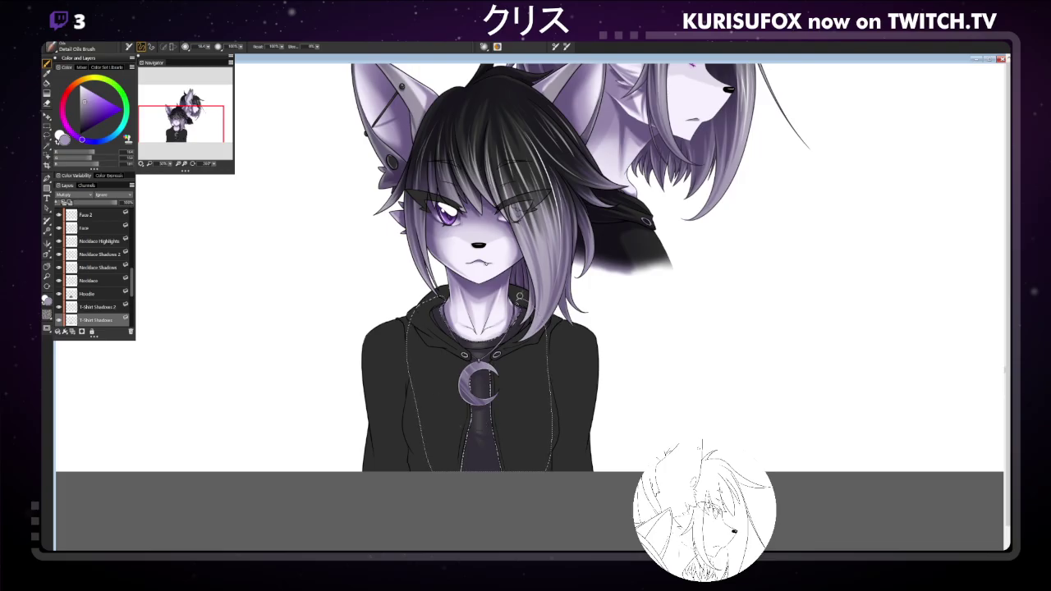
Clean up the T-shirt's shading on the T-Shirt Shadows layer using a smaller Eraser.
{"action": "key", "text": "minus"}
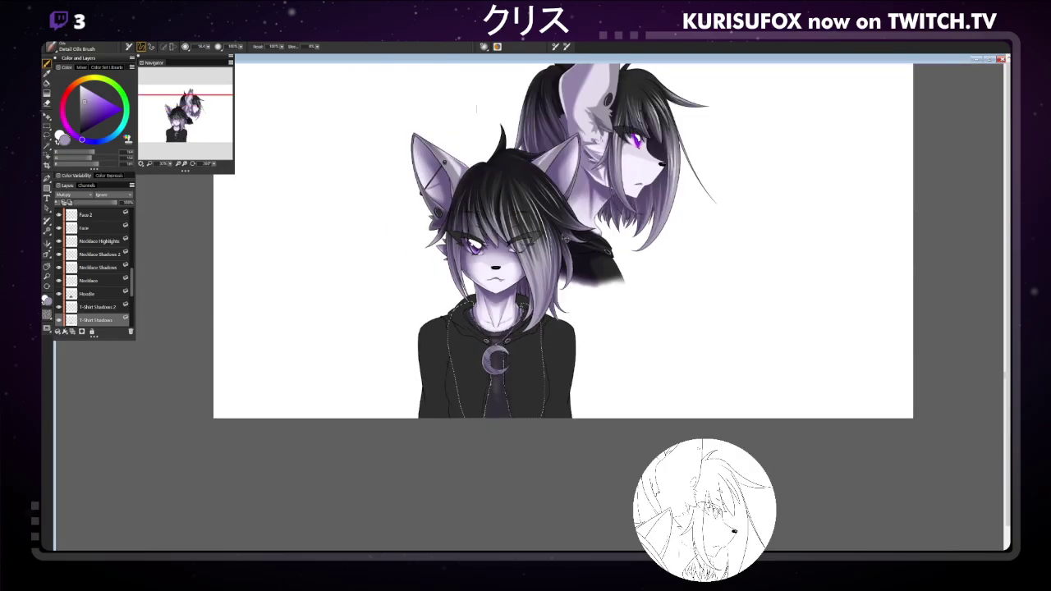
{"action": "key", "text": "minus"}
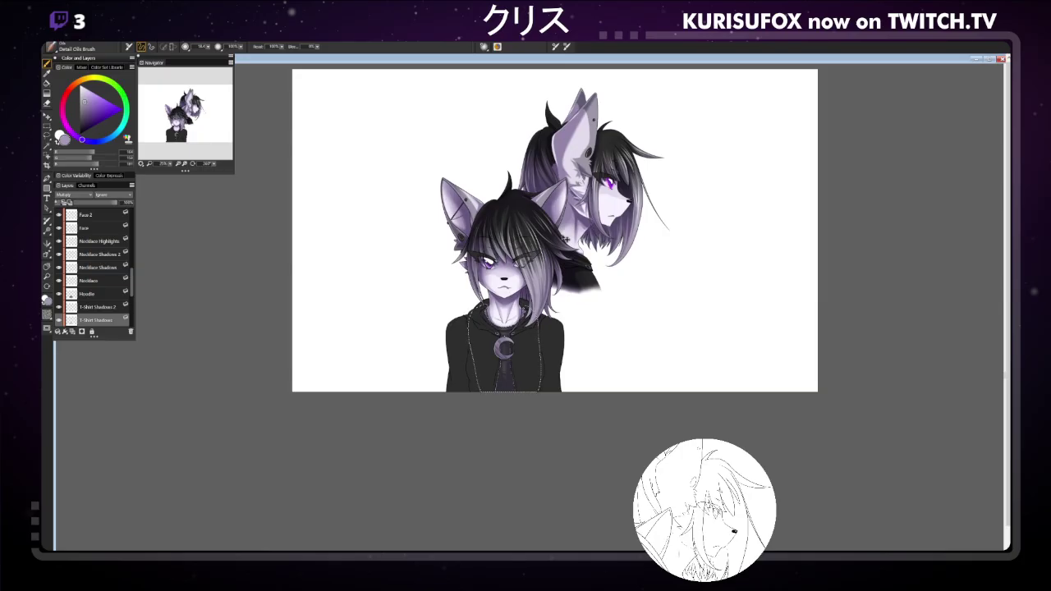
{"action": "key", "text": "plus"}
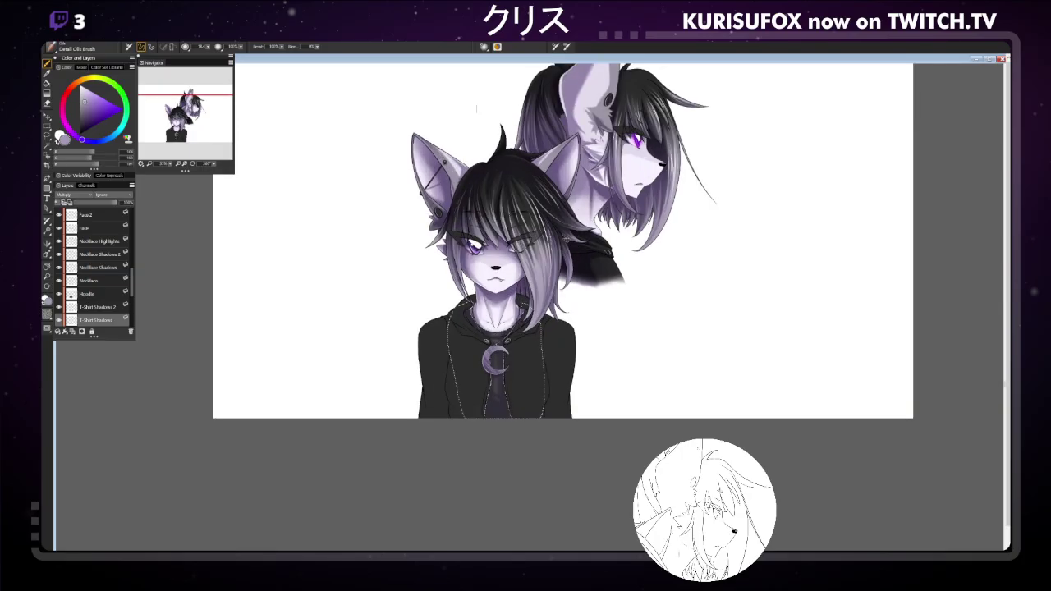
{"action": "left_click", "coordinate": [47, 103]}
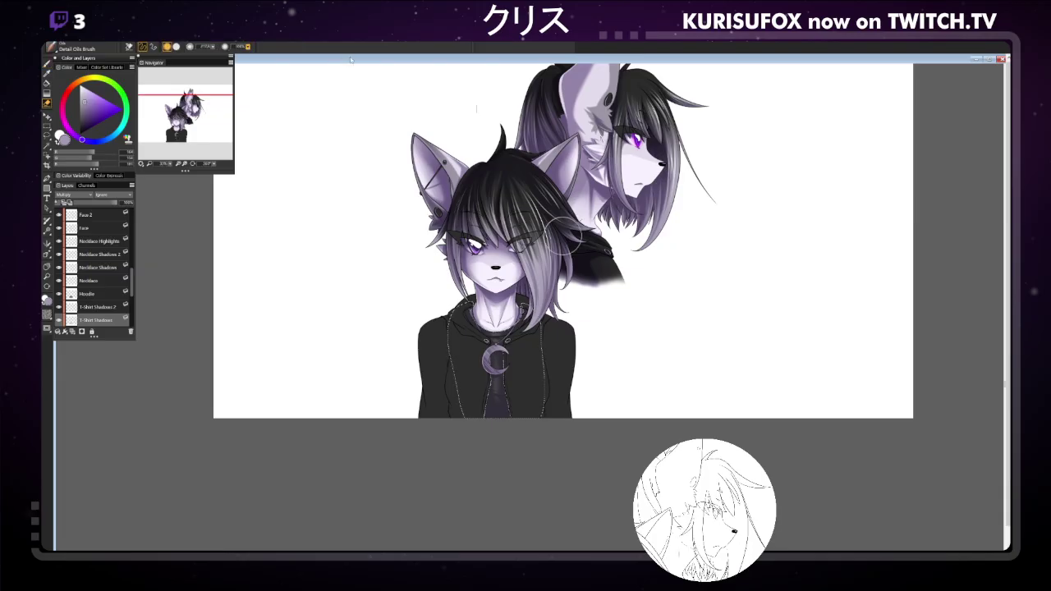
{"action": "key", "text": "bracketleft"}
{"action": "key", "text": "bracketleft"}
{"action": "key", "text": "bracketleft"}
{"action": "key", "text": "plus"}
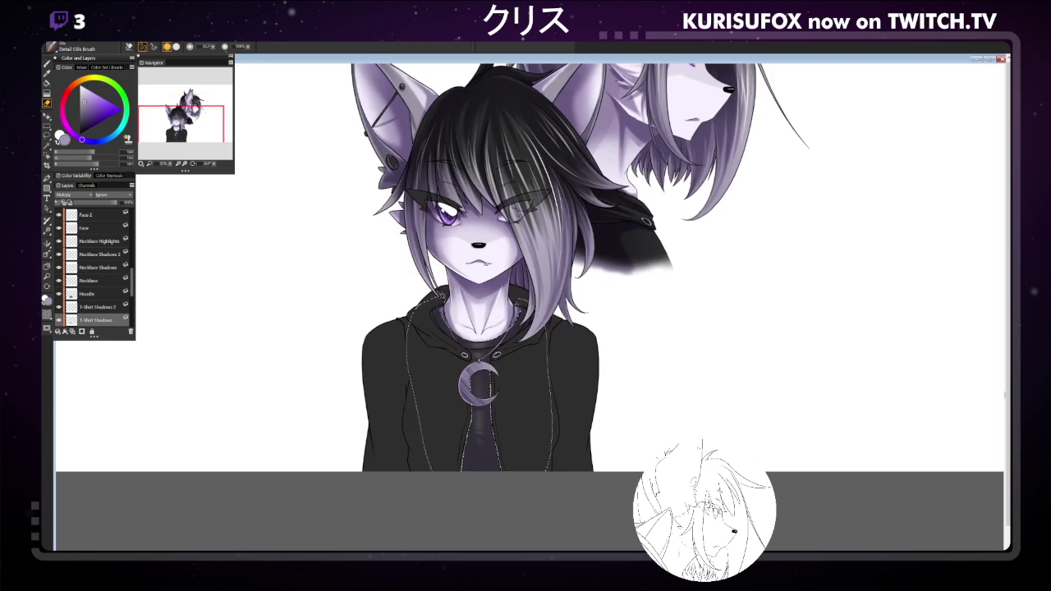
{"action": "key", "text": "plus"}
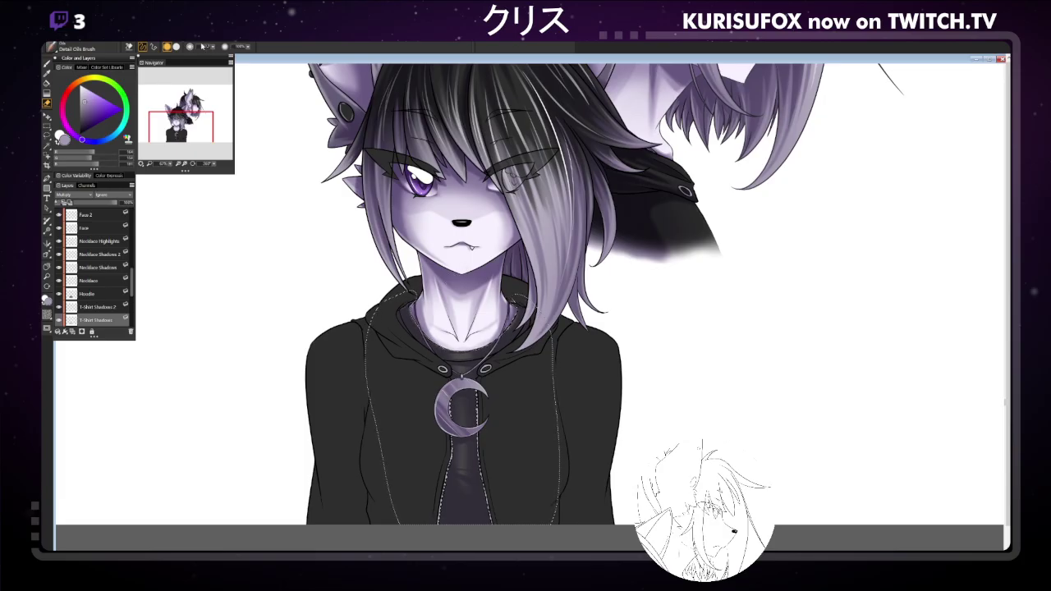
{"action": "scroll", "coordinate": [206, 49], "scroll_direction": "up", "scroll_amount": 4}
Soften the T-Shirt Shadows shading around the chest with a large, low-opacity Eraser.
{"action": "key", "text": "b"}
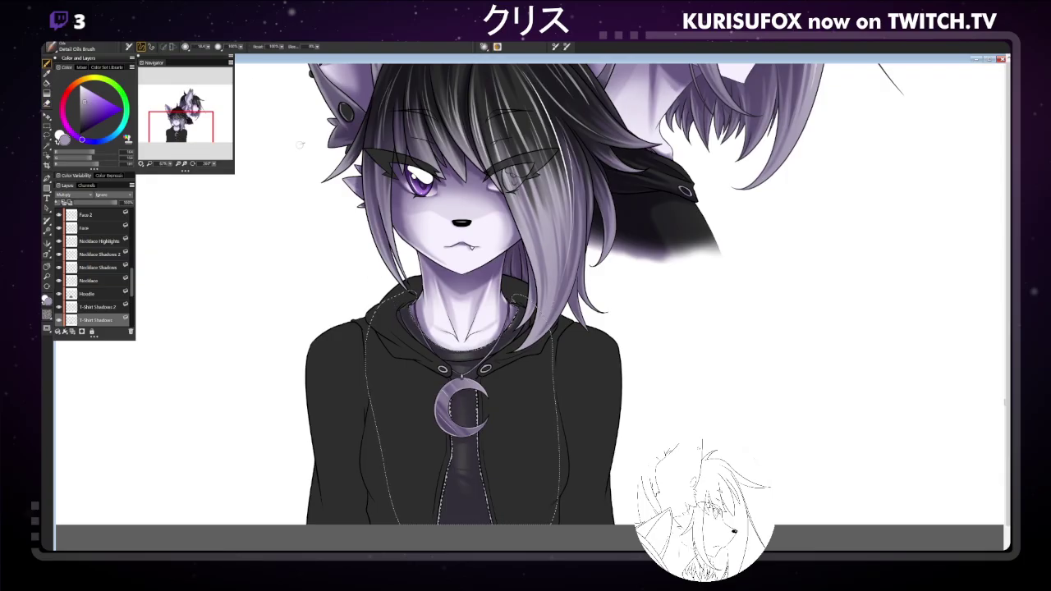
{"action": "mouse_move", "coordinate": [238, 47]}
{"action": "left_mouse_down"}
{"action": "mouse_move", "coordinate": [209, 48]}
{"action": "mouse_move", "coordinate": [242, 48]}
{"action": "left_mouse_up"}
{"action": "key", "text": "f"}
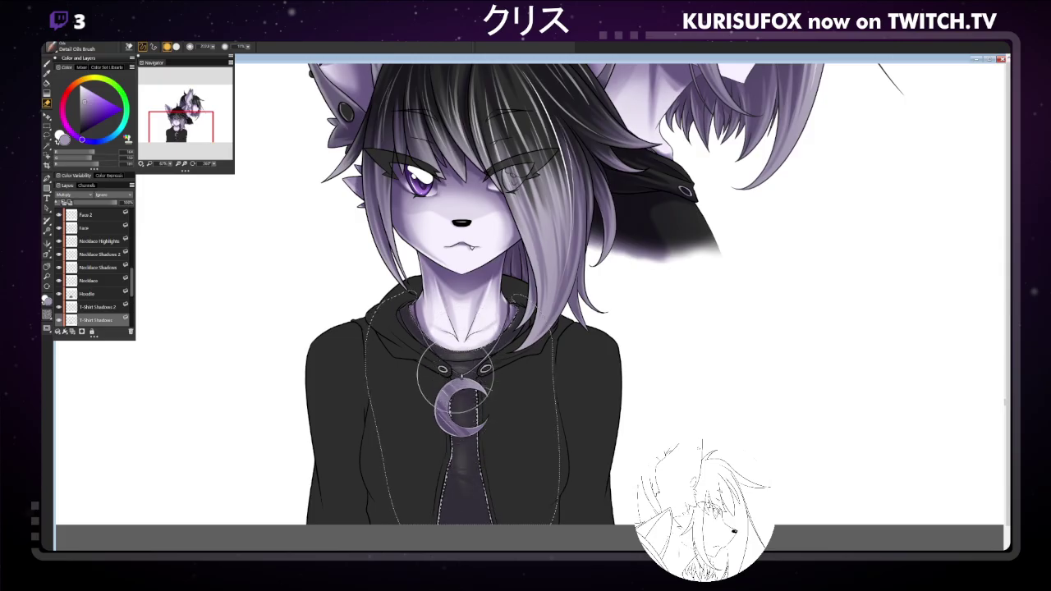
{"action": "left_click", "coordinate": [228, 46]}
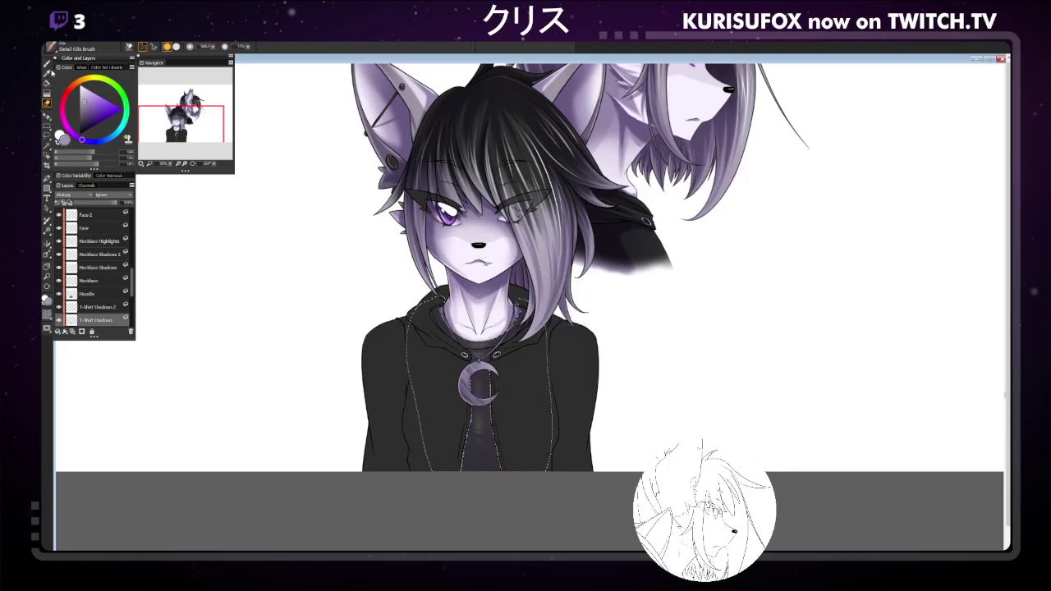
Paint darker fold shadows on the T-shirt on the T-Shirt Shadows 2 layer with the Detail Oils Brush.
{"action": "left_click", "coordinate": [96, 306]}
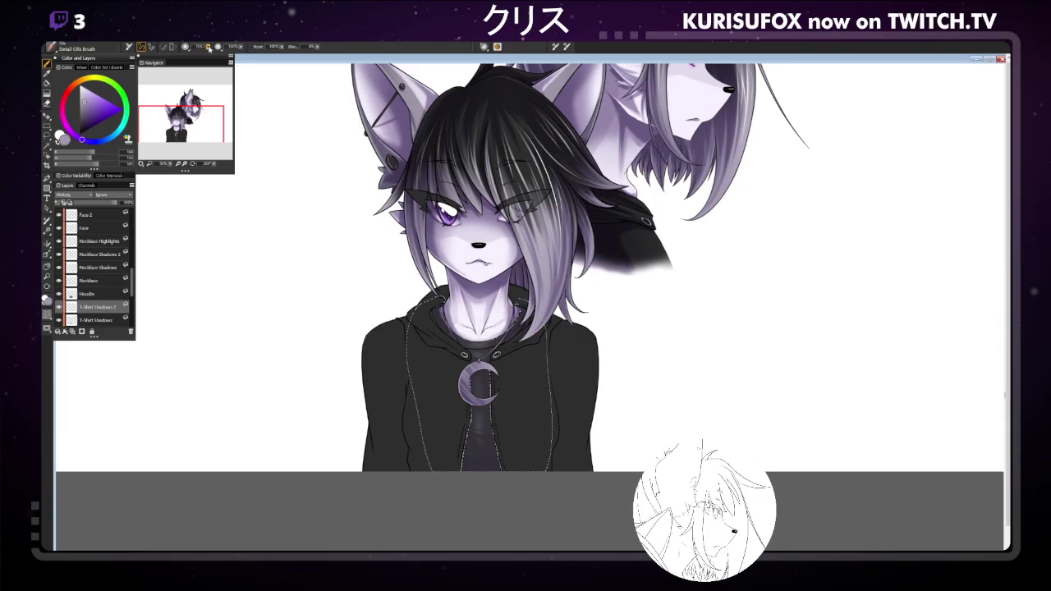
{"action": "key", "text": "ctrl+equal"}
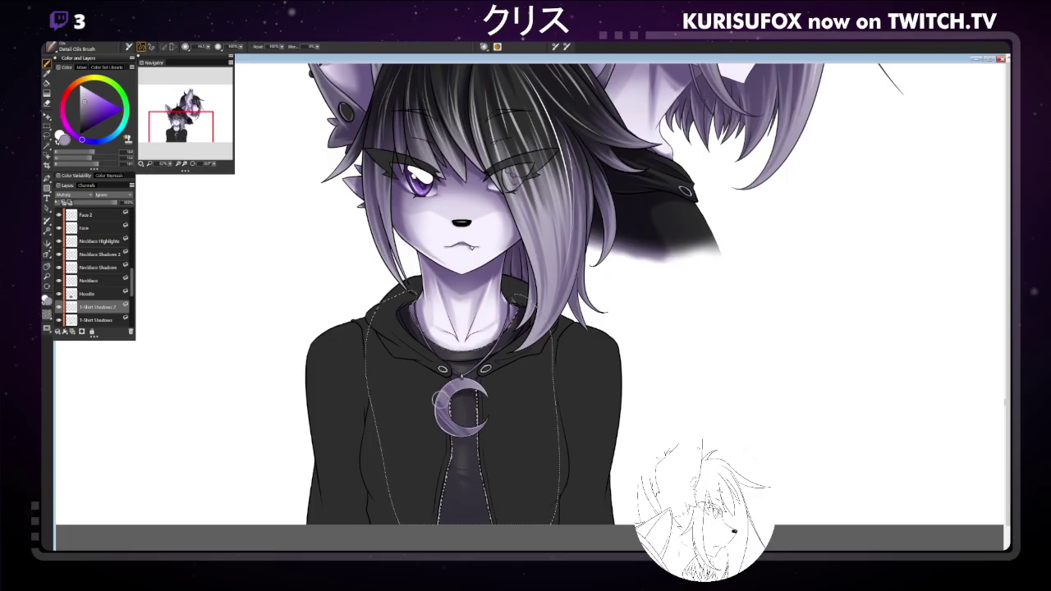
{"action": "mouse_move", "coordinate": [445, 424]}
{"action": "left_mouse_down"}
{"action": "mouse_move", "coordinate": [489, 427]}
{"action": "mouse_move", "coordinate": [447, 436]}
{"action": "left_mouse_up"}
{"action": "key", "text": "minus"}
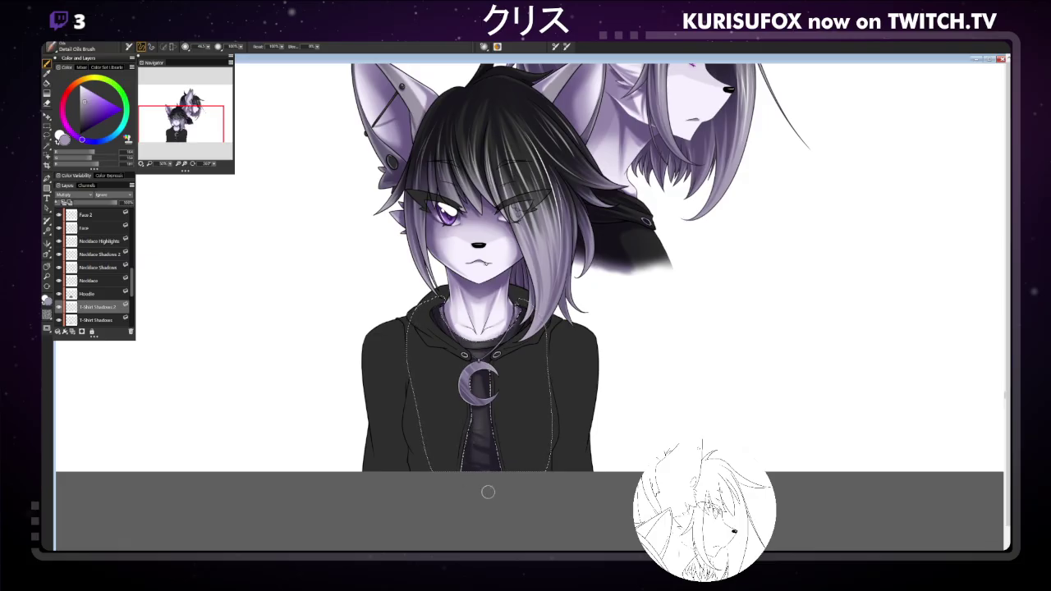
{"action": "scroll", "coordinate": [215, 47], "scroll_direction": "up", "scroll_amount": 5}
{"action": "scroll", "coordinate": [219, 46], "scroll_direction": "up", "scroll_amount": 1}
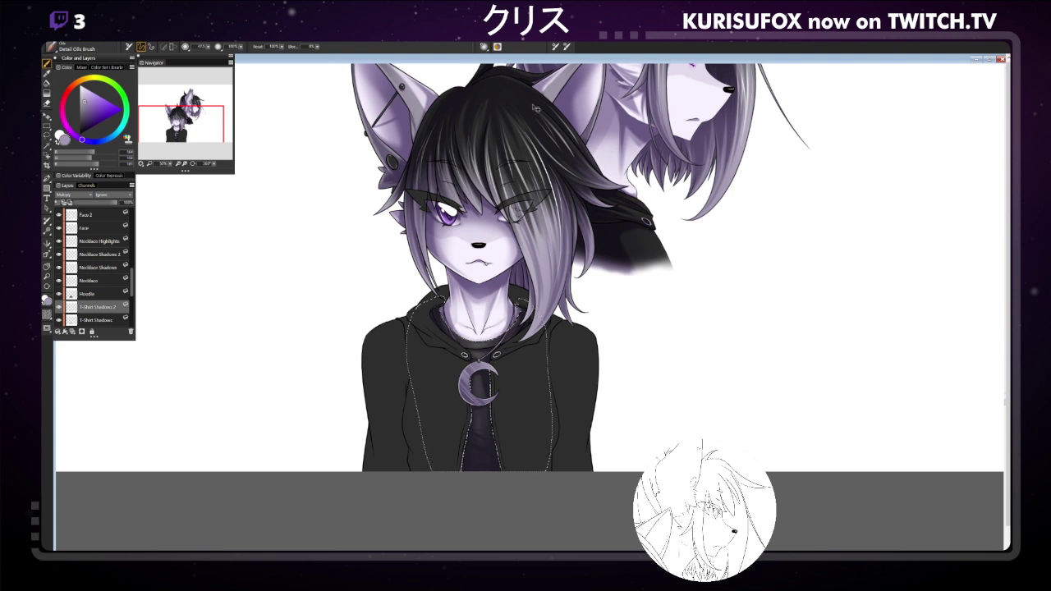
Refine the T-shirt's darker folds with a smaller Detail Oils Brush and soften them with a low-opacity Eraser.
{"action": "key", "text": "ctrl+plus"}
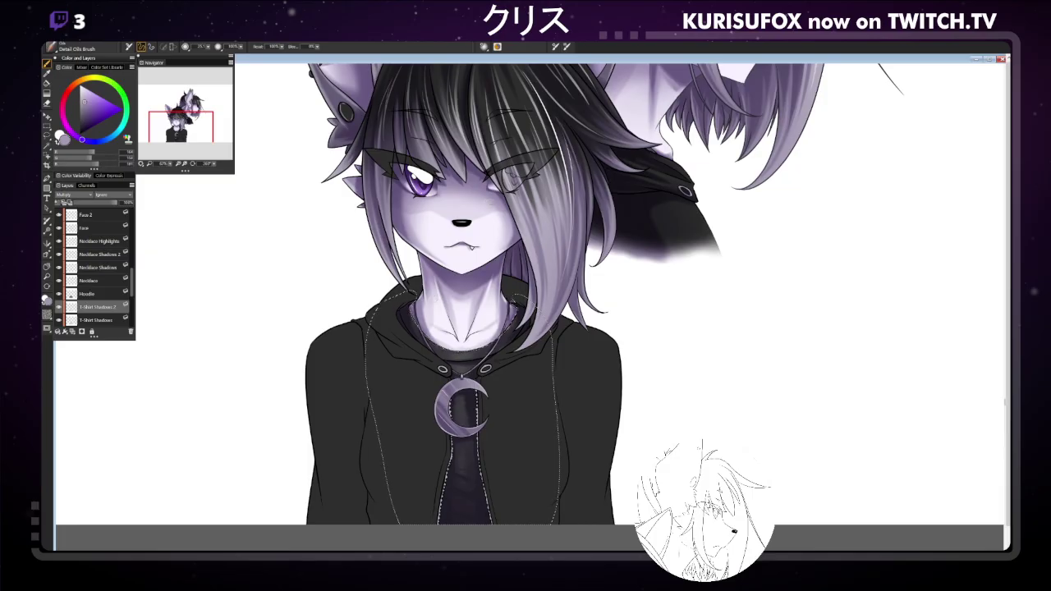
{"action": "key", "text": "ctrl+minus"}
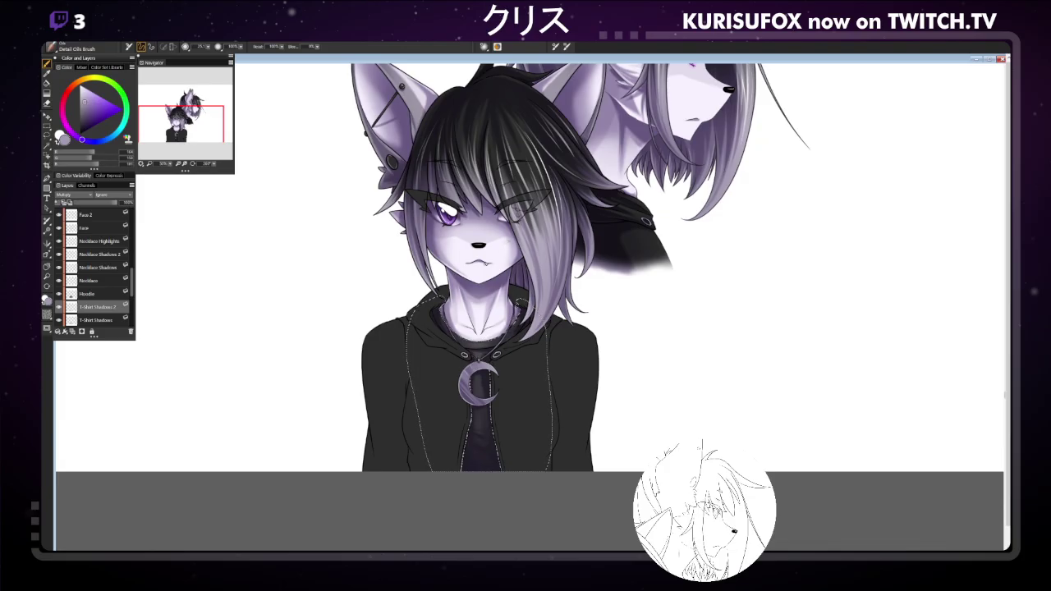
{"action": "key", "text": "e"}
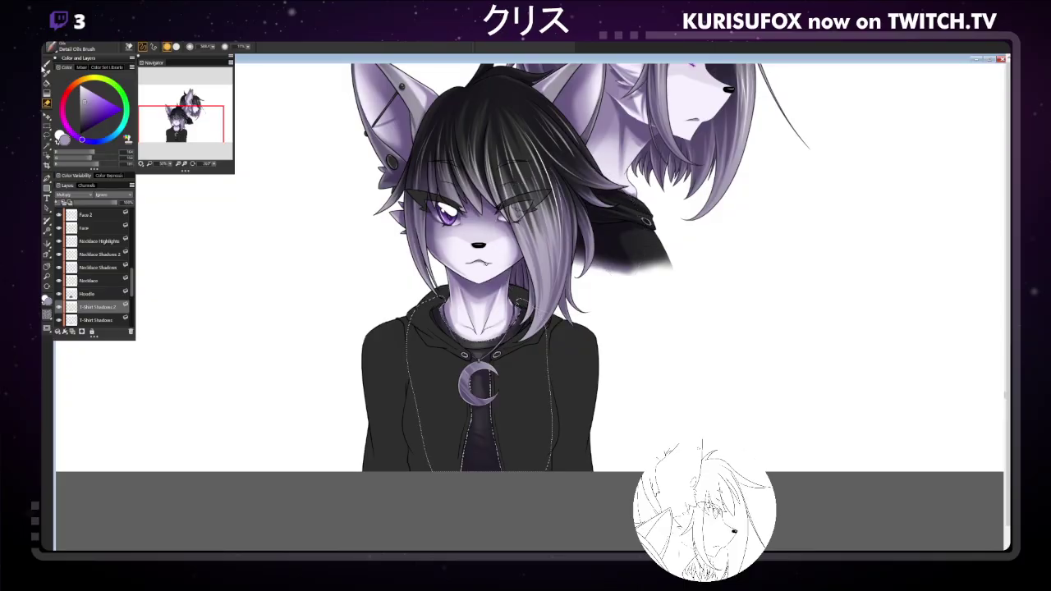
{"action": "key", "text": "bracketleft"}
Deepen the T-shirt's shadows on T-Shirt Shadows 2 with a darker greyish purple at low opacity, and save the painting.
{"action": "key", "text": "b"}
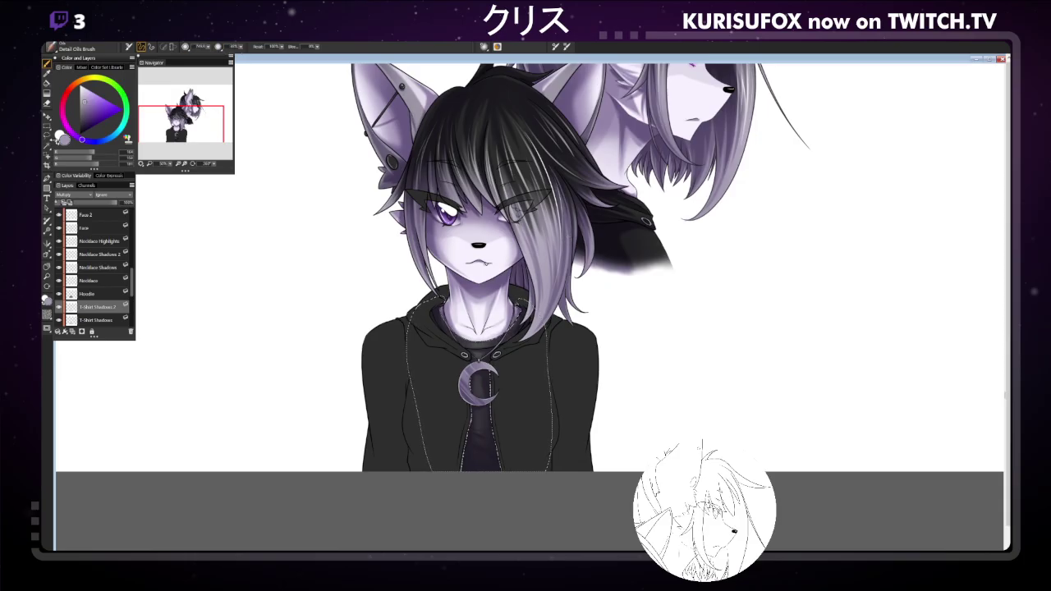
{"action": "left_click", "coordinate": [73, 91]}
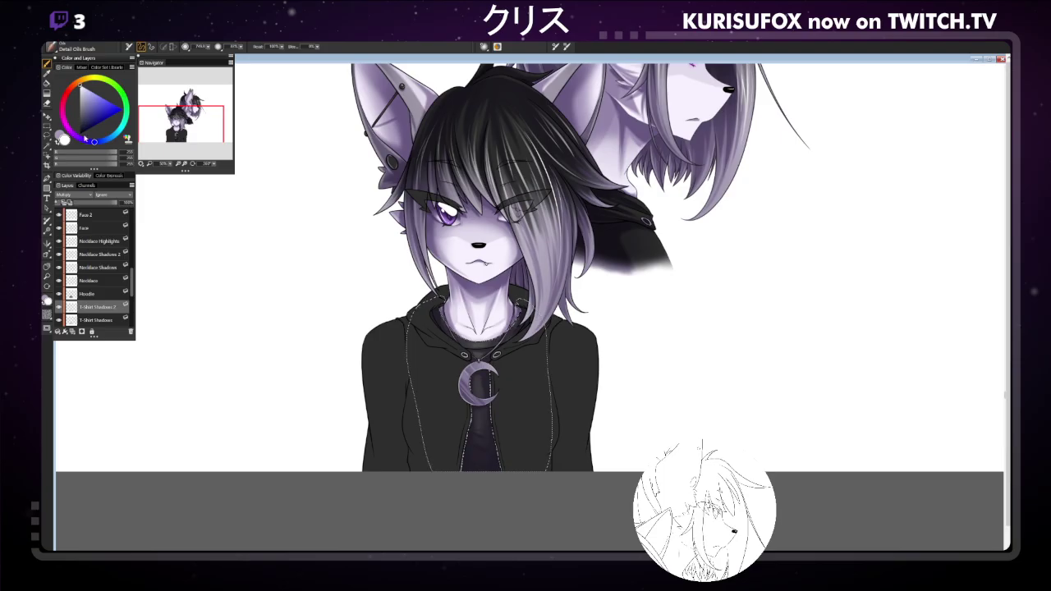
{"action": "left_click", "coordinate": [80, 140]}
{"action": "left_click", "coordinate": [83, 112]}
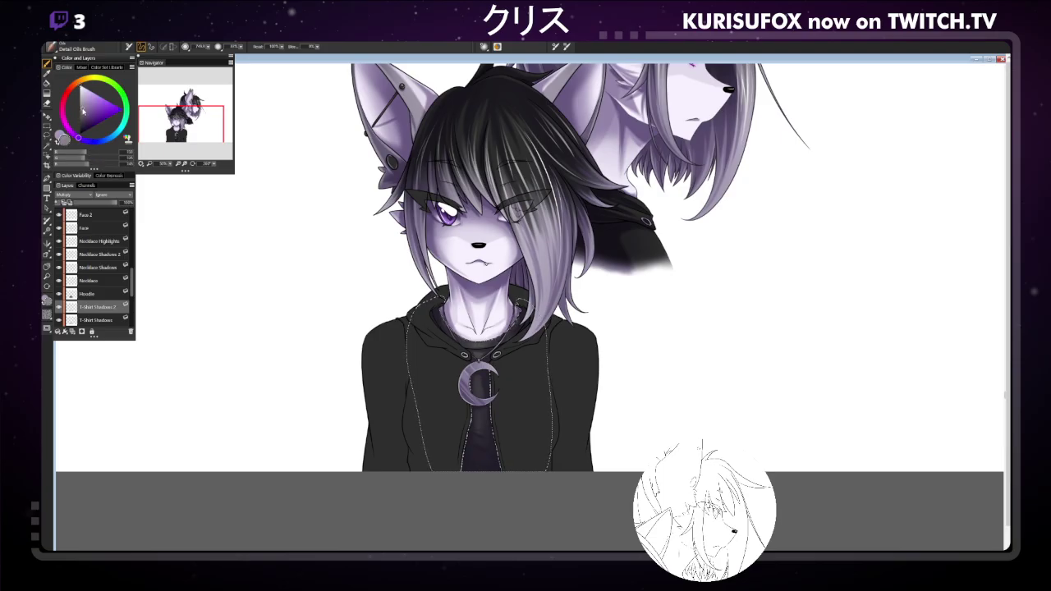
{"action": "left_click_drag", "start_coordinate": [86, 115], "coordinate": [85, 116]}
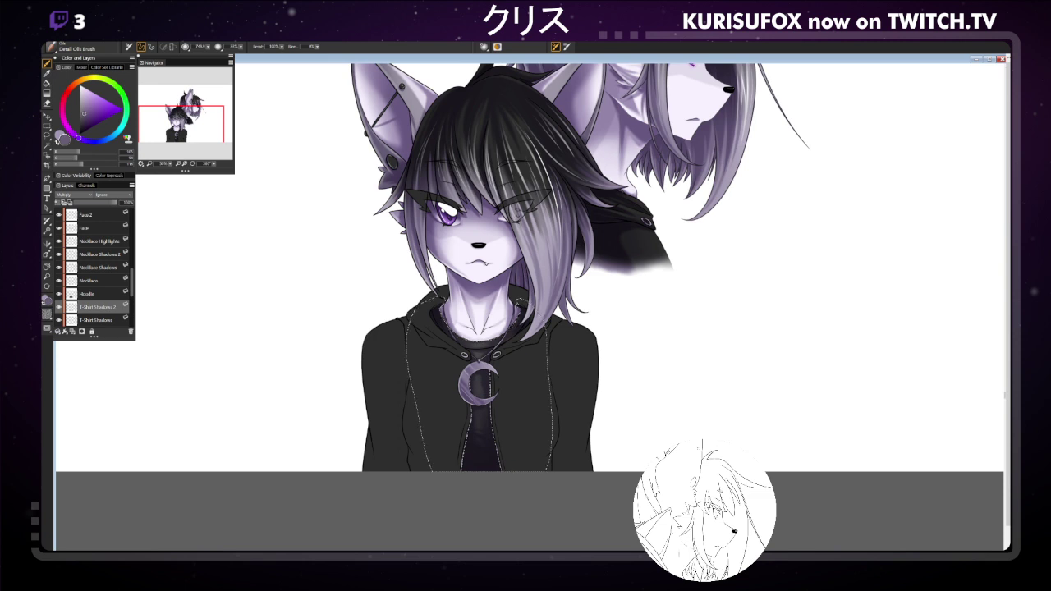
{"action": "left_click_drag", "start_coordinate": [207, 47], "coordinate": [204, 50]}
{"action": "left_click_drag", "start_coordinate": [208, 52], "coordinate": [217, 47]}
{"action": "scroll", "coordinate": [523, 291], "scroll_direction": "down", "scroll_amount": 2}
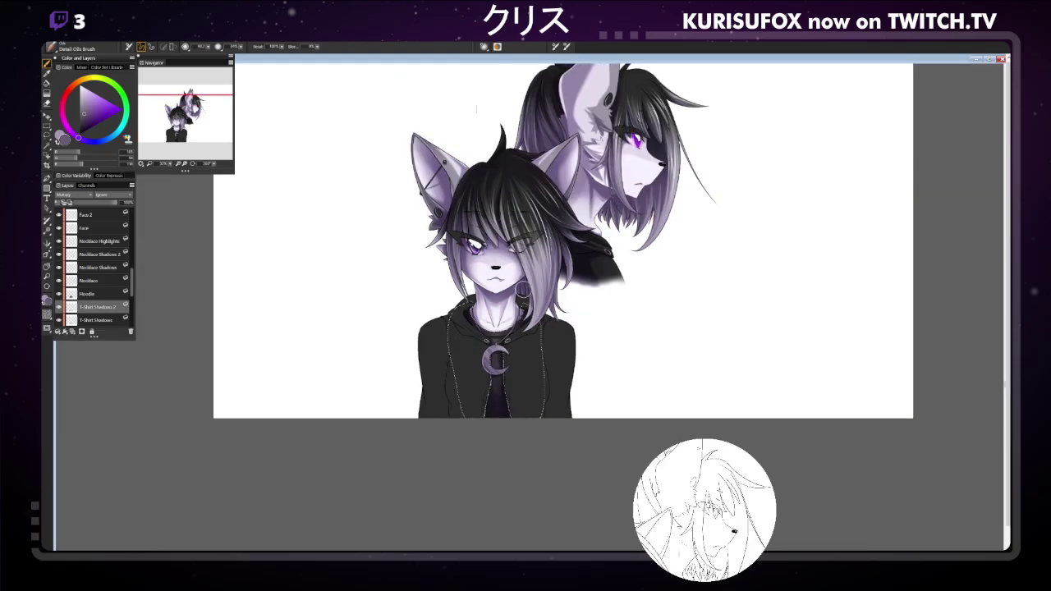
{"action": "scroll", "coordinate": [523, 289], "scroll_direction": "up", "scroll_amount": 2}
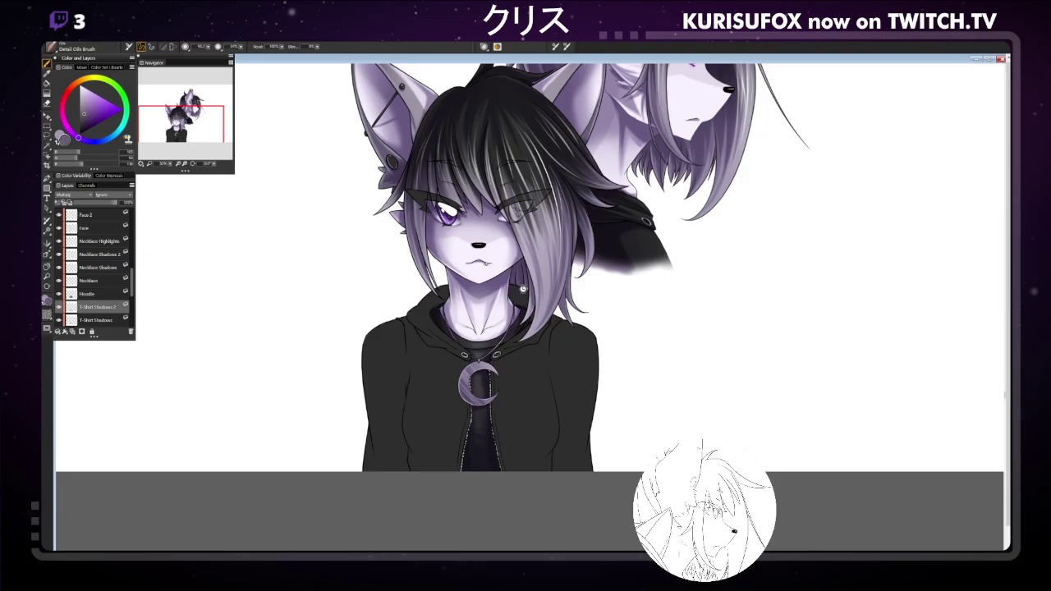
{"action": "key", "text": "ctrl+s"}
Select the hoodie's area and add a Multiply layer named Hoodie Shadows above the Hoodie layer.
{"action": "left_click", "coordinate": [115, 293]}
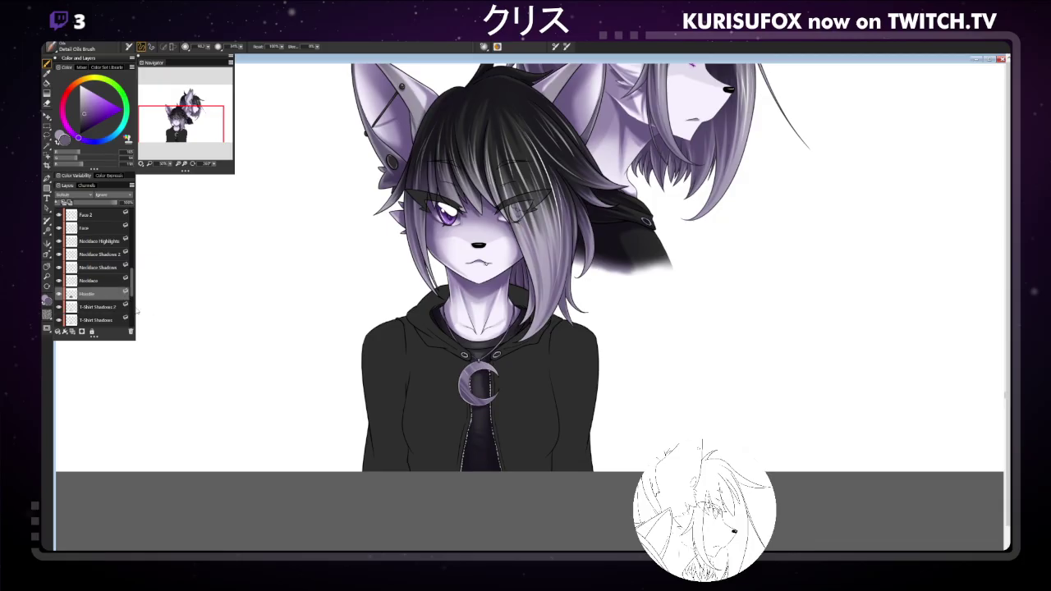
{"action": "left_click", "coordinate": [79, 322], "text": "ctrl"}
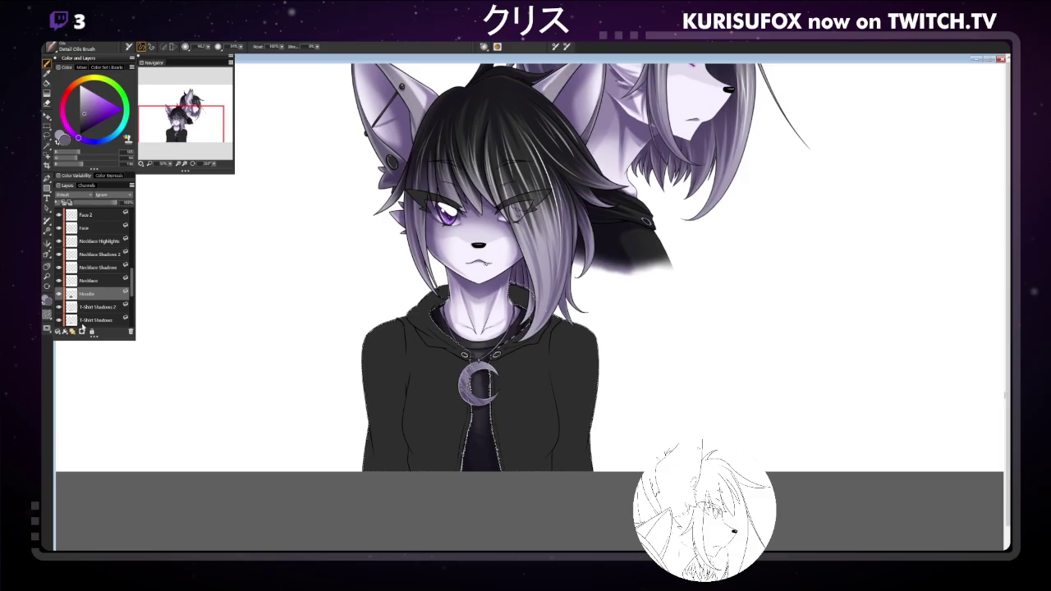
{"action": "left_click", "coordinate": [82, 331]}
{"action": "double_click", "coordinate": [91, 294]}
{"action": "type", "text": "Lines Shadows"}
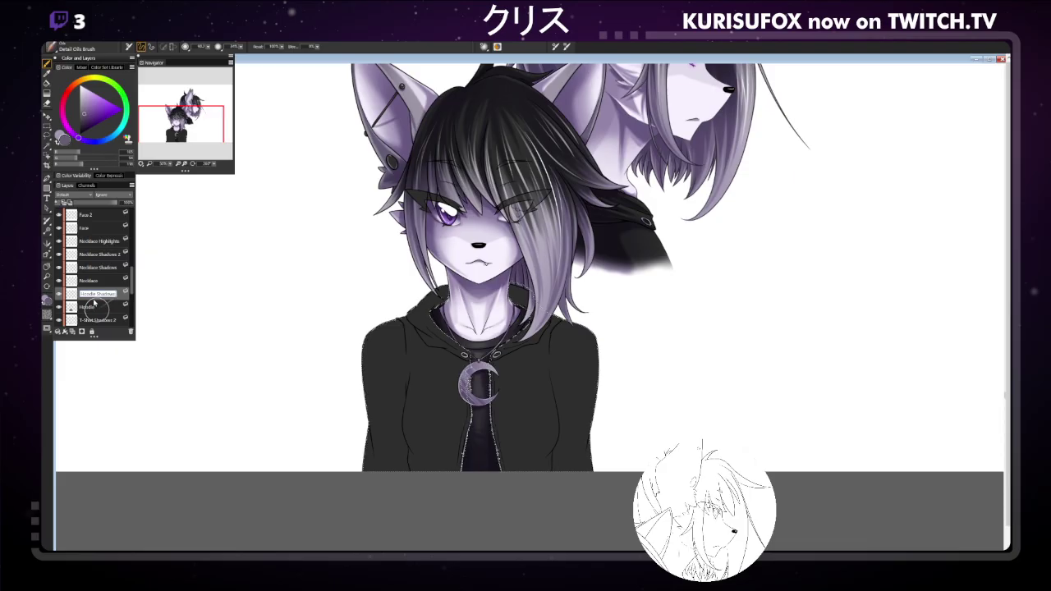
{"action": "key", "text": "Return"}
Add a second Multiply shading layer named Hoodie Shadows 2 above Hoodie Shadows and save the painting.
{"action": "key", "text": "ctrl+j"}
{"action": "double_click", "coordinate": [116, 294]}
{"action": "key", "text": "End"}
{"action": "type", "text": "2"}
{"action": "key", "text": "Return"}
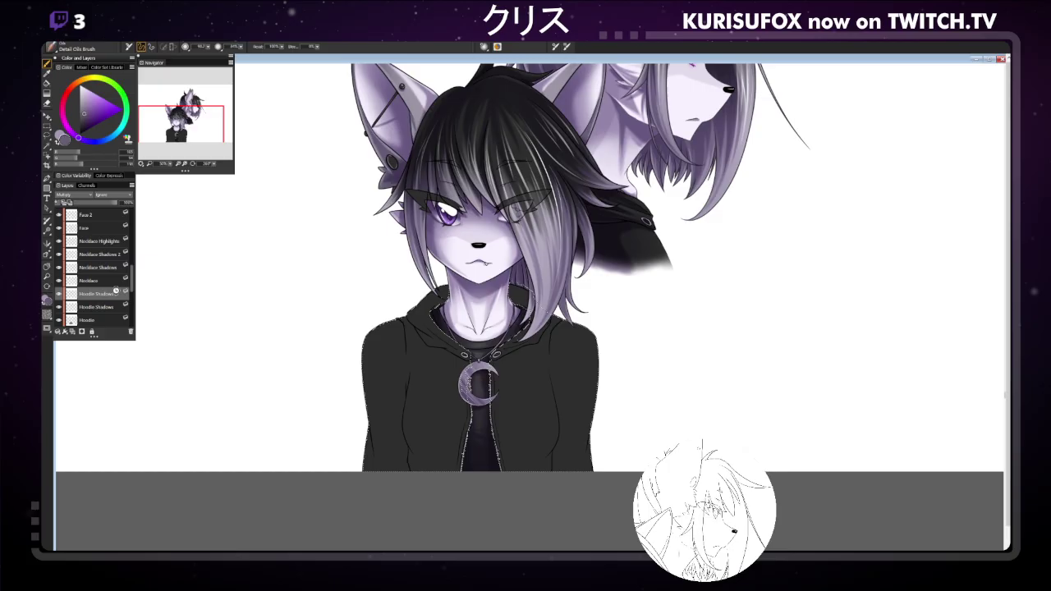
{"action": "key", "text": "ctrl+s"}
Paint broad greyish purple shading along the hoodie's sleeves and sides on the Hoodie Shadows layer with the Detail Oils Brush.
{"action": "left_click", "coordinate": [110, 307]}
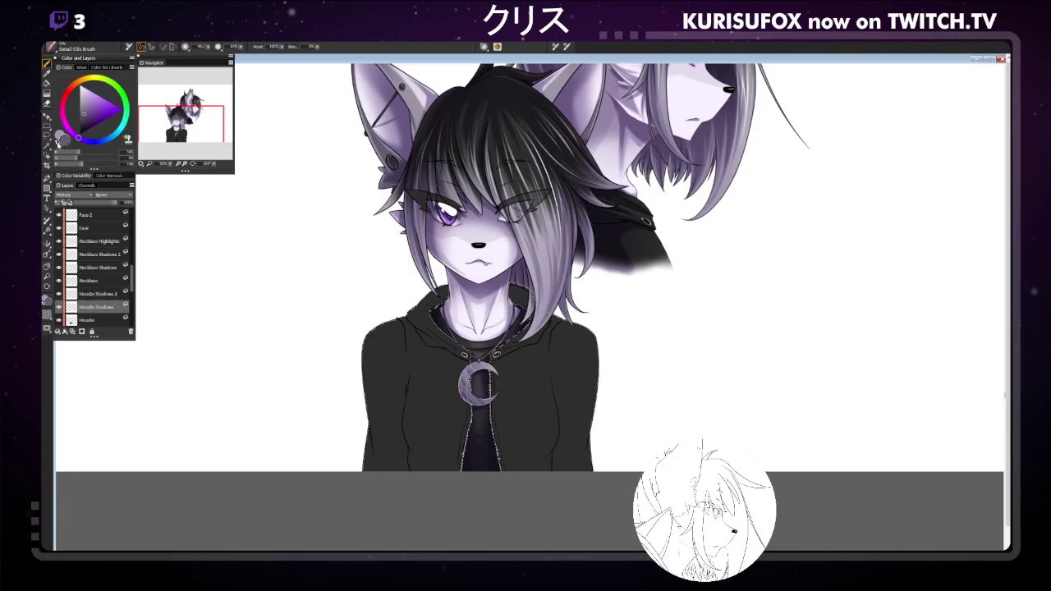
{"action": "left_click", "coordinate": [66, 141]}
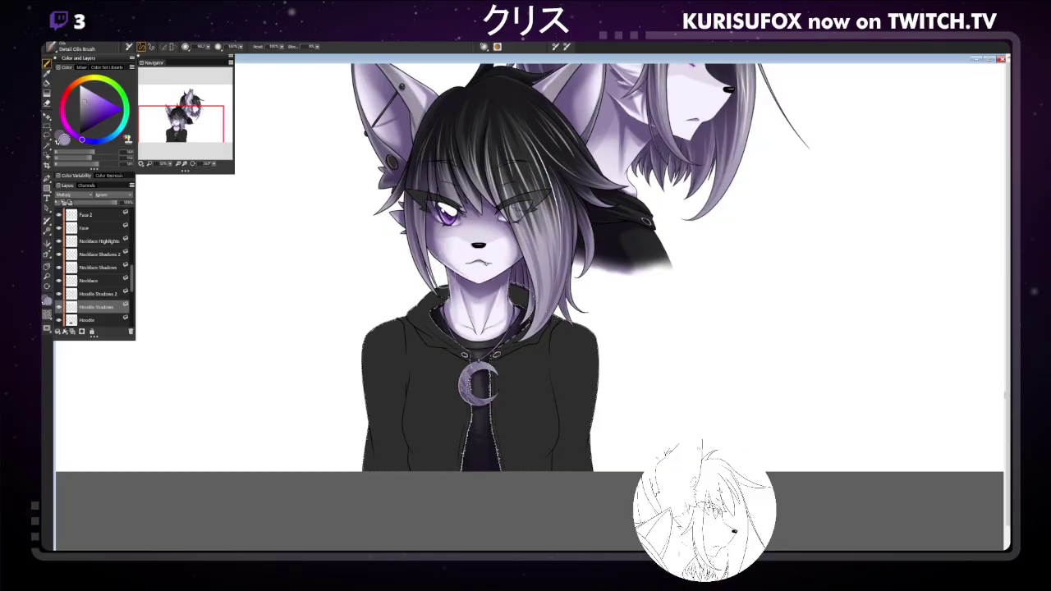
{"action": "left_click_drag", "start_coordinate": [462, 239], "coordinate": [472, 248]}
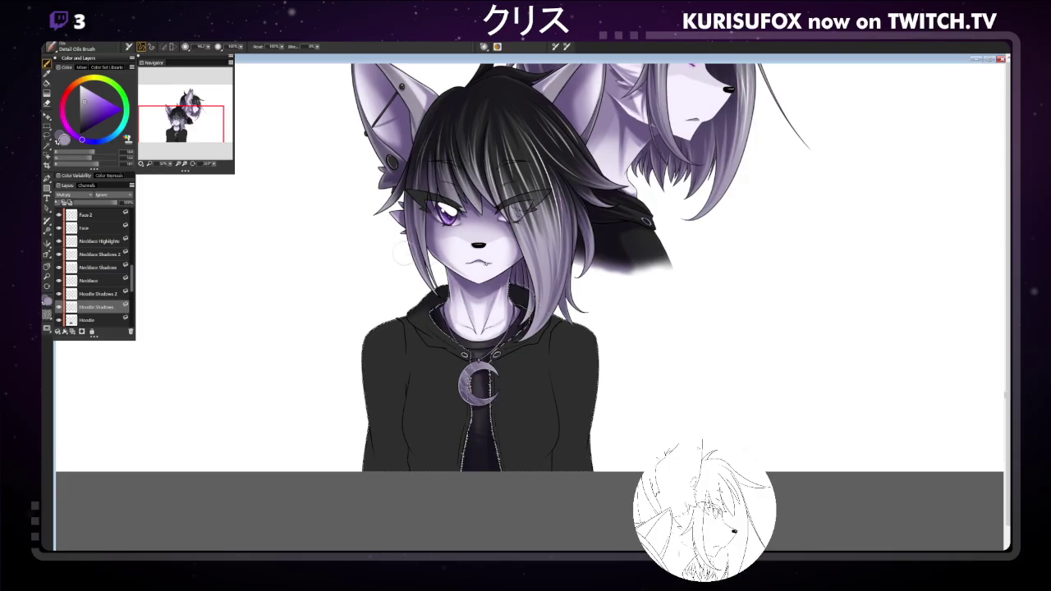
{"action": "left_click_drag", "start_coordinate": [369, 327], "coordinate": [372, 401]}
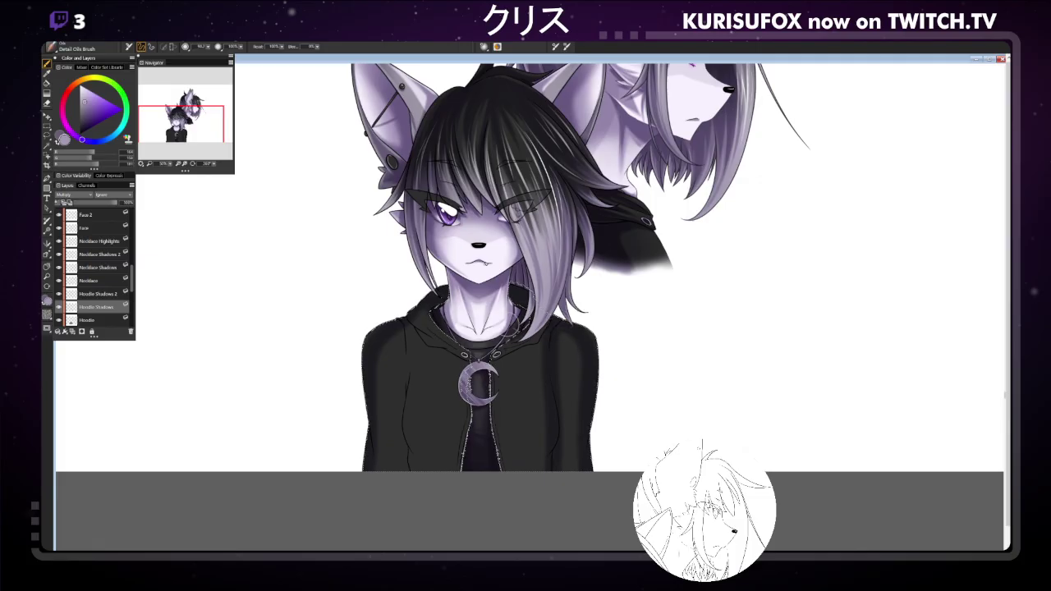
{"action": "left_click_drag", "start_coordinate": [406, 370], "coordinate": [402, 472]}
{"action": "key", "text": "ctrl+z"}
{"action": "left_click_drag", "start_coordinate": [409, 370], "coordinate": [411, 471]}
{"action": "left_click_drag", "start_coordinate": [402, 374], "coordinate": [401, 471]}
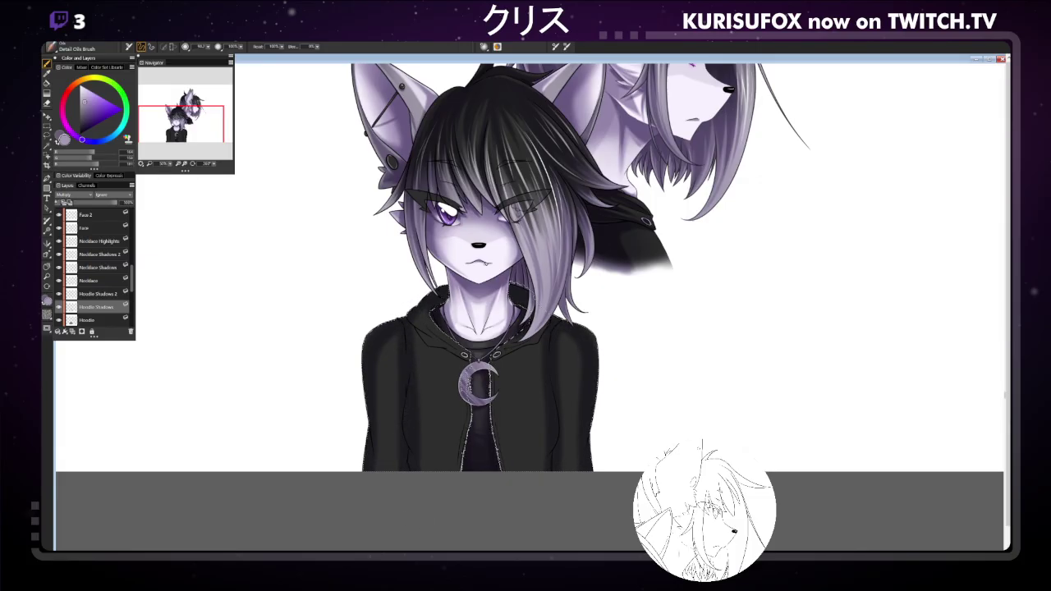
{"action": "mouse_move", "coordinate": [395, 326]}
{"action": "left_mouse_down"}
{"action": "mouse_move", "coordinate": [407, 400]}
{"action": "mouse_move", "coordinate": [399, 524]}
{"action": "left_mouse_up"}
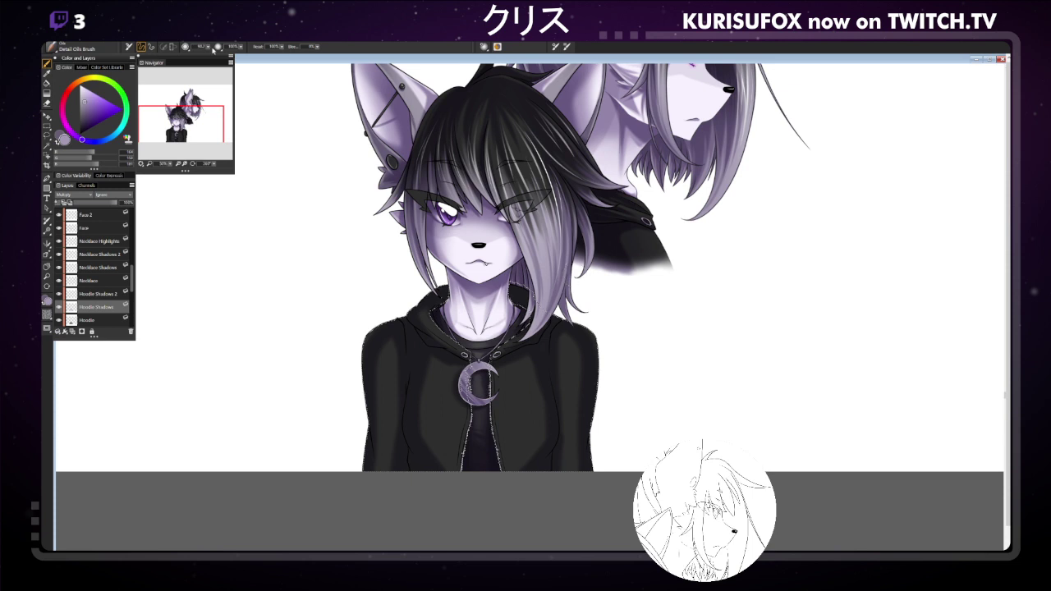
Paint finer fold shadows over the hoodie's sleeves and chest on the Hoodie Shadows layer with a smaller Detail Oils Brush.
{"action": "key", "text": "bracketleft"}
{"action": "key", "text": "bracketleft"}
{"action": "key", "text": "bracketleft"}
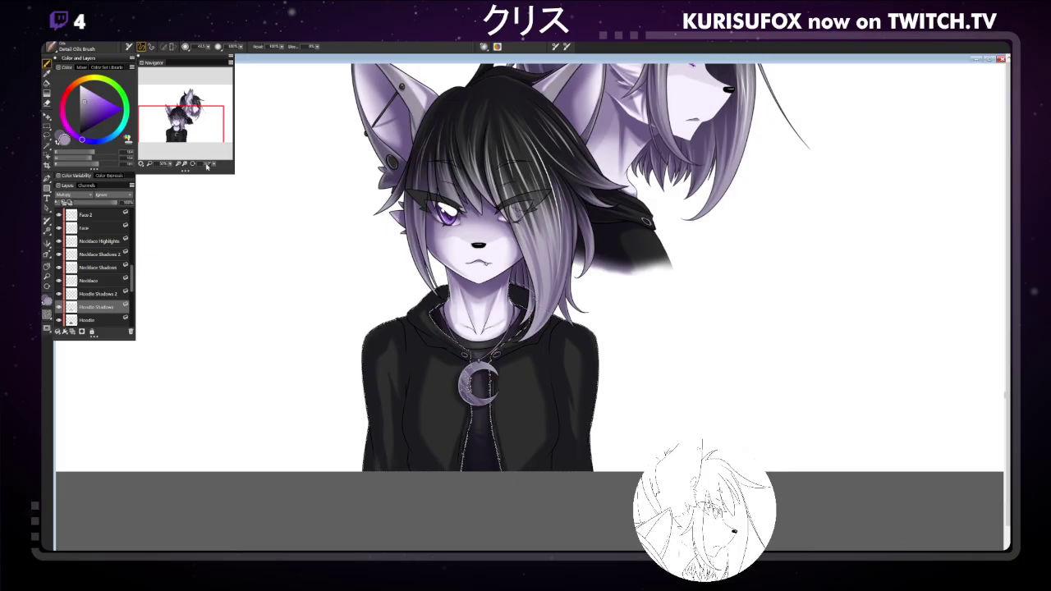
{"action": "left_click", "coordinate": [196, 165]}
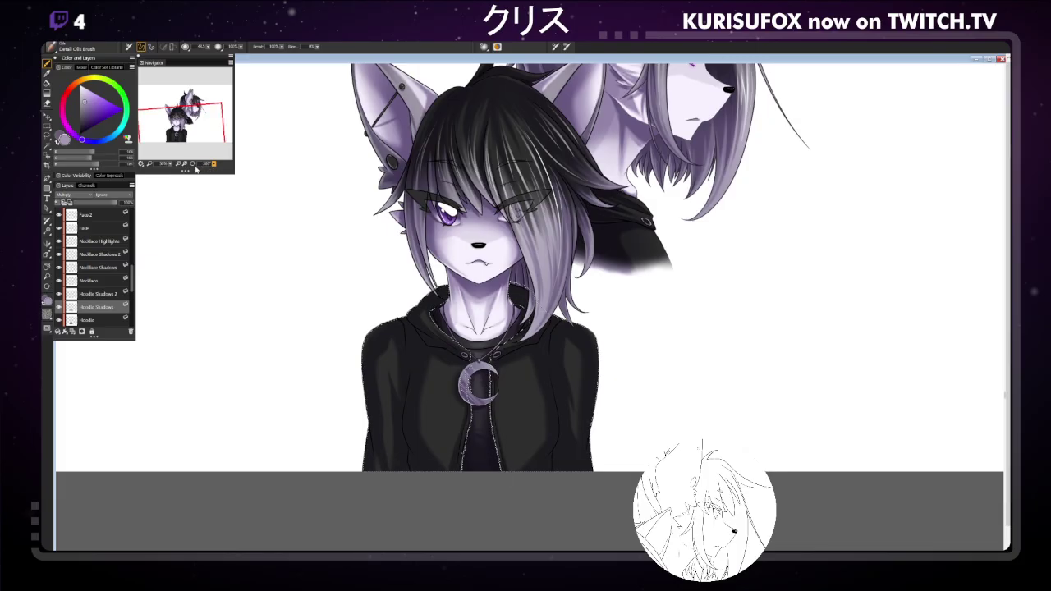
{"action": "left_click", "coordinate": [195, 166]}
{"action": "left_click", "coordinate": [195, 166]}
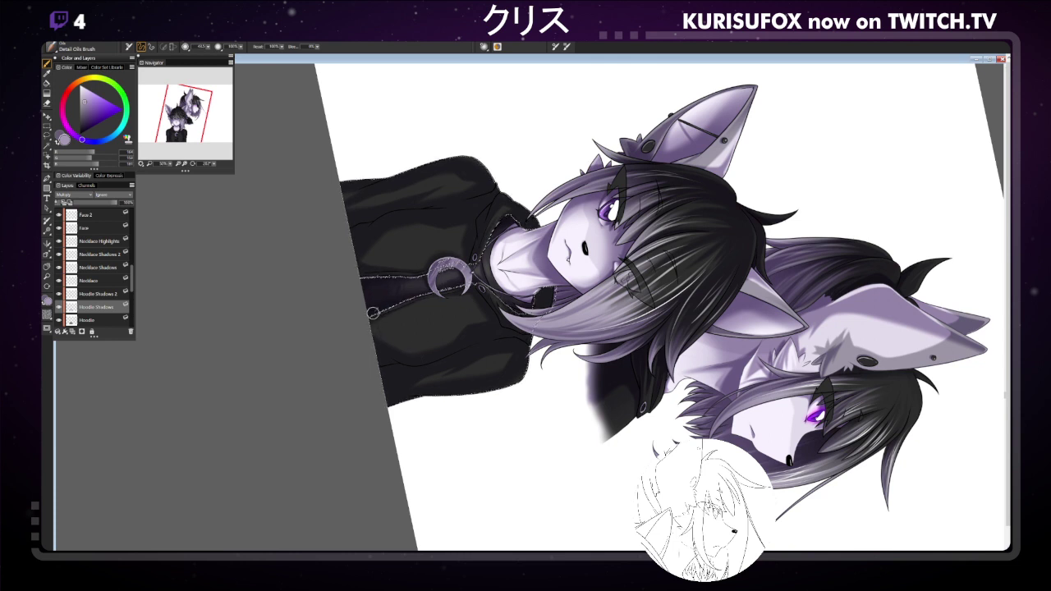
{"action": "left_click", "coordinate": [206, 164]}
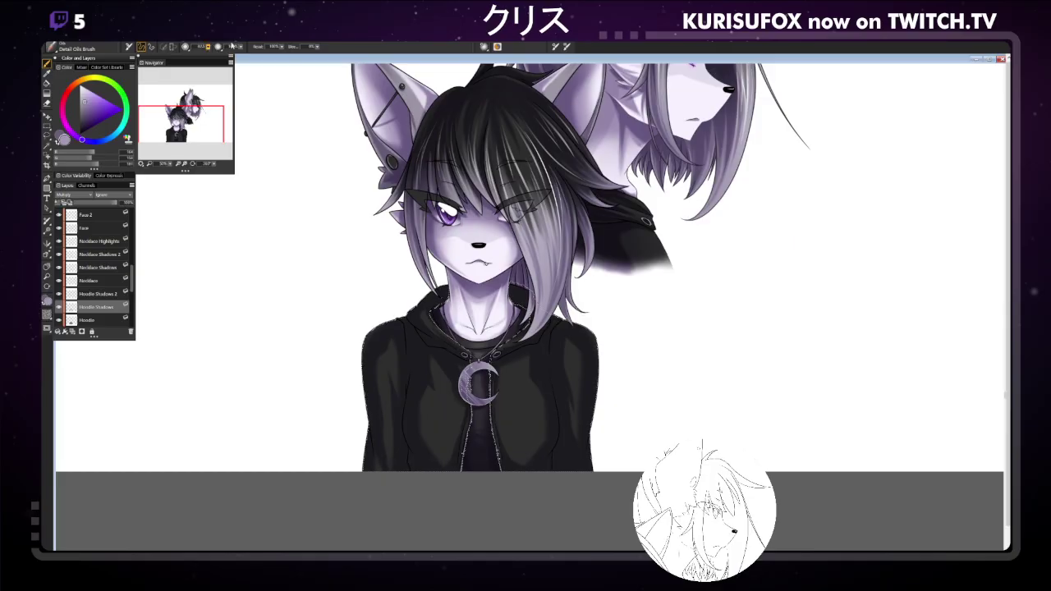
Darken the hoodie's body and sleeves with broad soft strokes of a large, low-opacity Detail Oils Brush on Hoodie Shadows.
{"action": "left_click_drag", "start_coordinate": [217, 45], "coordinate": [237, 47]}
{"action": "left_click_drag", "start_coordinate": [388, 405], "coordinate": [388, 460]}
{"action": "key", "text": "ctrl+z"}
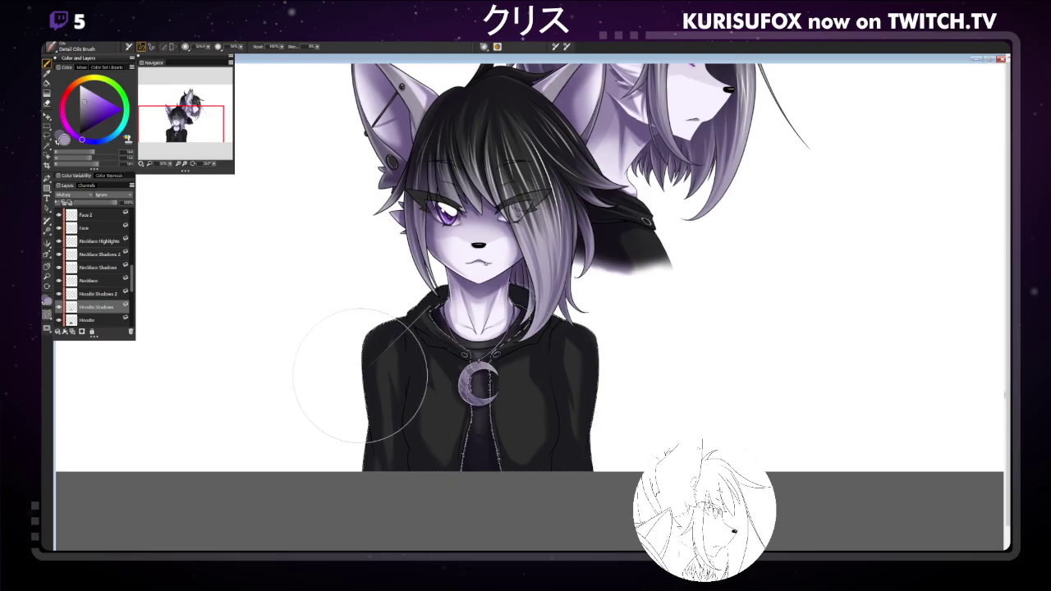
{"action": "left_click_drag", "start_coordinate": [210, 49], "coordinate": [222, 48]}
{"action": "key", "text": "ctrl+z"}
{"action": "key", "text": "ctrl+y"}
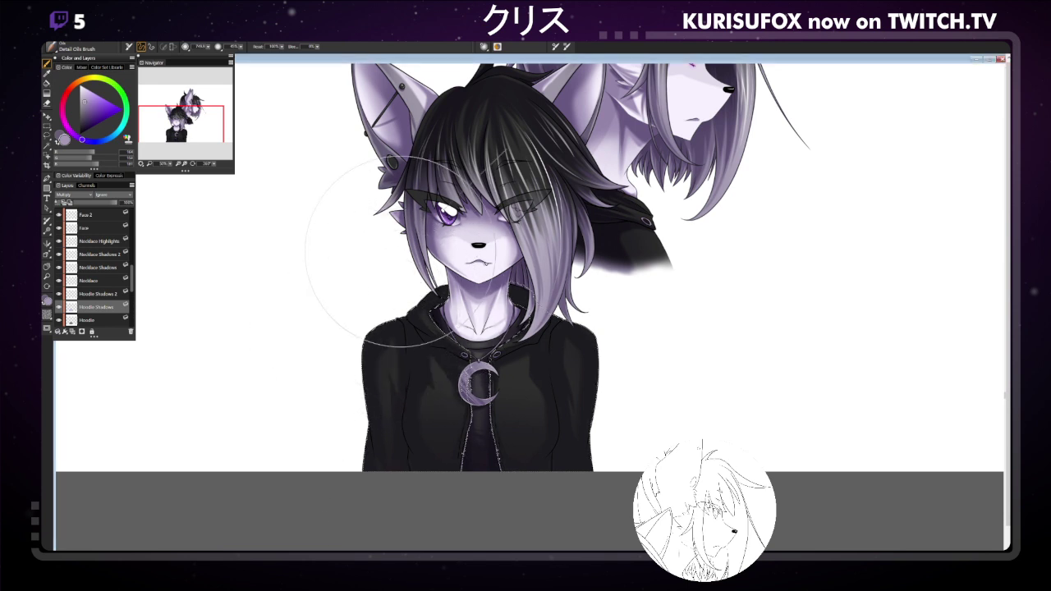
{"action": "left_click_drag", "start_coordinate": [632, 262], "coordinate": [657, 212]}
{"action": "mouse_move", "coordinate": [596, 314]}
{"action": "left_mouse_down"}
{"action": "mouse_move", "coordinate": [641, 239]}
{"action": "mouse_move", "coordinate": [624, 246]}
{"action": "mouse_move", "coordinate": [649, 222]}
{"action": "left_mouse_up"}
Refine the light areas of the Hoodie Shadows layer with the Eraser, varying its size and opacity.
{"action": "left_click", "coordinate": [47, 104]}
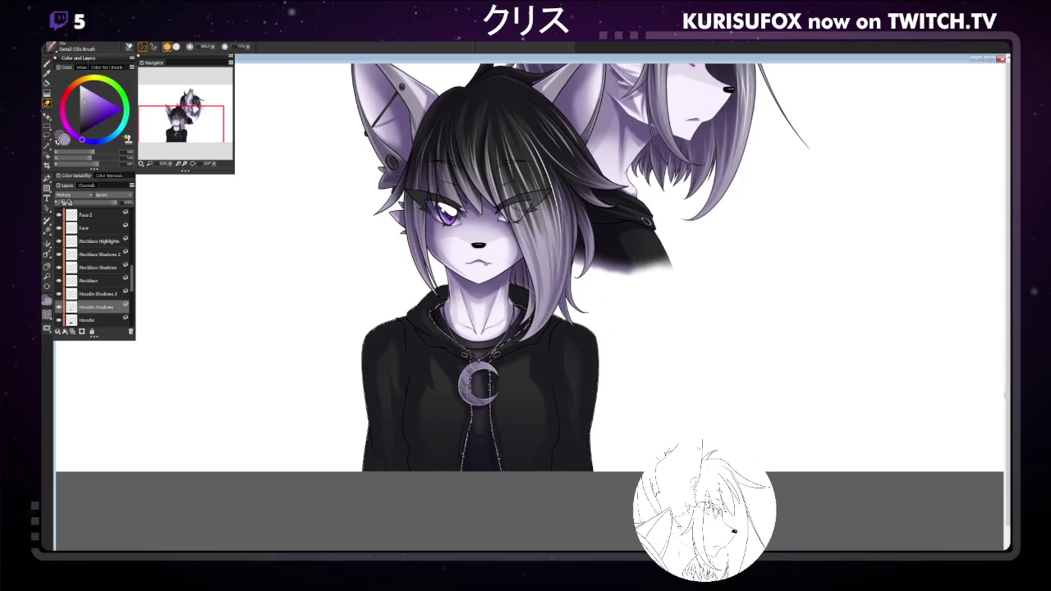
{"action": "left_click", "coordinate": [217, 49]}
{"action": "key", "text": "bracketleft"}
{"action": "key", "text": "bracketleft"}
{"action": "key", "text": "bracketleft"}
{"action": "key", "text": "ctrl+minus"}
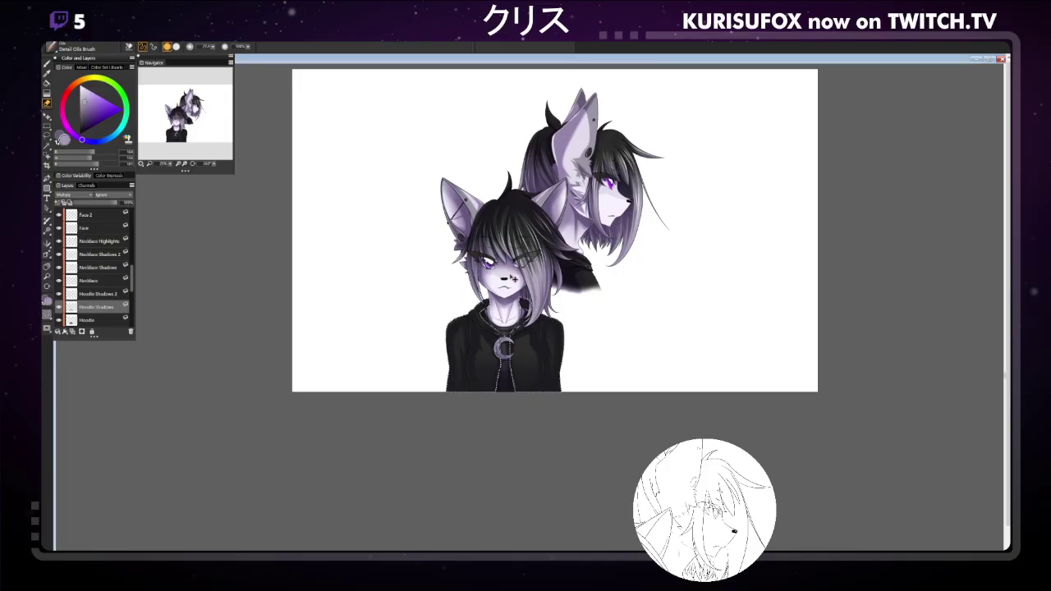
{"action": "key", "text": "ctrl+plus"}
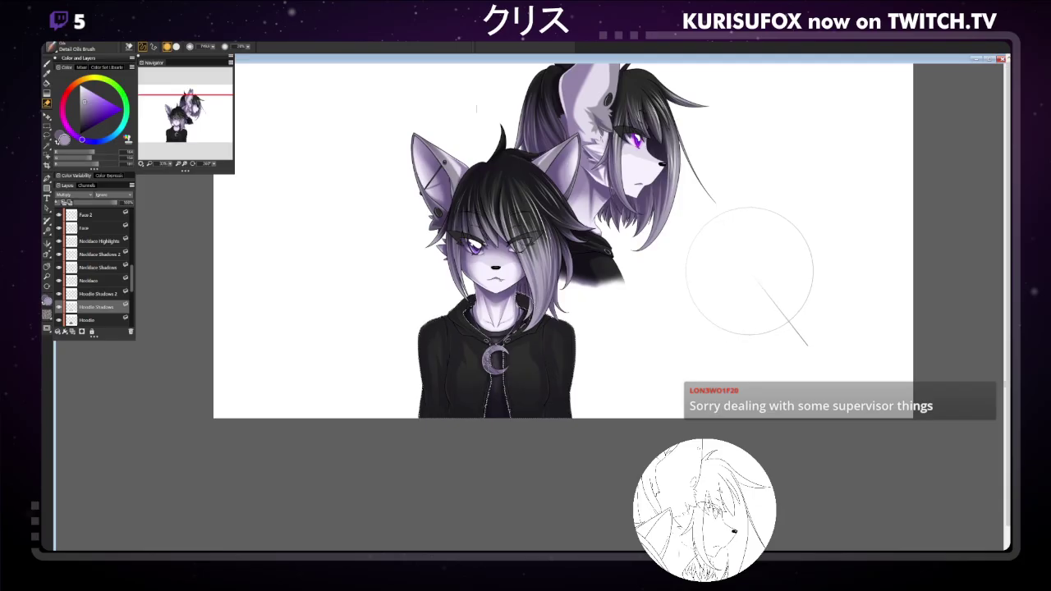
Select the Hoodie Shadows 2 layer and paint deeper shadows around the hood and chest in the same greyish purple.
{"action": "left_click", "coordinate": [97, 293]}
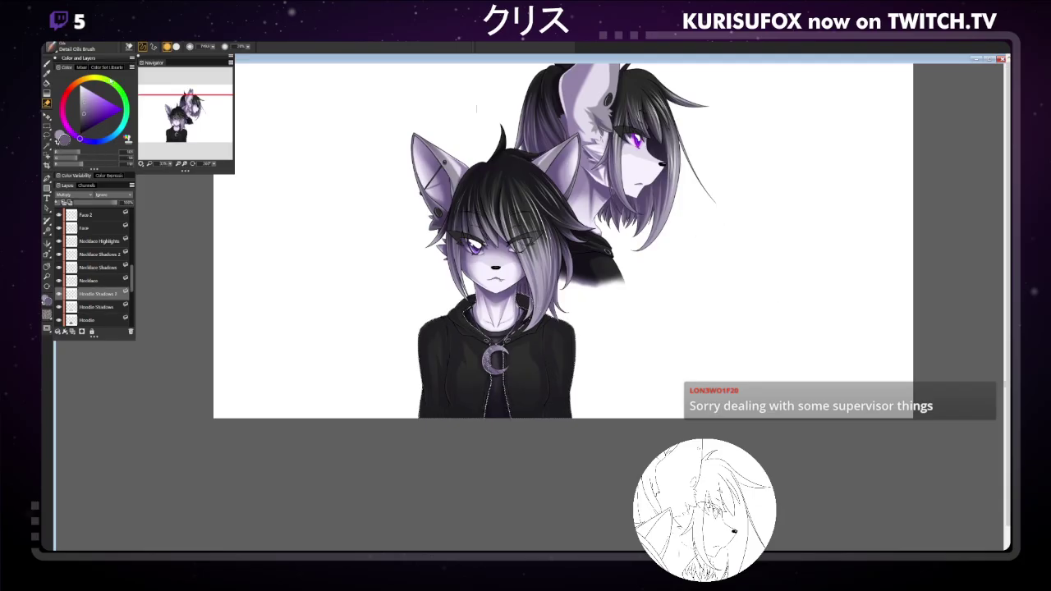
{"action": "left_click", "coordinate": [62, 141]}
{"action": "key", "text": "b"}
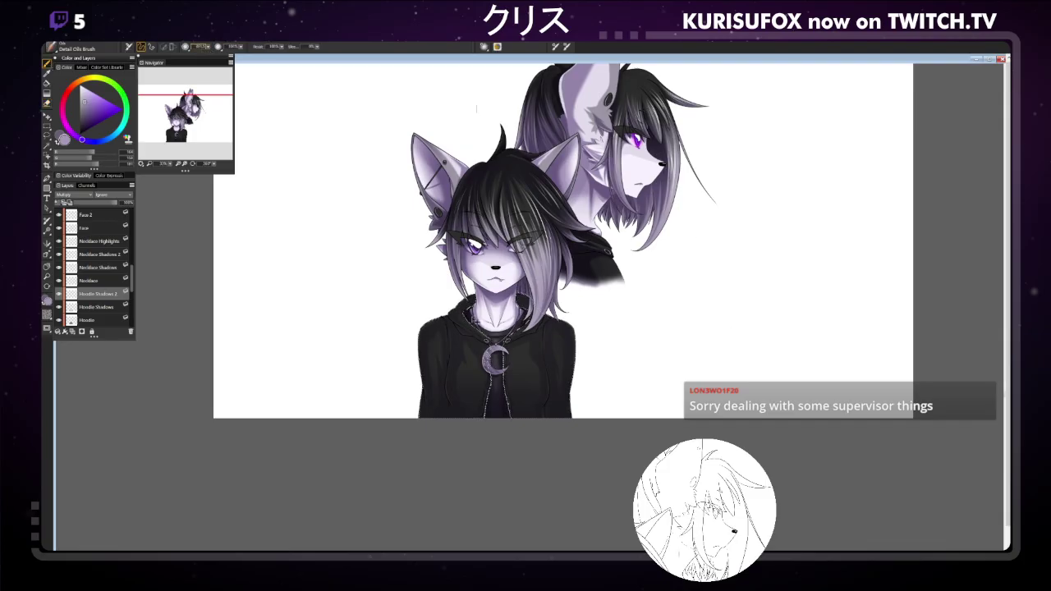
{"action": "left_click", "coordinate": [207, 47]}
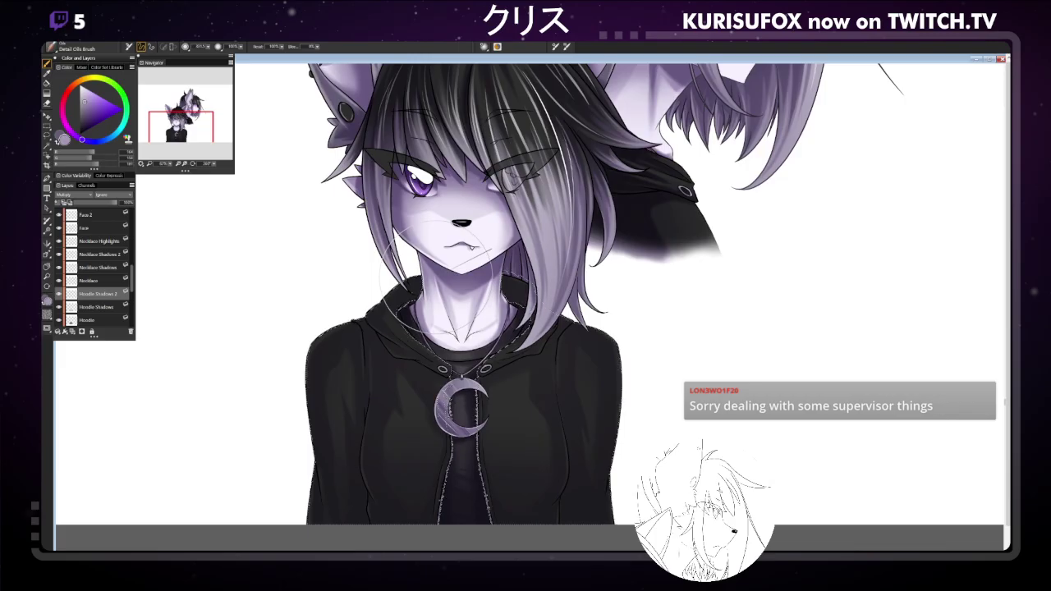
{"action": "key", "text": "bracketleft"}
{"action": "key", "text": "bracketleft"}
{"action": "key", "text": "bracketleft"}
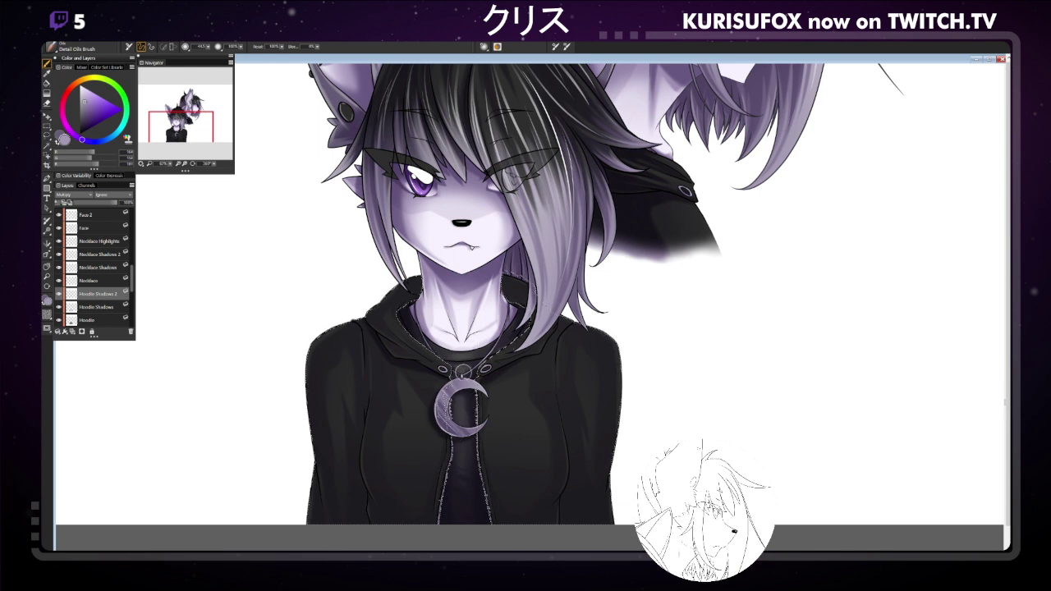
Add narrow crease shadows to the hood, sleeves and front of the hoodie on Hoodie Shadows 2 with a smaller brush.
{"action": "key", "text": "bracketleft"}
{"action": "key", "text": "bracketleft"}
{"action": "key", "text": "bracketleft"}
{"action": "left_click", "coordinate": [190, 163]}
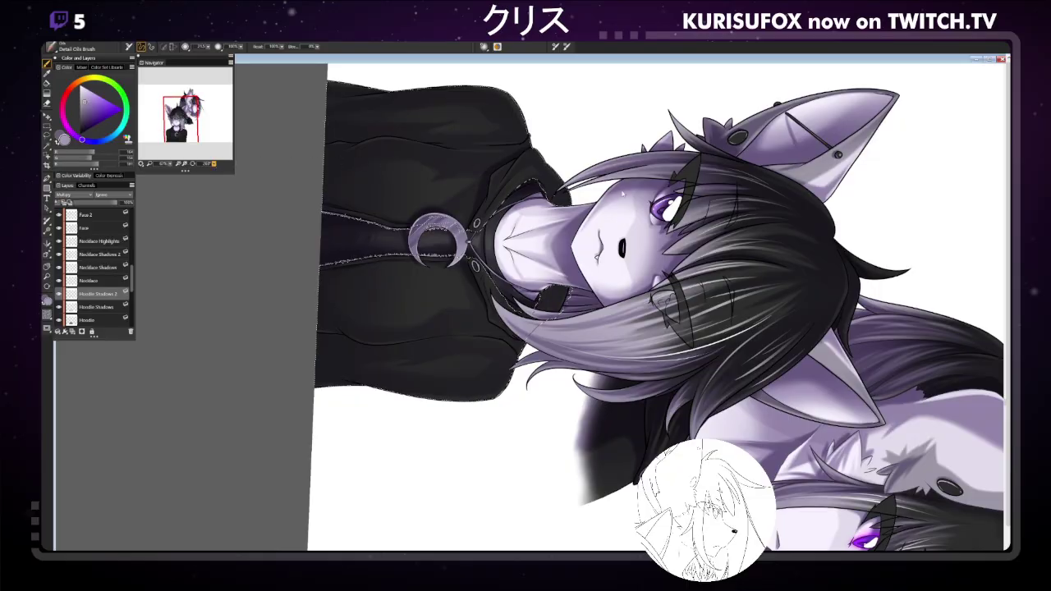
{"action": "key", "text": "ctrl+0"}
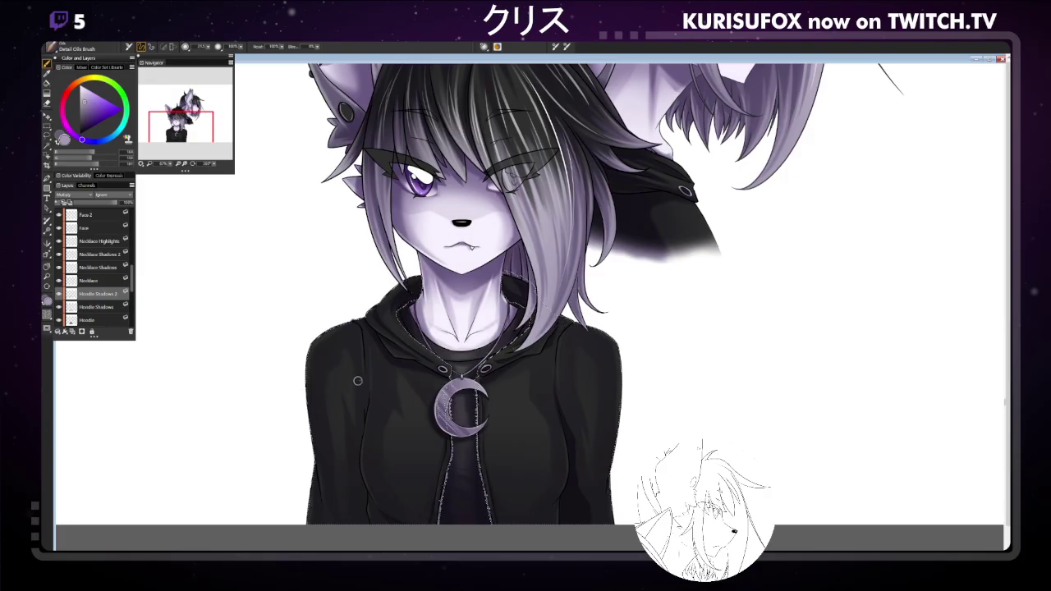
{"action": "left_click_drag", "start_coordinate": [366, 371], "coordinate": [365, 407]}
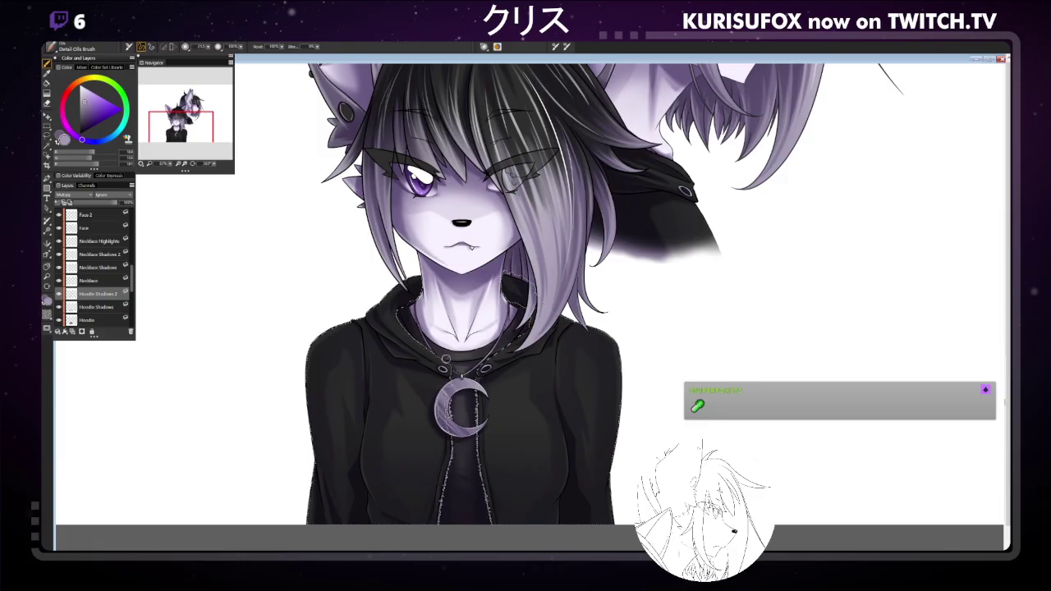
Examine the hoodie's layered shading at full-canvas and close-up views.
{"action": "key", "text": "ctrl+minus"}
{"action": "key", "text": "ctrl+minus"}
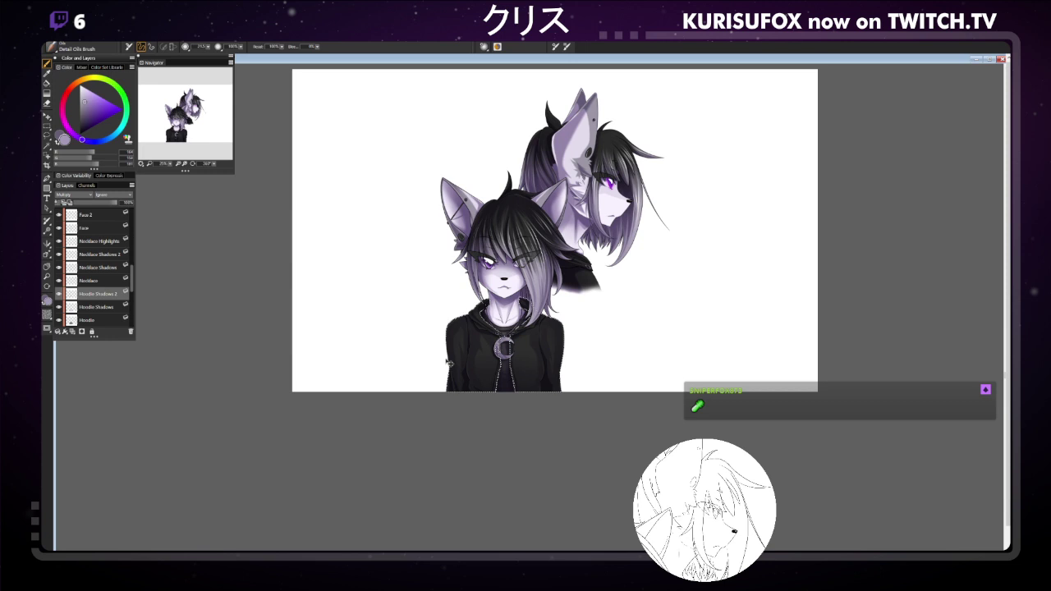
{"action": "key", "text": "ctrl+plus"}
{"action": "key", "text": "ctrl+plus"}
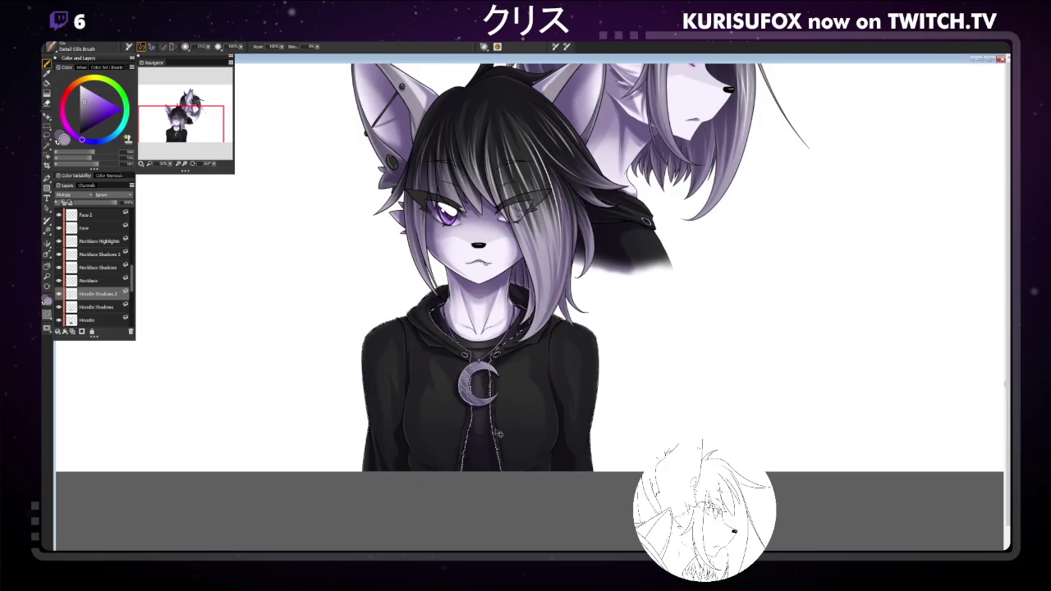
{"action": "key", "text": "ctrl+minus"}
{"action": "key", "text": "ctrl+minus"}
{"action": "key", "text": "ctrl+minus"}
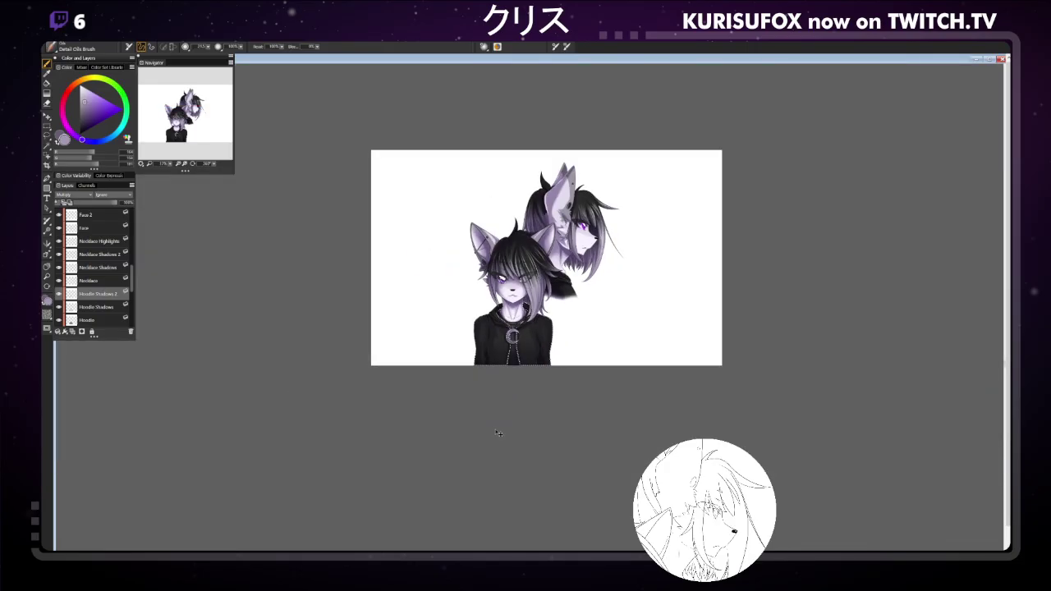
{"action": "key", "text": "ctrl+plus"}
{"action": "key", "text": "ctrl+plus"}
{"action": "key", "text": "ctrl+plus"}
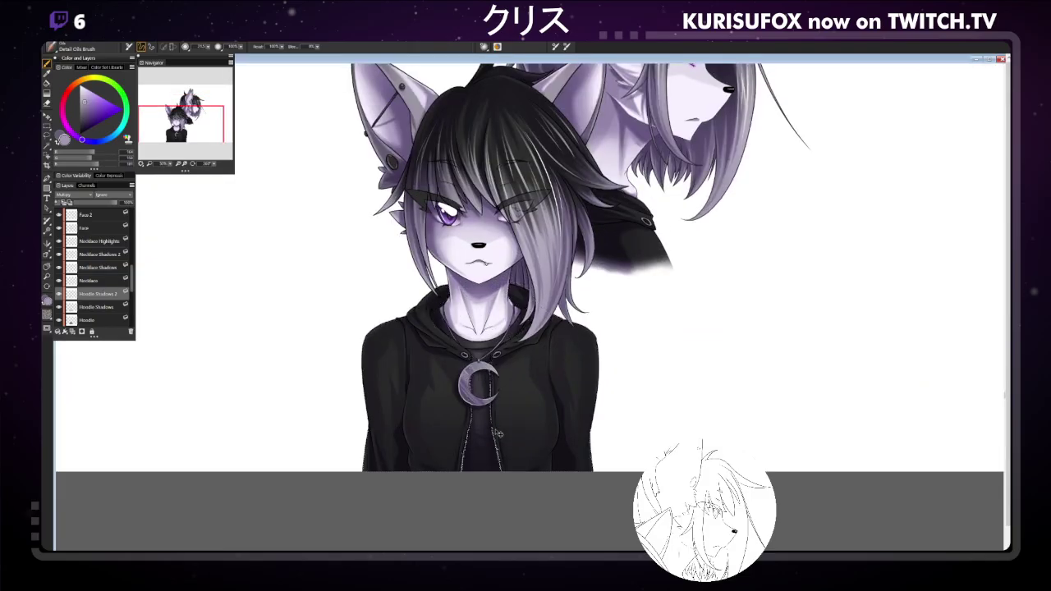
Soften the shading on Hoodie Shadows 2 and Hoodie Shadows with a large, low-opacity Eraser.
{"action": "left_click", "coordinate": [46, 104]}
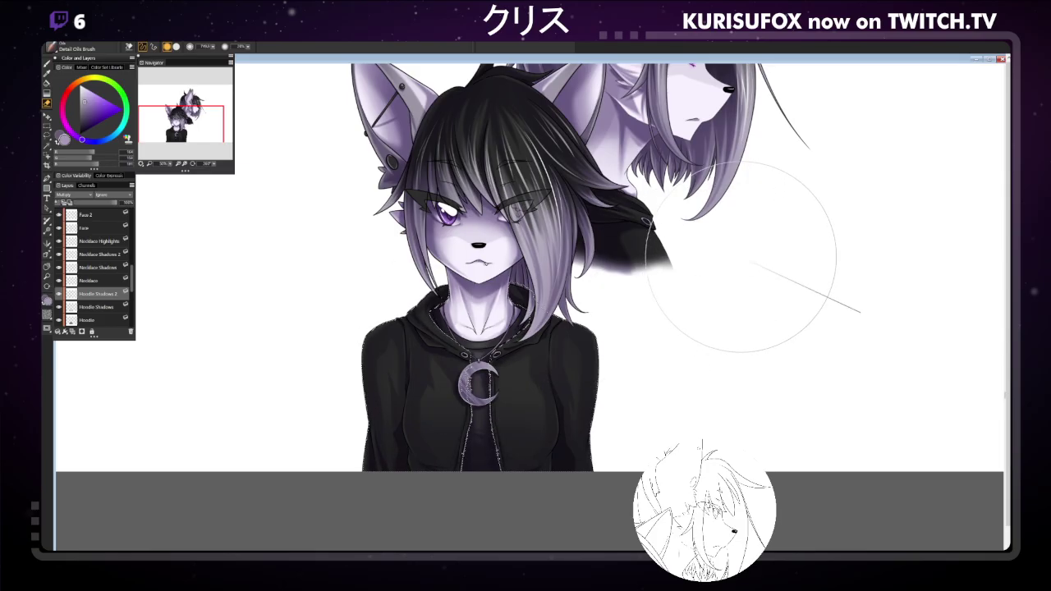
{"action": "left_click", "coordinate": [118, 306]}
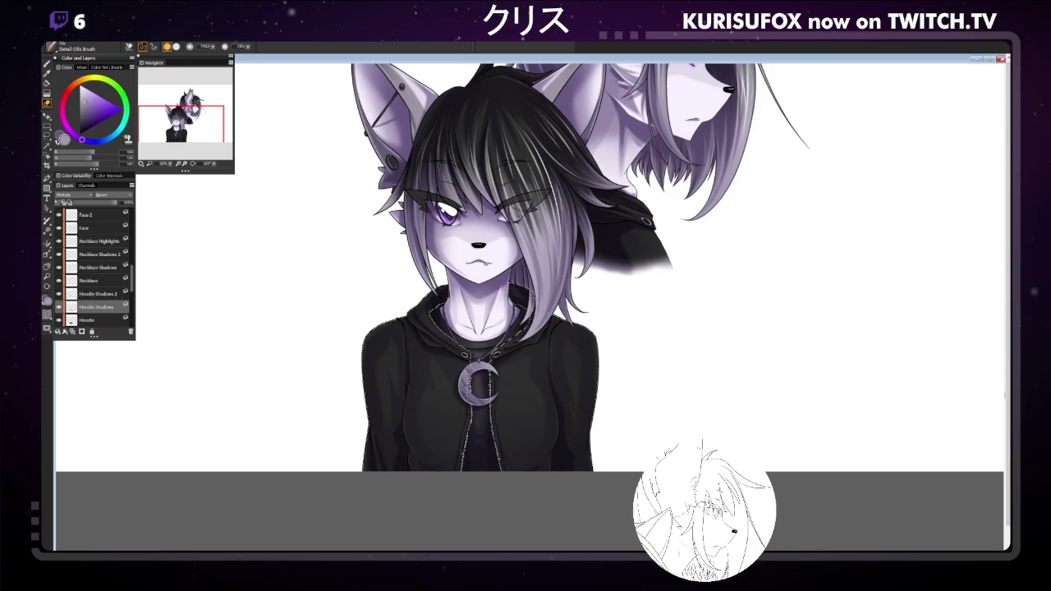
{"action": "key", "text": "ctrl+minus"}
{"action": "key", "text": "ctrl+minus"}
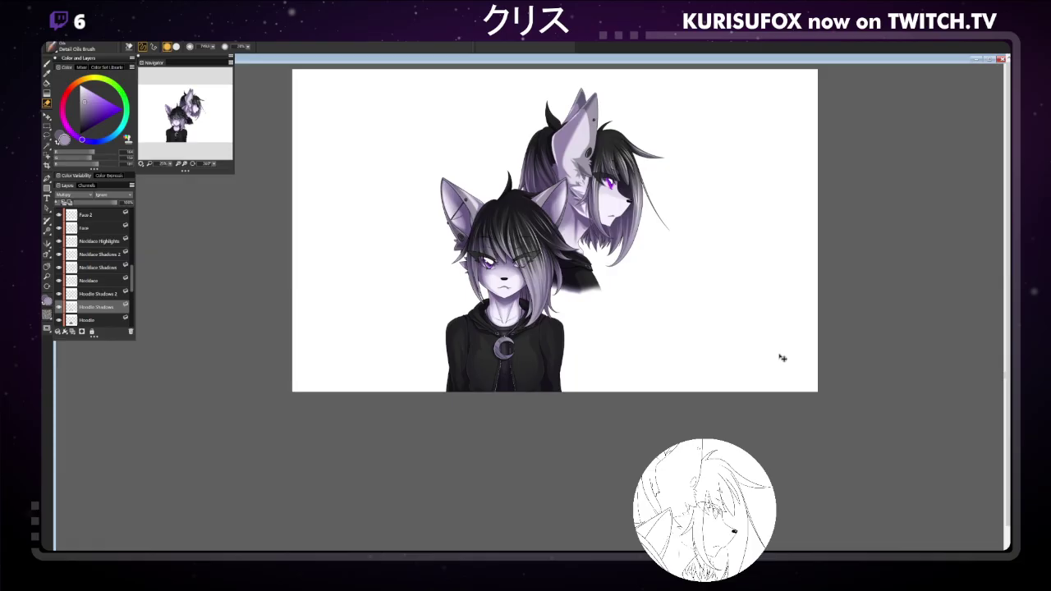
{"action": "key", "text": "ctrl+plus"}
{"action": "key", "text": "ctrl+plus"}
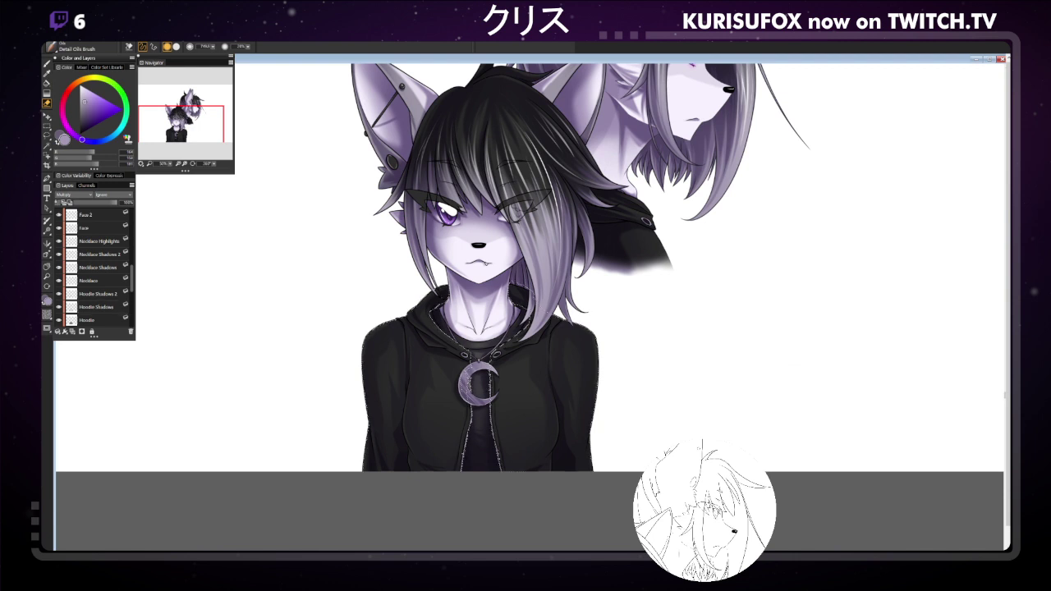
Deepen the hoodie's lower sleeves and sides on Hoodie Shadows 2 with a large, low-opacity Detail Oils Brush.
{"action": "left_click", "coordinate": [97, 294]}
{"action": "key", "text": "b"}
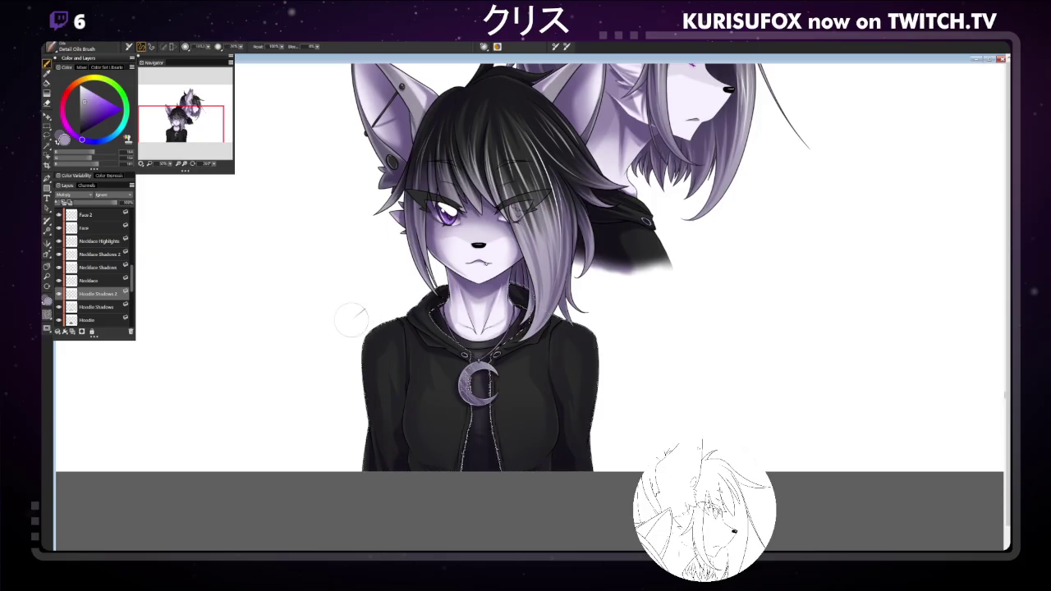
{"action": "left_click", "coordinate": [209, 50]}
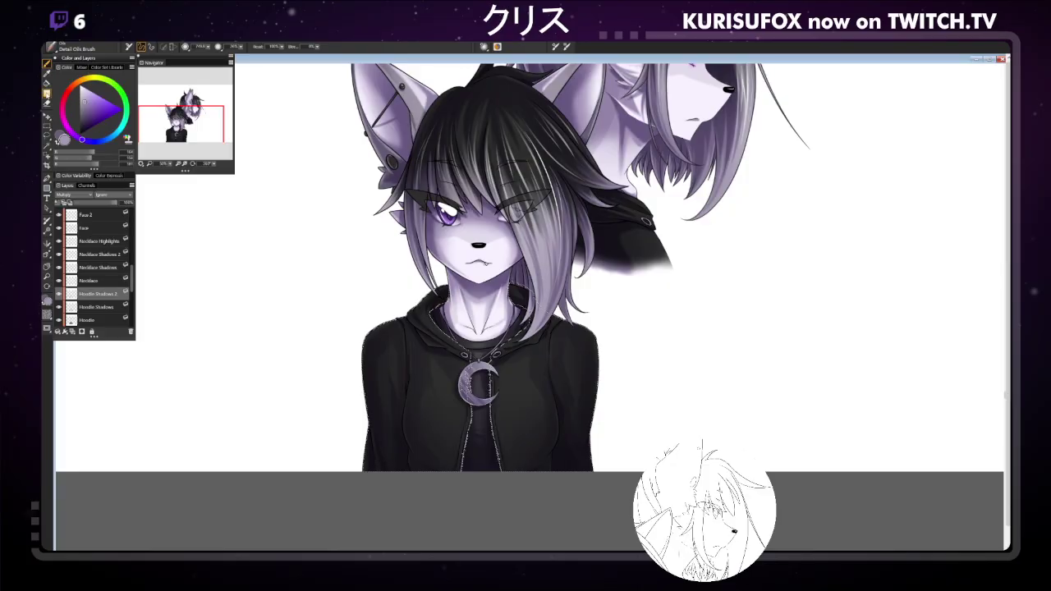
Erase excess shading from the hoodie's sleeves and shoulders on Hoodie Shadows 2 with a small Eraser.
{"action": "left_click", "coordinate": [47, 102]}
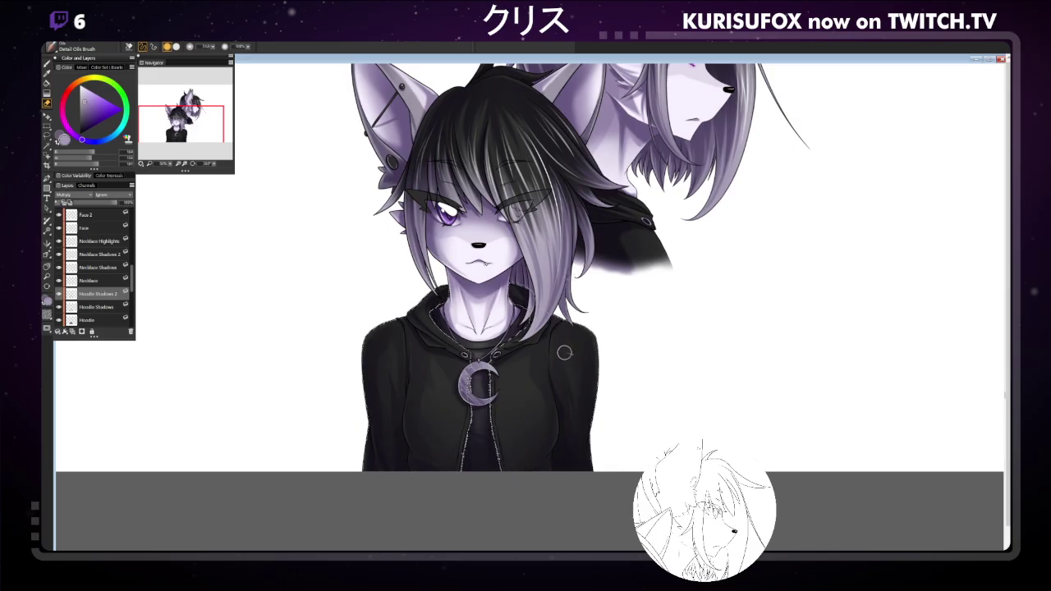
{"action": "key", "text": "bracketright"}
{"action": "key", "text": "bracketright"}
{"action": "scroll", "coordinate": [595, 311], "scroll_direction": "down", "scroll_amount": 2}
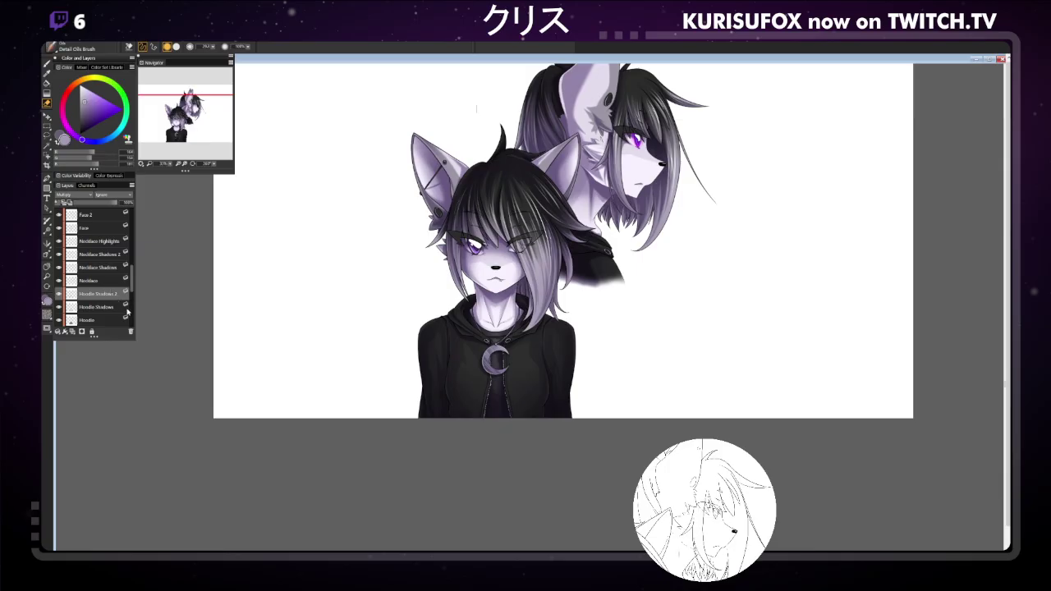
Duplicate the Hoodie Shadows 2 layer and fade the copy's upper shading with a large, low-opacity Eraser.
{"action": "key", "text": "ctrl+shift+n"}
{"action": "mouse_move", "coordinate": [215, 48]}
{"action": "left_mouse_down"}
{"action": "mouse_move", "coordinate": [251, 50]}
{"action": "mouse_move", "coordinate": [228, 51]}
{"action": "left_mouse_up"}
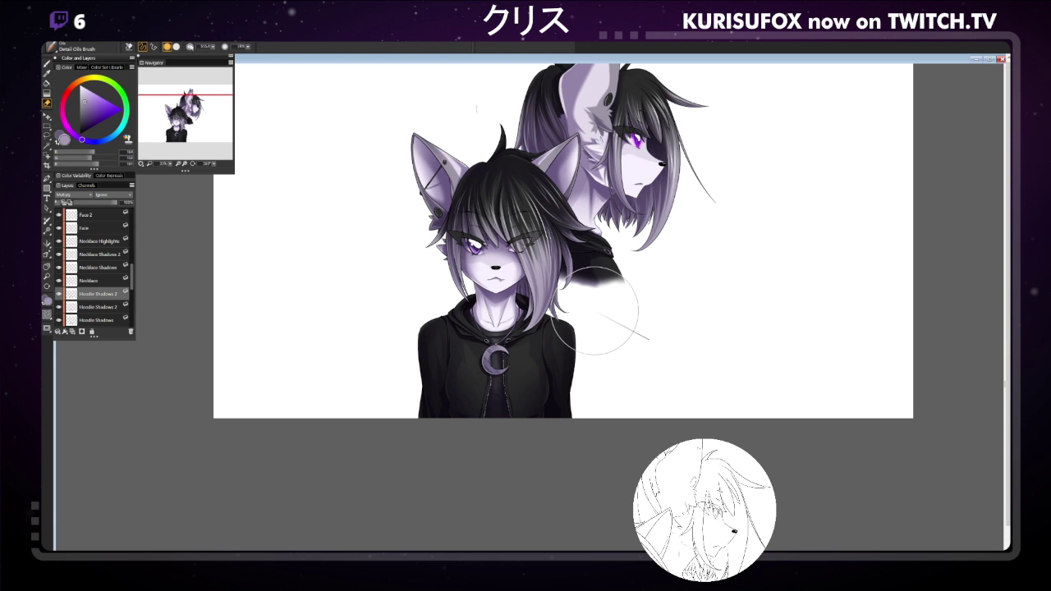
{"action": "left_click_drag", "start_coordinate": [570, 271], "coordinate": [620, 274]}
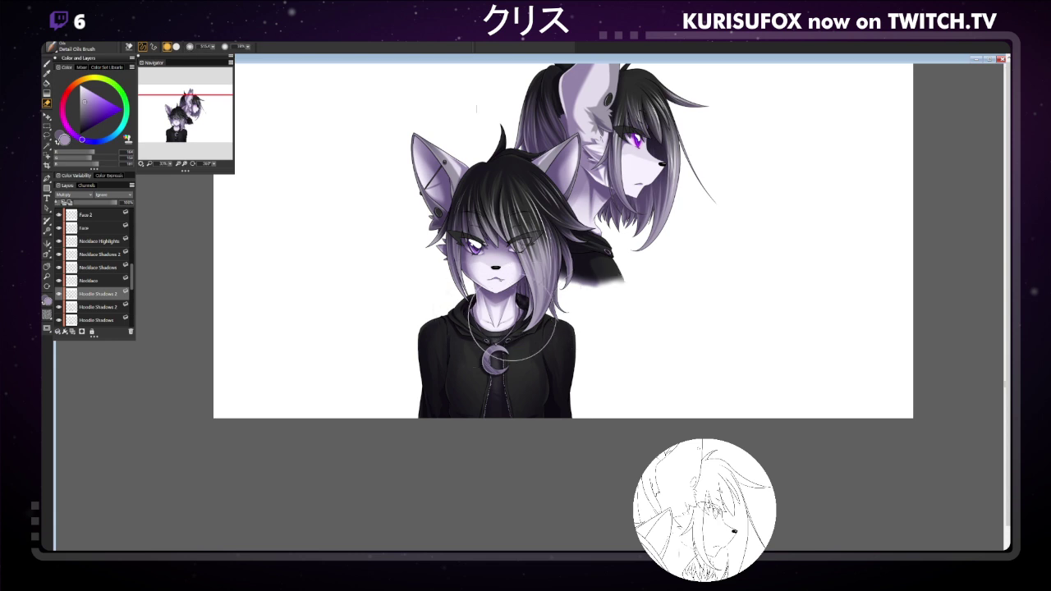
Combine the two Hoodie Shadows 2 layers into one and set it to Multiply.
{"action": "left_click", "coordinate": [115, 308], "text": "ctrl"}
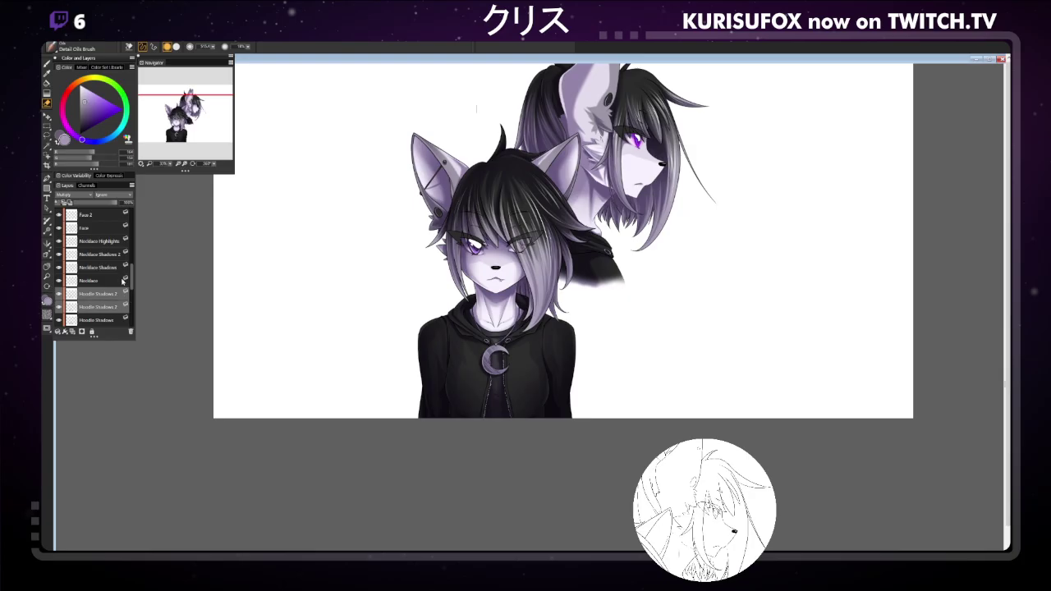
{"action": "key", "text": "ctrl+g"}
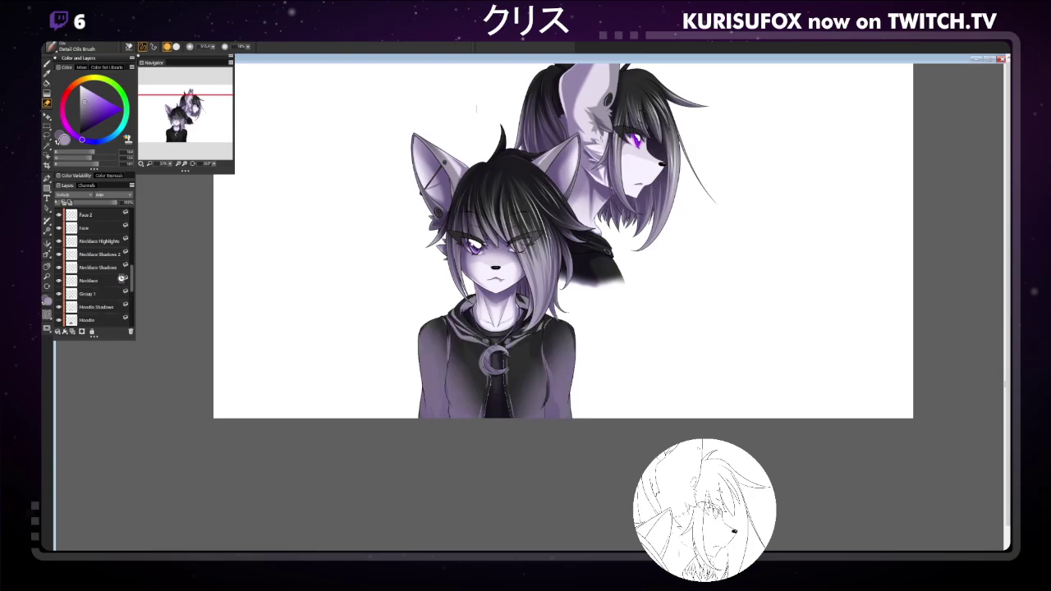
{"action": "scroll", "coordinate": [74, 195], "scroll_direction": "down", "scroll_amount": 2}
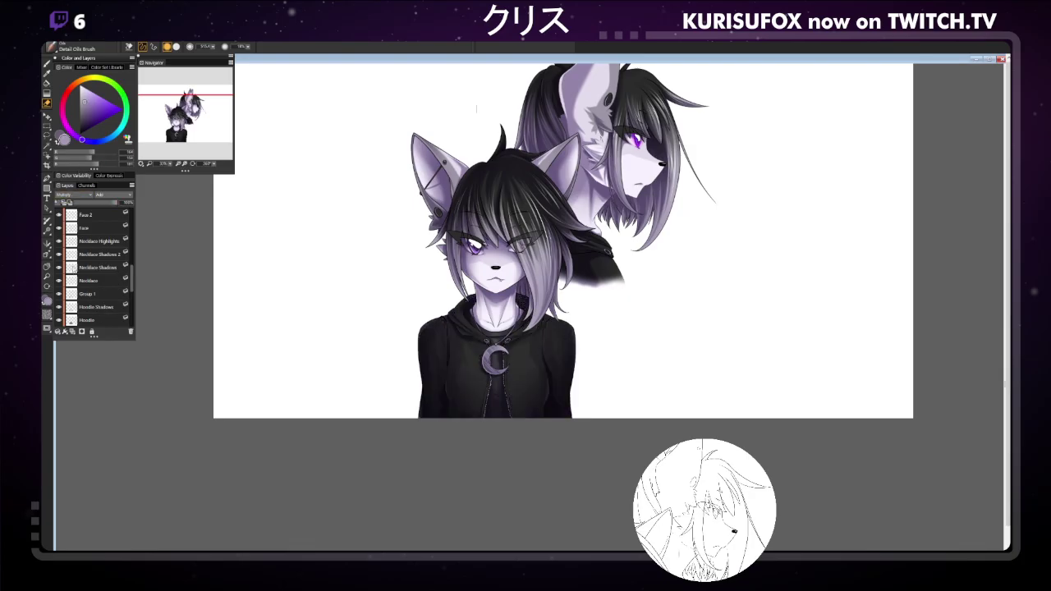
Rename the combined shading layer as Hoodie Shadows 2 and save the painting.
{"action": "left_click", "coordinate": [91, 295]}
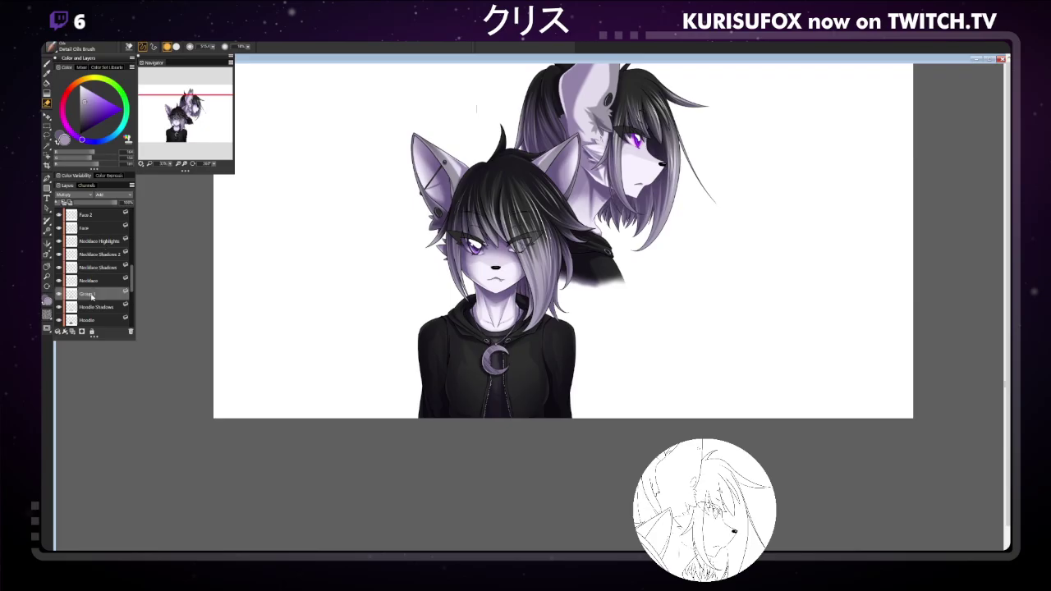
{"action": "double_click", "coordinate": [88, 293]}
{"action": "type", "text": "Hoodie Shadows 2"}
{"action": "key", "text": "Return"}
{"action": "key", "text": "ctrl+s"}
Try brushing a neutral mid-grey over the front character's T-shirt layer with a large brush, undoing the stroke.
{"action": "scroll", "coordinate": [113, 317], "scroll_direction": "down", "scroll_amount": 3}
{"action": "left_click", "coordinate": [99, 316]}
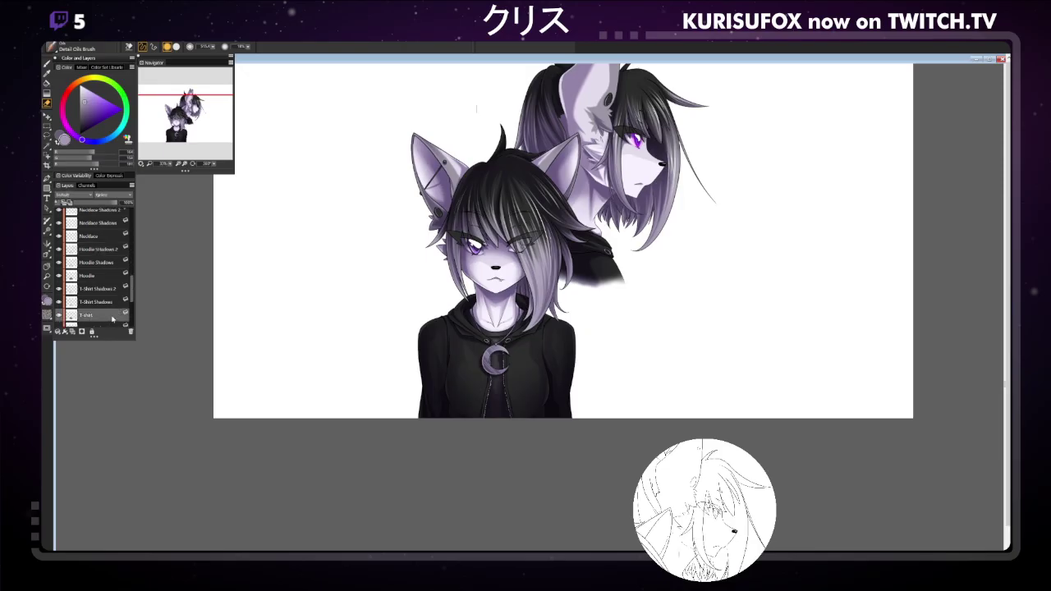
{"action": "left_click_drag", "start_coordinate": [83, 90], "coordinate": [79, 111]}
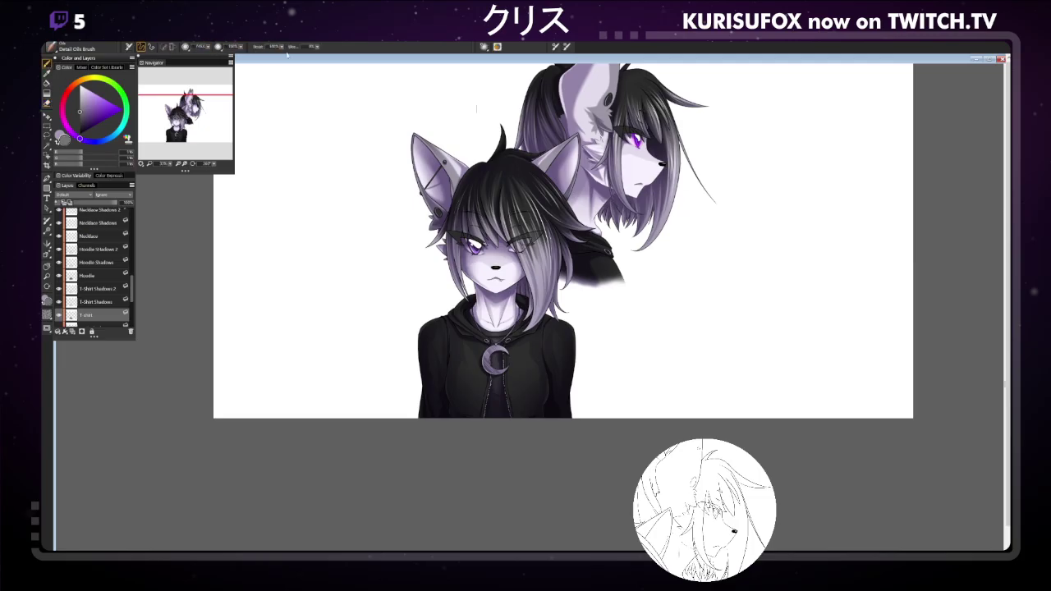
{"action": "left_click_drag", "start_coordinate": [448, 284], "coordinate": [518, 341]}
{"action": "key", "text": "ctrl+z"}
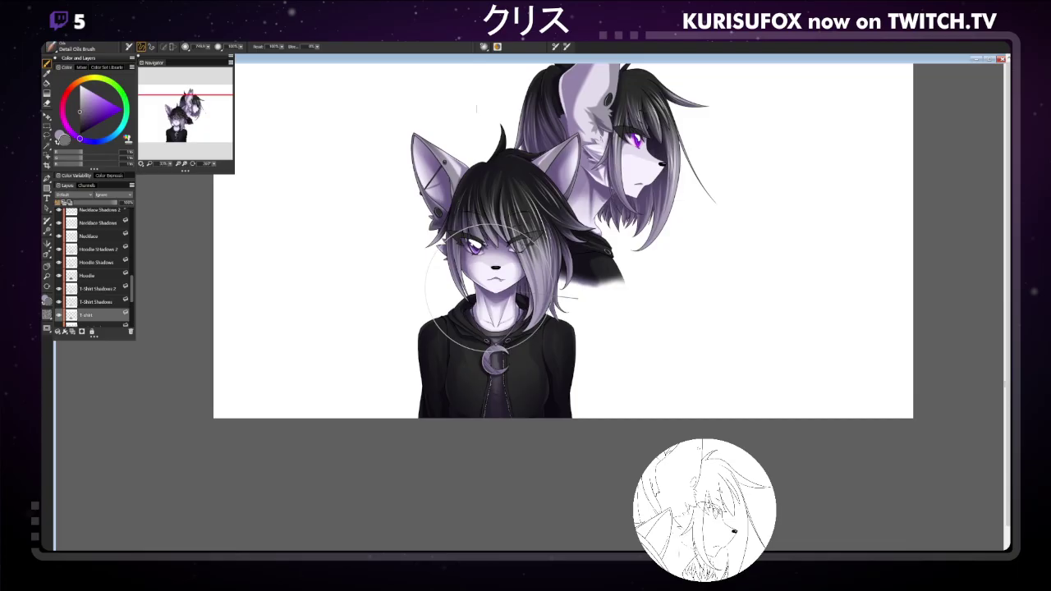
Brush a very dark neutral grey over the front character's Hoodie base layer with the large Detail Oils Brush.
{"action": "scroll", "coordinate": [131, 291], "scroll_direction": "down", "scroll_amount": 1}
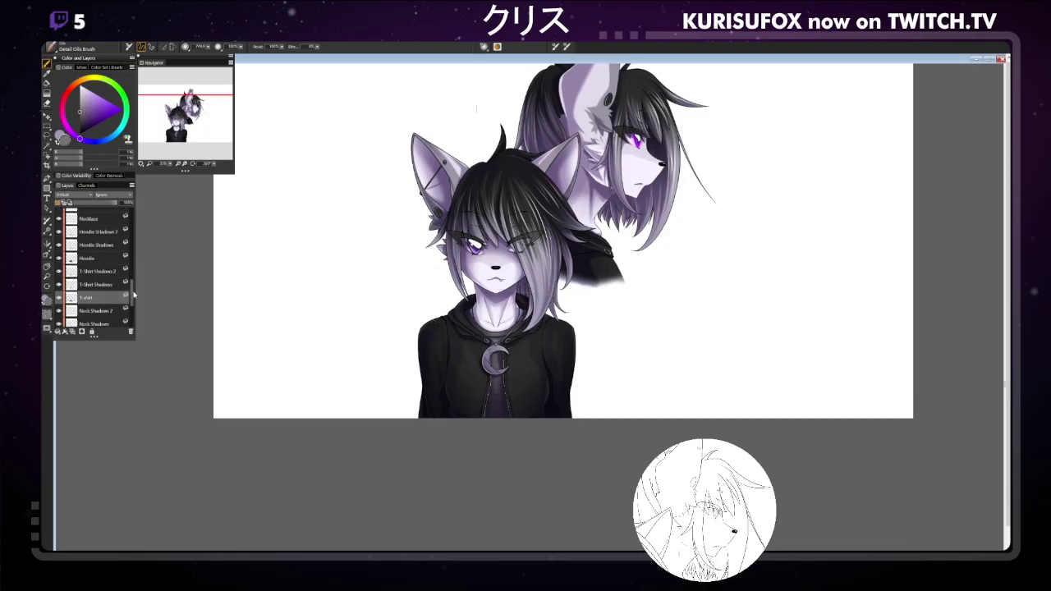
{"action": "left_click", "coordinate": [80, 126]}
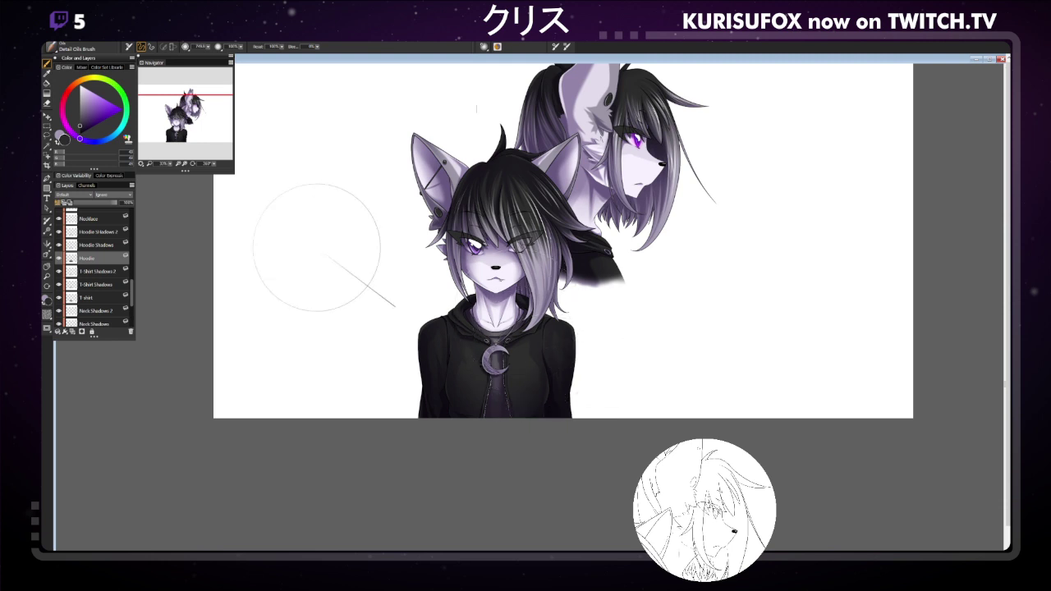
{"action": "left_click_drag", "start_coordinate": [87, 128], "coordinate": [79, 130]}
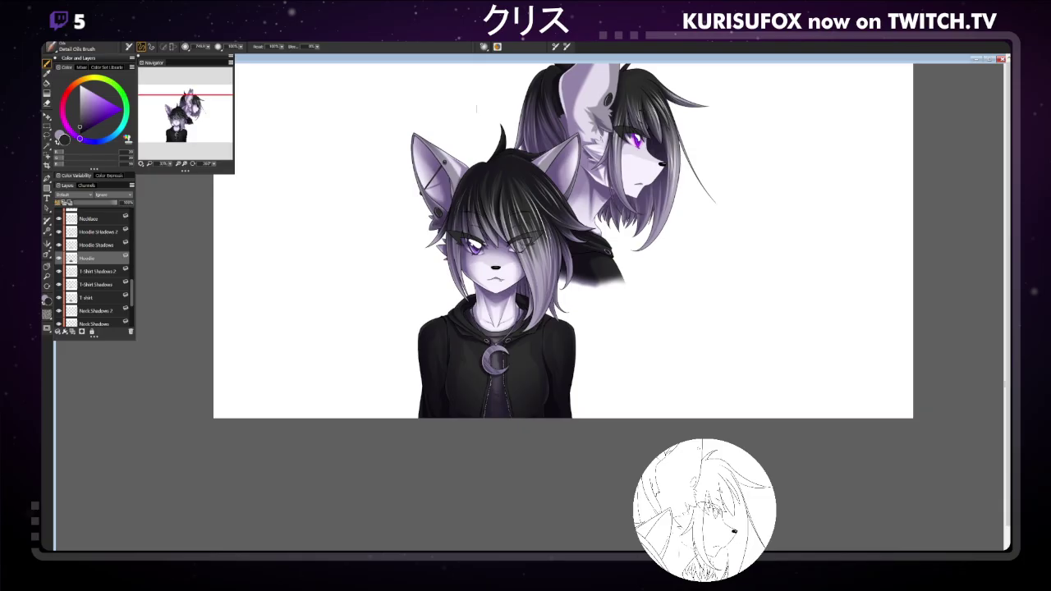
Duplicate the Hoodie Shadows layer and fade the copy's upper shading with a large Eraser.
{"action": "left_click", "coordinate": [98, 245]}
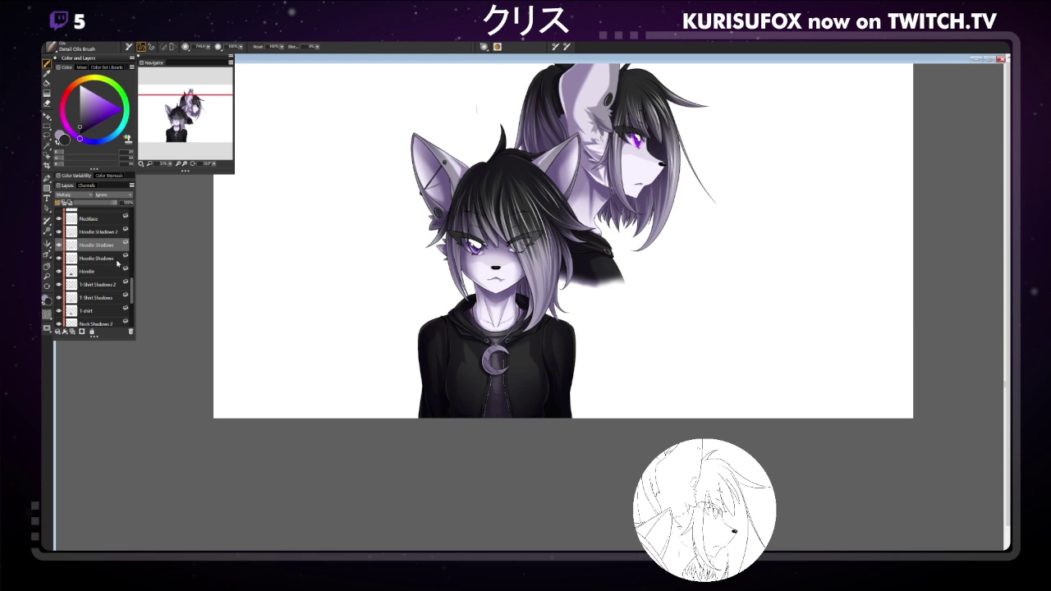
{"action": "left_click", "coordinate": [47, 103]}
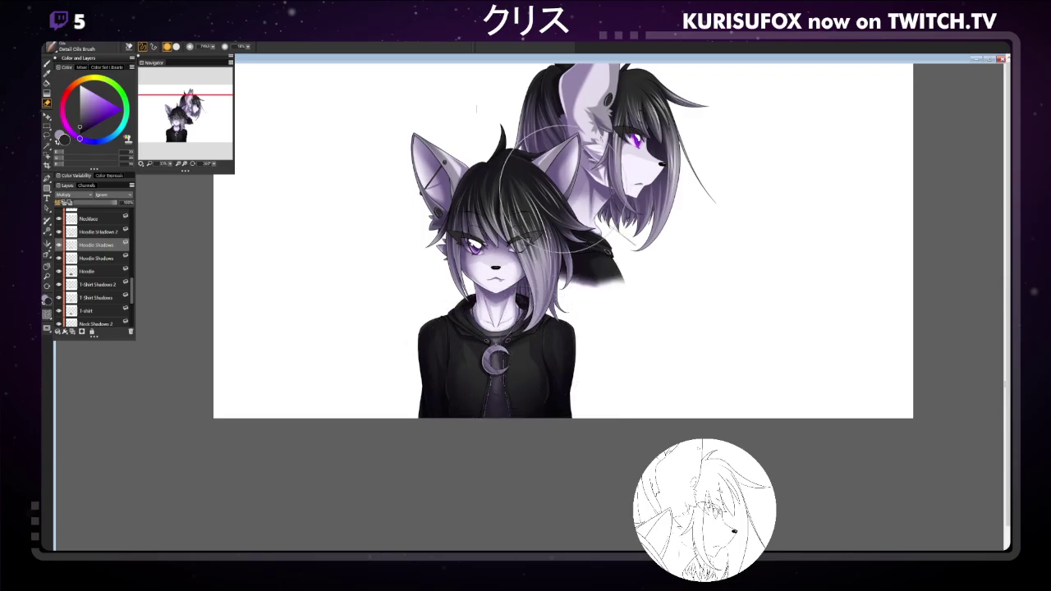
Combine the two Hoodie Shadows layers into one Multiply layer named Hoodie Shadows and save the painting.
{"action": "left_click", "coordinate": [106, 258]}
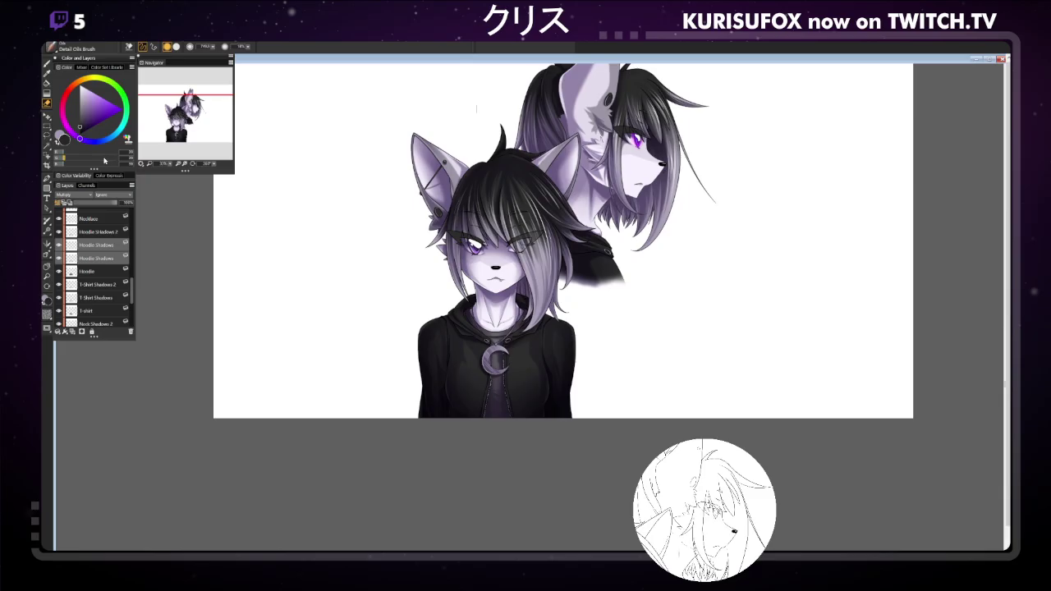
{"action": "key", "text": "ctrl+g"}
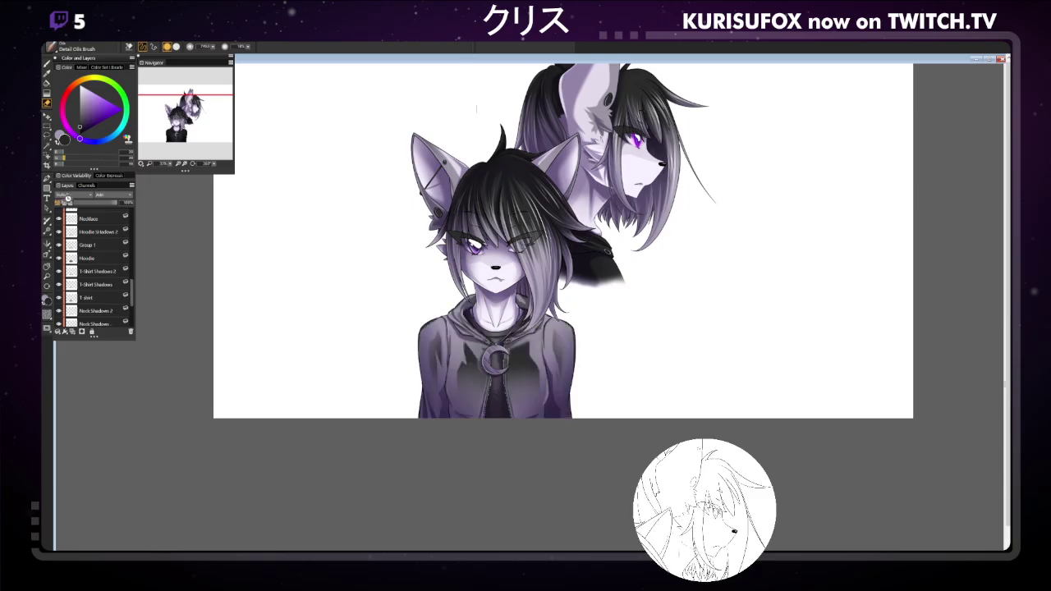
{"action": "left_click", "coordinate": [68, 197]}
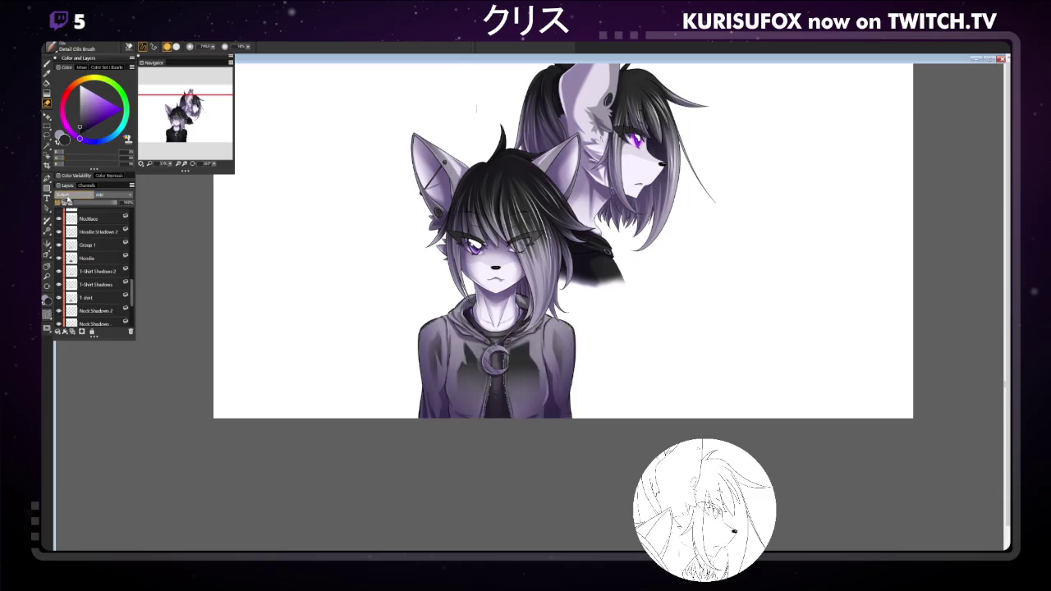
{"action": "double_click", "coordinate": [88, 245]}
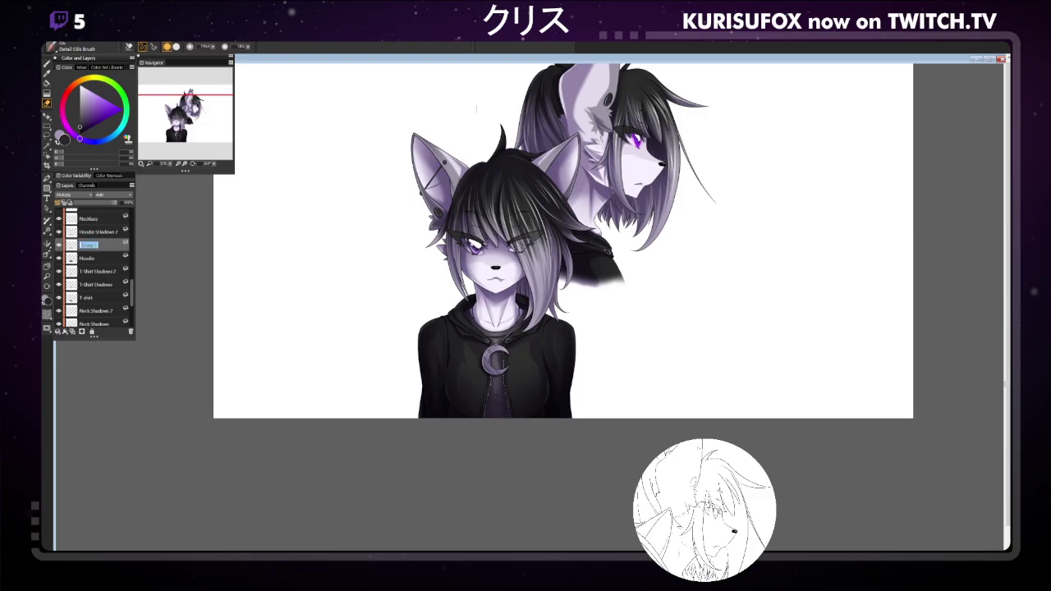
{"action": "type", "text": "Hoodie Shadows"}
{"action": "key", "text": "Return"}
{"action": "key", "text": "ctrl+s"}
Tint the Ears and Hair layers of the Line Art - Front group with a greyish purple sampled from the ear, using a low-opacity brush.
{"action": "left_click_drag", "start_coordinate": [132, 289], "coordinate": [138, 199]}
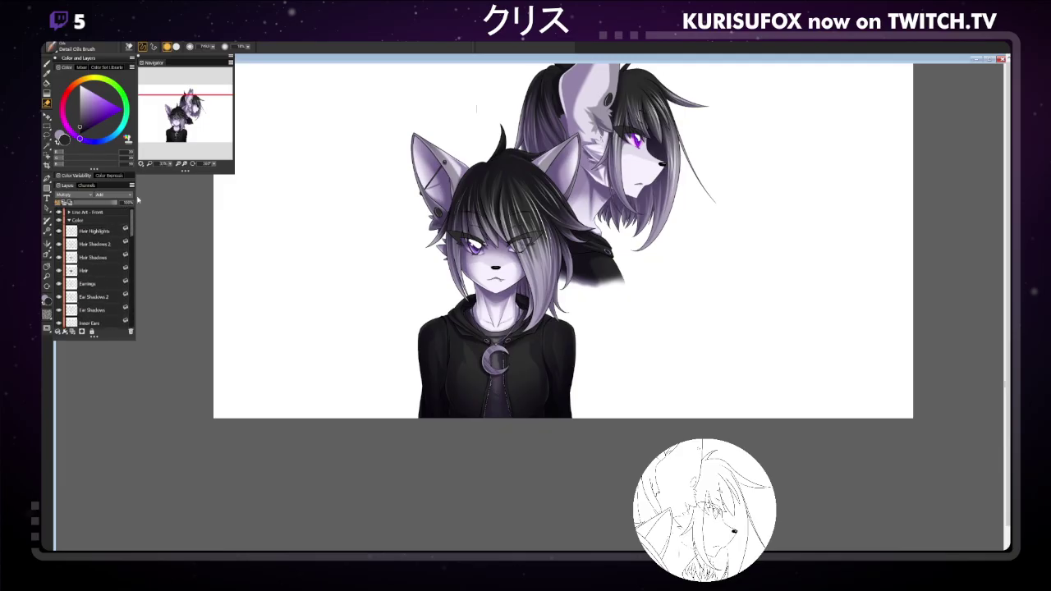
{"action": "left_click", "coordinate": [69, 213]}
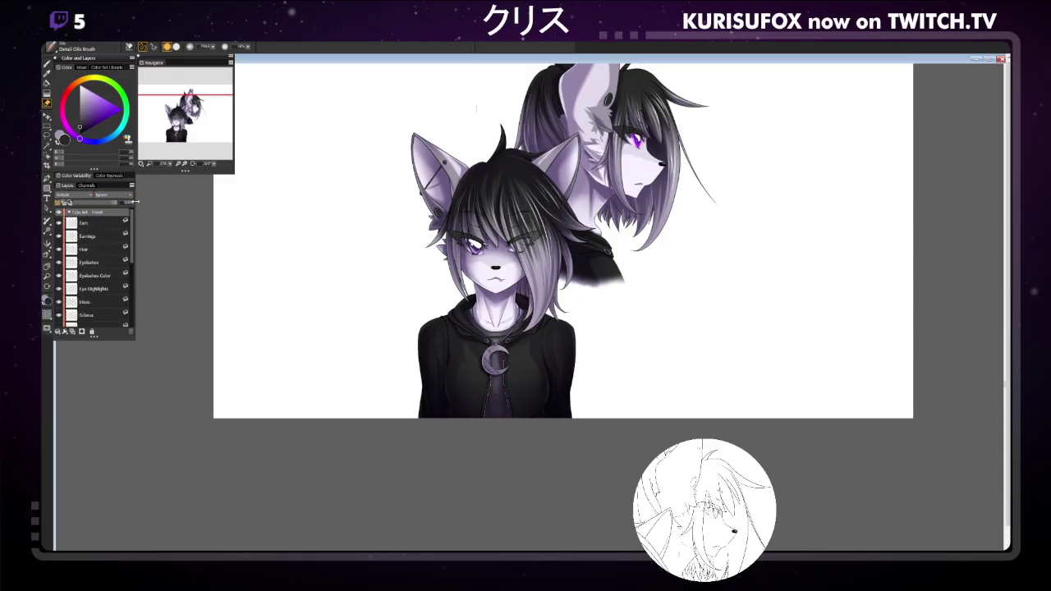
{"action": "left_click", "coordinate": [113, 223]}
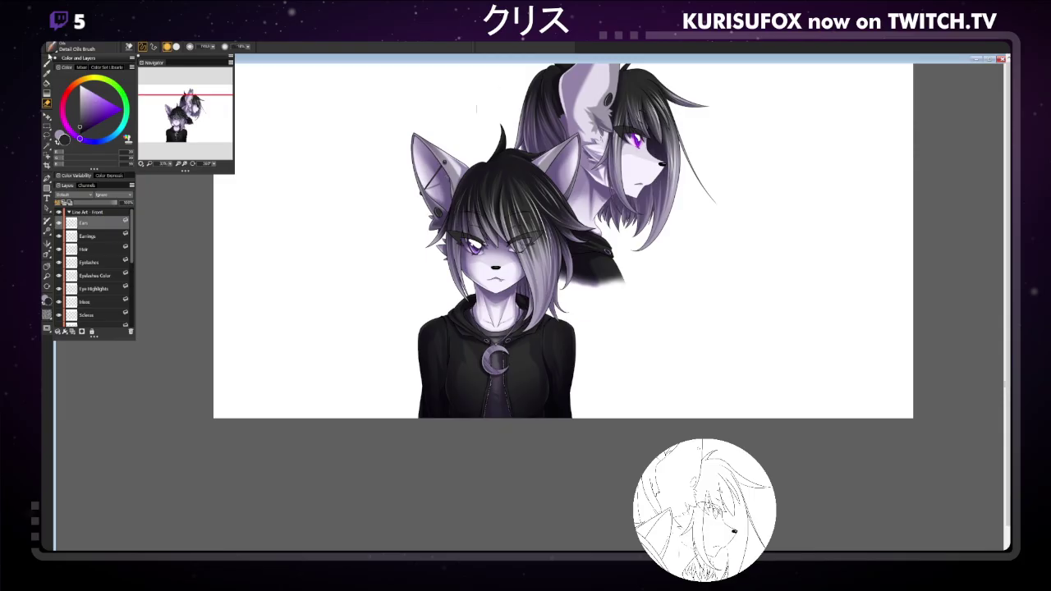
{"action": "key", "text": "p"}
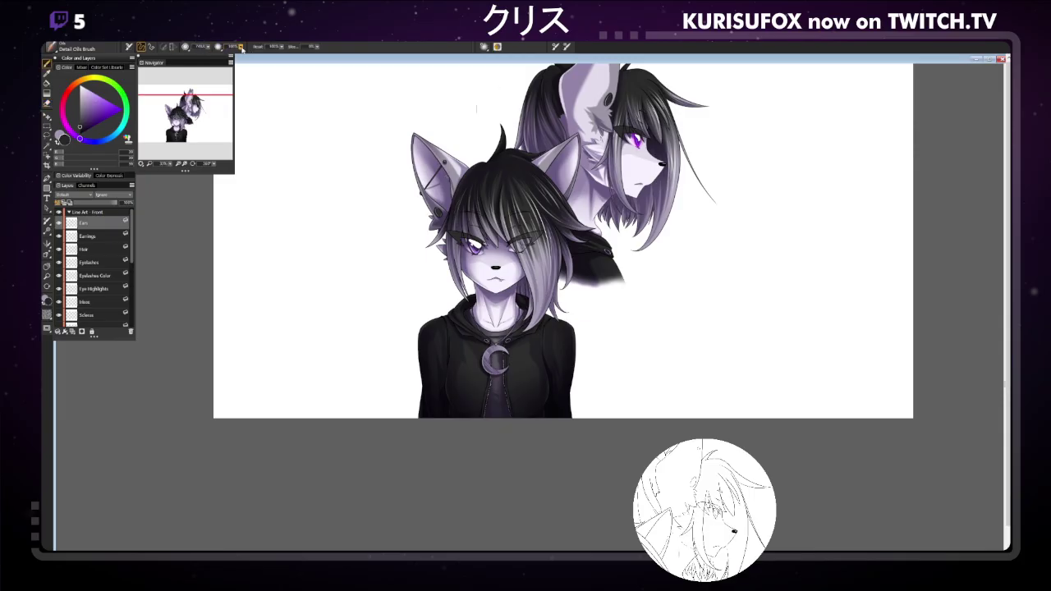
{"action": "key", "text": "5"}
{"action": "left_click", "coordinate": [452, 179], "text": "alt"}
{"action": "key", "text": "5"}
{"action": "left_click", "coordinate": [110, 248]}
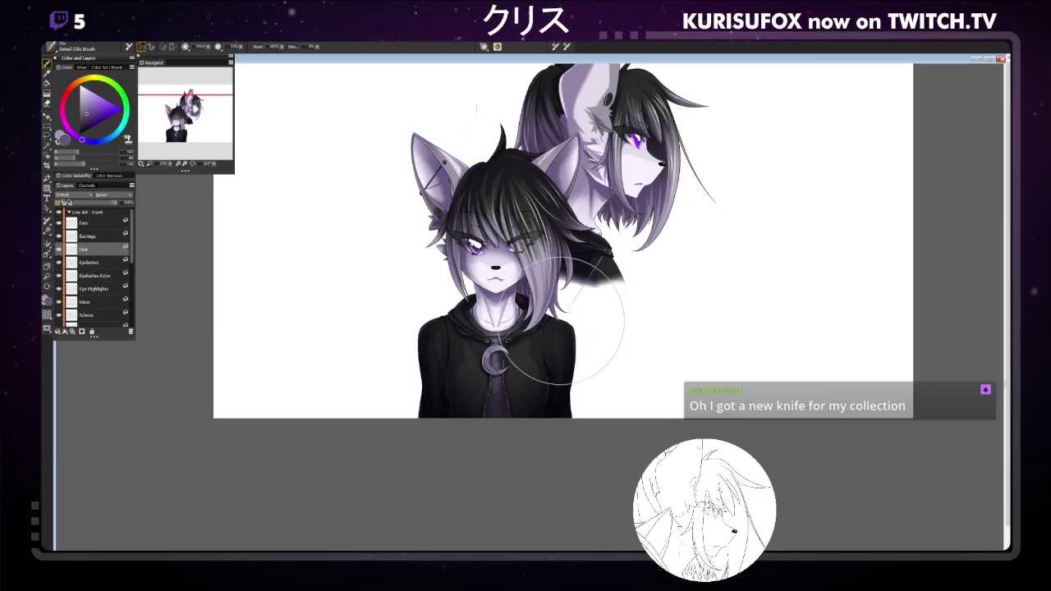
{"action": "left_click_drag", "start_coordinate": [575, 206], "coordinate": [538, 220]}
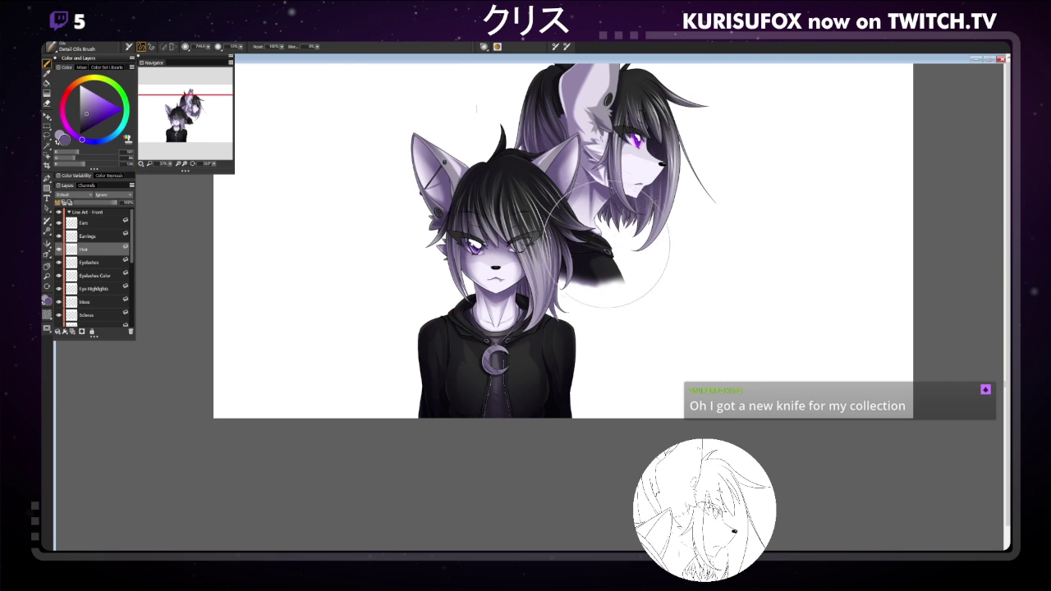
Work through the front character's eye line art layers and tint the irises with a purple sampled from the eye.
{"action": "left_click", "coordinate": [104, 263]}
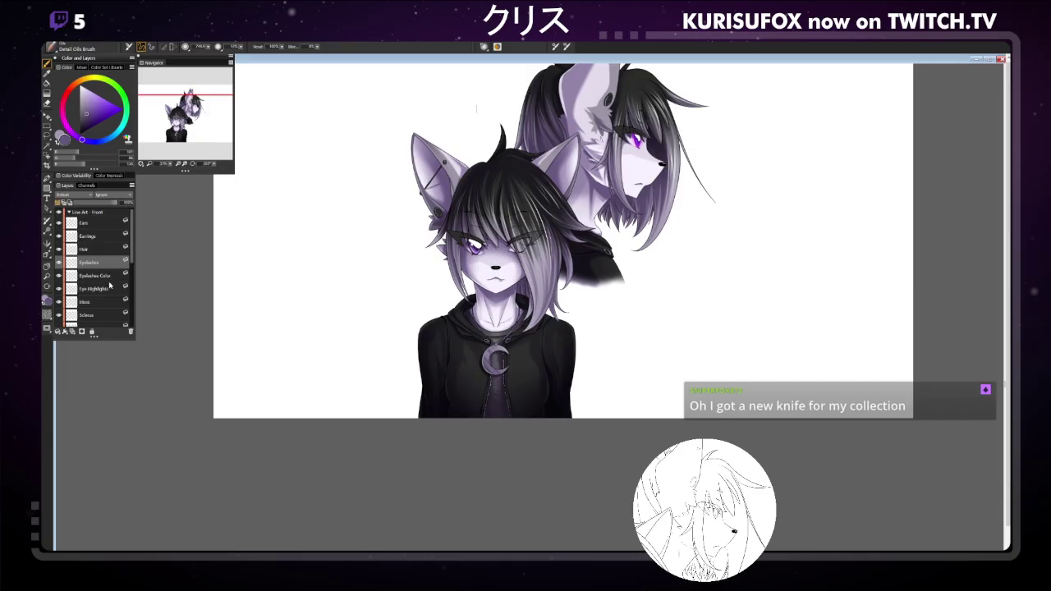
{"action": "left_click", "coordinate": [109, 287]}
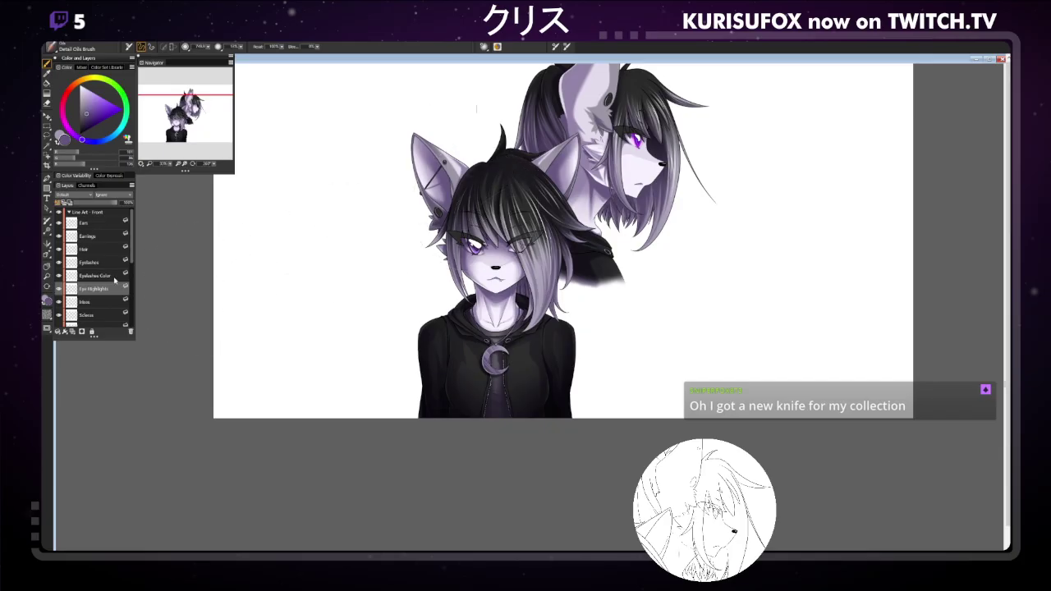
{"action": "left_click", "coordinate": [89, 262]}
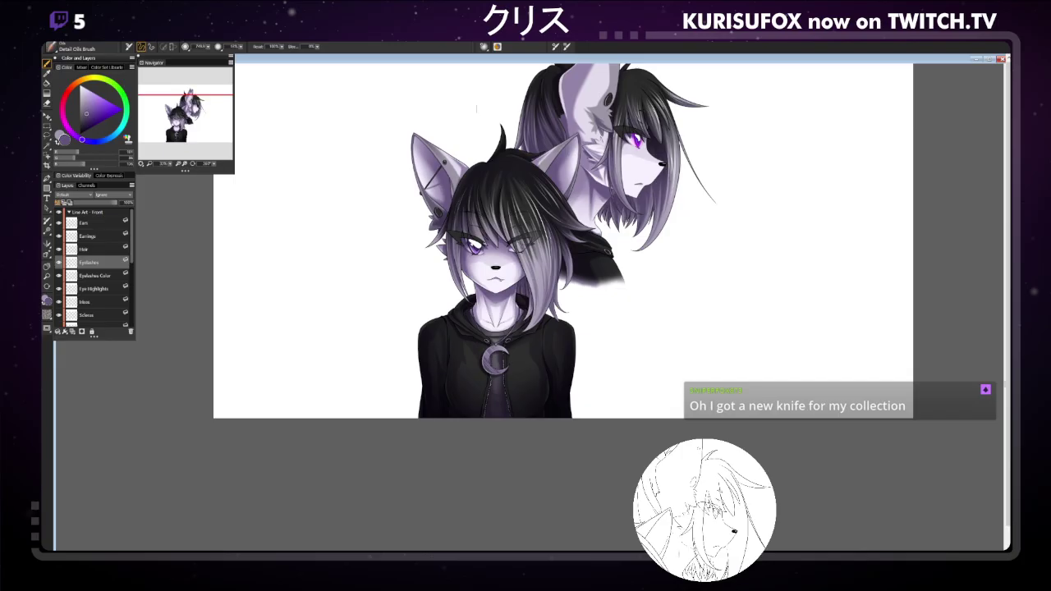
{"action": "left_click", "coordinate": [90, 302]}
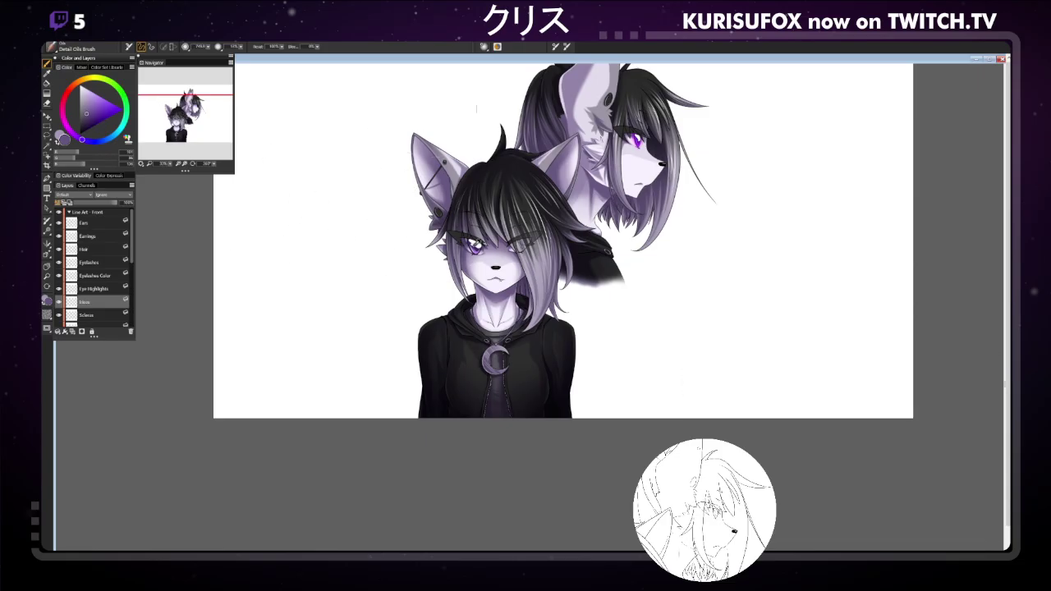
{"action": "left_click", "coordinate": [478, 243], "text": "alt"}
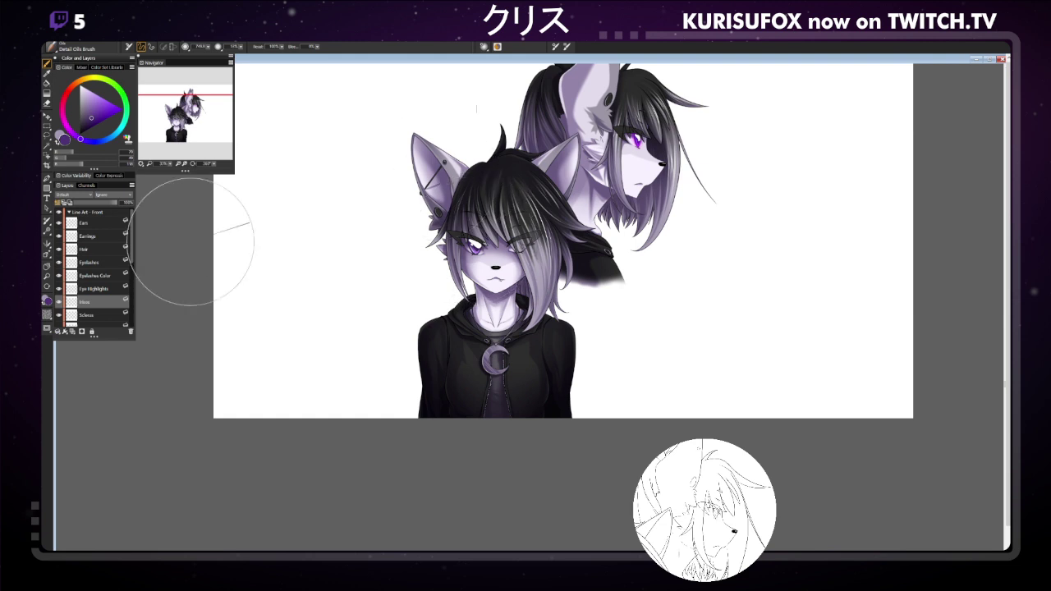
Toggle the Scleras line art layer's visibility to check its effect and delete the layer.
{"action": "left_click", "coordinate": [108, 318]}
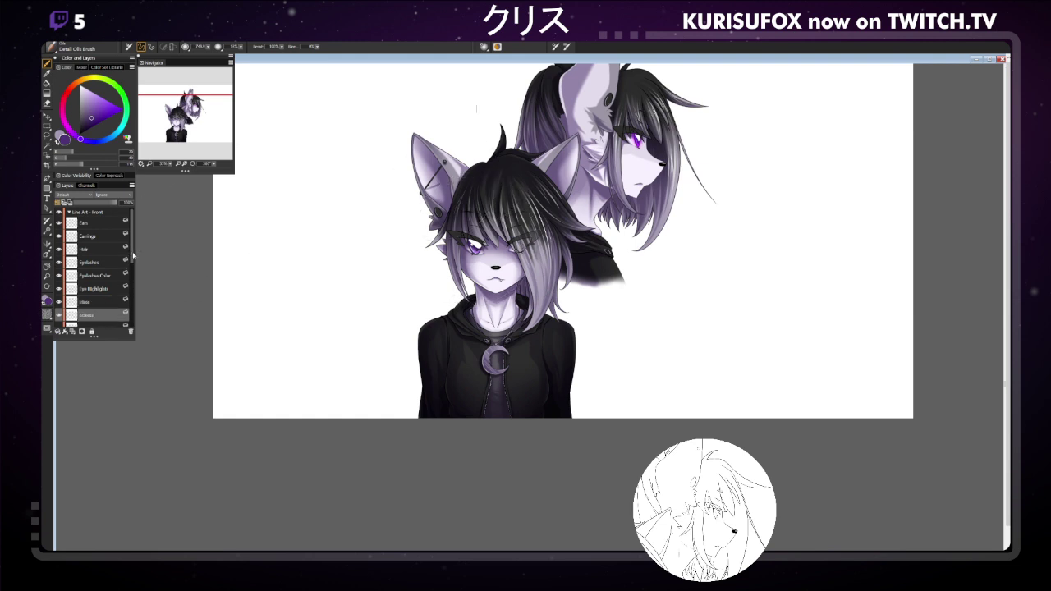
{"action": "left_click_drag", "start_coordinate": [134, 254], "coordinate": [133, 268]}
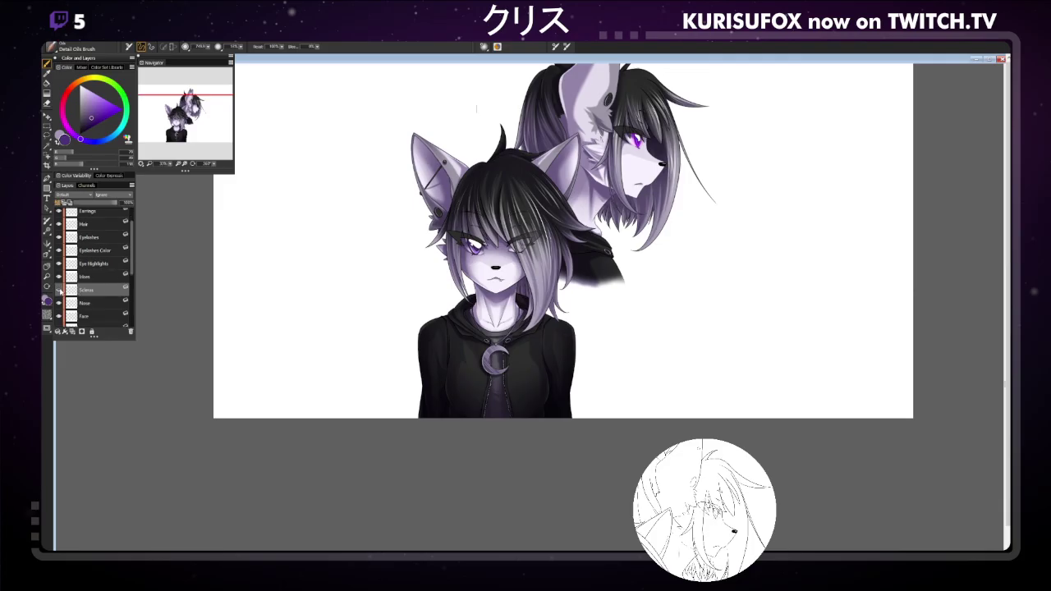
{"action": "left_click", "coordinate": [131, 331]}
{"action": "left_click", "coordinate": [58, 291]}
{"action": "left_click", "coordinate": [59, 291]}
{"action": "left_click", "coordinate": [58, 291]}
{"action": "left_click", "coordinate": [59, 291]}
Tint the Face line art with a slightly lighter version of the greyish purple sampled from the face's shading.
{"action": "left_click", "coordinate": [89, 305]}
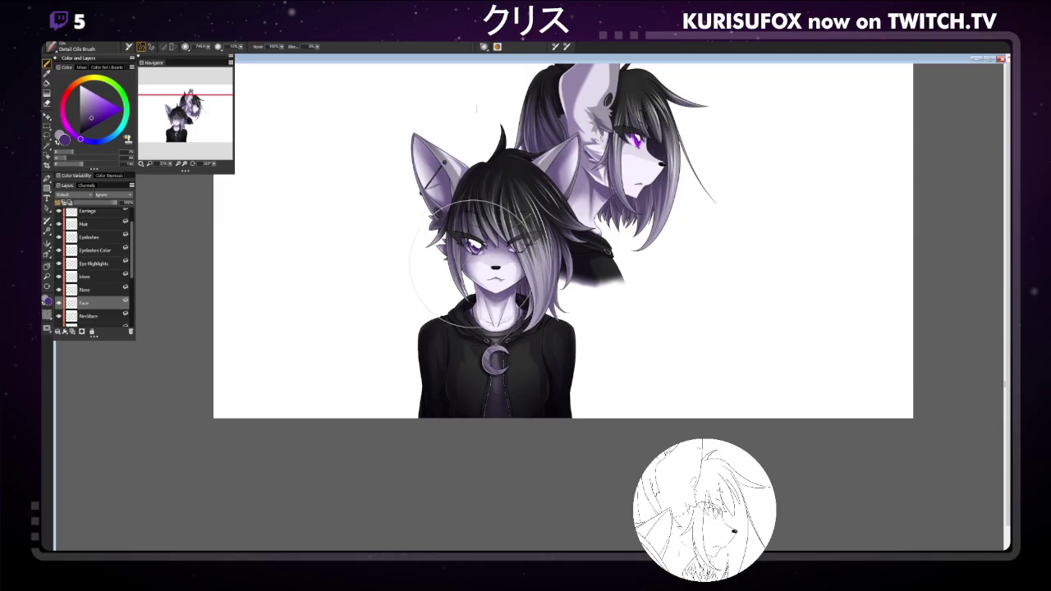
{"action": "left_click", "coordinate": [113, 317]}
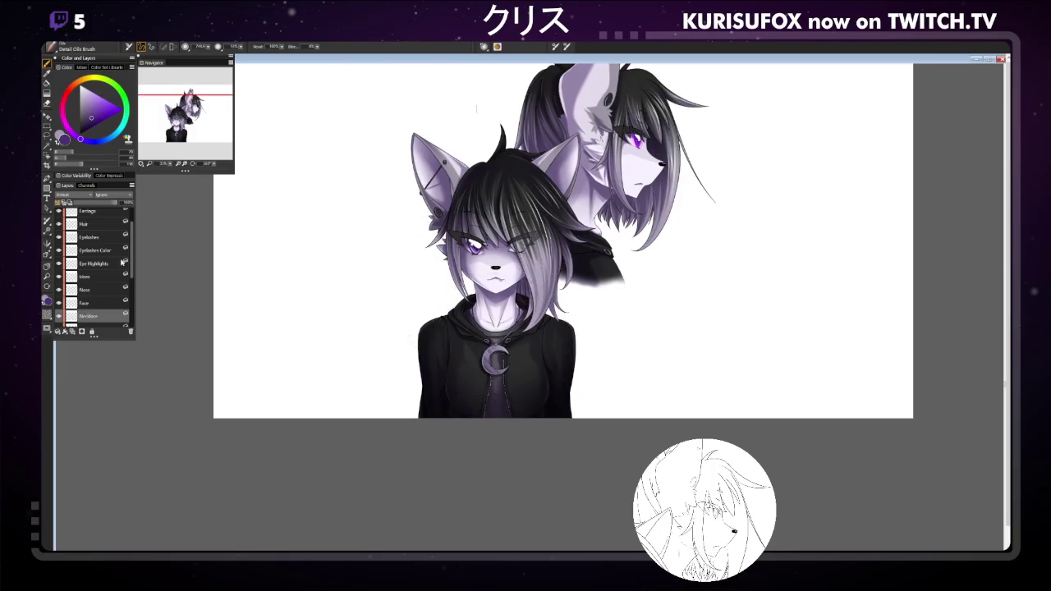
{"action": "left_click_drag", "start_coordinate": [133, 261], "coordinate": [132, 279]}
{"action": "left_click", "coordinate": [111, 302]}
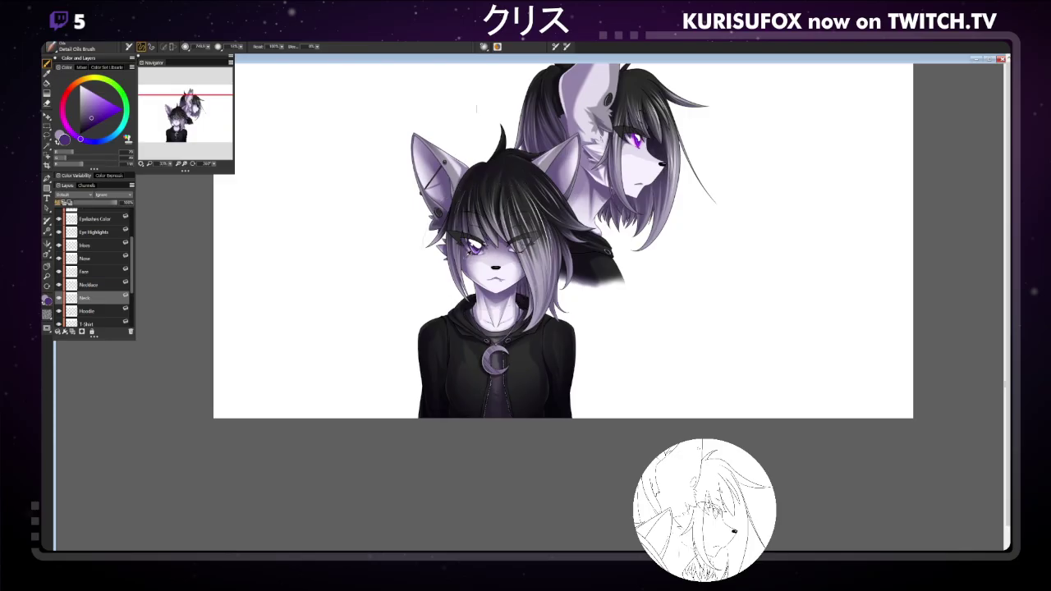
{"action": "left_click", "coordinate": [471, 256], "text": "alt"}
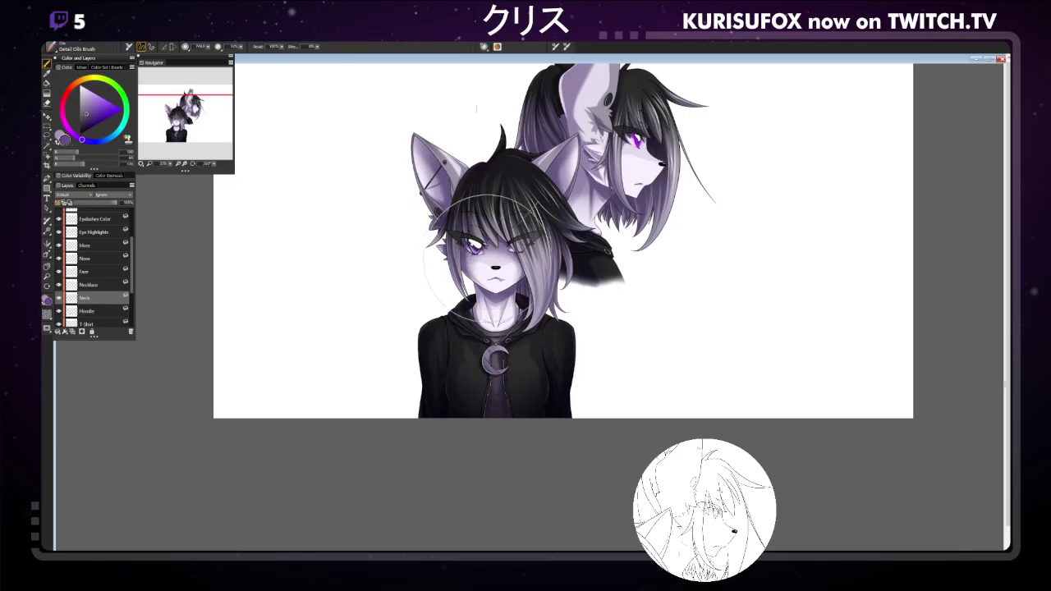
{"action": "left_click", "coordinate": [105, 276]}
{"action": "left_click", "coordinate": [87, 112]}
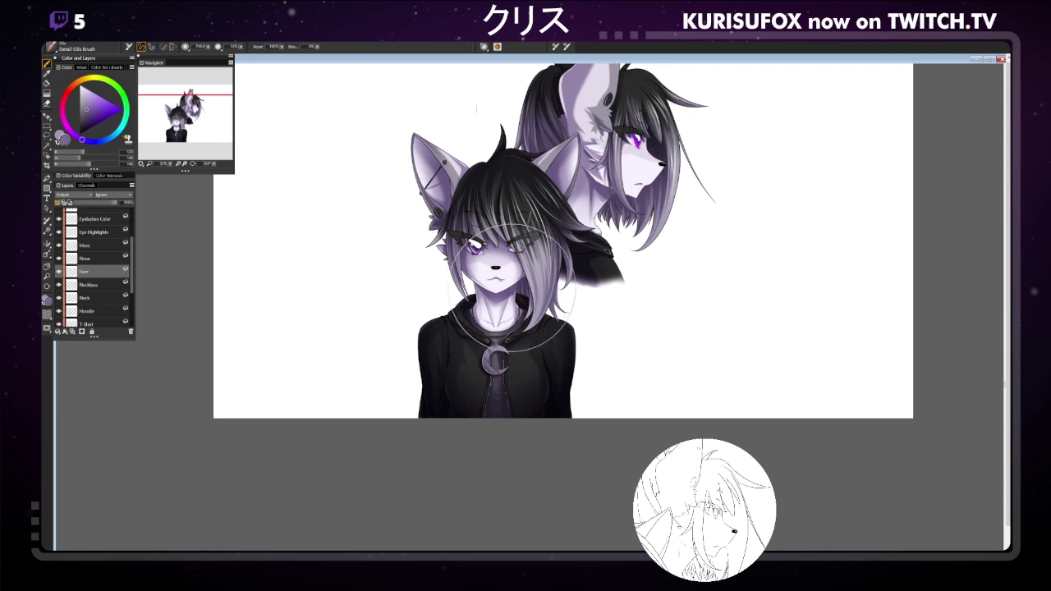
Tint the Necklace and Neck line art layers, using a lighter shade of the greyish purple for the neck.
{"action": "left_click", "coordinate": [111, 284]}
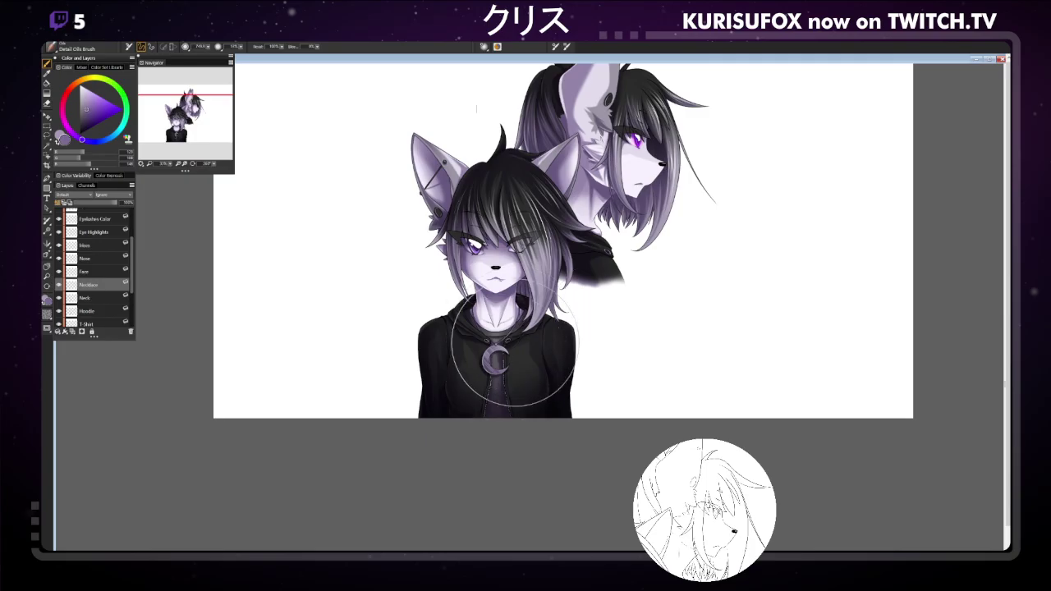
{"action": "key", "text": "["}
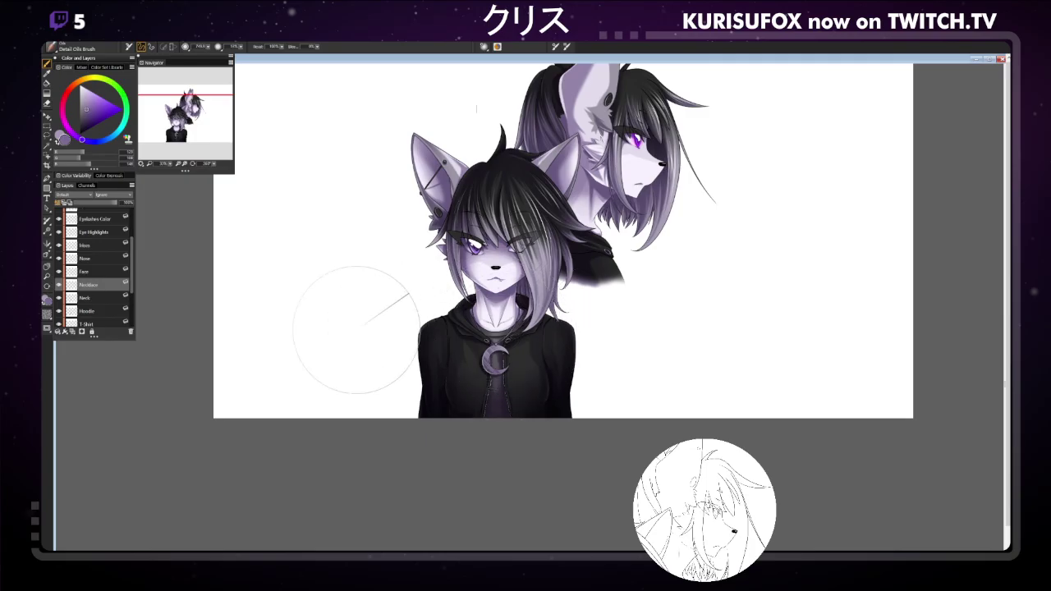
{"action": "left_click", "coordinate": [111, 298]}
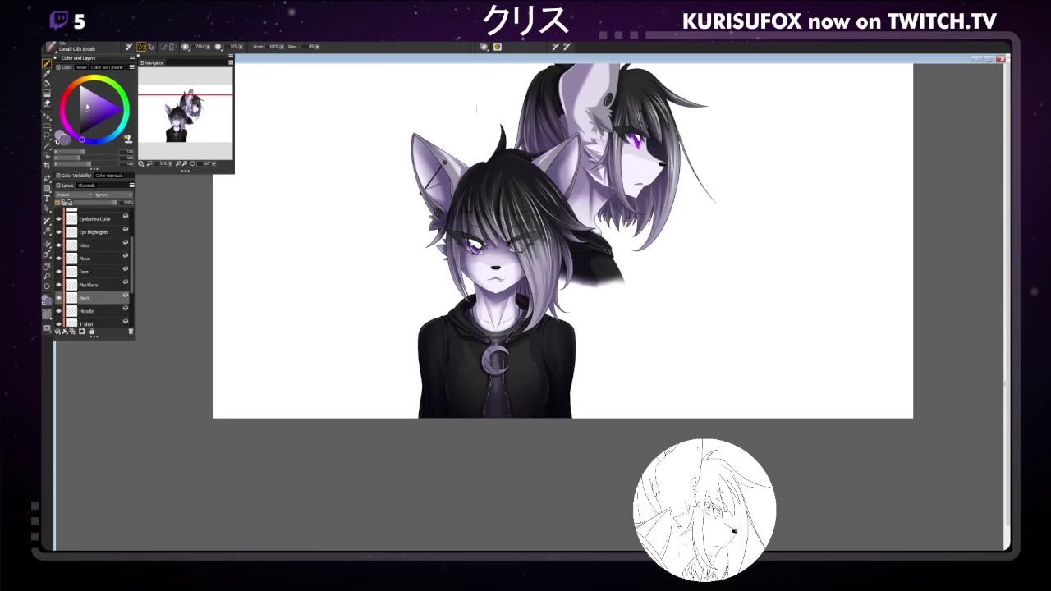
{"action": "left_click", "coordinate": [86, 101]}
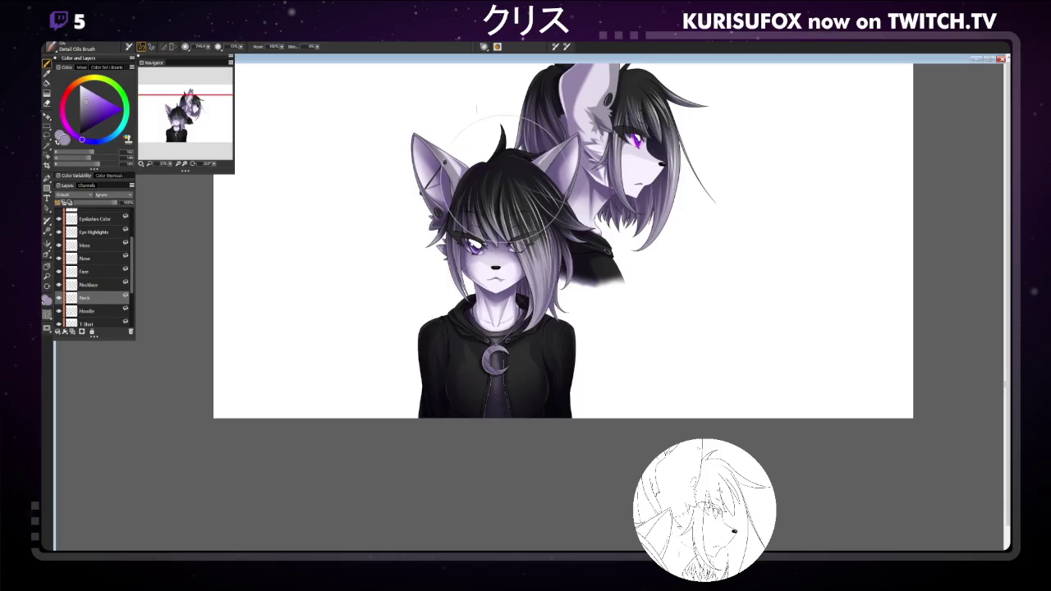
Tint the T-Shirt line art with a dark greyish purple sampled near the collar and save the painting.
{"action": "left_click", "coordinate": [97, 322]}
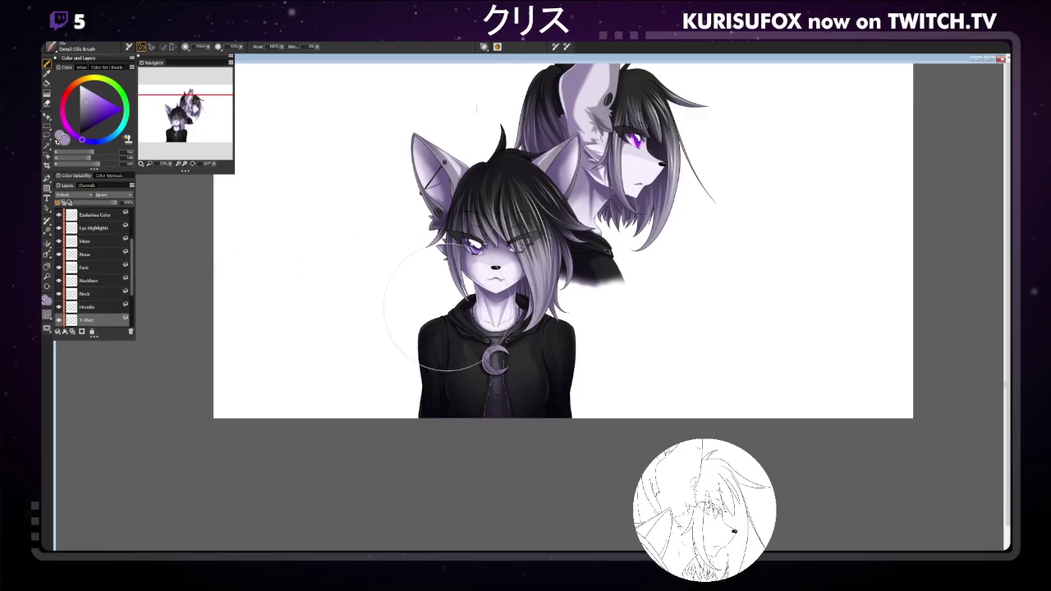
{"action": "left_click", "coordinate": [474, 310], "text": "alt"}
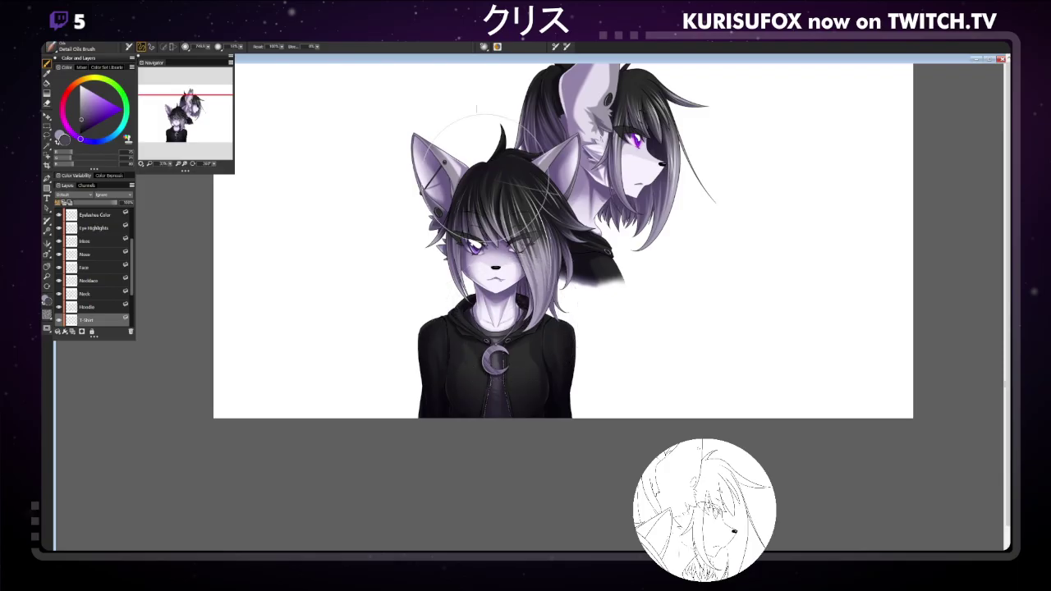
{"action": "scroll", "coordinate": [132, 271], "scroll_direction": "down", "scroll_amount": 2}
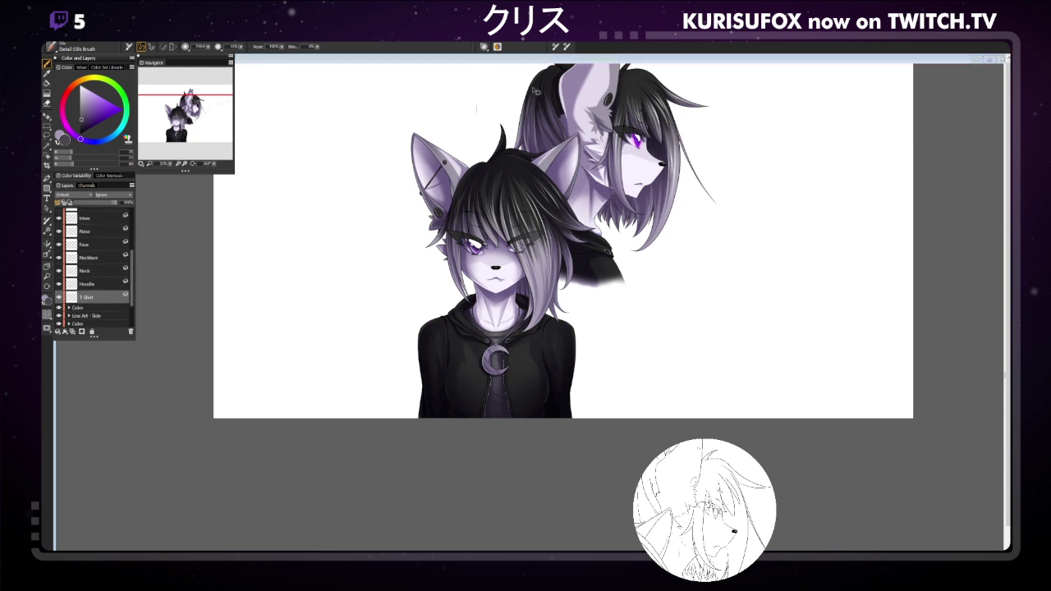
{"action": "key", "text": "ctrl+minus"}
{"action": "key", "text": "ctrl+minus"}
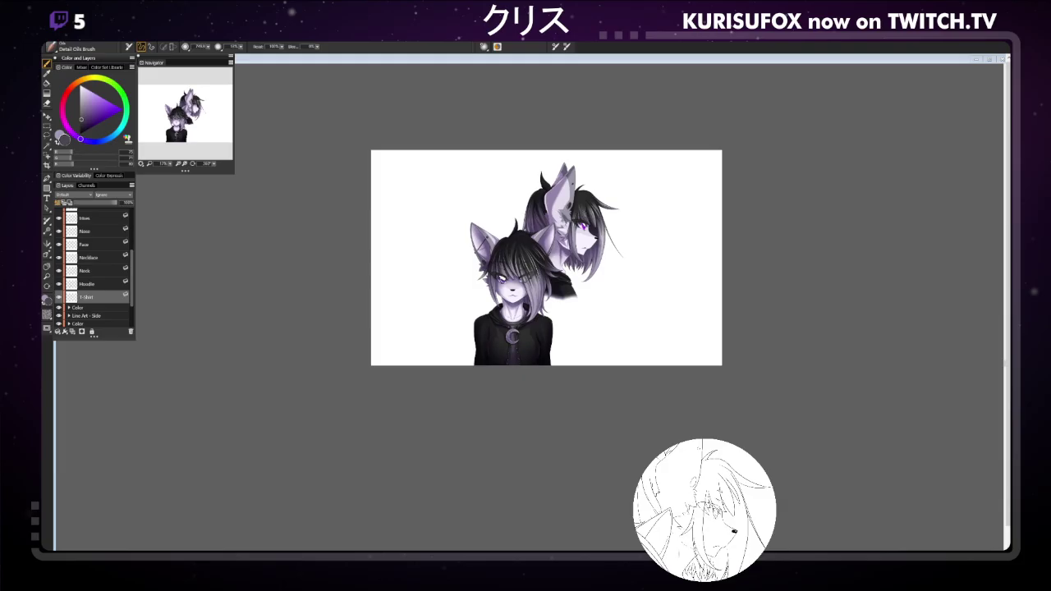
{"action": "key", "text": "ctrl+plus"}
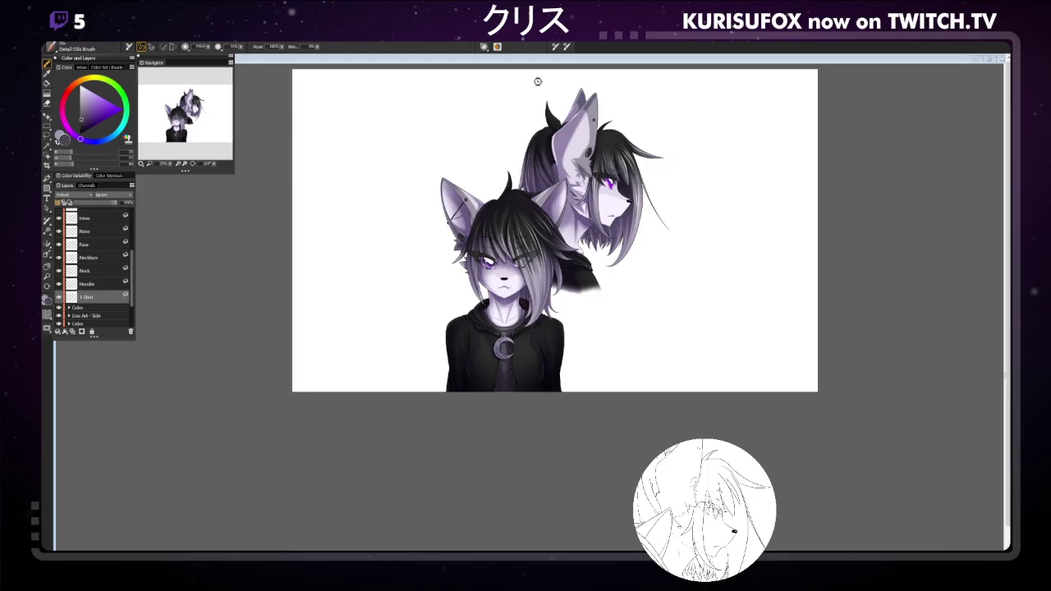
{"action": "key", "text": "ctrl+s"}
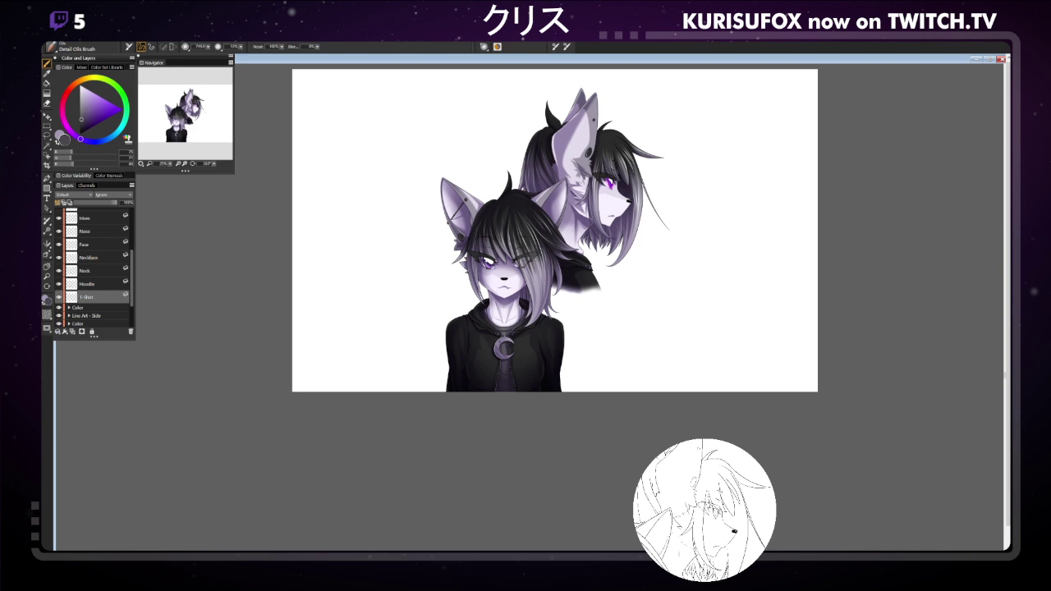
Collapse the Line Art - Front group, add a new layer beneath the character groups and fill it with dark grey.
{"action": "scroll", "coordinate": [132, 280], "scroll_direction": "up", "scroll_amount": 1}
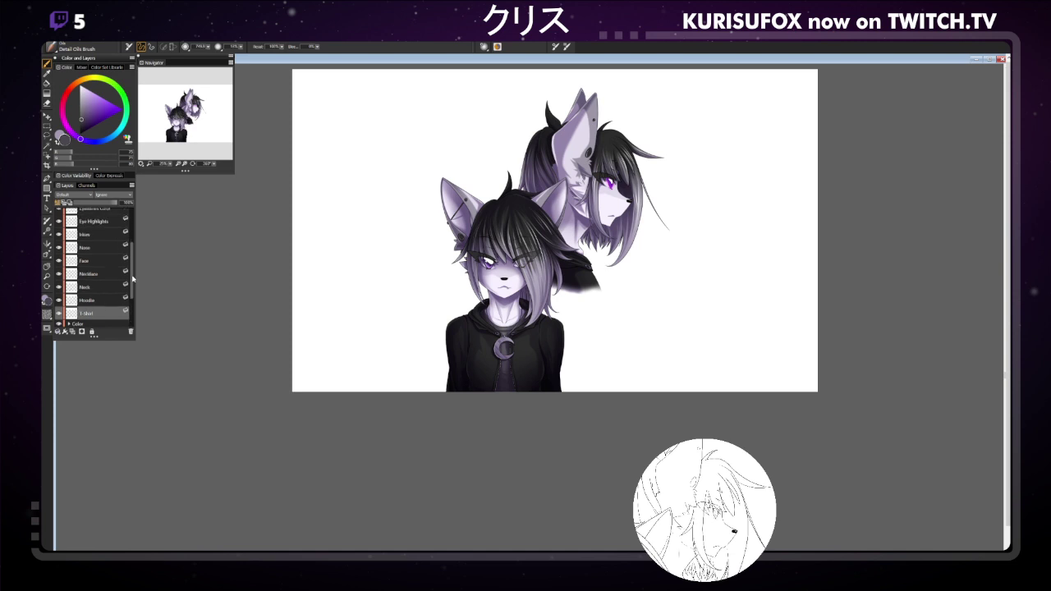
{"action": "scroll", "coordinate": [132, 280], "scroll_direction": "up", "scroll_amount": 5}
{"action": "left_click", "coordinate": [93, 211]}
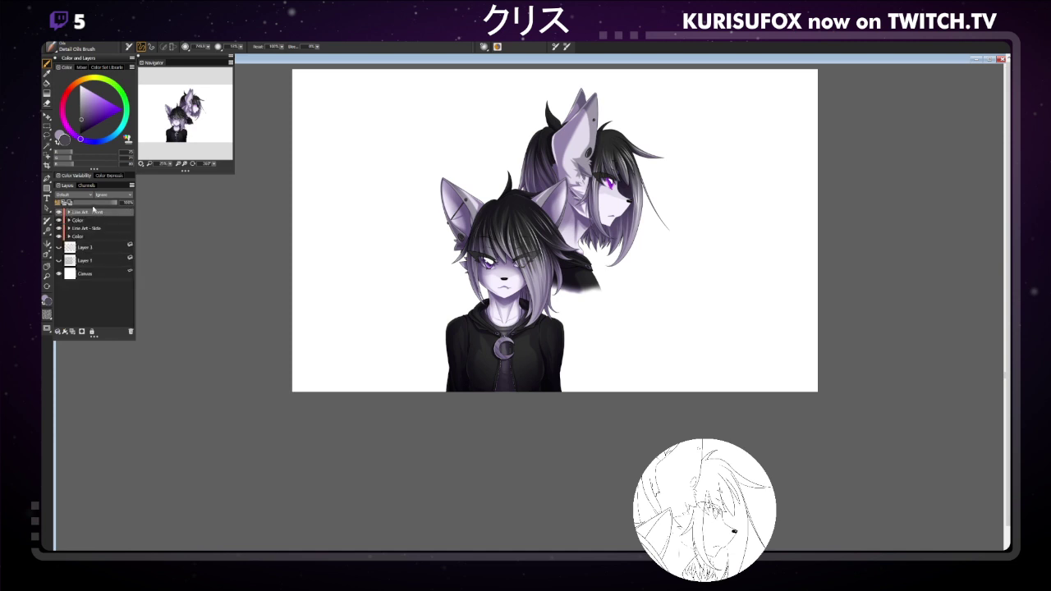
{"action": "left_click", "coordinate": [84, 250]}
{"action": "left_click", "coordinate": [72, 332]}
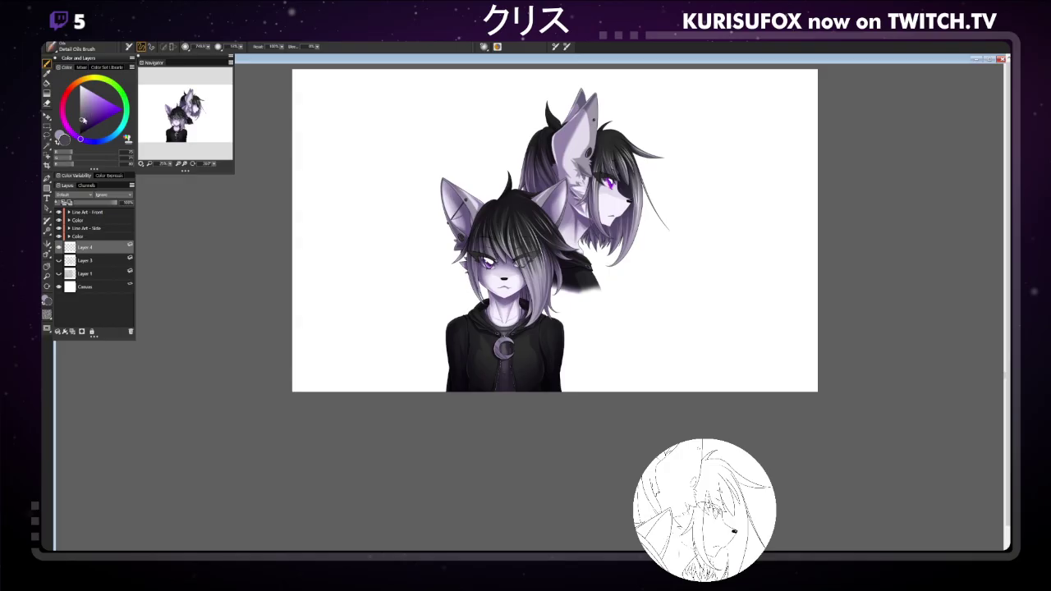
{"action": "mouse_move", "coordinate": [82, 120]}
{"action": "left_mouse_down"}
{"action": "mouse_move", "coordinate": [74, 143]}
{"action": "mouse_move", "coordinate": [69, 128]}
{"action": "left_mouse_up"}
{"action": "key", "text": "g"}
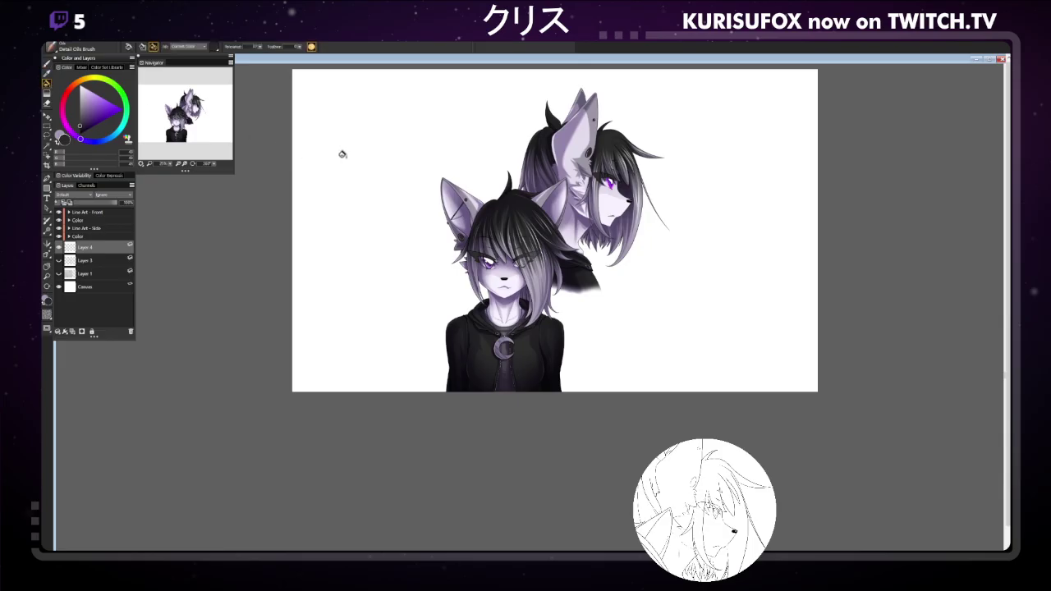
{"action": "left_click", "coordinate": [346, 155]}
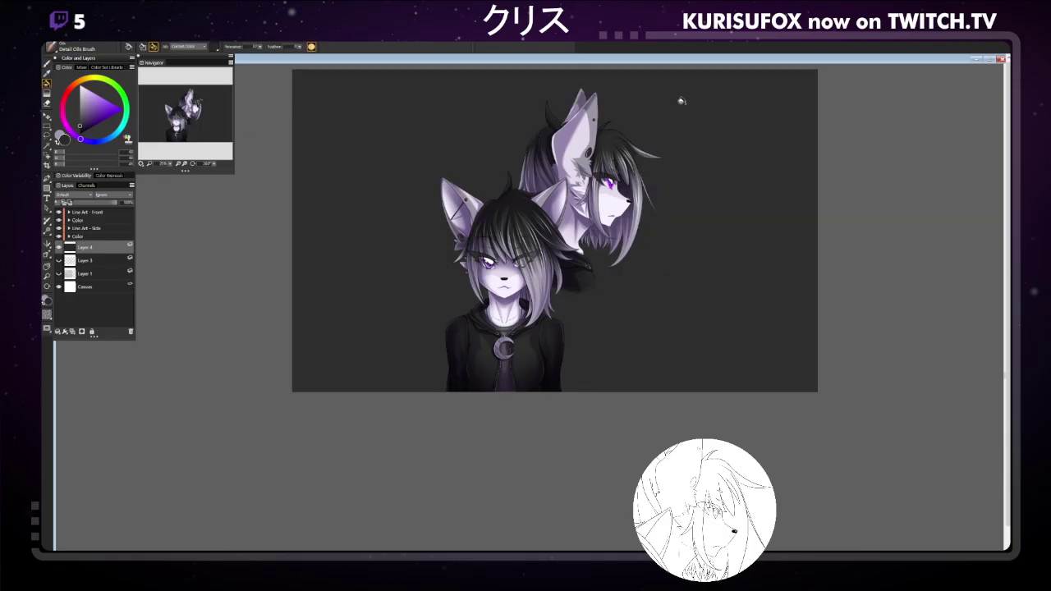
Apply a vertical gradient to the backdrop layer from muted dark blue at the top to dark grey at the bottom.
{"action": "left_click", "coordinate": [48, 94]}
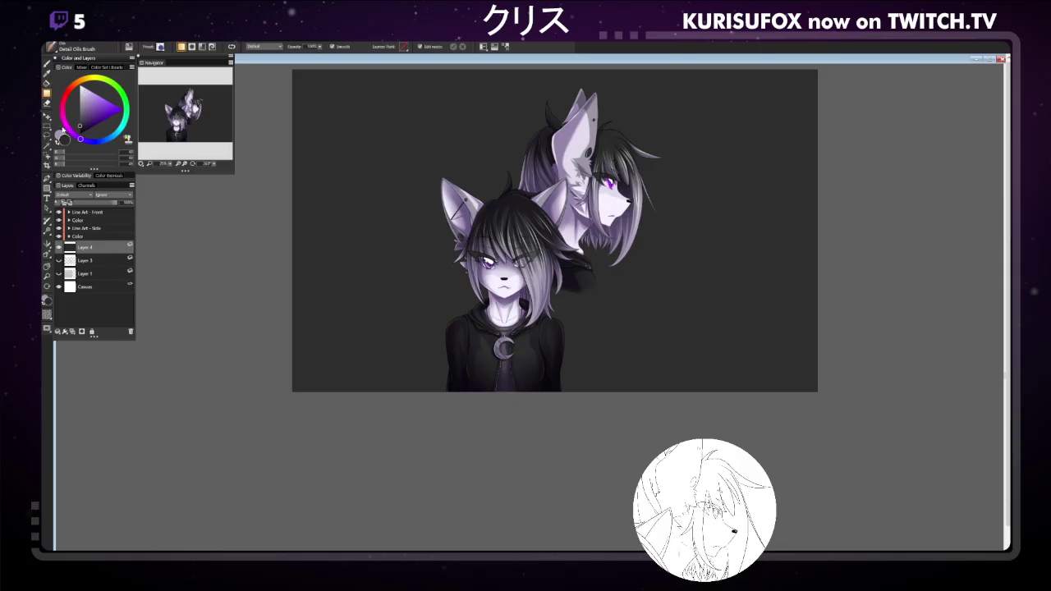
{"action": "left_click", "coordinate": [59, 136]}
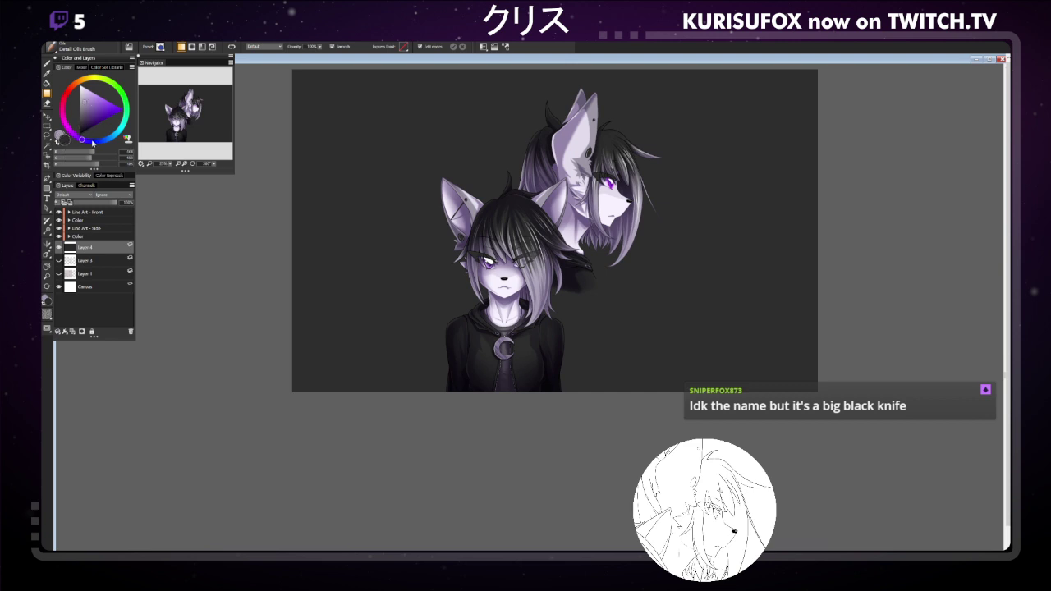
{"action": "left_click", "coordinate": [91, 143]}
{"action": "left_click", "coordinate": [91, 123]}
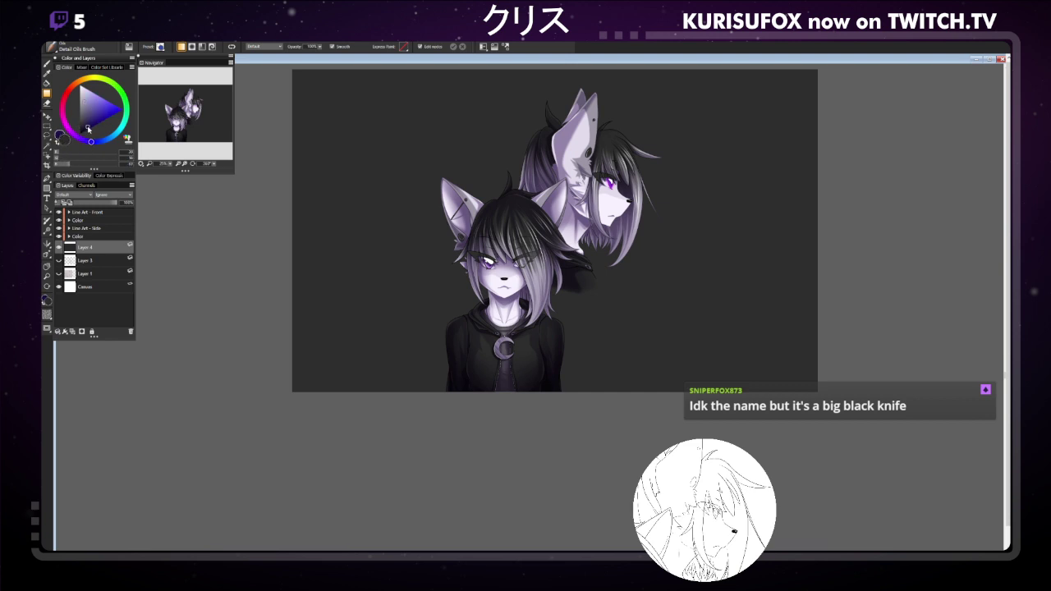
{"action": "left_click", "coordinate": [88, 121]}
{"action": "mouse_move", "coordinate": [396, 86]}
{"action": "left_mouse_down"}
{"action": "mouse_move", "coordinate": [399, 312]}
{"action": "mouse_move", "coordinate": [406, 296]}
{"action": "left_mouse_up"}
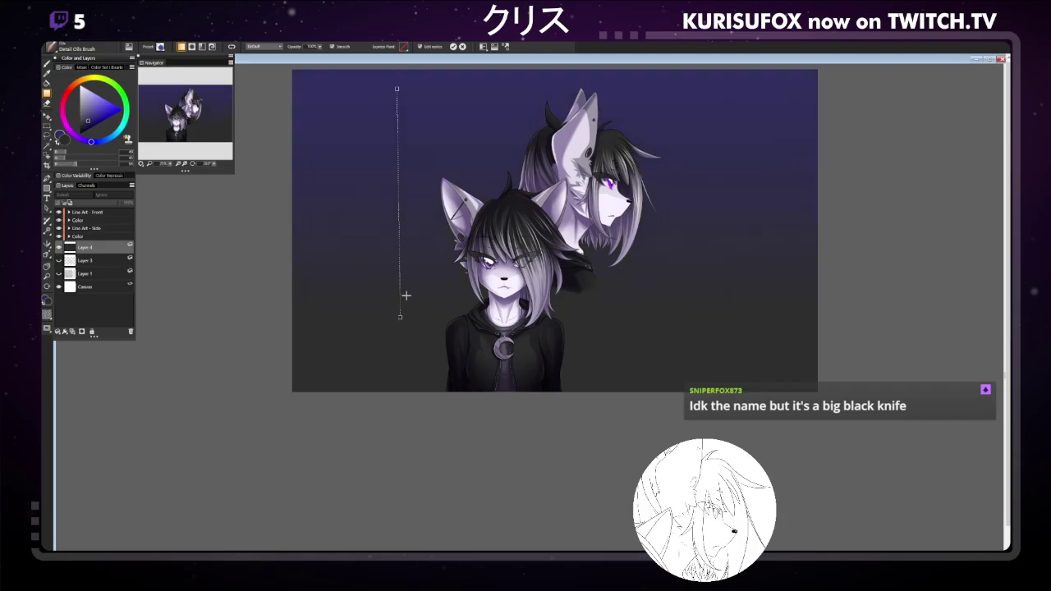
Darken the gradient's two colours to a deep navy at the top fading into near-black blue at the bottom.
{"action": "left_click", "coordinate": [80, 128]}
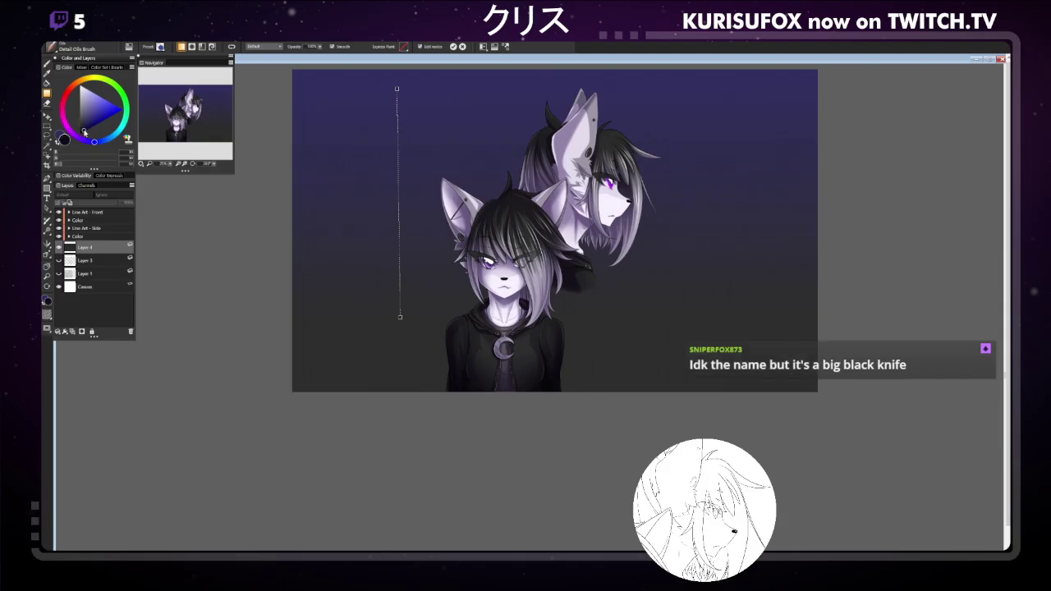
{"action": "left_click", "coordinate": [83, 129]}
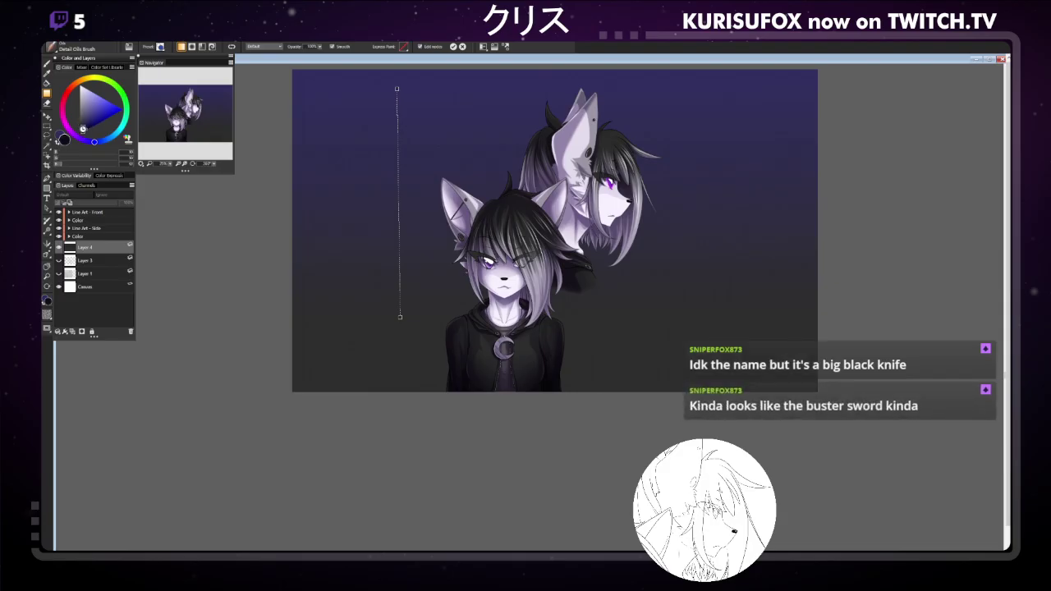
{"action": "left_click", "coordinate": [85, 126]}
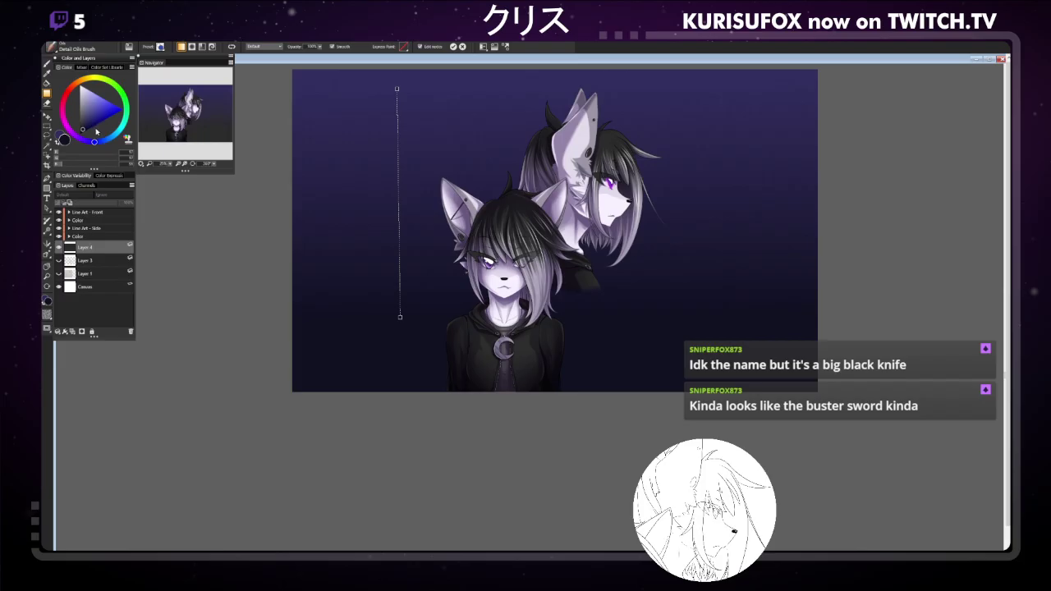
{"action": "left_click", "coordinate": [90, 119]}
{"action": "left_click_drag", "start_coordinate": [86, 122], "coordinate": [86, 126]}
{"action": "left_click", "coordinate": [85, 125]}
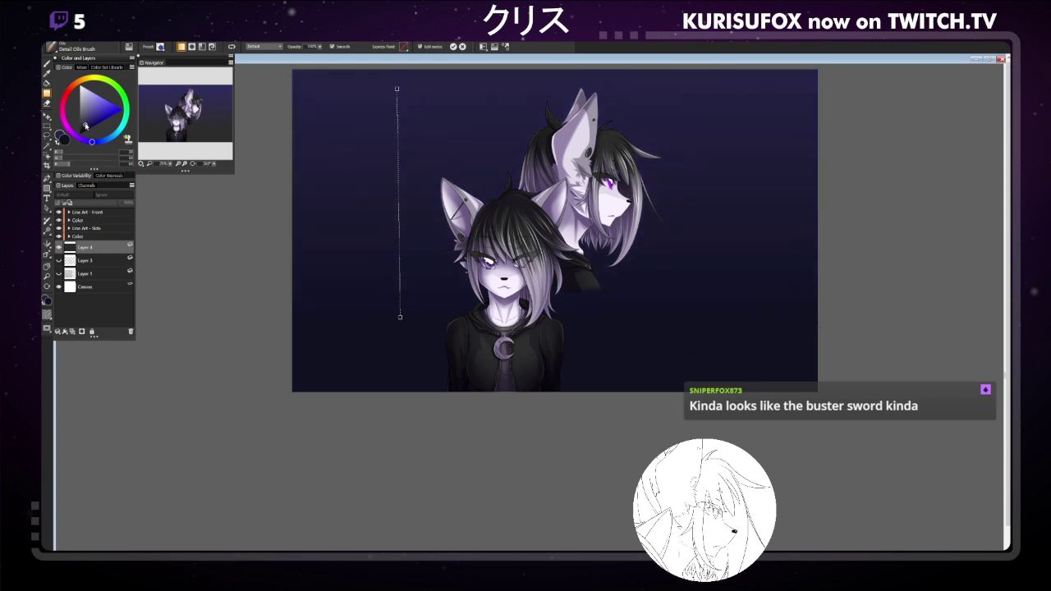
{"action": "left_click_drag", "start_coordinate": [85, 126], "coordinate": [82, 132]}
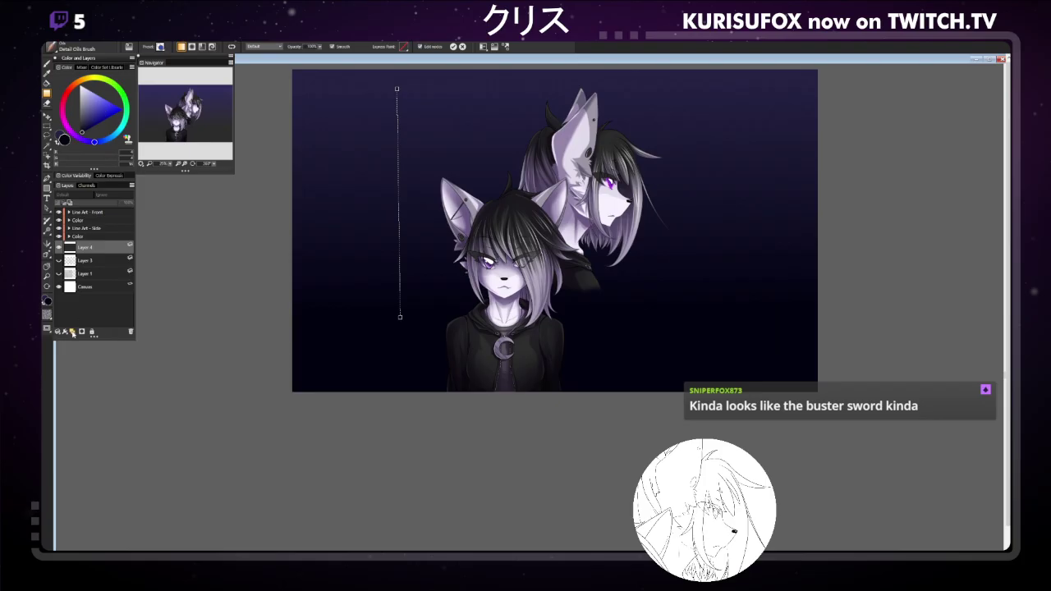
Add a new layer above the gradient and rename the gradient layer as Background.
{"action": "key", "text": "ctrl+shift+n"}
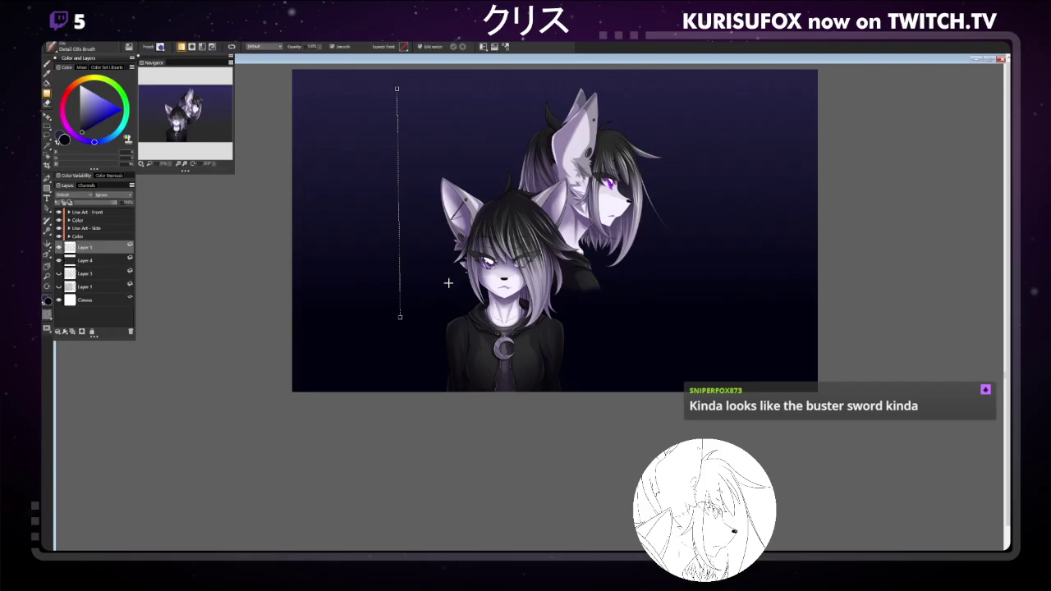
{"action": "key", "text": "b"}
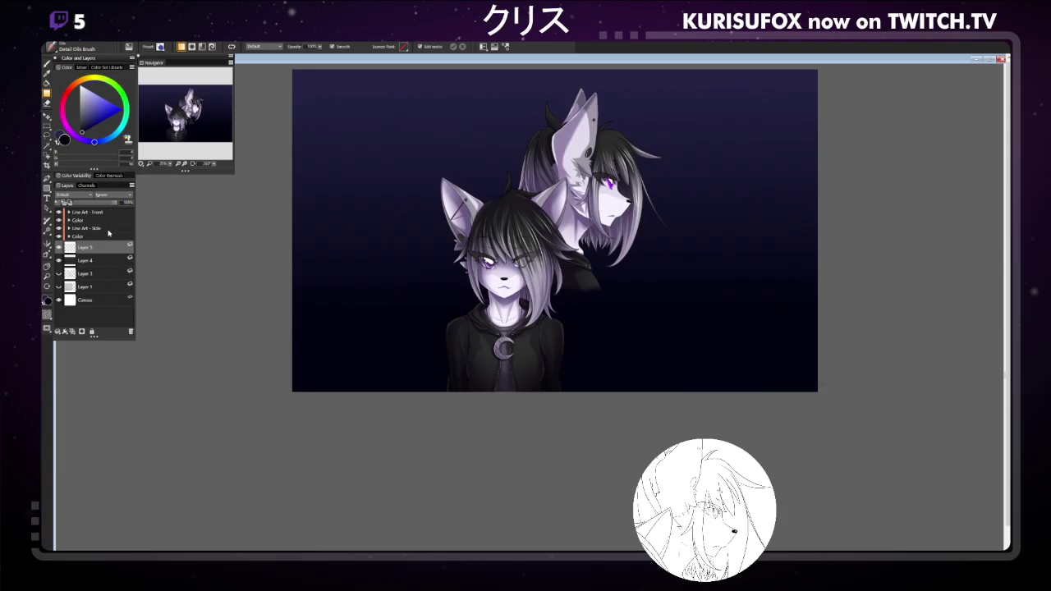
{"action": "double_click", "coordinate": [85, 259]}
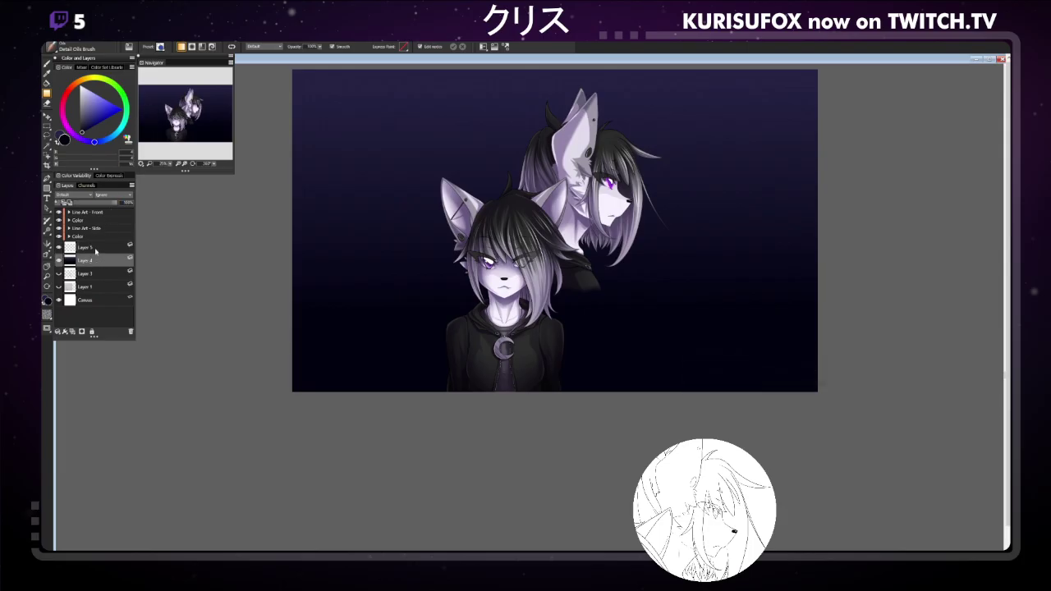
{"action": "type", "text": "Background"}
{"action": "key", "text": "Return"}
Paint a soft, saturated blue glow around both characters' outlines on the new layer above Background.
{"action": "left_click", "coordinate": [107, 121]}
{"action": "mouse_move", "coordinate": [108, 122]}
{"action": "left_mouse_down"}
{"action": "mouse_move", "coordinate": [128, 120]}
{"action": "mouse_move", "coordinate": [114, 108]}
{"action": "left_mouse_up"}
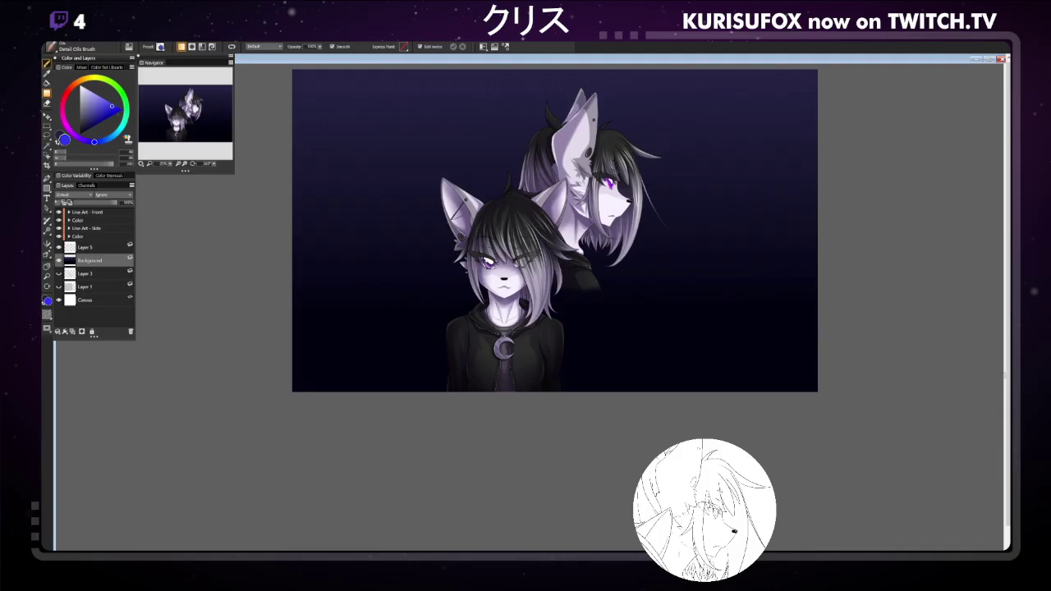
{"action": "key", "text": "alt"}
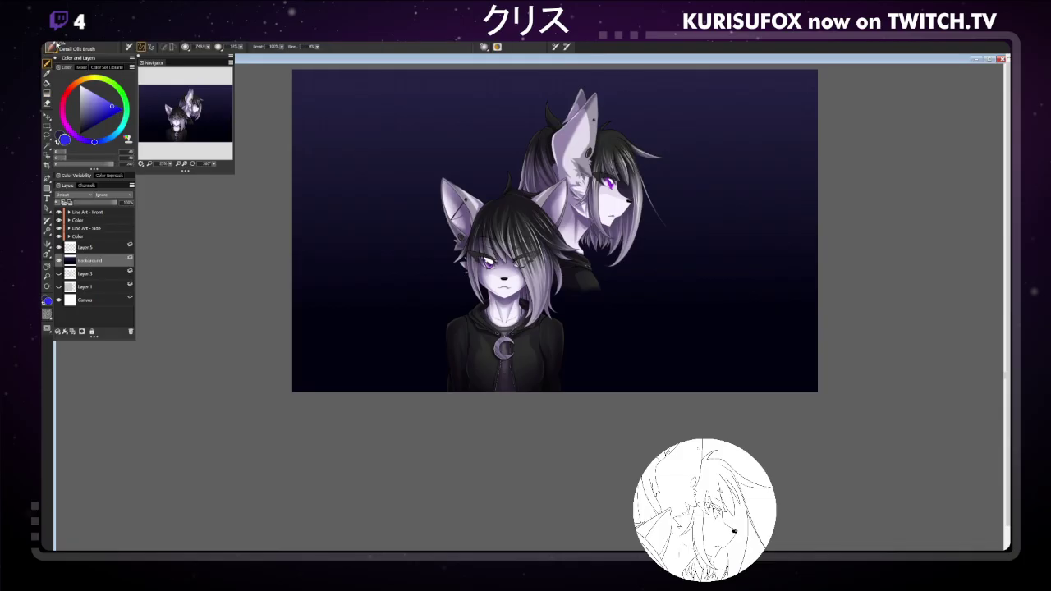
{"action": "key", "text": "alt+bracketright"}
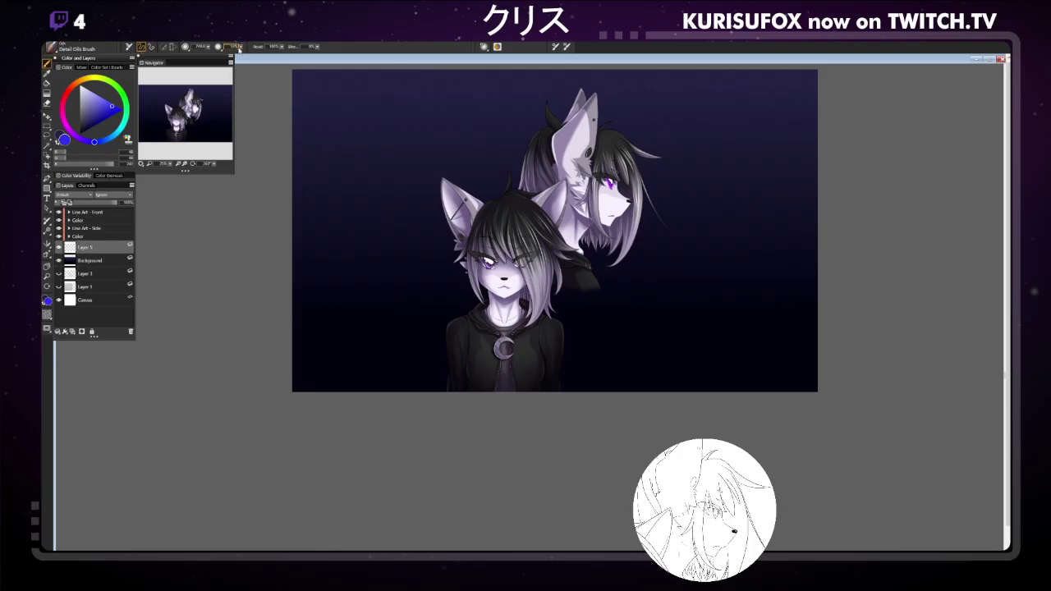
{"action": "left_click_drag", "start_coordinate": [202, 46], "coordinate": [186, 46]}
{"action": "key", "text": "bracketright"}
{"action": "mouse_move", "coordinate": [527, 185]}
{"action": "left_mouse_down"}
{"action": "mouse_move", "coordinate": [554, 144]}
{"action": "mouse_move", "coordinate": [542, 156]}
{"action": "left_mouse_up"}
{"action": "left_click_drag", "start_coordinate": [640, 177], "coordinate": [624, 255]}
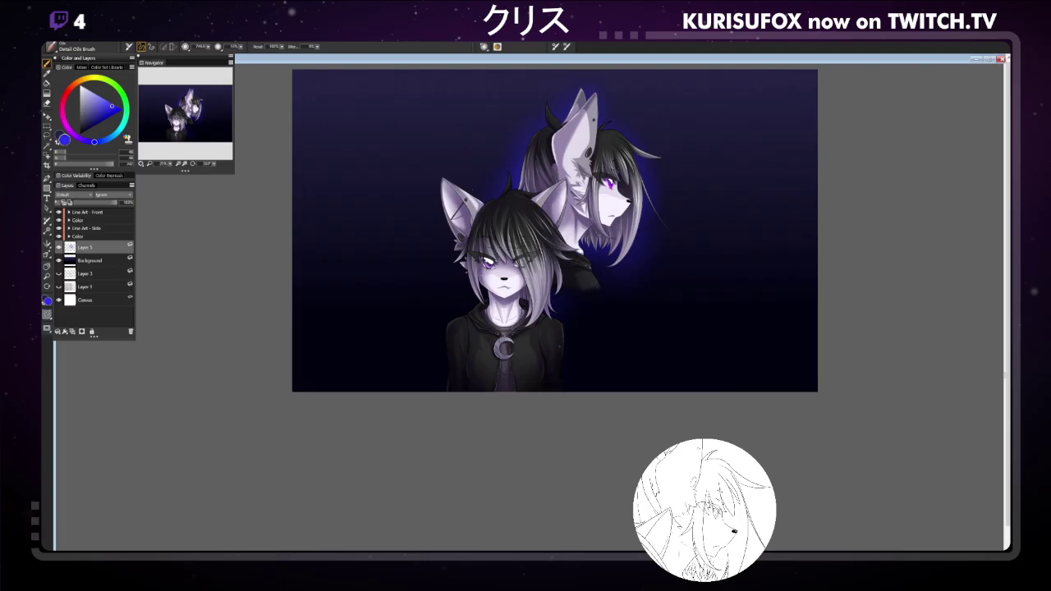
{"action": "mouse_move", "coordinate": [558, 345]}
{"action": "left_mouse_down"}
{"action": "mouse_move", "coordinate": [526, 321]}
{"action": "mouse_move", "coordinate": [513, 284]}
{"action": "mouse_move", "coordinate": [502, 328]}
{"action": "mouse_move", "coordinate": [478, 212]}
{"action": "left_mouse_up"}
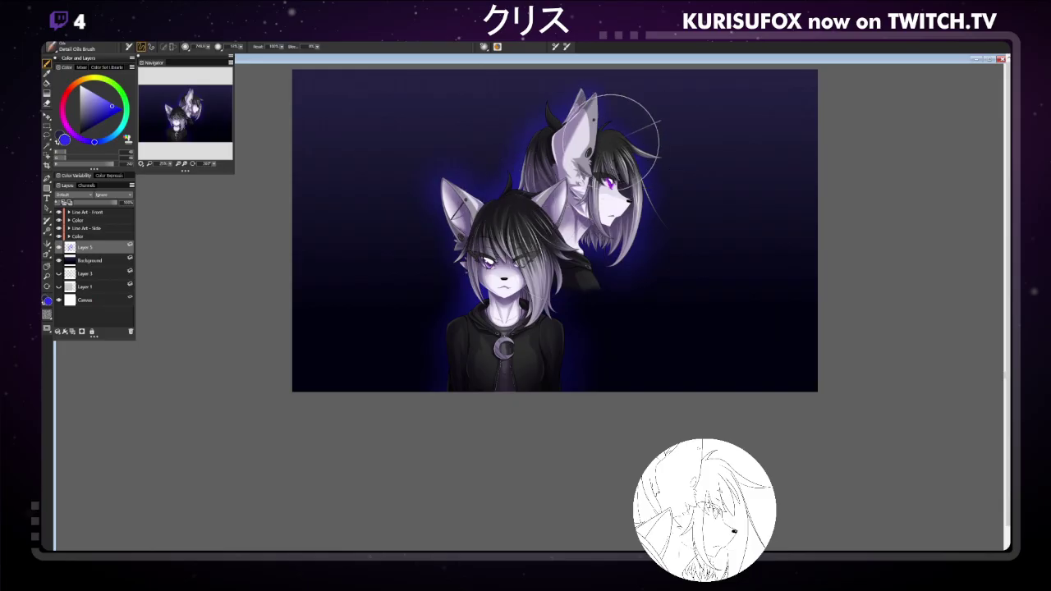
{"action": "left_click_drag", "start_coordinate": [617, 180], "coordinate": [634, 187]}
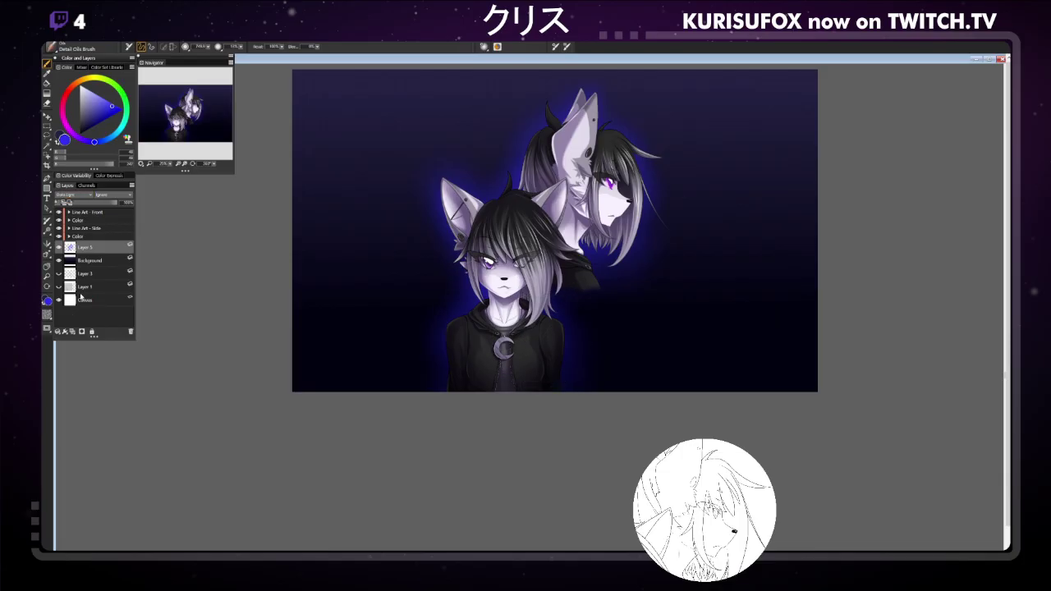
Try different blending modes on the glow layer, including Hard Light, and set it to Luminosity.
{"action": "key", "text": "ctrl+z"}
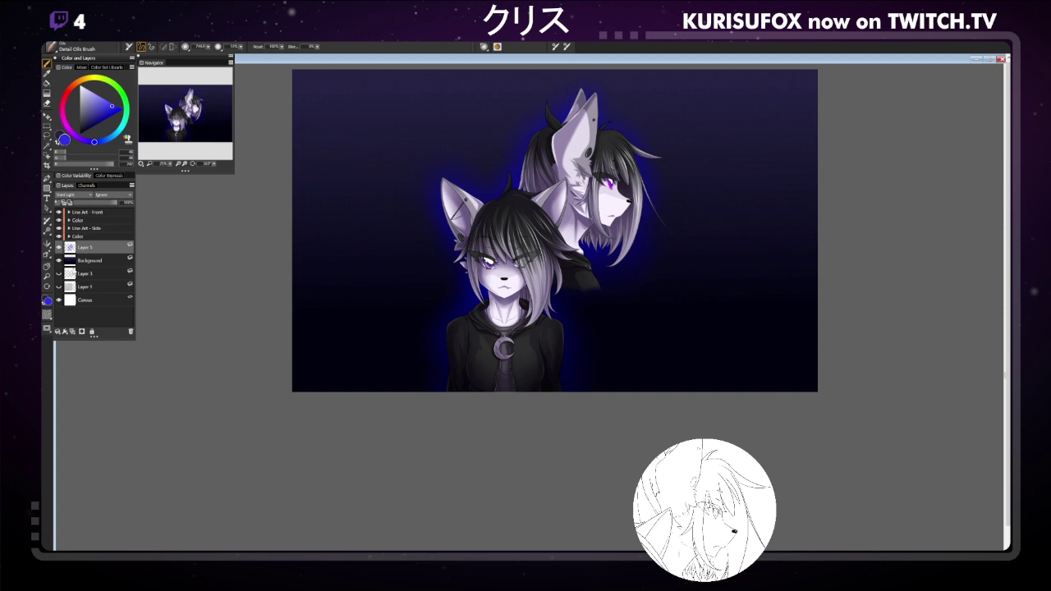
{"action": "key", "text": "Down"}
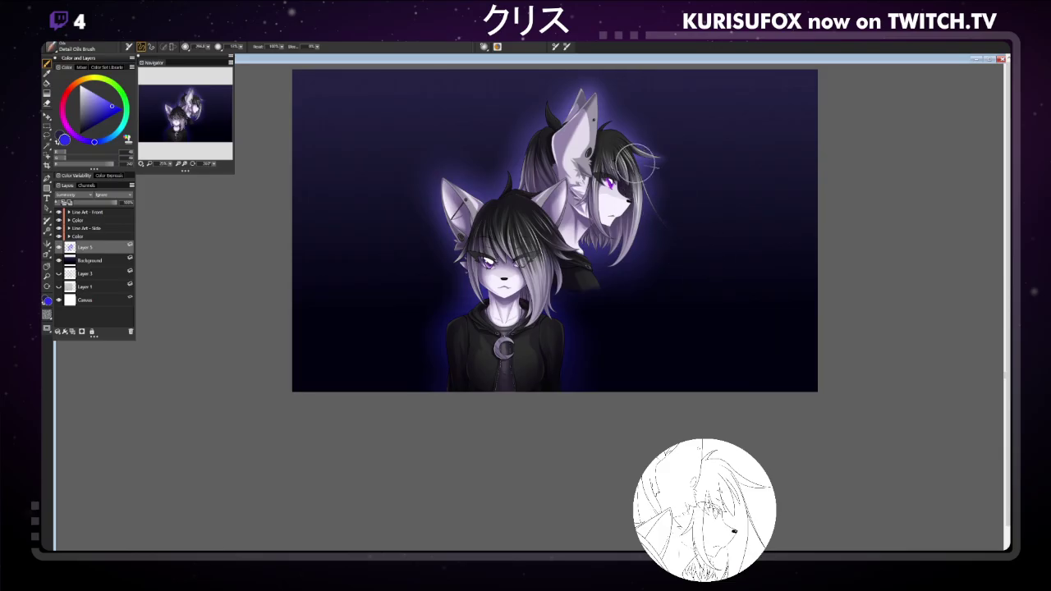
Refine the soft blue glow around the side-view figure's hair and ears with a smaller brush.
{"action": "left_click_drag", "start_coordinate": [660, 224], "coordinate": [667, 235]}
{"action": "key", "text": "bracketleft"}
{"action": "key", "text": "bracketleft"}
{"action": "key", "text": "bracketleft"}
{"action": "key", "text": "bracketleft"}
{"action": "left_click_drag", "start_coordinate": [549, 124], "coordinate": [545, 100]}
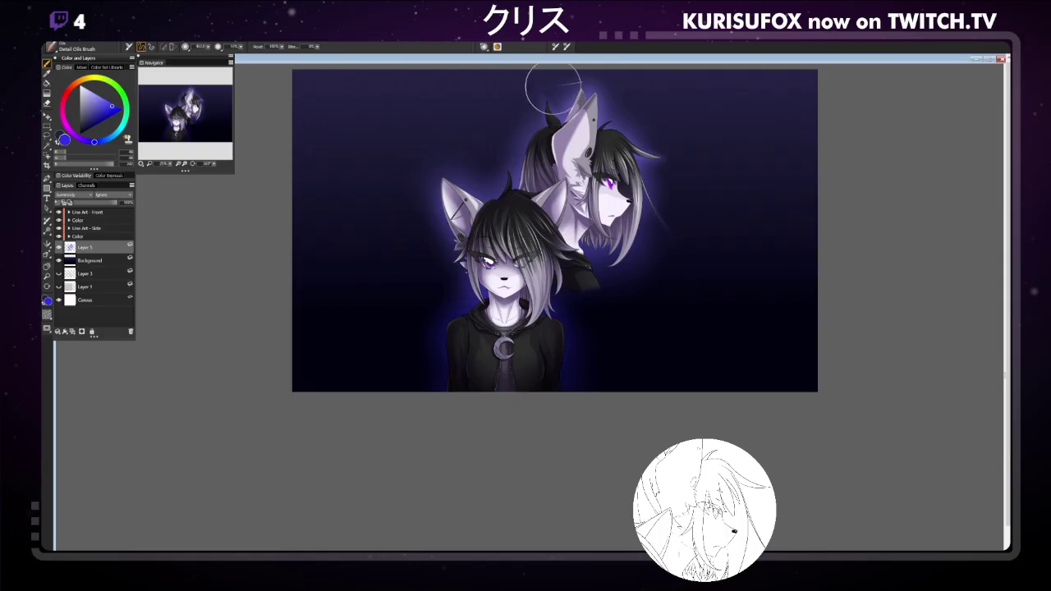
Rename the glow layer as Background Glow and save the painting.
{"action": "double_click", "coordinate": [86, 248]}
{"action": "key", "text": "BackSpace"}
{"action": "type", "text": "Background"}
{"action": "type", "text": " 2"}
{"action": "type", "text": "low"}
{"action": "key", "text": "Return"}
{"action": "key", "text": "ctrl+s"}
Try a purple colour and the Hard Light blending mode on the Background Glow layer.
{"action": "left_click_drag", "start_coordinate": [93, 142], "coordinate": [79, 141]}
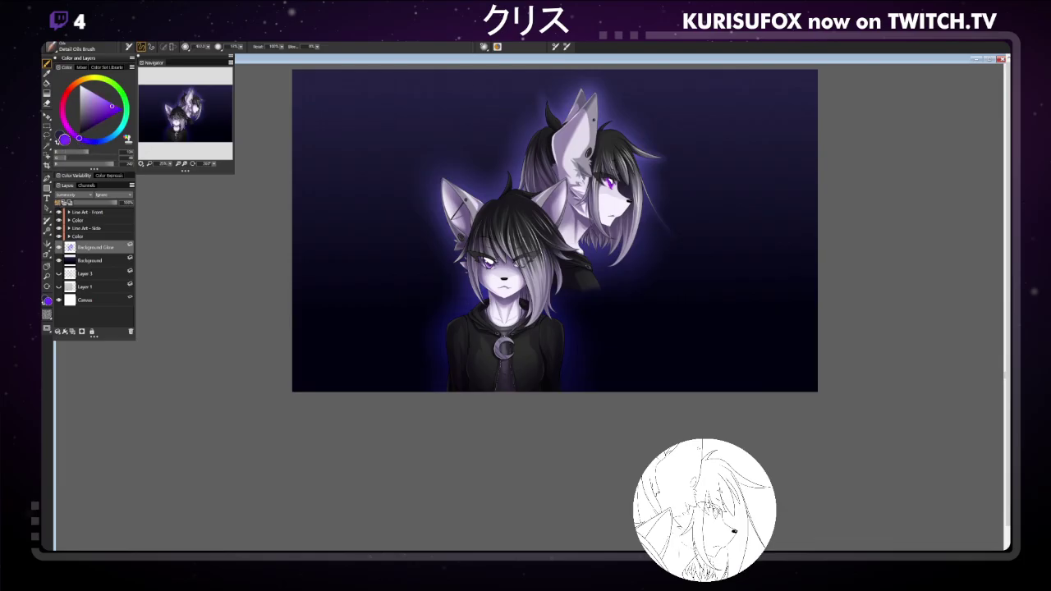
{"action": "left_click", "coordinate": [260, 47]}
{"action": "key", "text": "ctrl+z"}
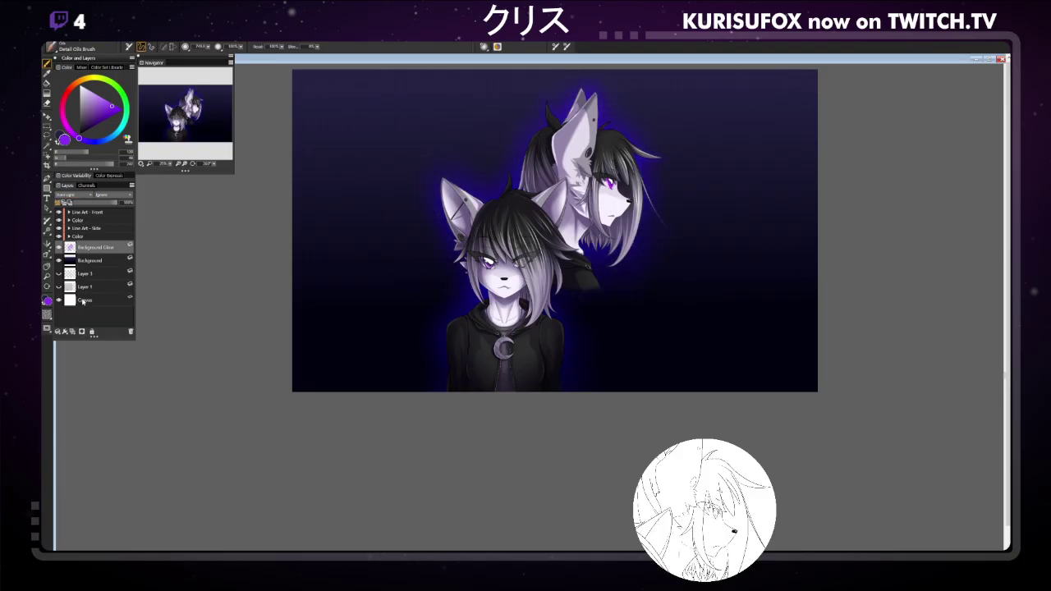
{"action": "key", "text": "ctrl+y"}
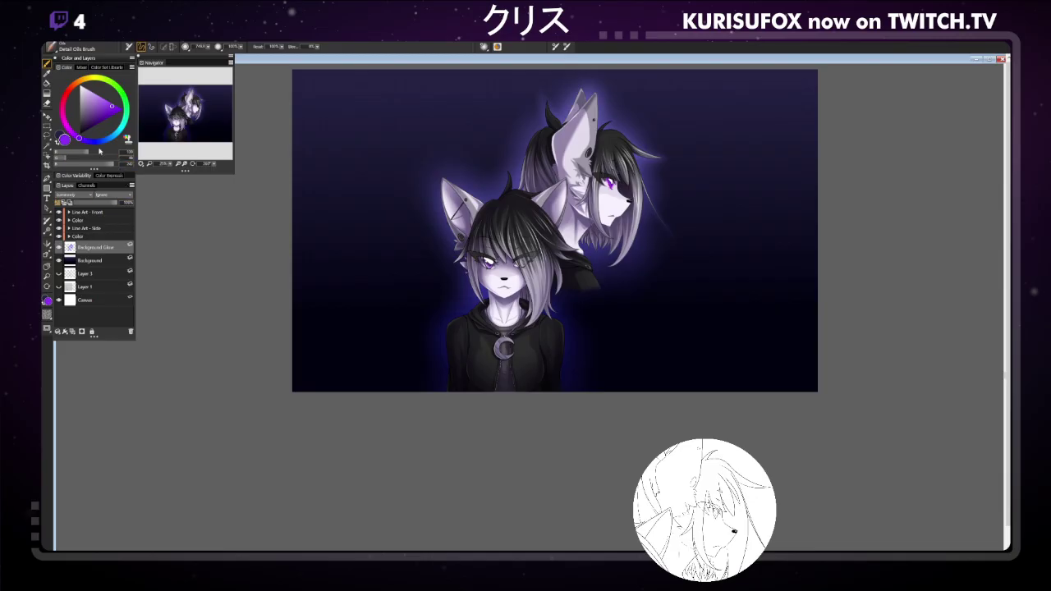
Add a new layer above Line Art - Front and set up the Scratchboard Tool with white at a small size.
{"action": "left_click_drag", "start_coordinate": [100, 101], "coordinate": [99, 79]}
{"action": "left_click_drag", "start_coordinate": [90, 94], "coordinate": [82, 85]}
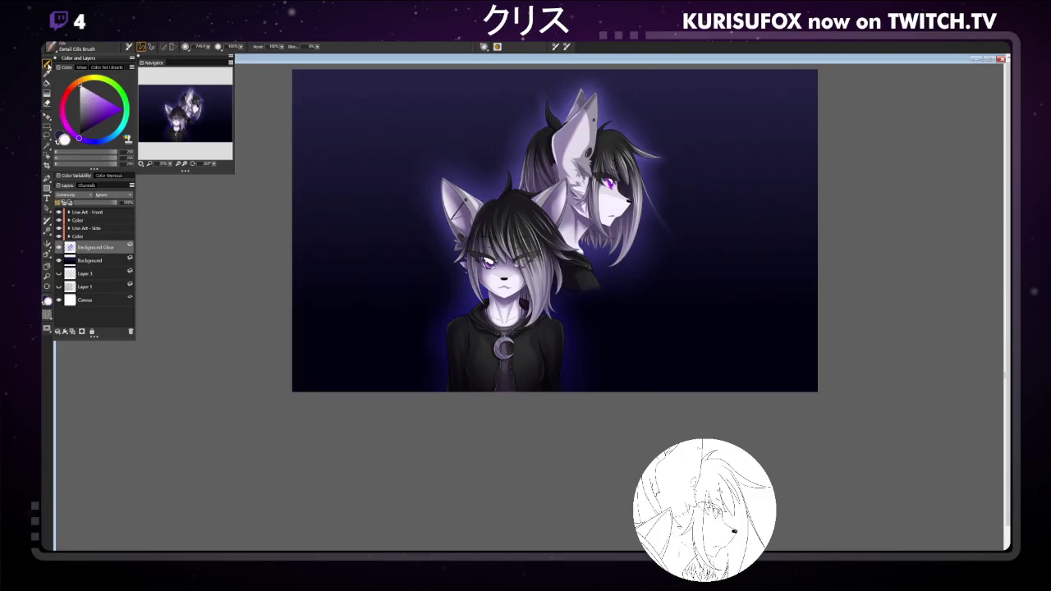
{"action": "left_click", "coordinate": [79, 213]}
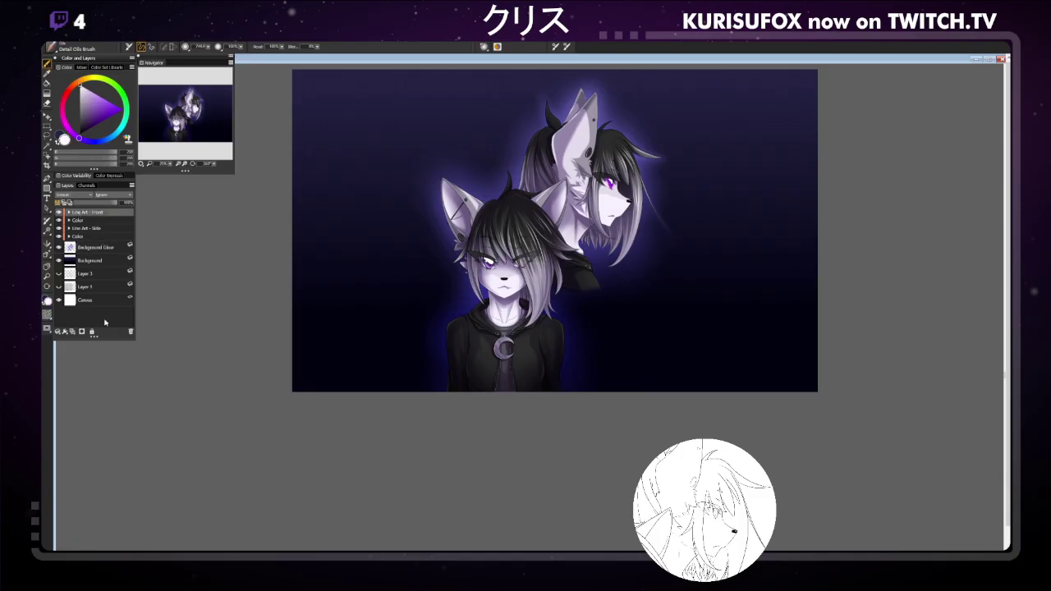
{"action": "left_click", "coordinate": [72, 331]}
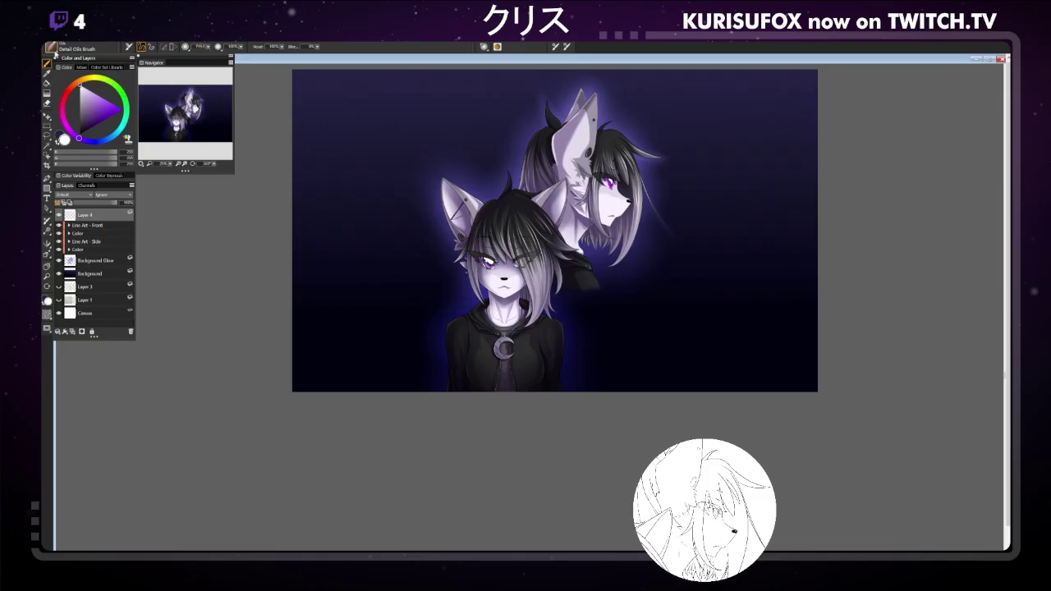
{"action": "left_click", "coordinate": [52, 48]}
{"action": "left_click", "coordinate": [73, 127]}
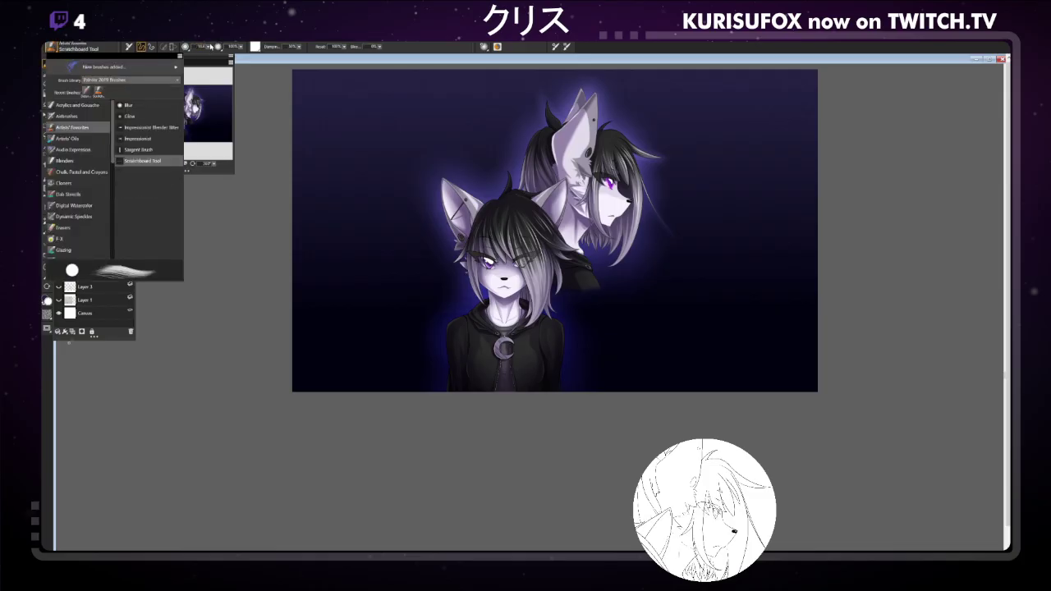
{"action": "left_click", "coordinate": [209, 48]}
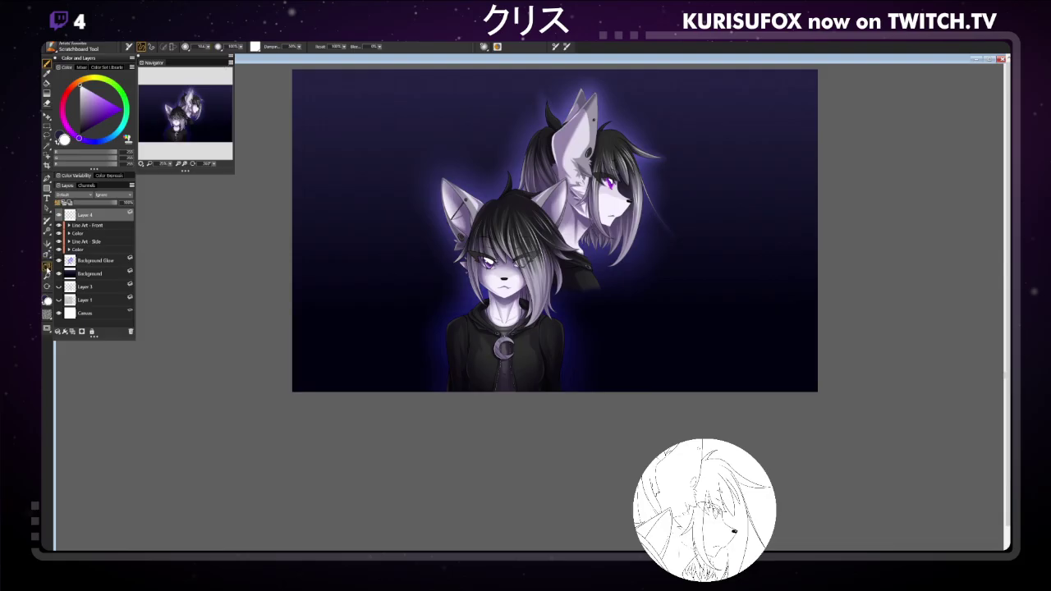
Handwrite the artist's name in white katakana on the dark background beside the front figure's shoulder.
{"action": "left_click", "coordinate": [47, 267]}
{"action": "left_click_drag", "start_coordinate": [681, 244], "coordinate": [622, 296]}
{"action": "left_click", "coordinate": [621, 312]}
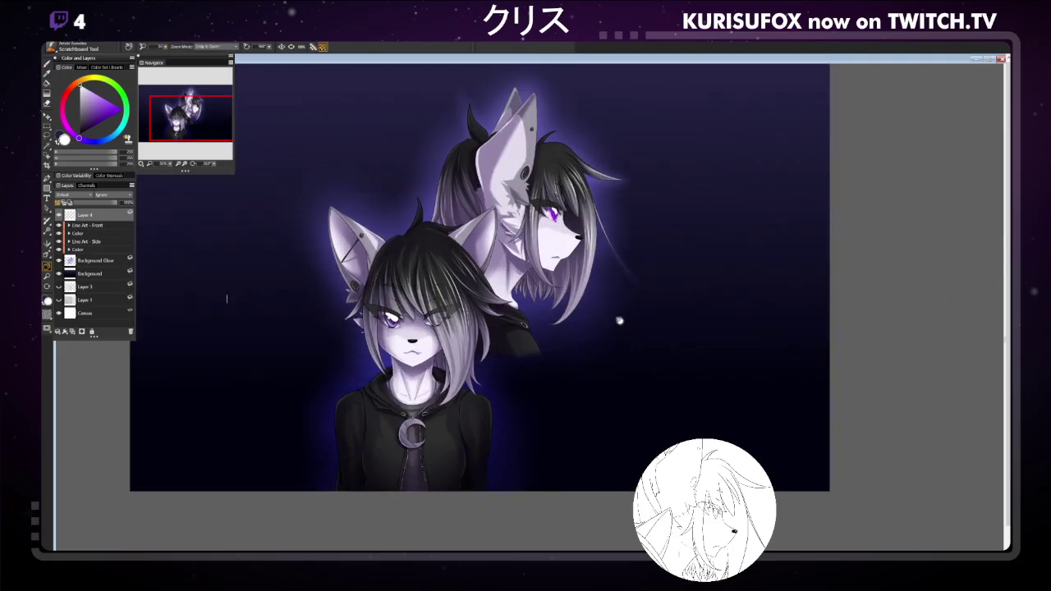
{"action": "left_click", "coordinate": [617, 320]}
{"action": "left_click", "coordinate": [609, 299], "text": "alt"}
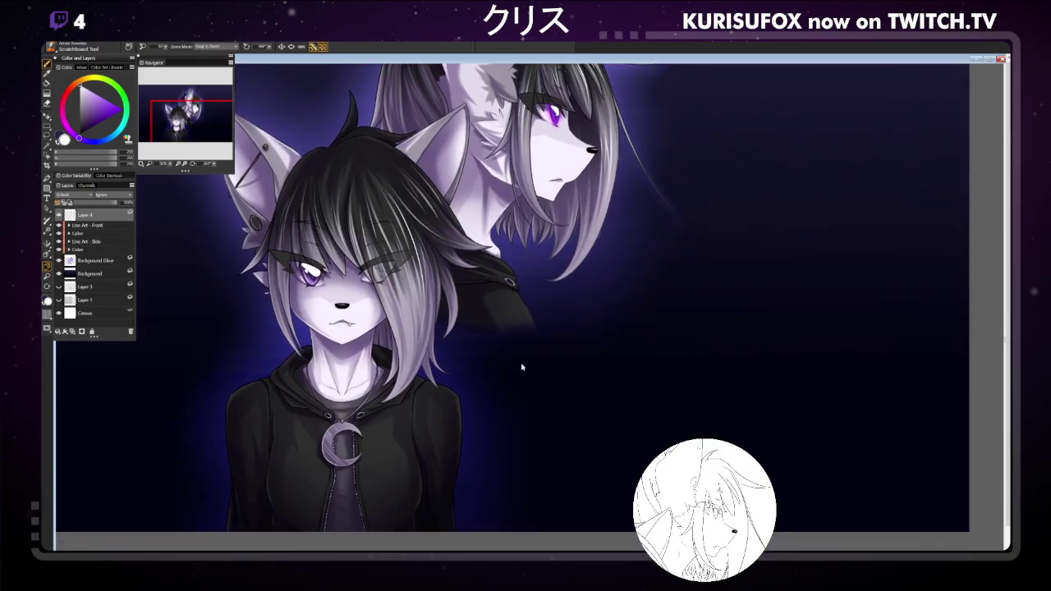
{"action": "key", "text": "b"}
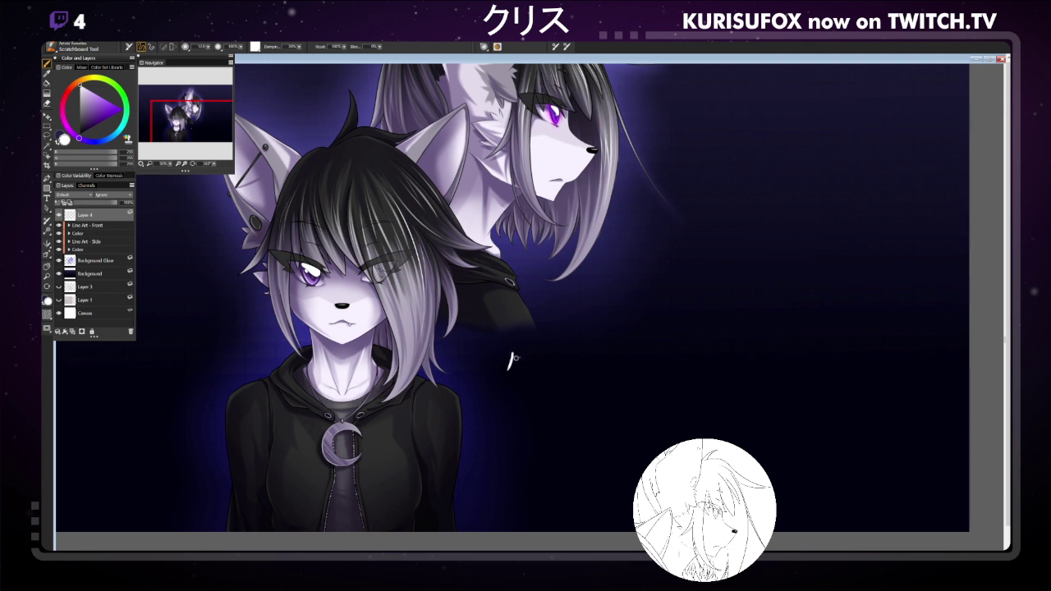
{"action": "left_click_drag", "start_coordinate": [515, 351], "coordinate": [509, 383]}
{"action": "mouse_move", "coordinate": [536, 347]}
{"action": "left_mouse_down"}
{"action": "mouse_move", "coordinate": [545, 381]}
{"action": "mouse_move", "coordinate": [584, 348]}
{"action": "mouse_move", "coordinate": [560, 379]}
{"action": "mouse_move", "coordinate": [600, 375]}
{"action": "left_mouse_up"}
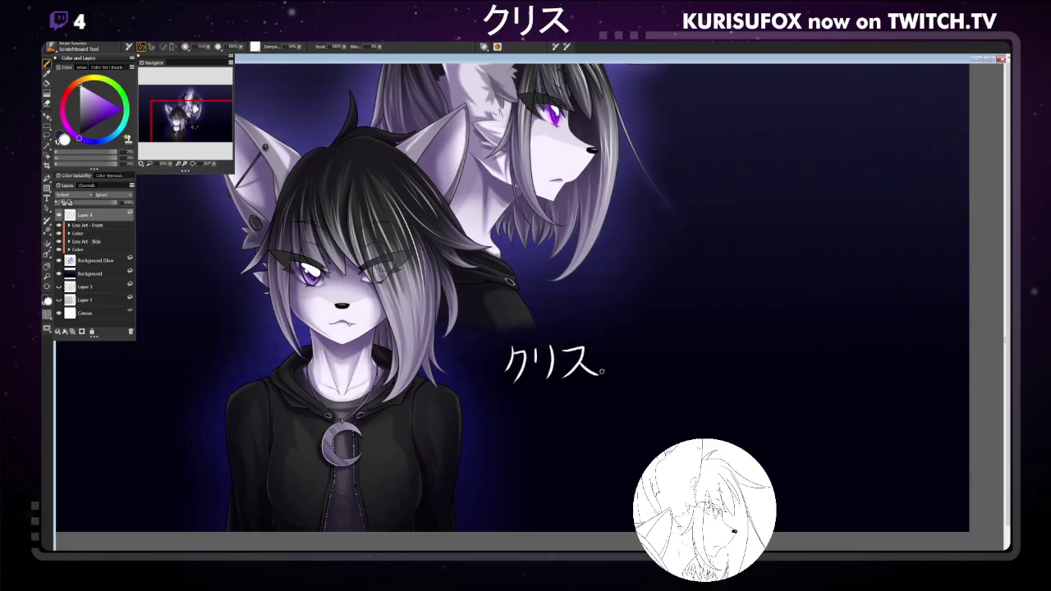
Complete the signature with the handwritten surname flourish and the year 2024 beneath the katakana.
{"action": "left_click_drag", "start_coordinate": [512, 393], "coordinate": [536, 447]}
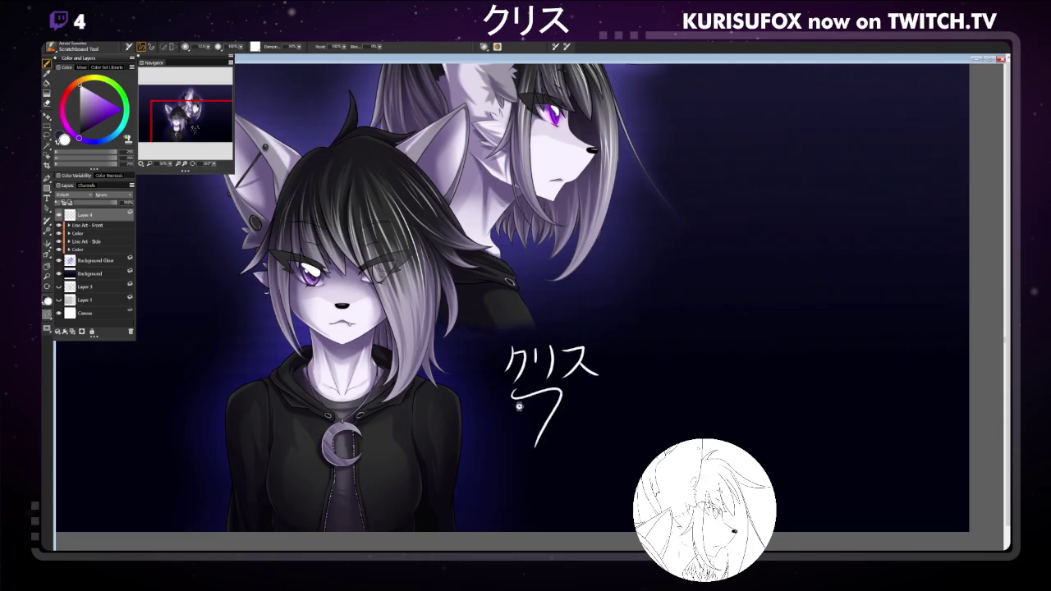
{"action": "key", "text": "ctrl+z"}
{"action": "left_click_drag", "start_coordinate": [503, 401], "coordinate": [521, 437]}
{"action": "mouse_move", "coordinate": [541, 394]}
{"action": "left_mouse_down"}
{"action": "mouse_move", "coordinate": [549, 414]}
{"action": "mouse_move", "coordinate": [577, 393]}
{"action": "left_mouse_up"}
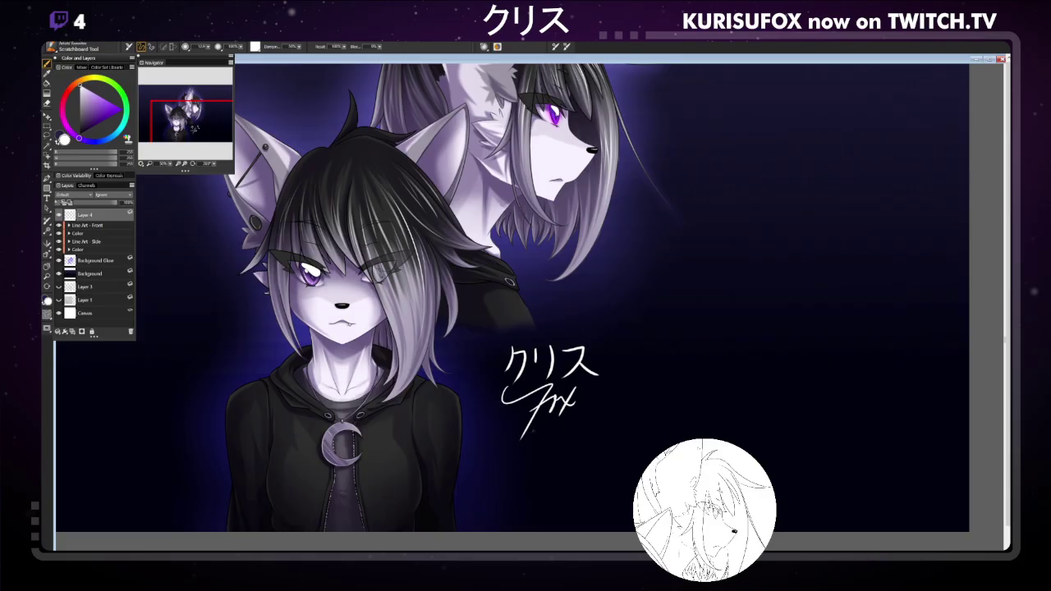
{"action": "mouse_move", "coordinate": [534, 428]}
{"action": "left_mouse_down"}
{"action": "mouse_move", "coordinate": [545, 443]}
{"action": "mouse_move", "coordinate": [550, 427]}
{"action": "mouse_move", "coordinate": [578, 440]}
{"action": "left_mouse_up"}
Duplicate the signature layer and turn the lower copy into a slightly offset, saturated blue shadow behind the white lettering.
{"action": "key", "text": "ctrl+shift+n"}
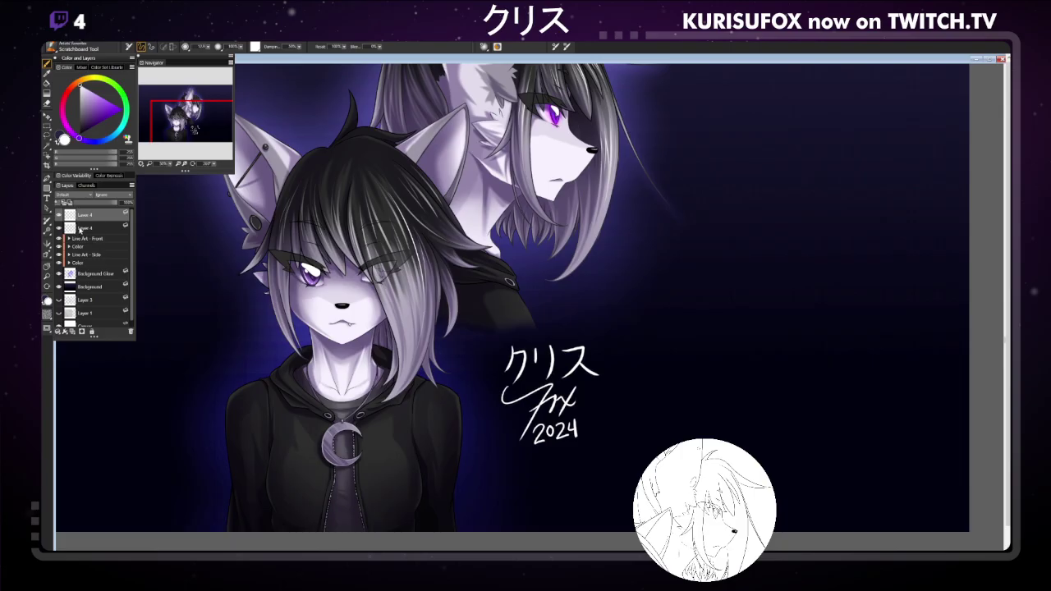
{"action": "left_click", "coordinate": [80, 230]}
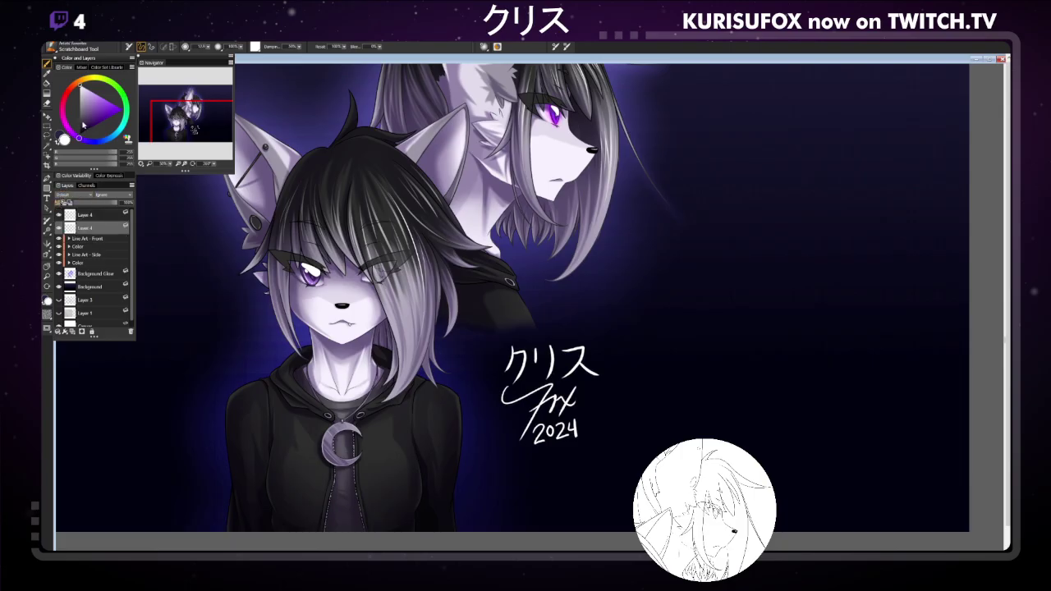
{"action": "left_click_drag", "start_coordinate": [83, 127], "coordinate": [76, 155]}
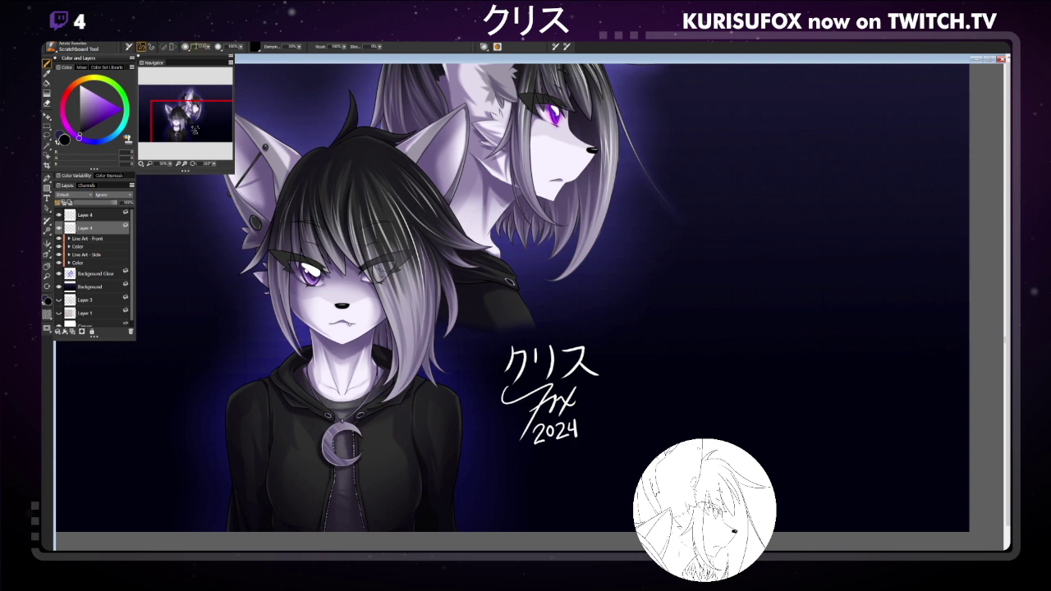
{"action": "mouse_move", "coordinate": [85, 123]}
{"action": "left_mouse_down"}
{"action": "mouse_move", "coordinate": [92, 115]}
{"action": "mouse_move", "coordinate": [91, 143]}
{"action": "left_mouse_up"}
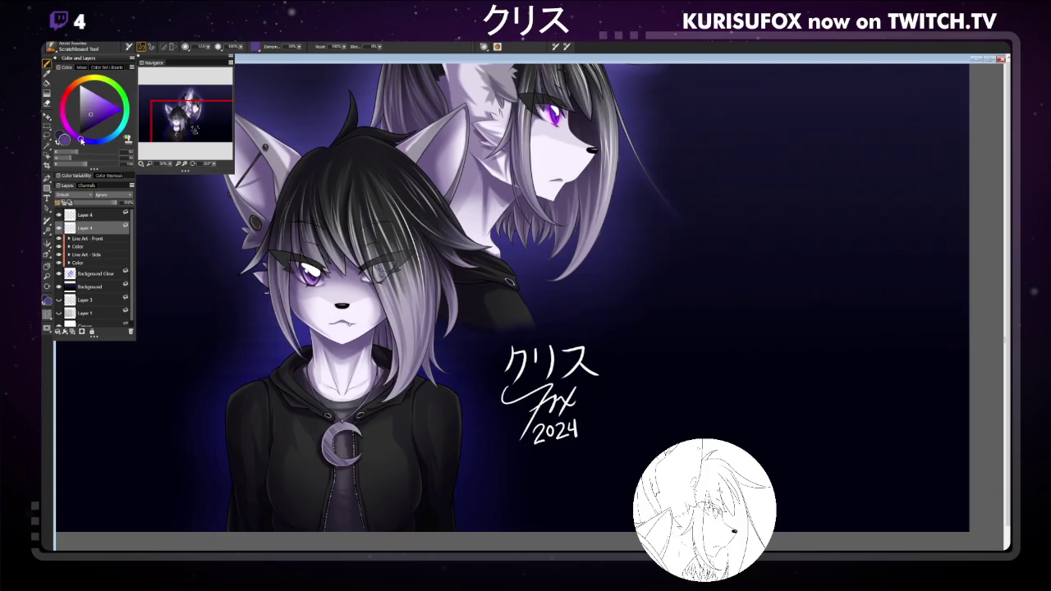
{"action": "left_click", "coordinate": [90, 121]}
{"action": "left_click", "coordinate": [47, 116]}
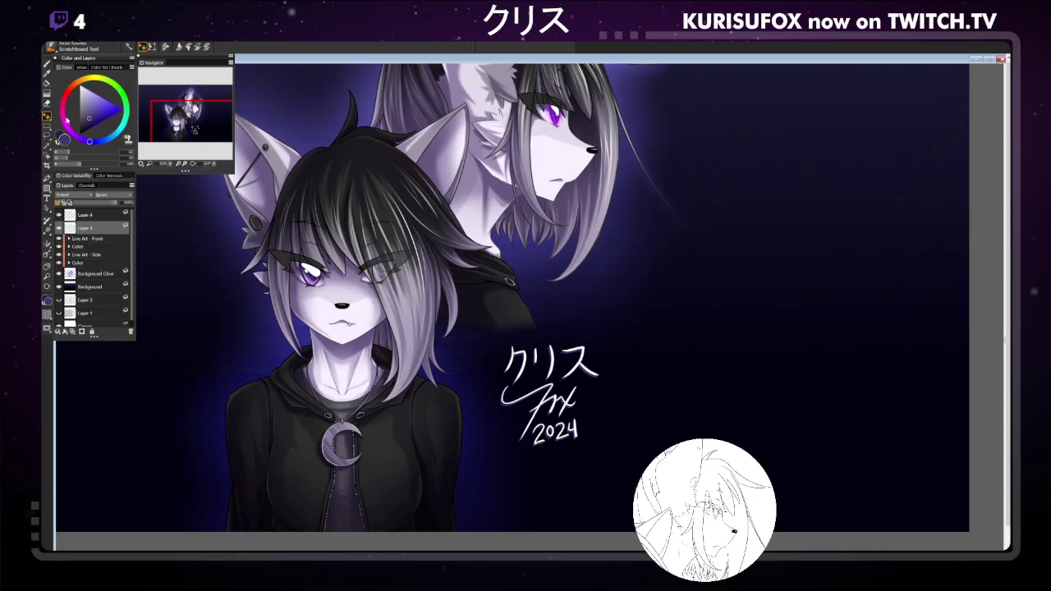
{"action": "left_click", "coordinate": [103, 113]}
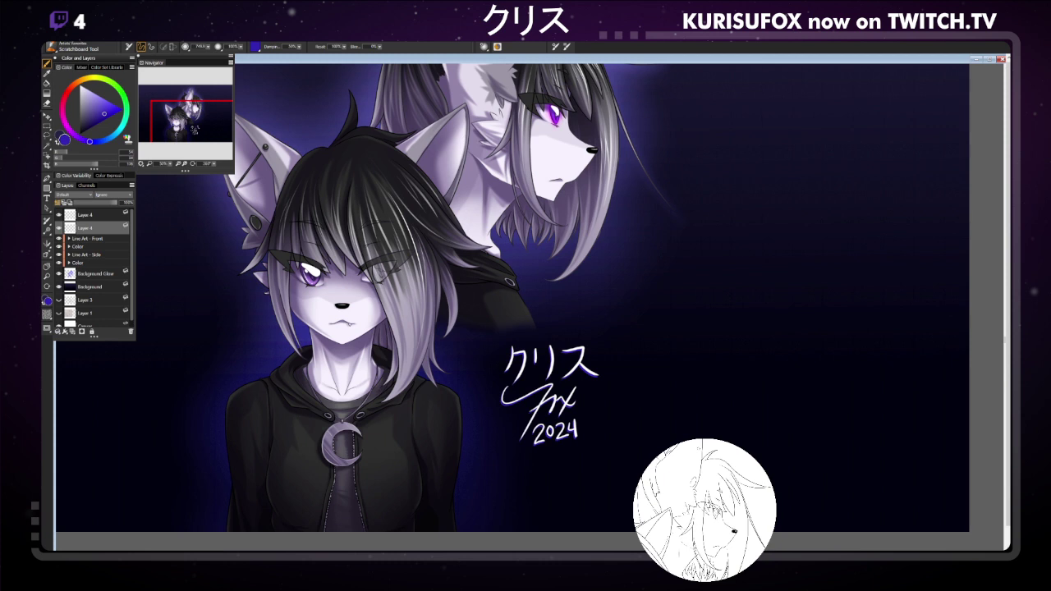
Select both signature layers and scale them down together.
{"action": "left_click", "coordinate": [47, 268]}
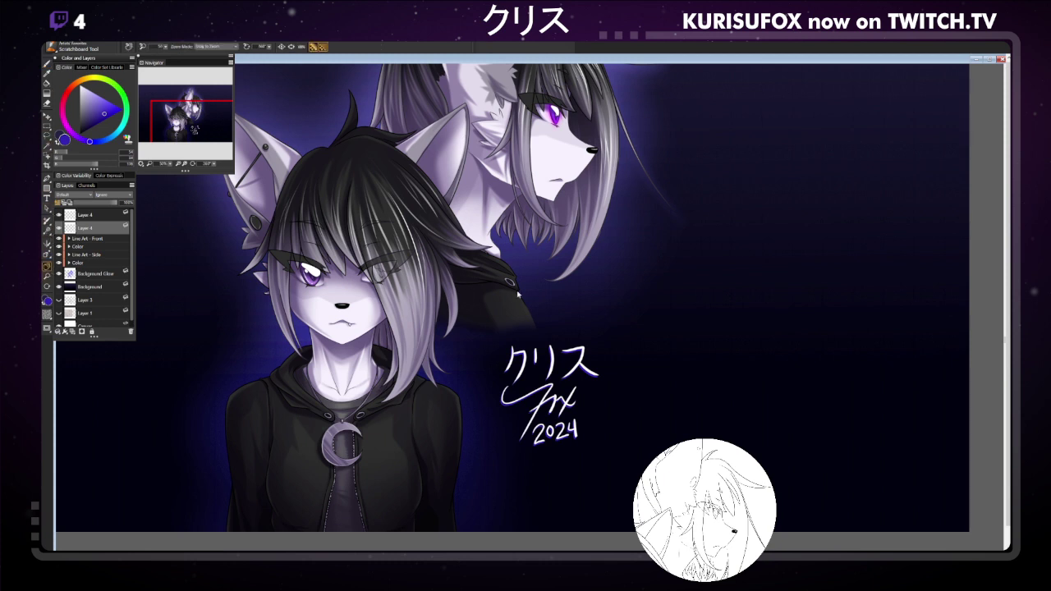
{"action": "left_click", "coordinate": [608, 381], "text": "alt"}
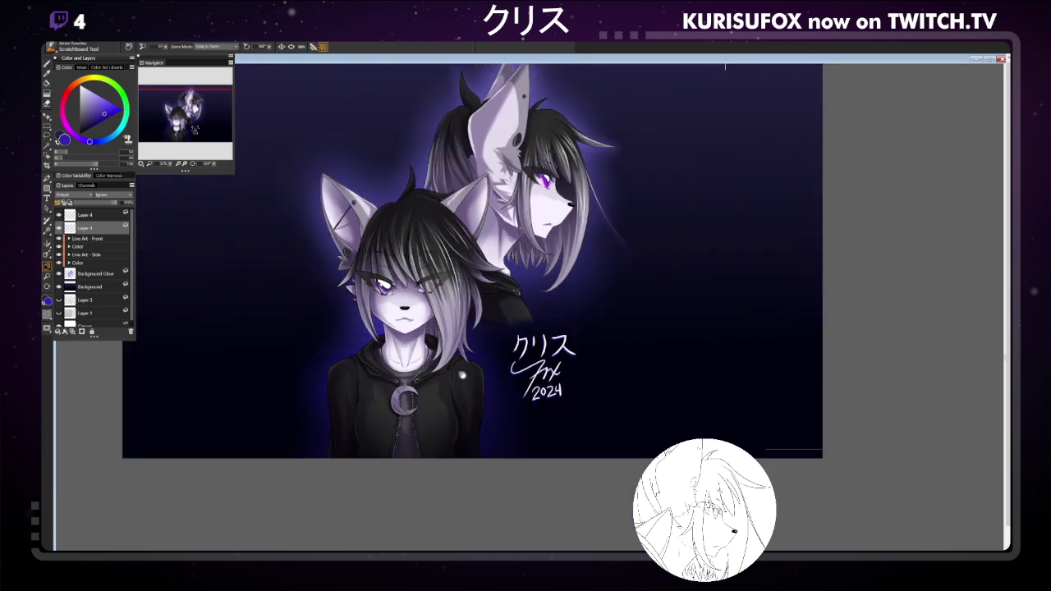
{"action": "left_click", "coordinate": [48, 116]}
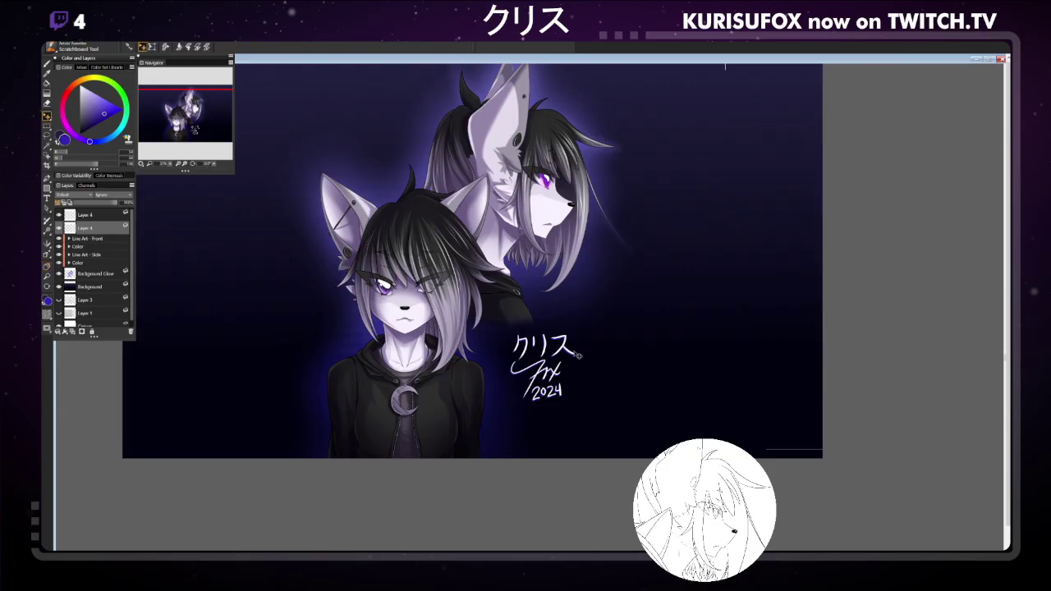
{"action": "left_click", "coordinate": [85, 215], "text": "ctrl"}
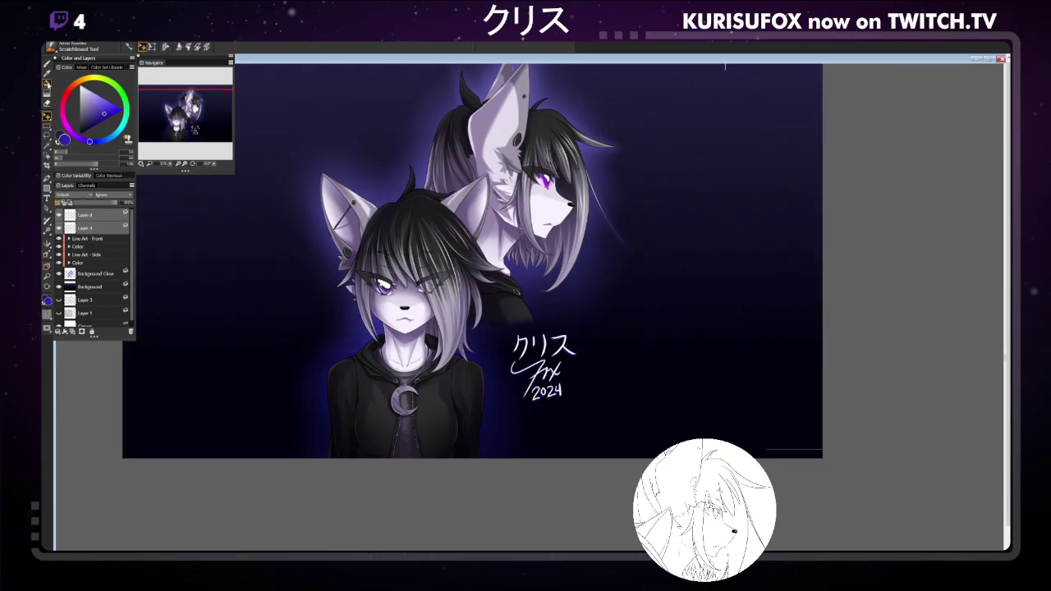
{"action": "left_click", "coordinate": [47, 116]}
{"action": "key", "text": "ctrl+t"}
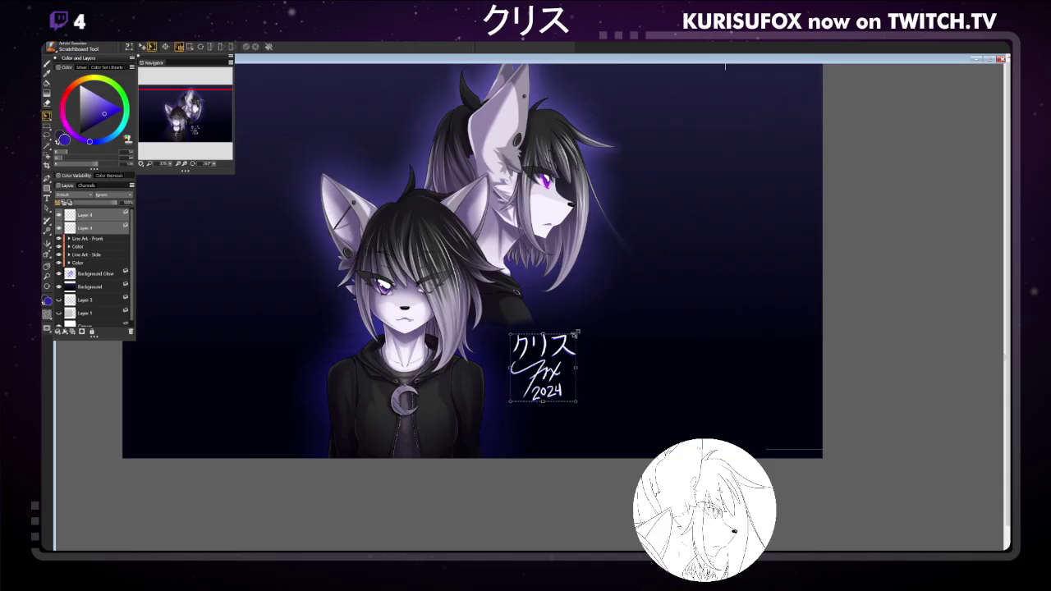
{"action": "mouse_move", "coordinate": [578, 336]}
{"action": "left_mouse_down"}
{"action": "mouse_move", "coordinate": [558, 354]}
{"action": "mouse_move", "coordinate": [498, 338]}
{"action": "left_mouse_up"}
Position the reduced signature close to the front figure's shoulder, apply the transformation and save the painting.
{"action": "key", "text": "Down"}
{"action": "key", "text": "Down"}
{"action": "key", "text": "Down"}
{"action": "key", "text": "Down"}
{"action": "key", "text": "Right"}
{"action": "key", "text": "Right"}
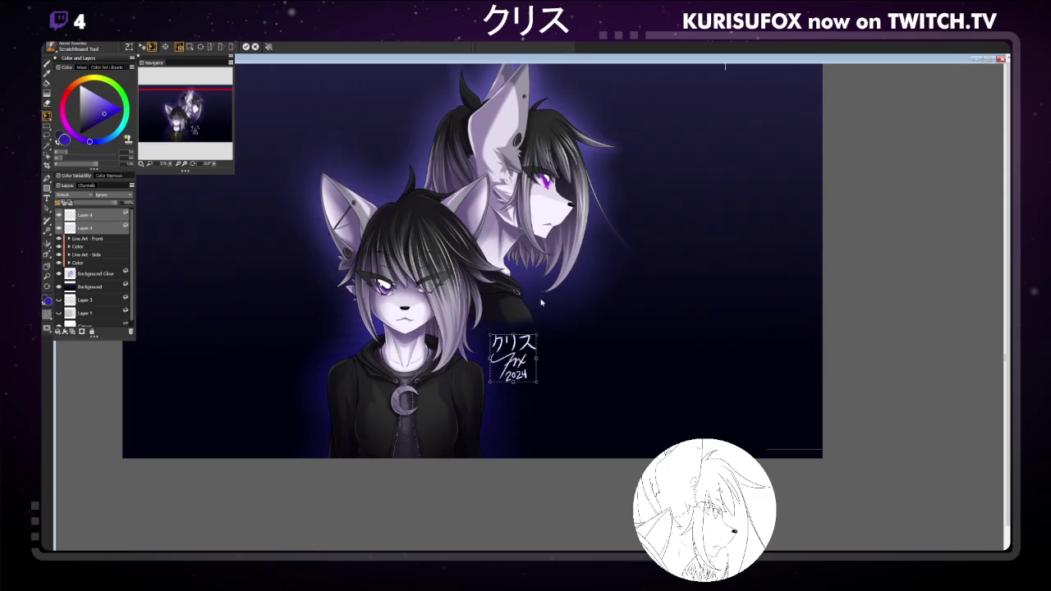
{"action": "key", "text": "Return"}
{"action": "key", "text": "ctrl+d"}
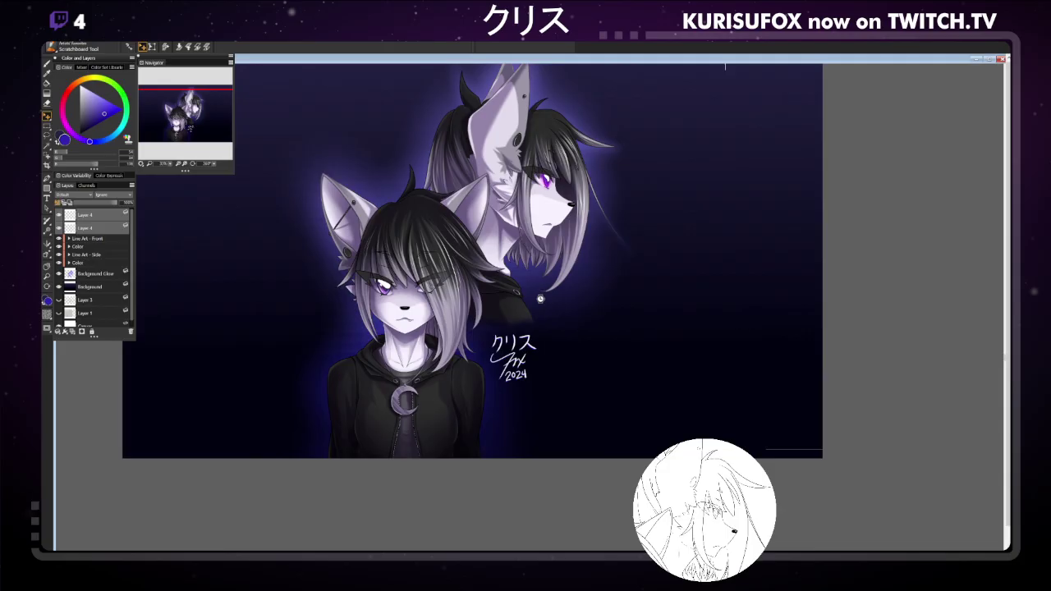
{"action": "key", "text": "ctrl+s"}
{"action": "key", "text": "/"}
{"action": "mouse_move", "coordinate": [638, 303]}
{"action": "left_mouse_down"}
{"action": "mouse_move", "coordinate": [657, 293]}
{"action": "mouse_move", "coordinate": [654, 317]}
{"action": "left_mouse_up"}
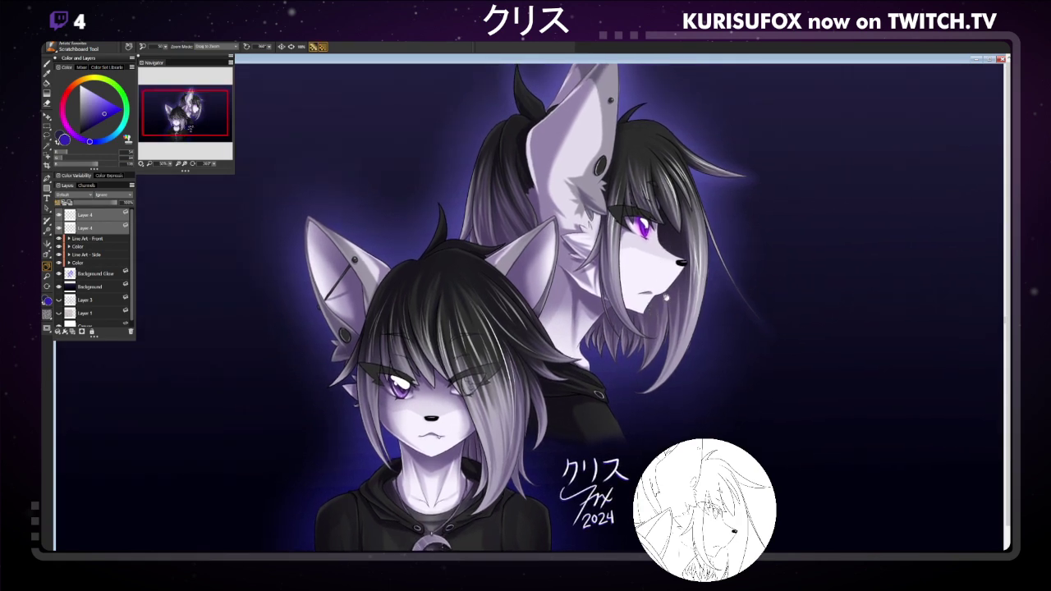
{"action": "scroll", "coordinate": [666, 299], "scroll_direction": "down", "scroll_amount": 1}
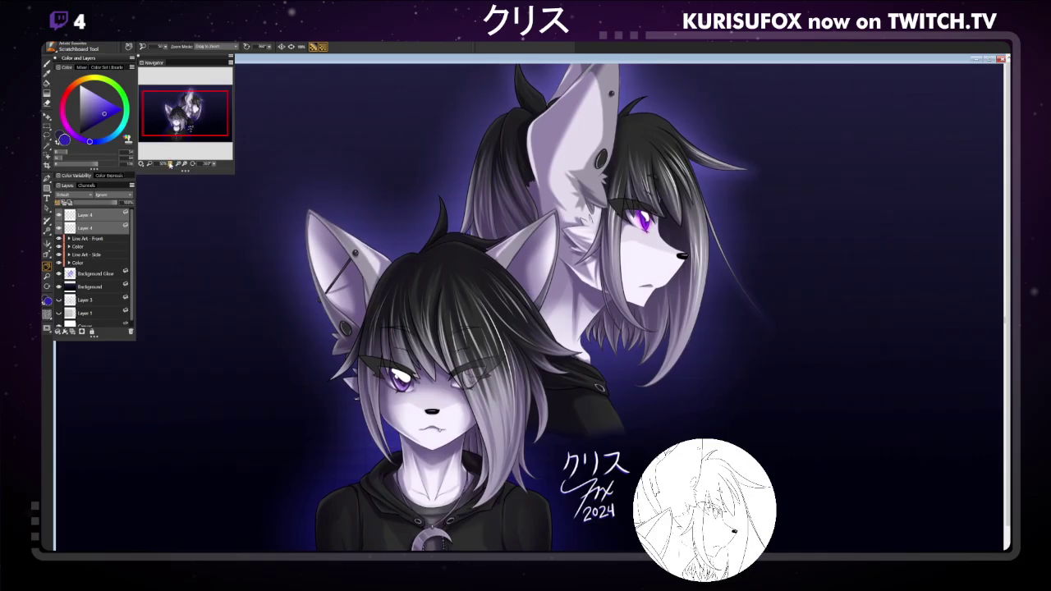
{"action": "left_click", "coordinate": [173, 163]}
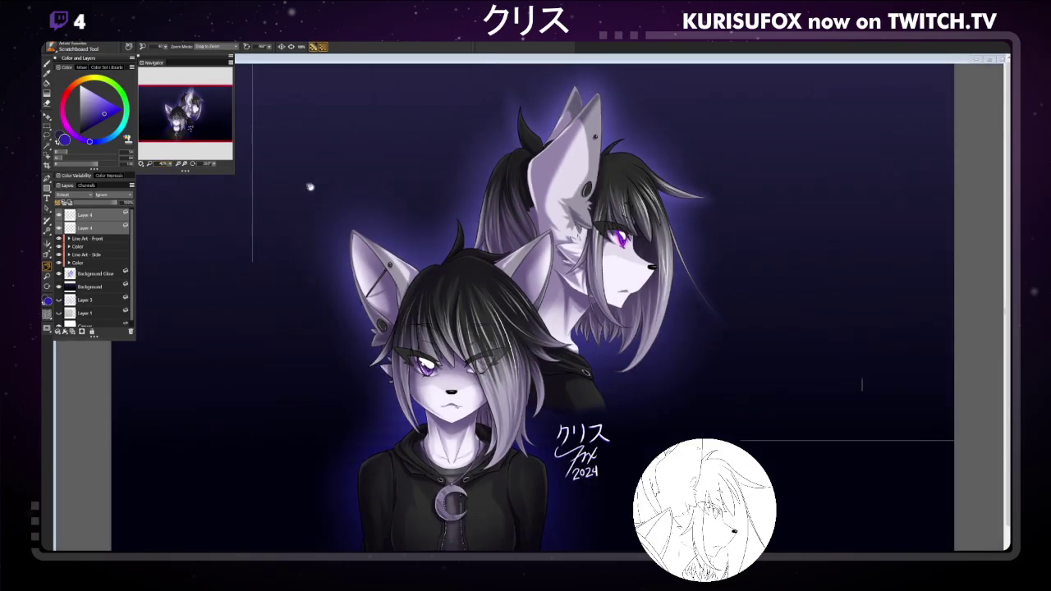
{"action": "scroll", "coordinate": [694, 282], "scroll_direction": "up", "scroll_amount": 1}
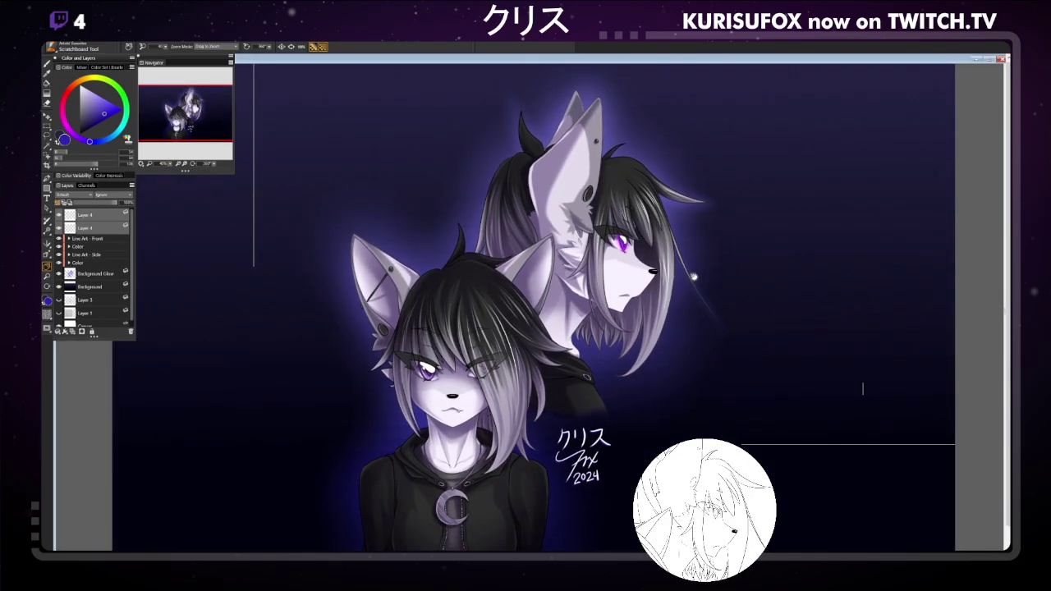